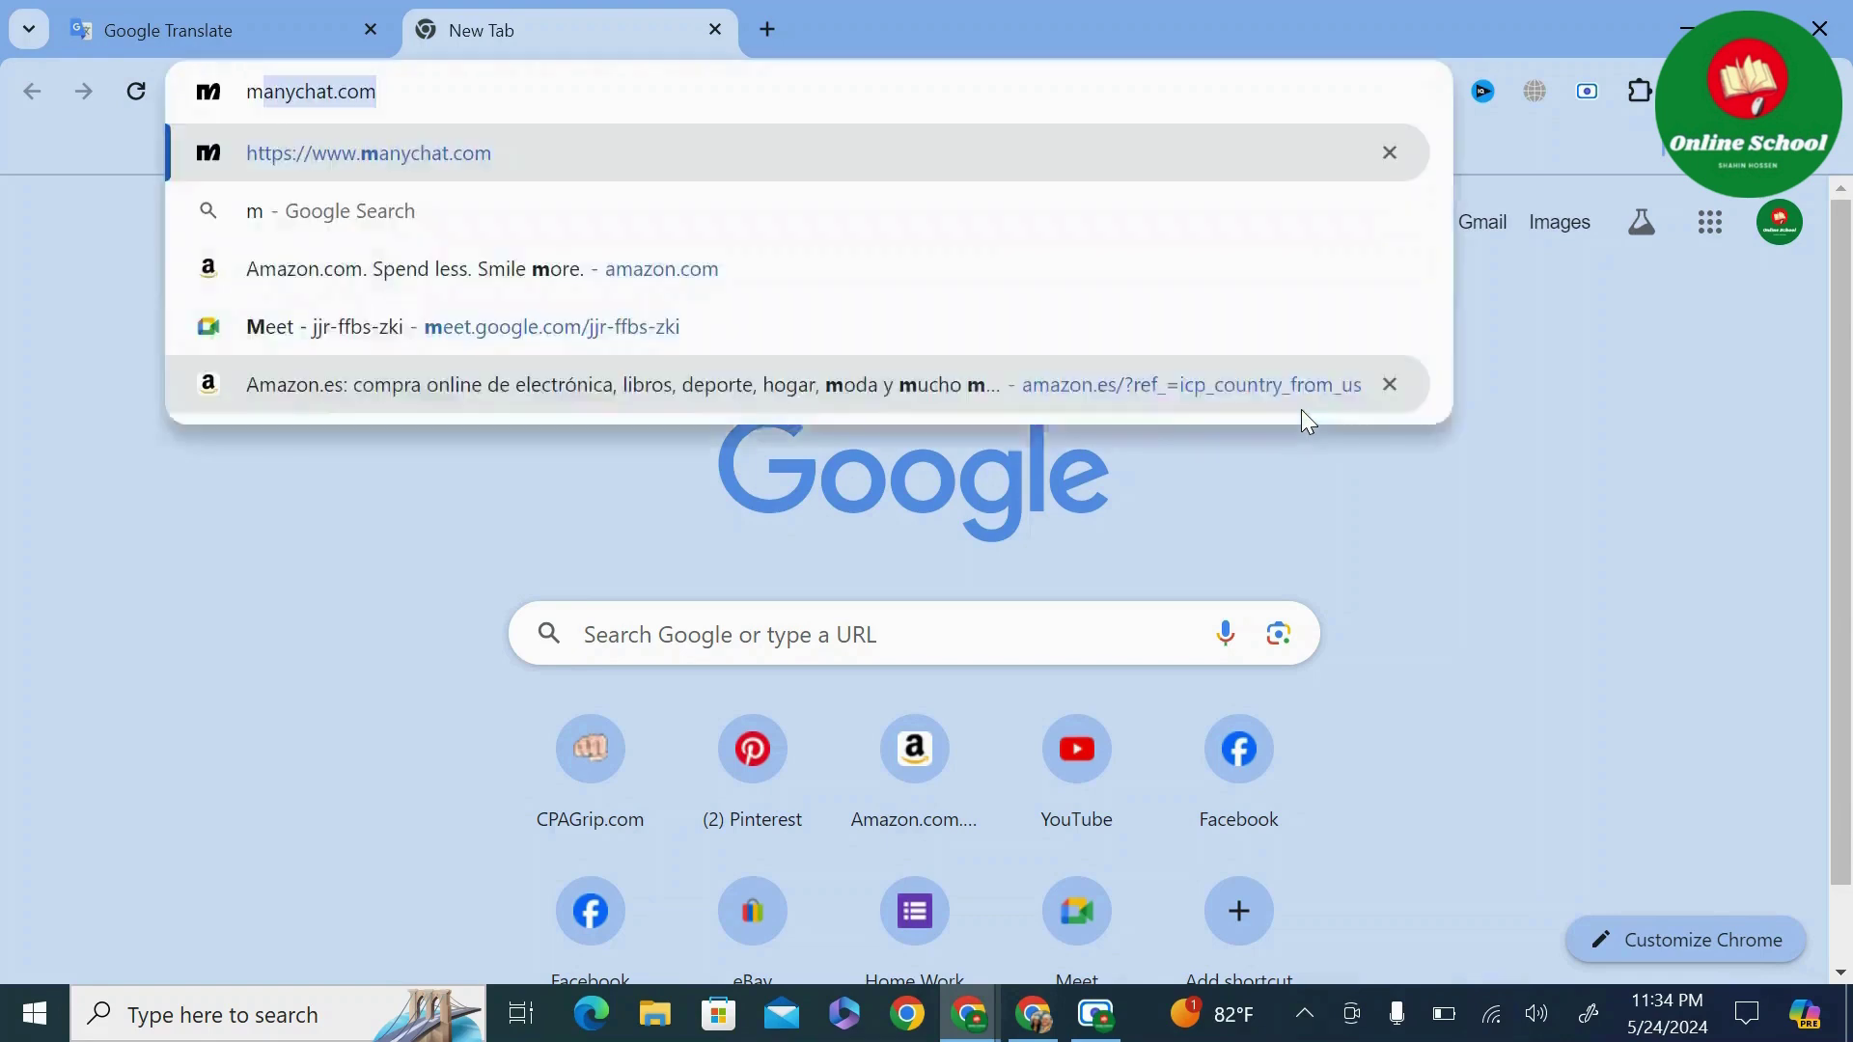
Open manychat.com, accept its privacy notice and start the free sign-up.
key("Return")
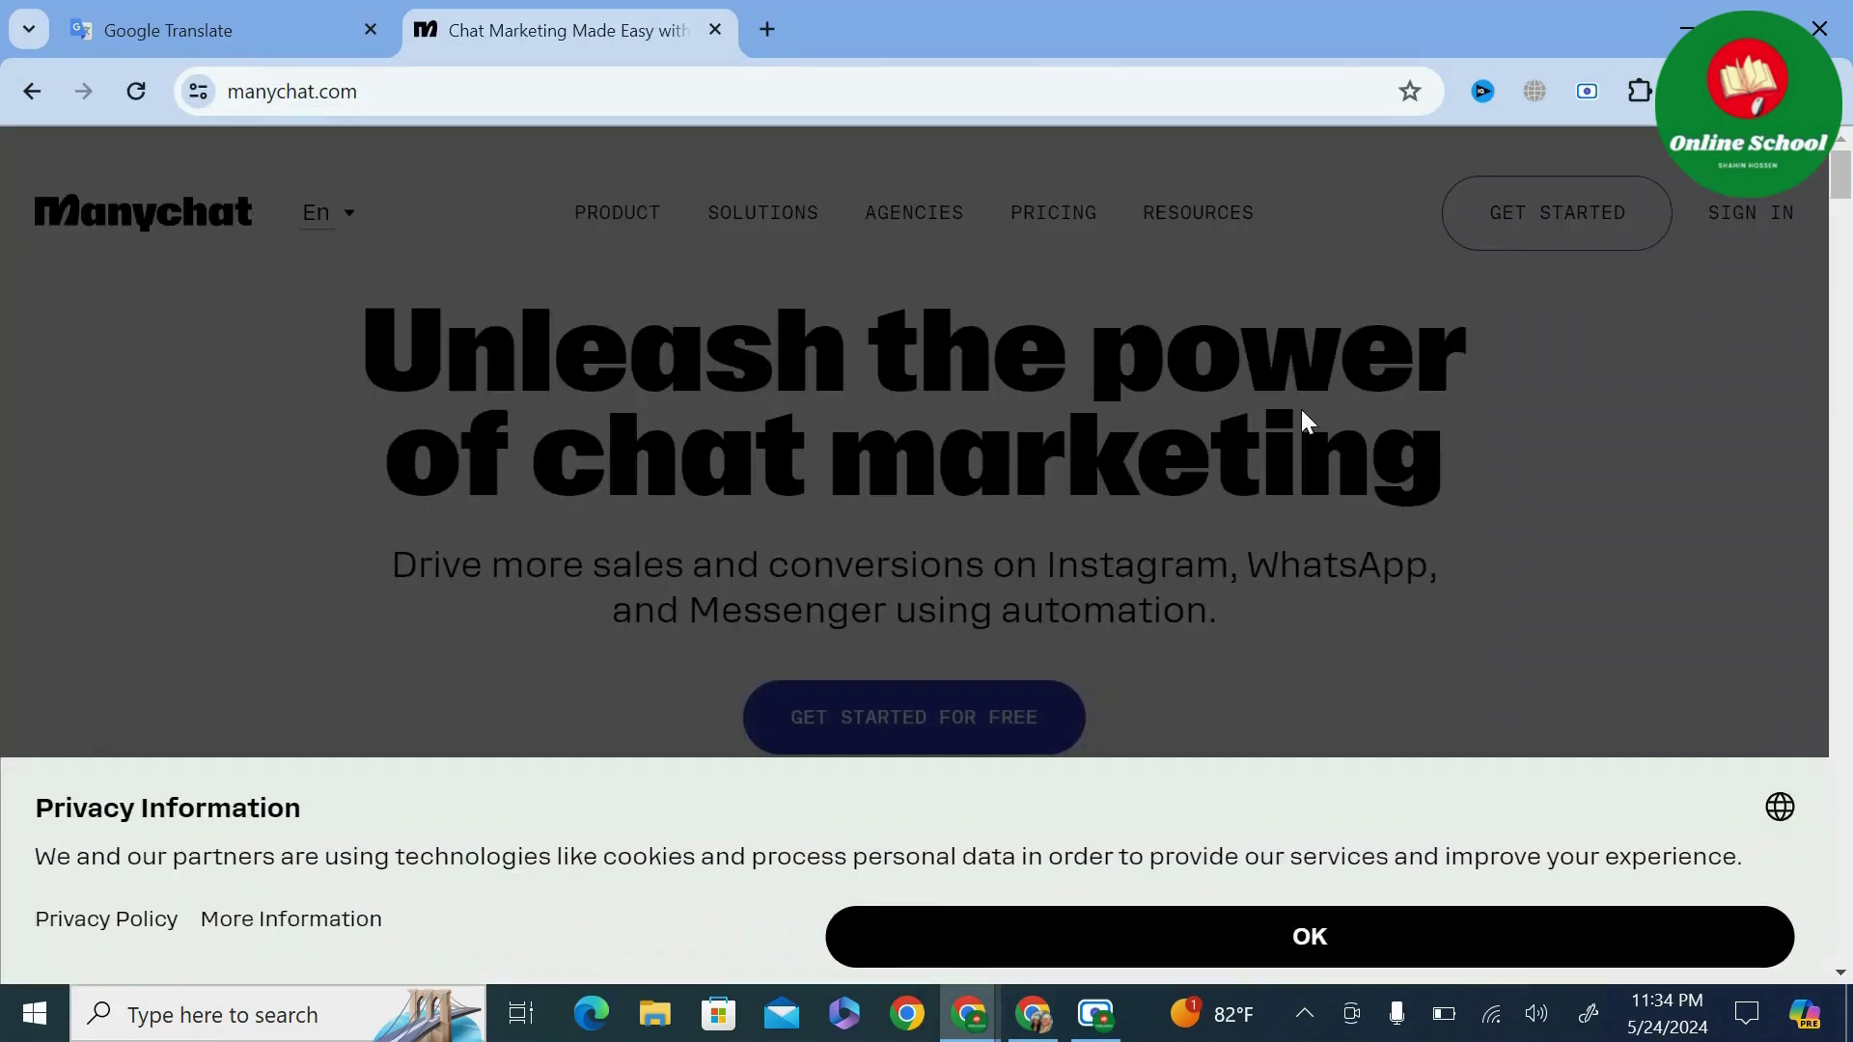
left_click(1285, 962)
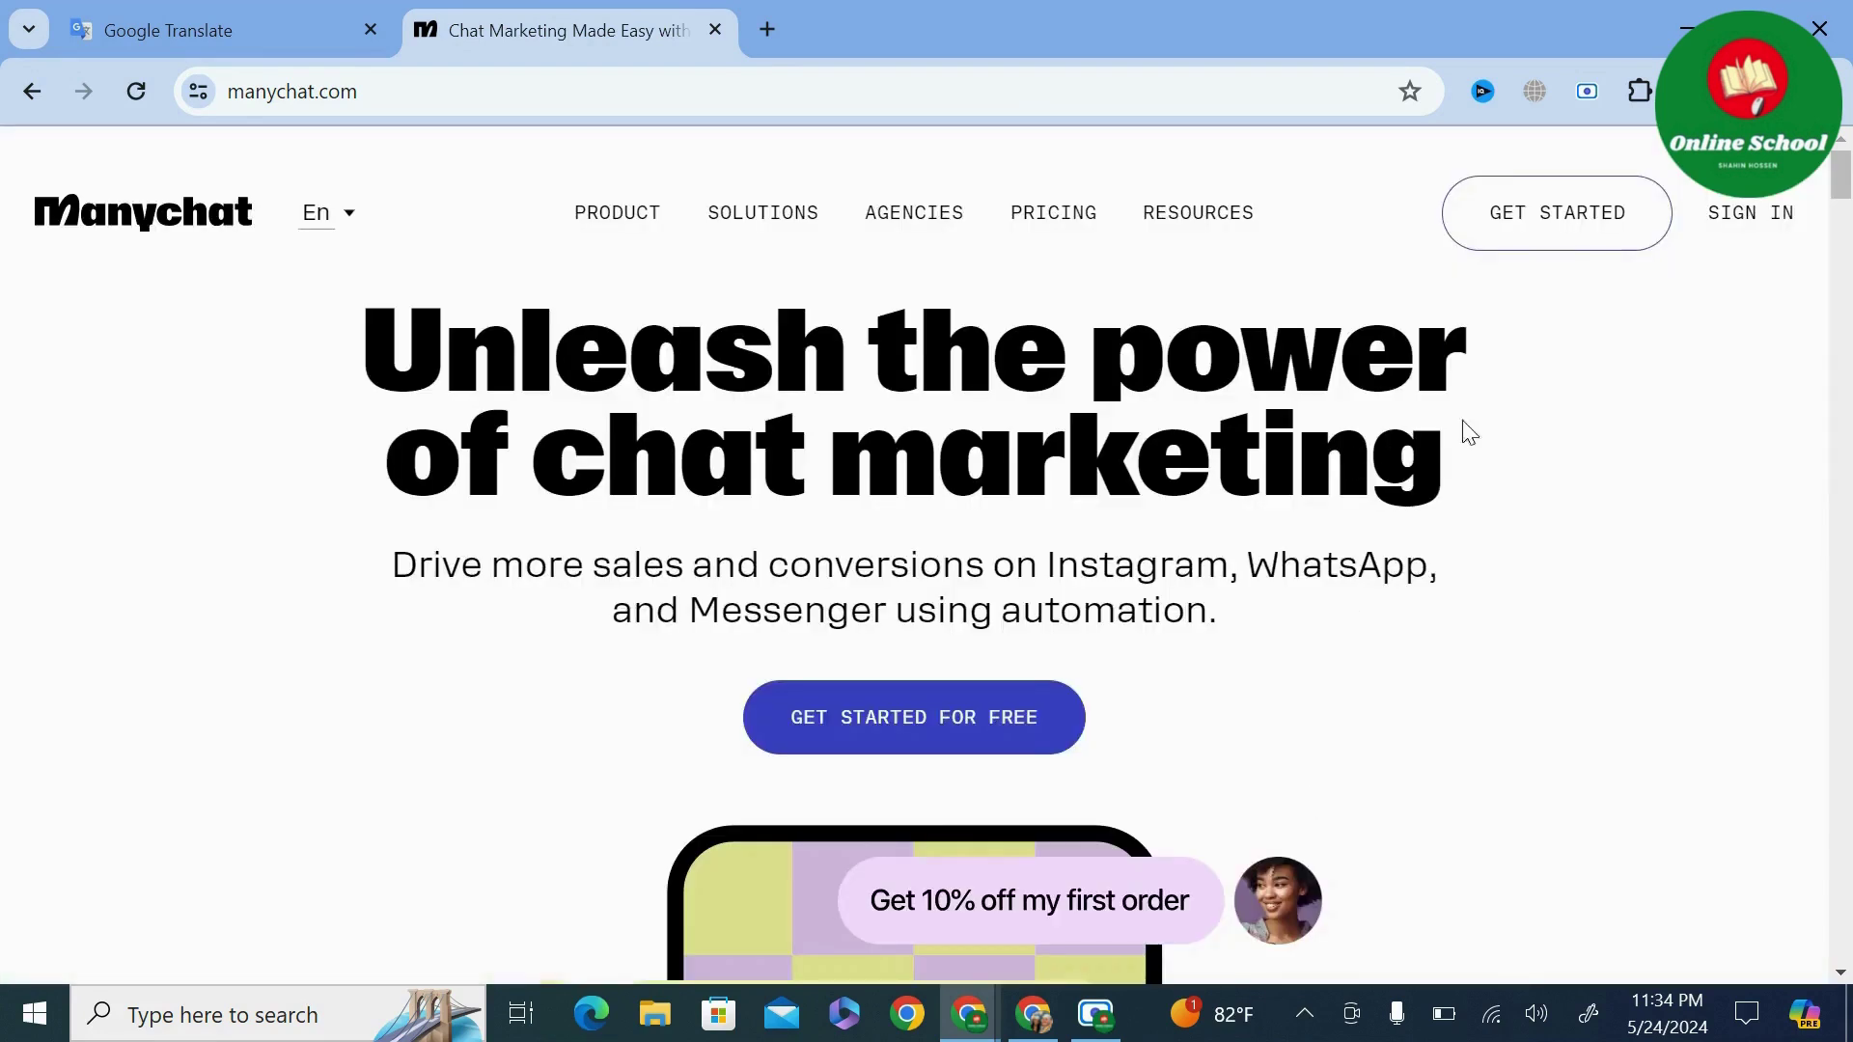
scroll(1528, 458, "down", 1)
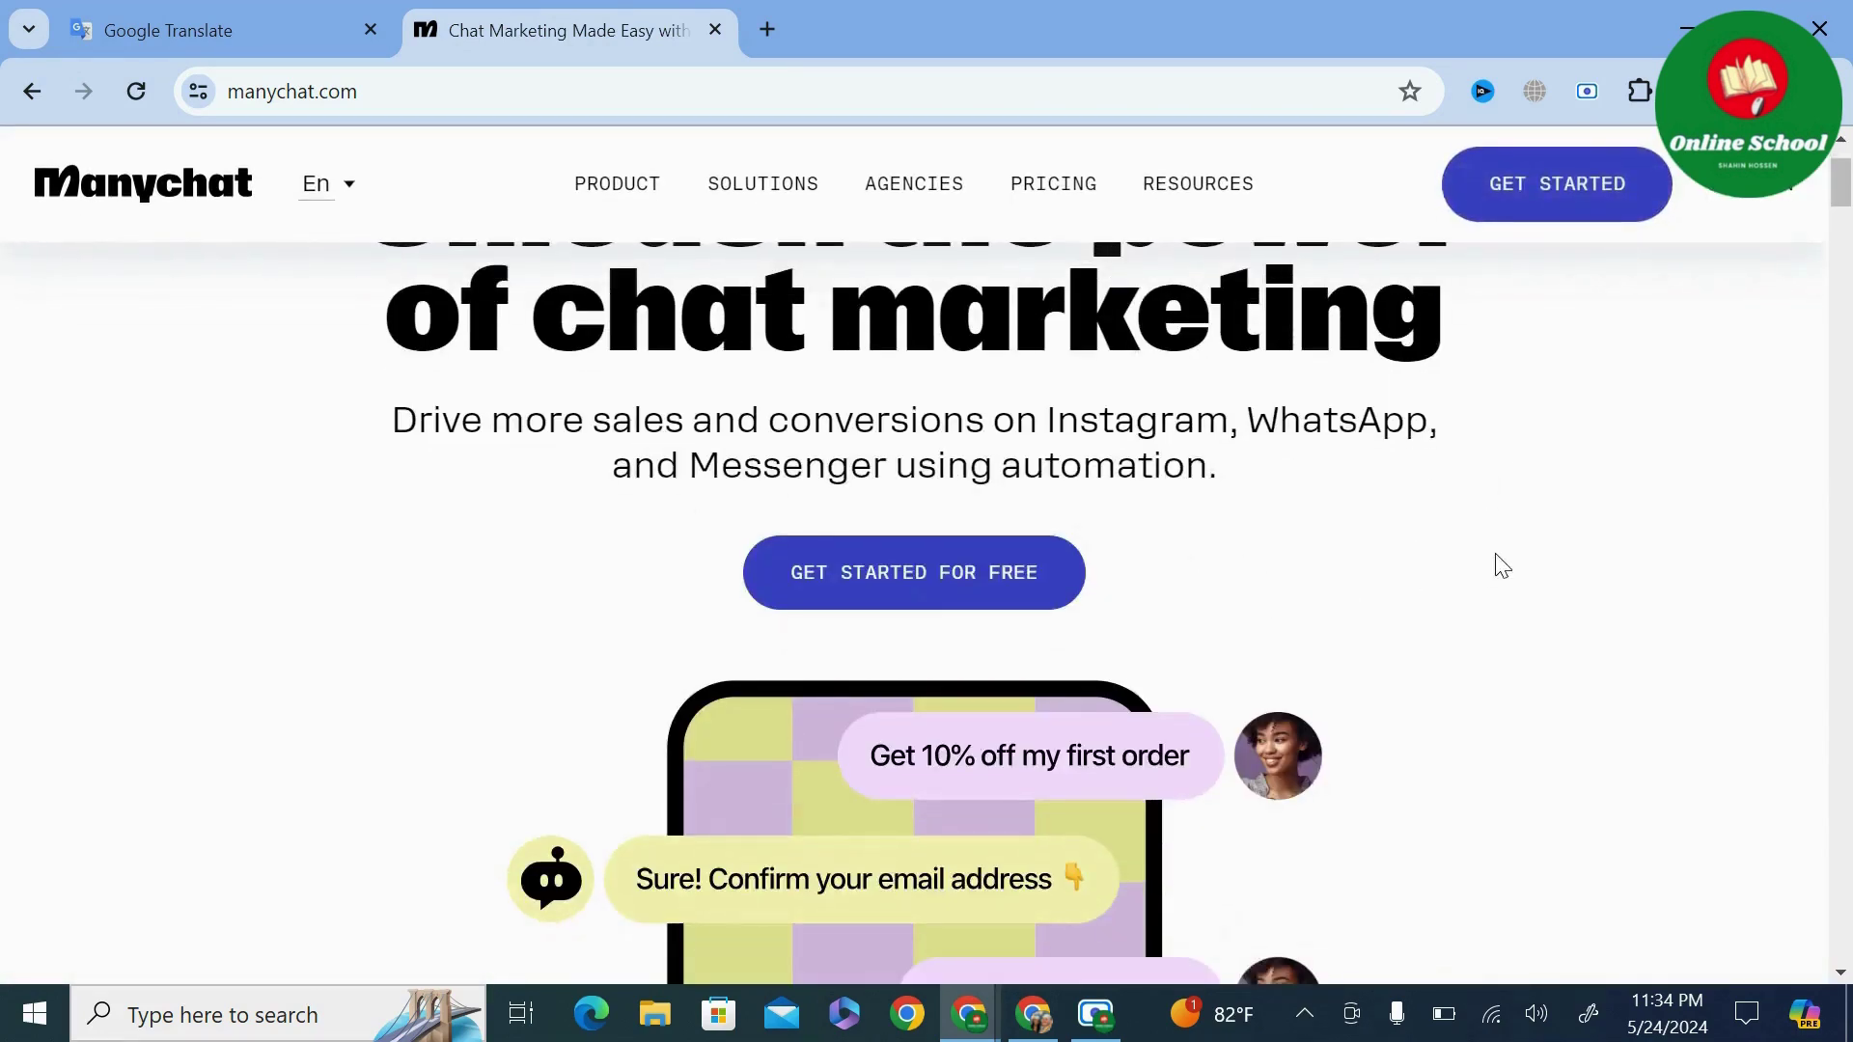
scroll(1496, 566, "up", 1)
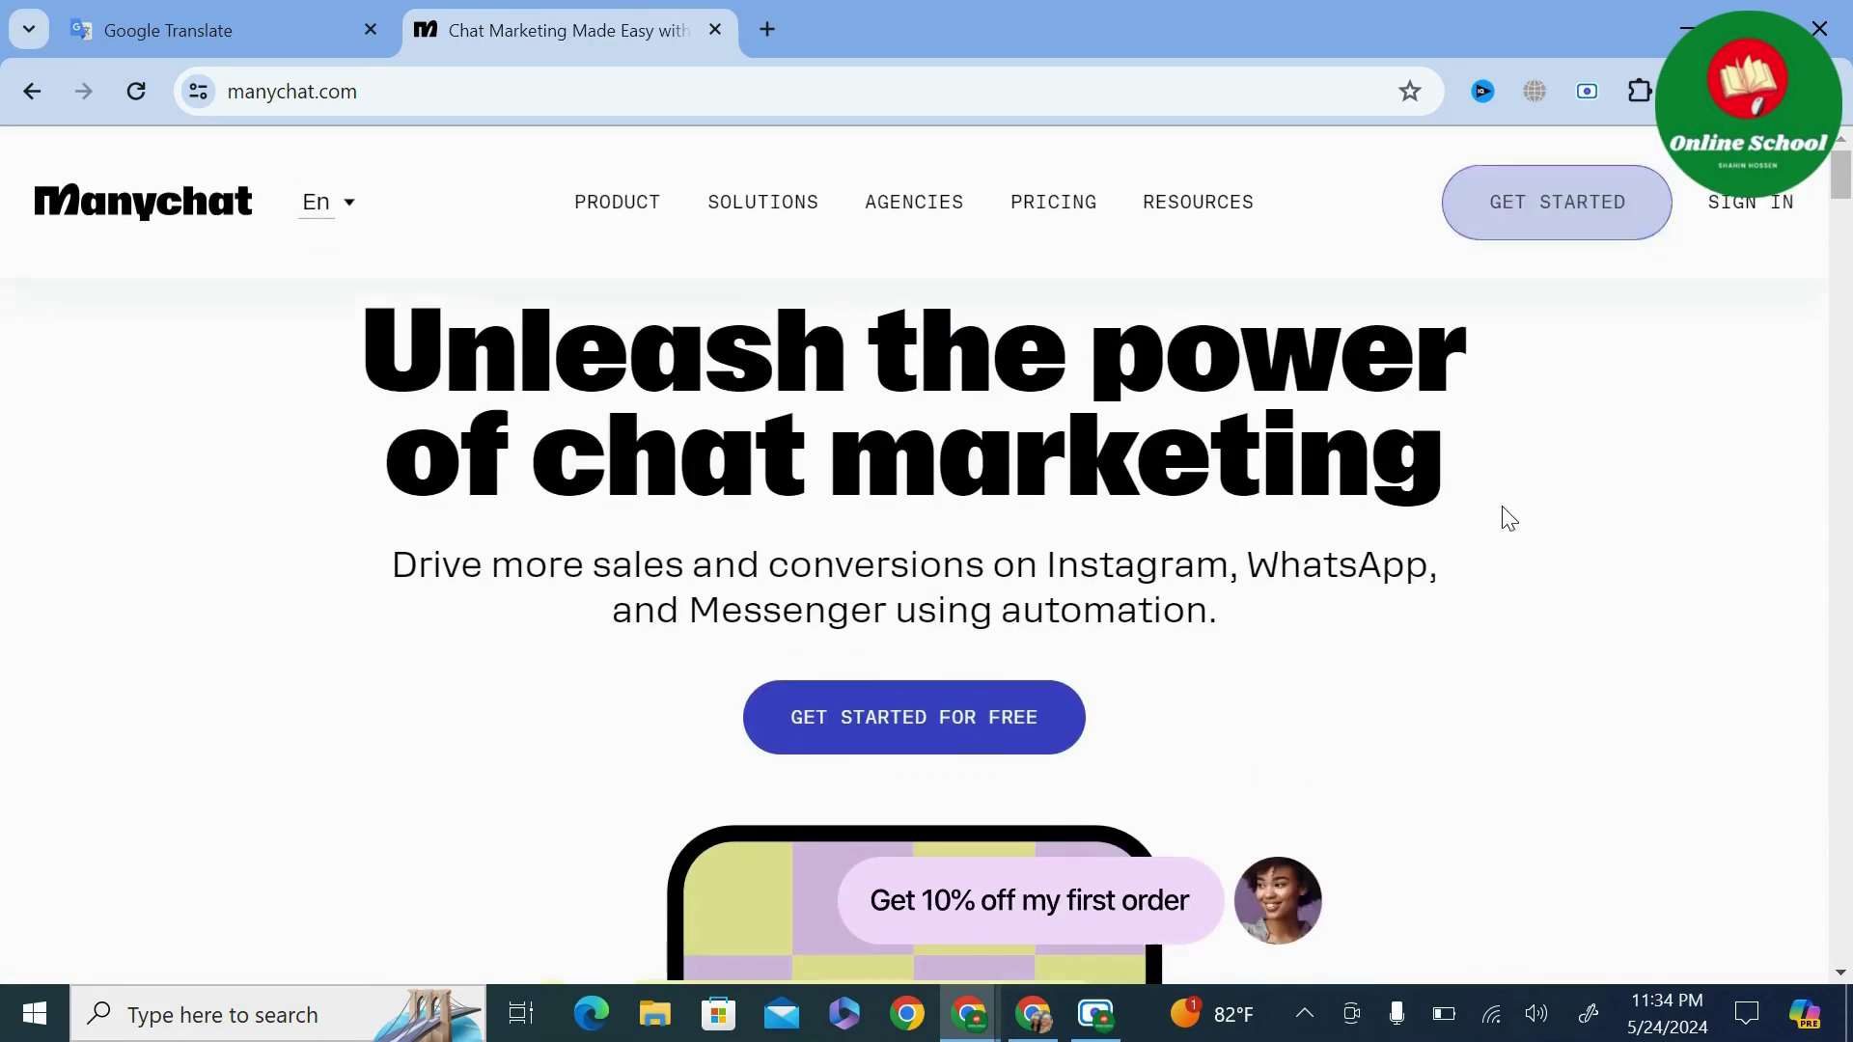
left_click(965, 719)
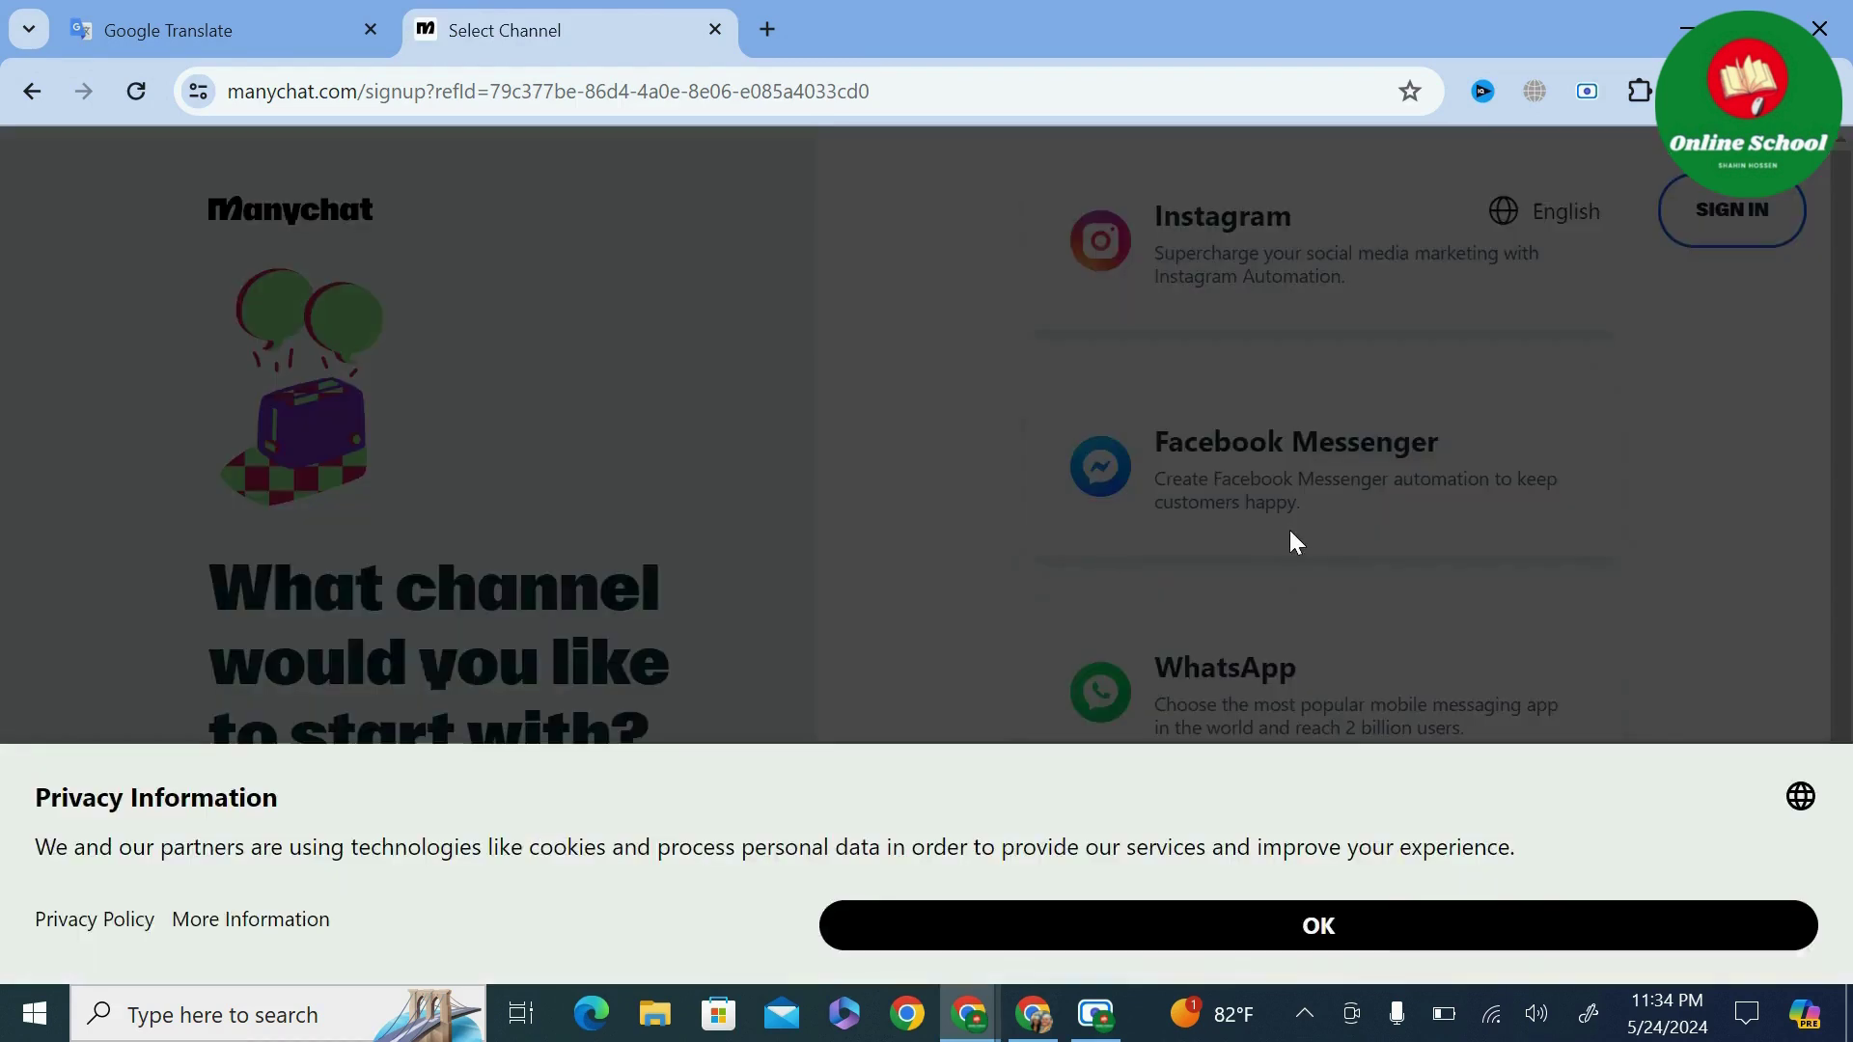
Accept the sign-up page's privacy notice, choose Facebook Messenger as the starting channel and authorize Manychat with the Facebook account.
left_click(1331, 925)
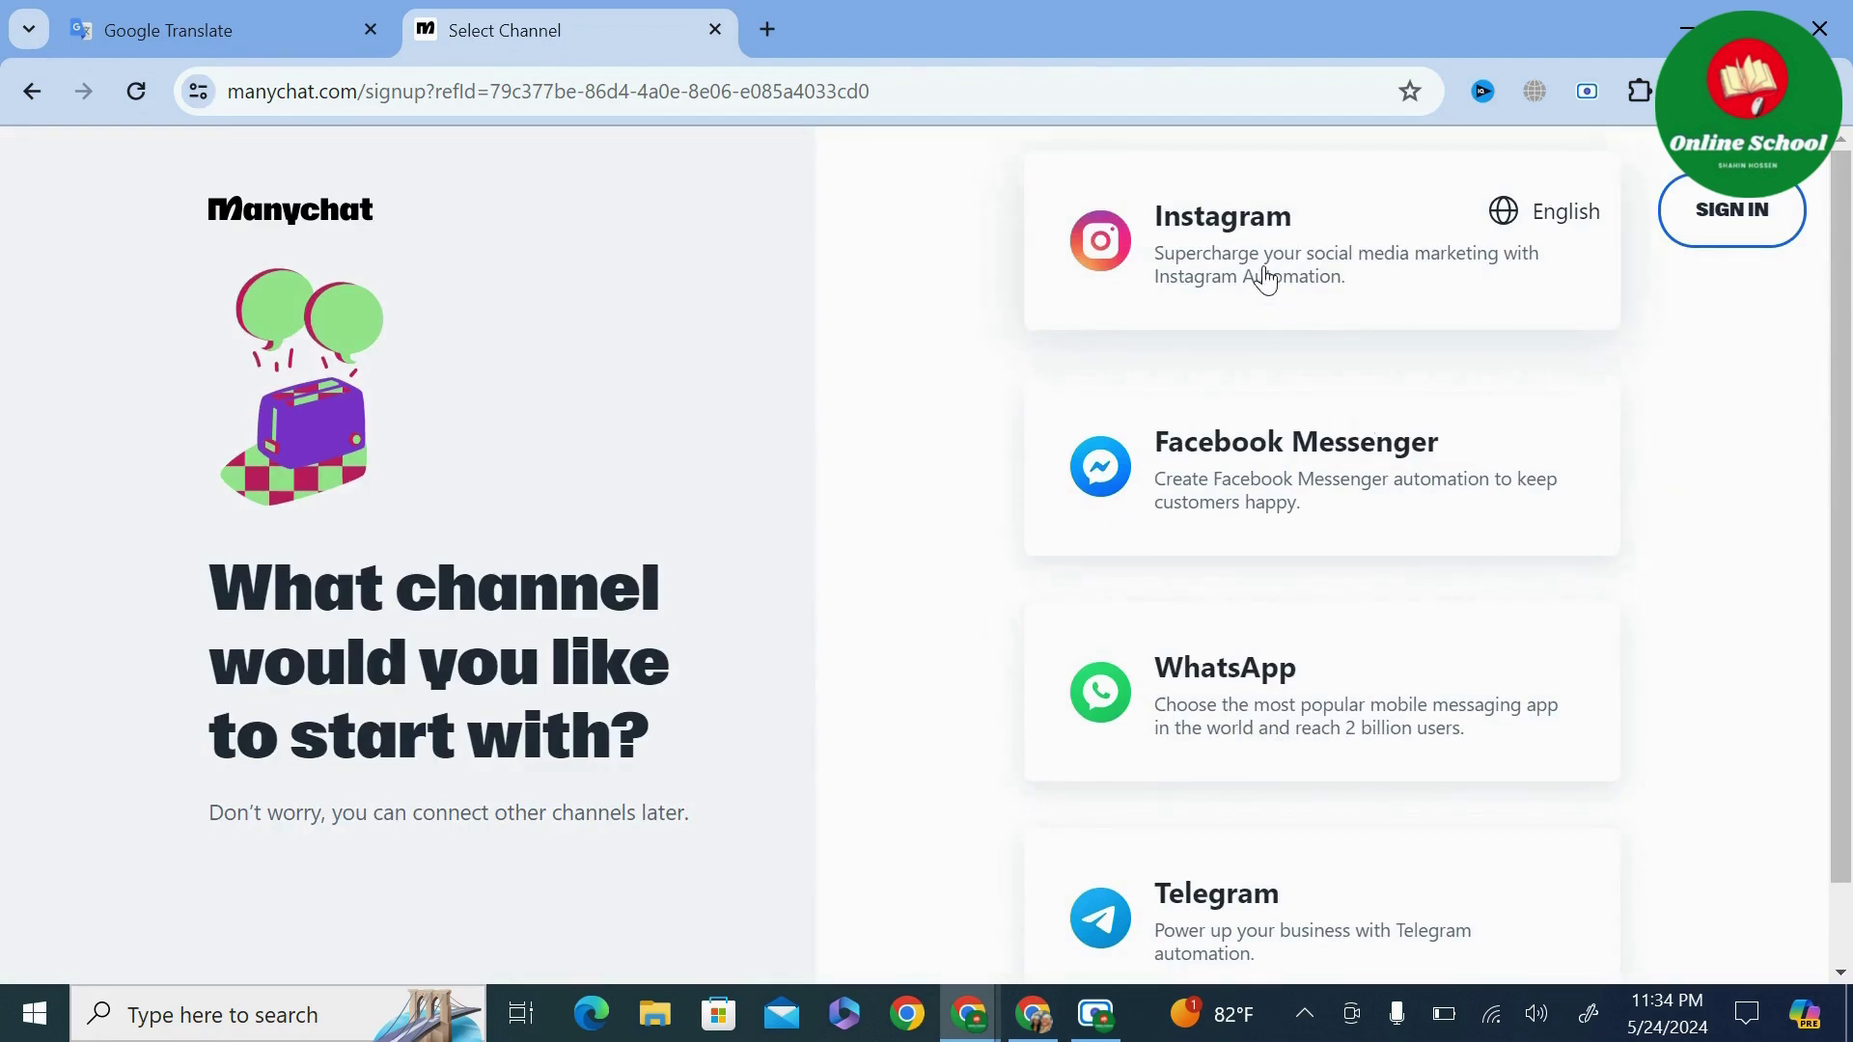
scroll(1281, 665, "down", 1)
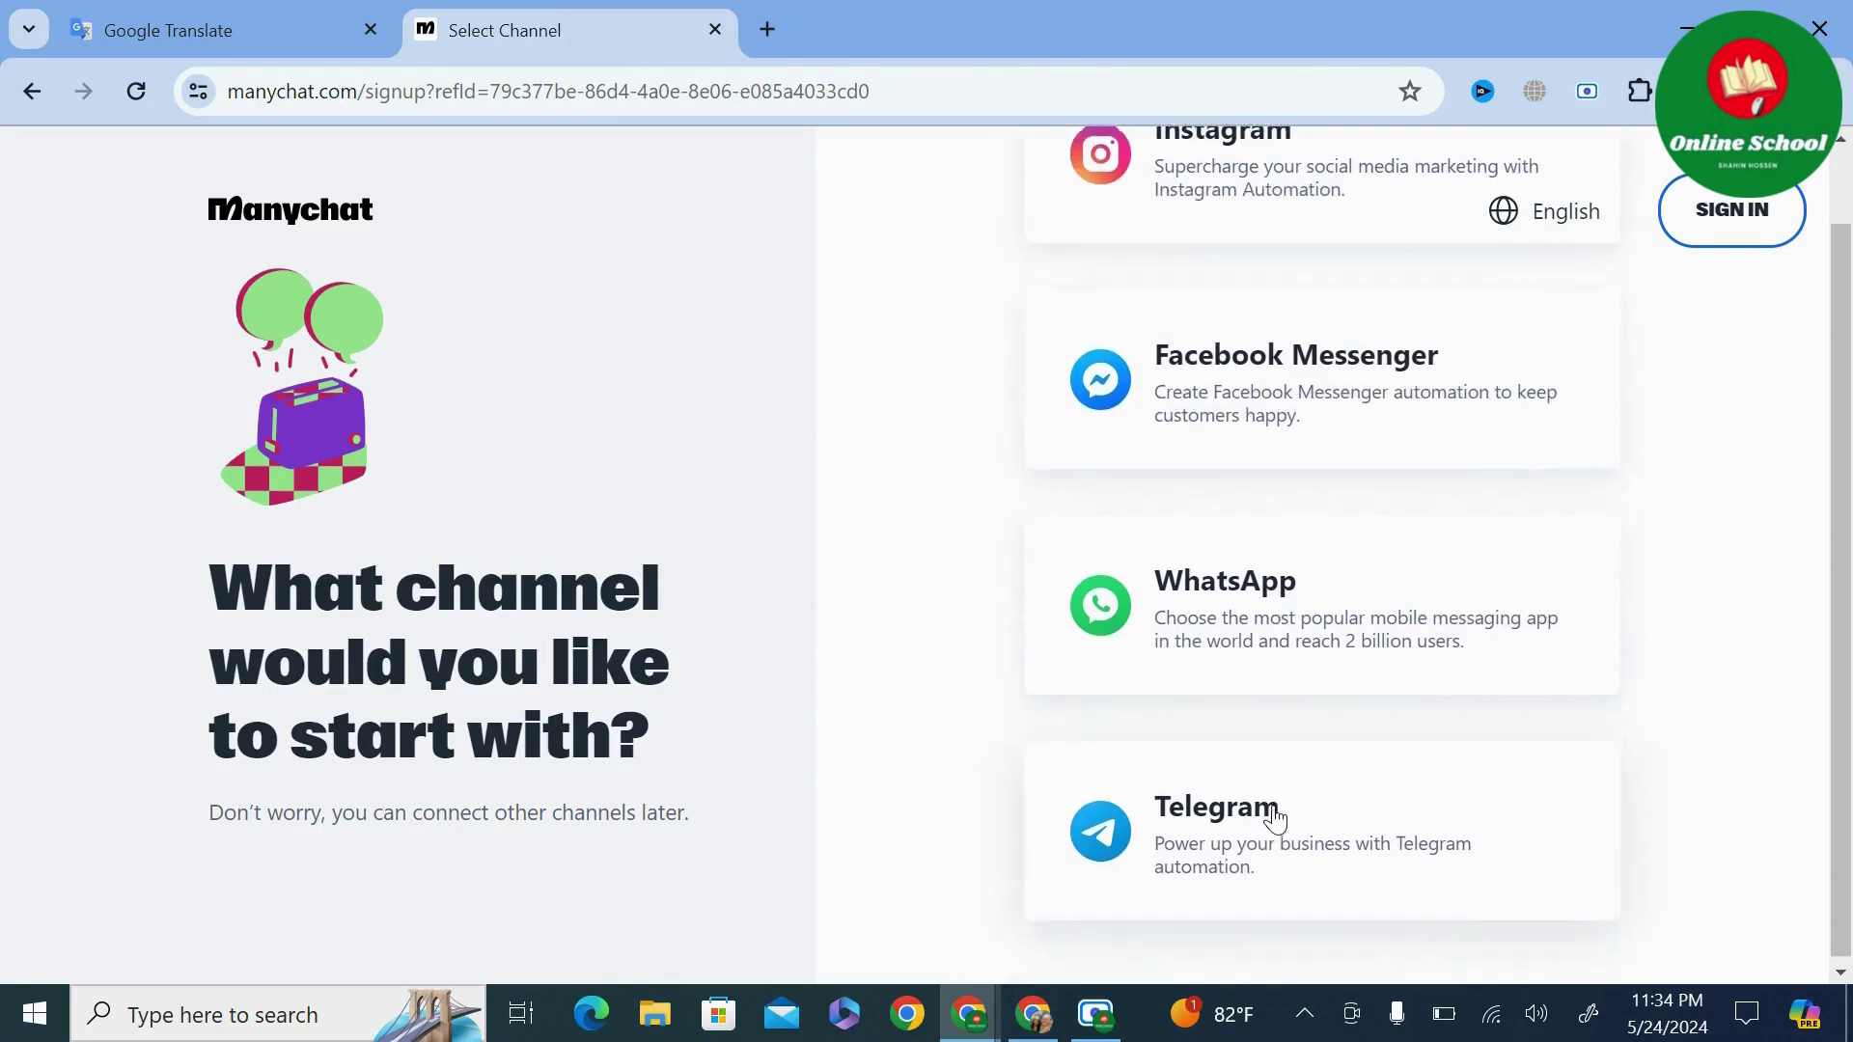
scroll(1276, 819, "up", 1)
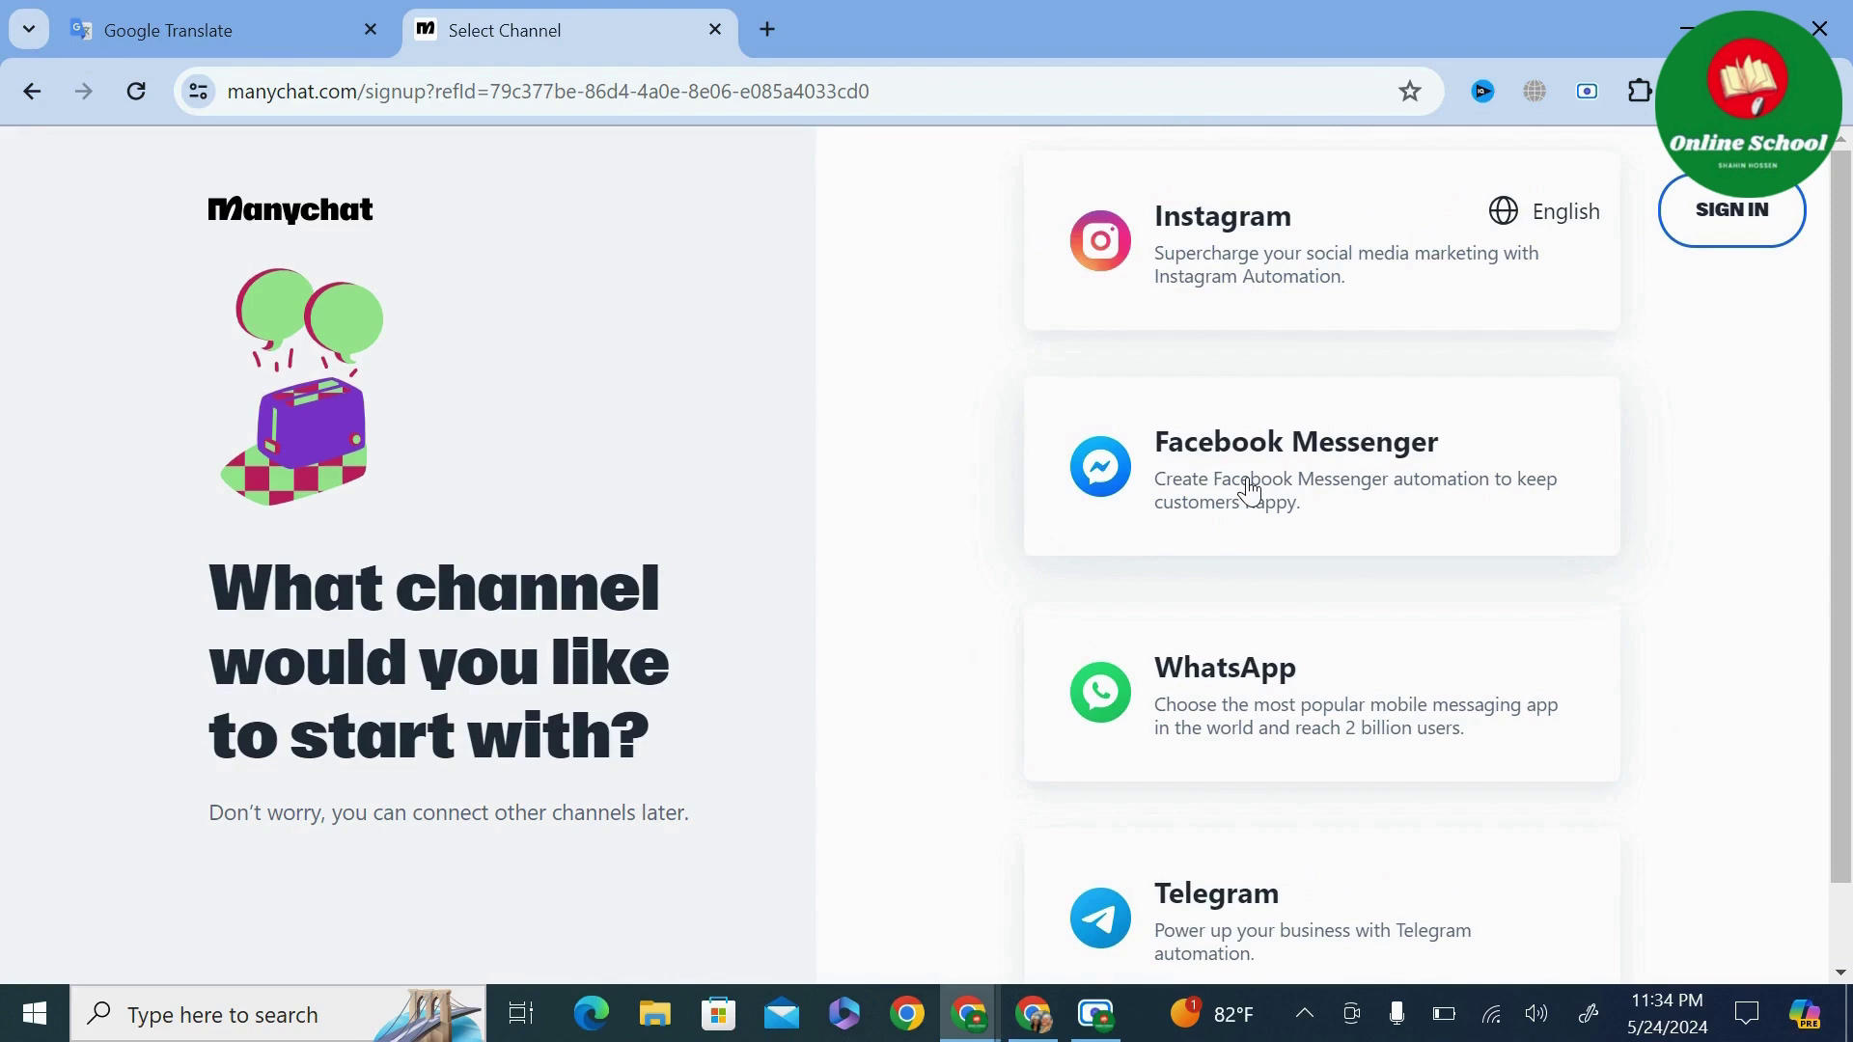
left_click(1348, 477)
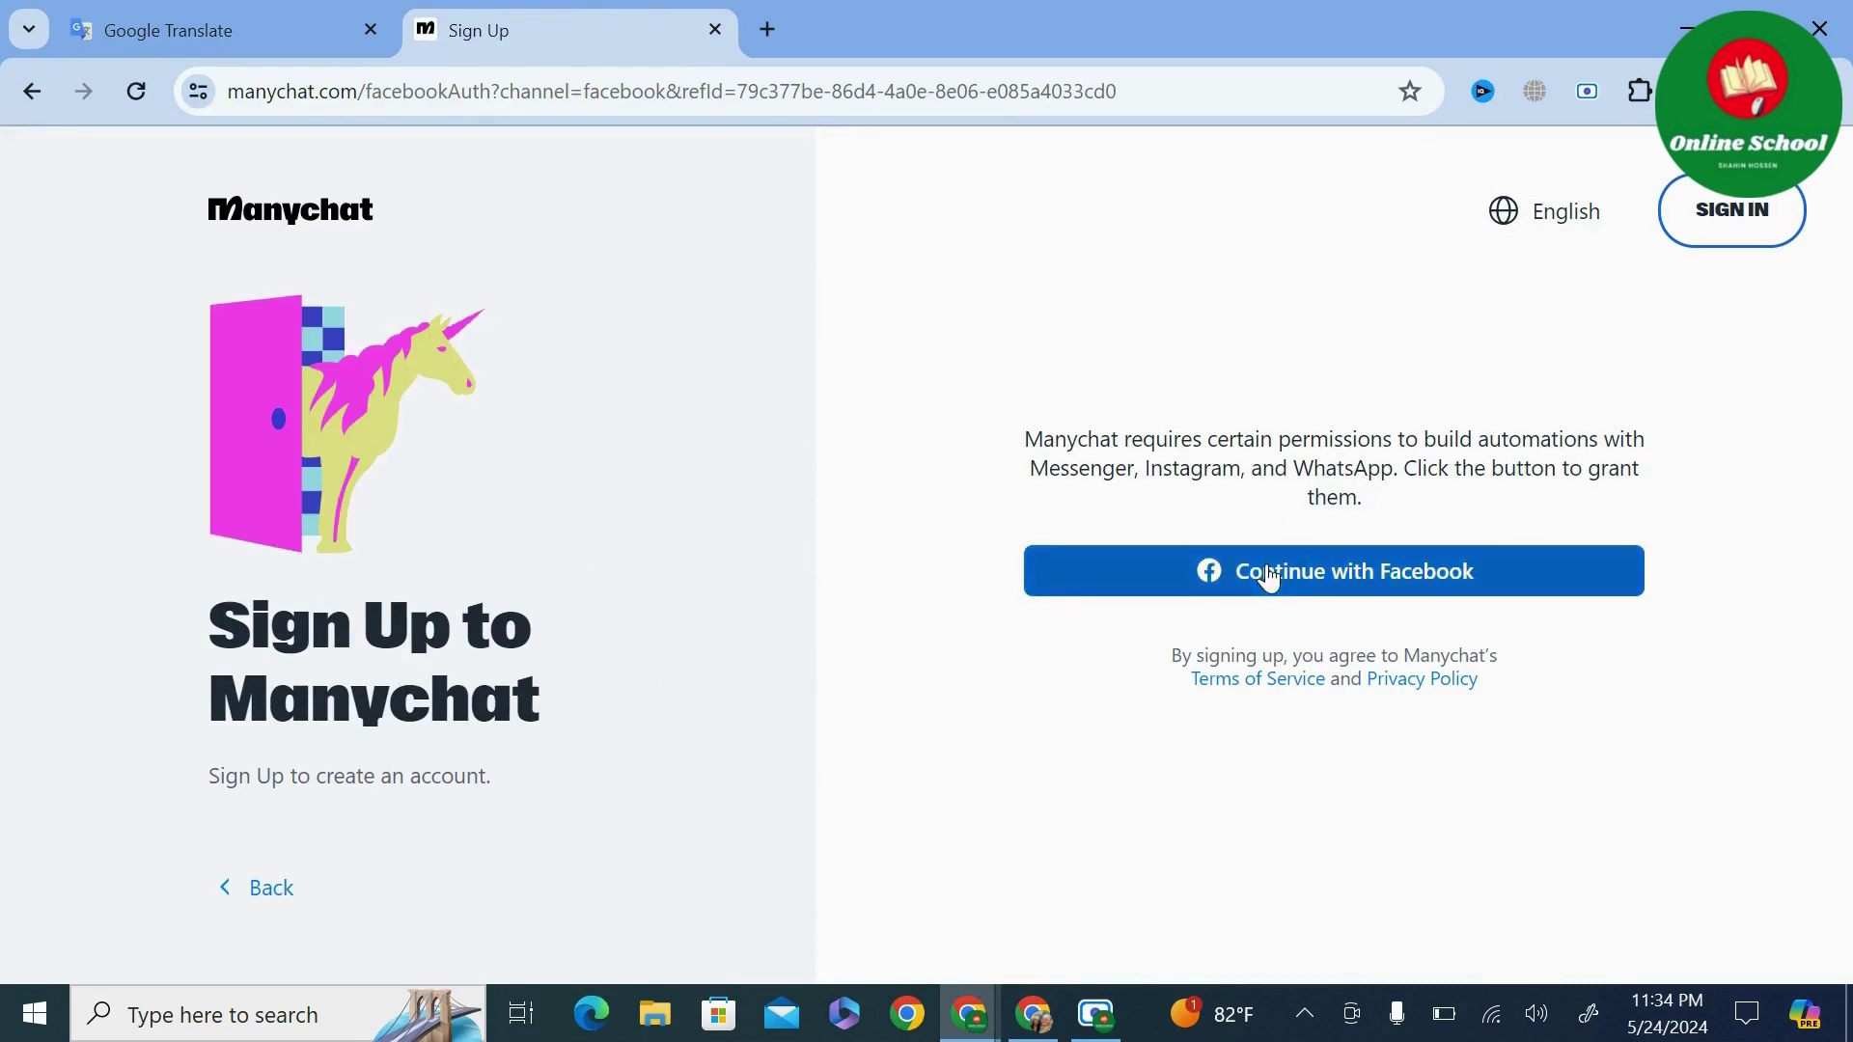
left_click(1348, 577)
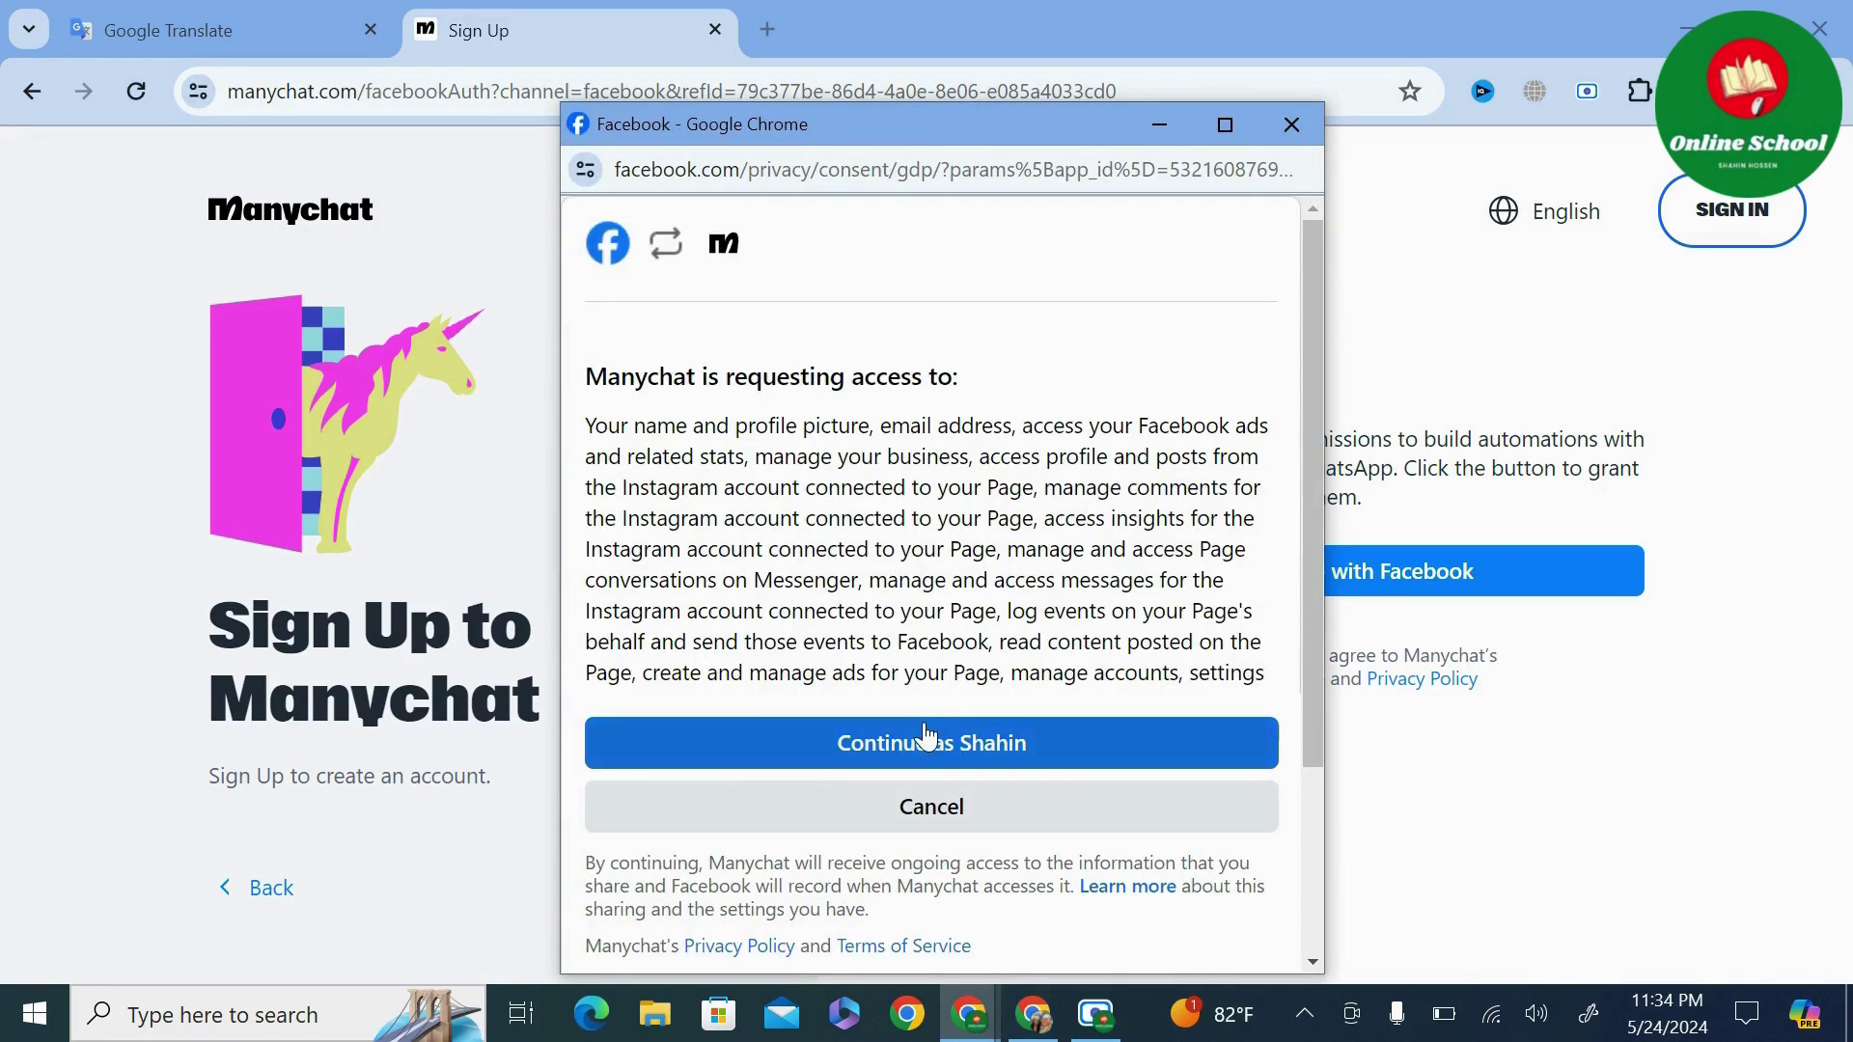
left_click(1039, 752)
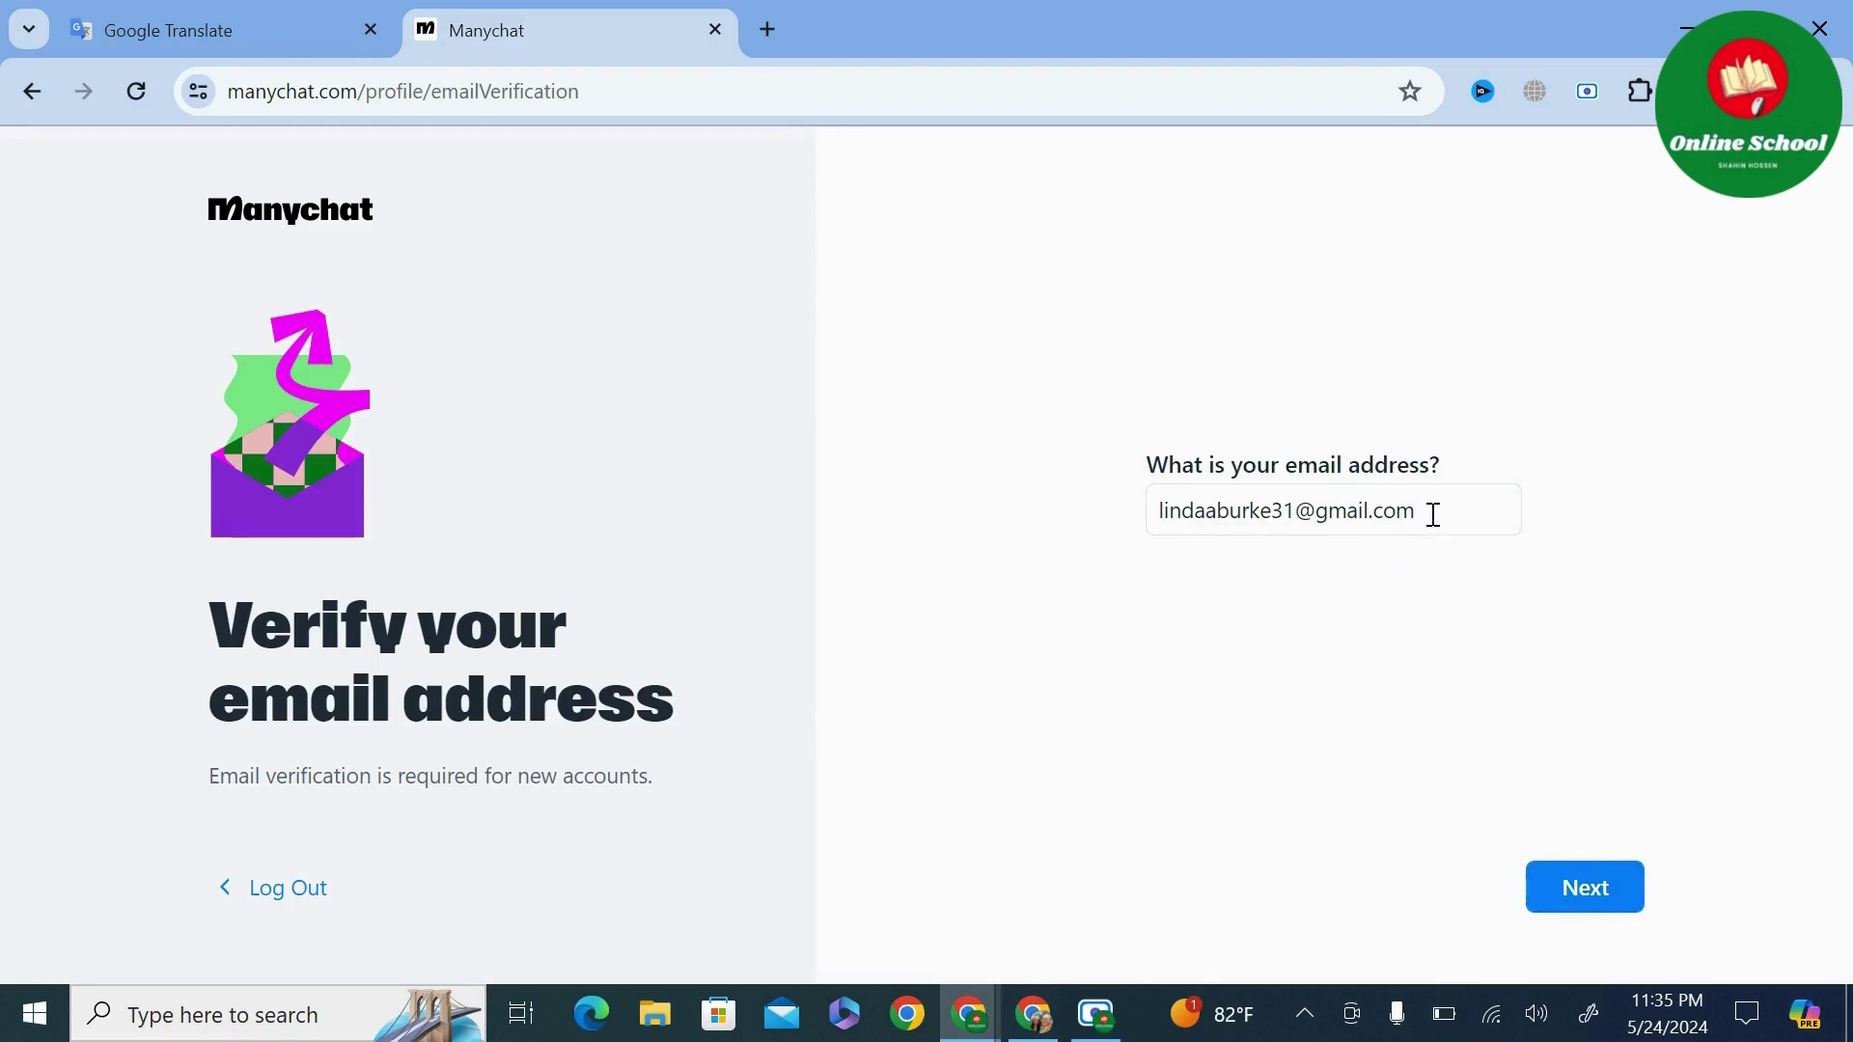
Submit the prefilled email address to have a verification code sent to it.
left_click_drag(1433, 514, 1159, 510)
left_click(1551, 536)
left_click(1596, 903)
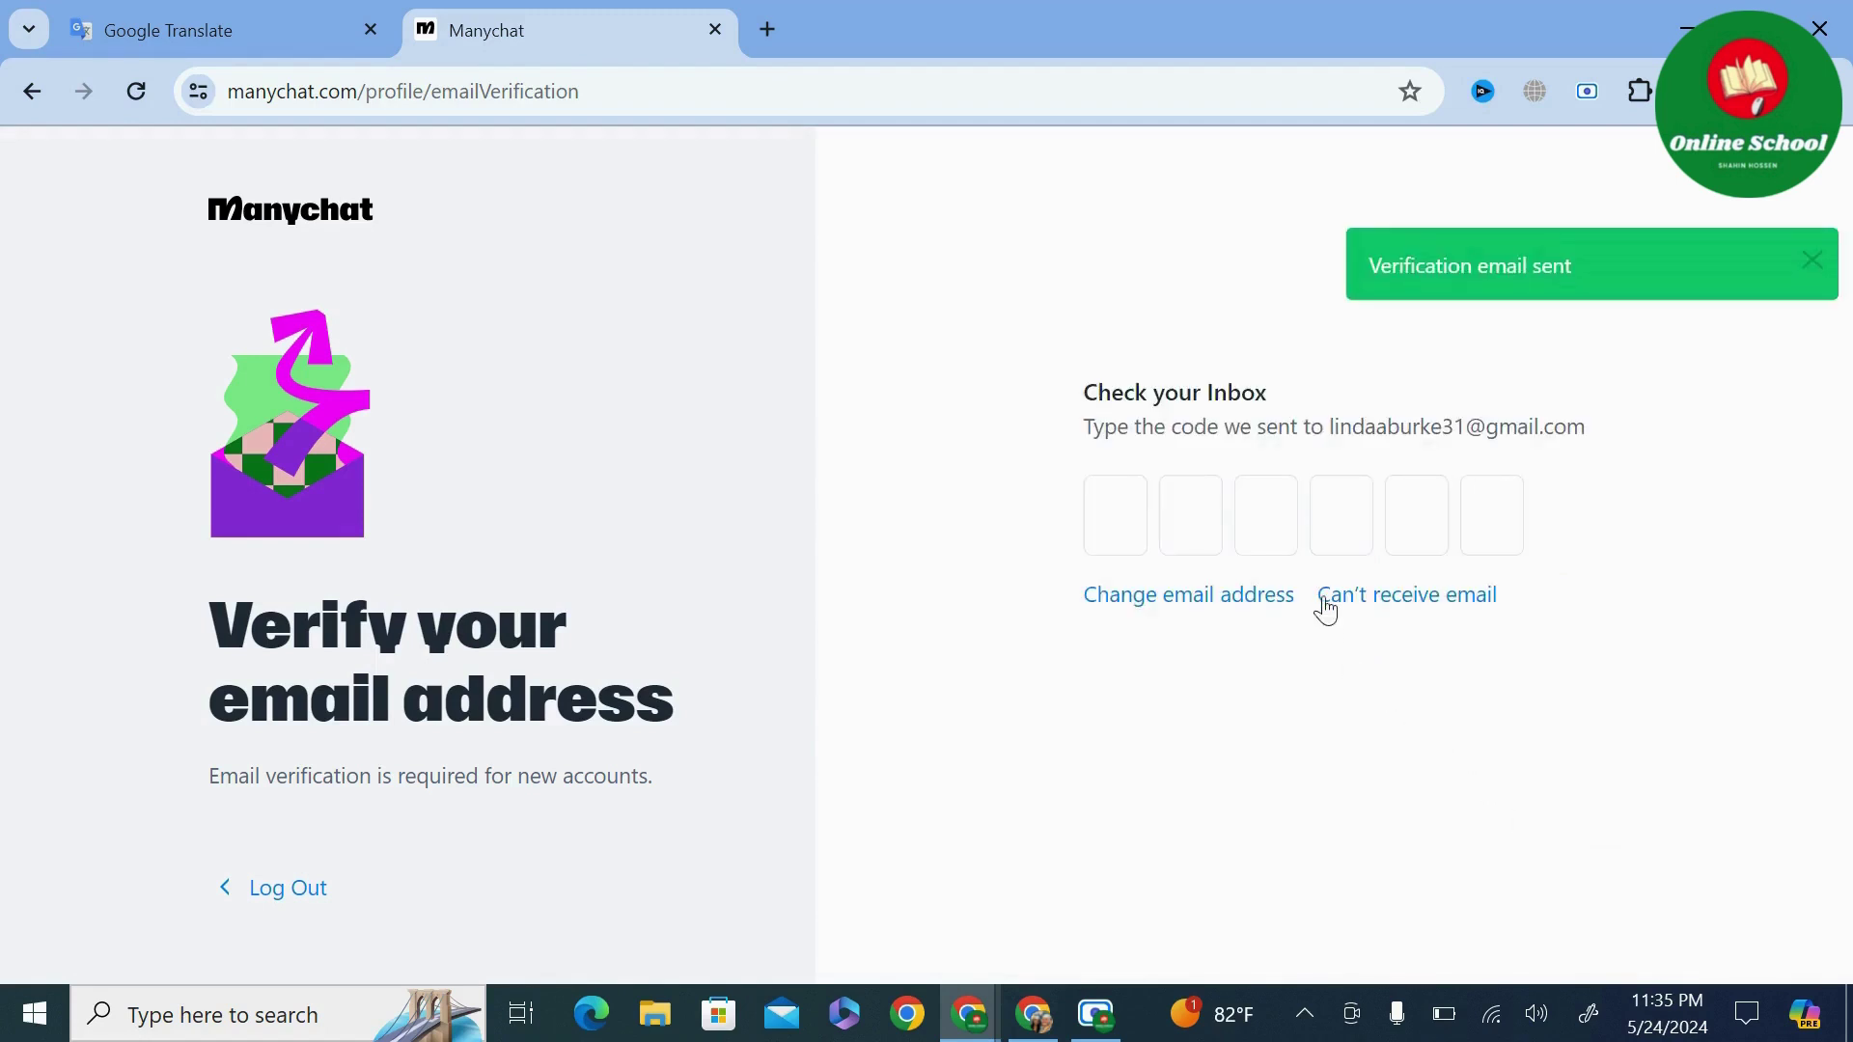
Search Google for "gm" in a new browser tab and open Gmail from the results.
left_click(768, 29)
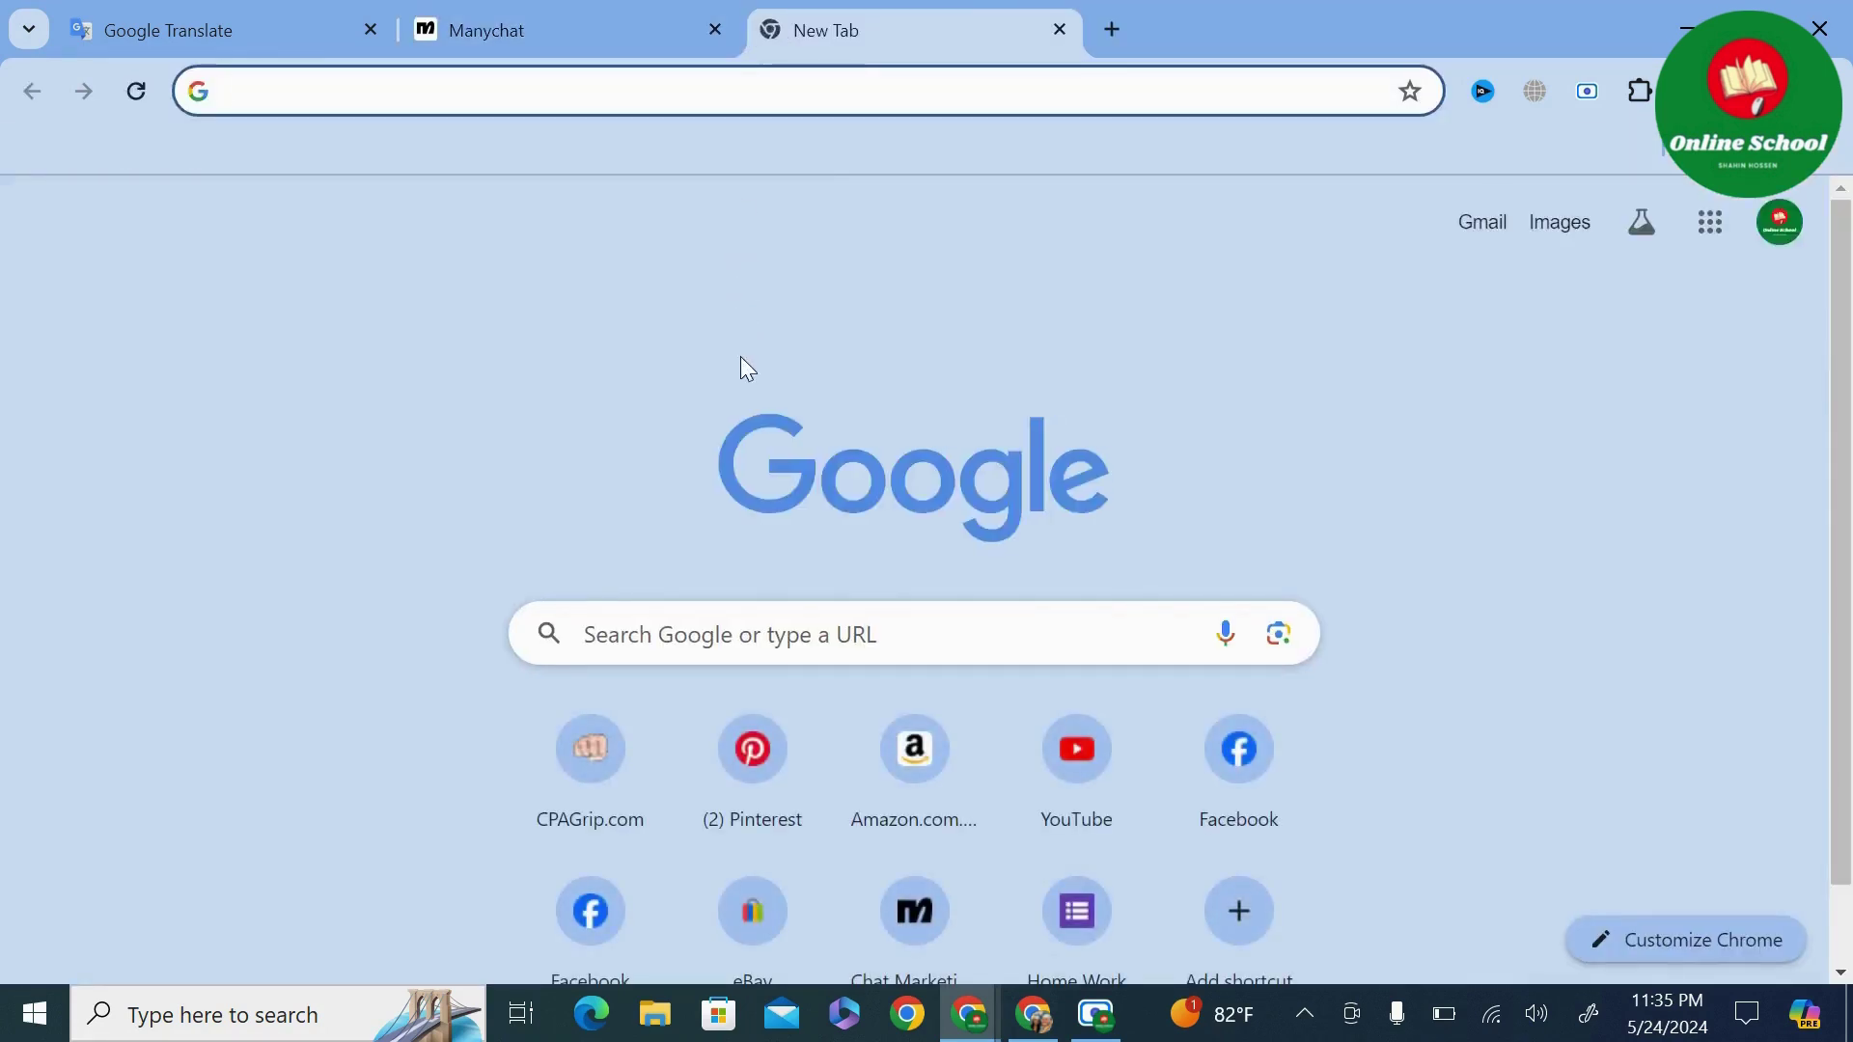
type("gm")
key("Return")
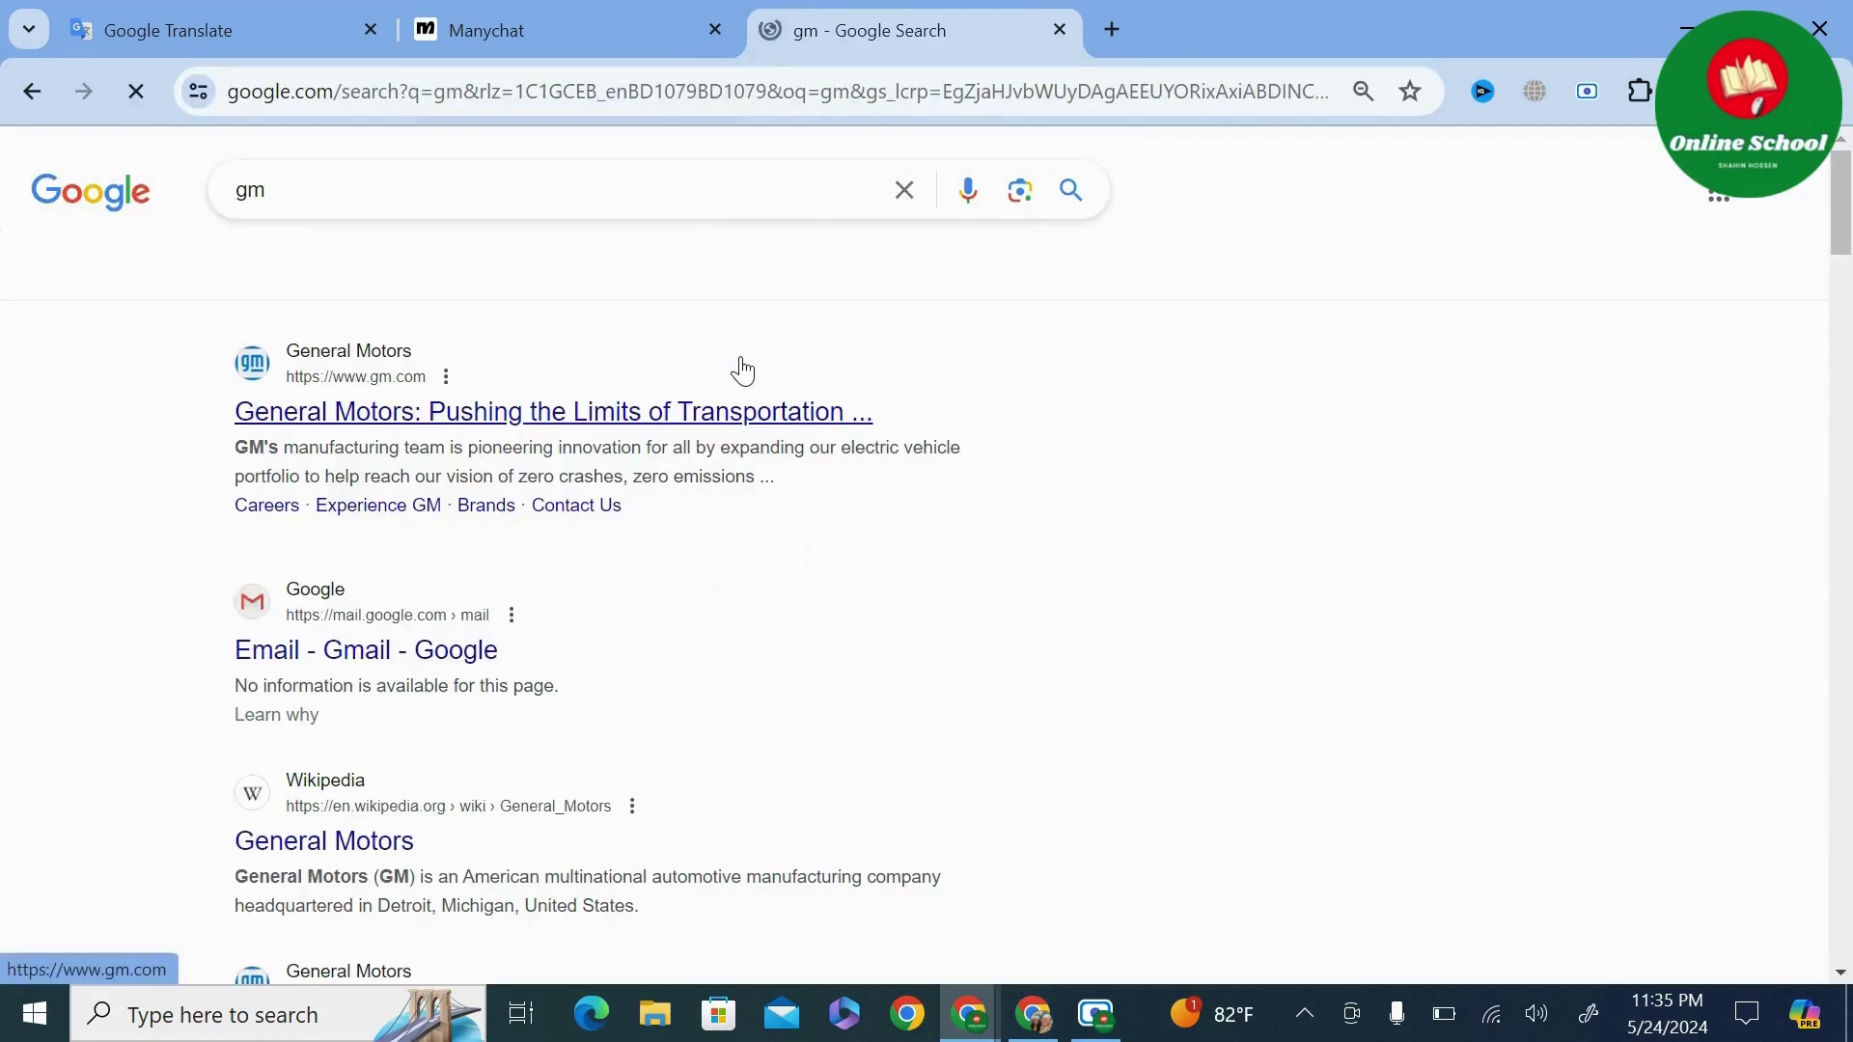
left_click(382, 655)
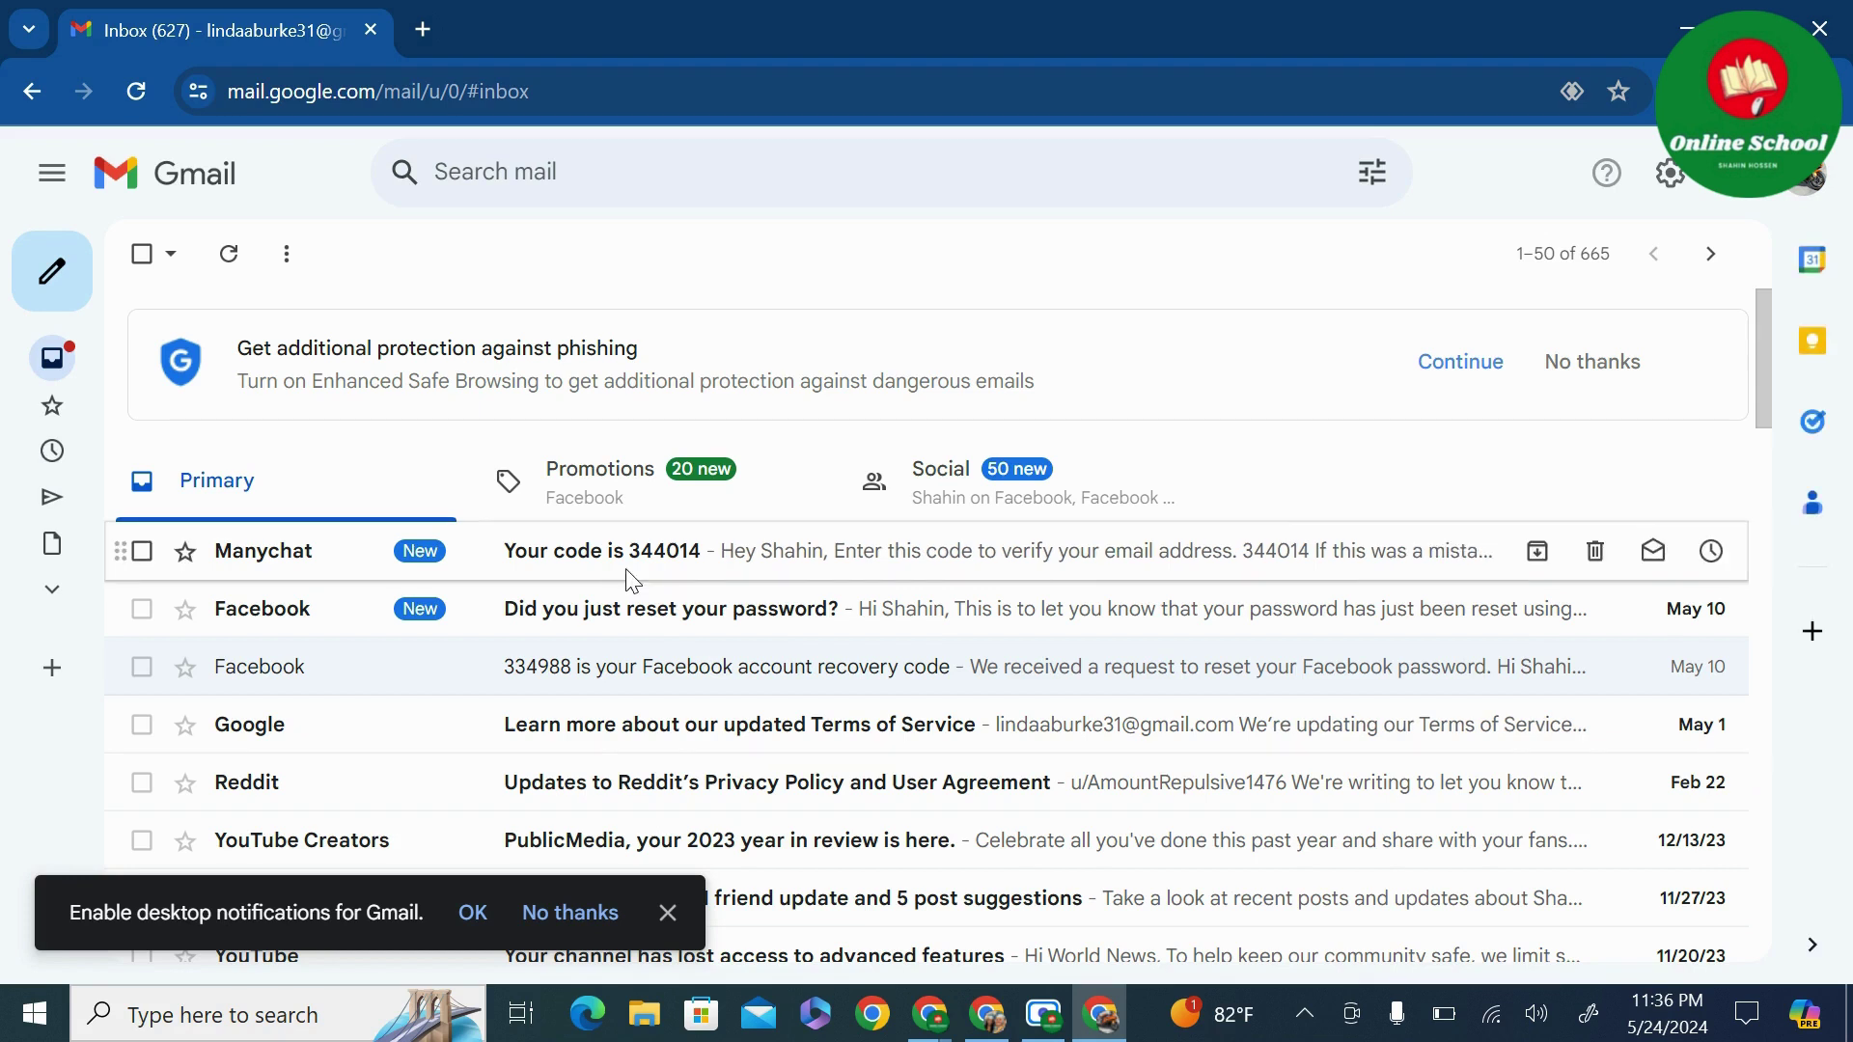
Open the newest Manychat email in the inbox and copy the verification code from its body.
left_click(722, 574)
scroll(736, 682, "down", 2)
double_click(741, 692)
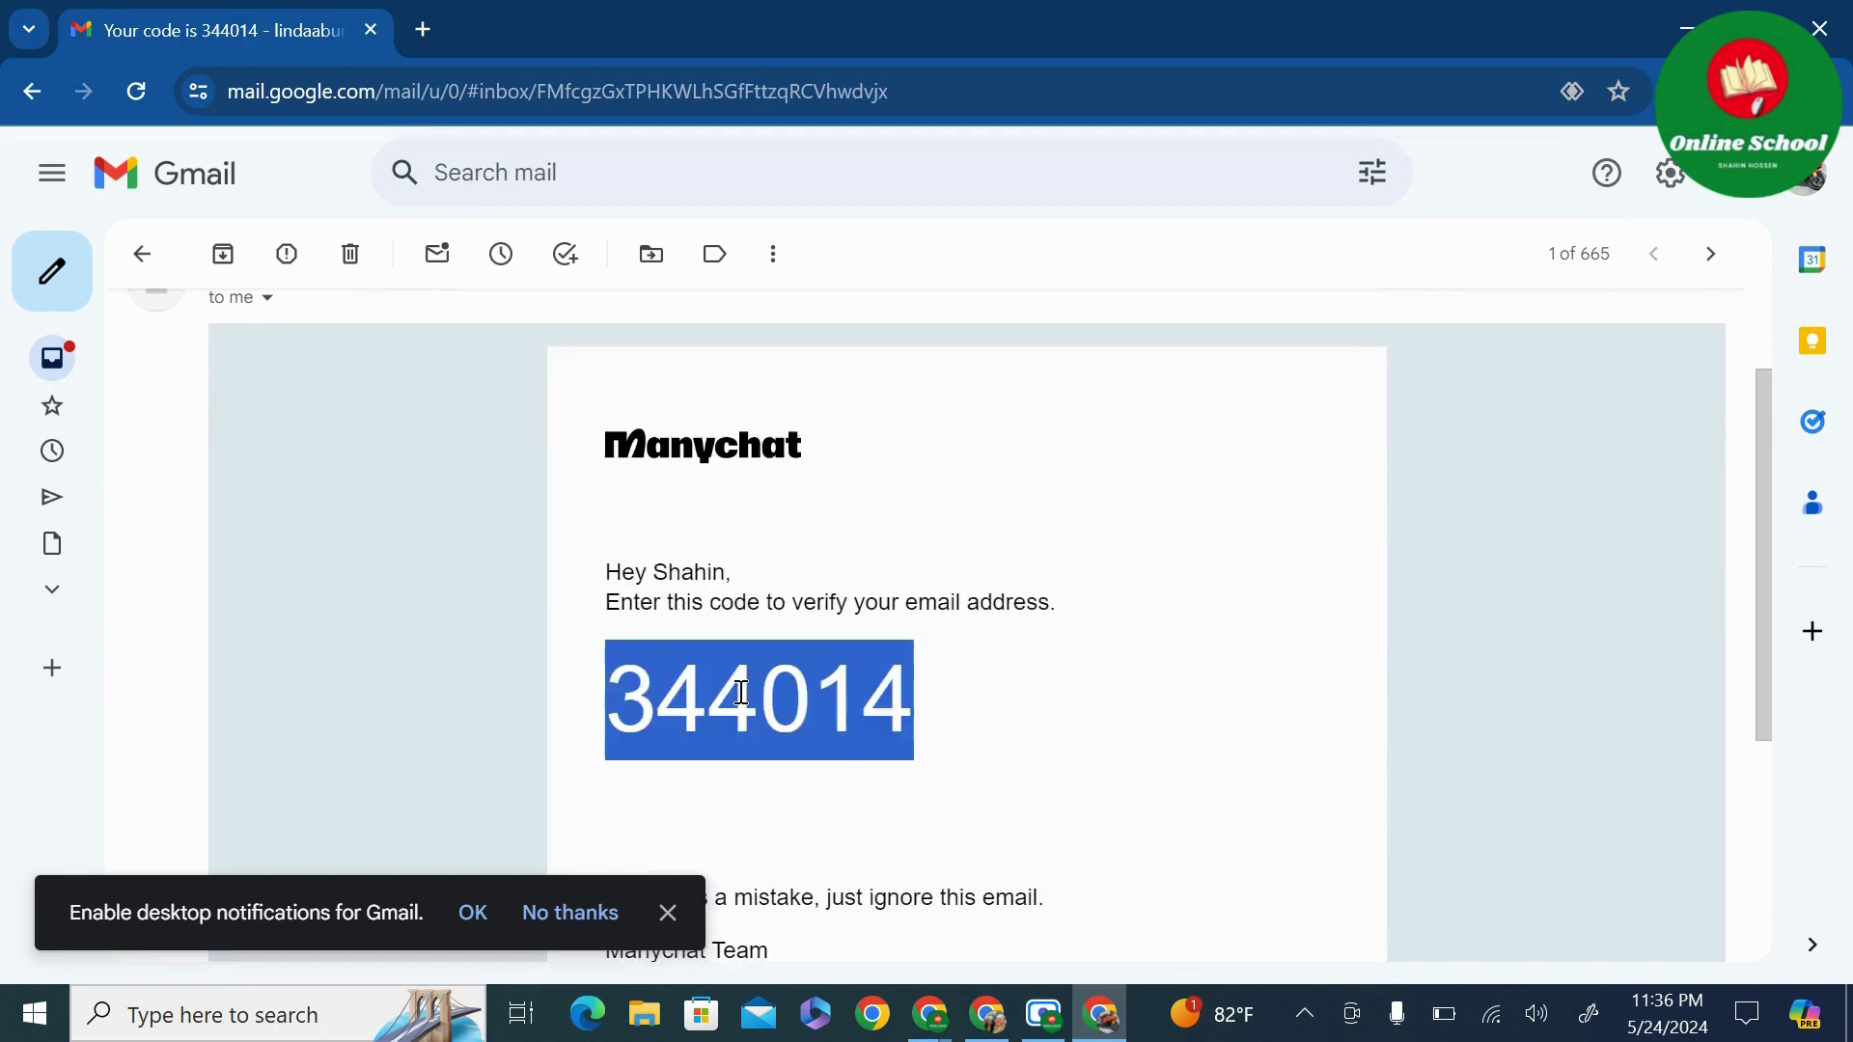
left_click(741, 692)
double_click(741, 691)
key("ctrl+c")
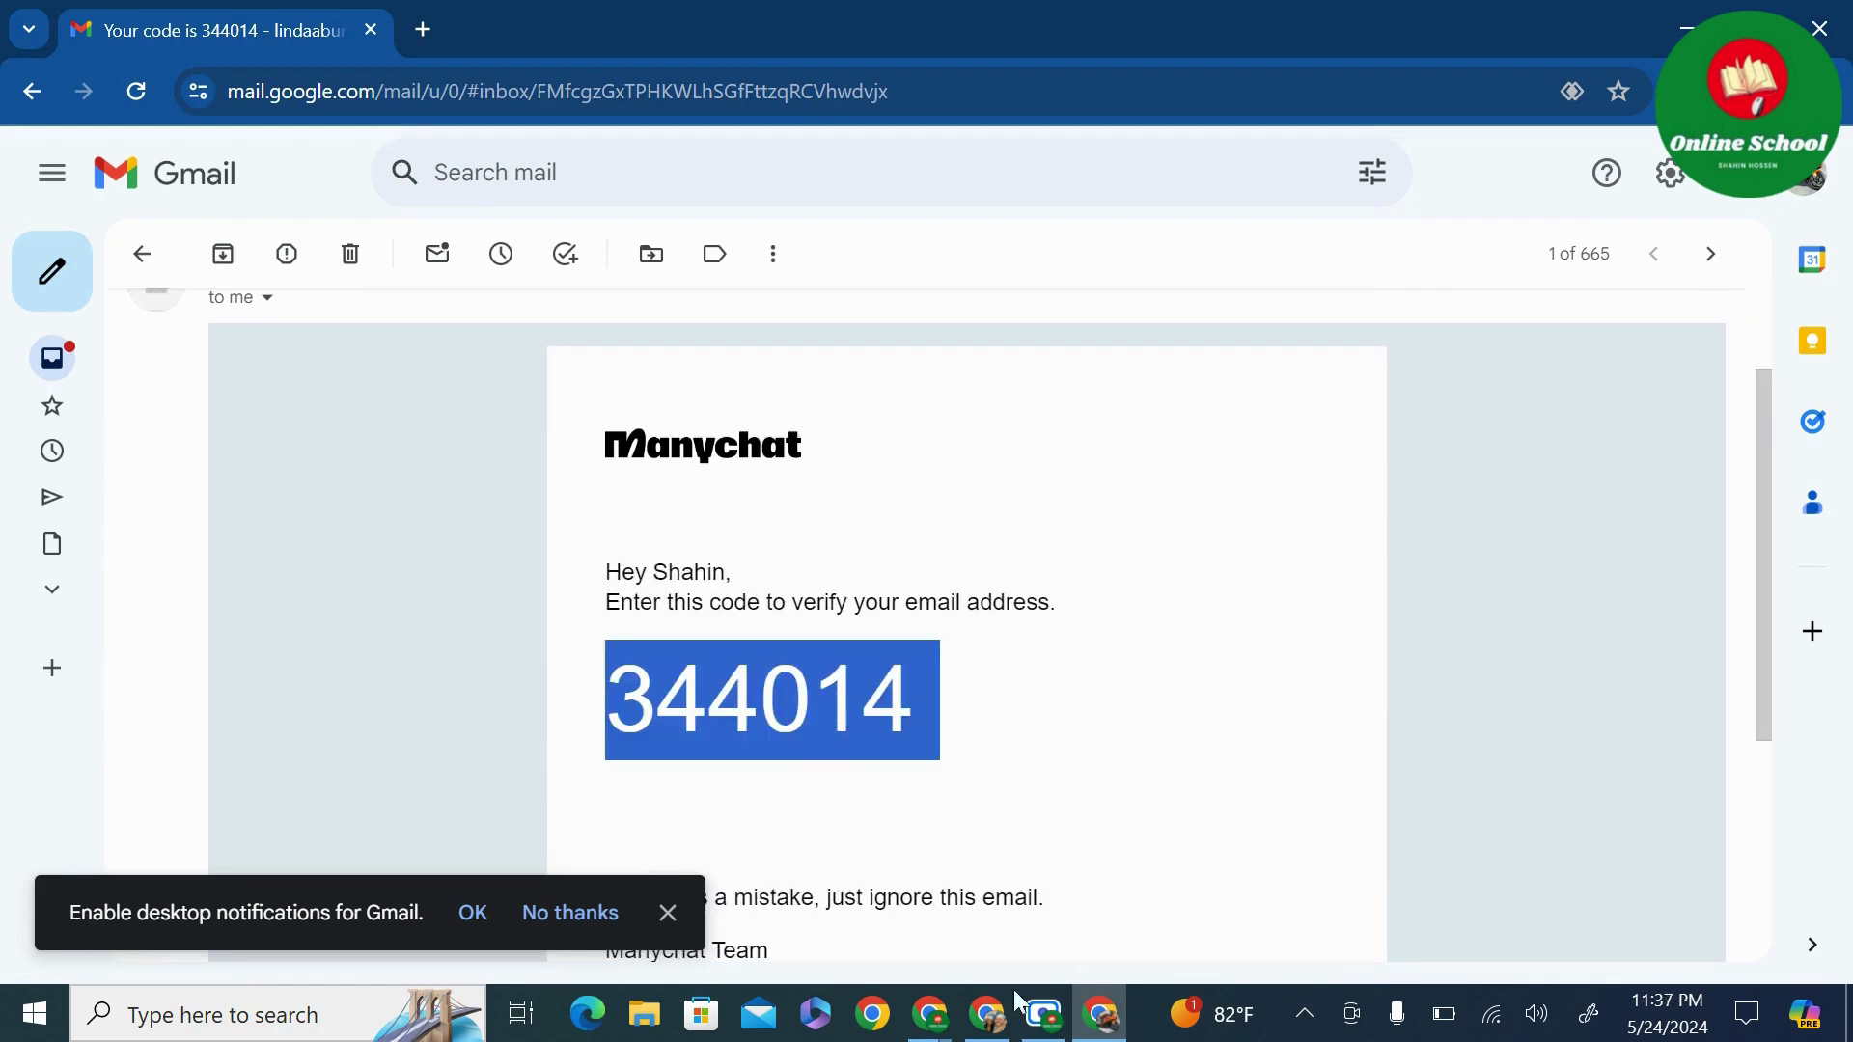
Return to the Manychat email verification page and paste the verification code into the code field.
left_click(929, 1013)
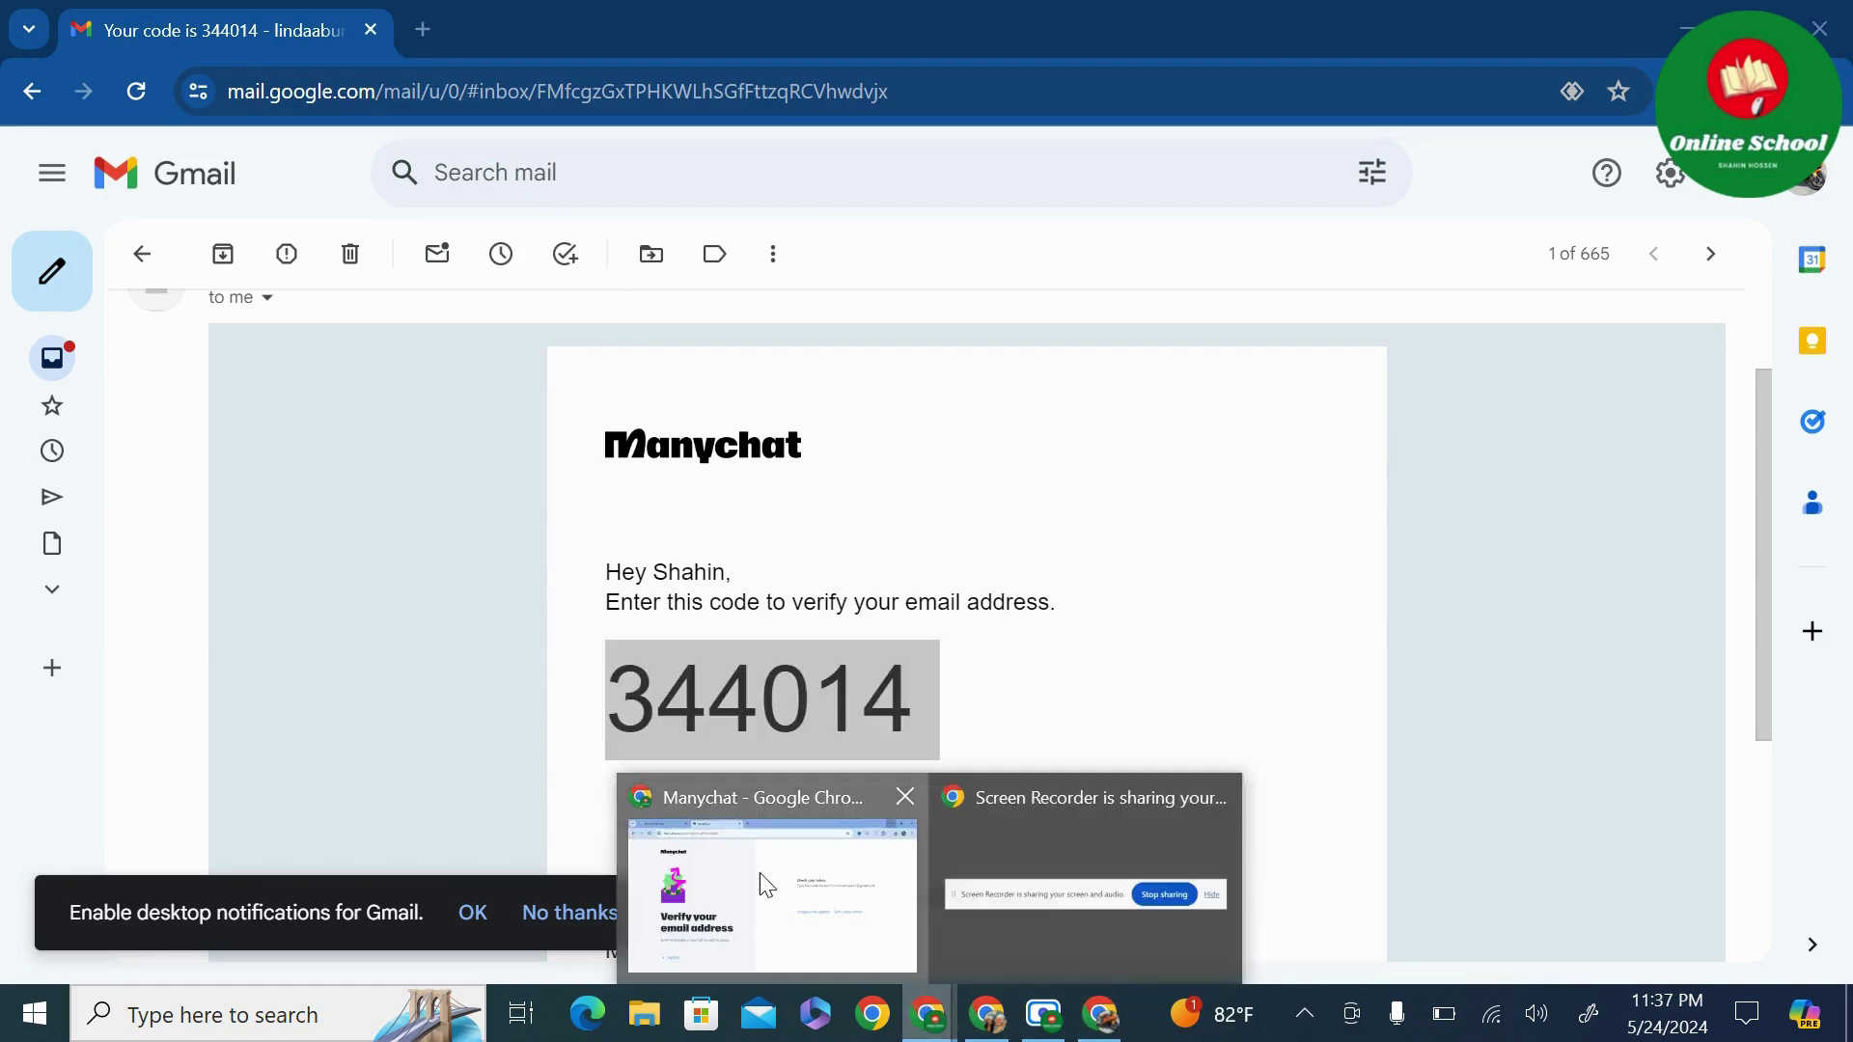
left_click(761, 872)
left_click(1117, 519)
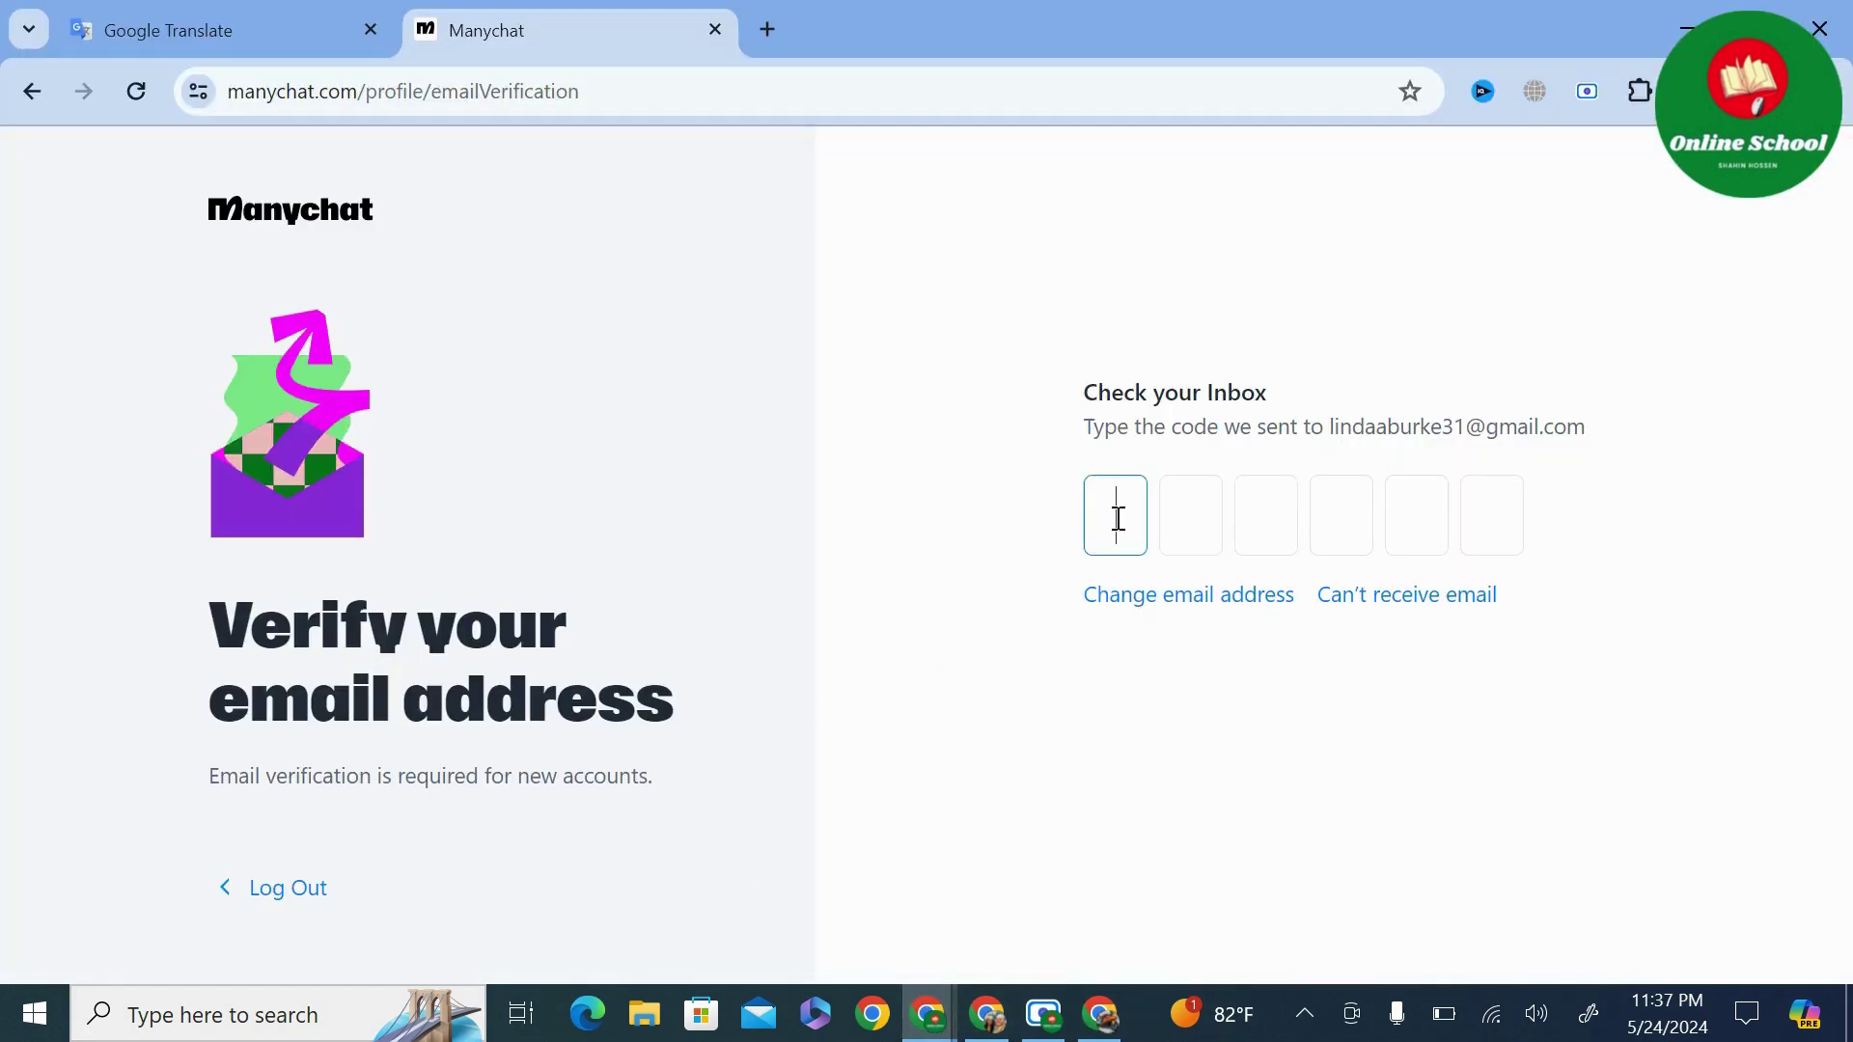
key("ctrl+v")
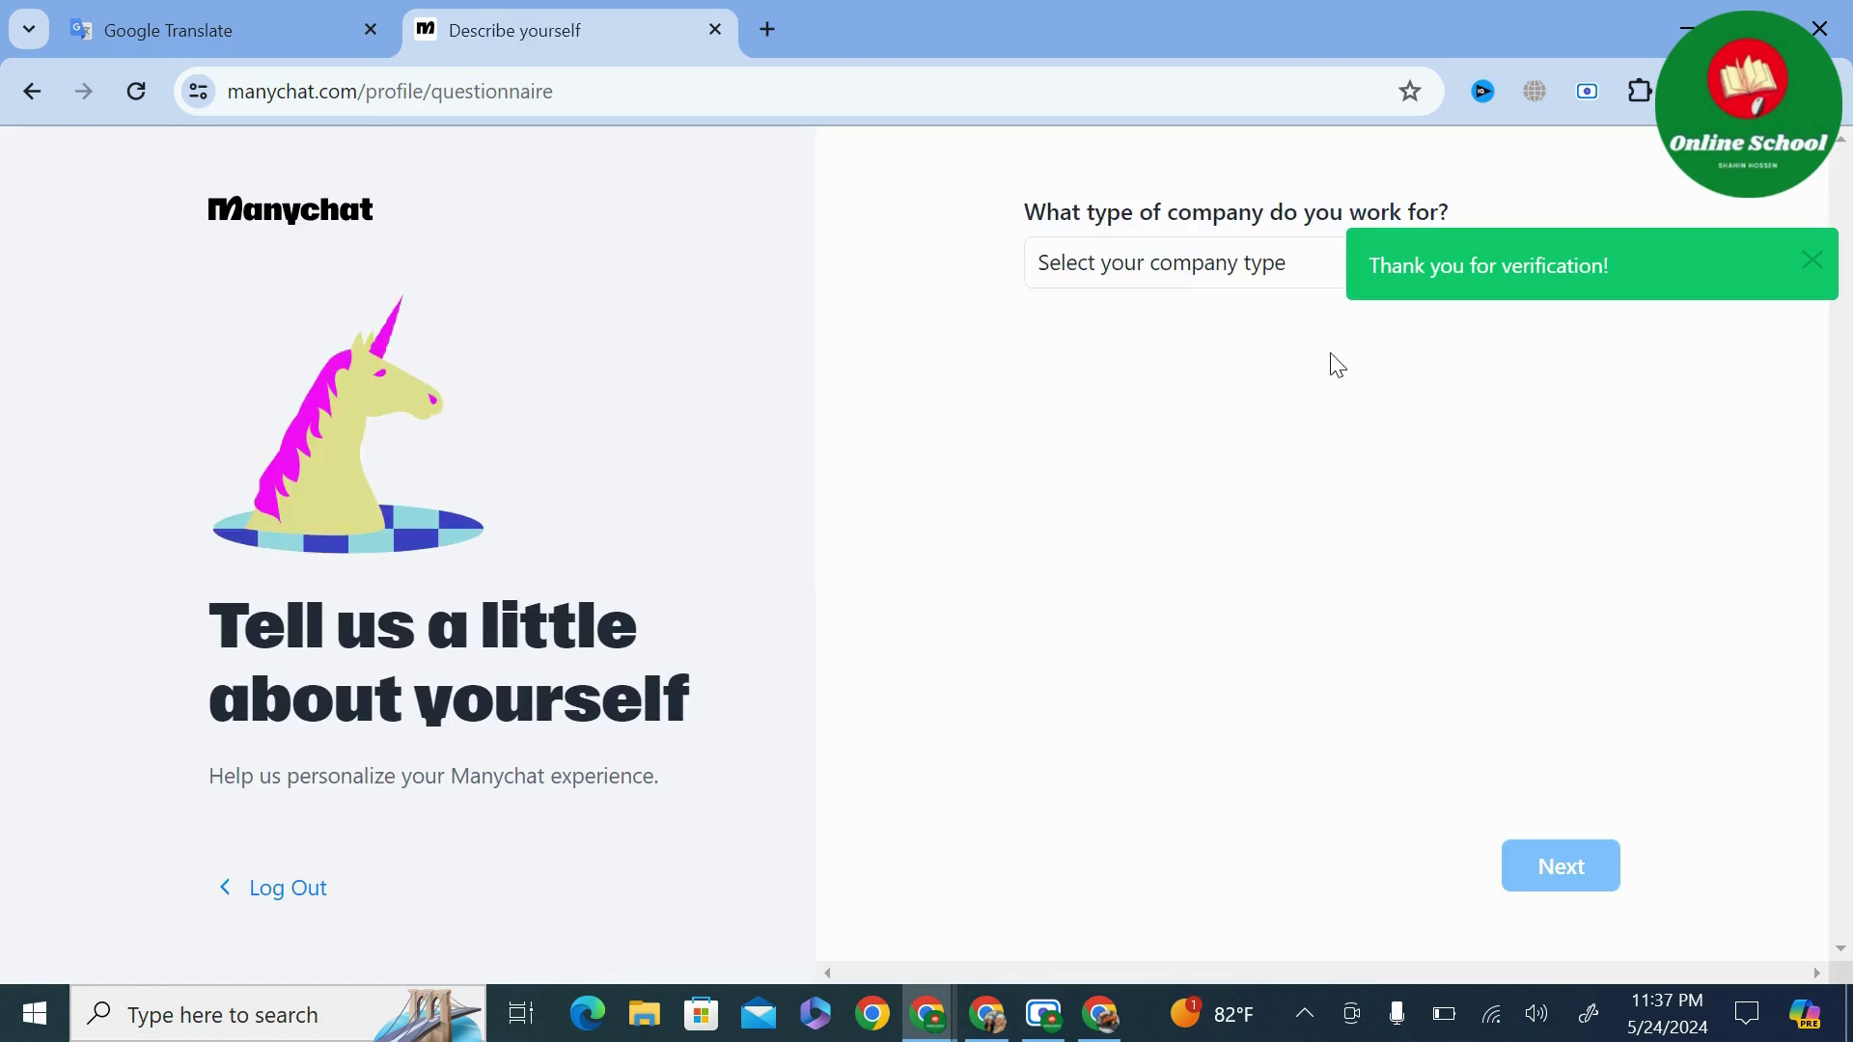
Dismiss the verification notice and set the company type to Solopreneur / Freelancer.
left_click(1811, 259)
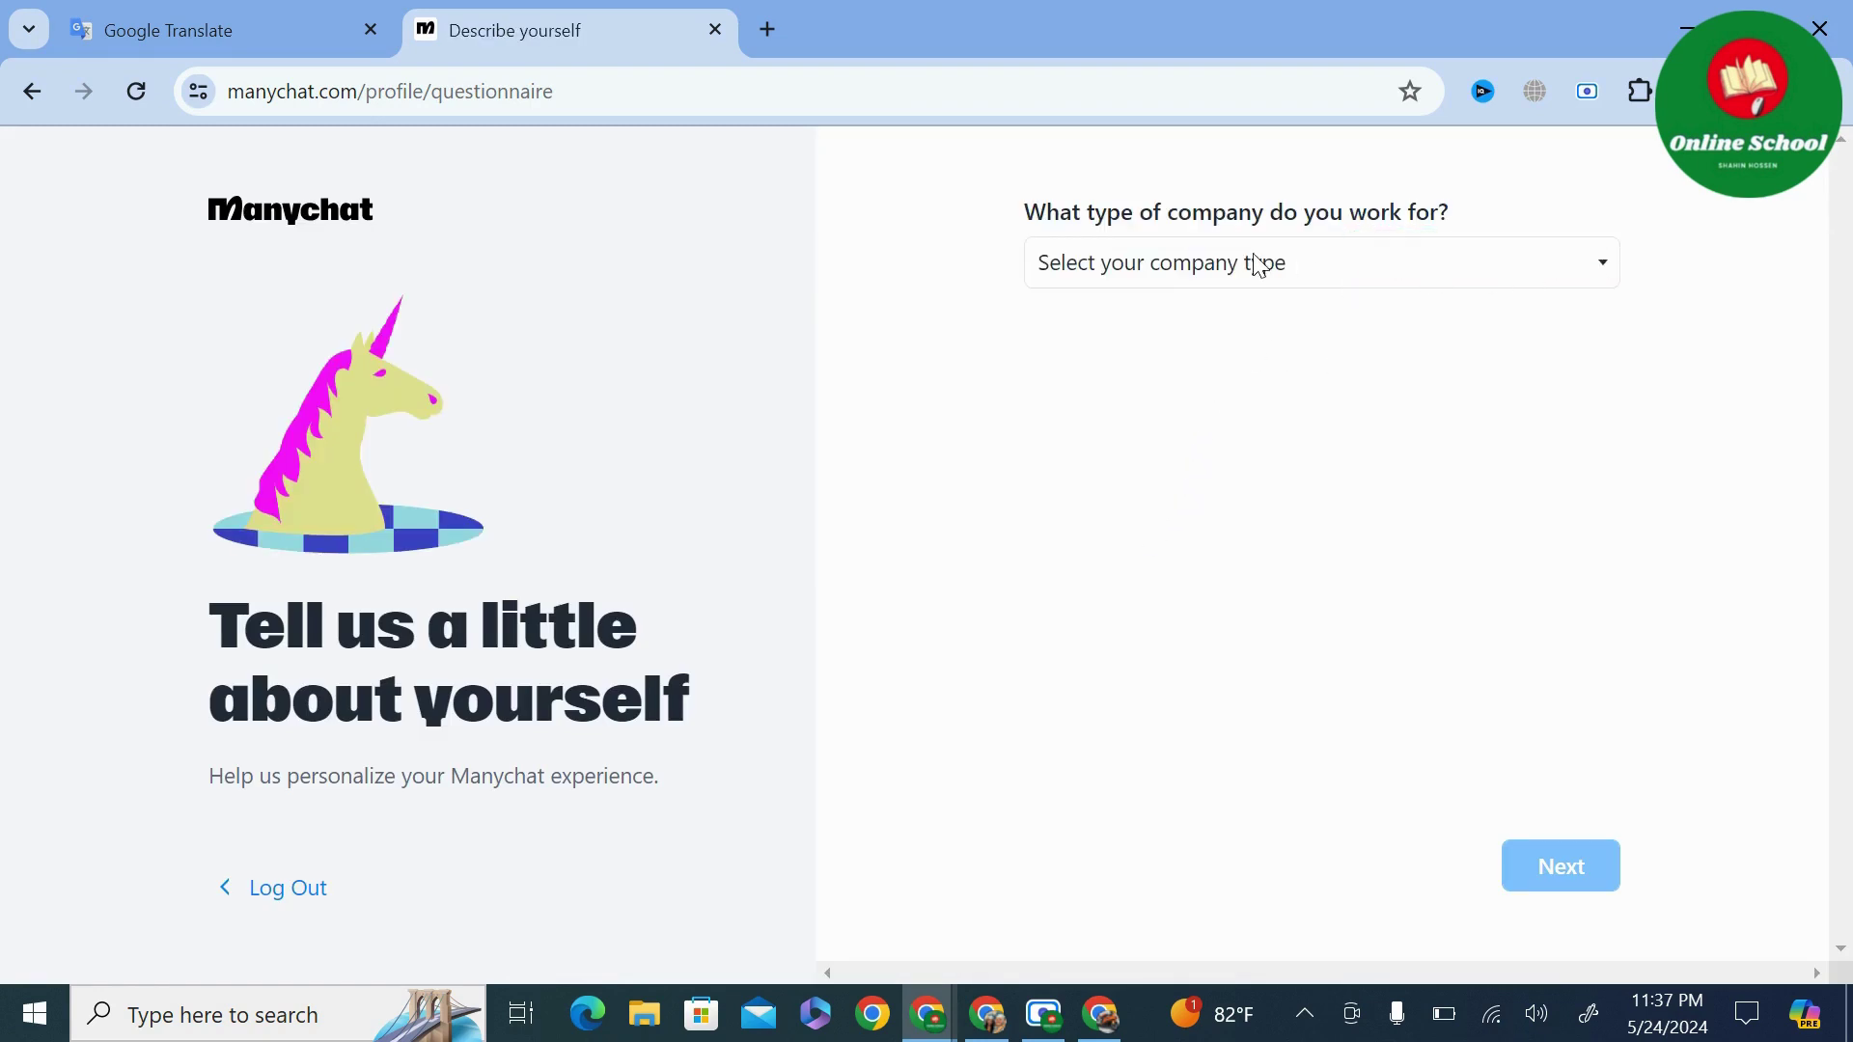
left_click(1377, 266)
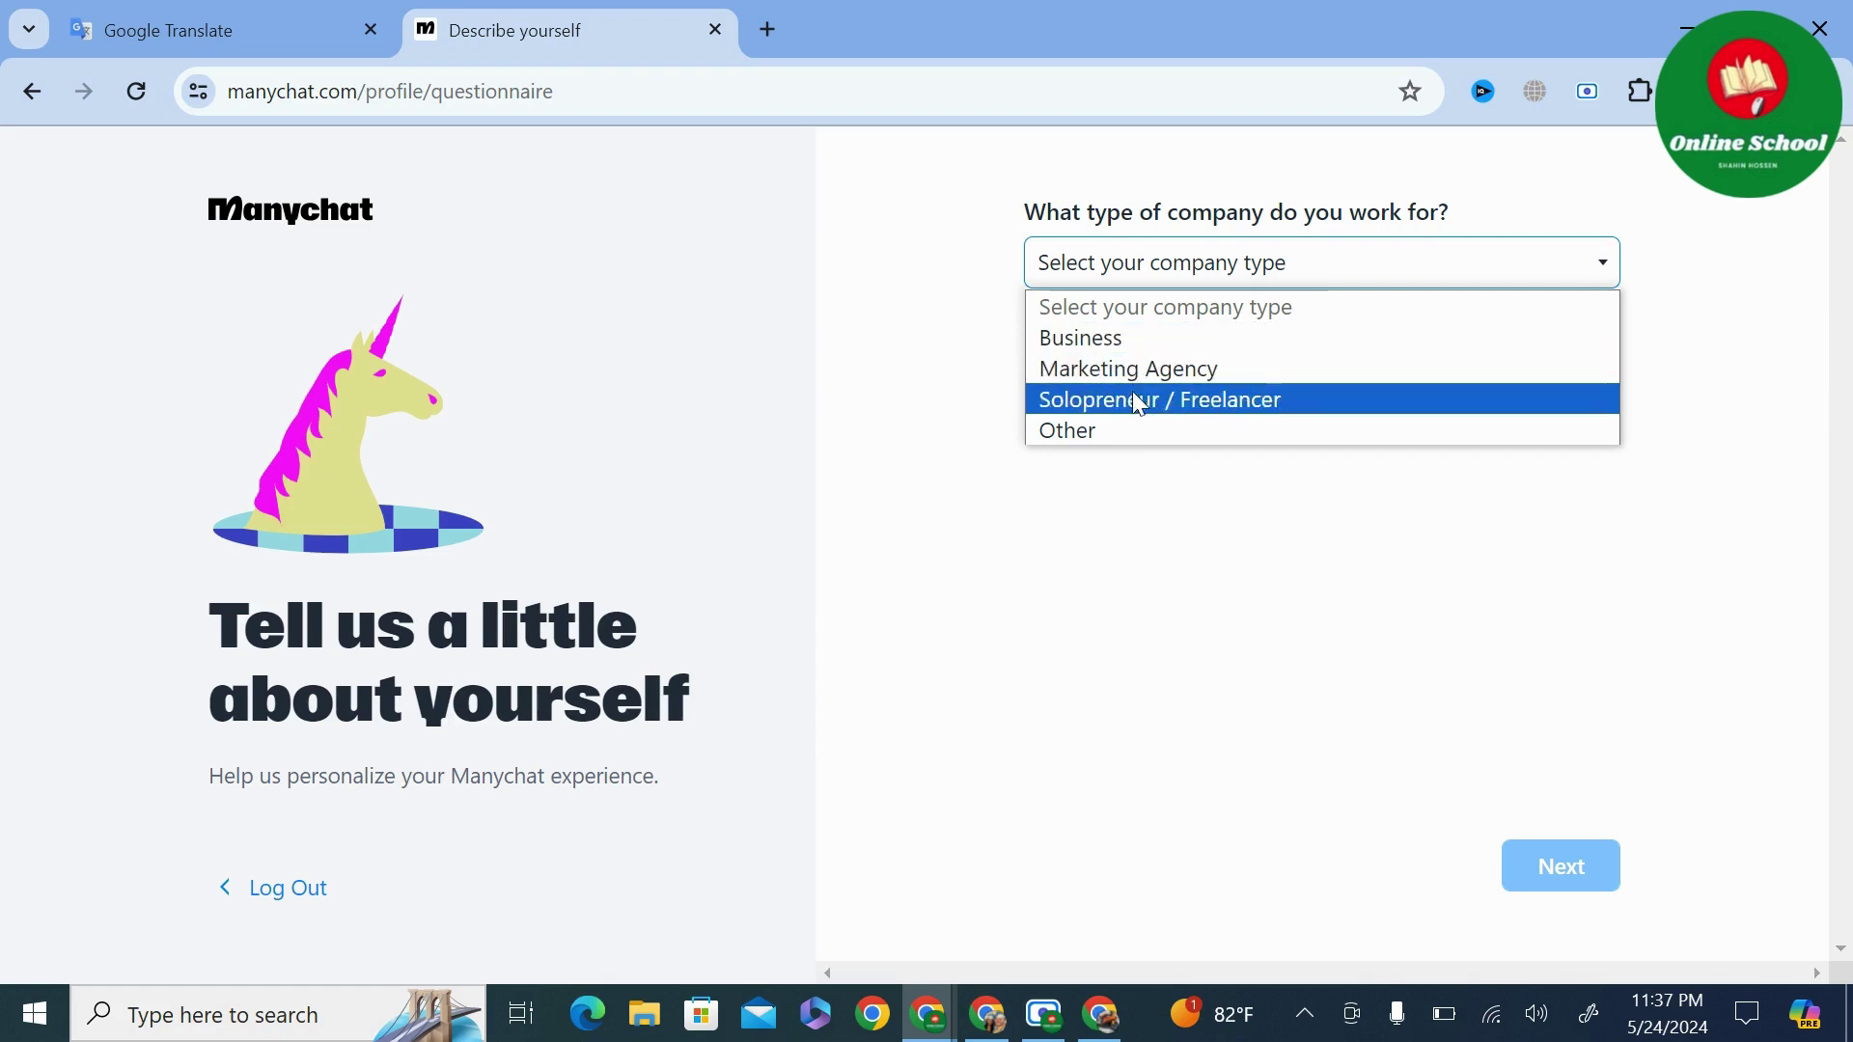
left_click(1291, 412)
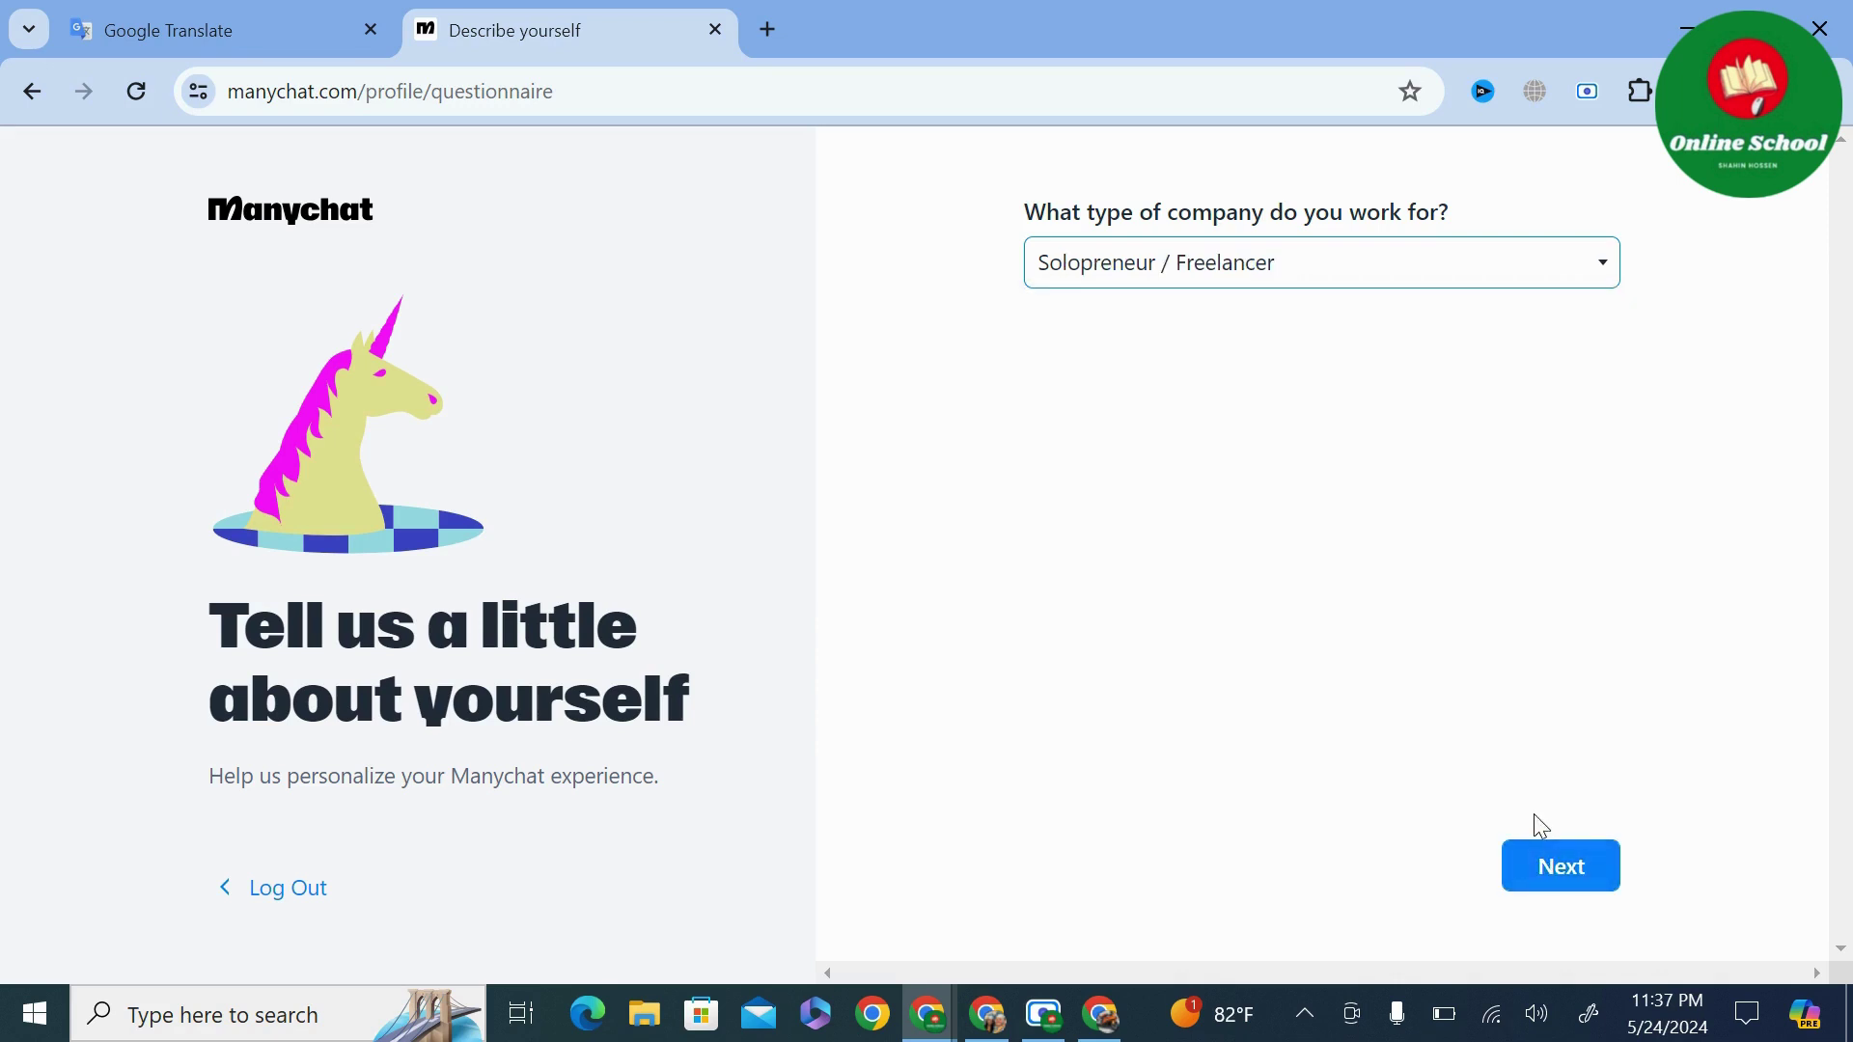
left_click(1540, 259)
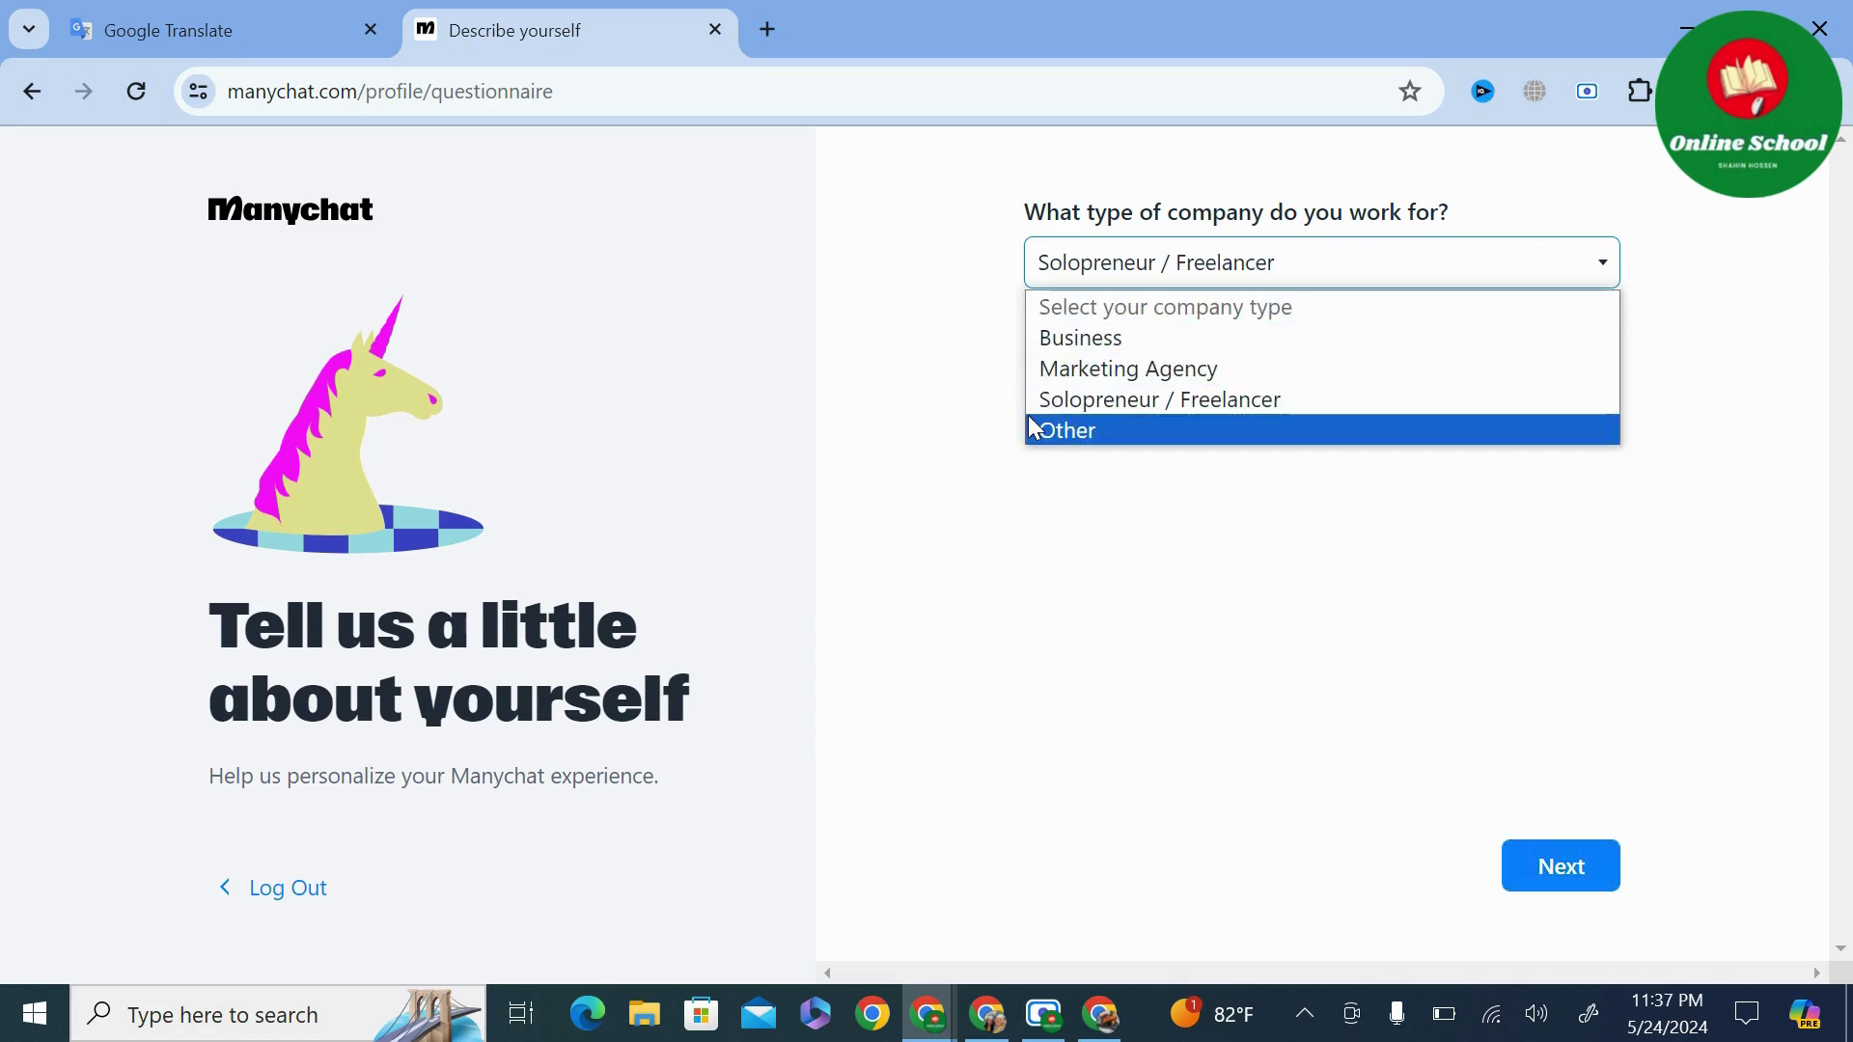
left_click(1079, 431)
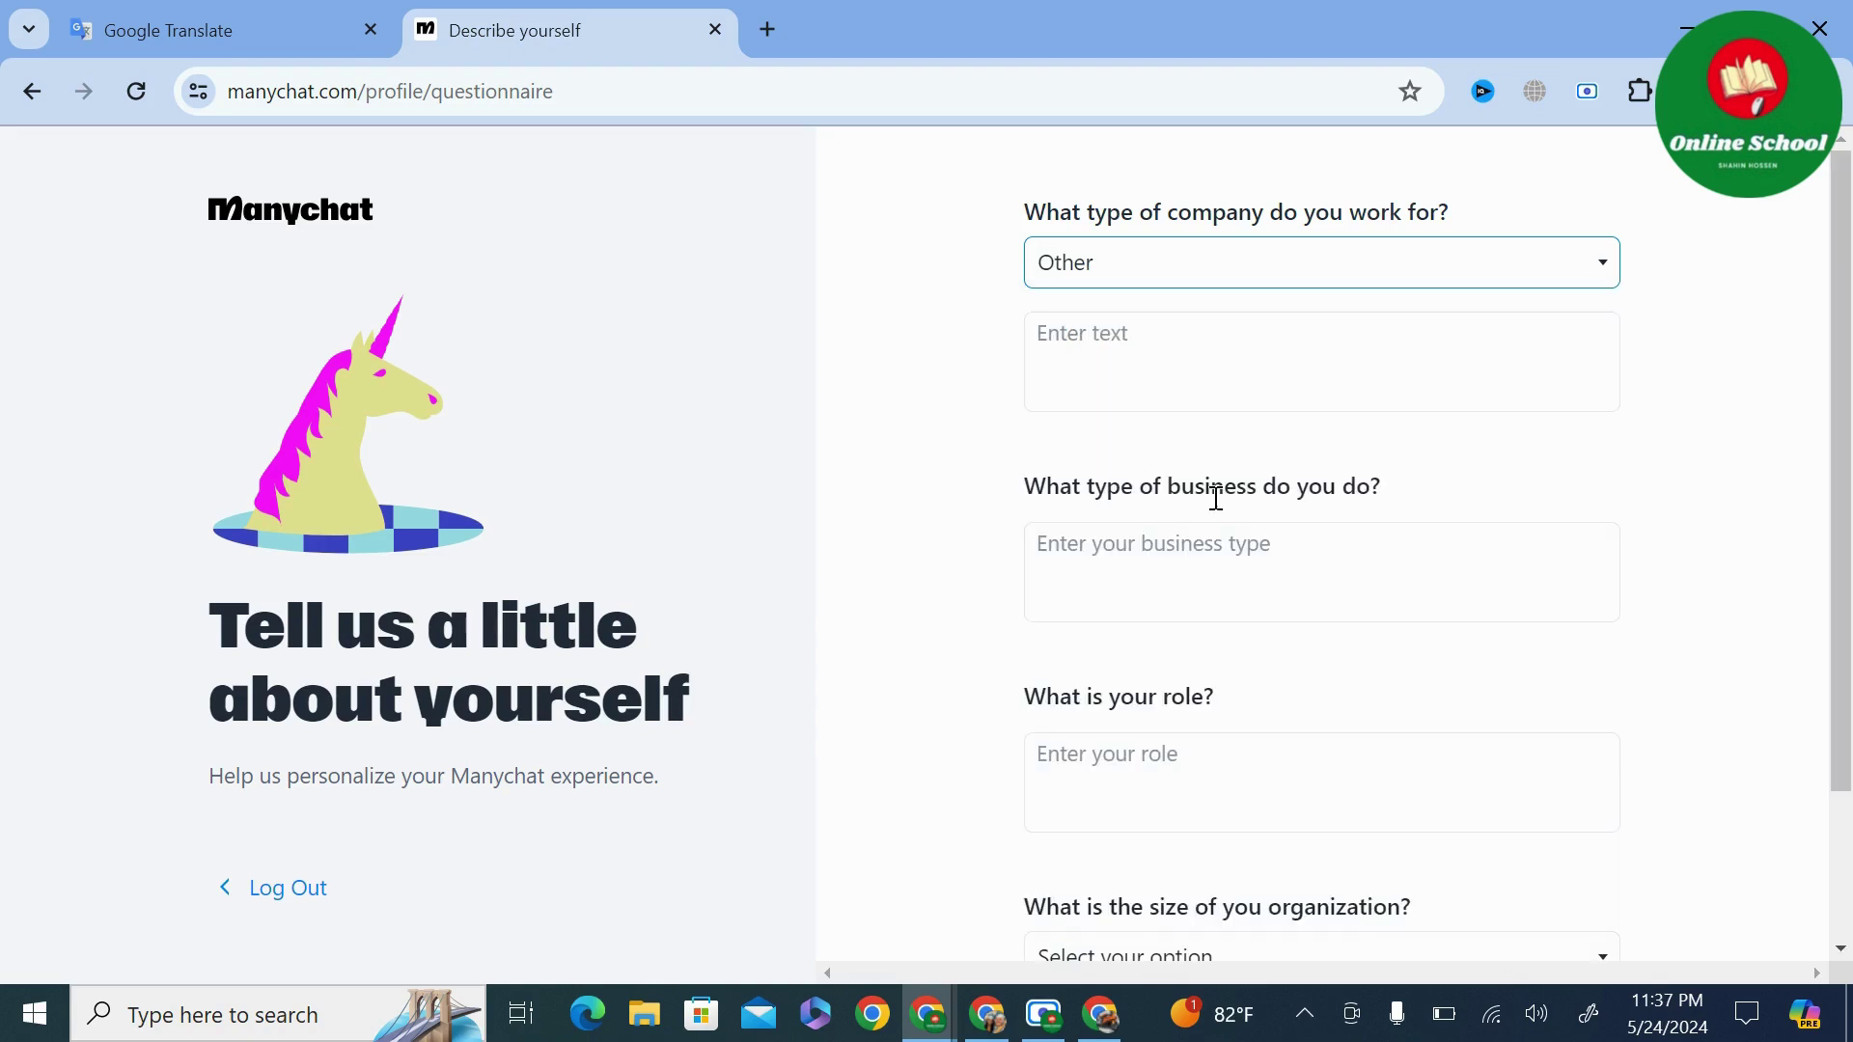
left_click(1220, 261)
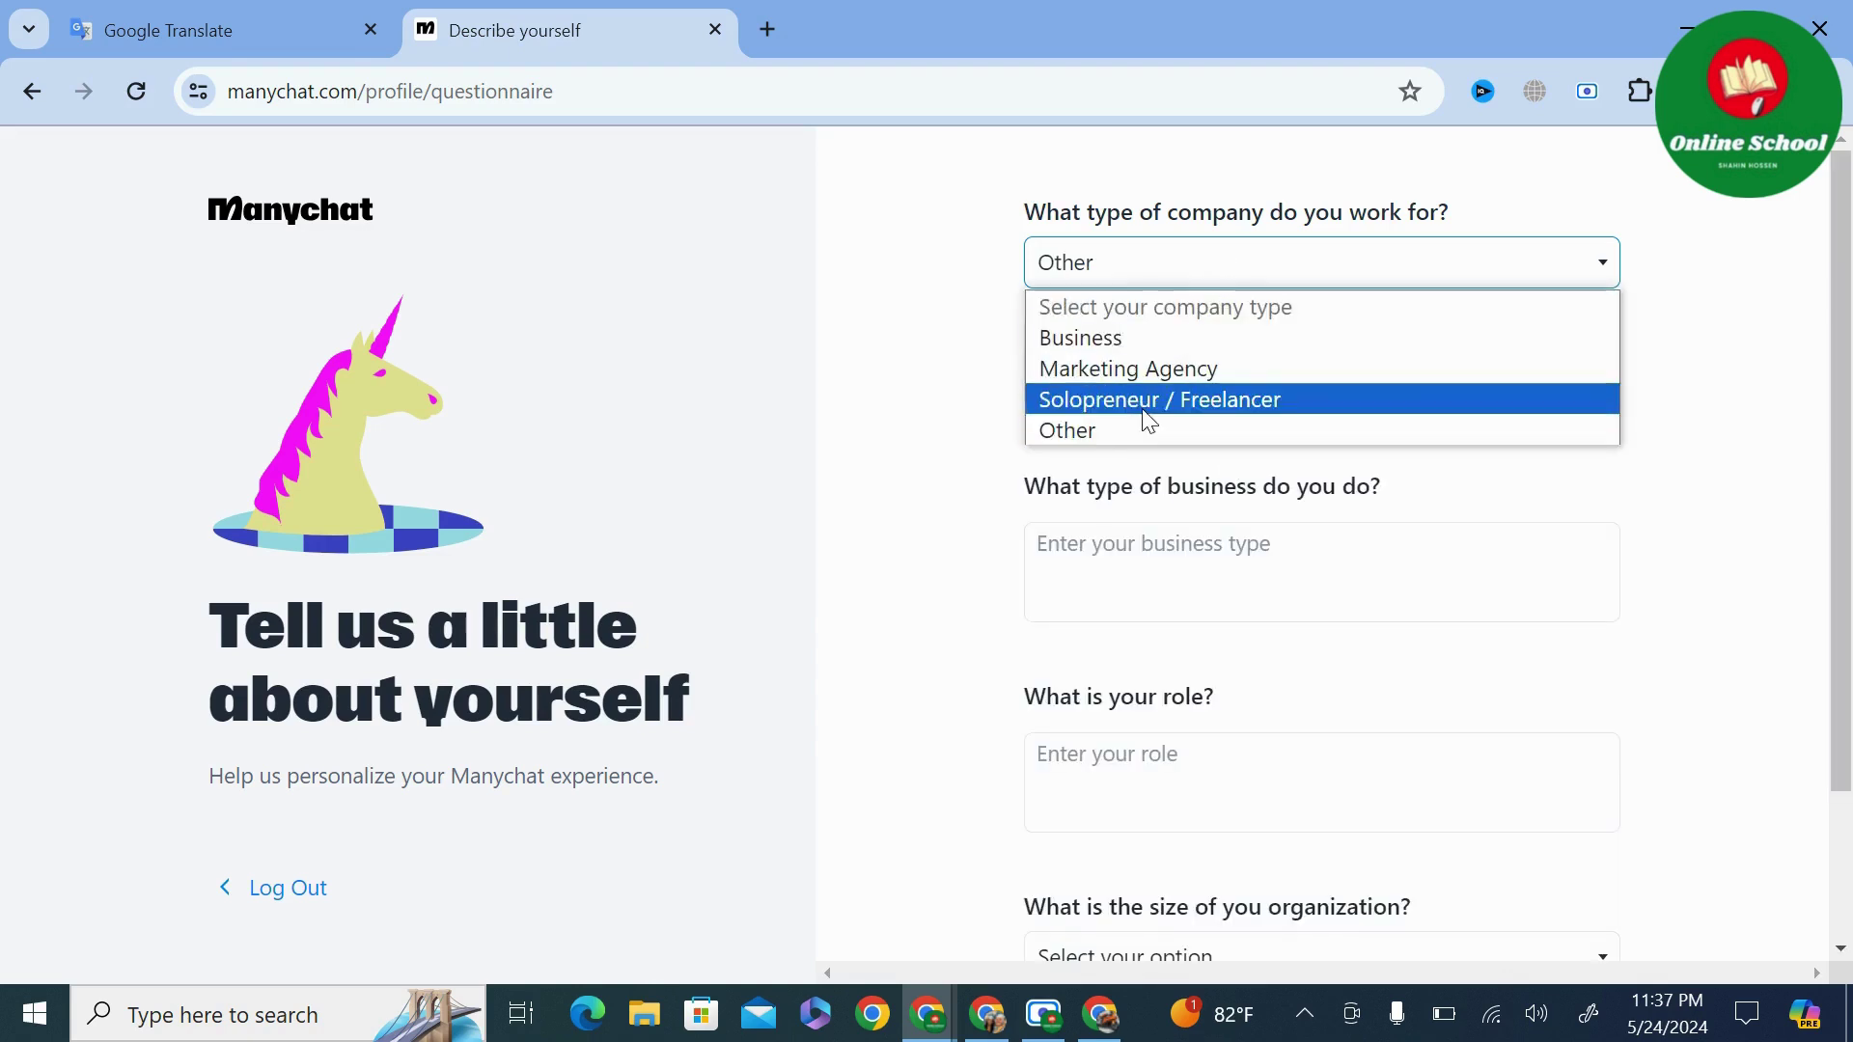
left_click(1148, 404)
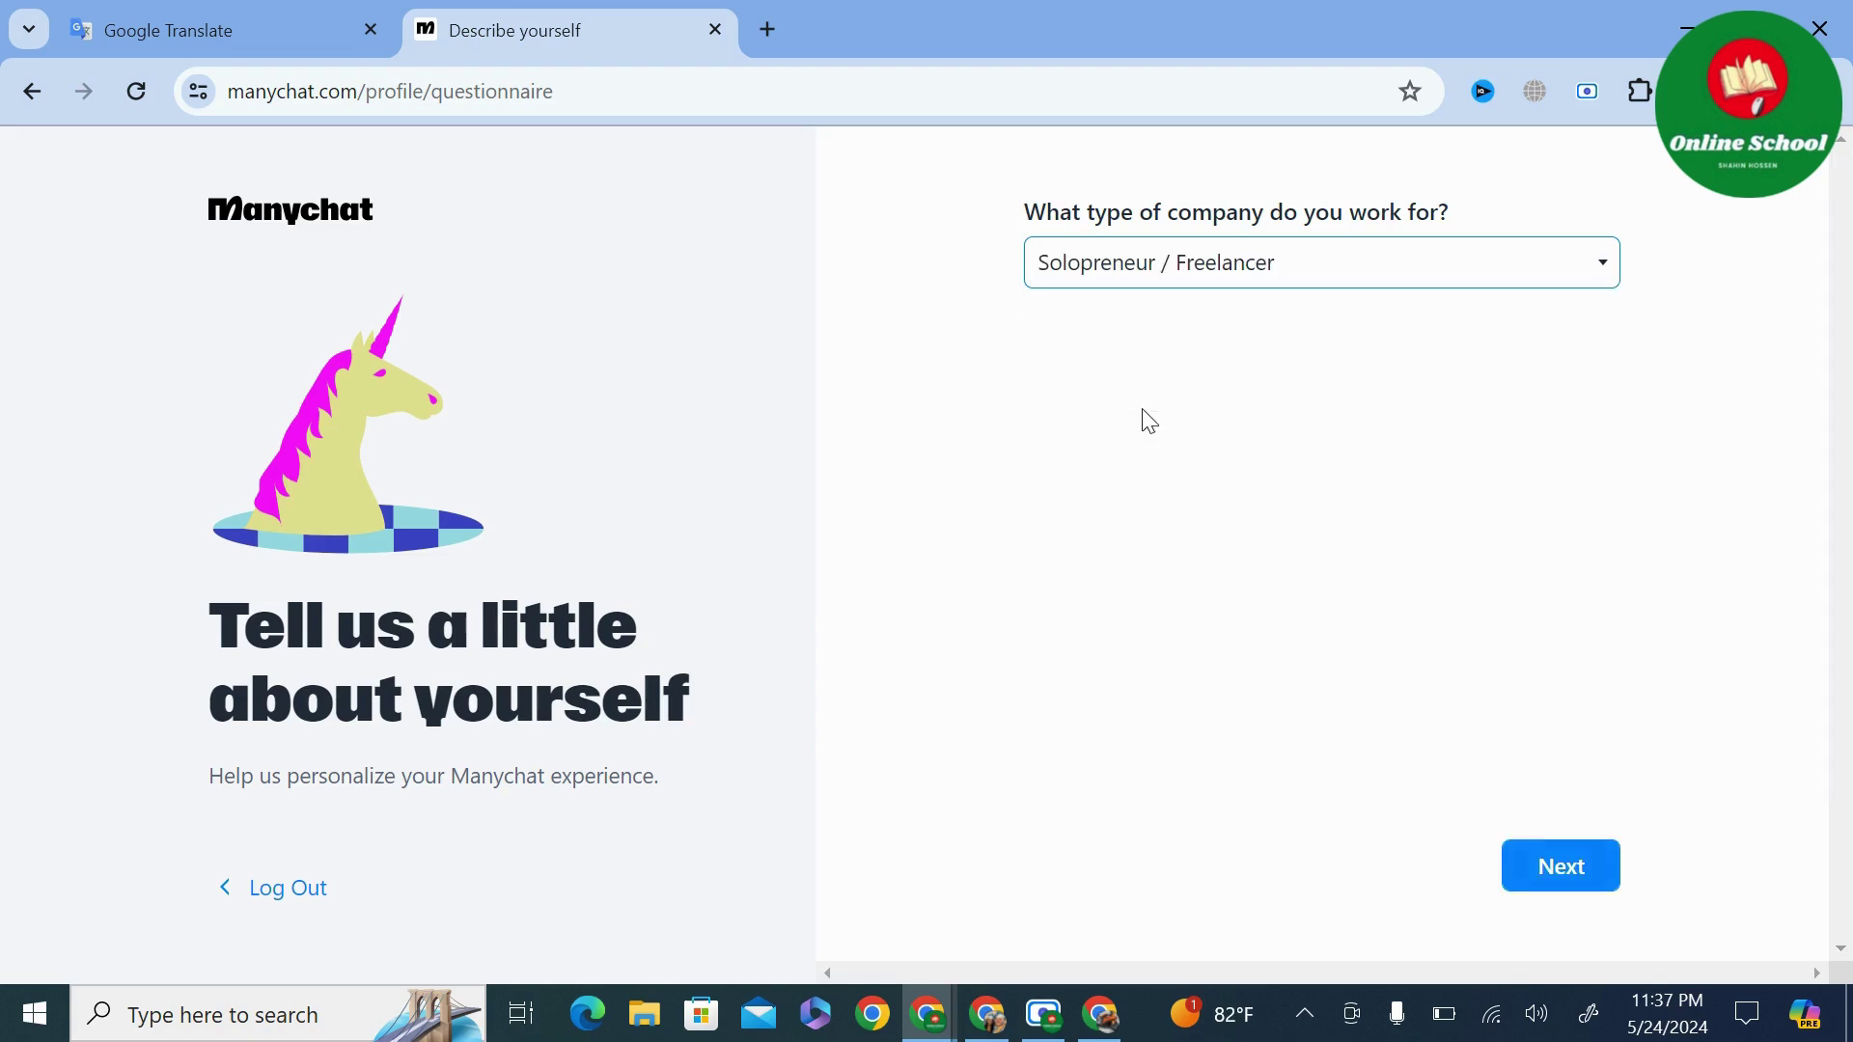
Submit the company type, connect the FoodFun Facebook page and choose to start with the free plan.
left_click(1536, 871)
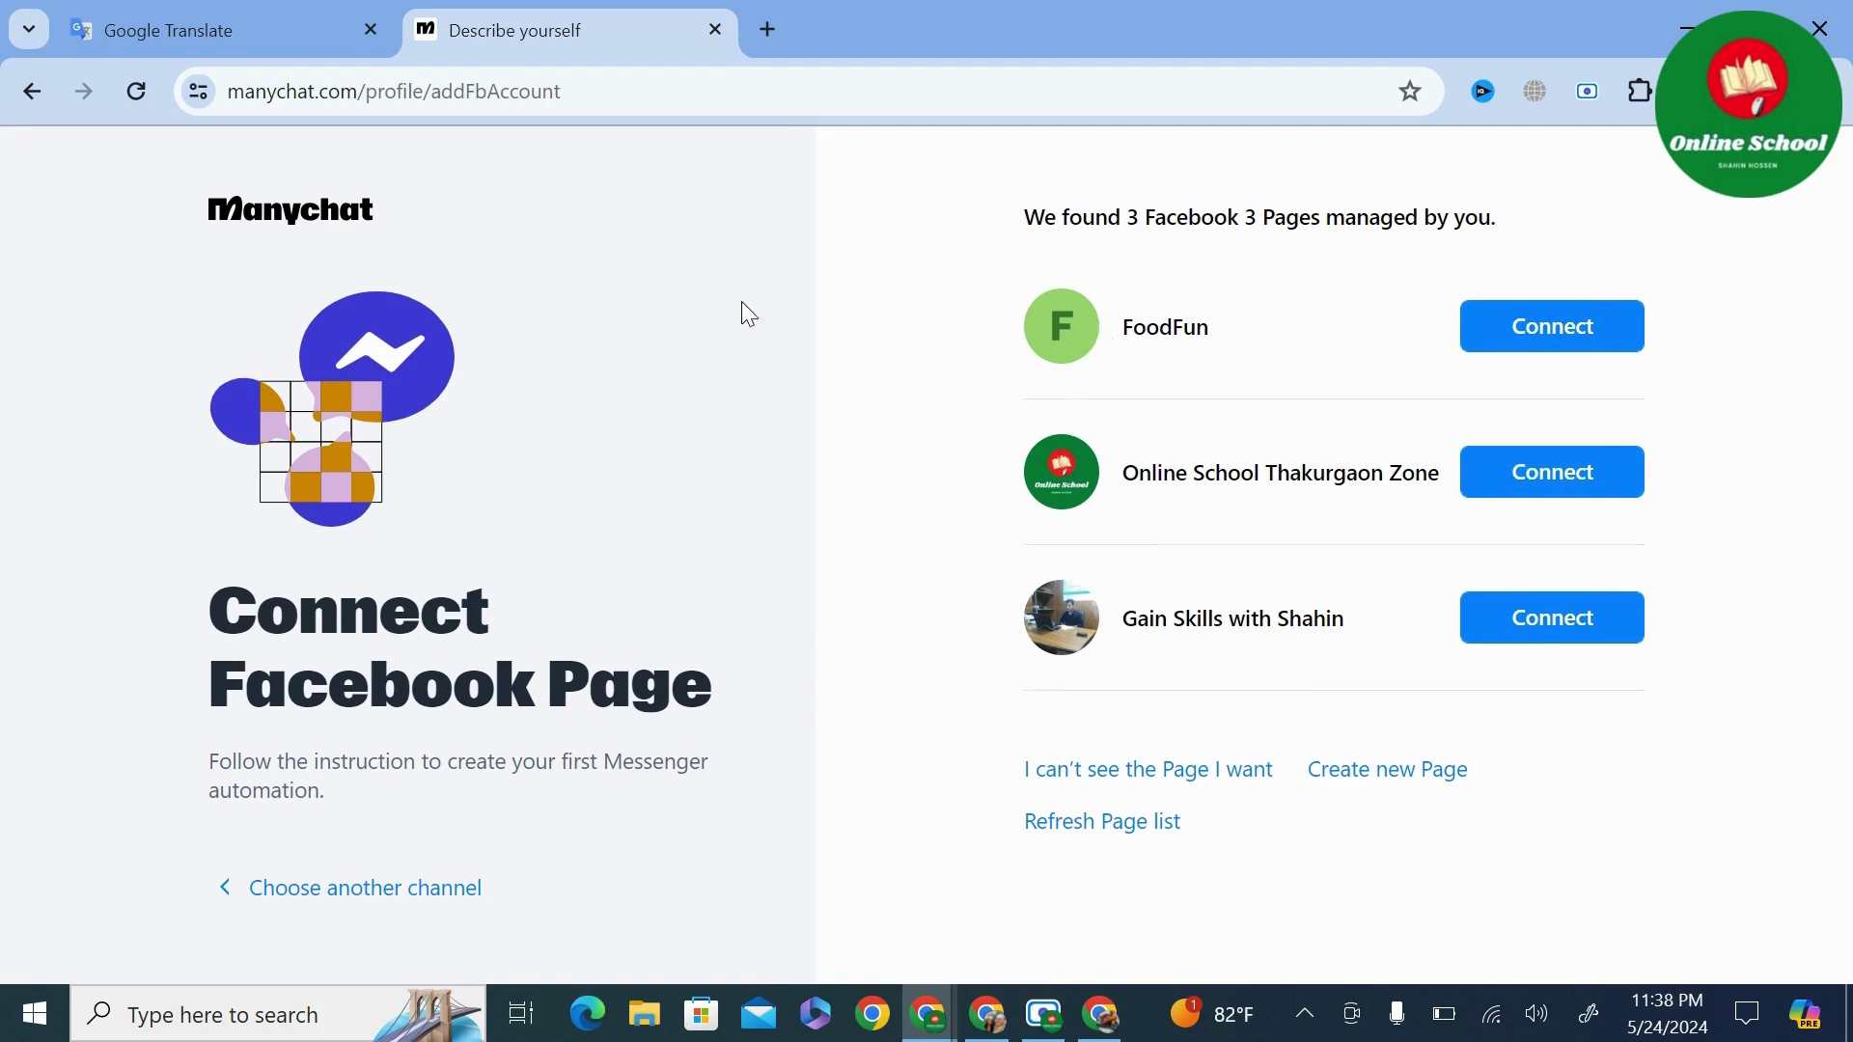
left_click(1553, 324)
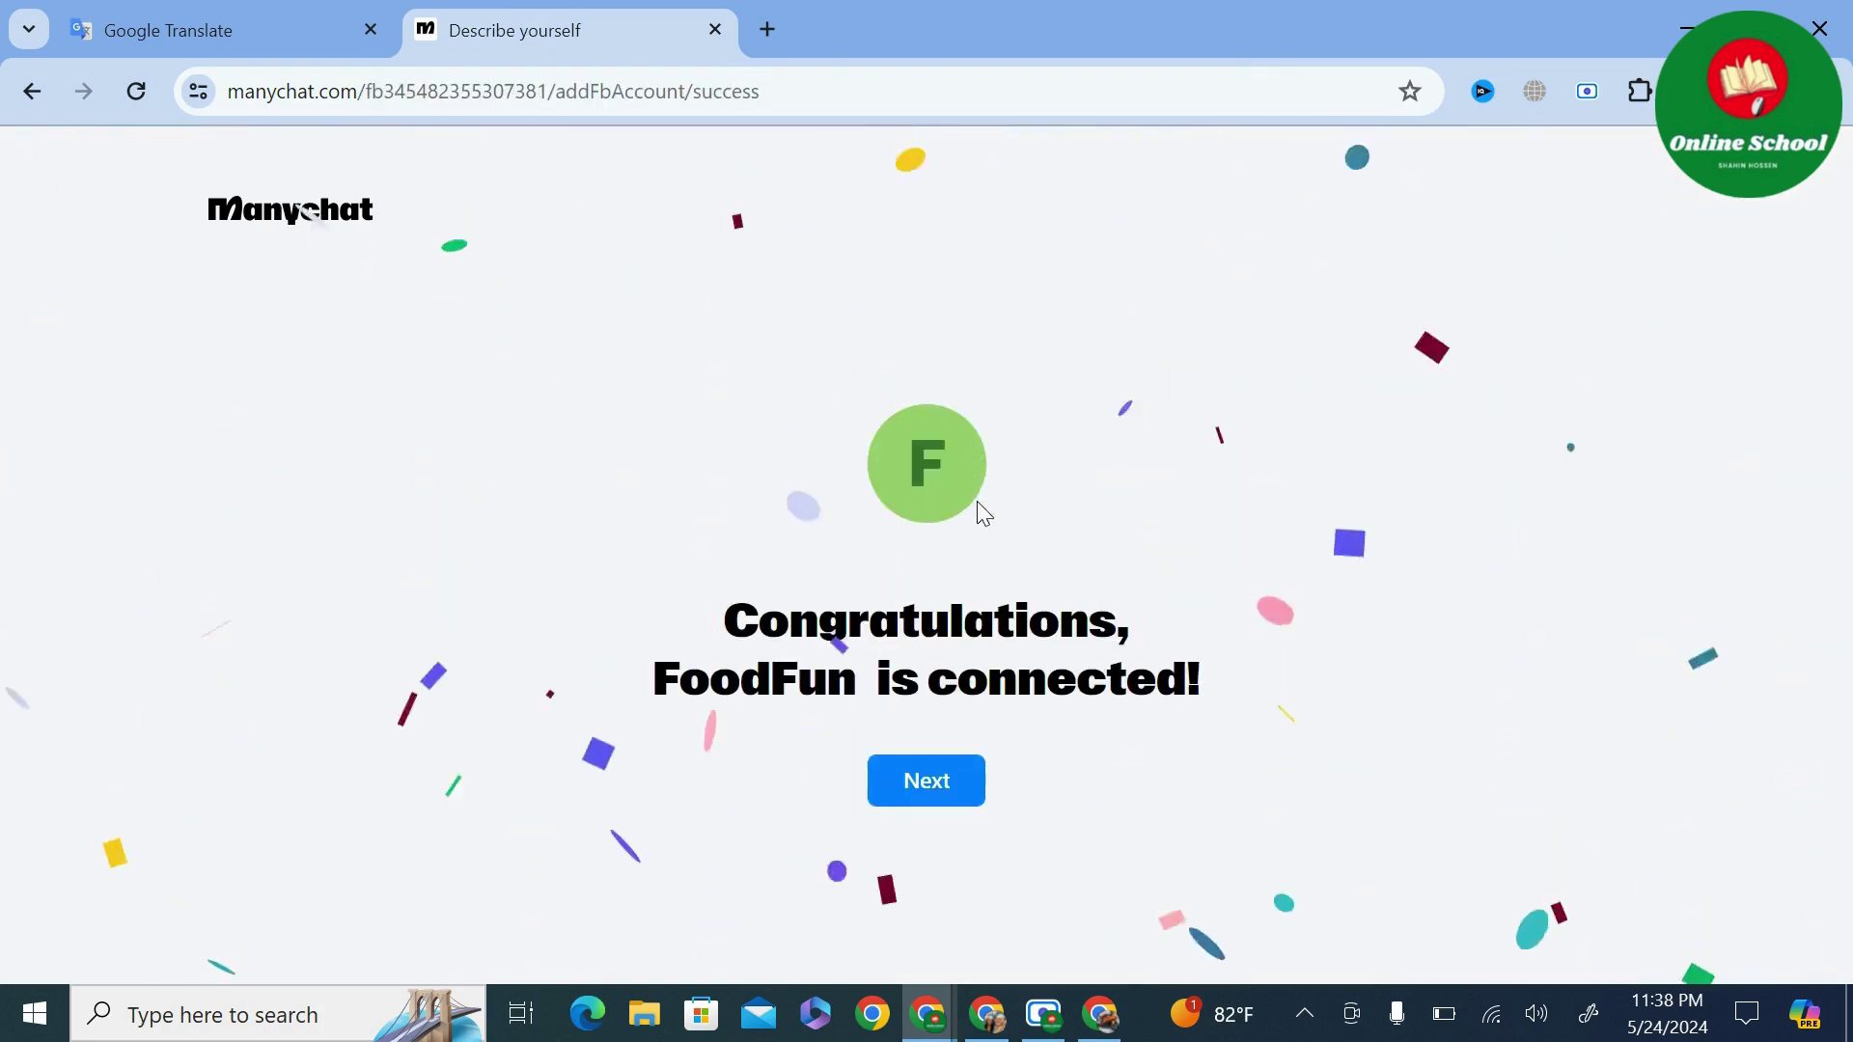
left_click(946, 797)
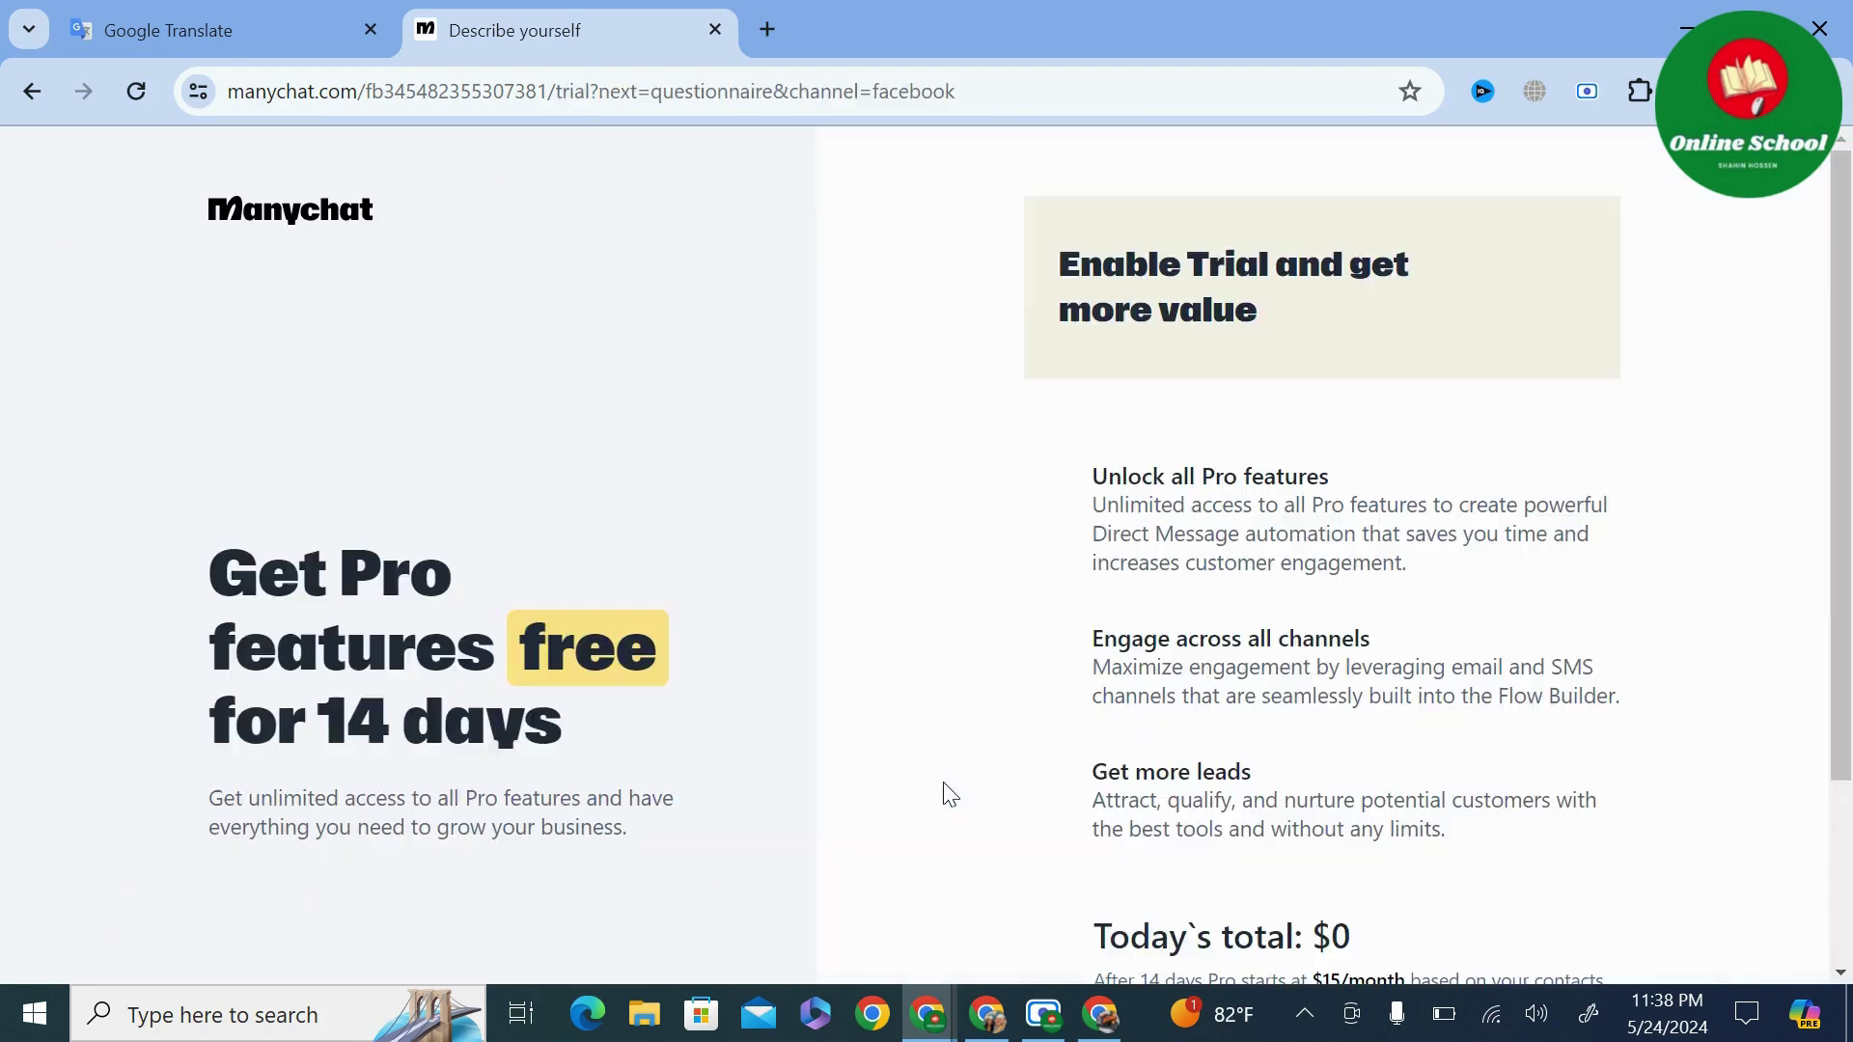
scroll(1045, 551, "down", 3)
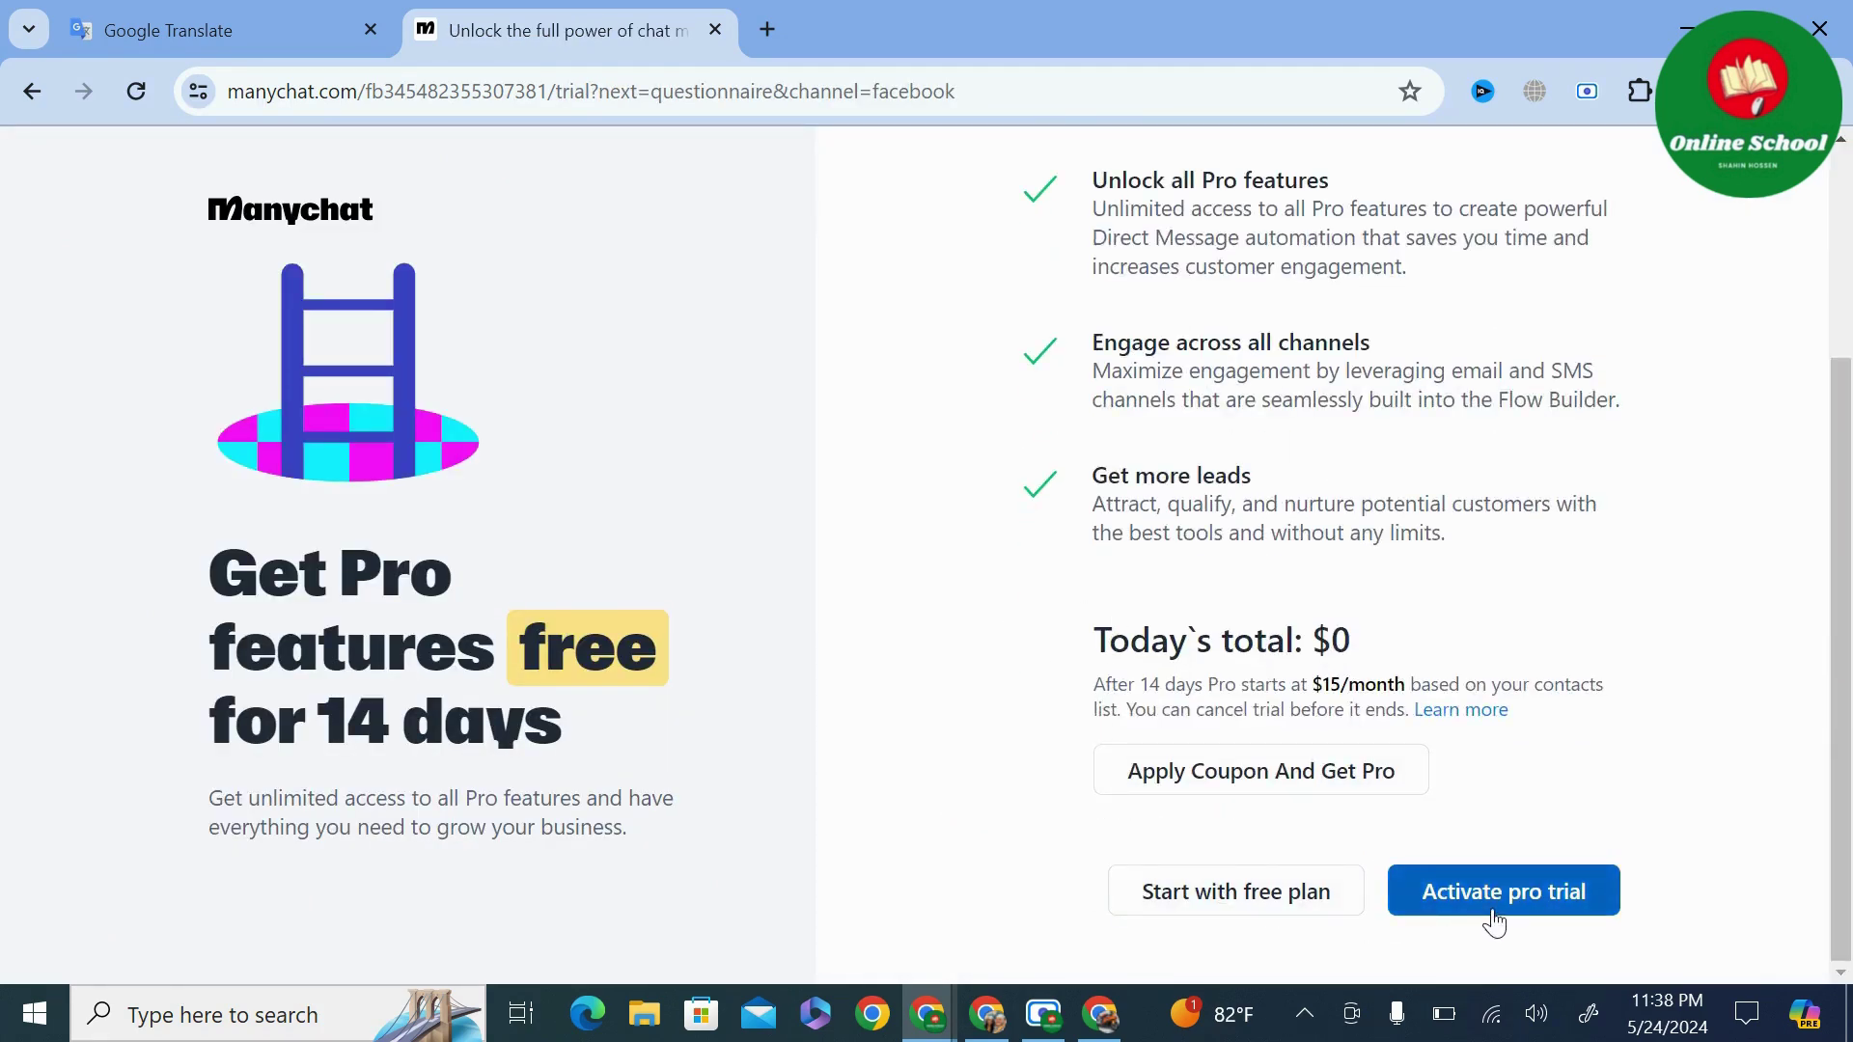
left_click(1234, 895)
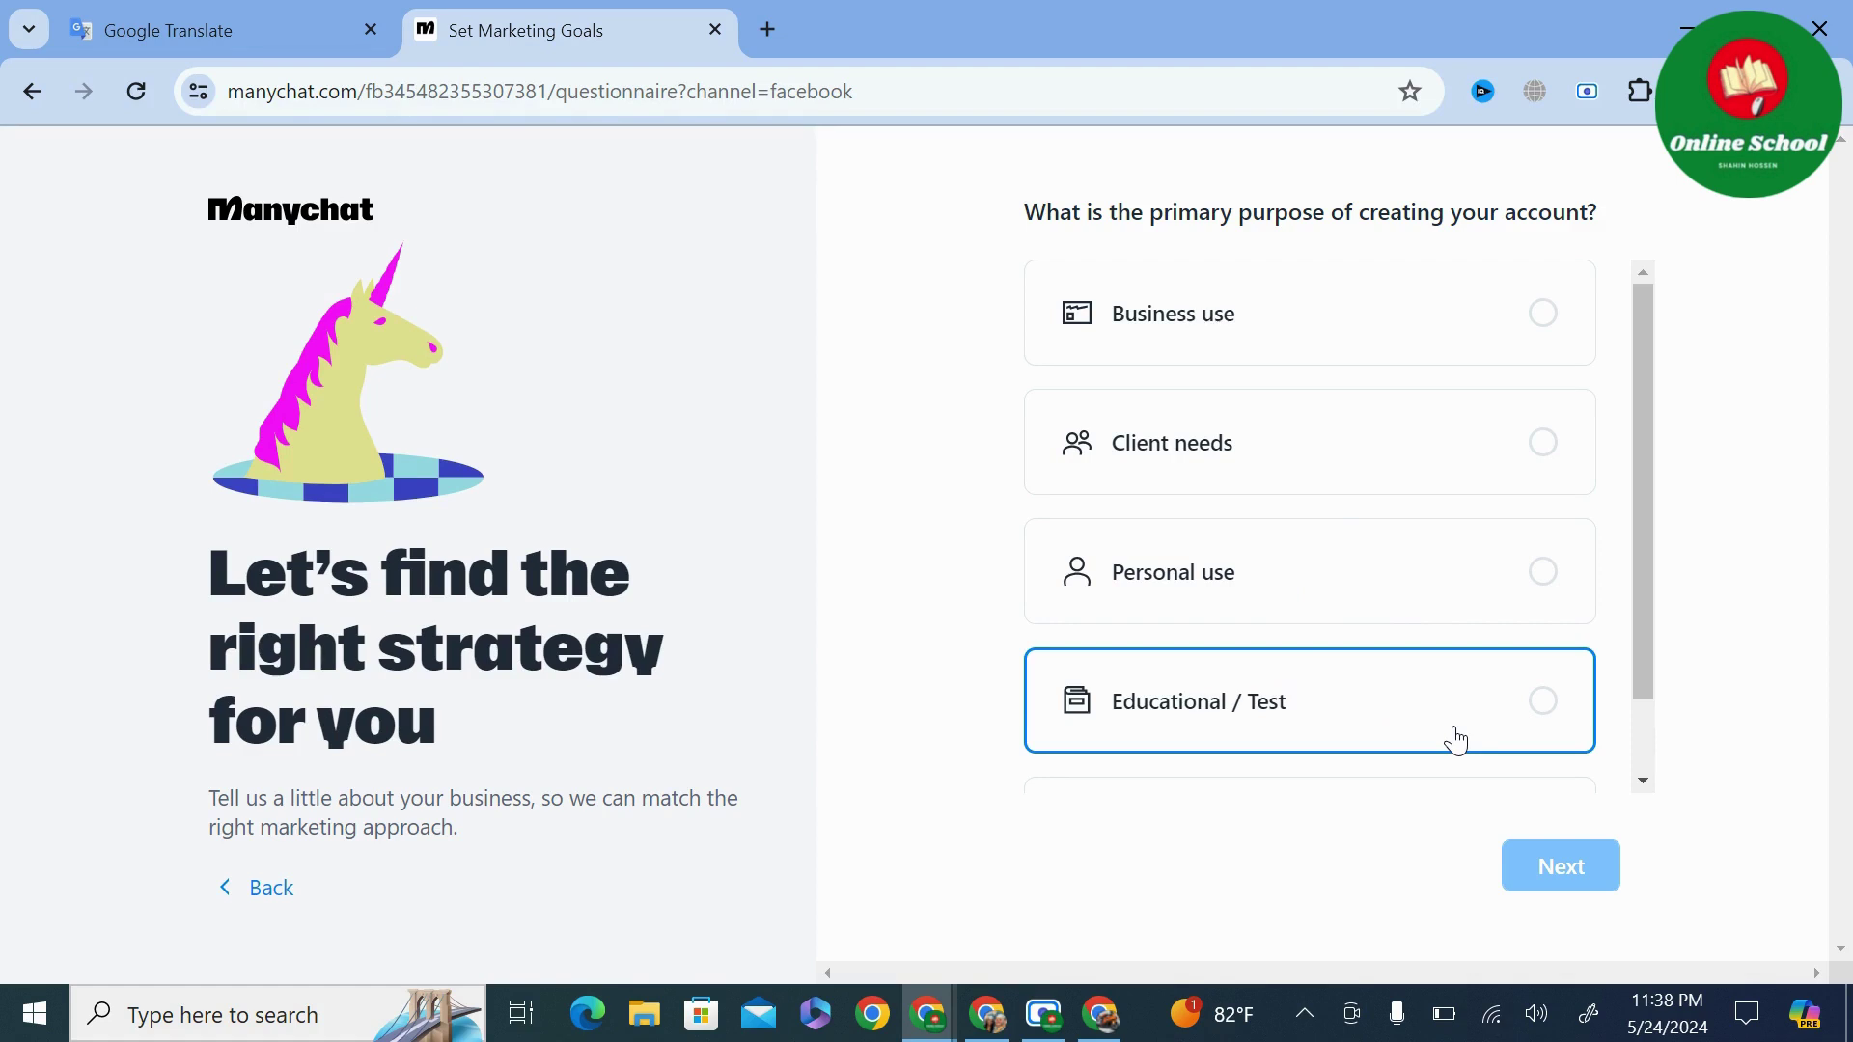
Answer the strategy questionnaire with Educational / Test as the account's primary purpose and Testing & evaluation as the intent.
left_click(1359, 727)
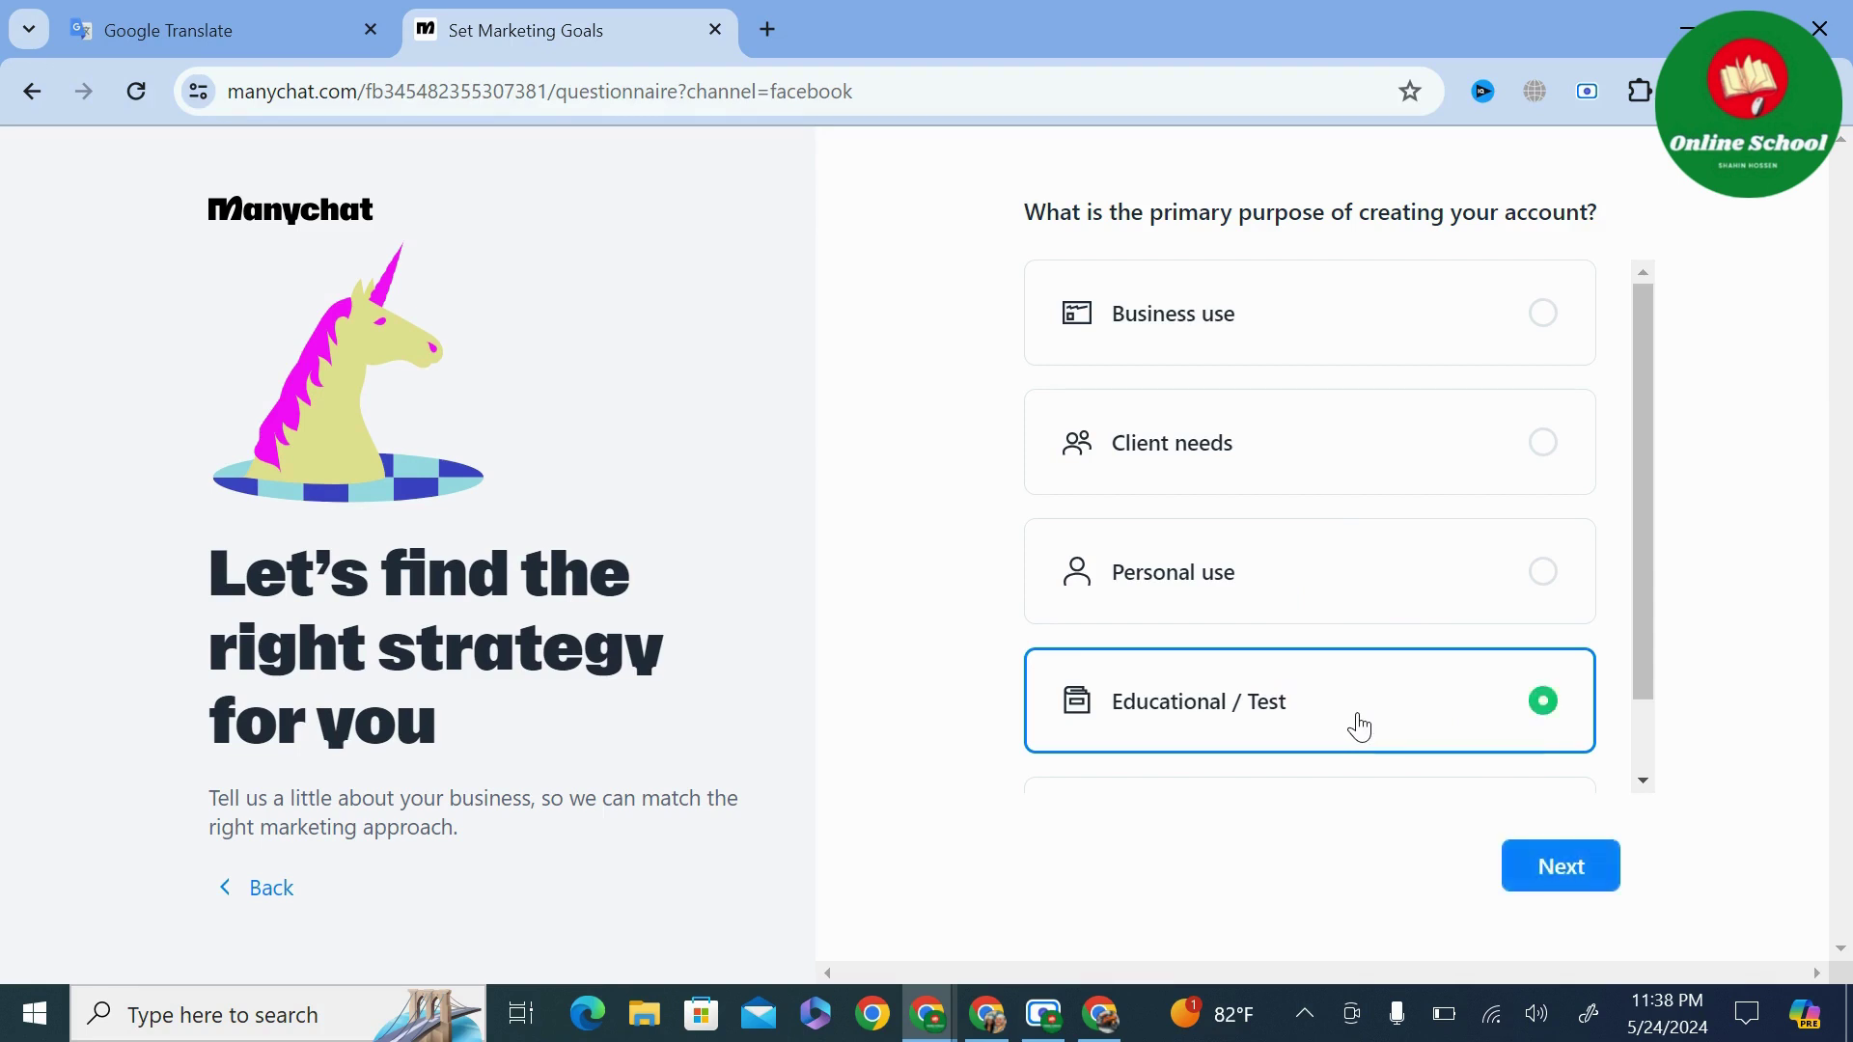
left_click(1578, 886)
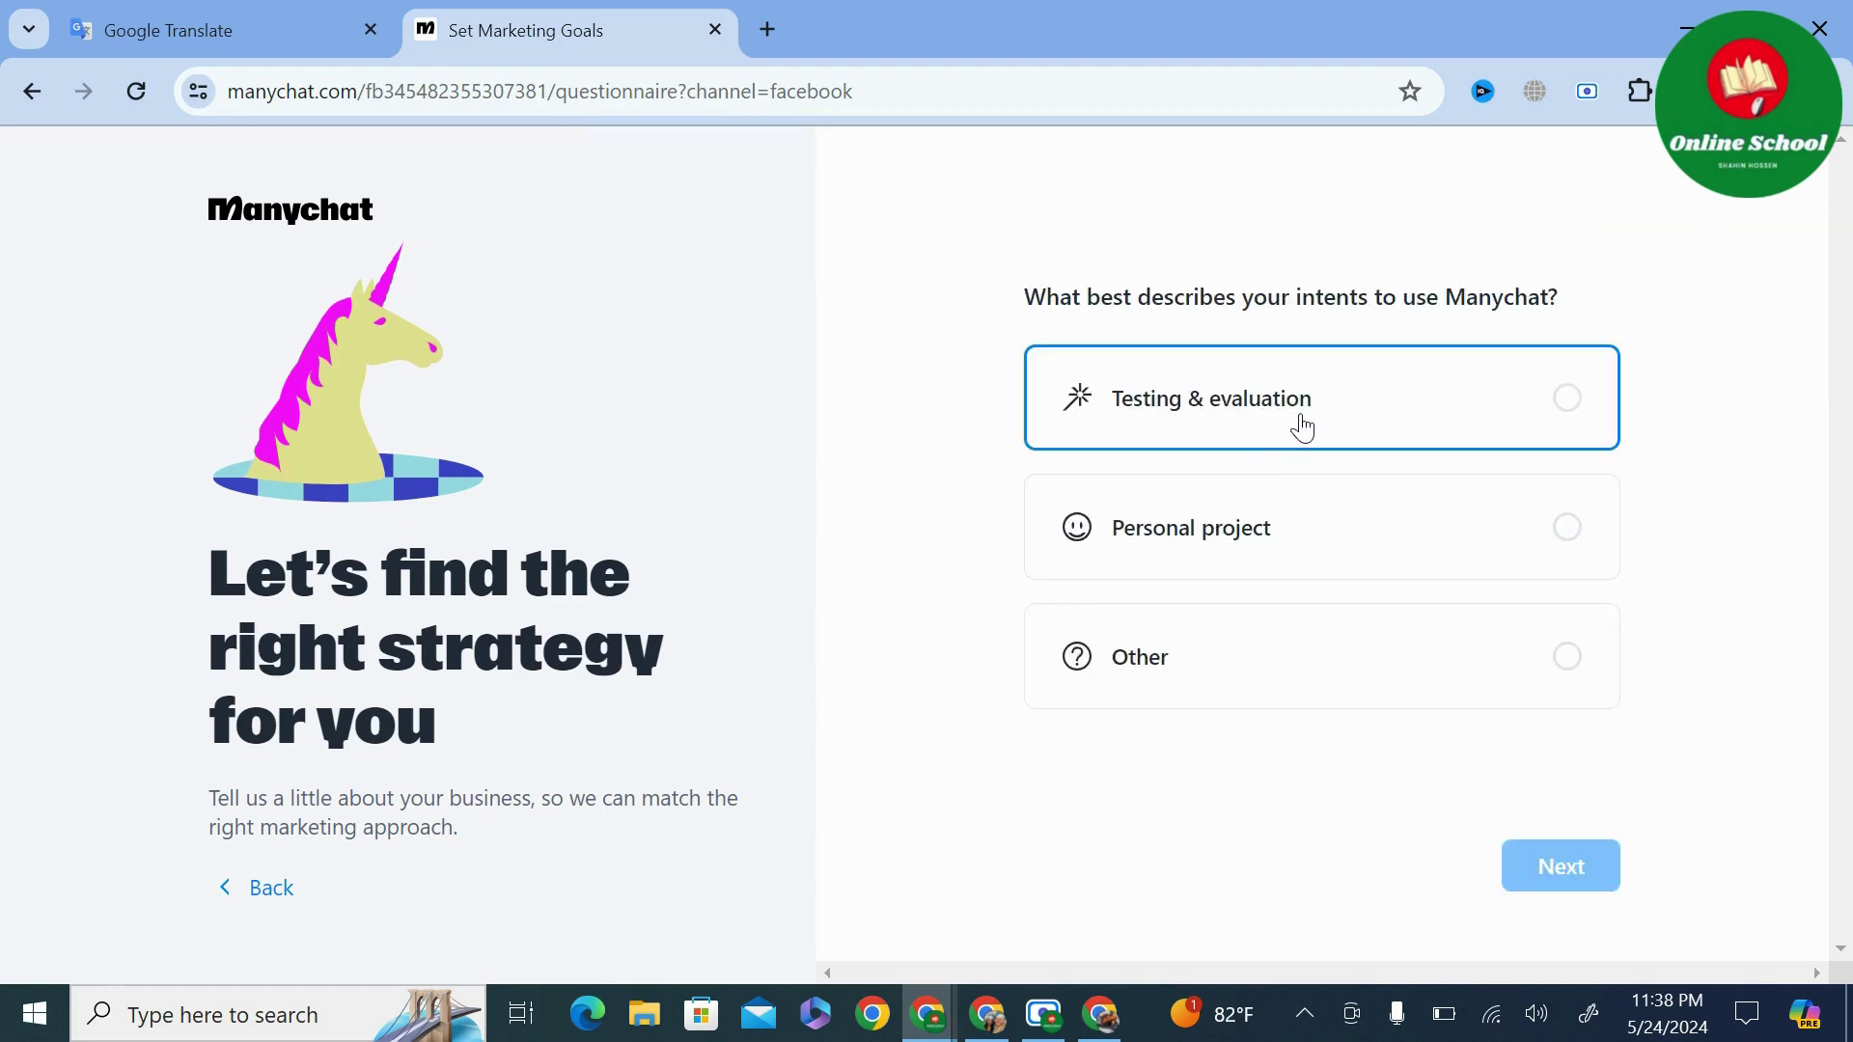
left_click(1340, 425)
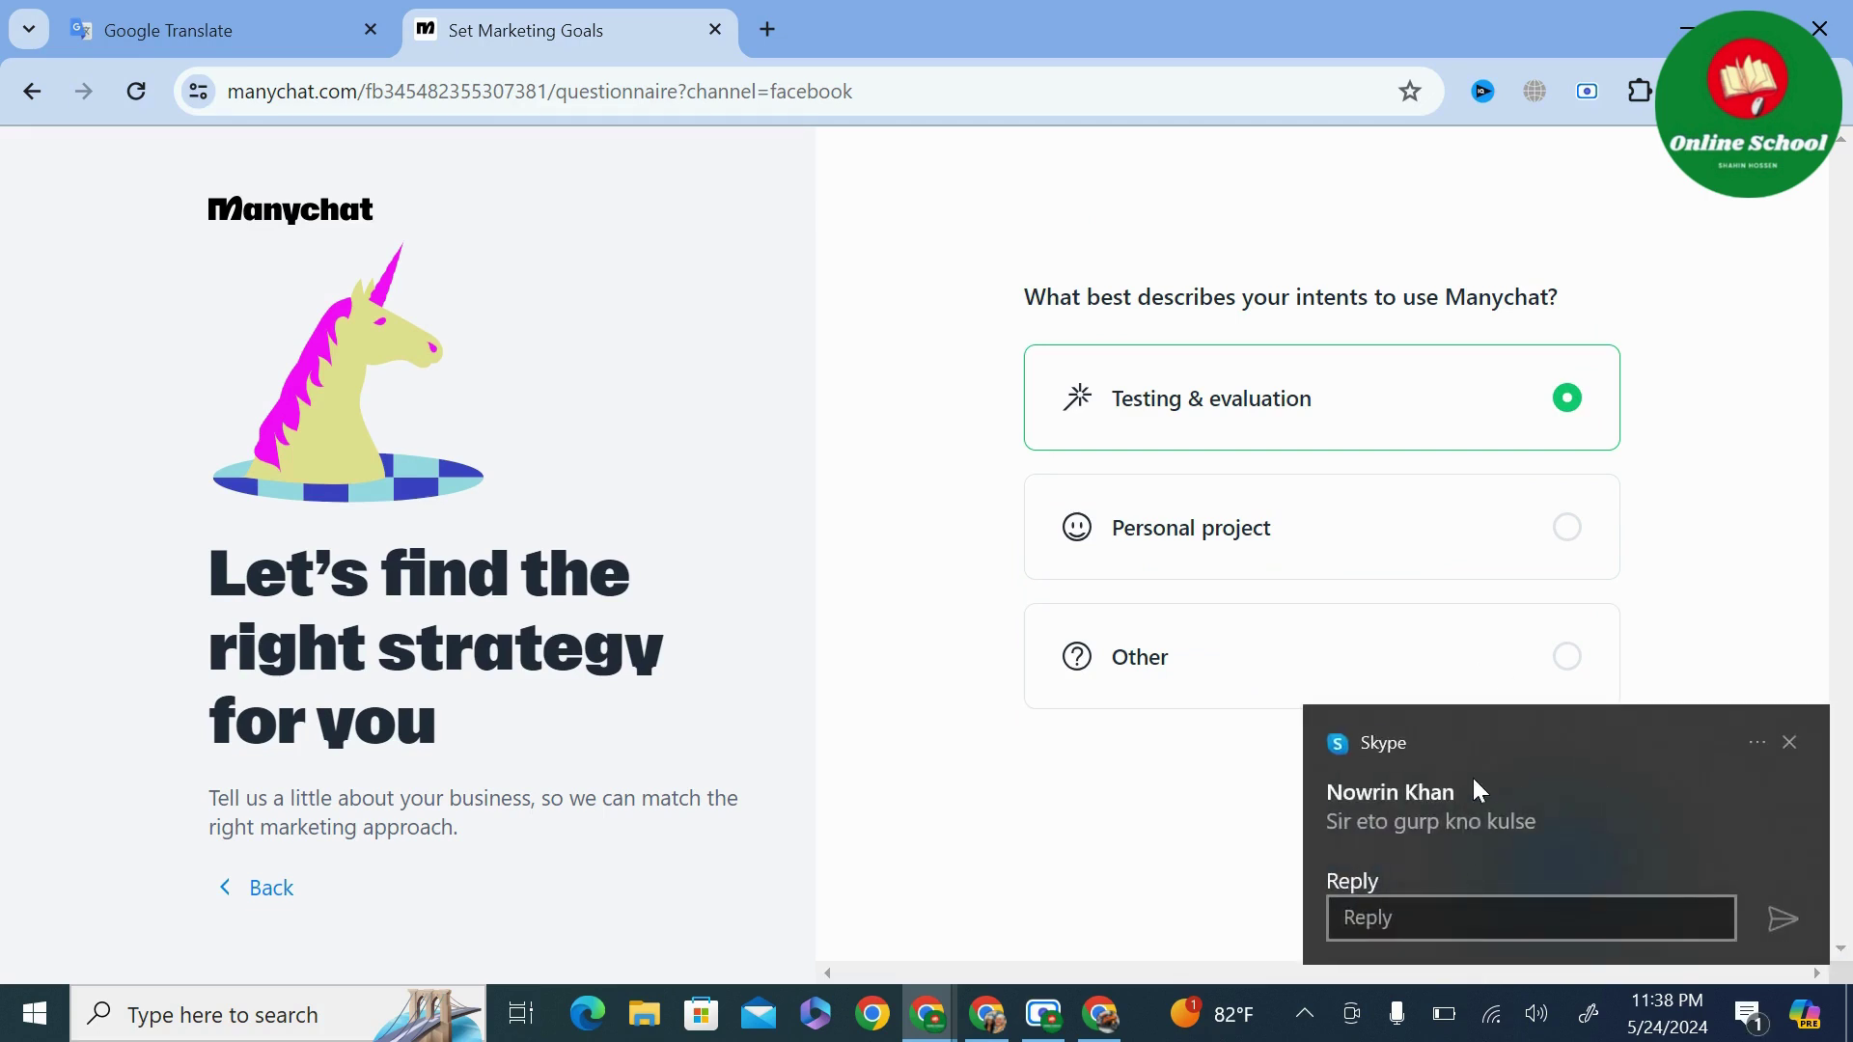
Dismiss the Skype notification and submit the intent answer to finish the questionnaire and reach the Home dashboard.
left_click(1790, 742)
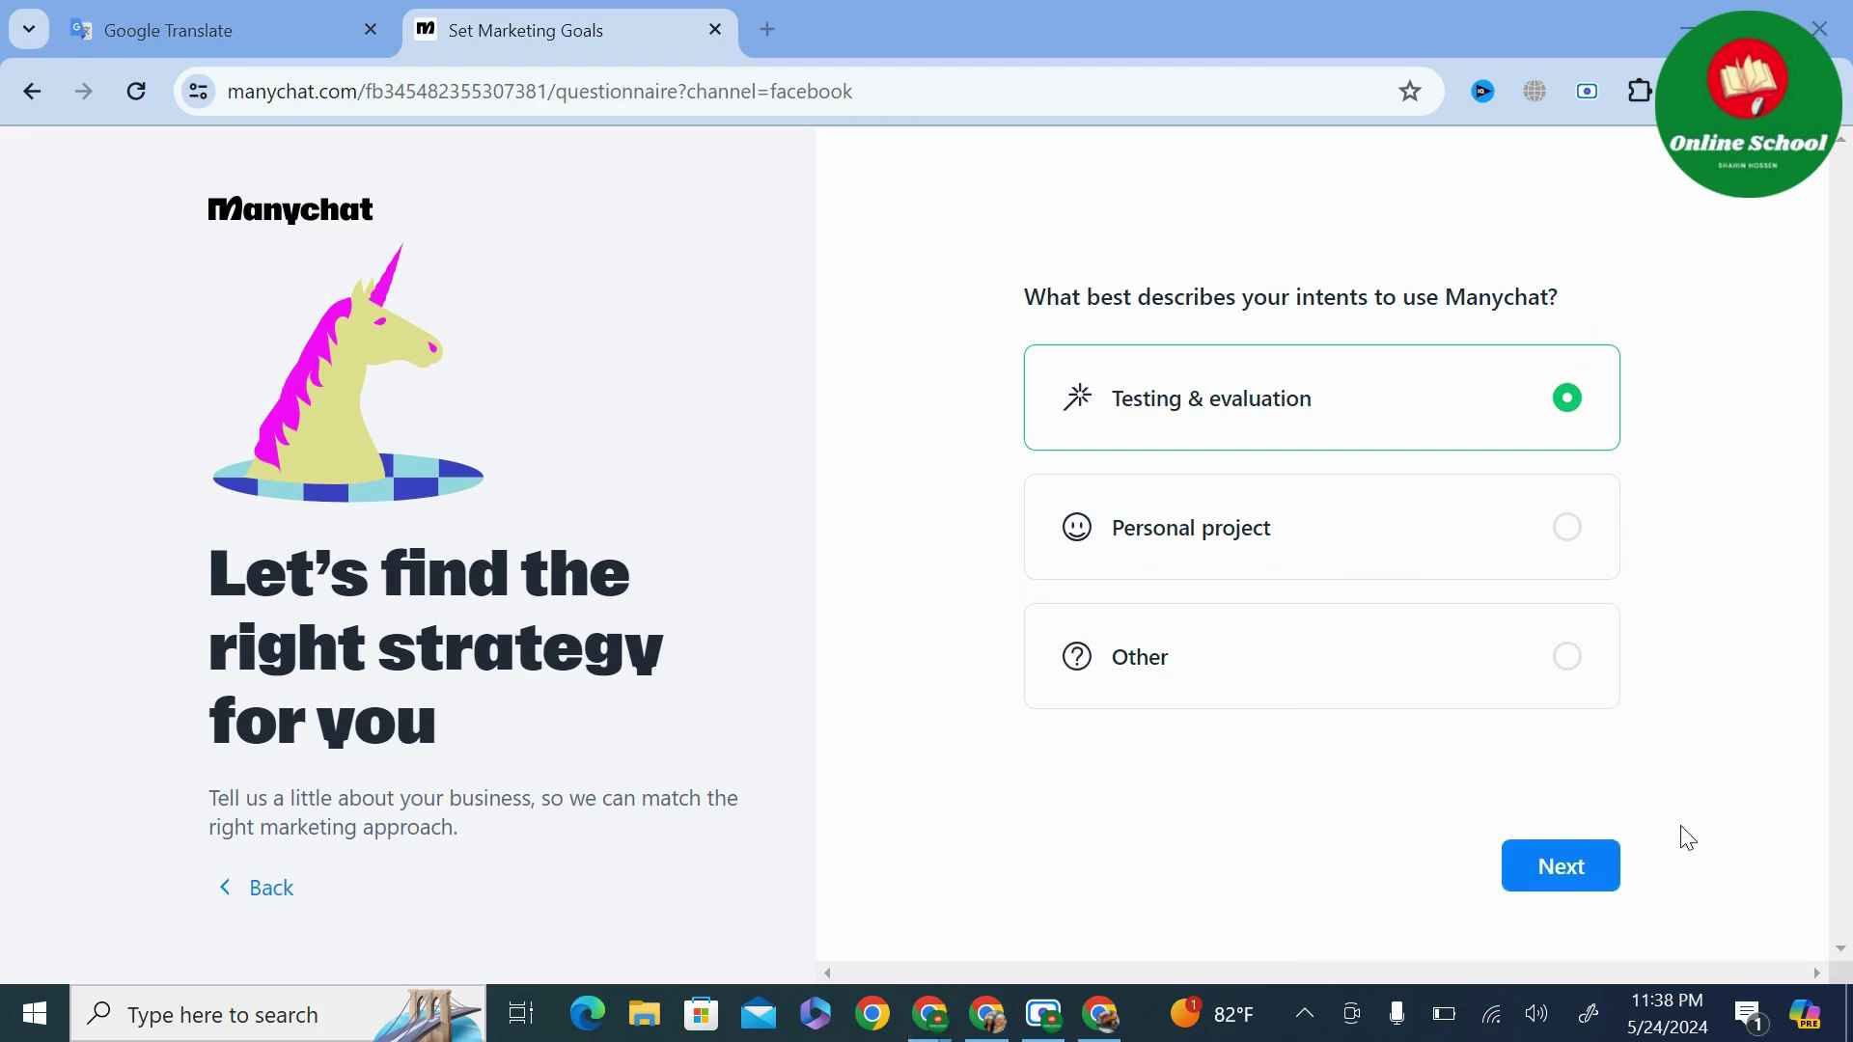
left_click(1545, 878)
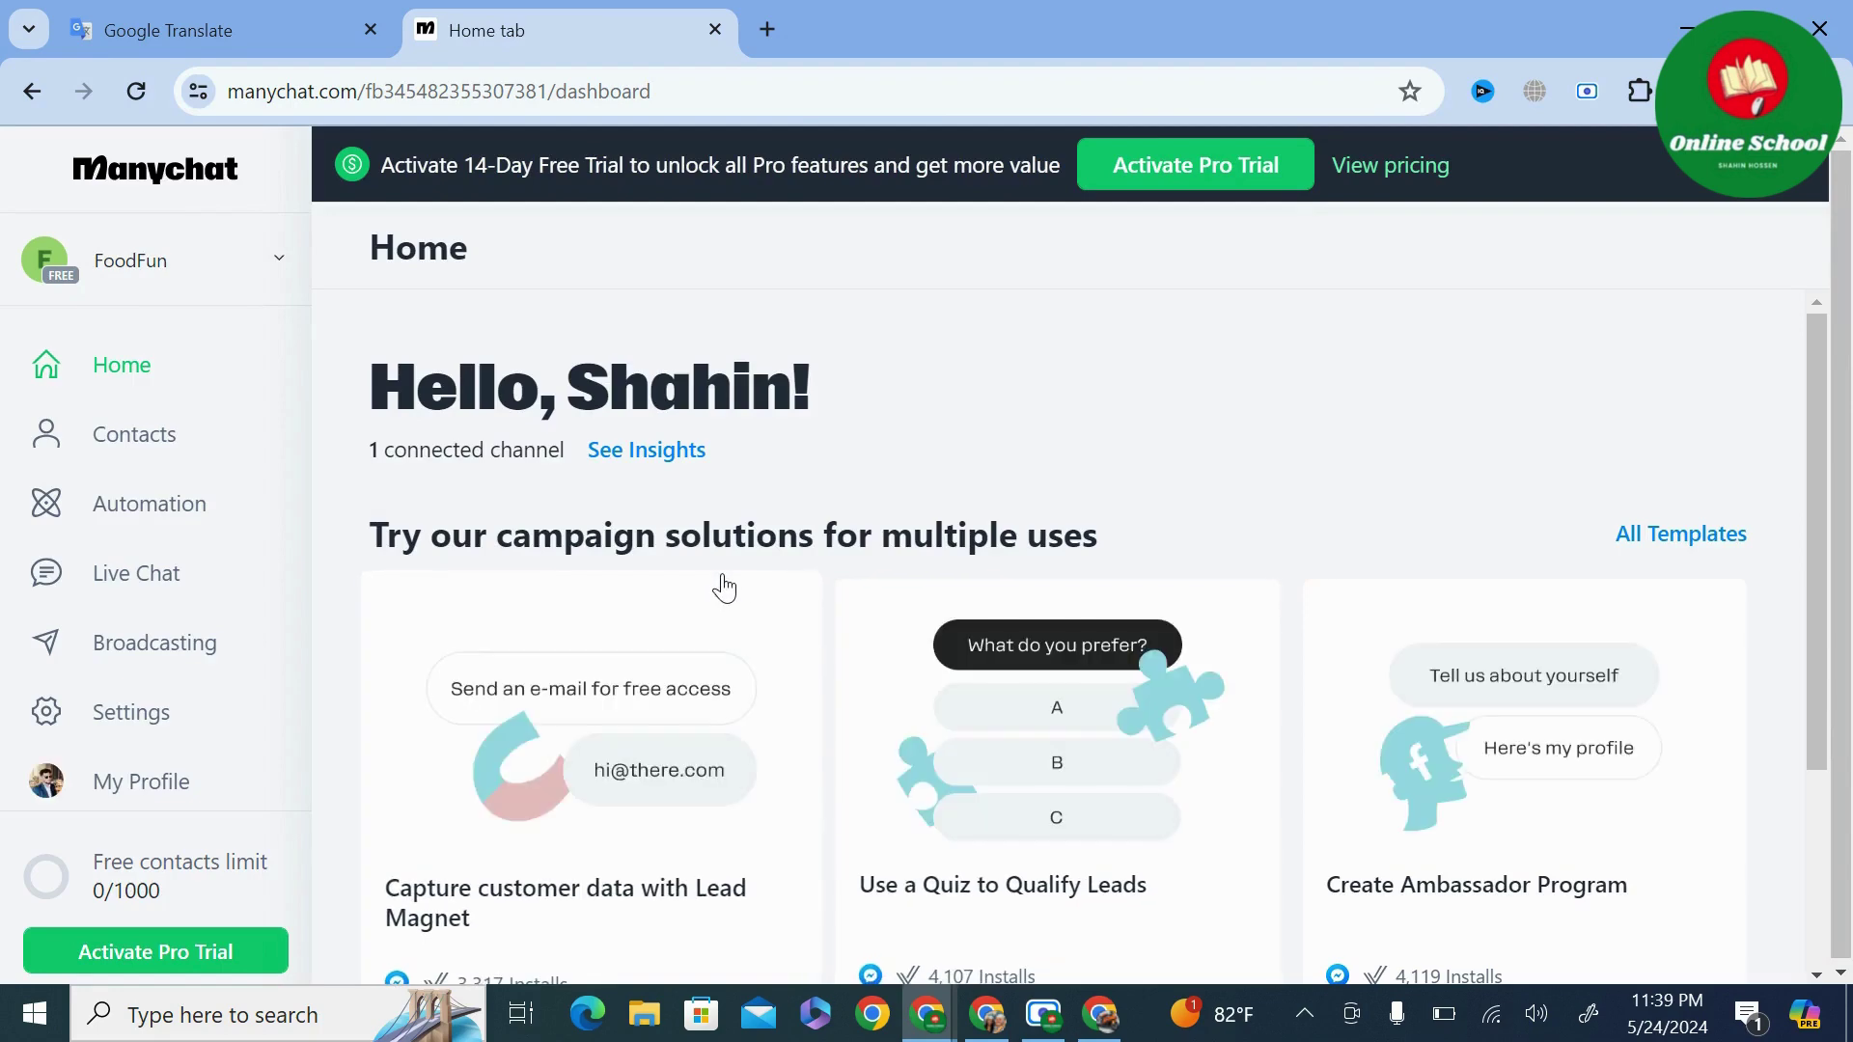
scroll(999, 494, "down", 3)
scroll(1000, 514, "up", 3)
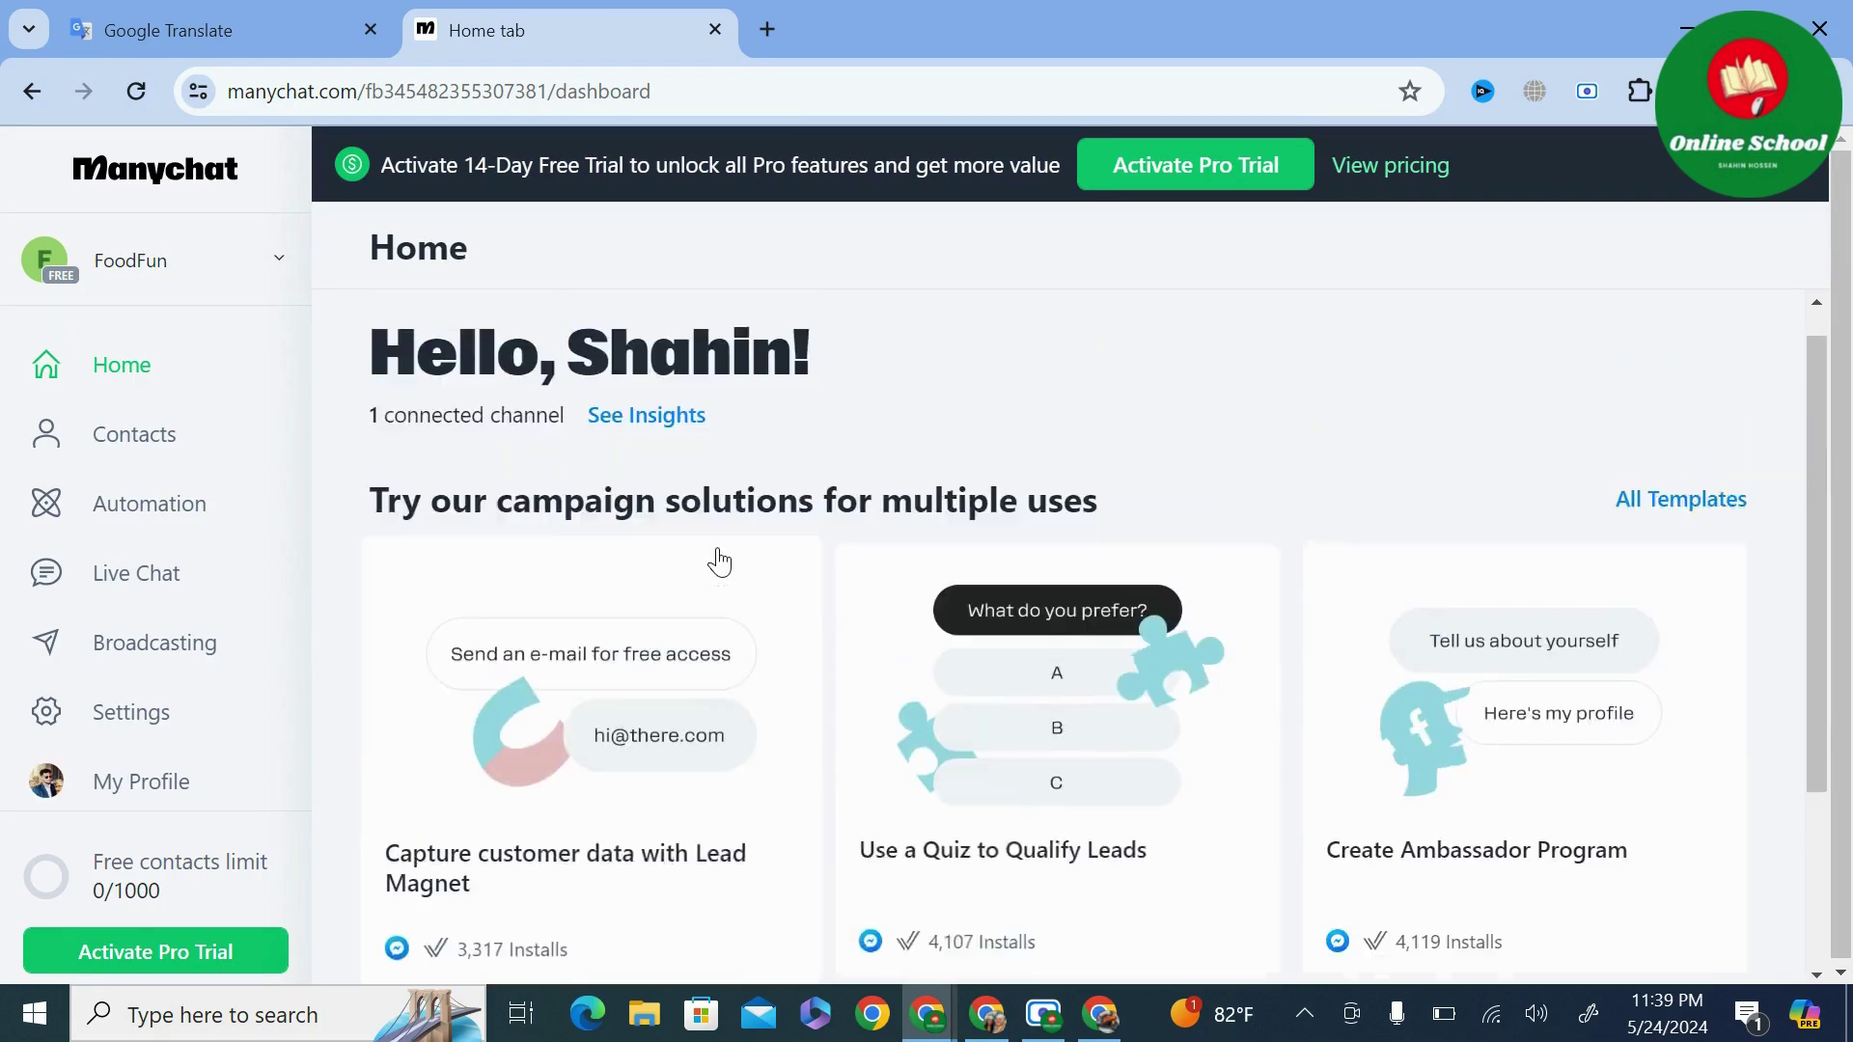
scroll(428, 497, "down", 3)
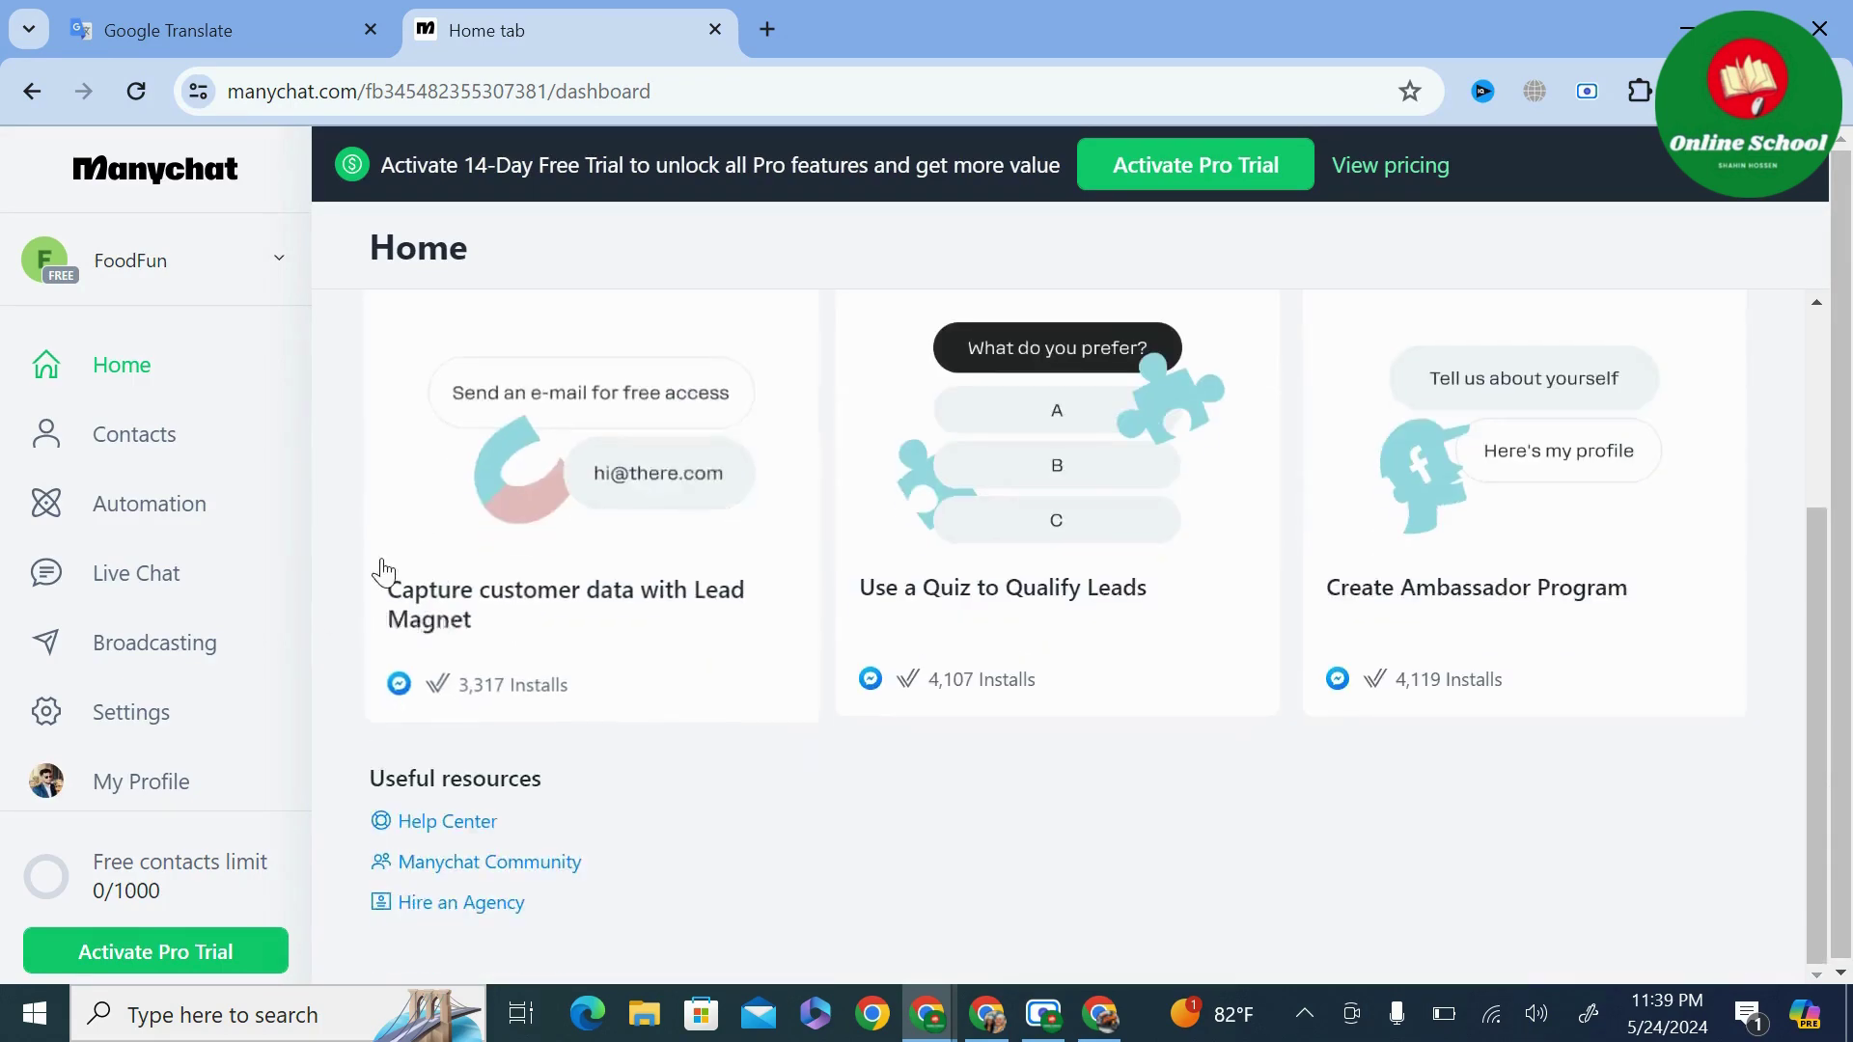
Open the Messenger channel settings of the FoodFun account and begin the Greeting Text with "We".
left_click(141, 737)
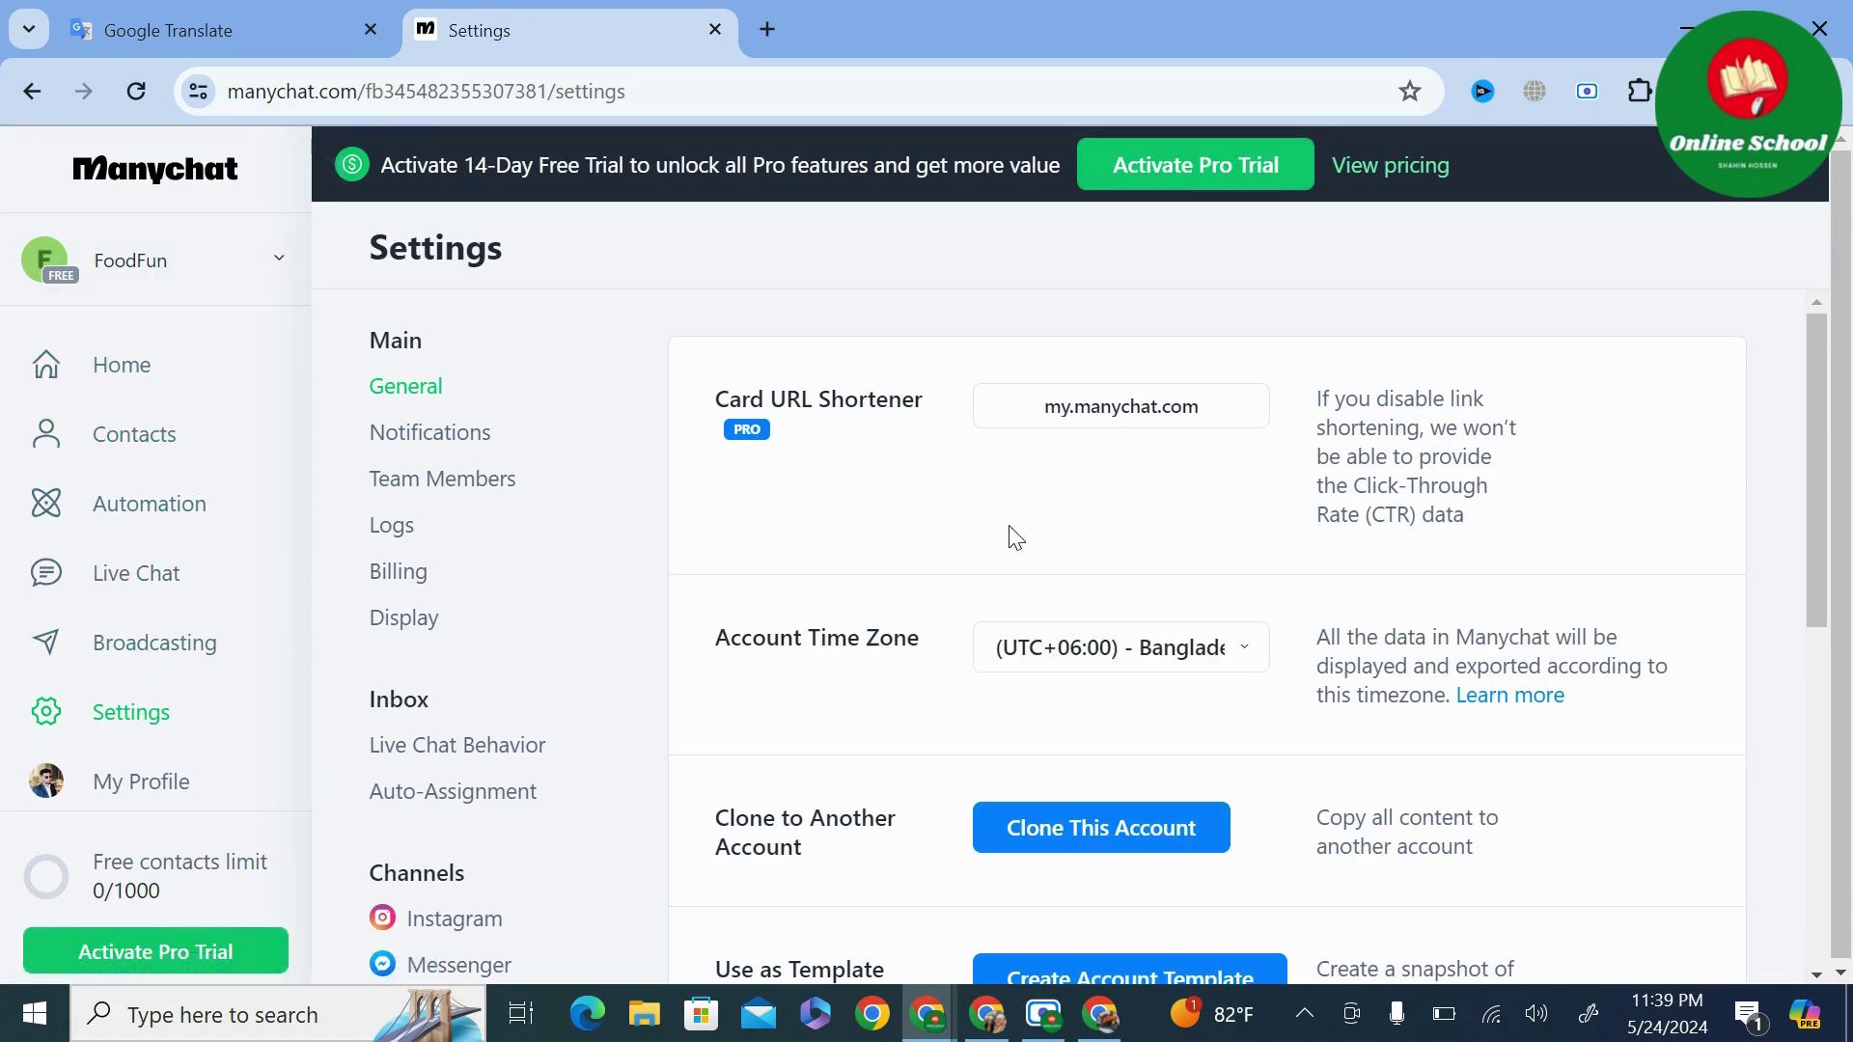
scroll(1015, 538, "down", 2)
scroll(1008, 531, "up", 2)
scroll(1011, 534, "down", 3)
scroll(848, 712, "down", 3)
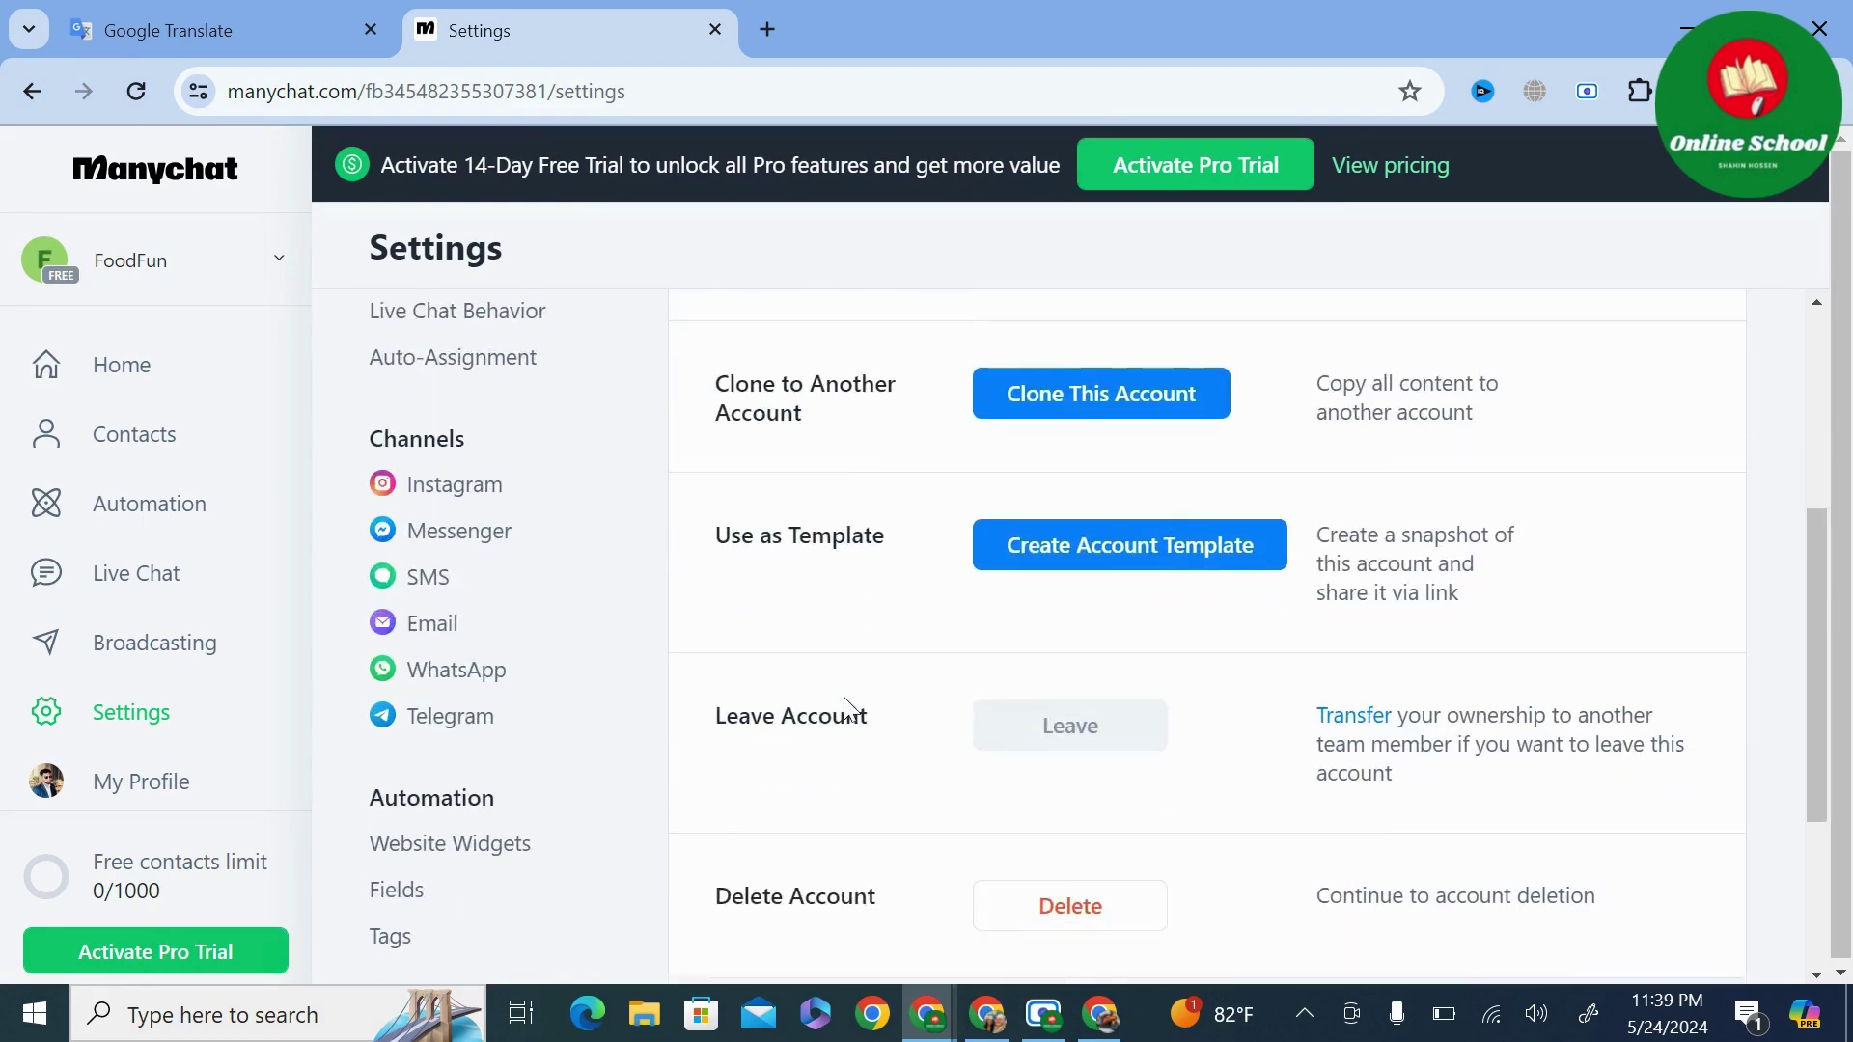
scroll(517, 538, "down", 1)
scroll(463, 427, "up", 4)
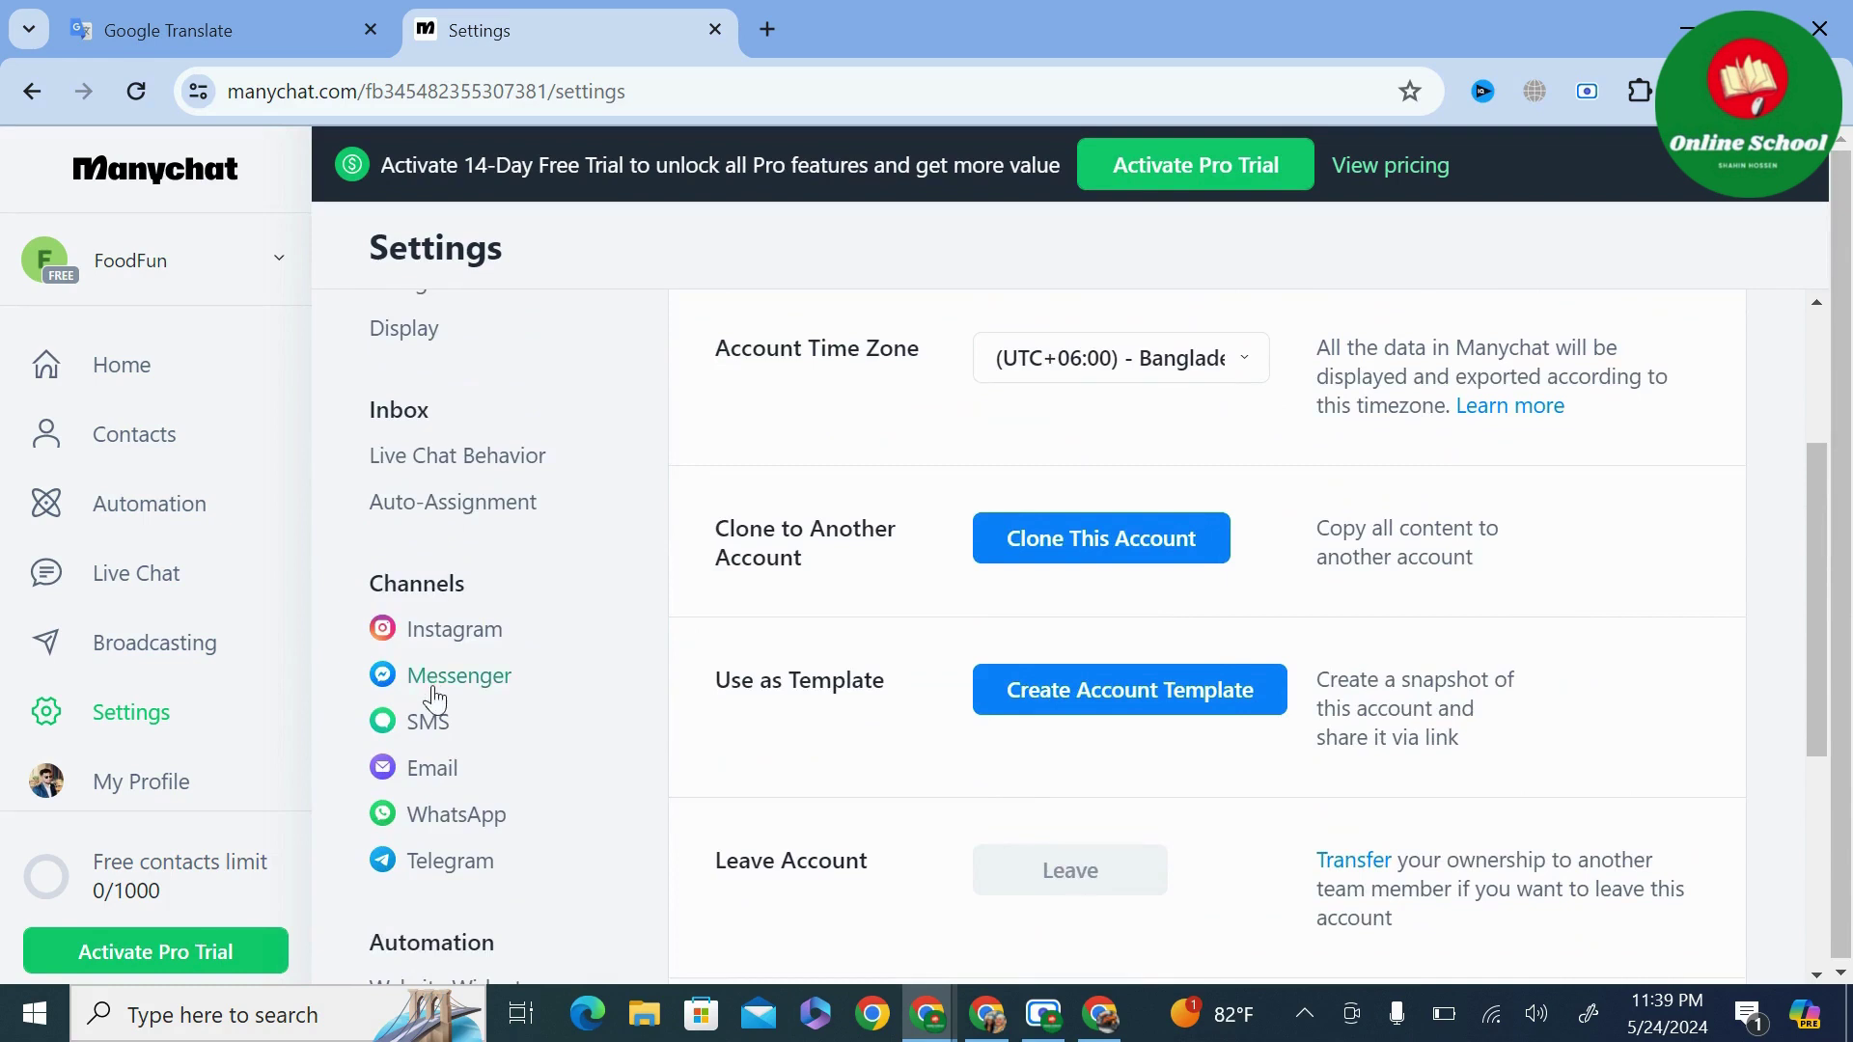
scroll(434, 685, "down", 2)
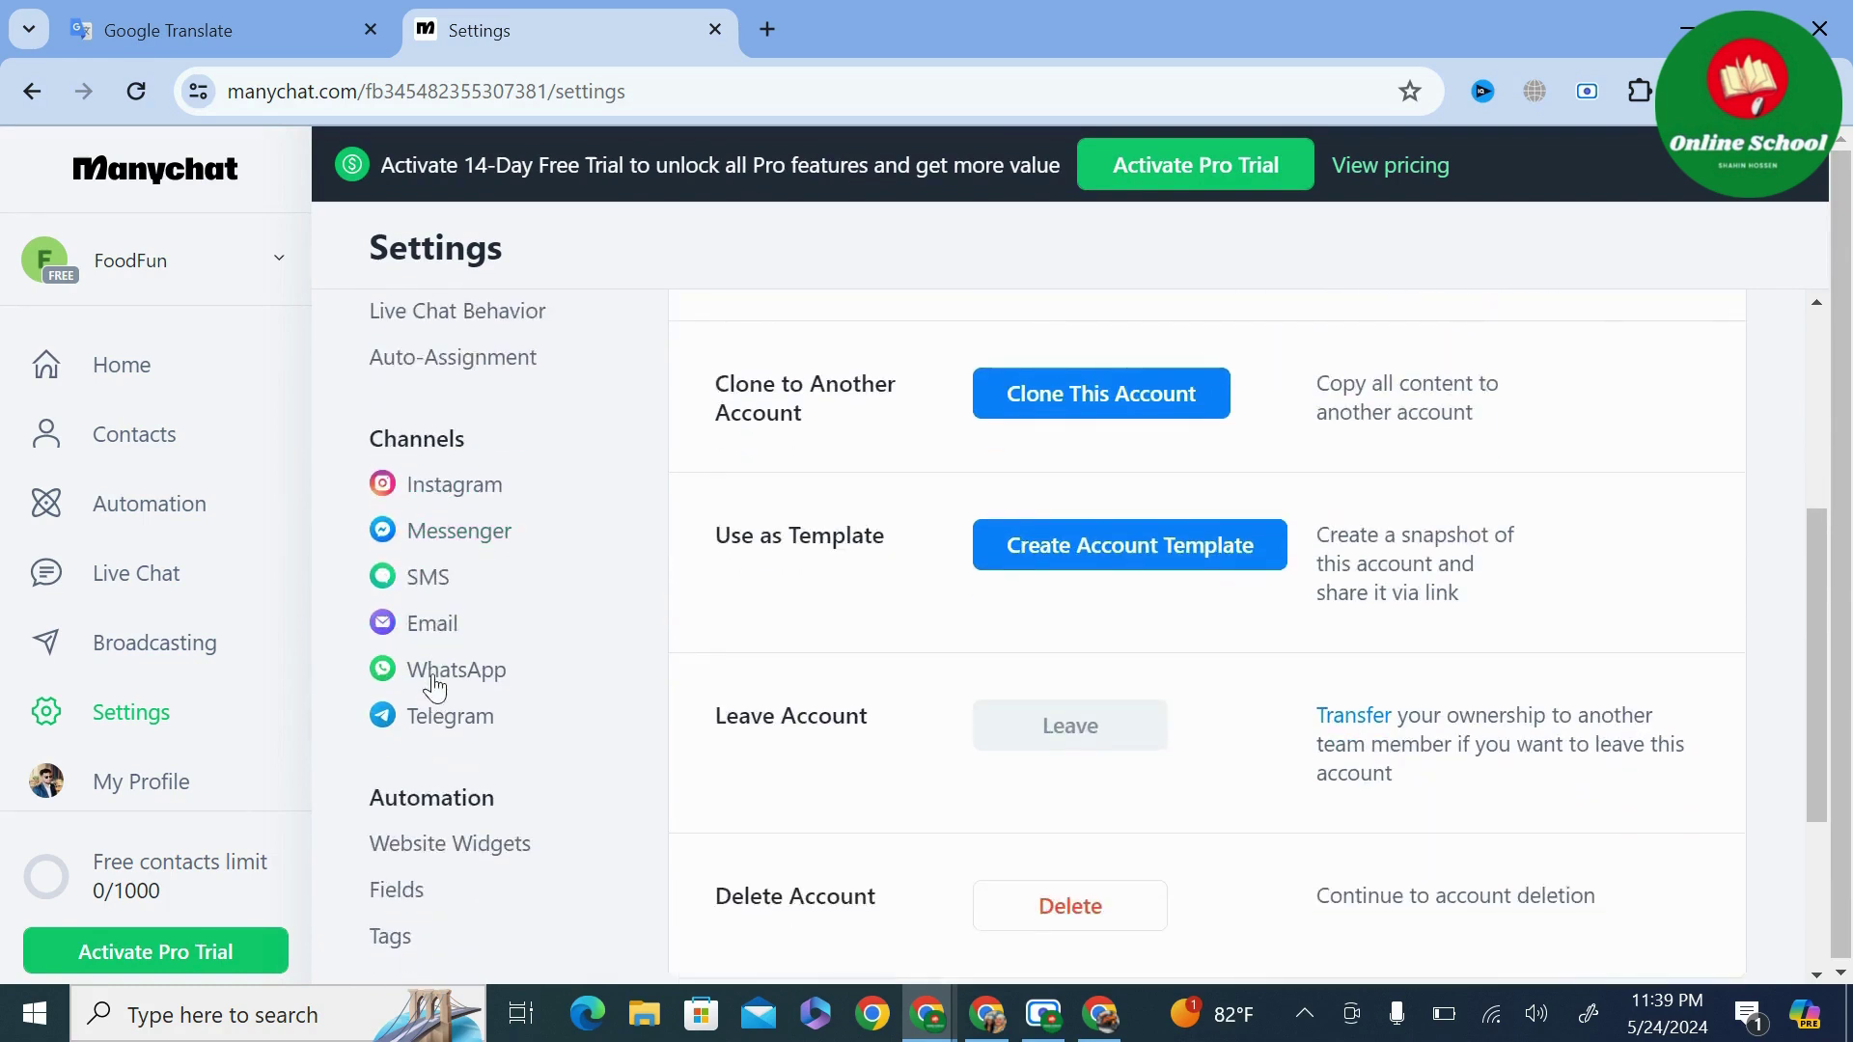
left_click(461, 533)
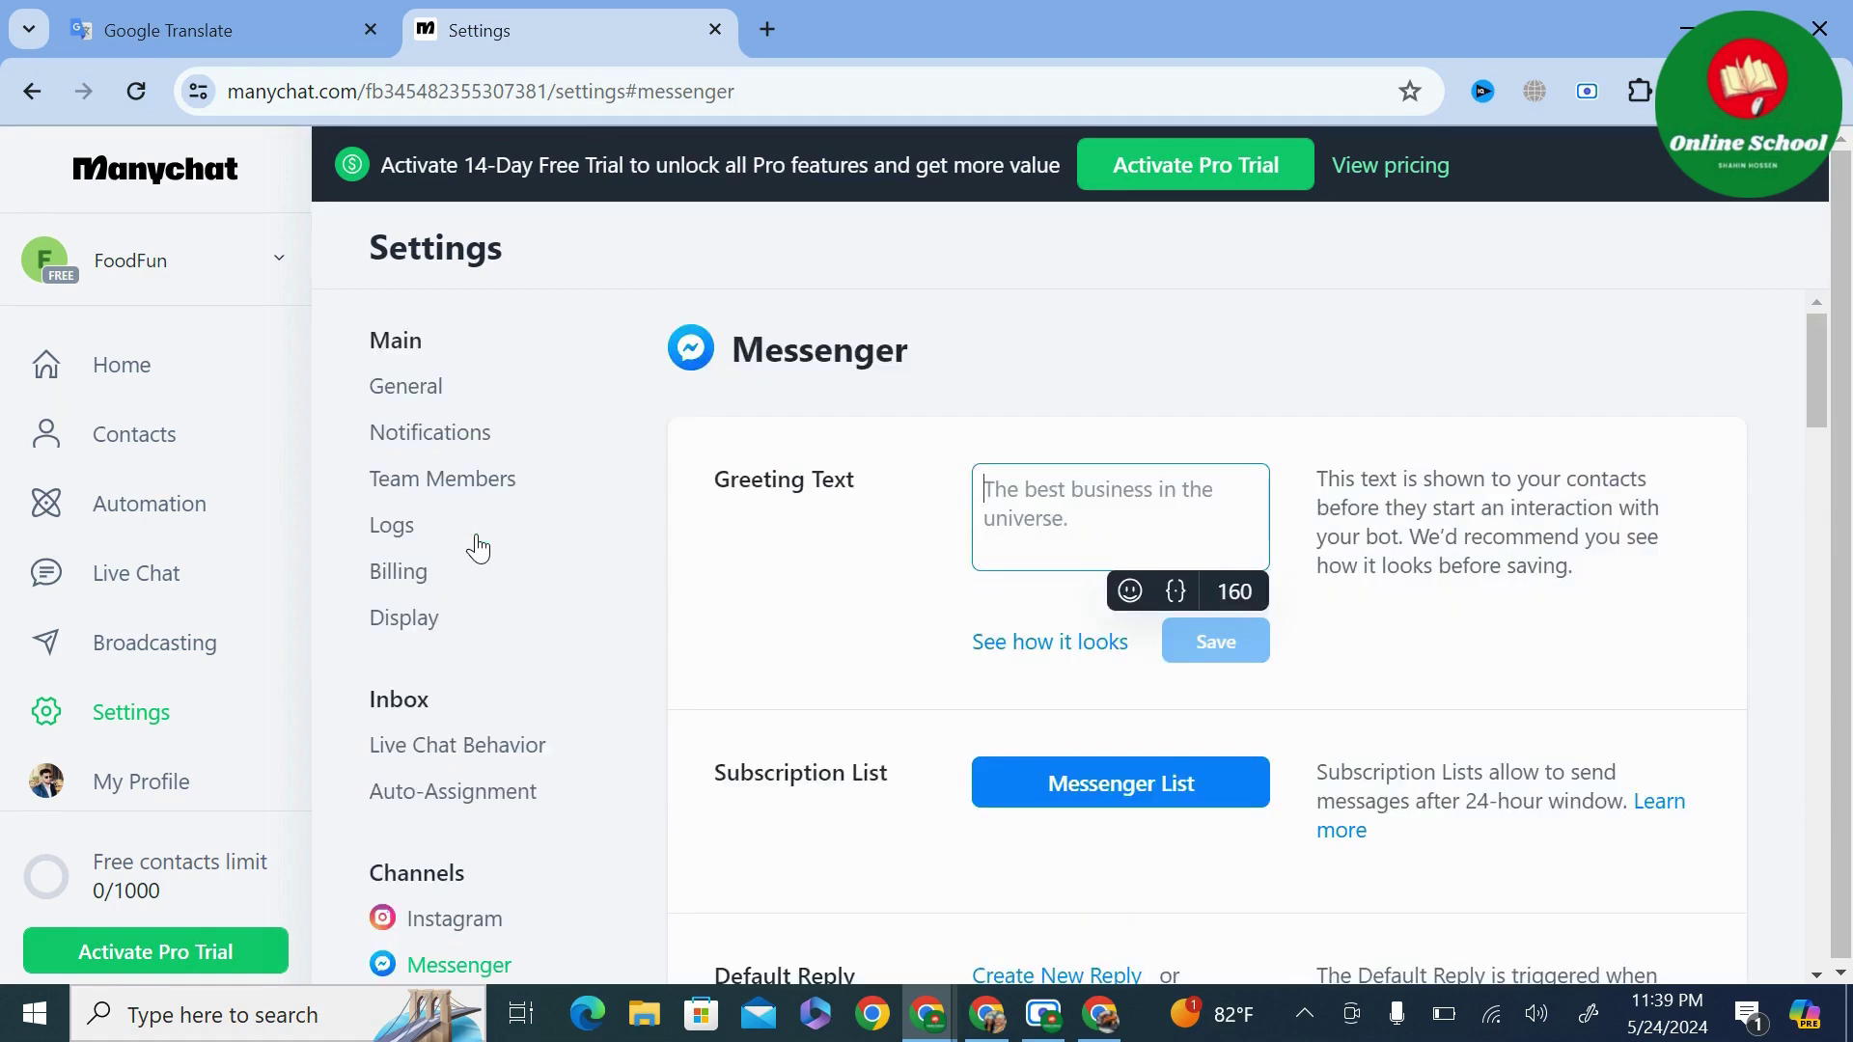
scroll(881, 537, "down", 1)
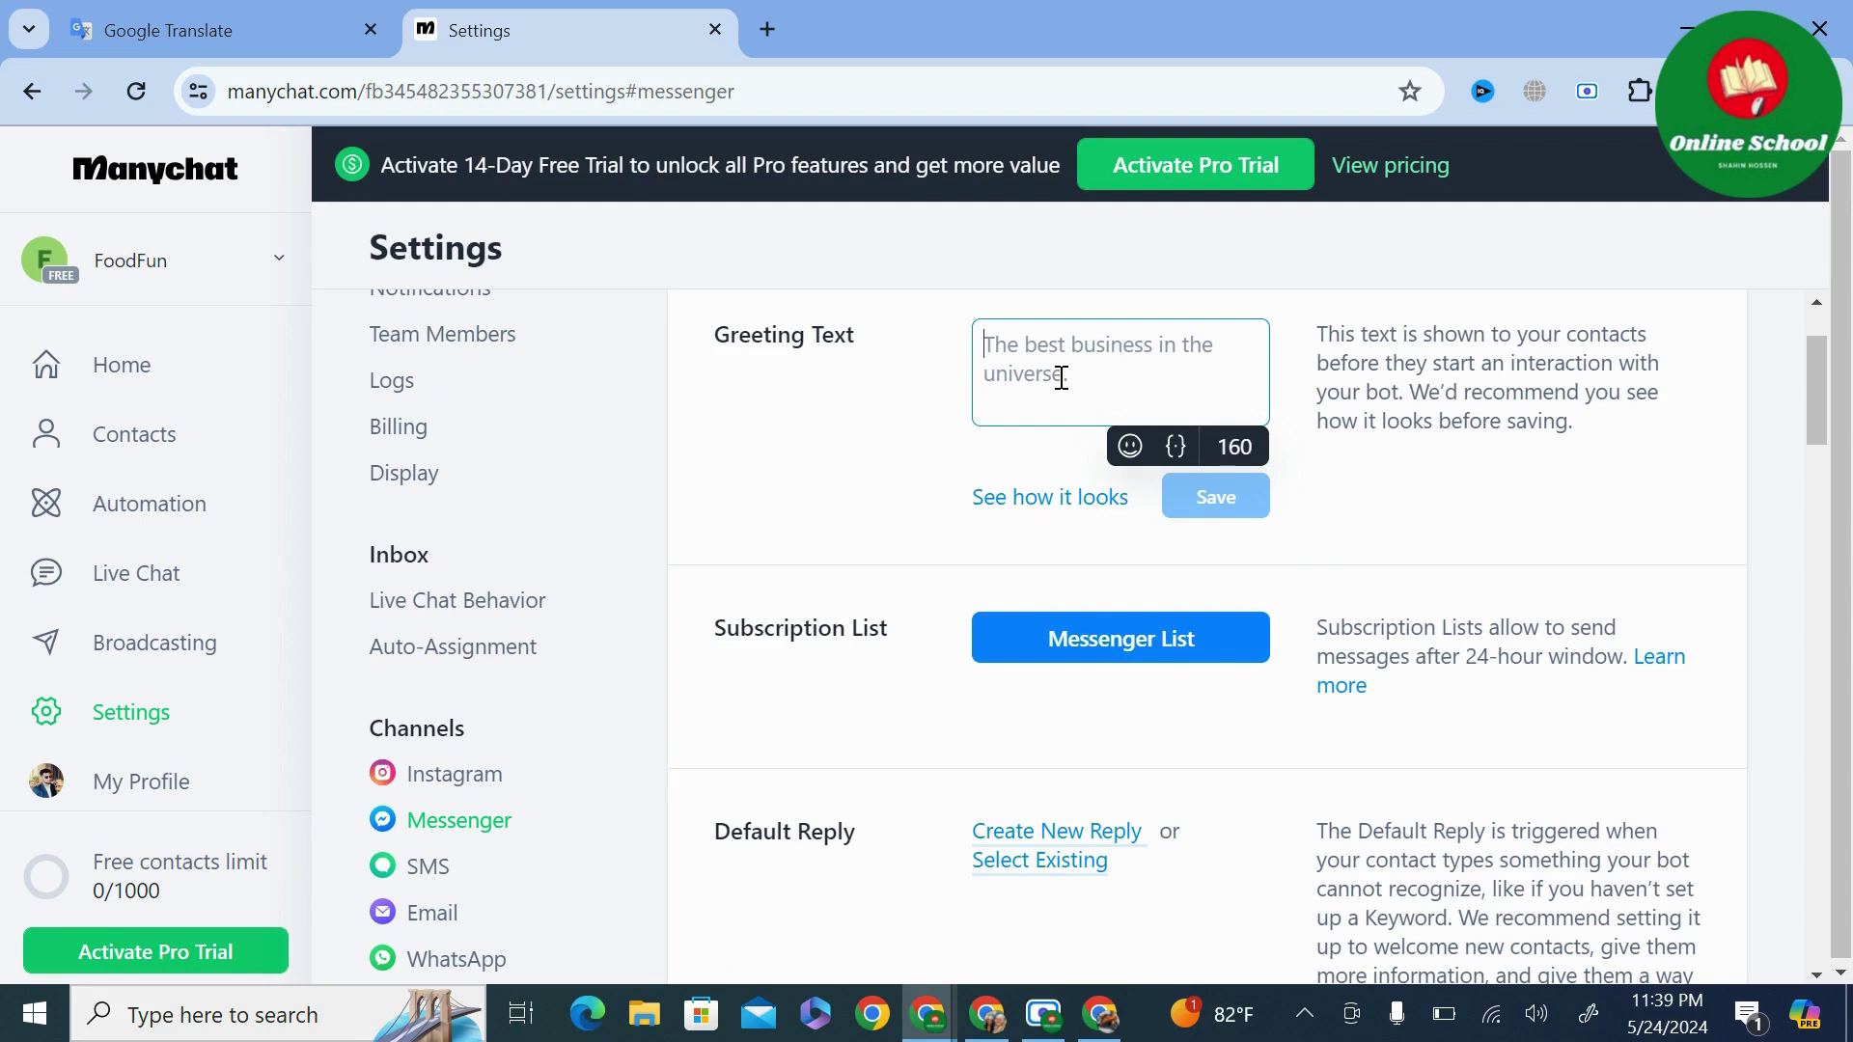
type("We")
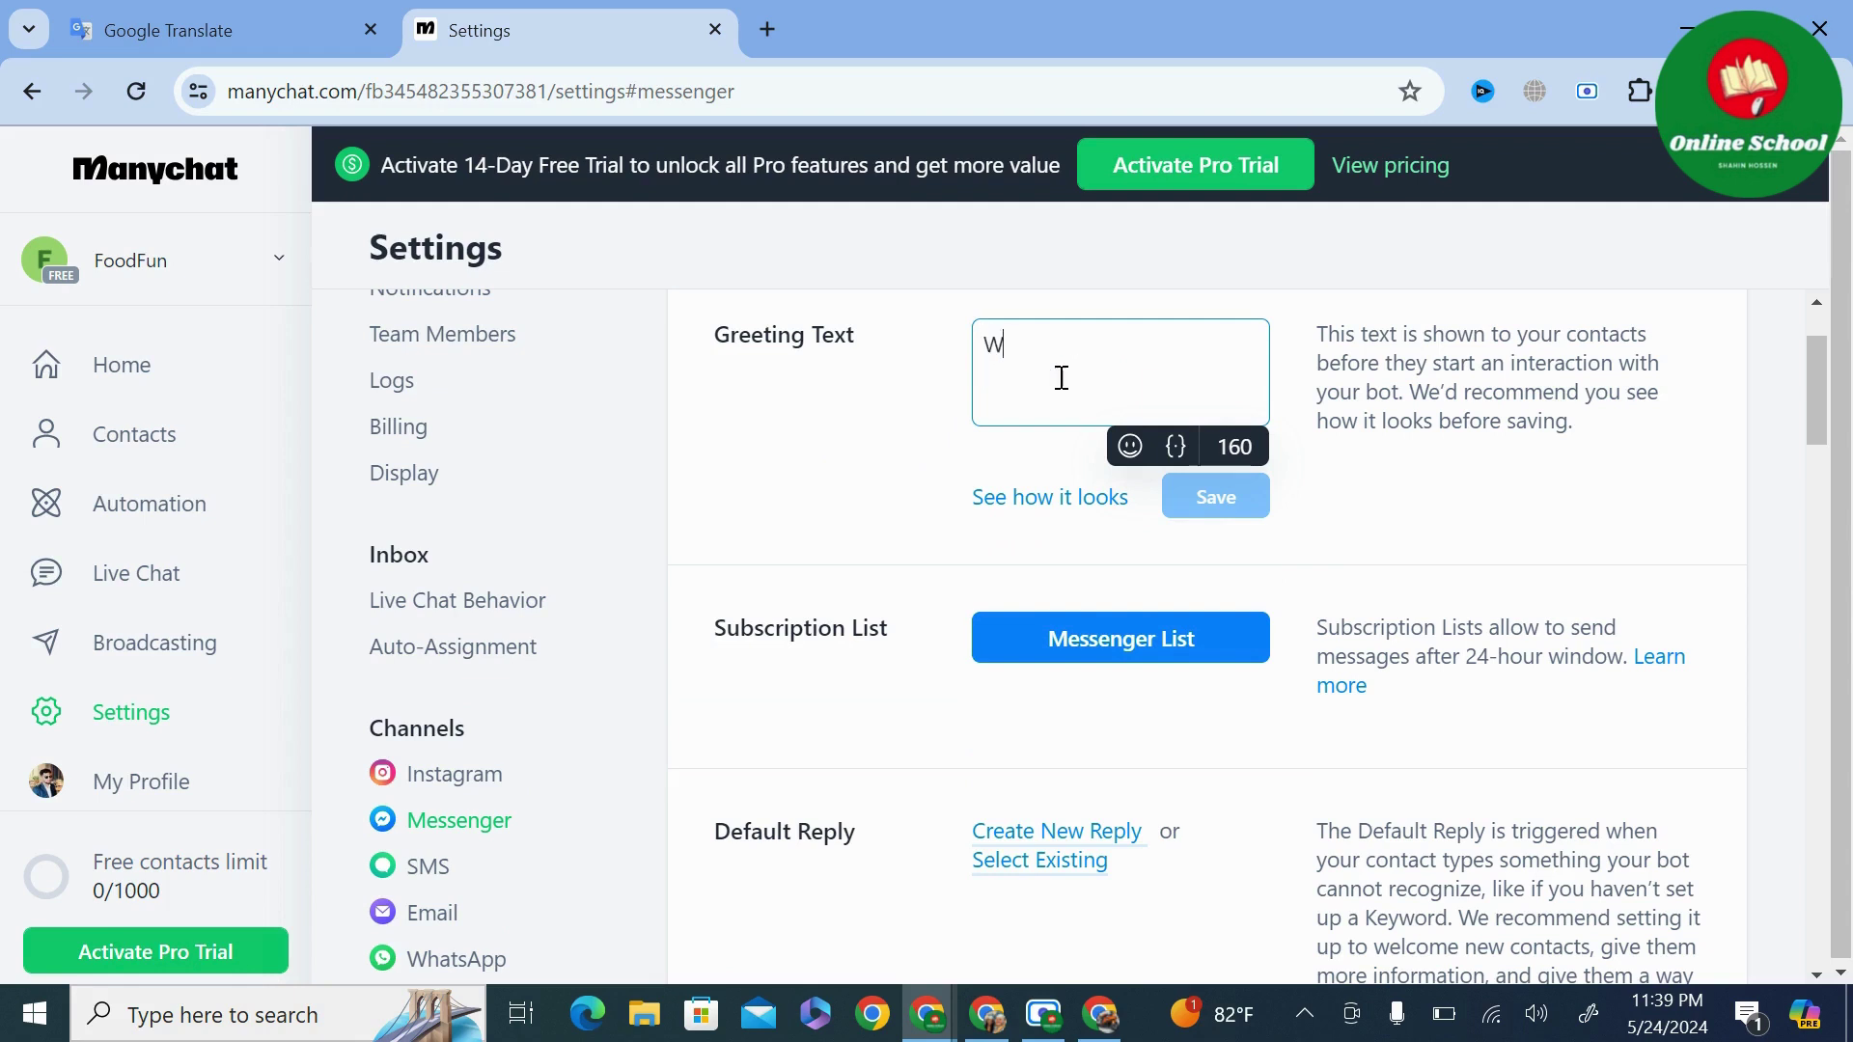
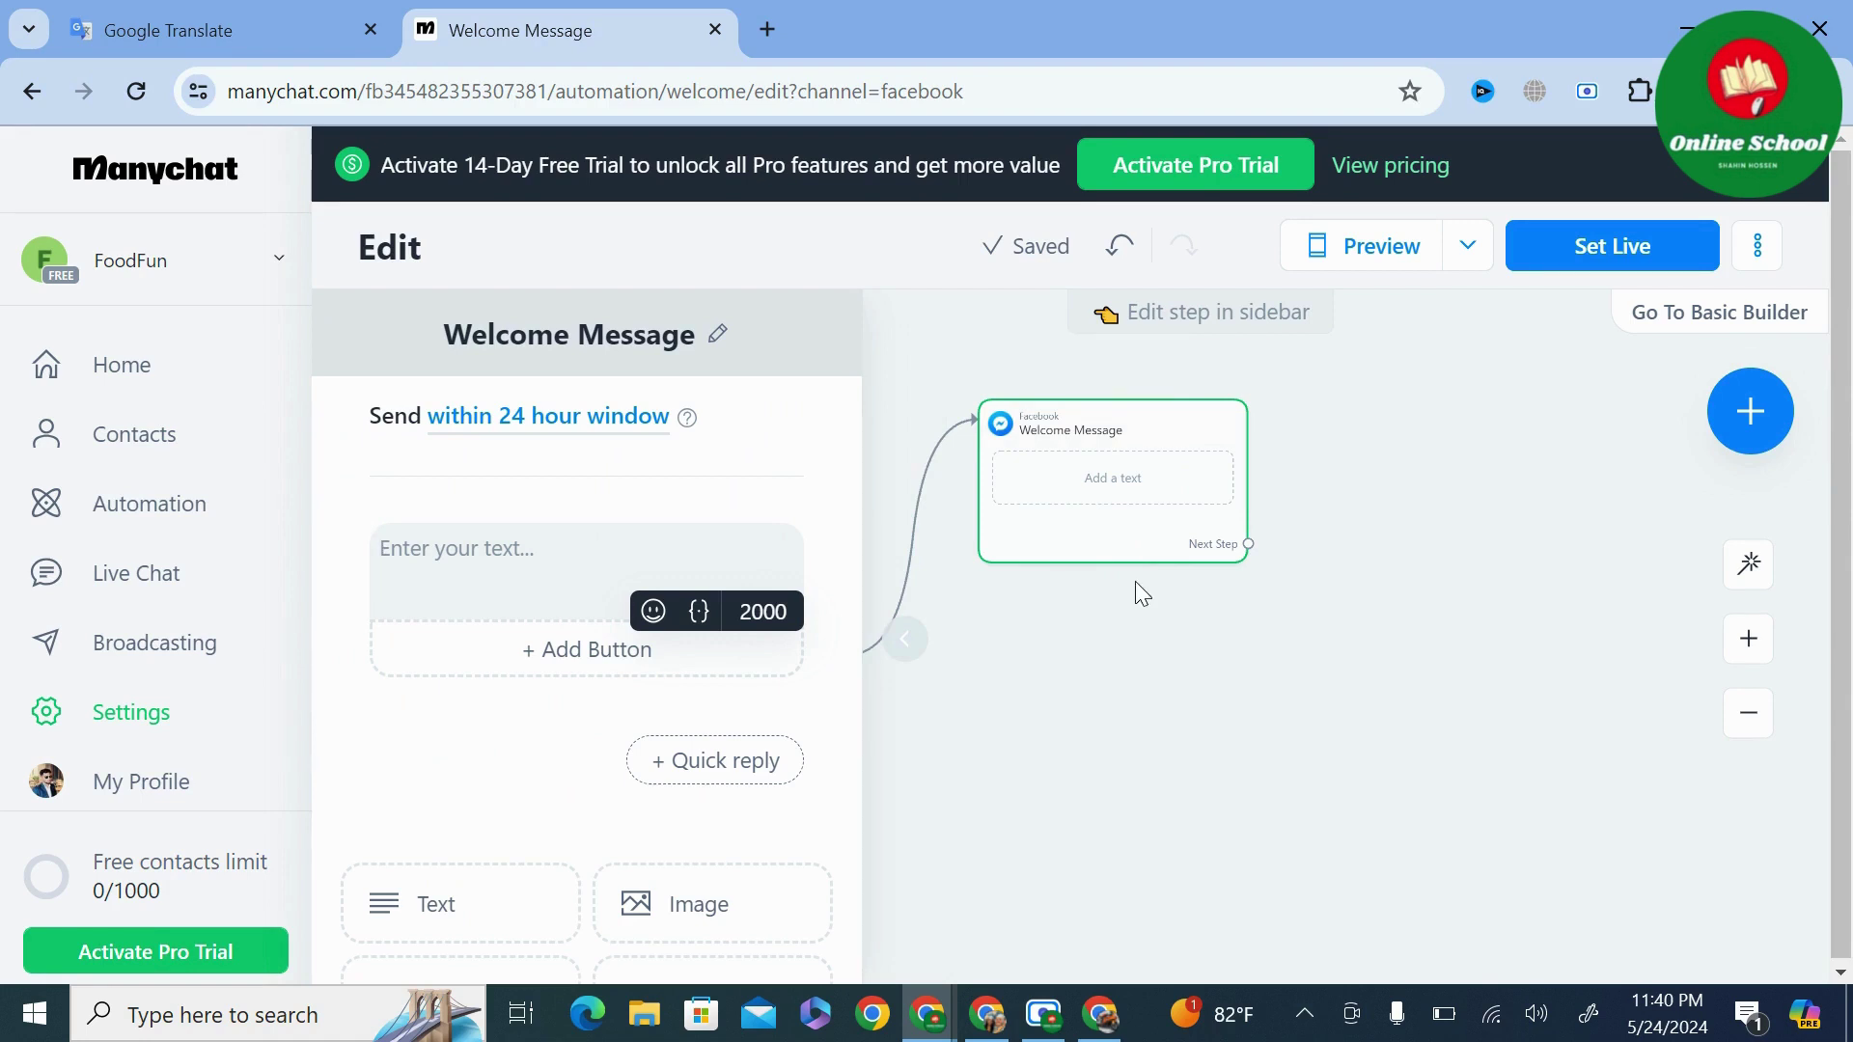
Copy the English and Bengali FFBot greeting under STEP 1 in Google Translate and paste it into Manychat's Welcome Message text block.
left_click(264, 21)
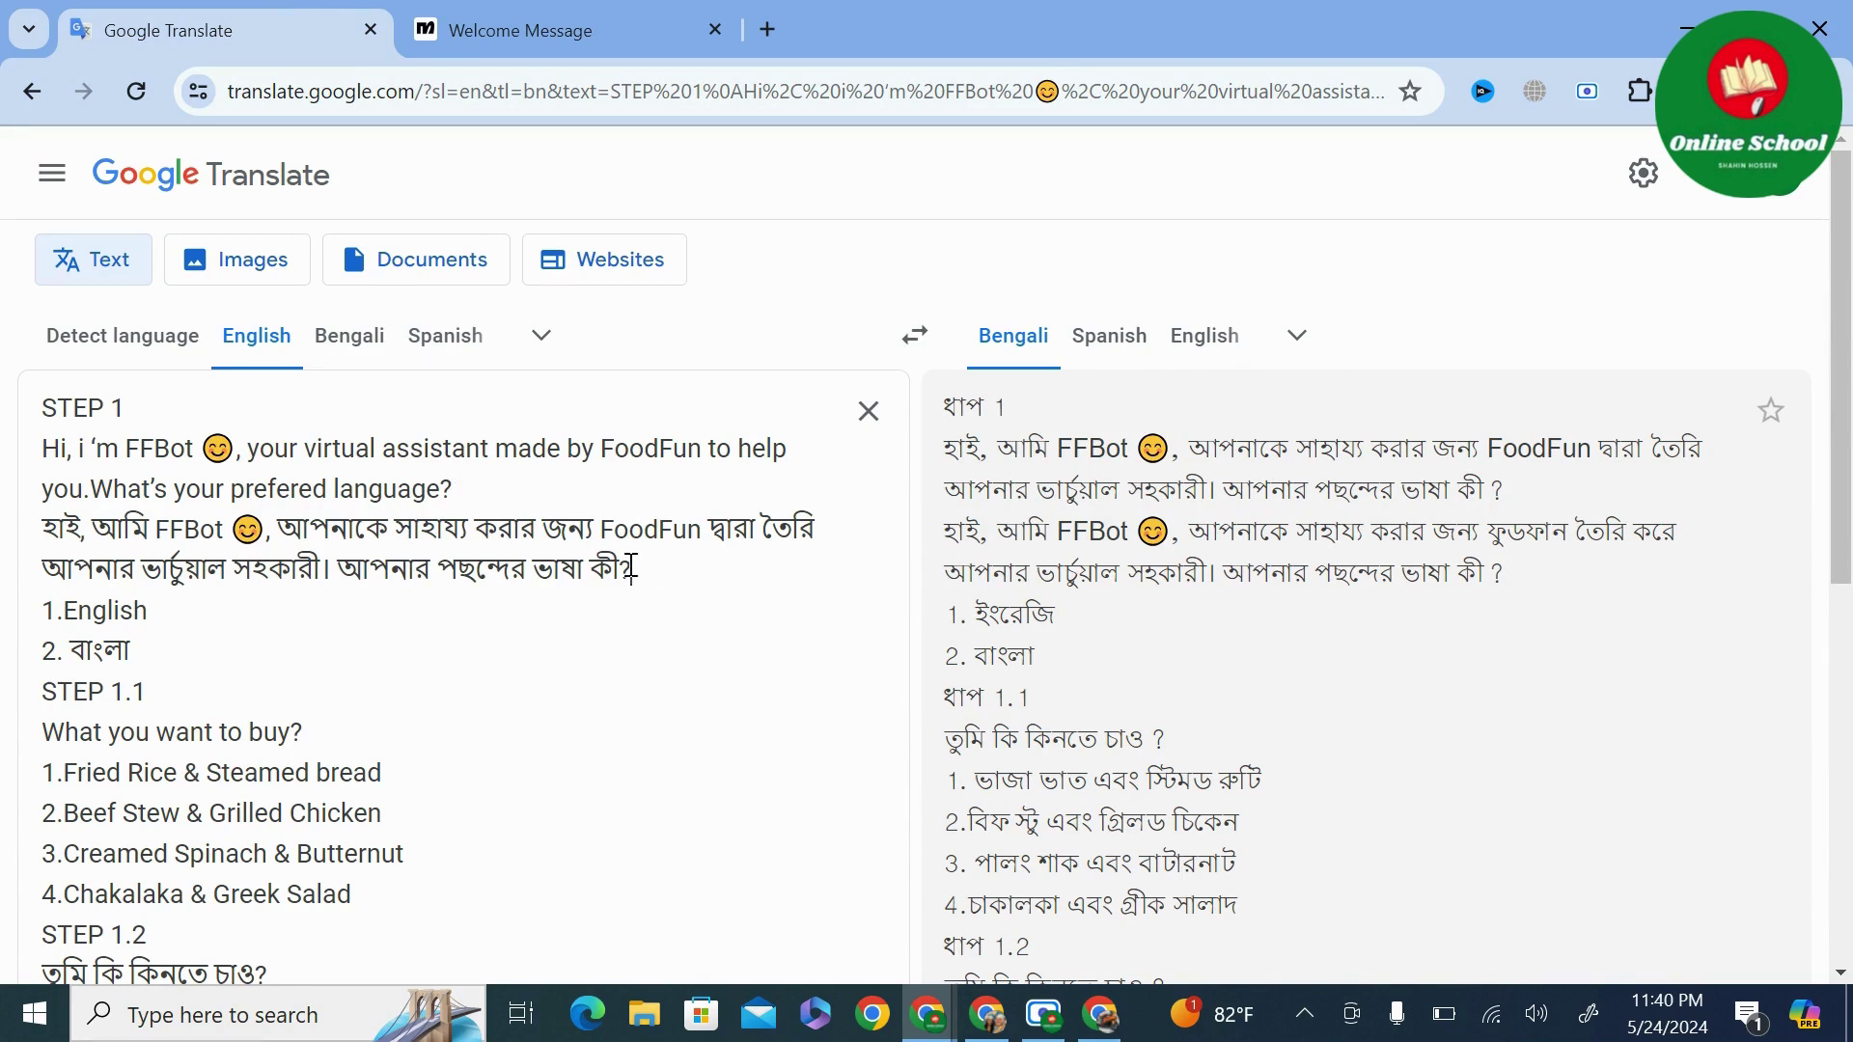
left_click_drag(655, 579, 27, 446)
key("ctrl+c")
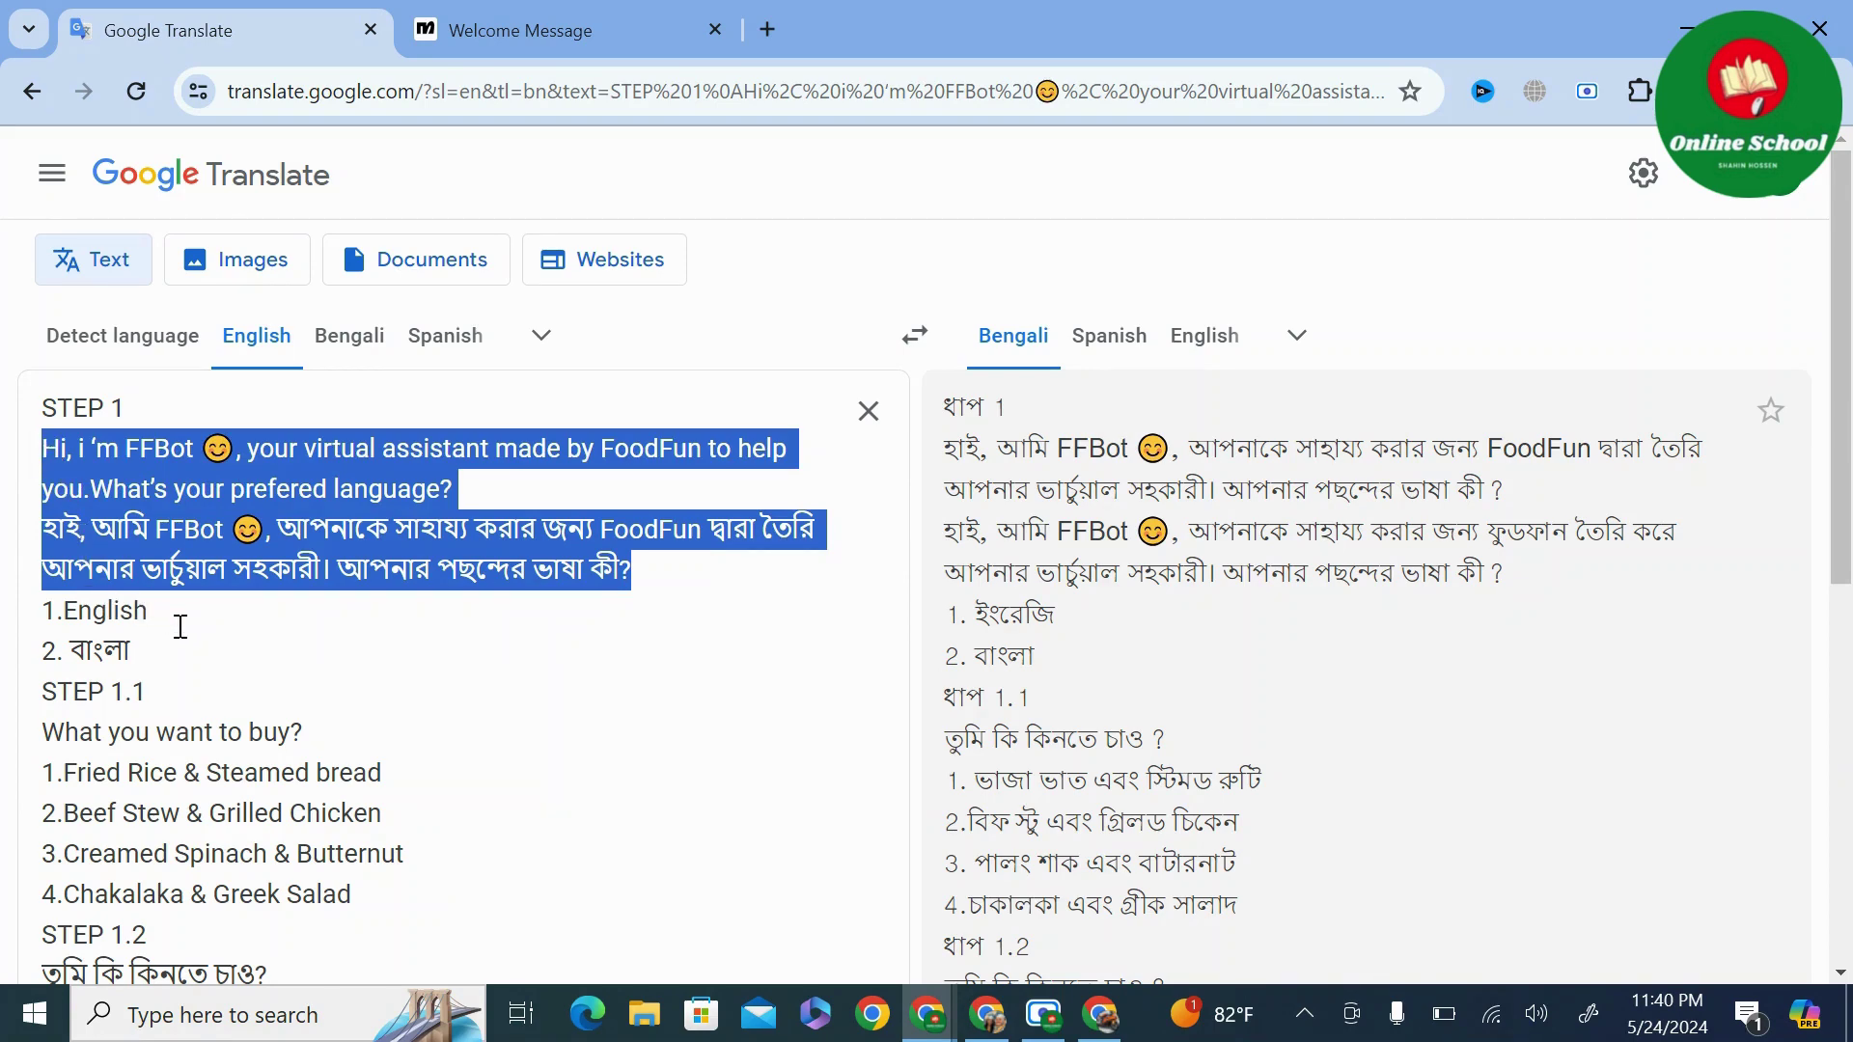
key("alt+Tab")
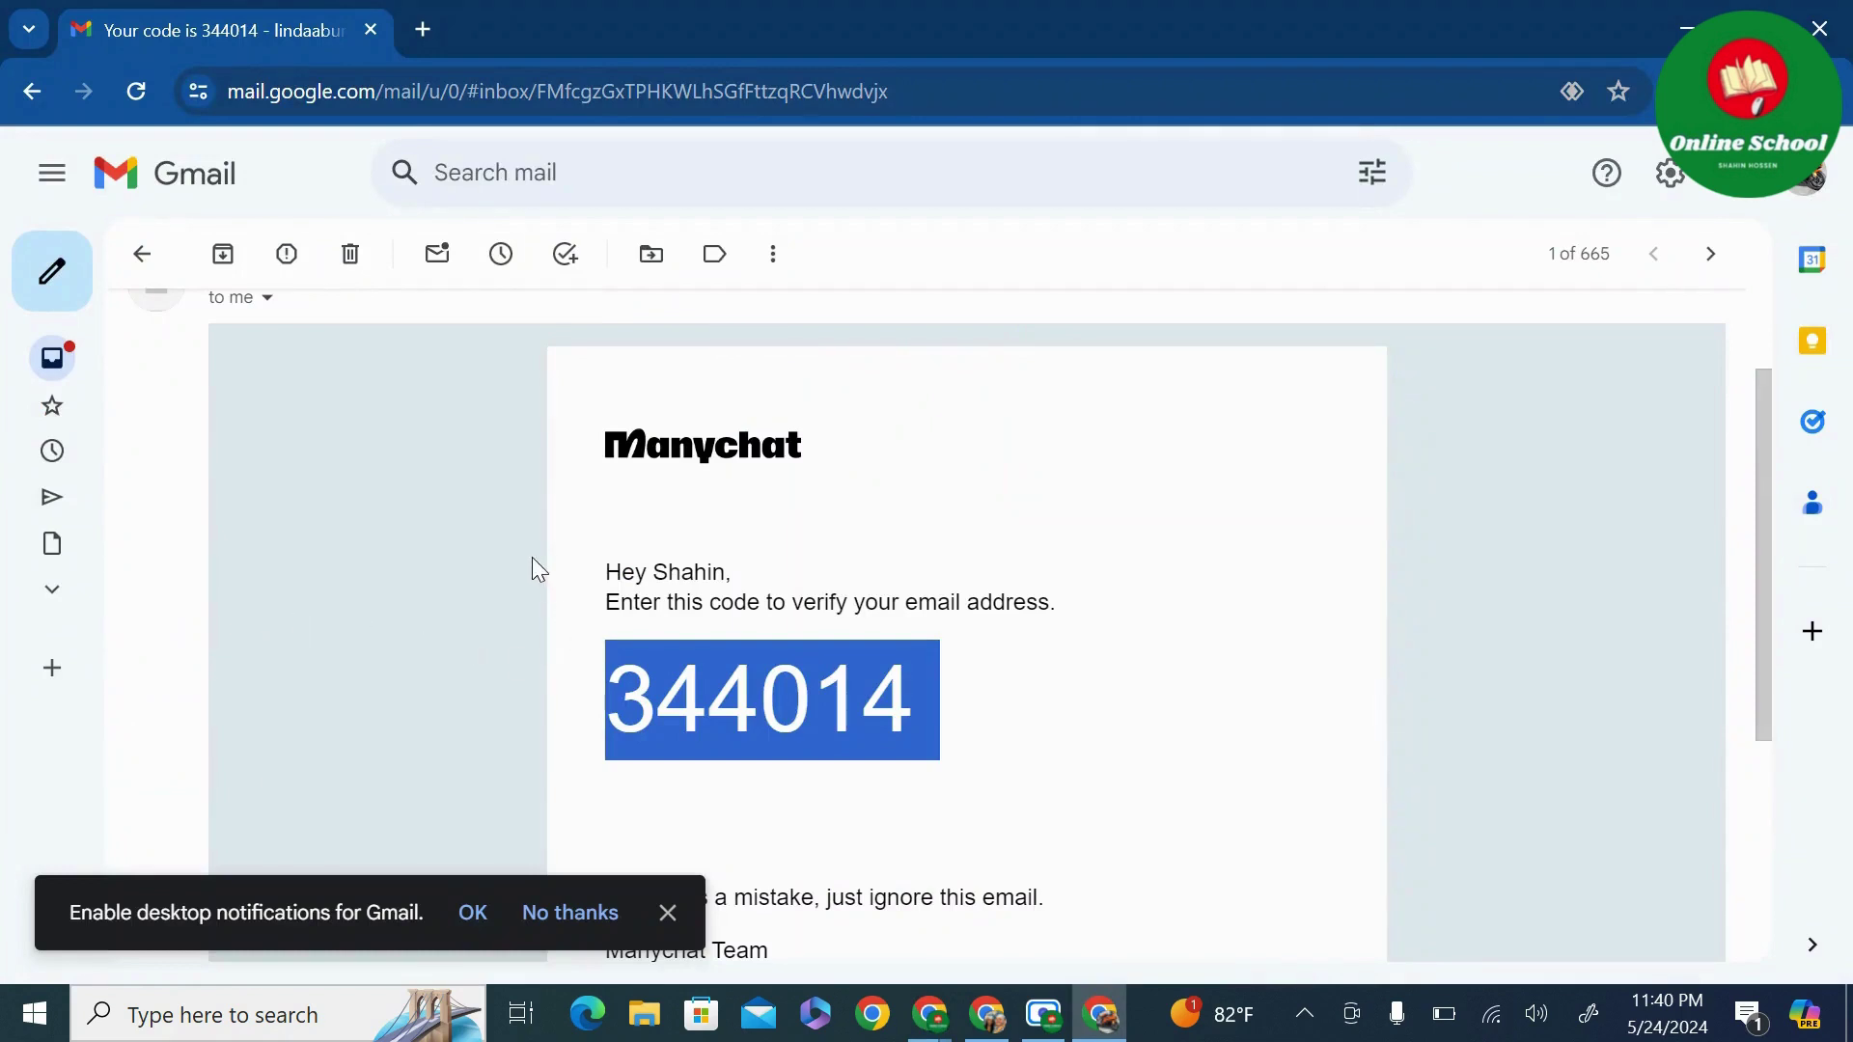
key("alt+Tab")
left_click(569, 29)
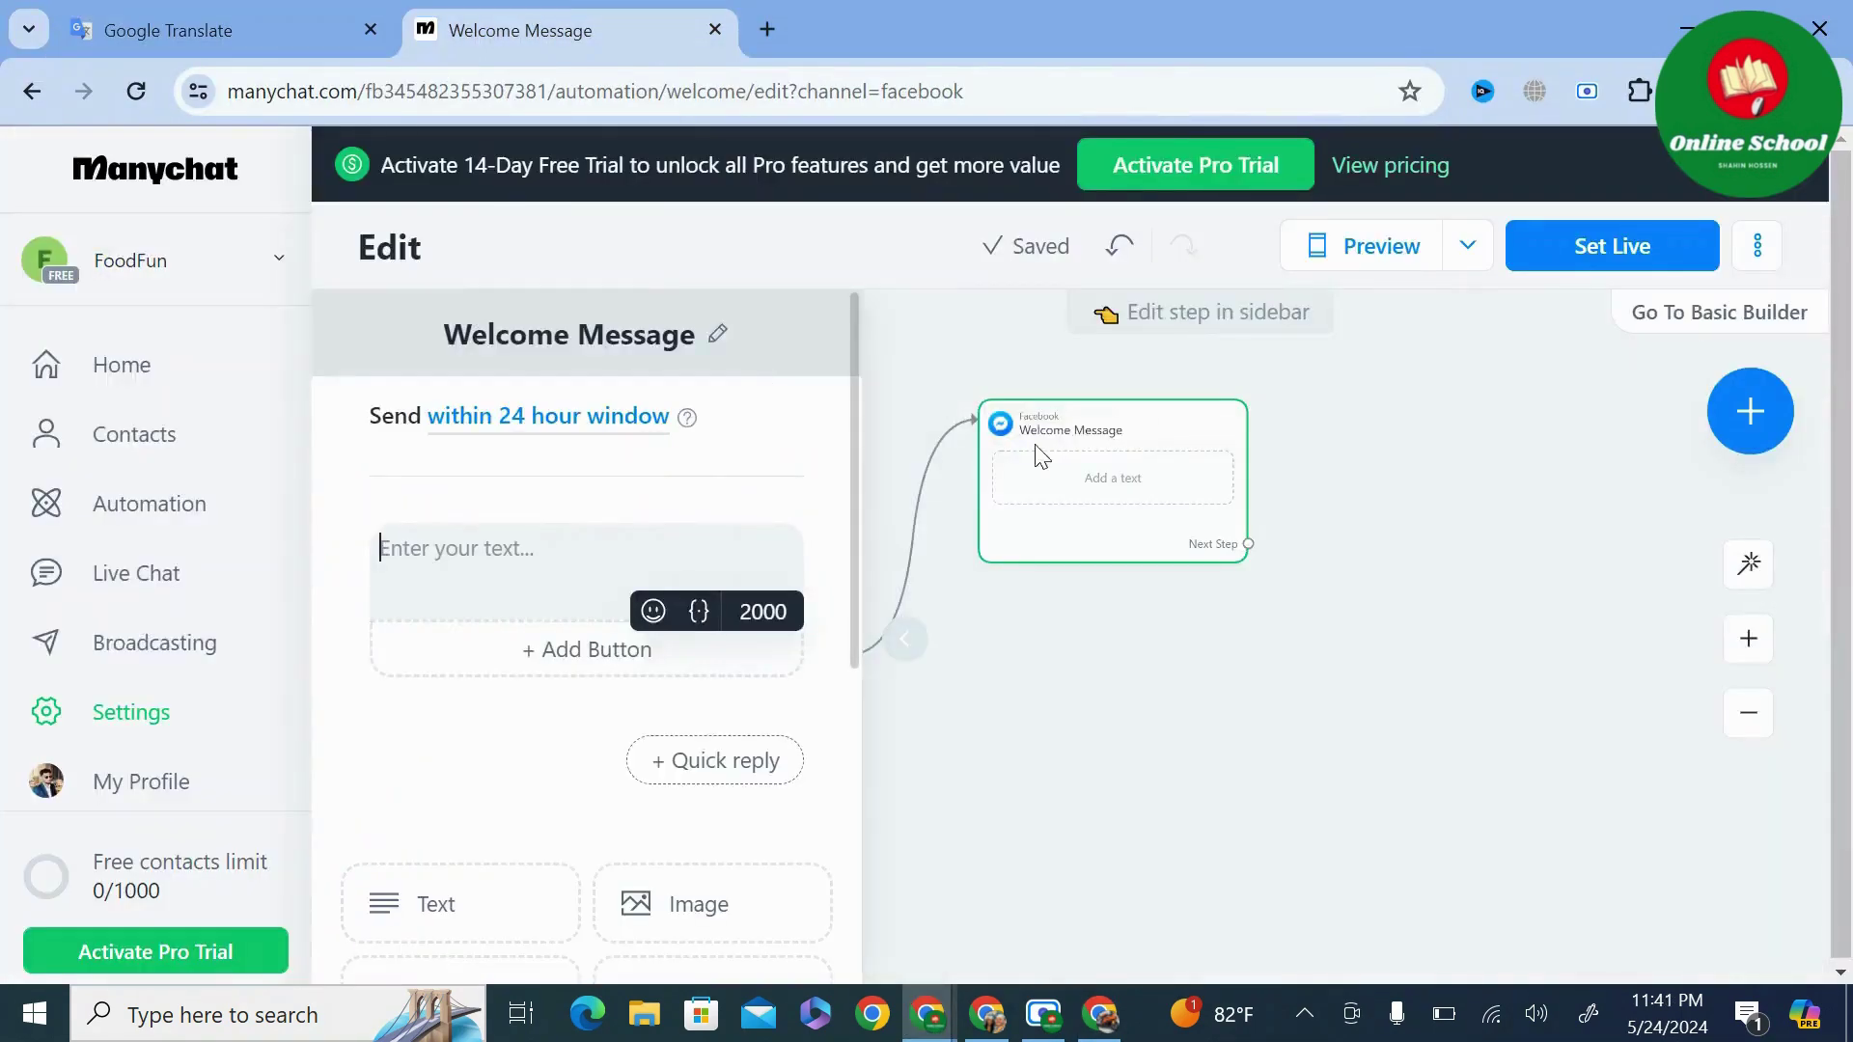
left_click(1142, 485)
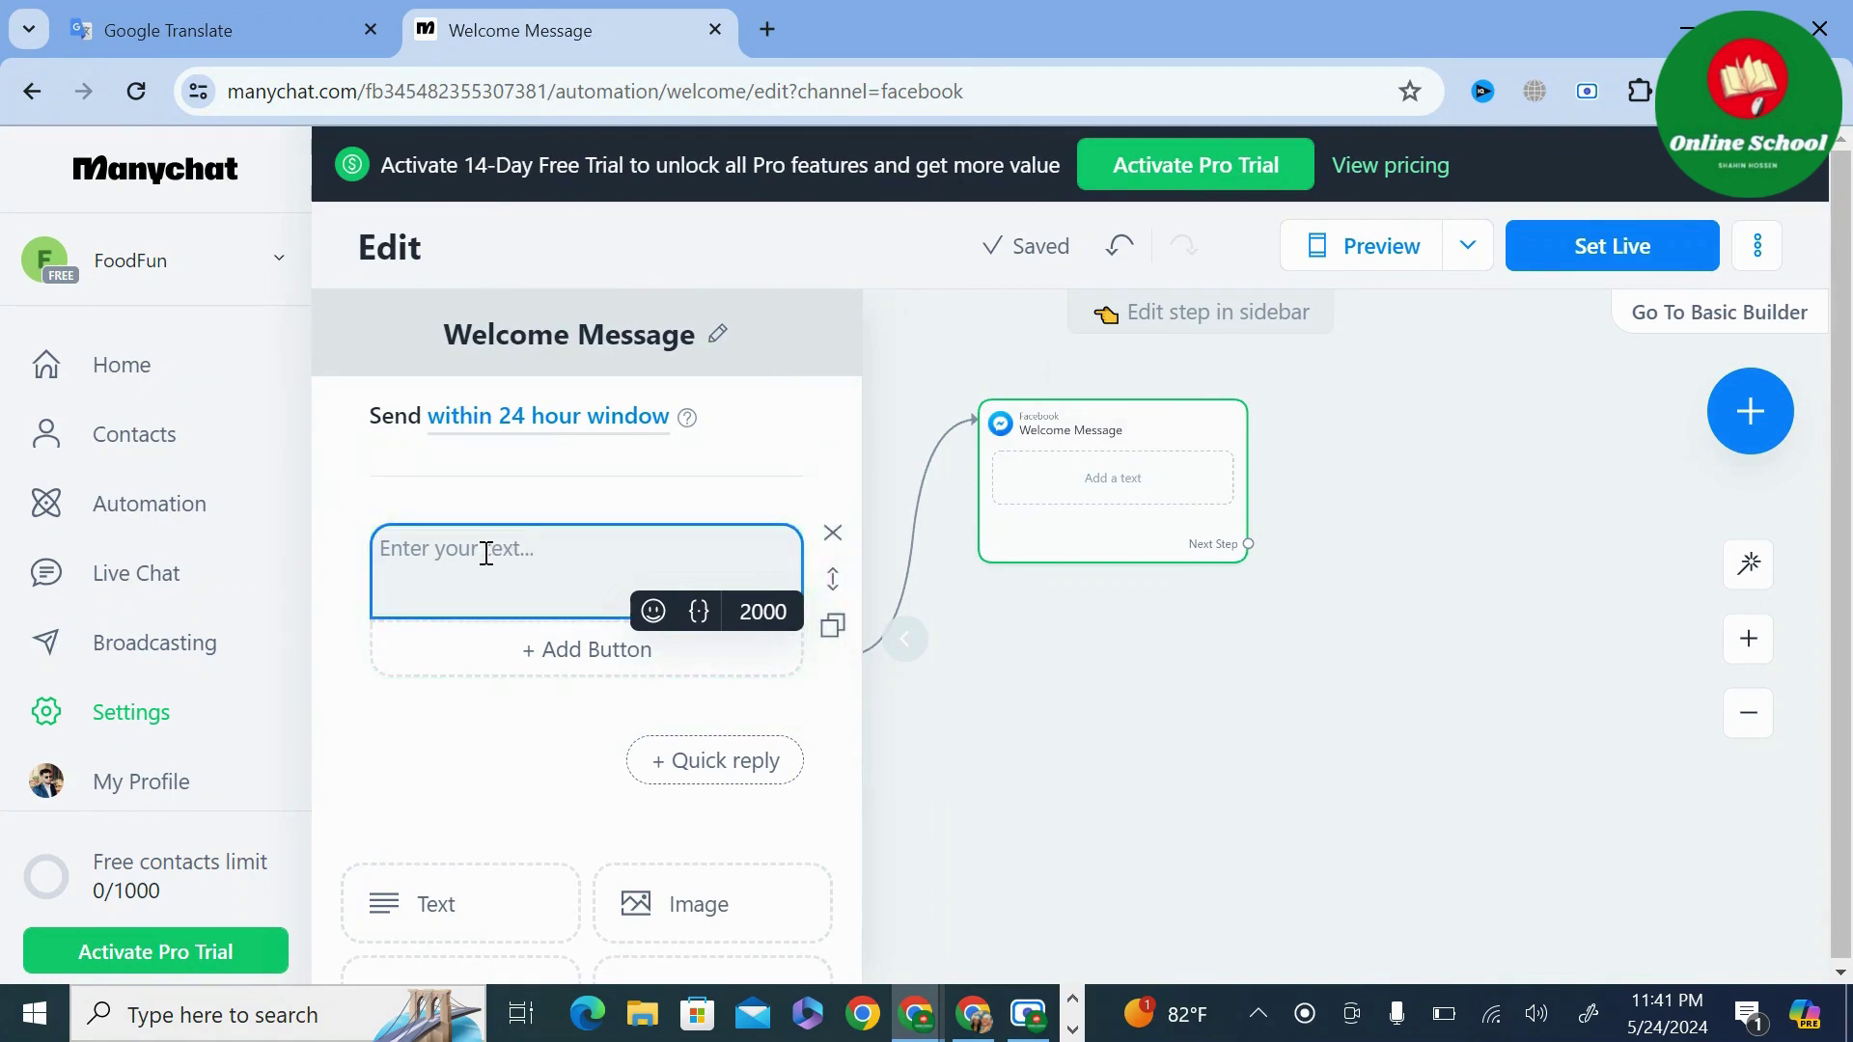
key("ctrl+v")
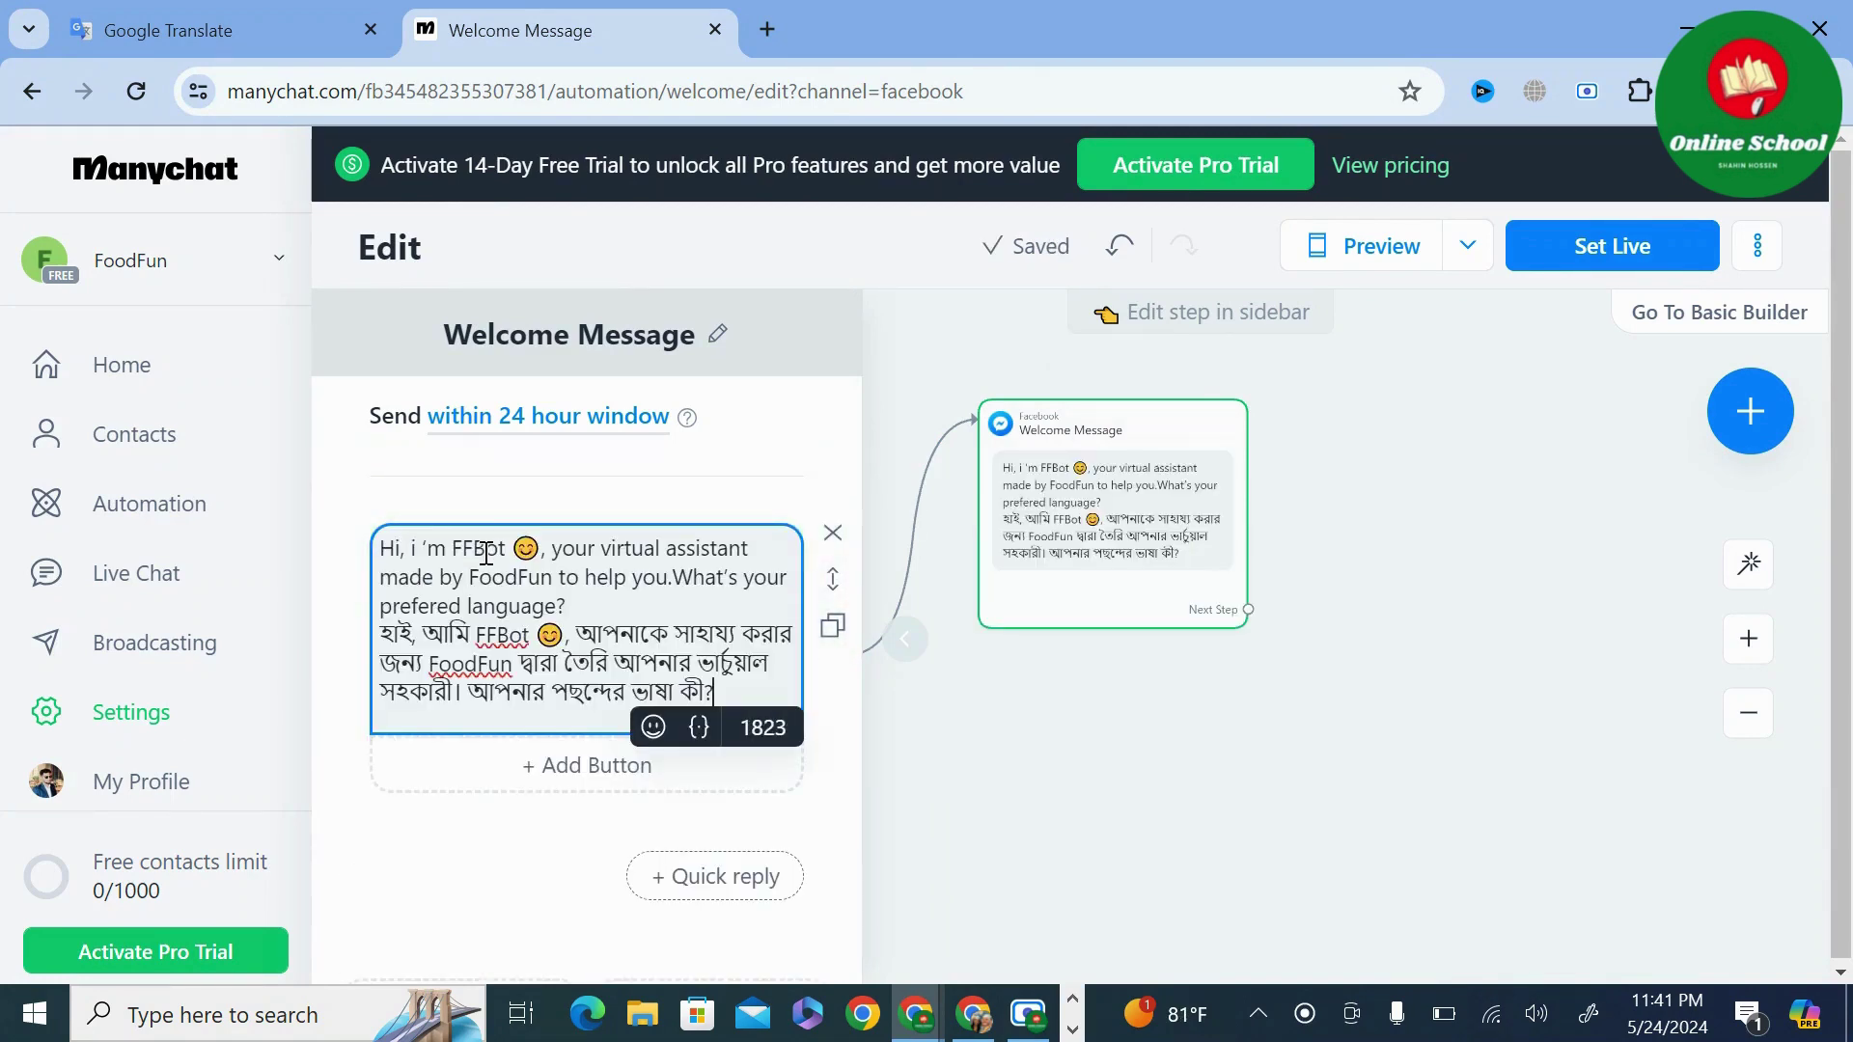
Add a button below the welcome text and title it "1.English", copied from the text in Google Translate.
scroll(492, 630, "down", 1)
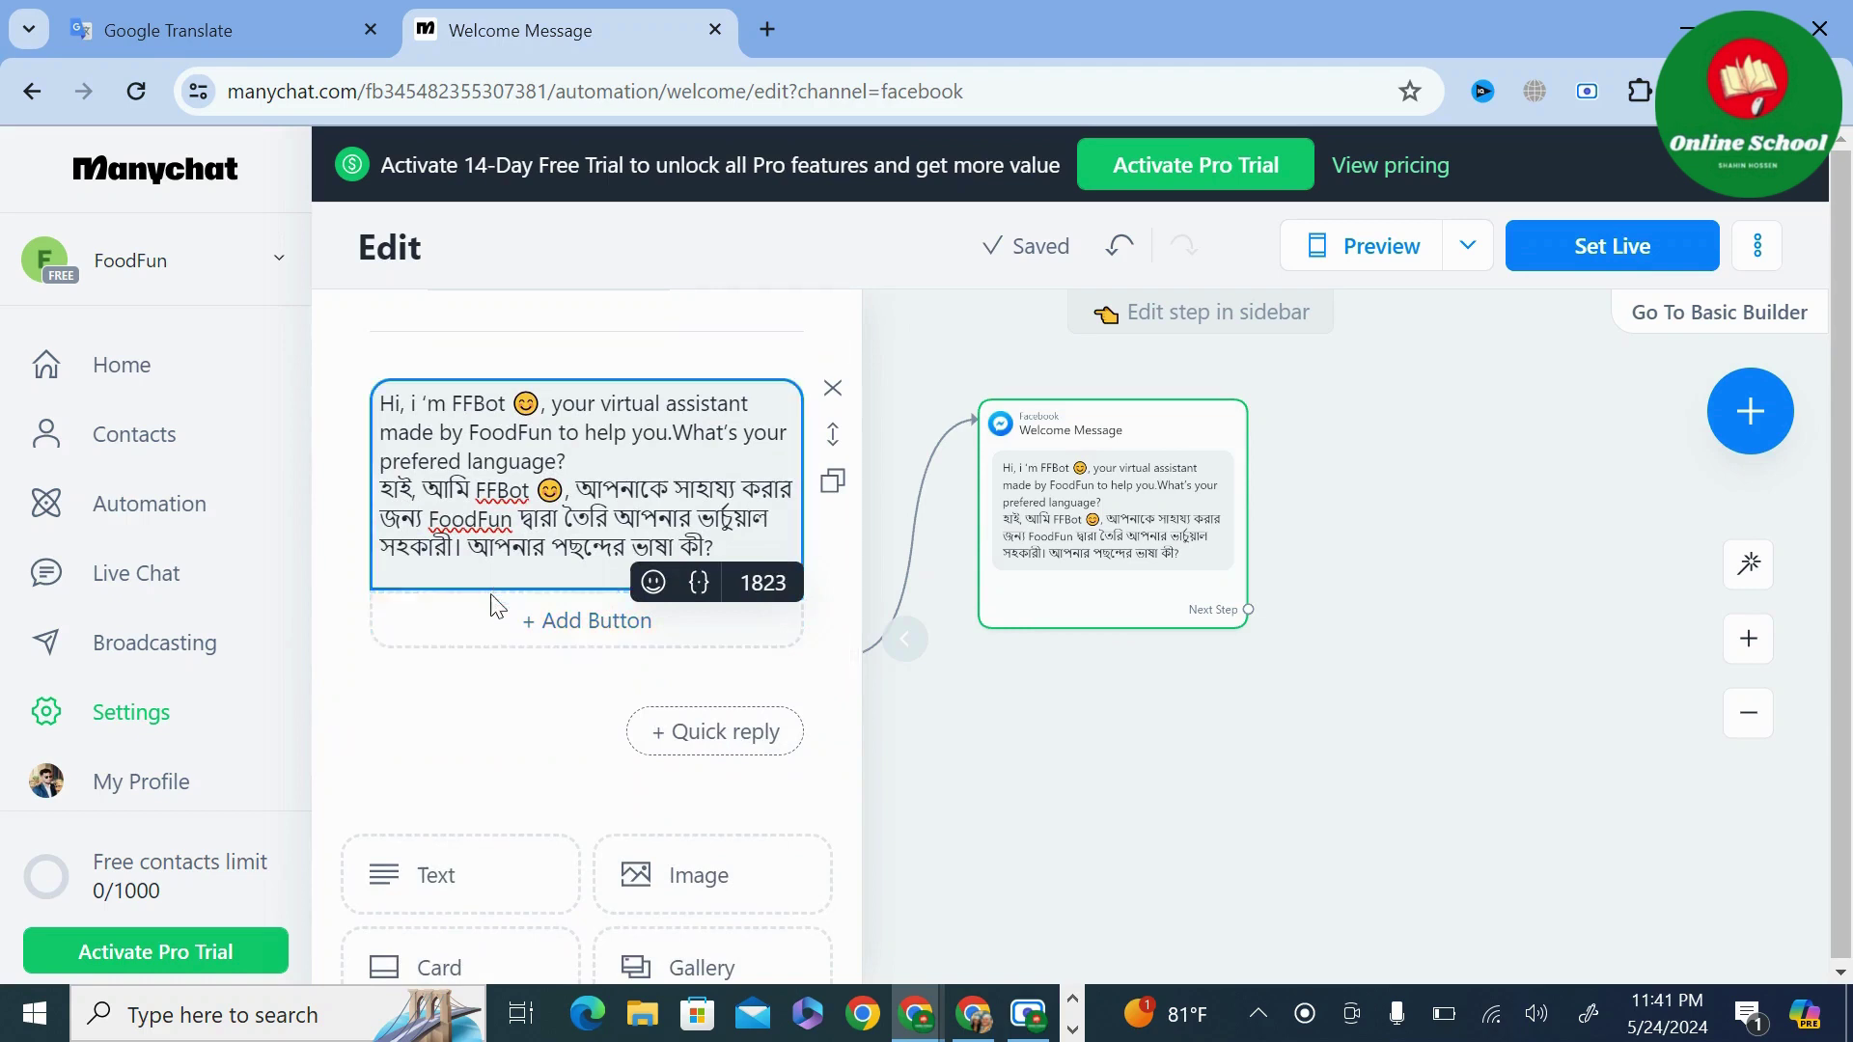
left_click(569, 632)
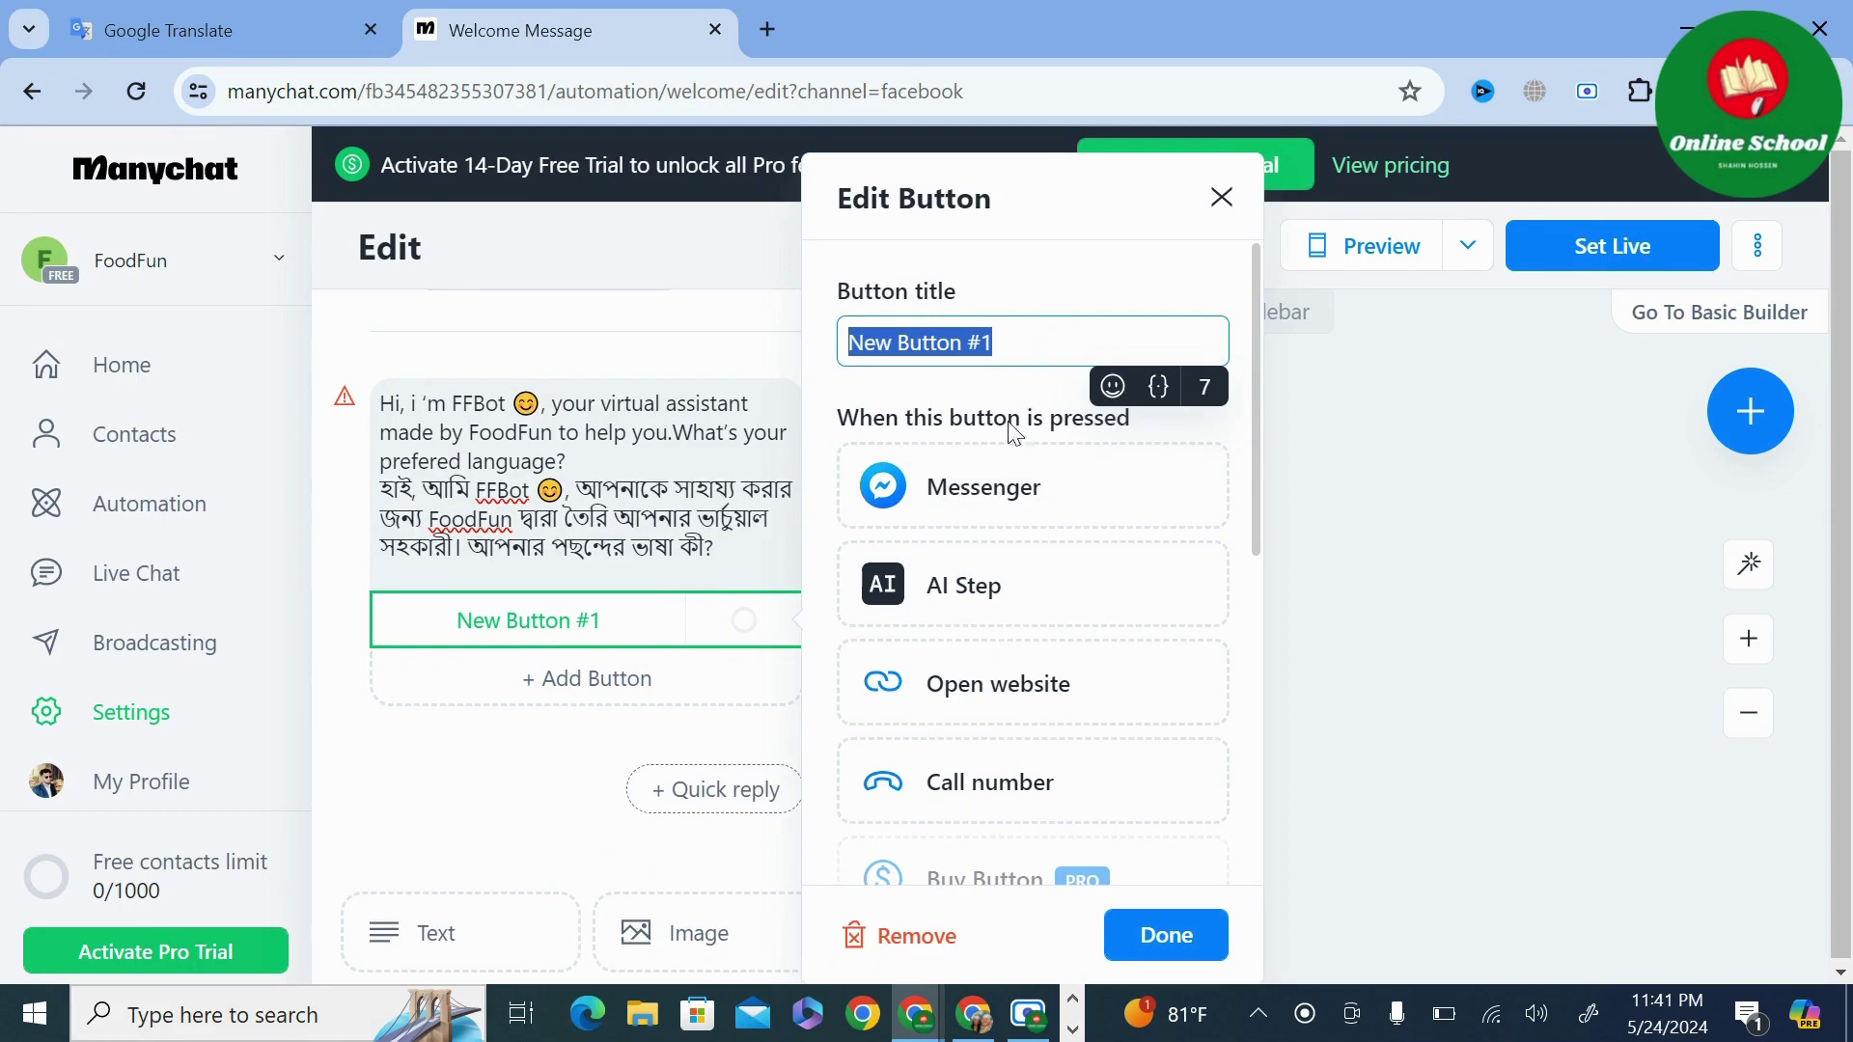
left_click(208, 31)
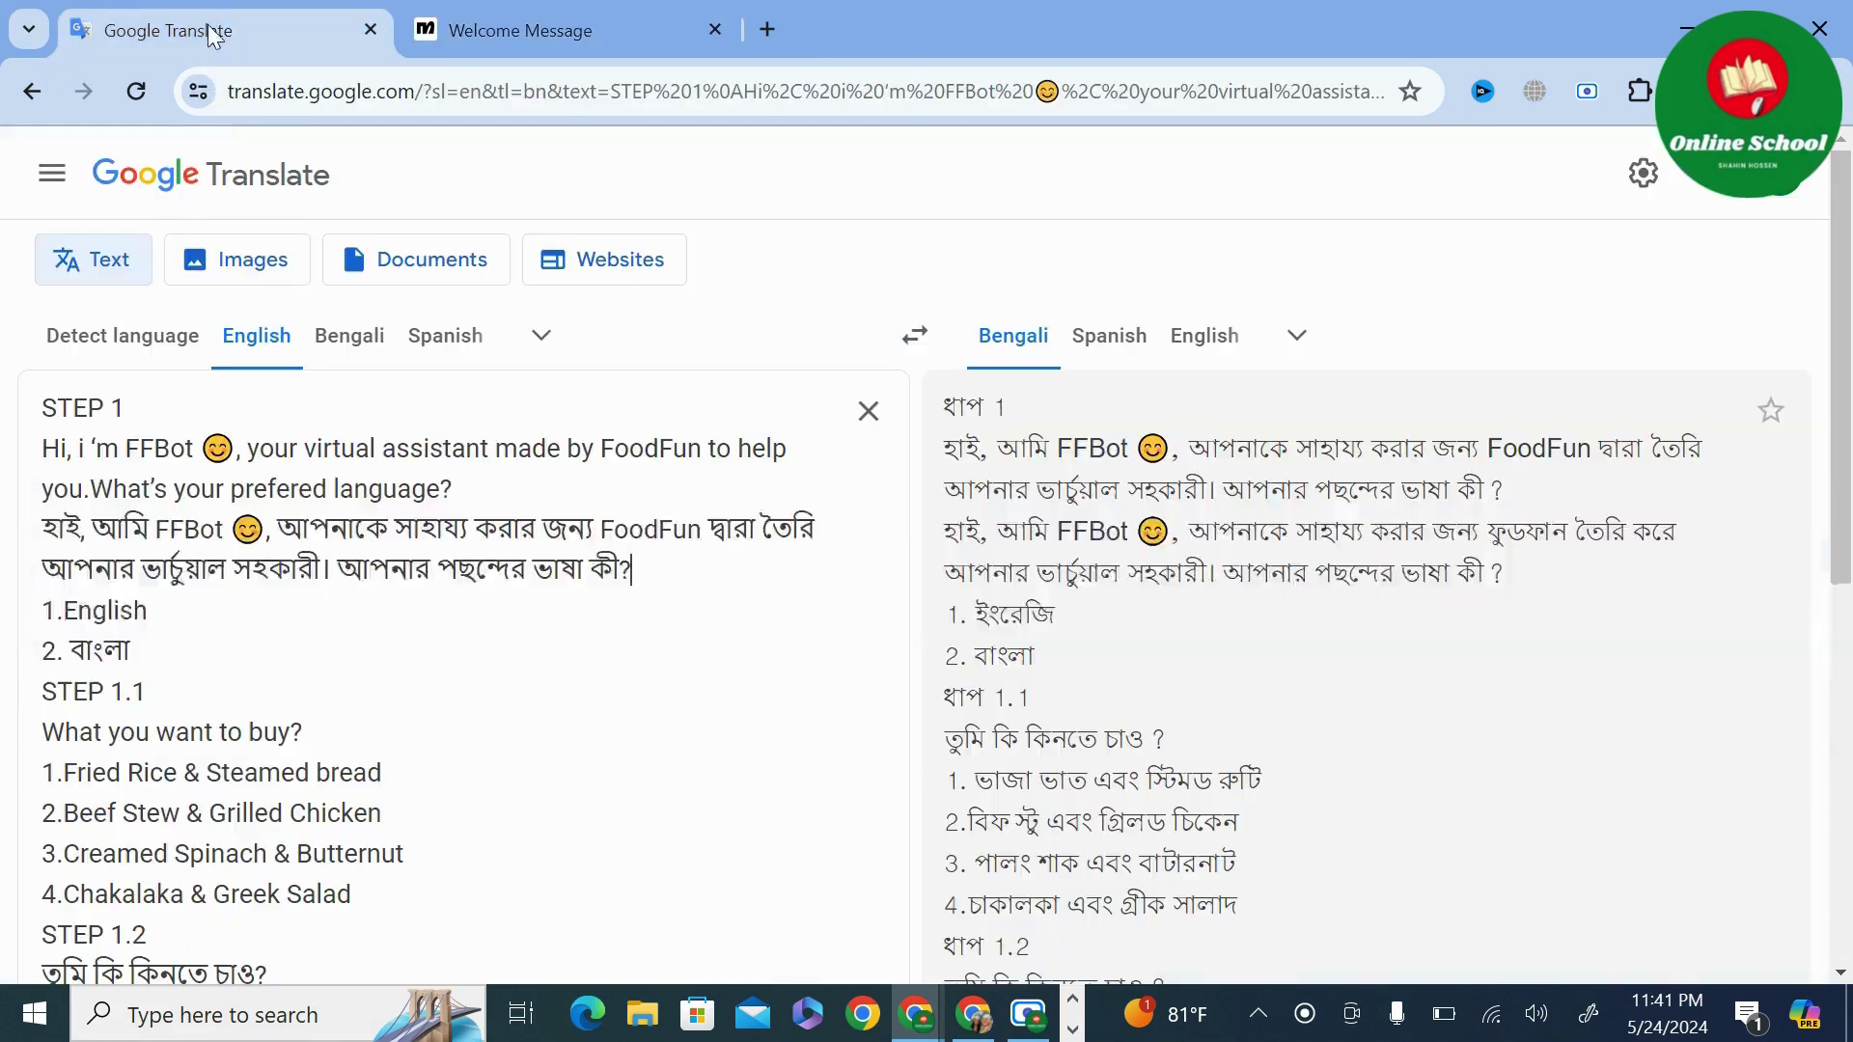
left_click_drag(158, 608, 50, 608)
key("ctrl+c")
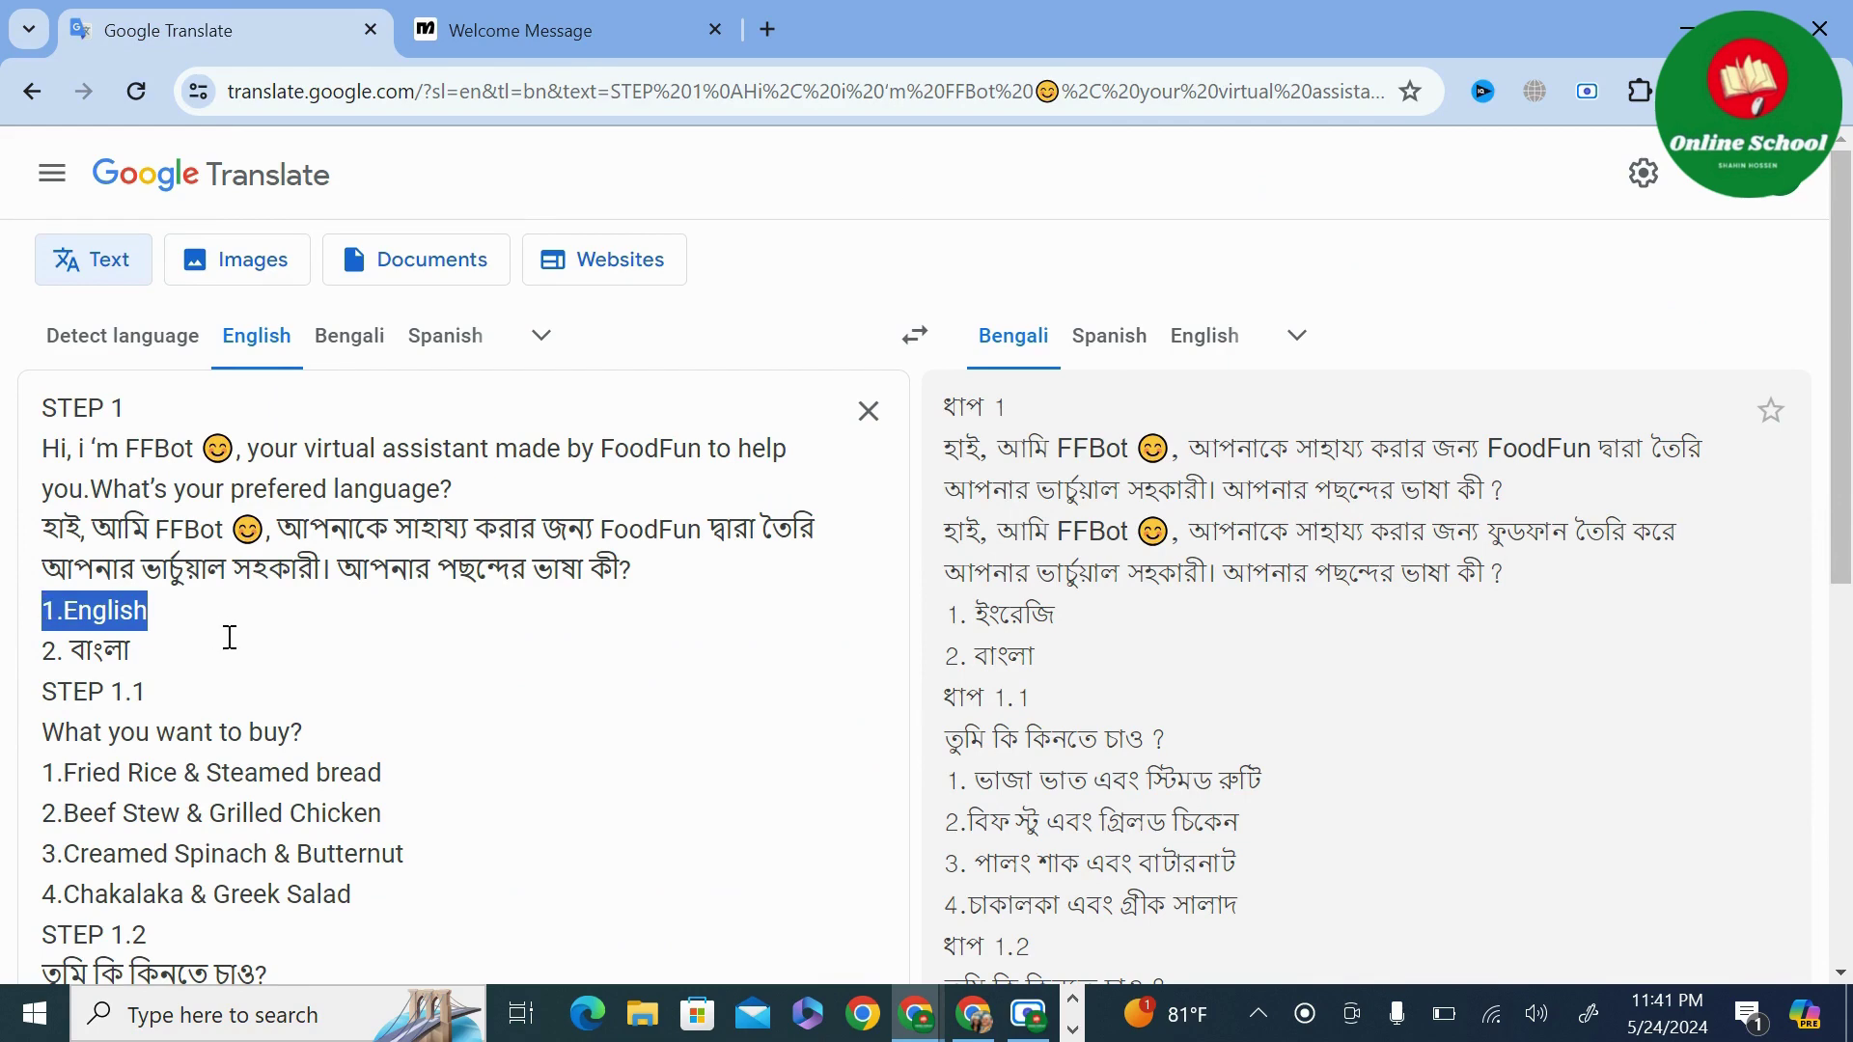
left_click(434, 44)
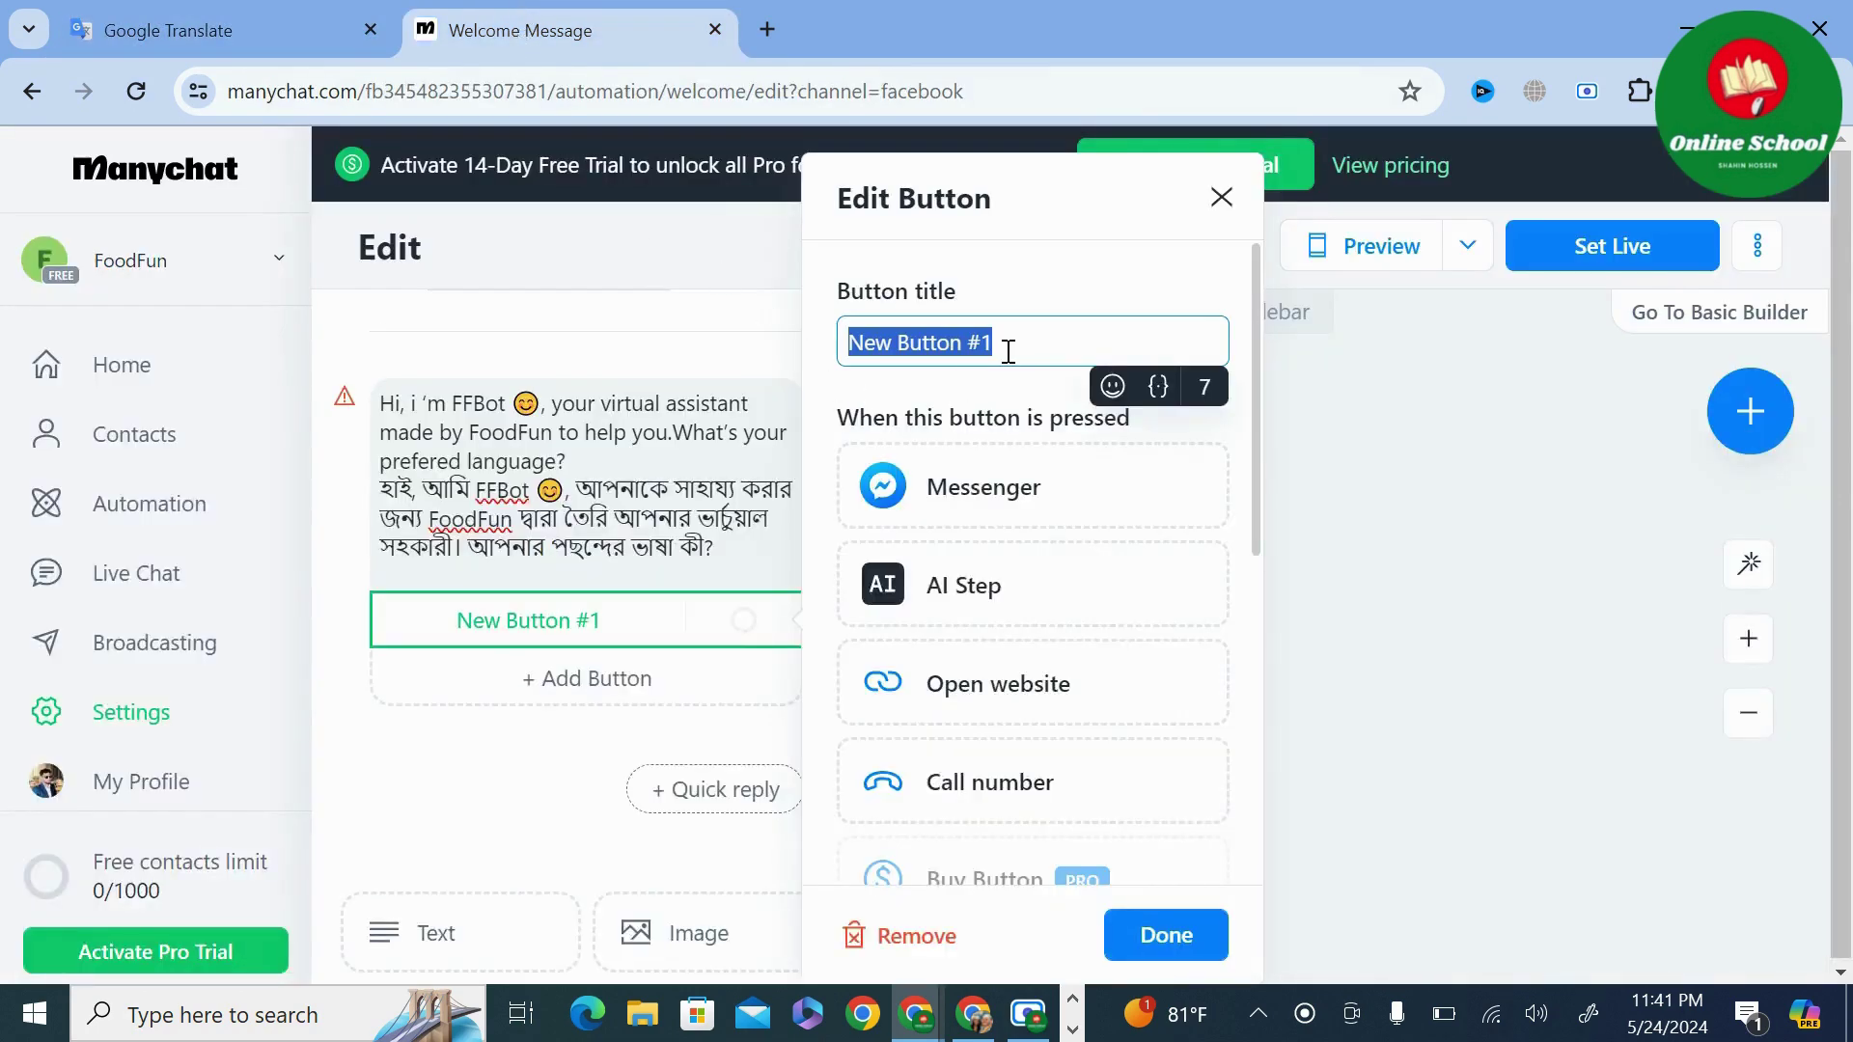
key("ctrl+v")
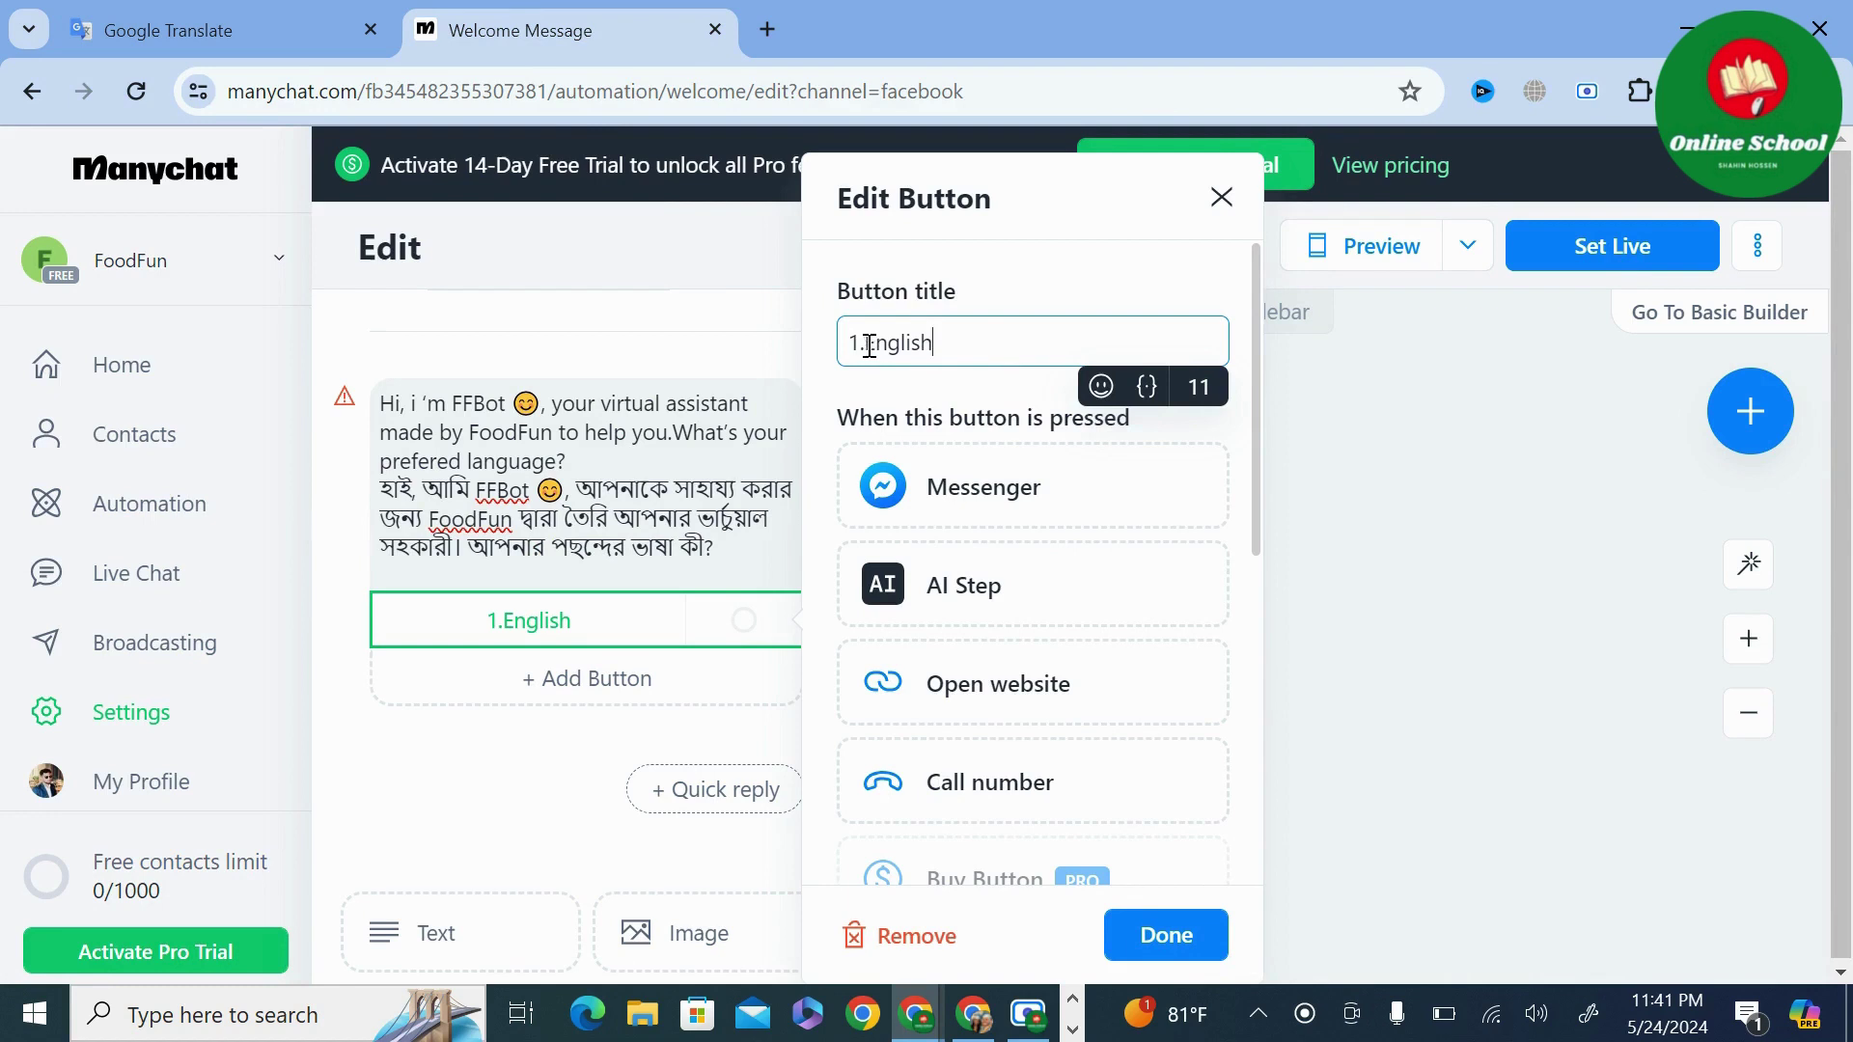
Shorten the new button's title to "English" and link it to a new Messenger message.
left_click(869, 346)
key("BackSpace")
key("BackSpace")
left_click(934, 344)
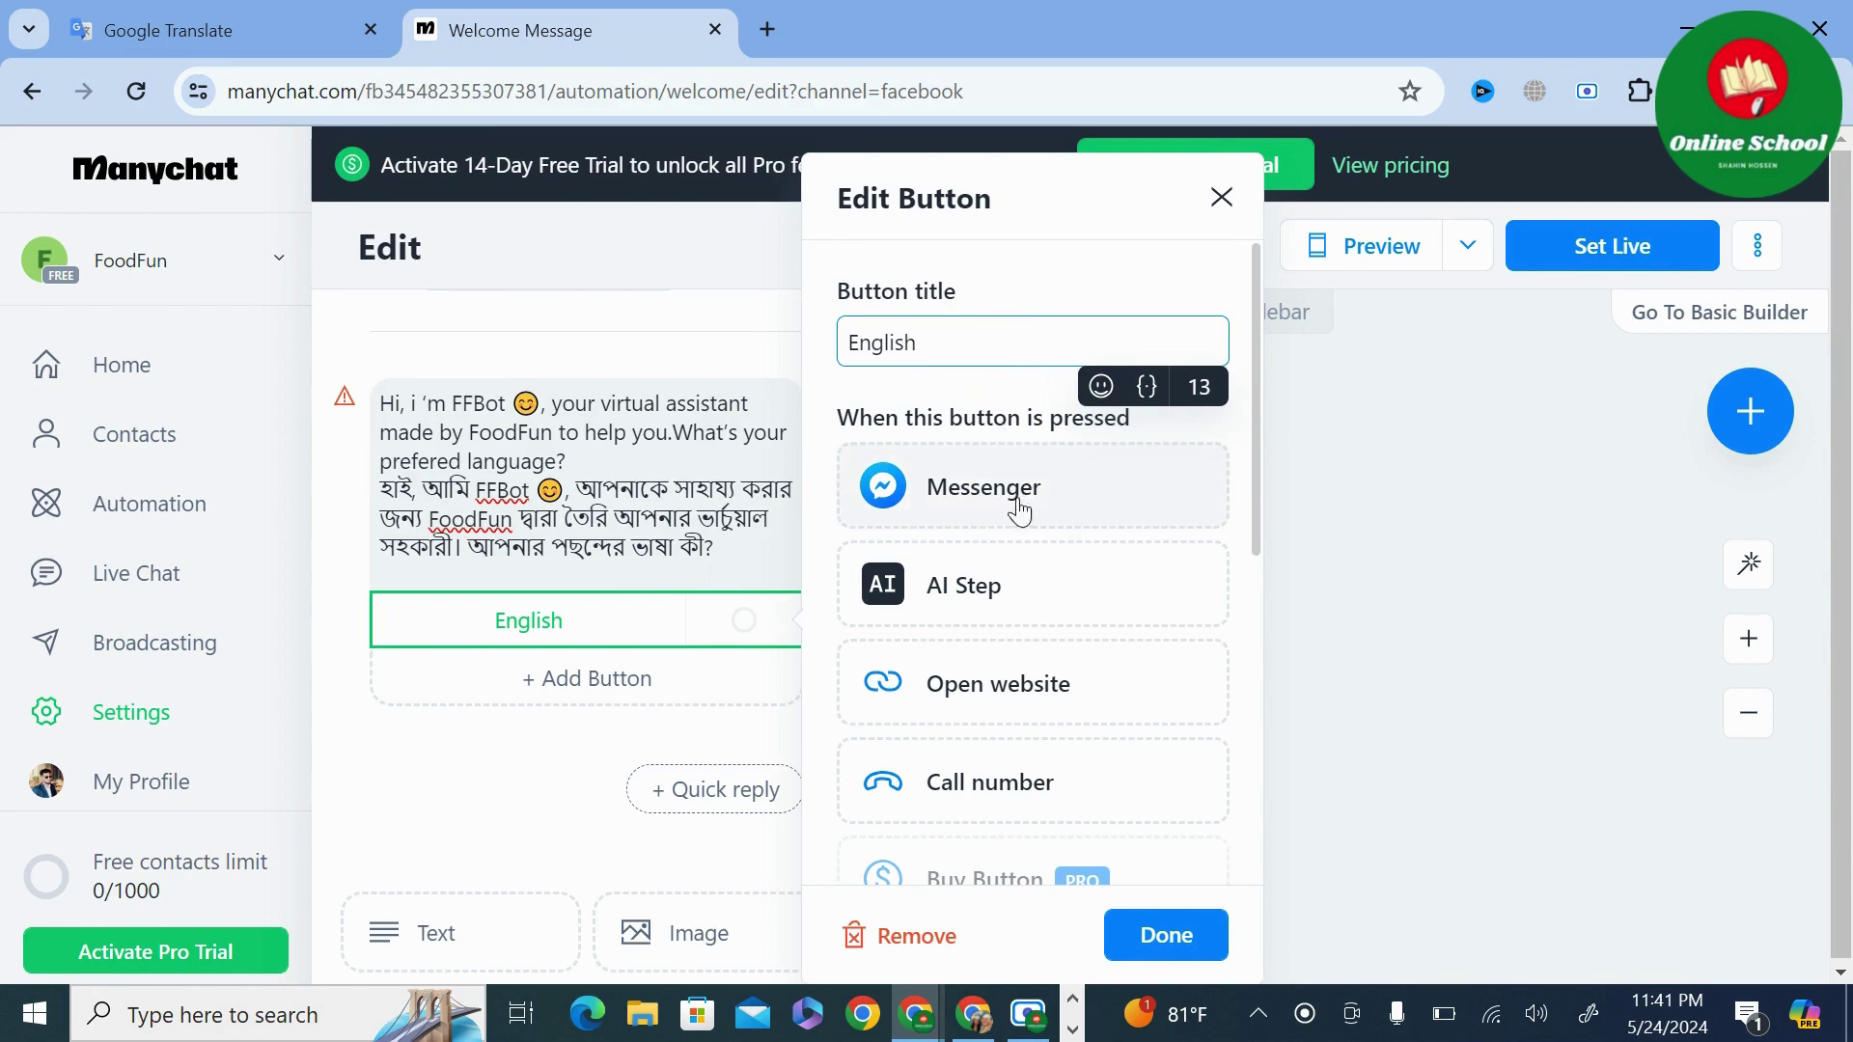
left_click(1065, 499)
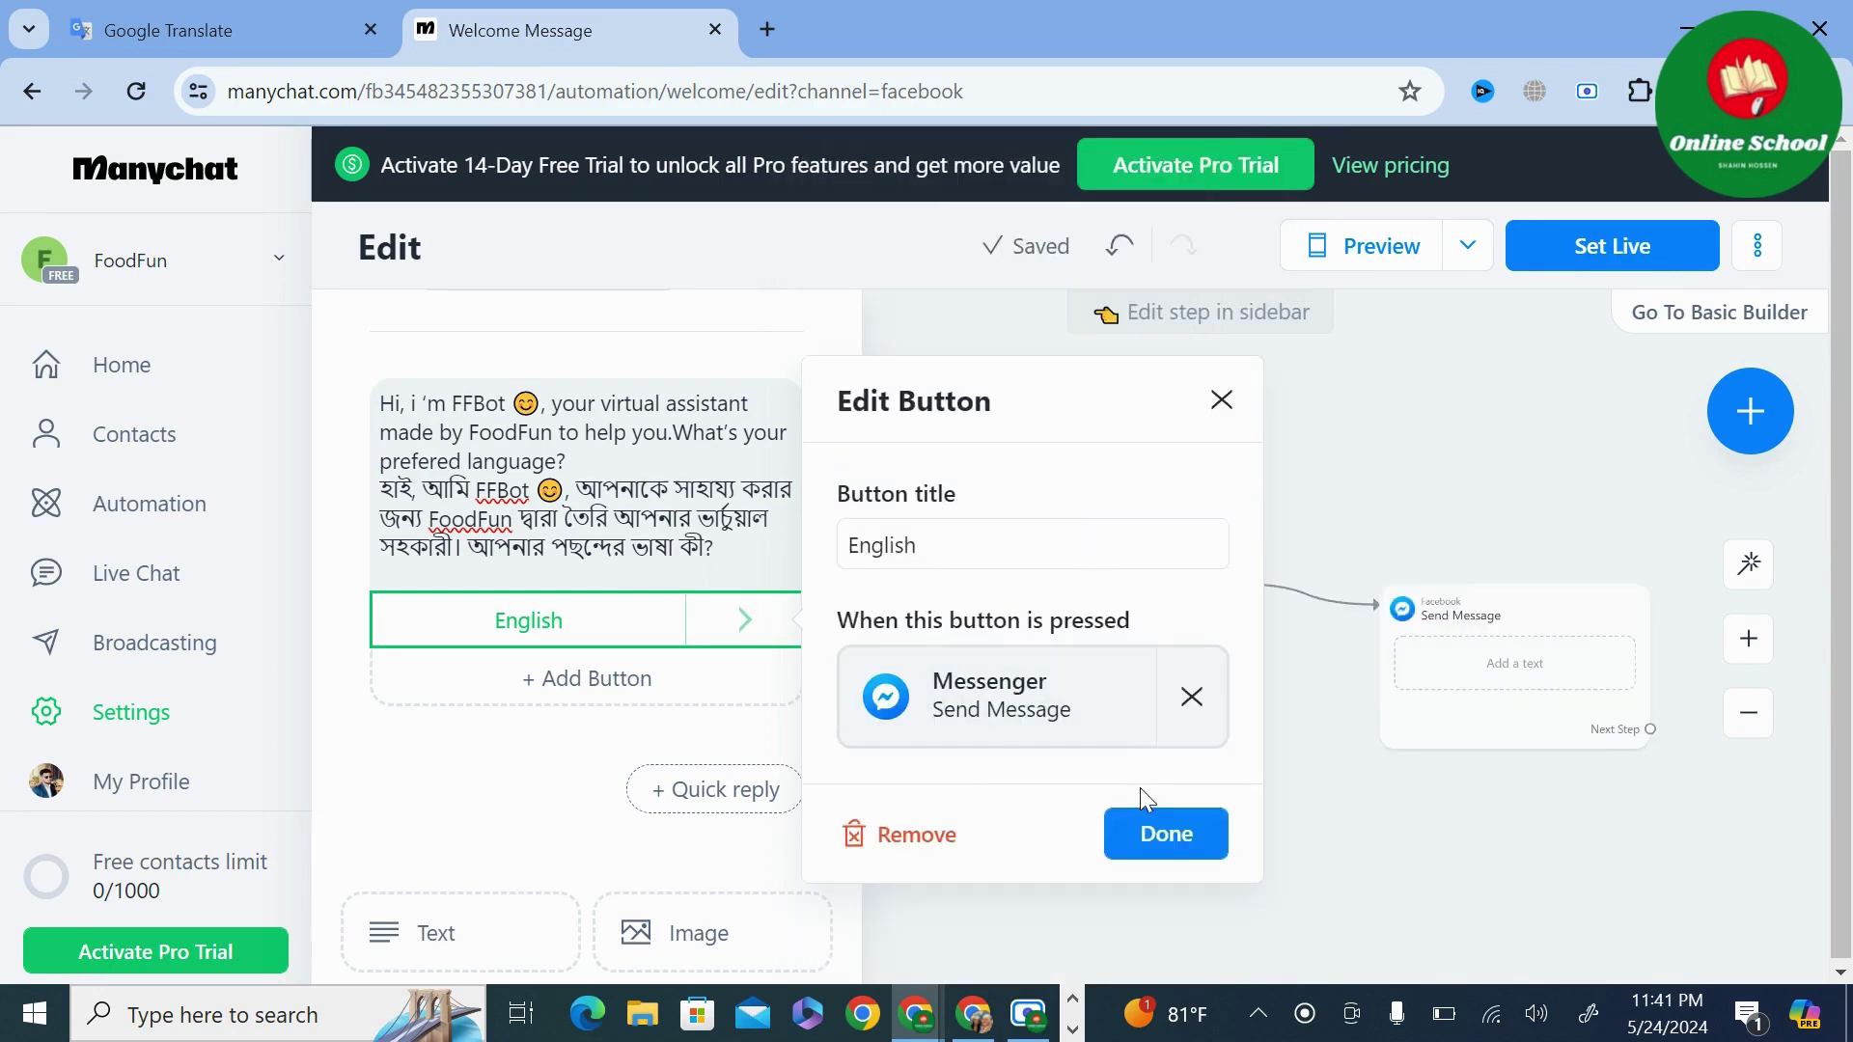
left_click(1139, 836)
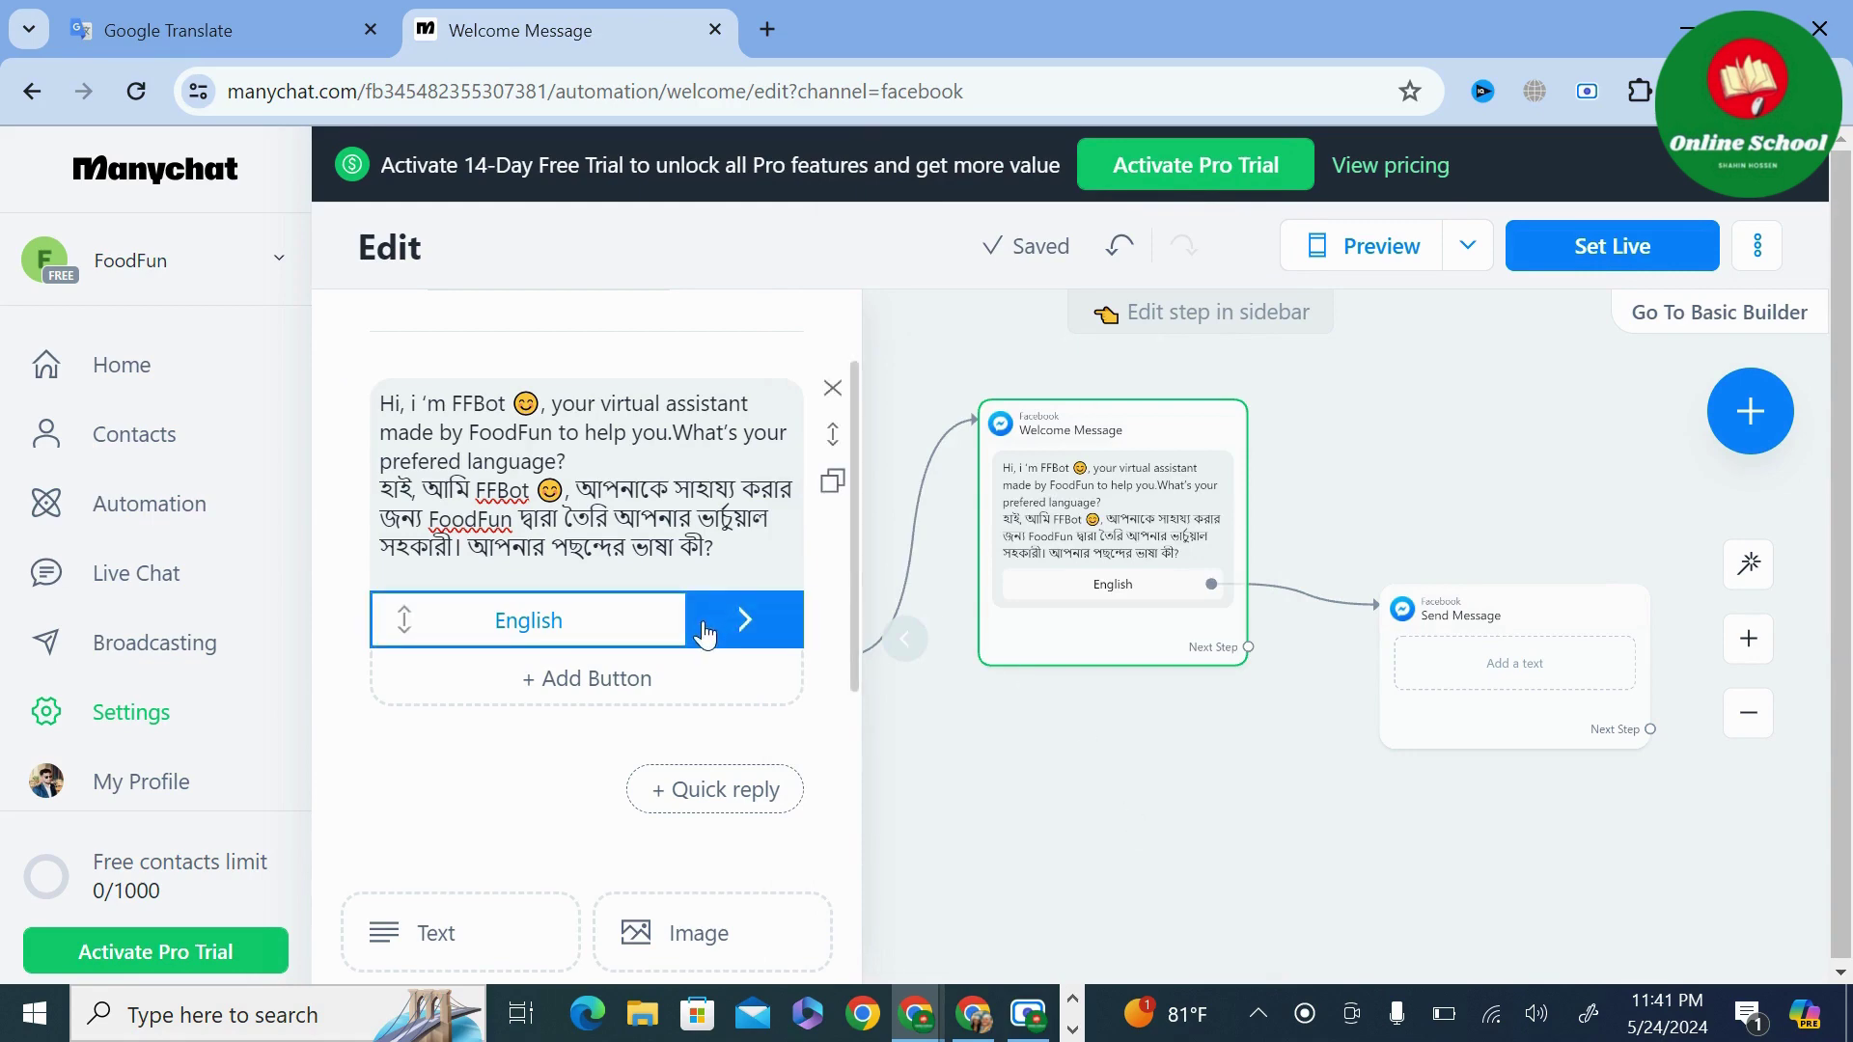
Add a second button titled "বাংলা", copied from the text in Google Translate, and link it to a new Messenger message.
left_click(619, 680)
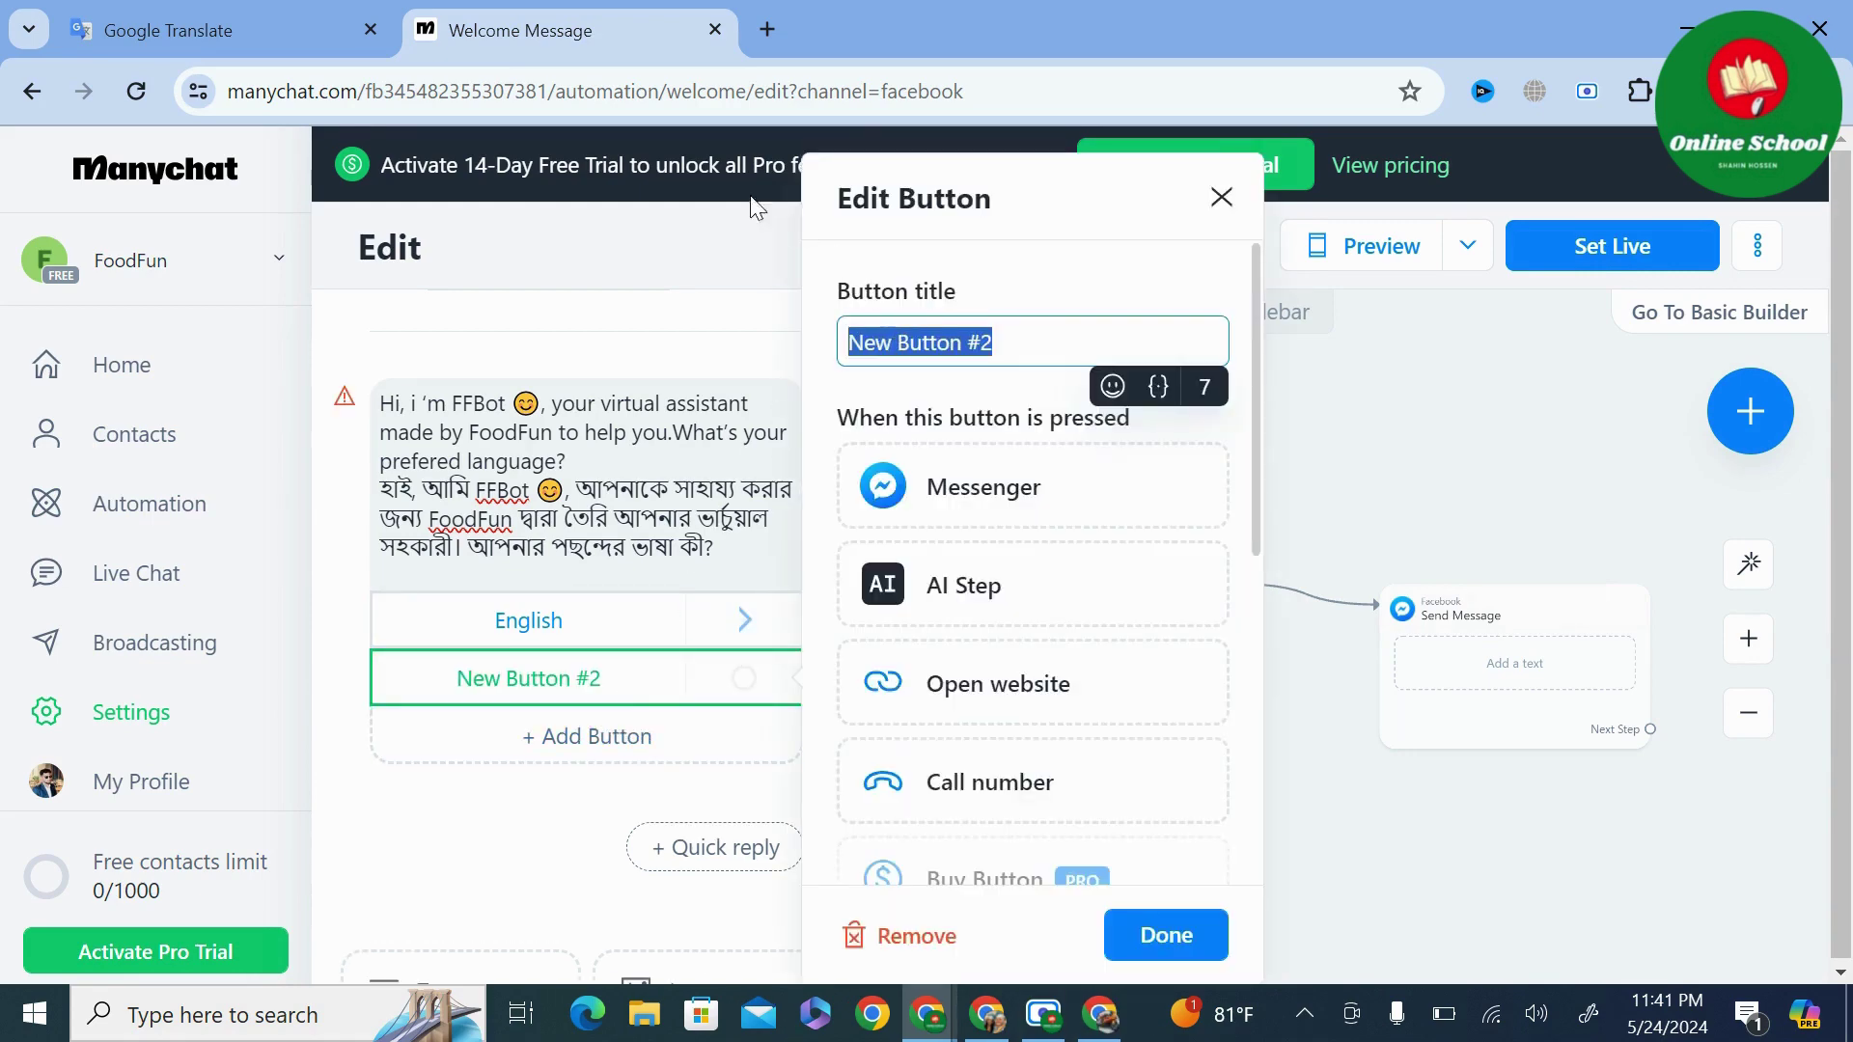
left_click(258, 42)
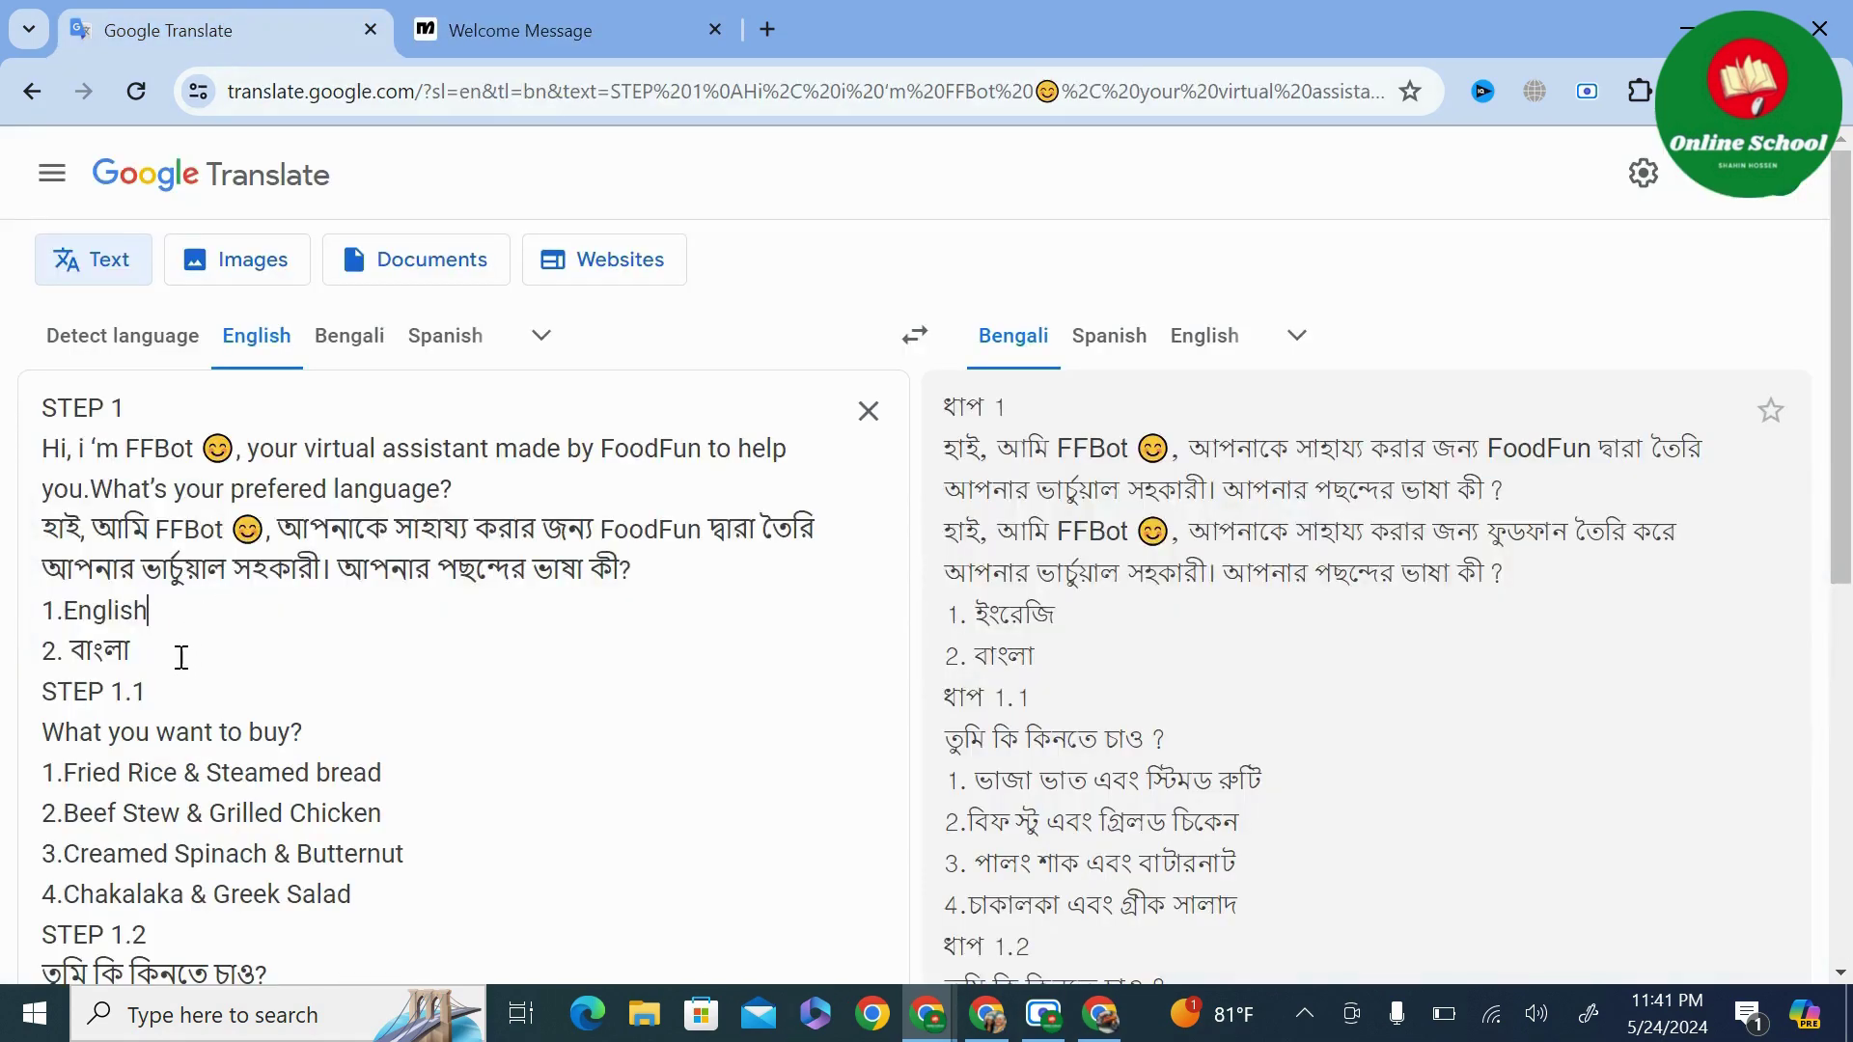
left_click_drag(144, 648, 88, 642)
key("ctrl+c")
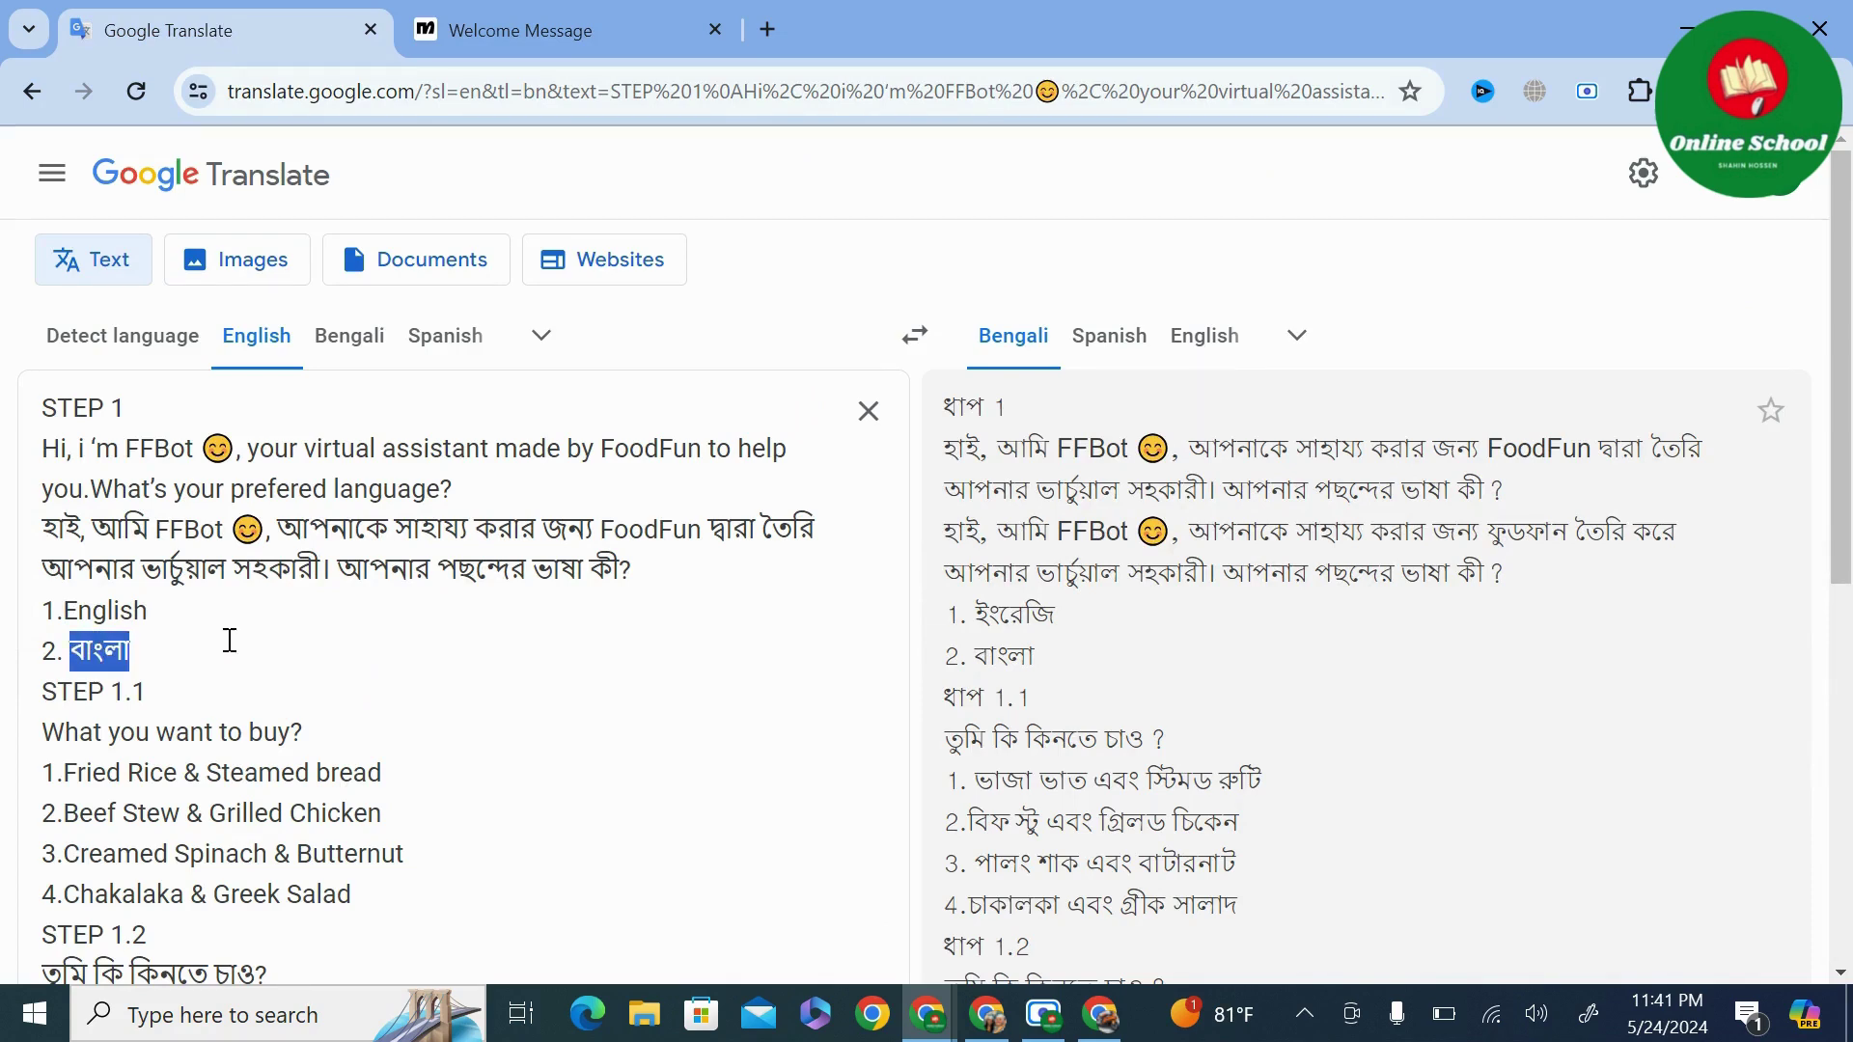
left_click(541, 30)
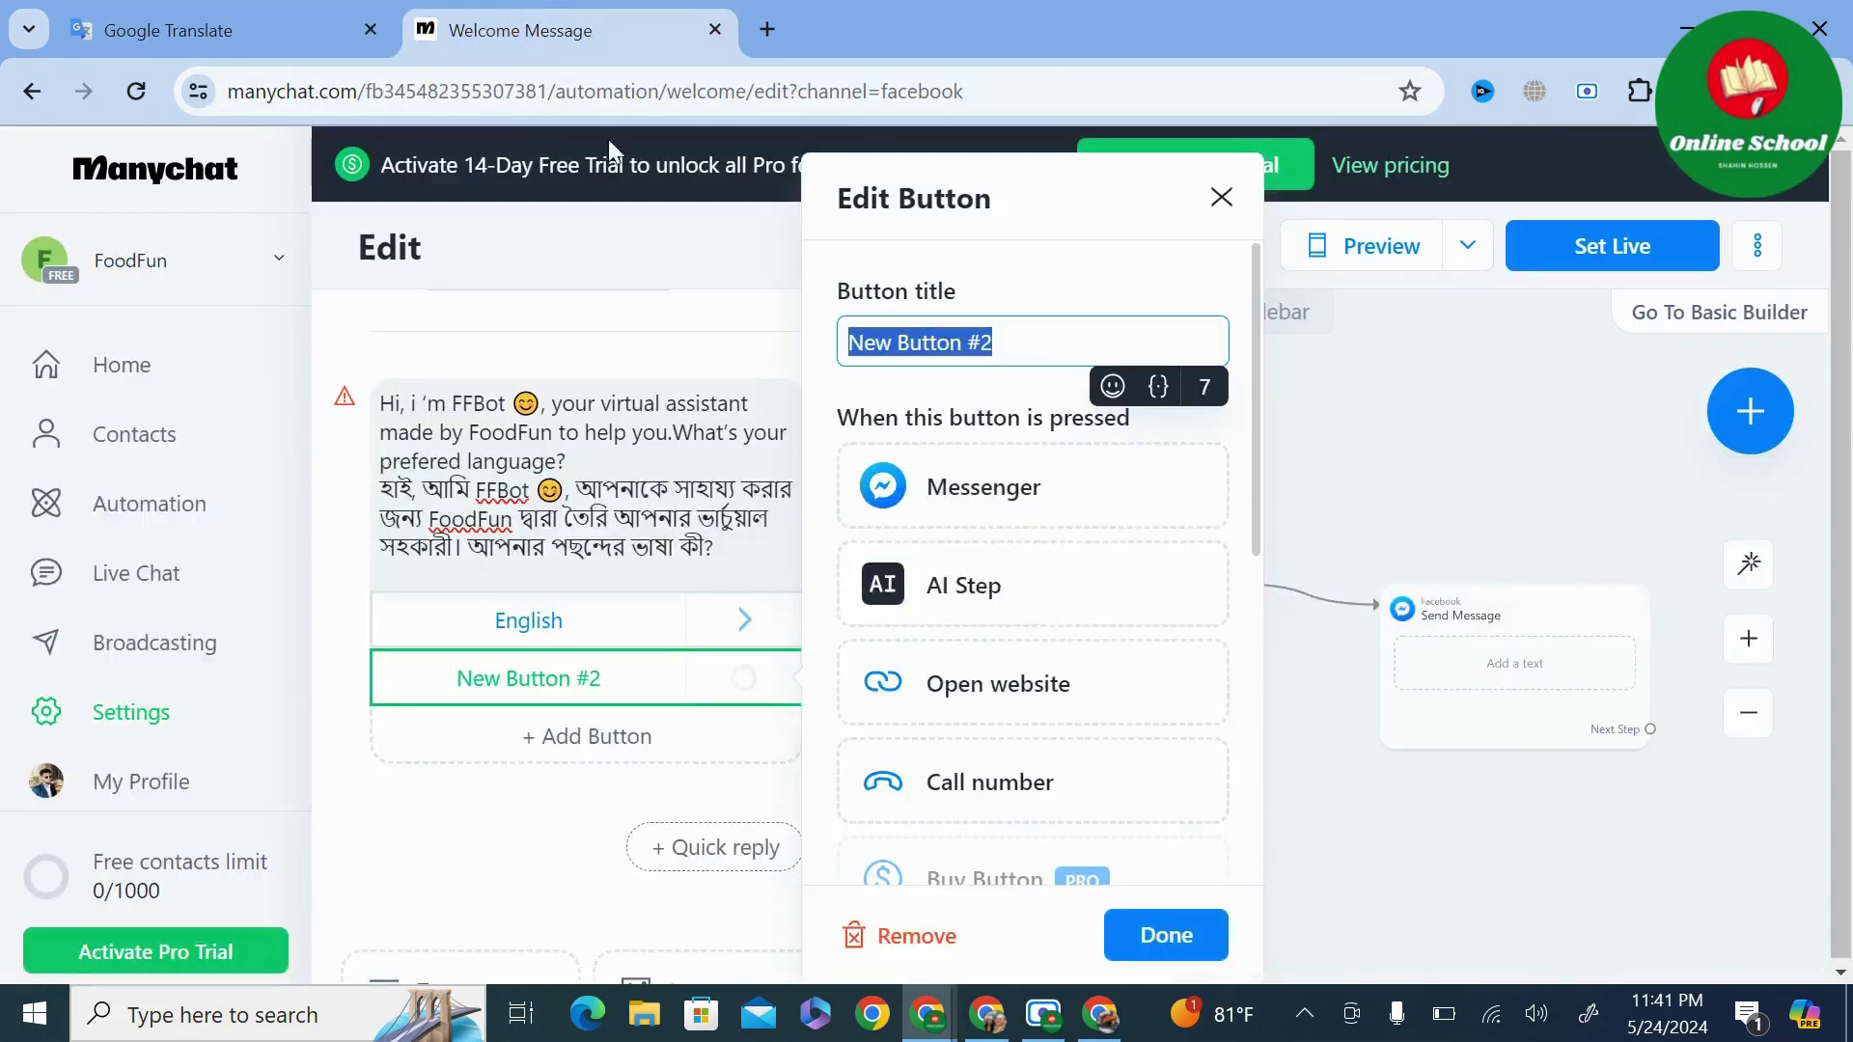
key("ctrl+v")
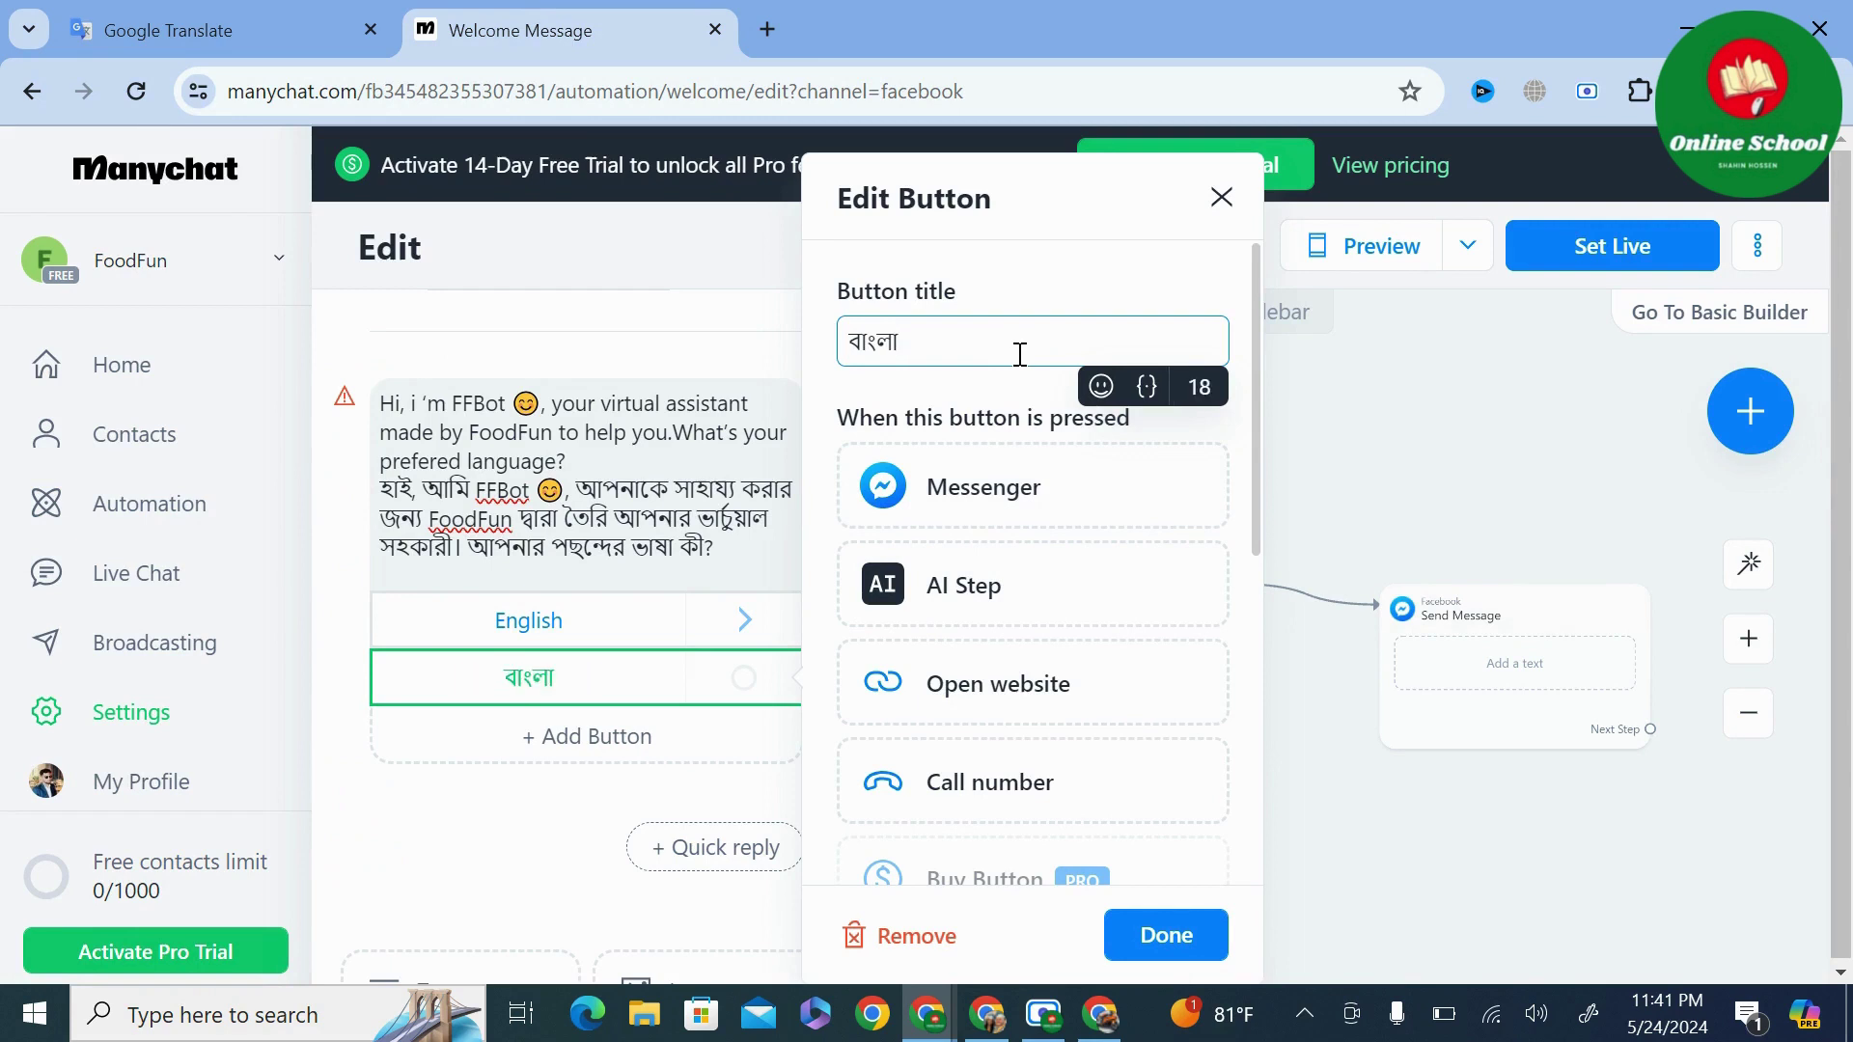
left_click(1079, 498)
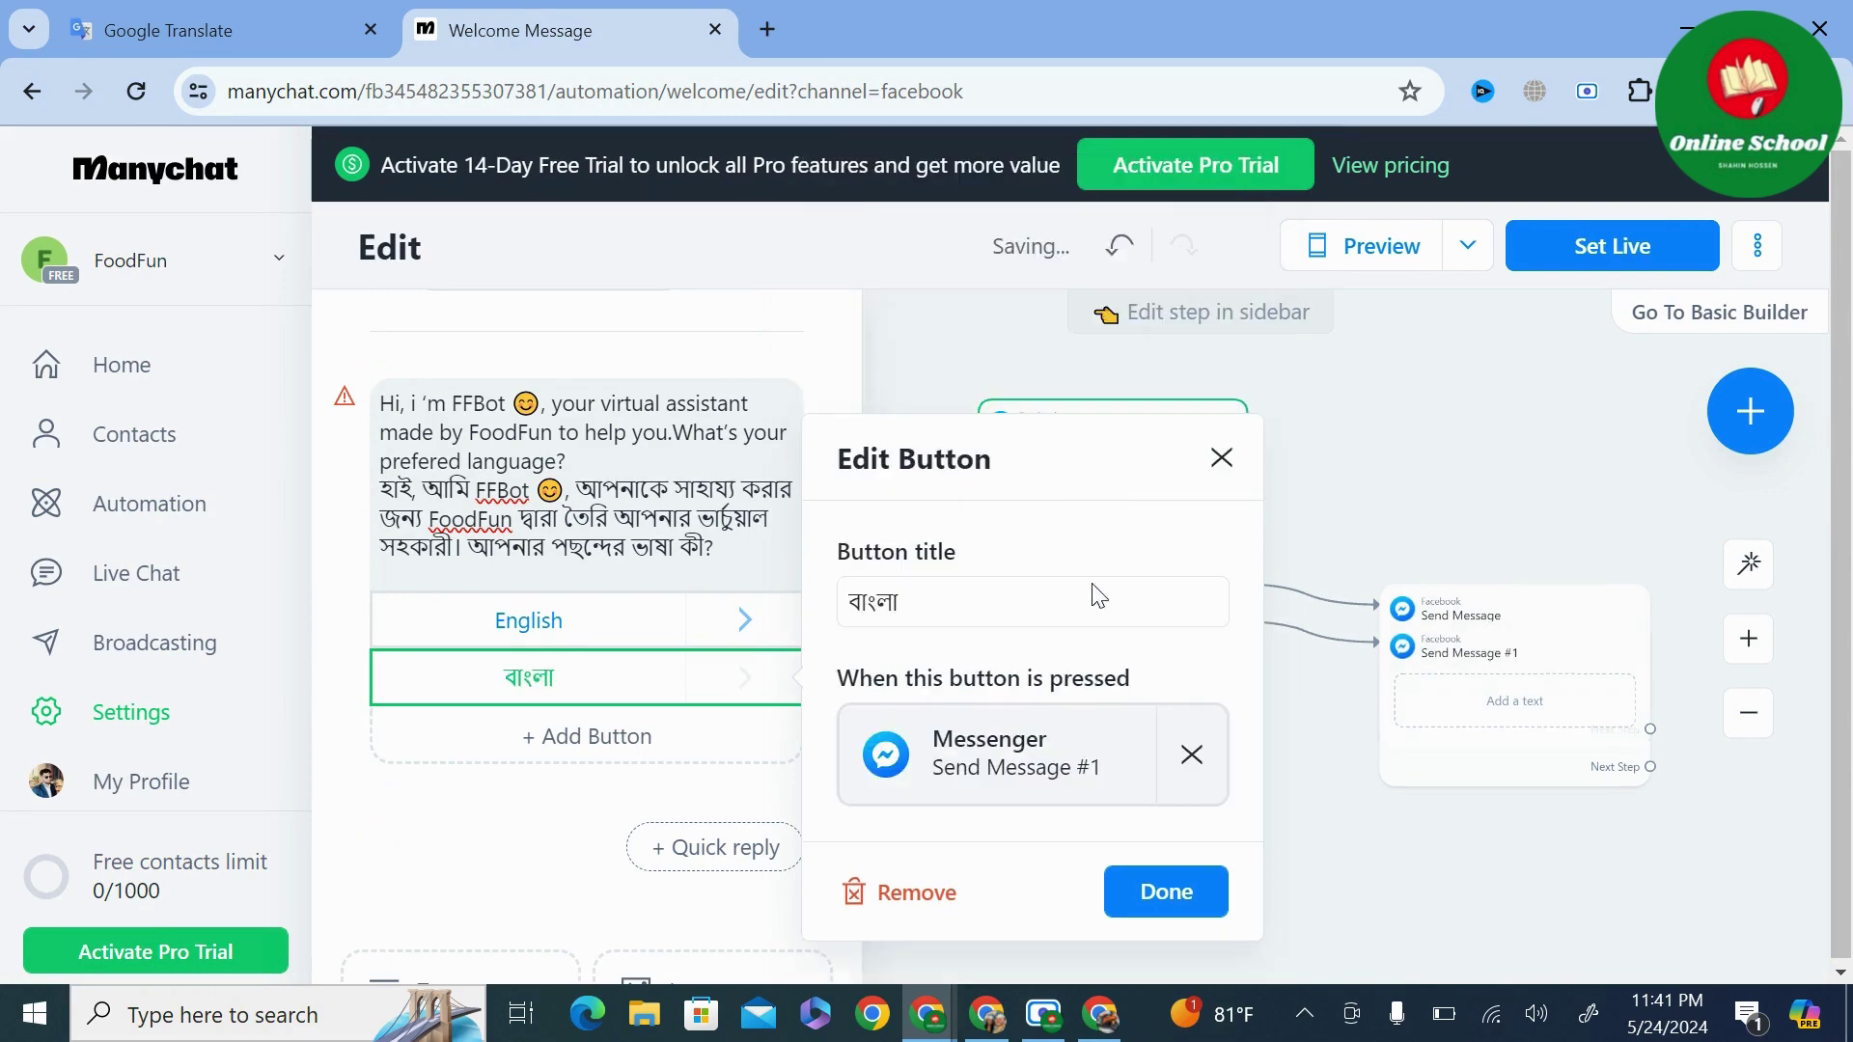
left_click(1156, 889)
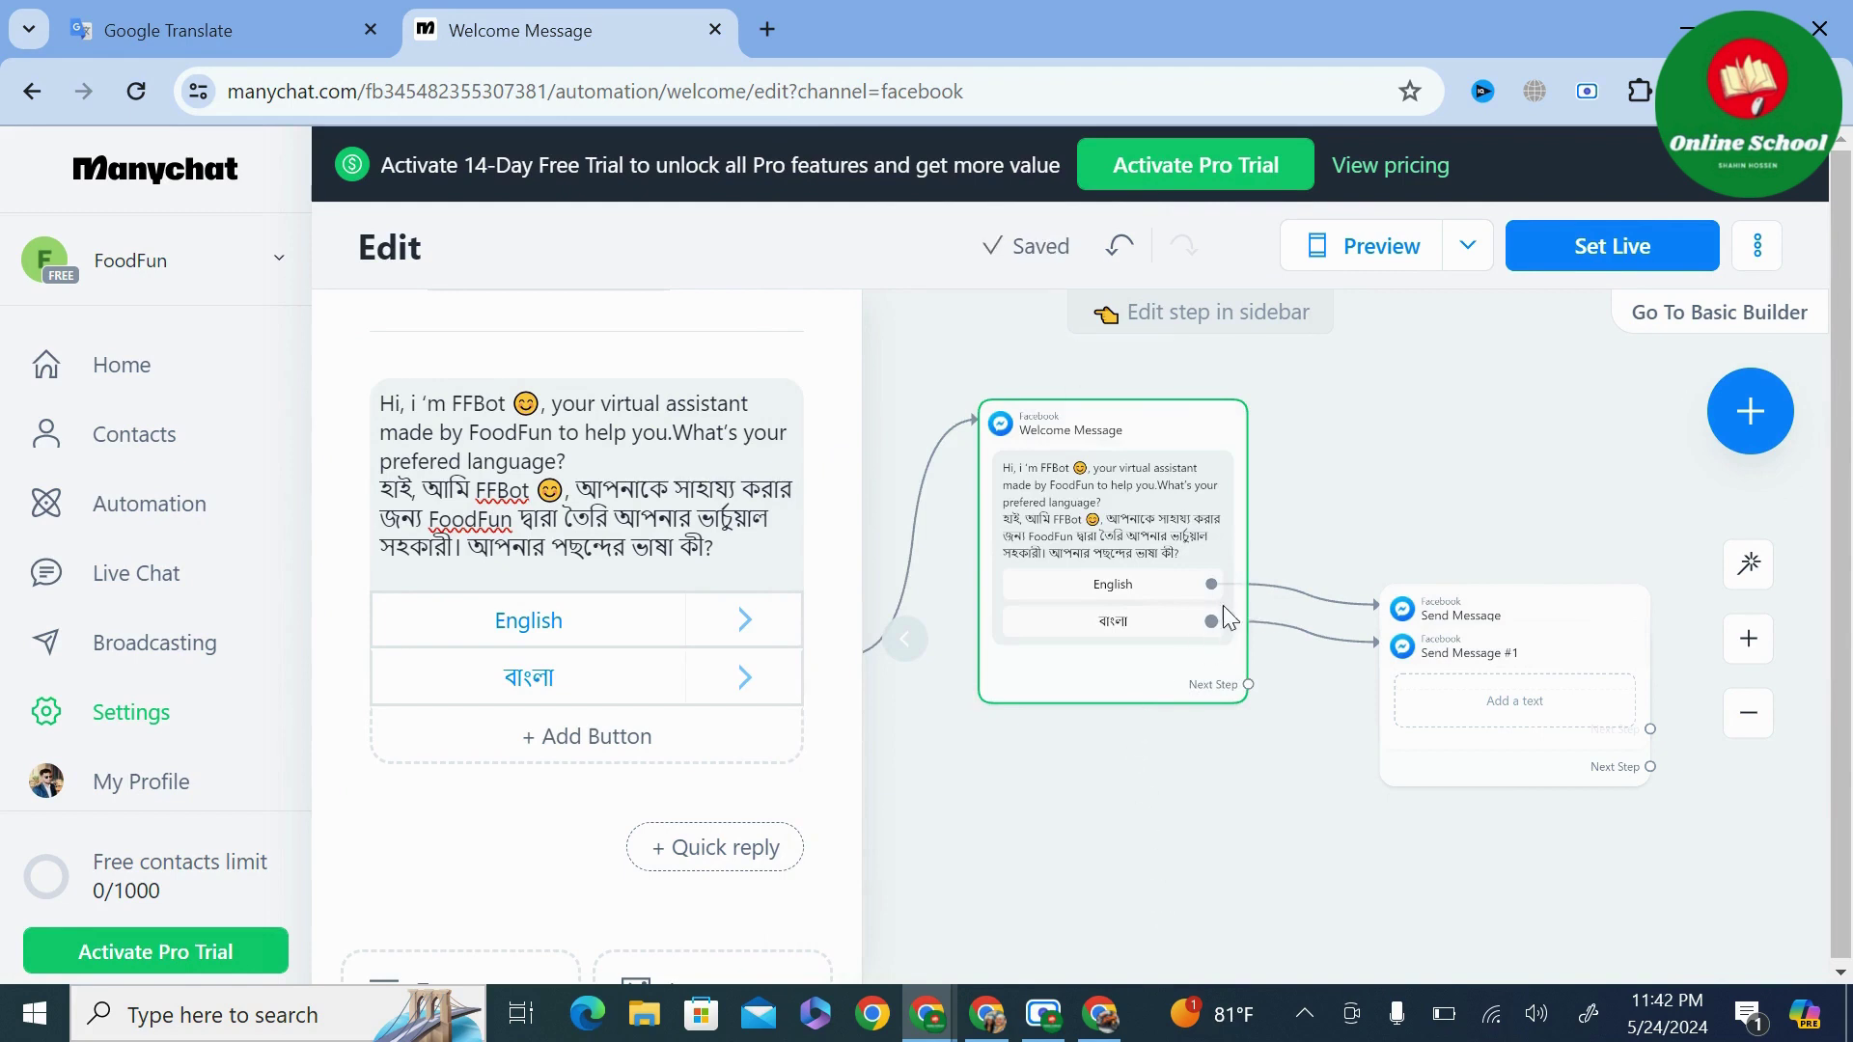
Separate the two overlapping messages linked to the language buttons, placing the English one above the বাংলা one beside the Welcome Message.
left_click_drag(1468, 627, 1418, 444)
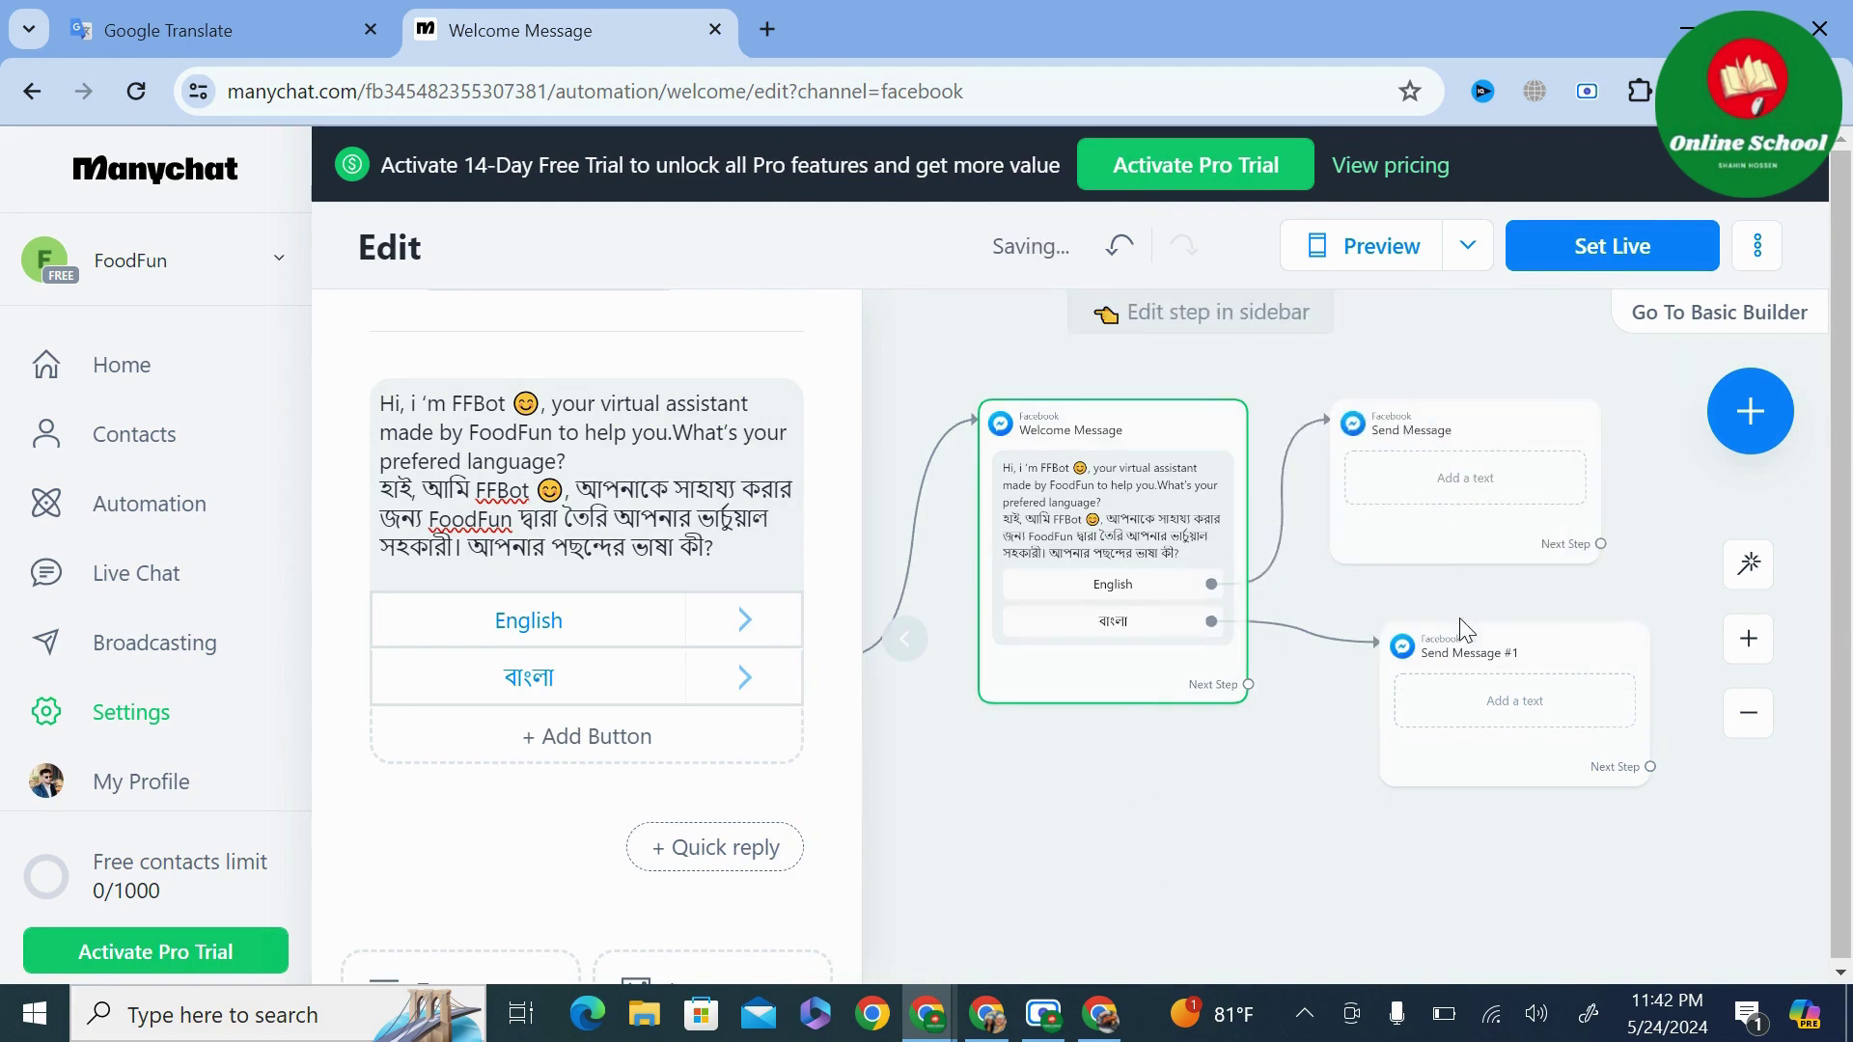
left_click_drag(1469, 675, 1419, 693)
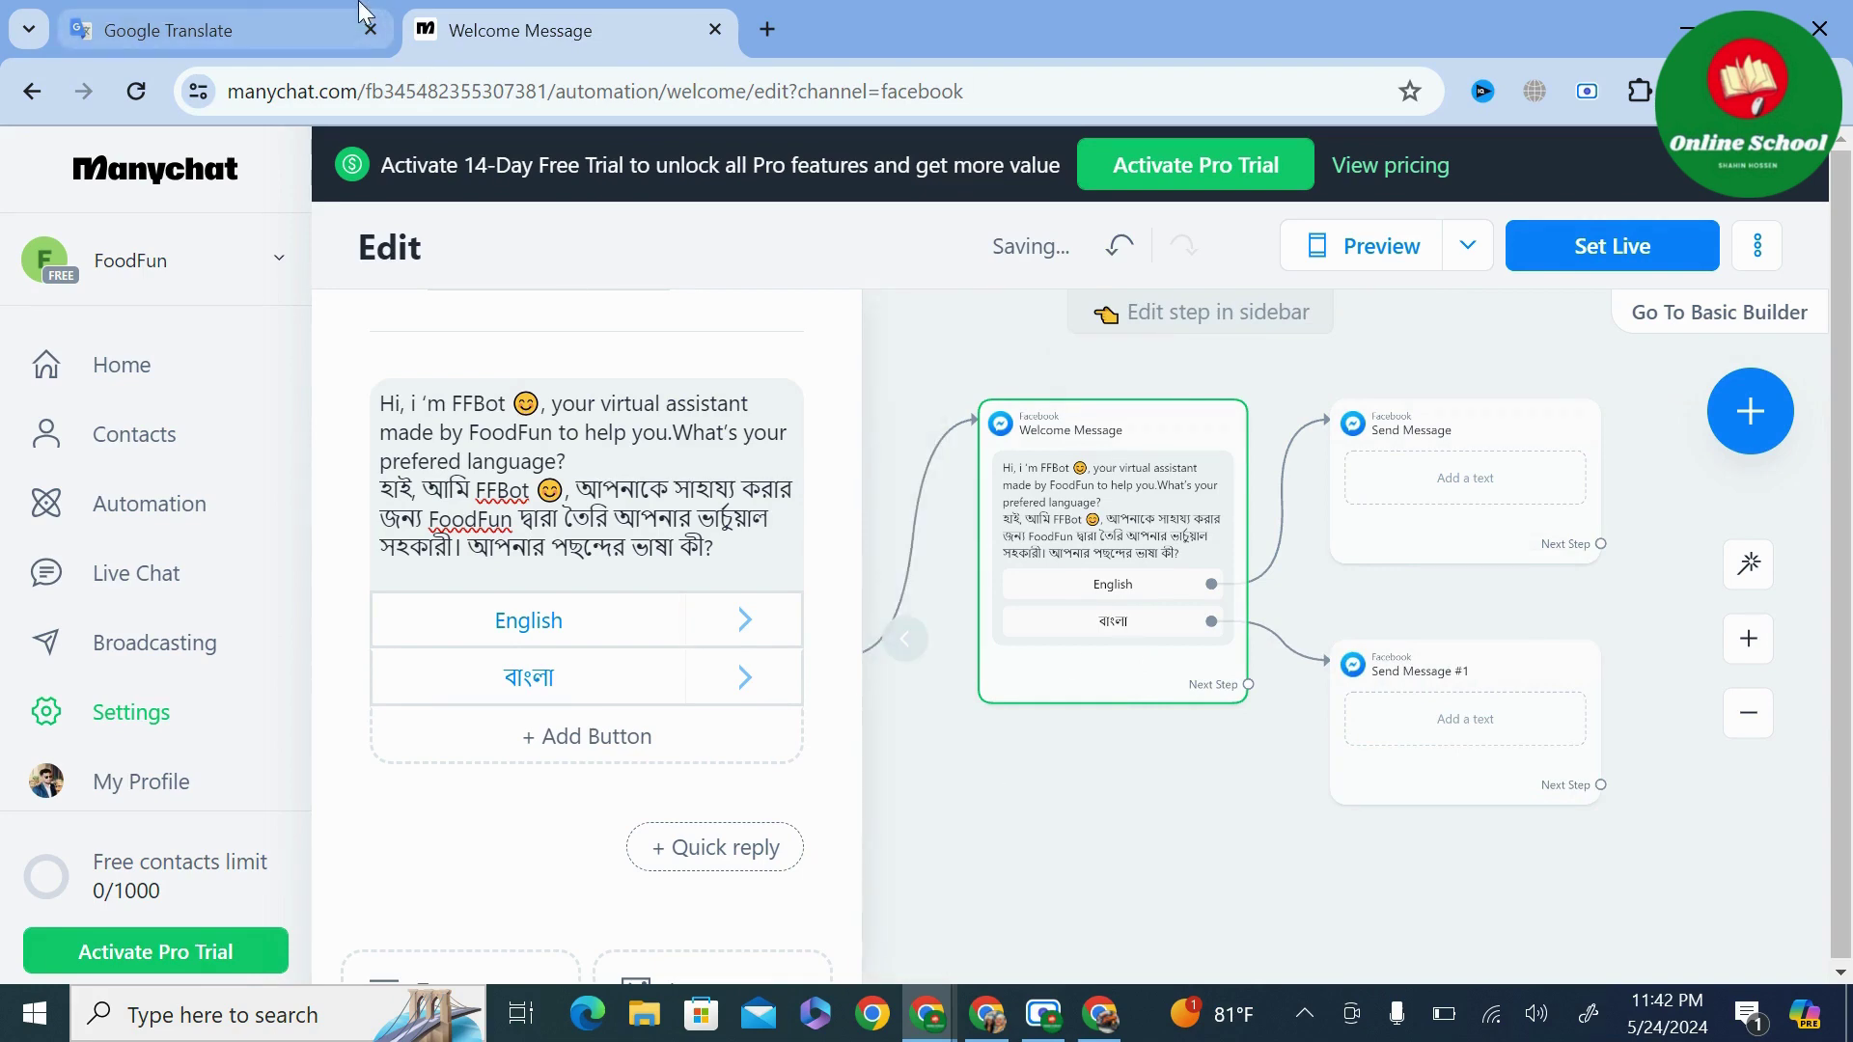
Copy the English "What you want to buy?" text with its four dishes from STEP 1.1 in Google Translate into Manychat's English-linked message.
left_click(276, 17)
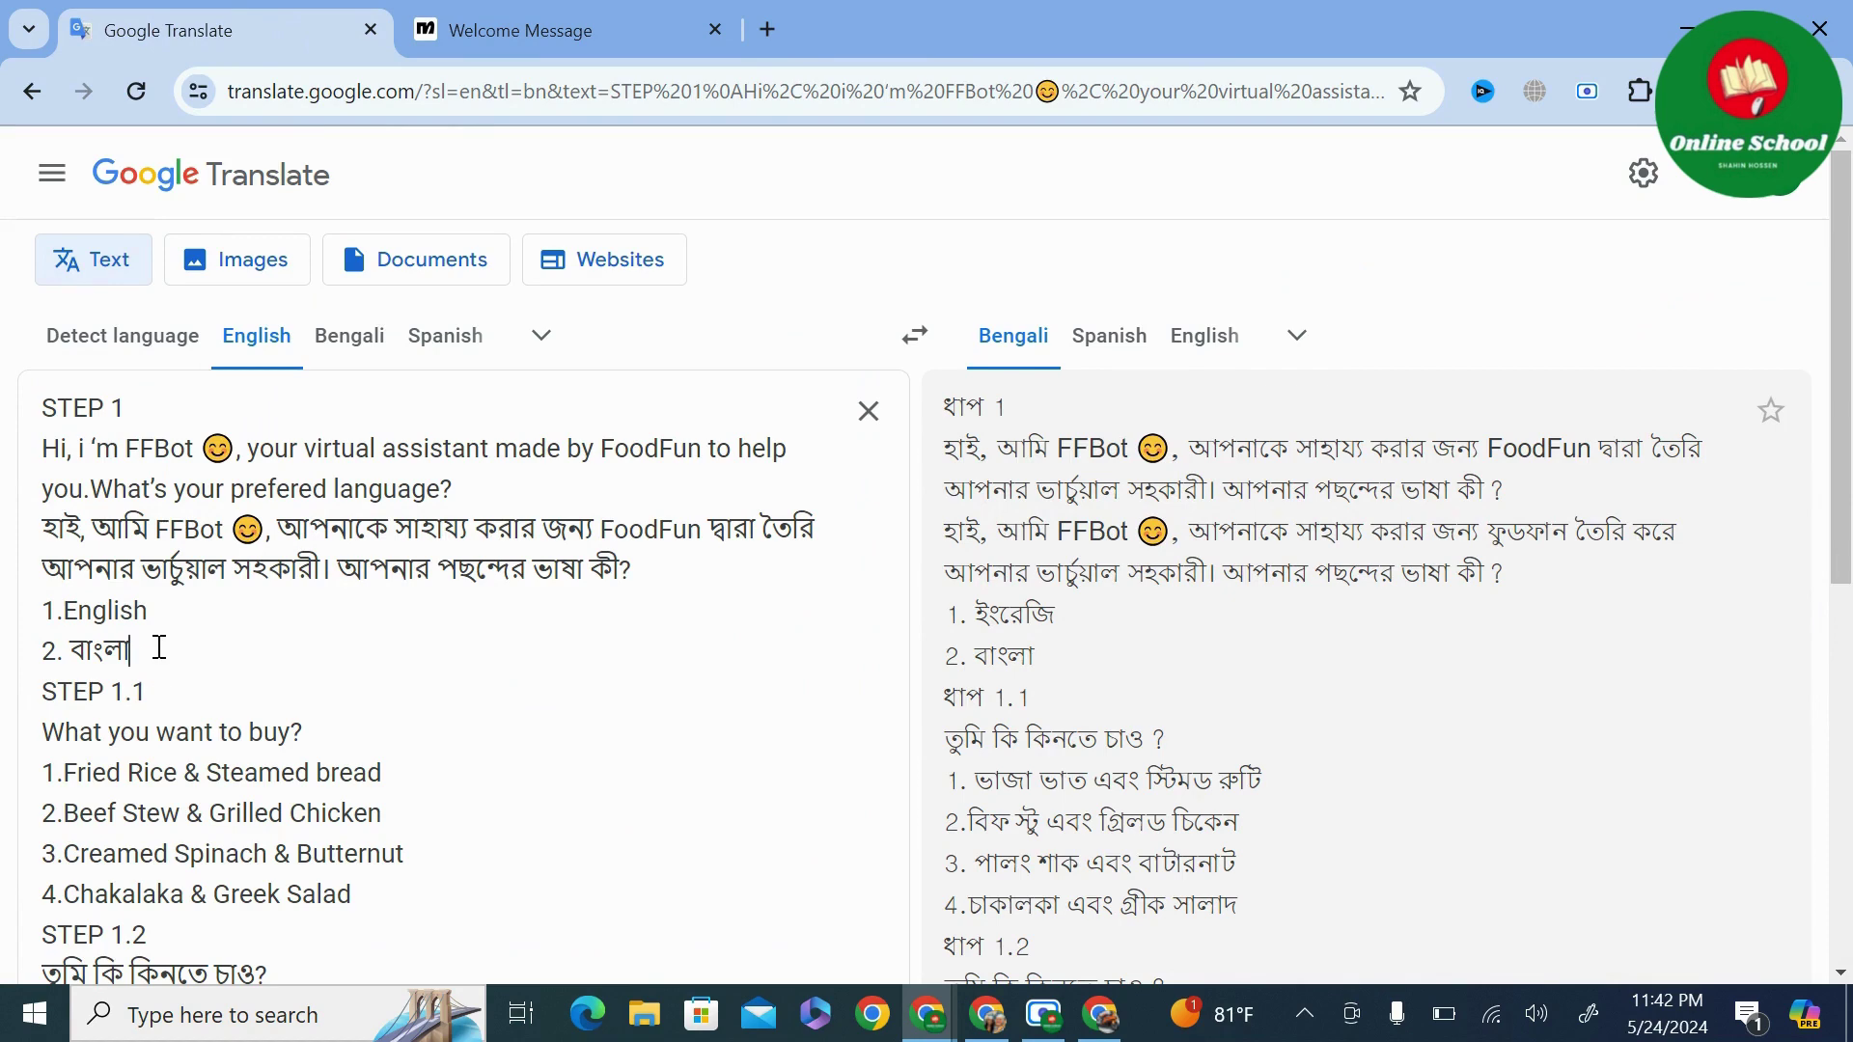
scroll(152, 649, "down", 1)
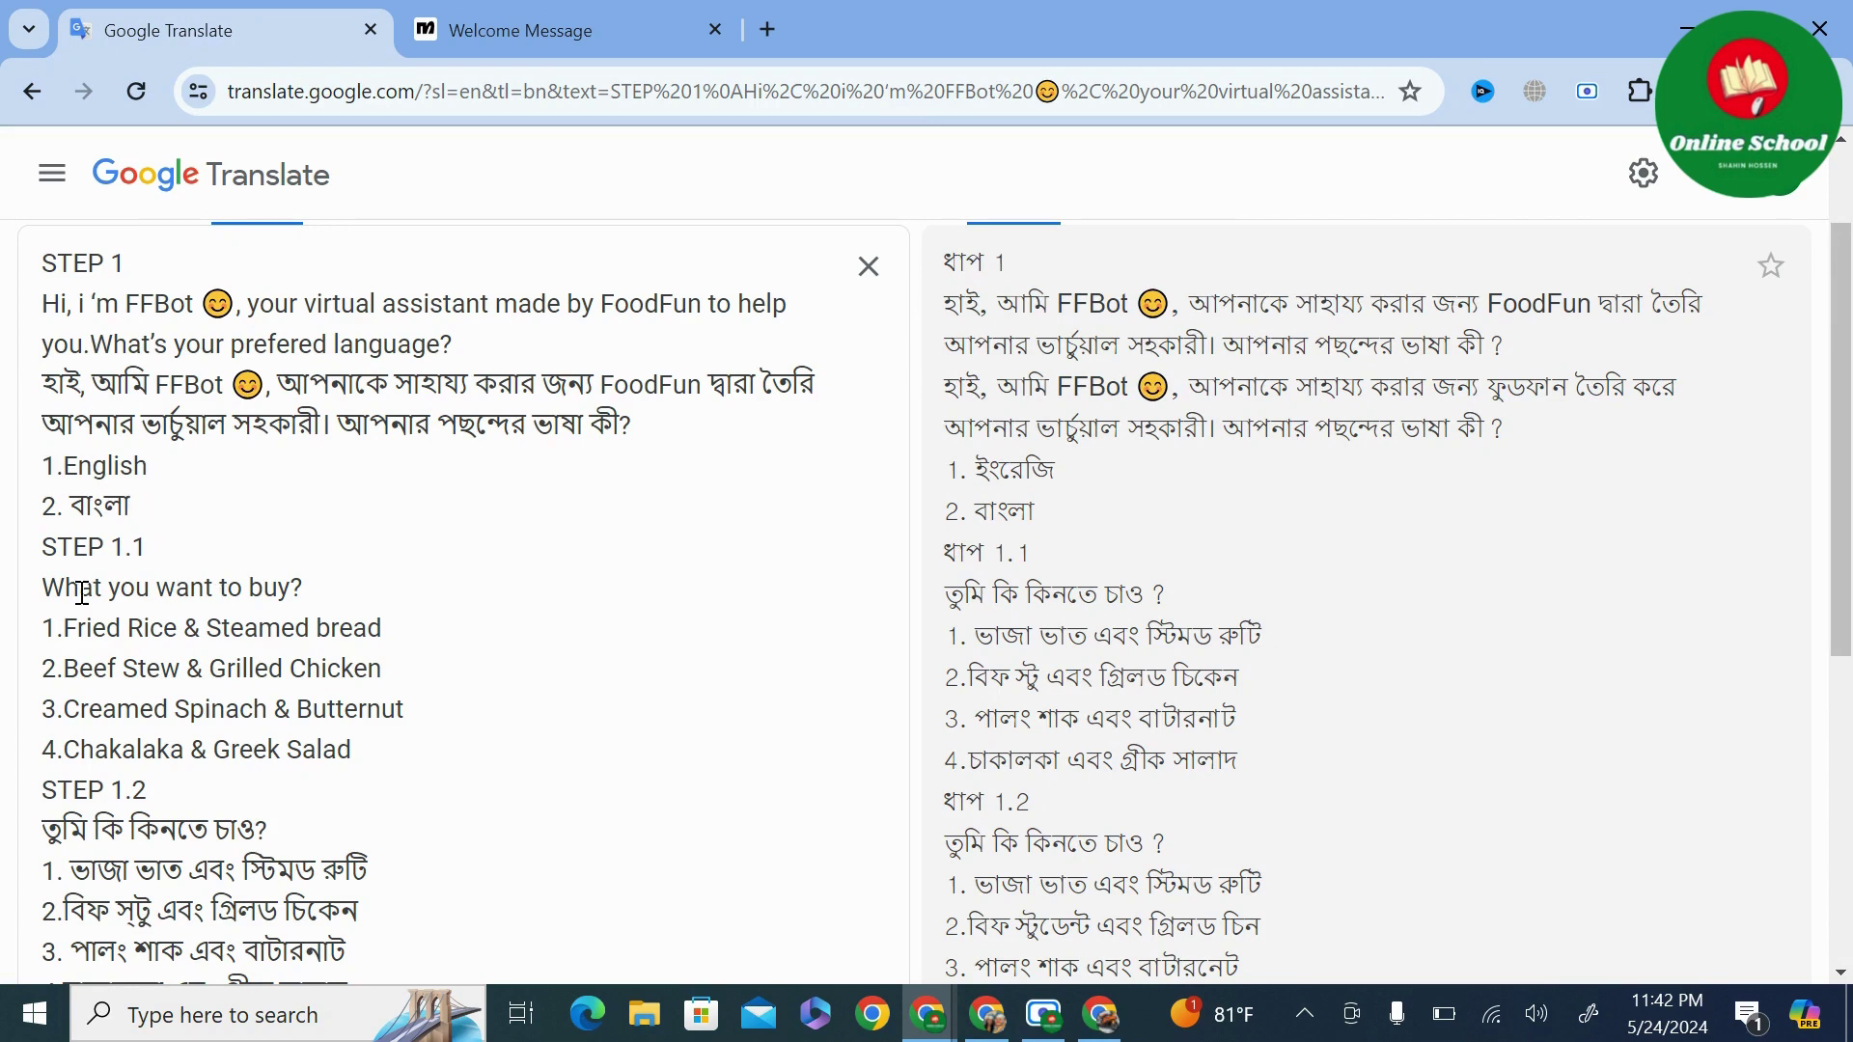
left_click_drag(44, 590, 411, 738)
key("ctrl+c")
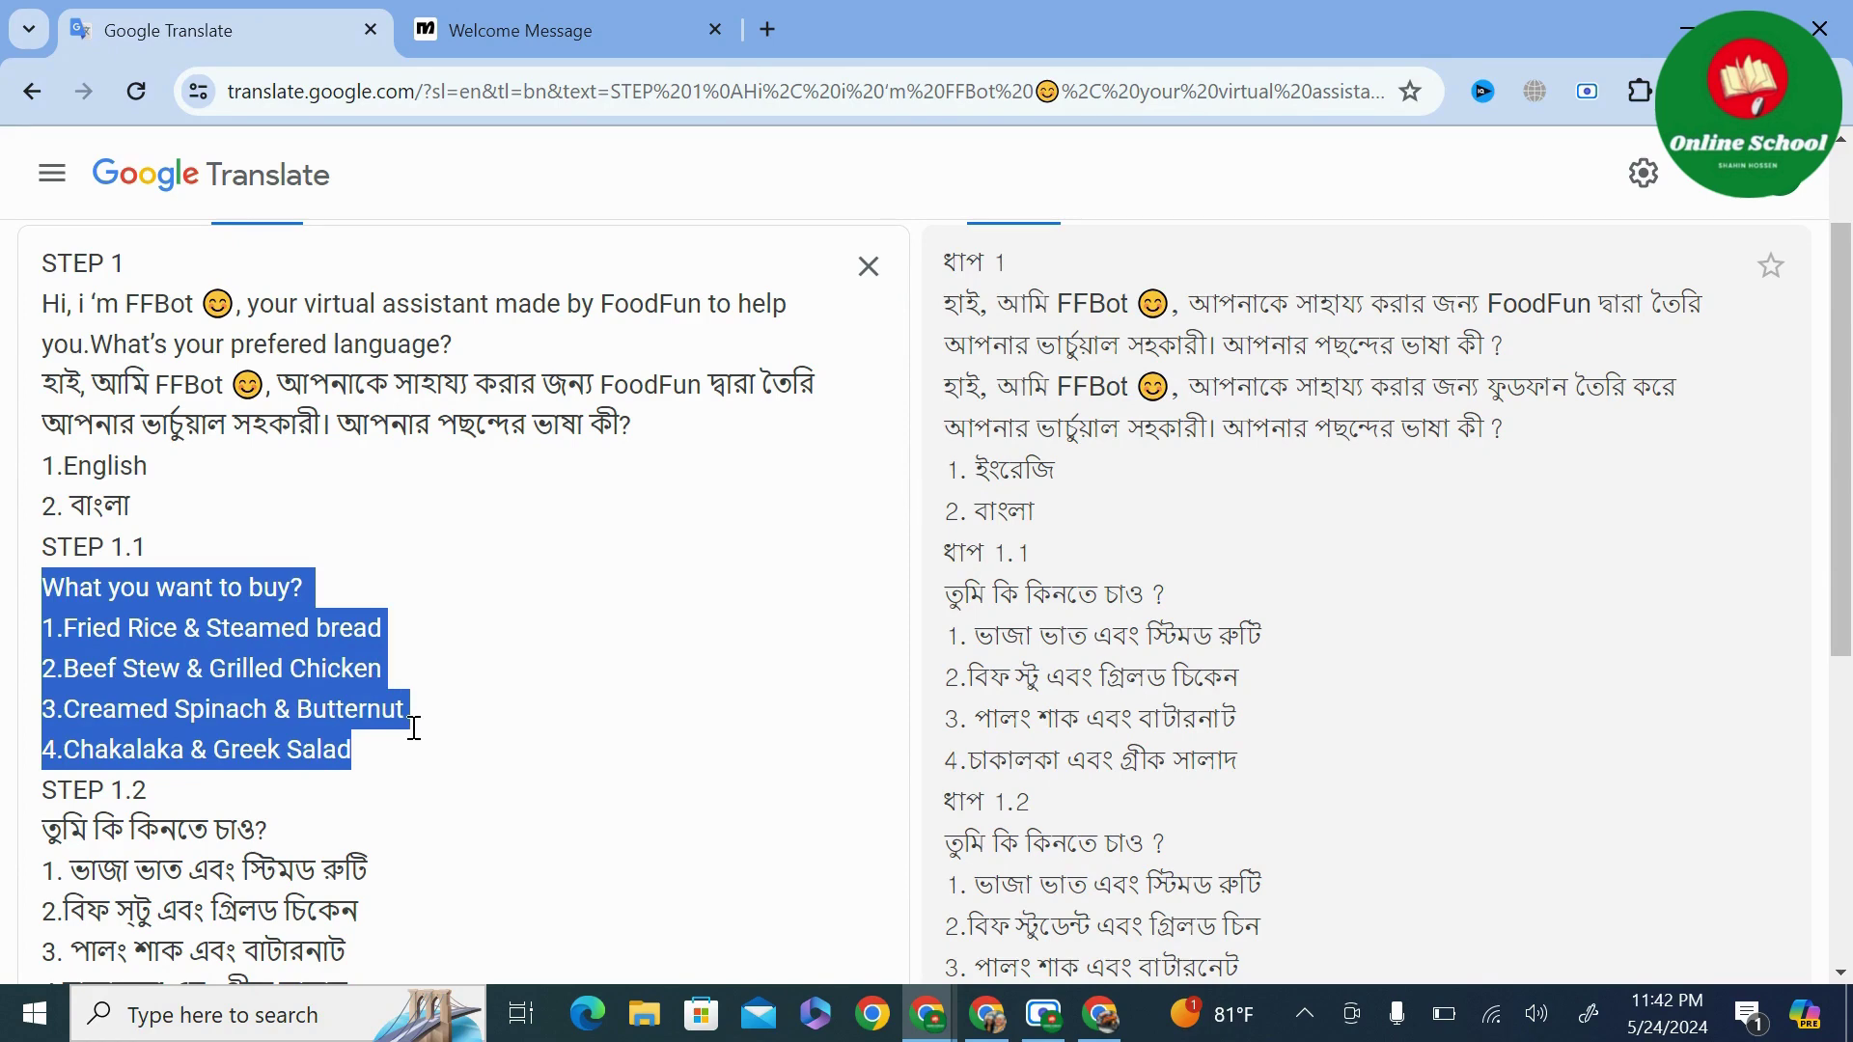
left_click(444, 32)
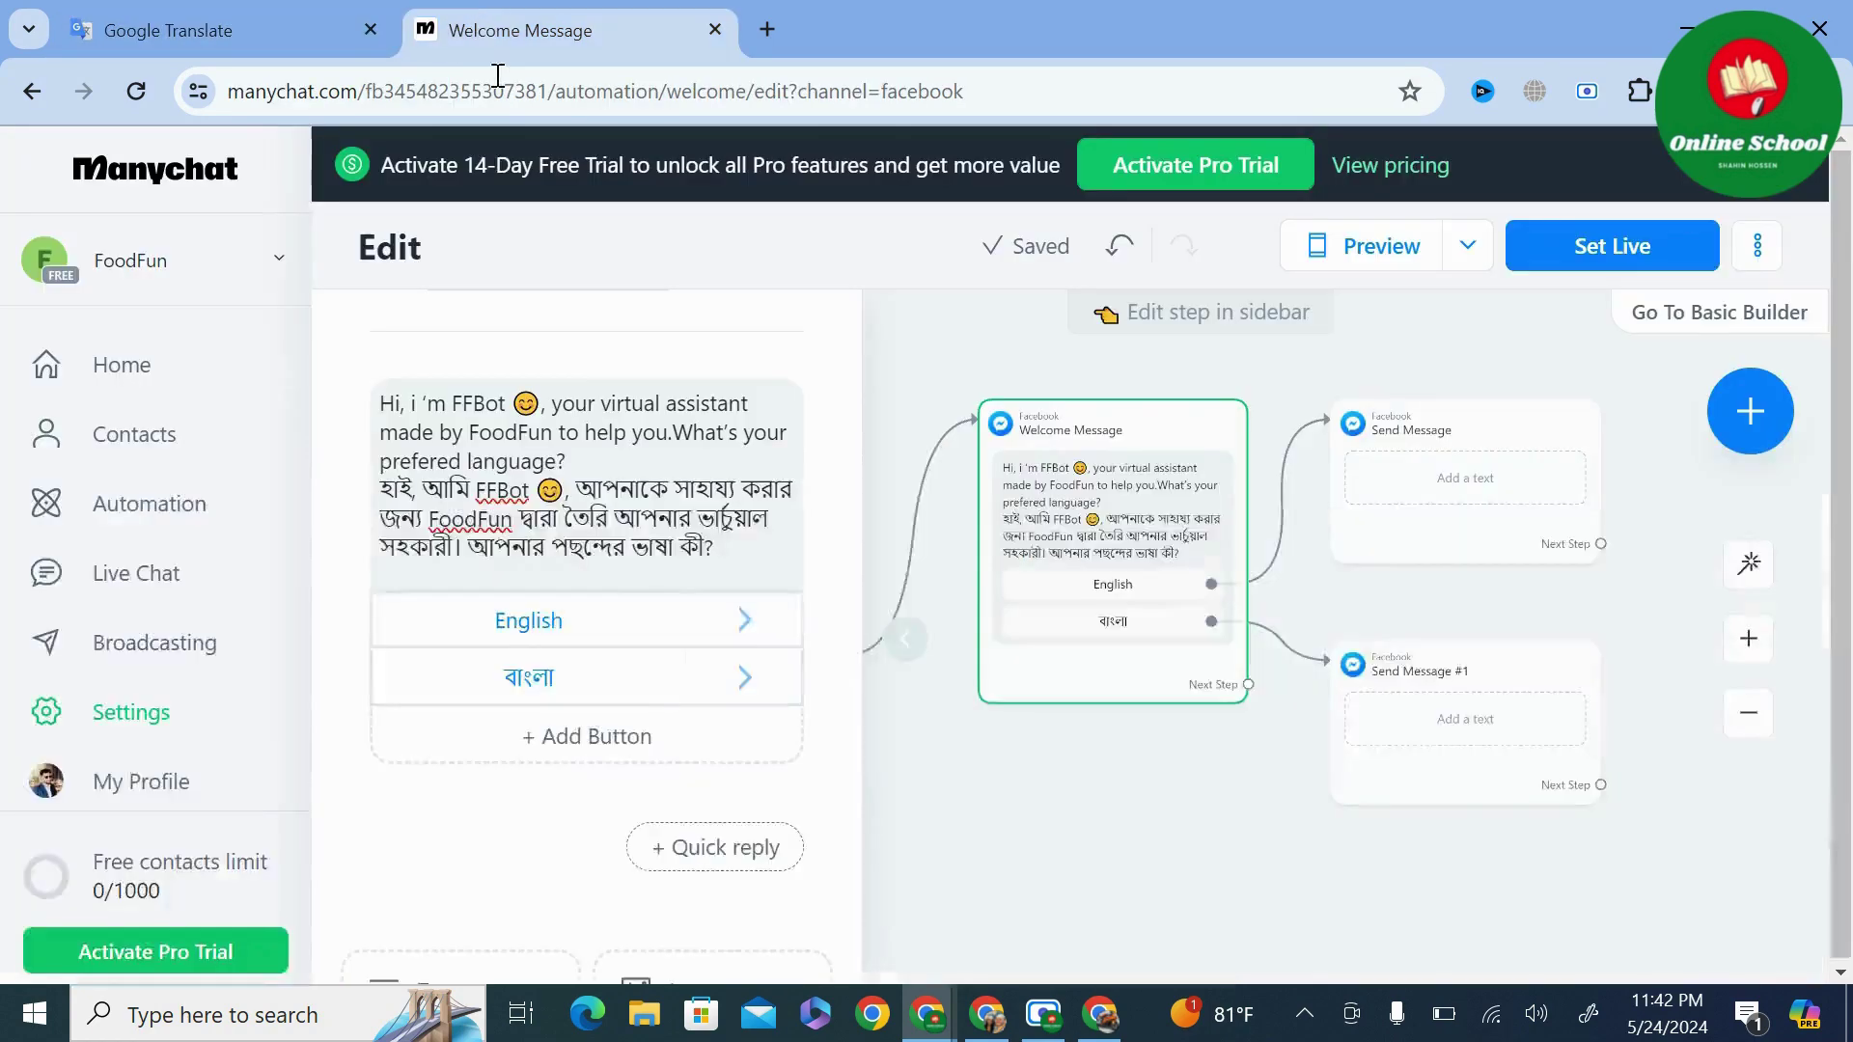
left_click(1446, 489)
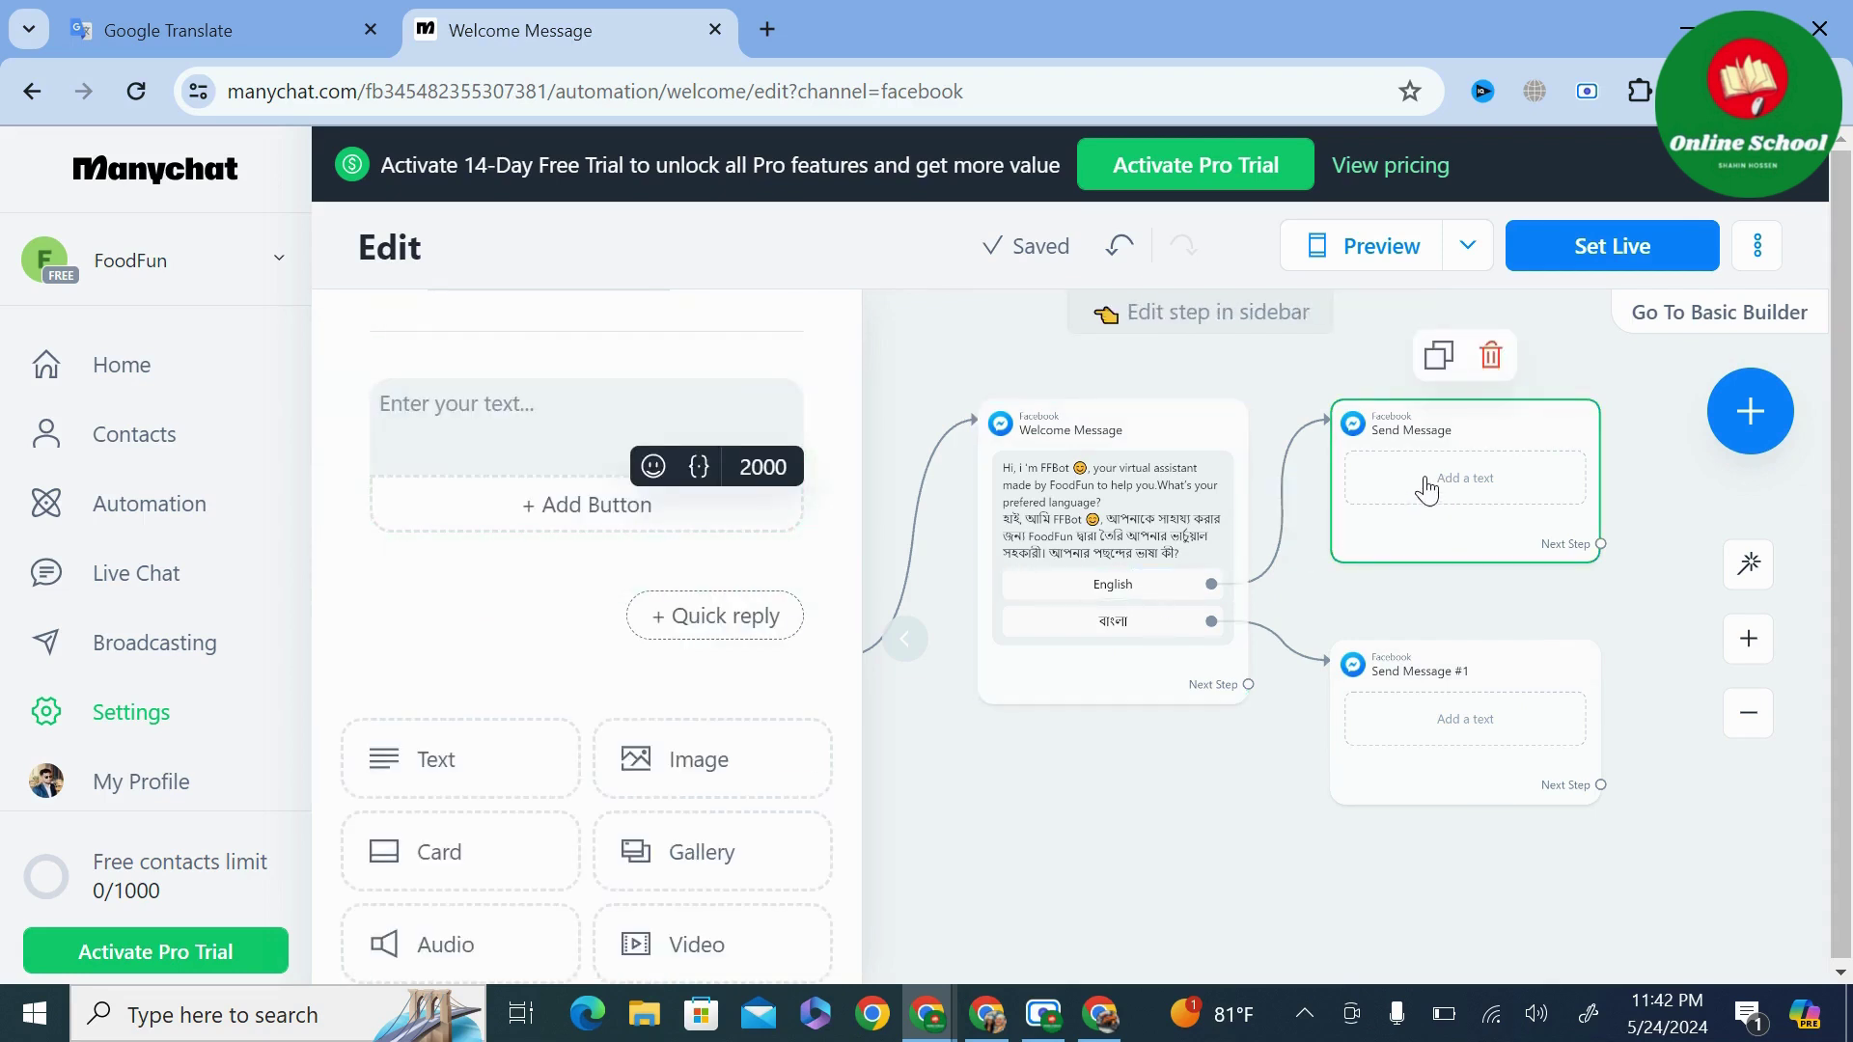
left_click(479, 425)
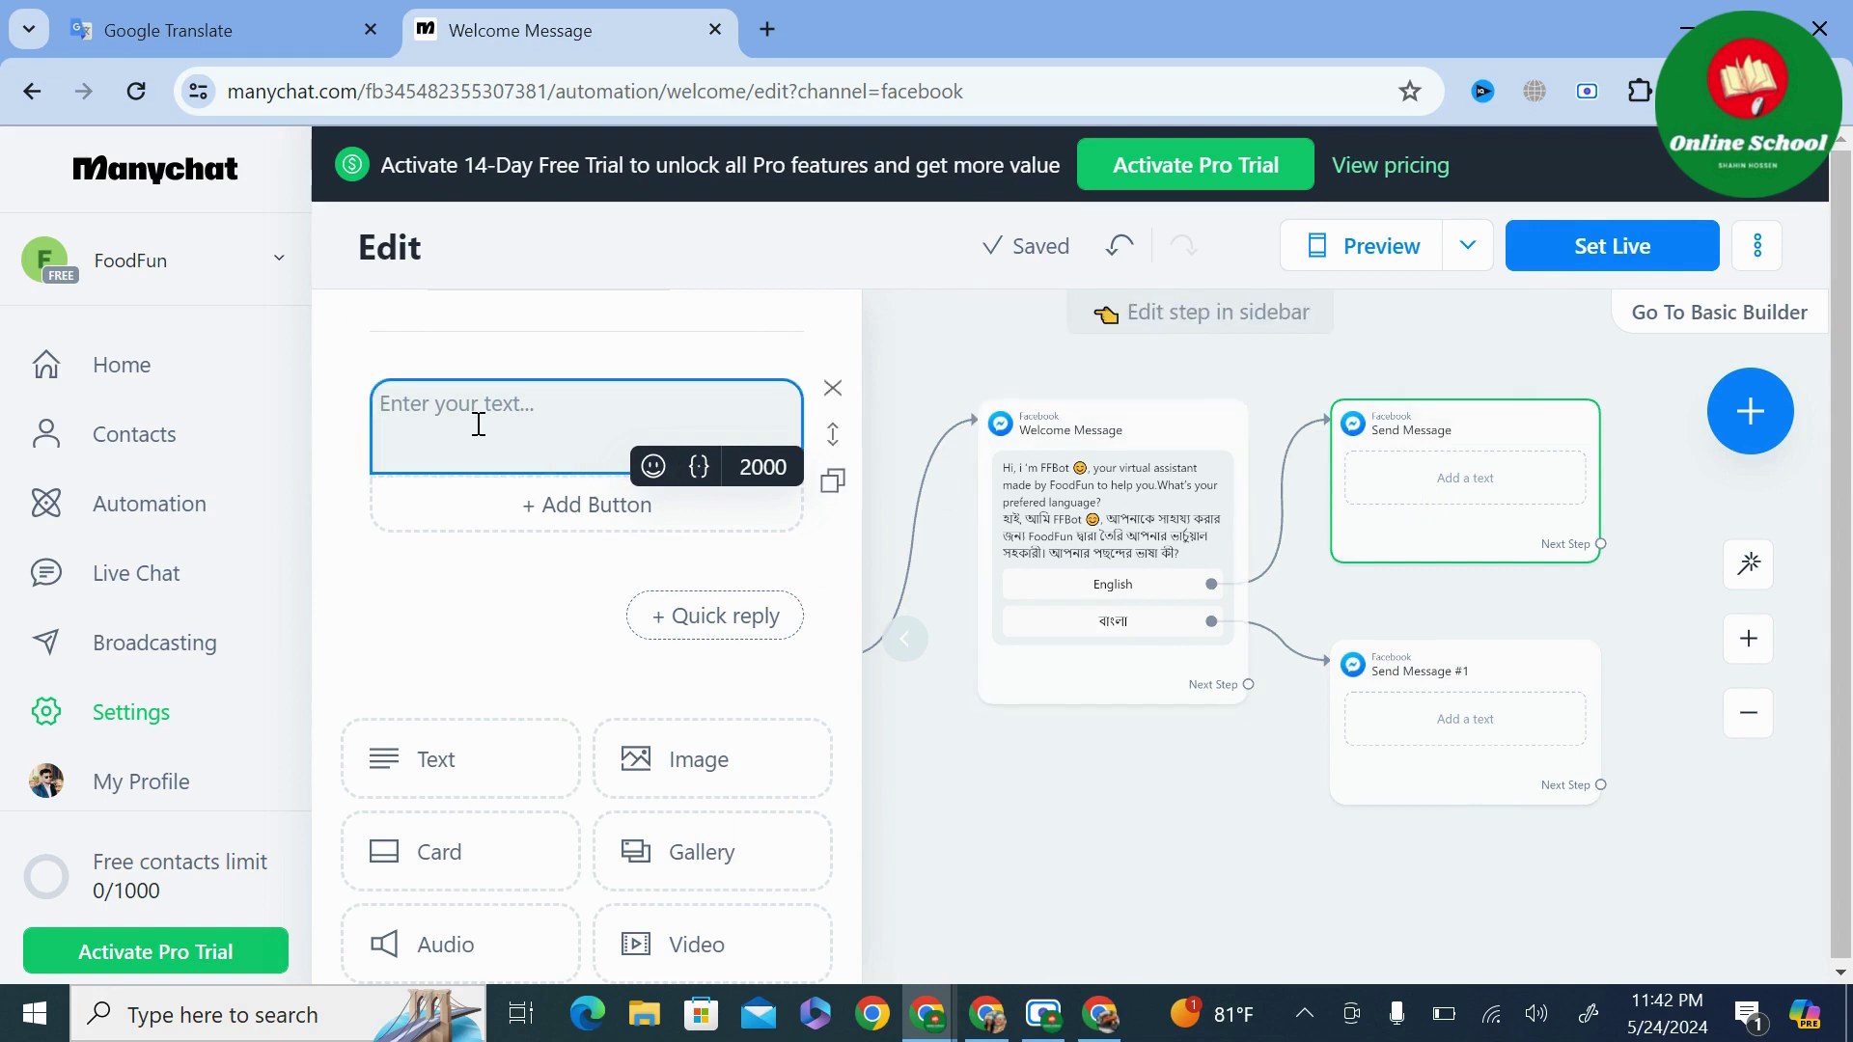
key("ctrl+v")
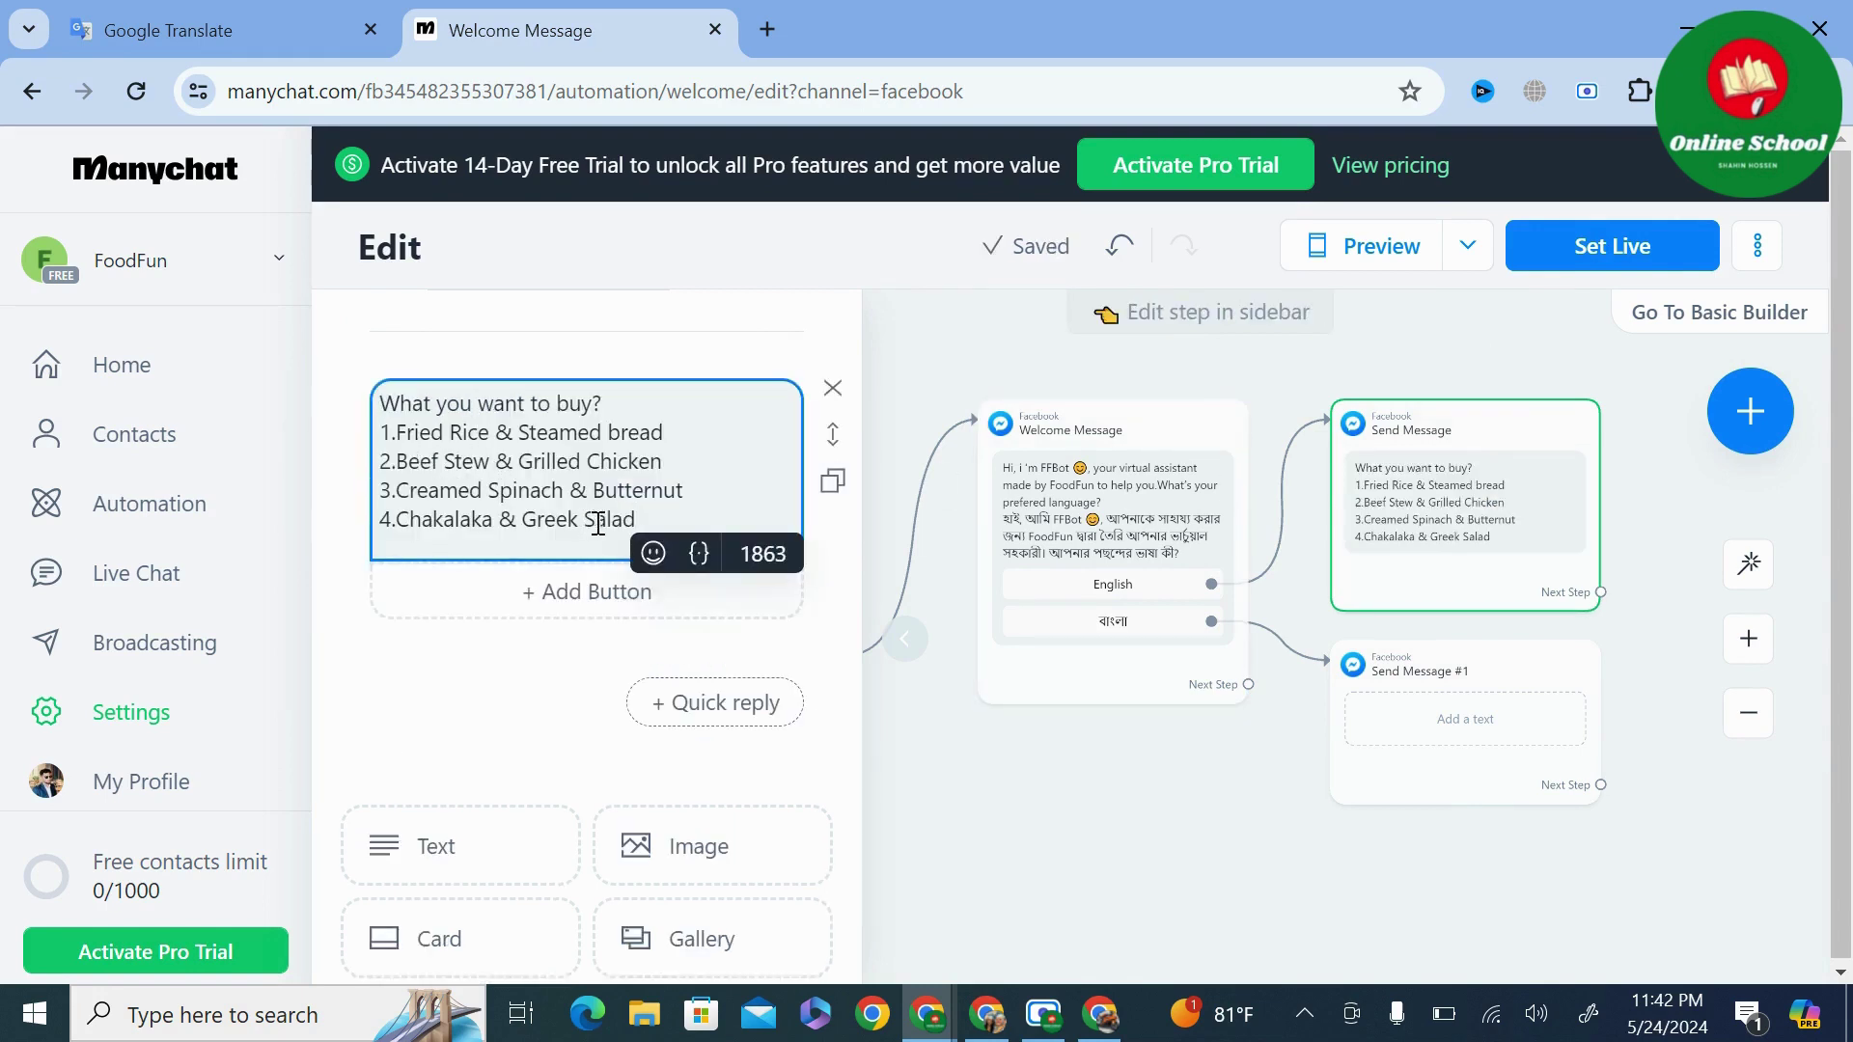
Delete the line "4.Chakalaka & Greek Salad" from the message text.
left_click_drag(641, 519, 359, 519)
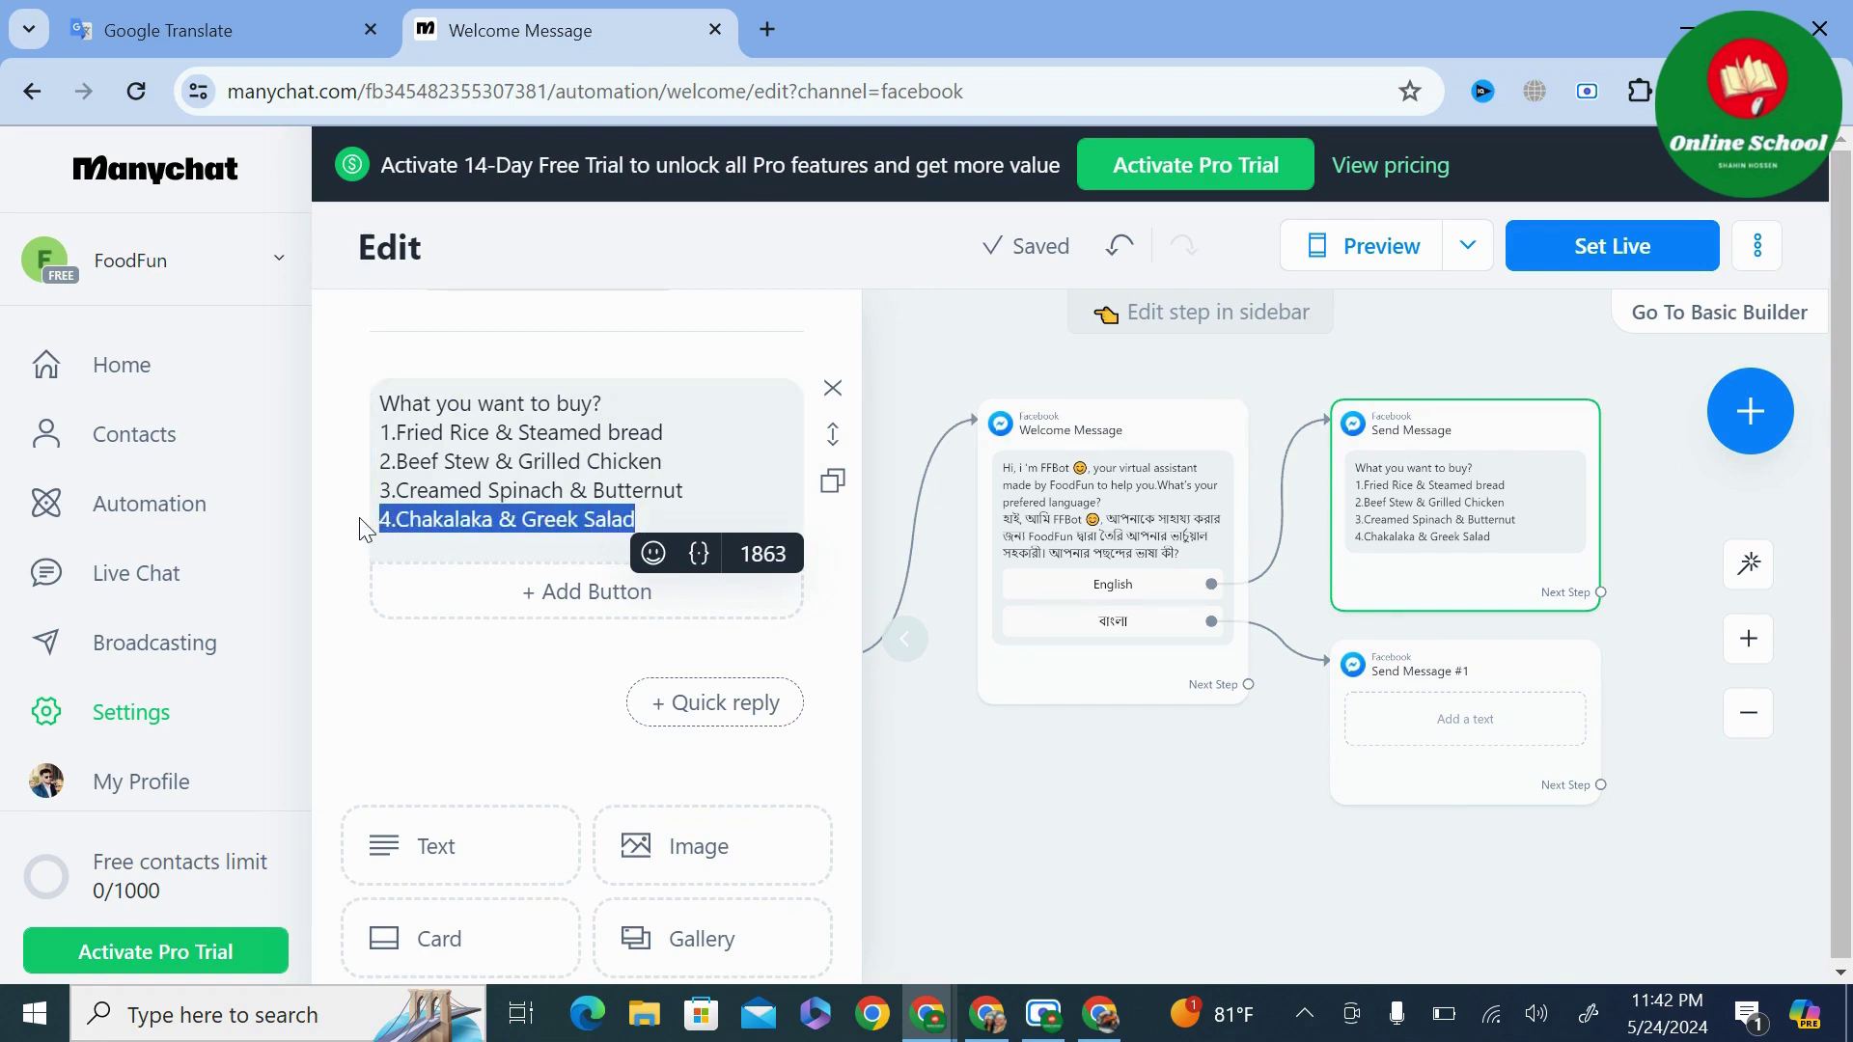
key("BackSpace")
key("BackSpace")
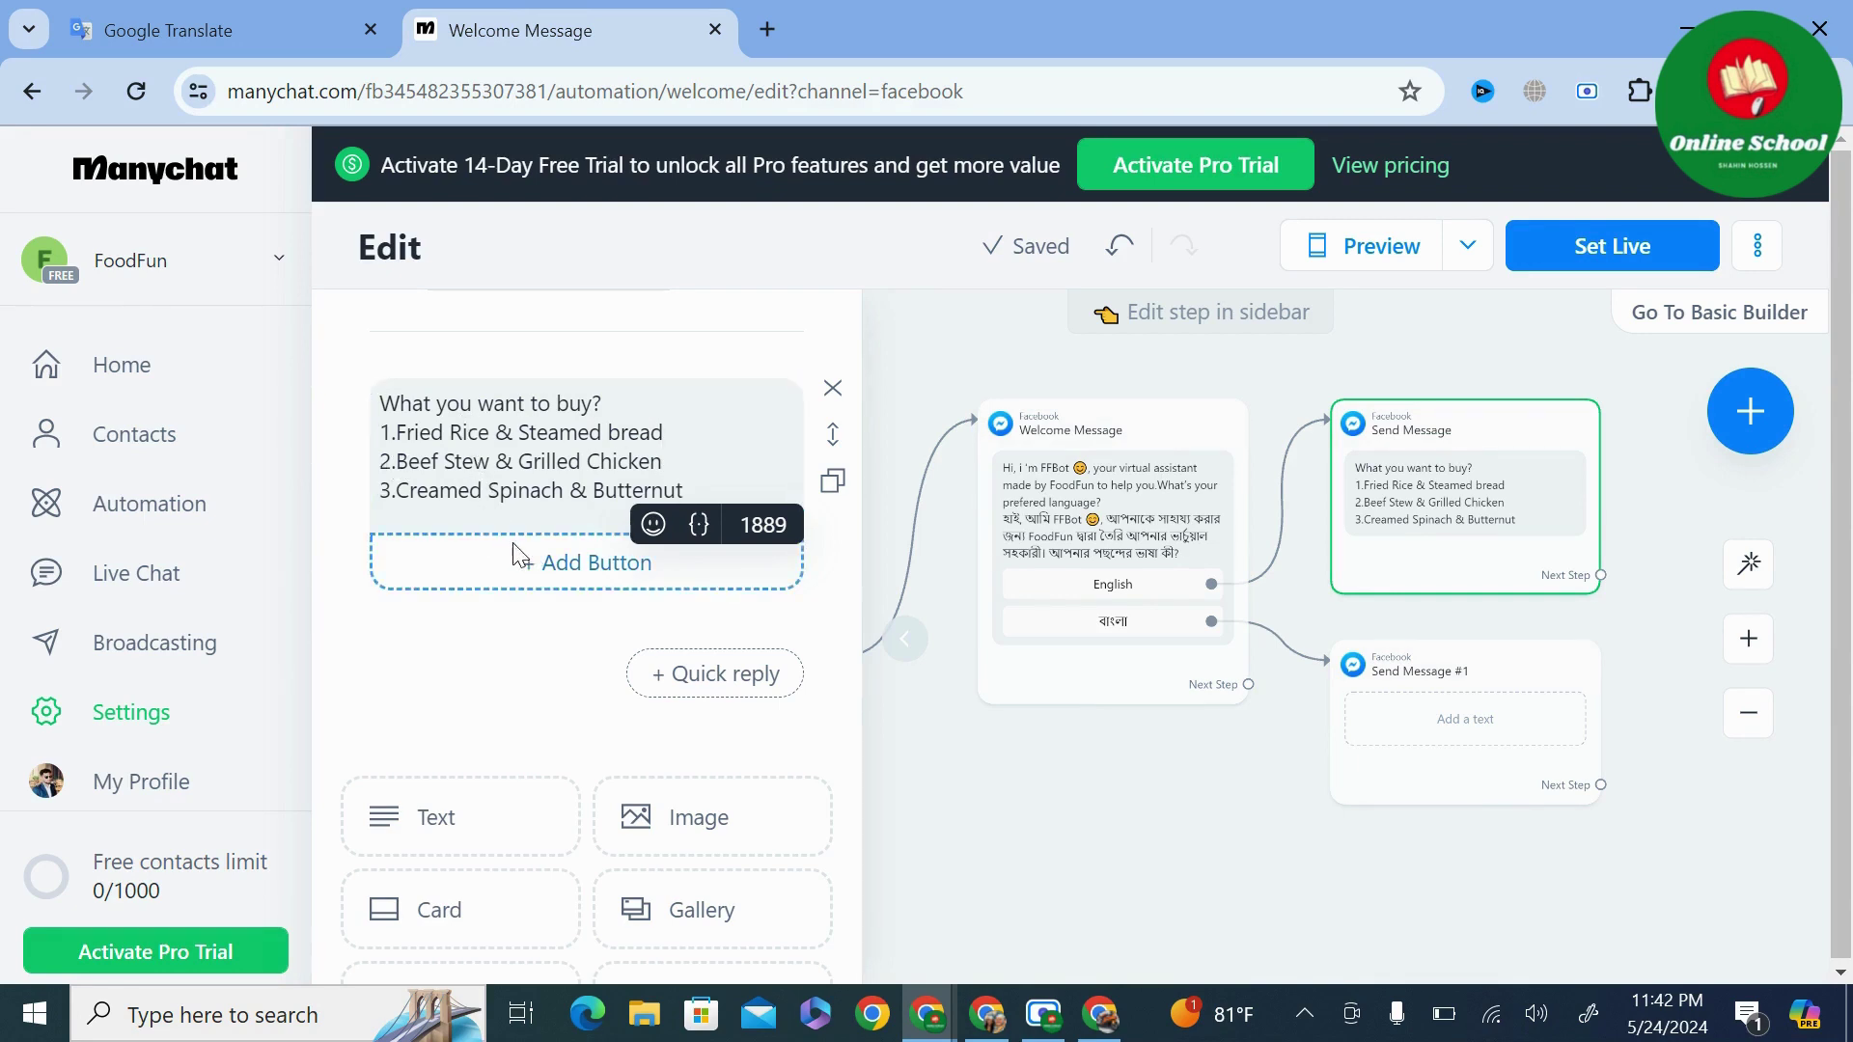
Add a button below the menu text and title it "1.Fried Rice & Steamed bread", copied from the message.
left_click_drag(663, 434, 379, 446)
key("ctrl+c")
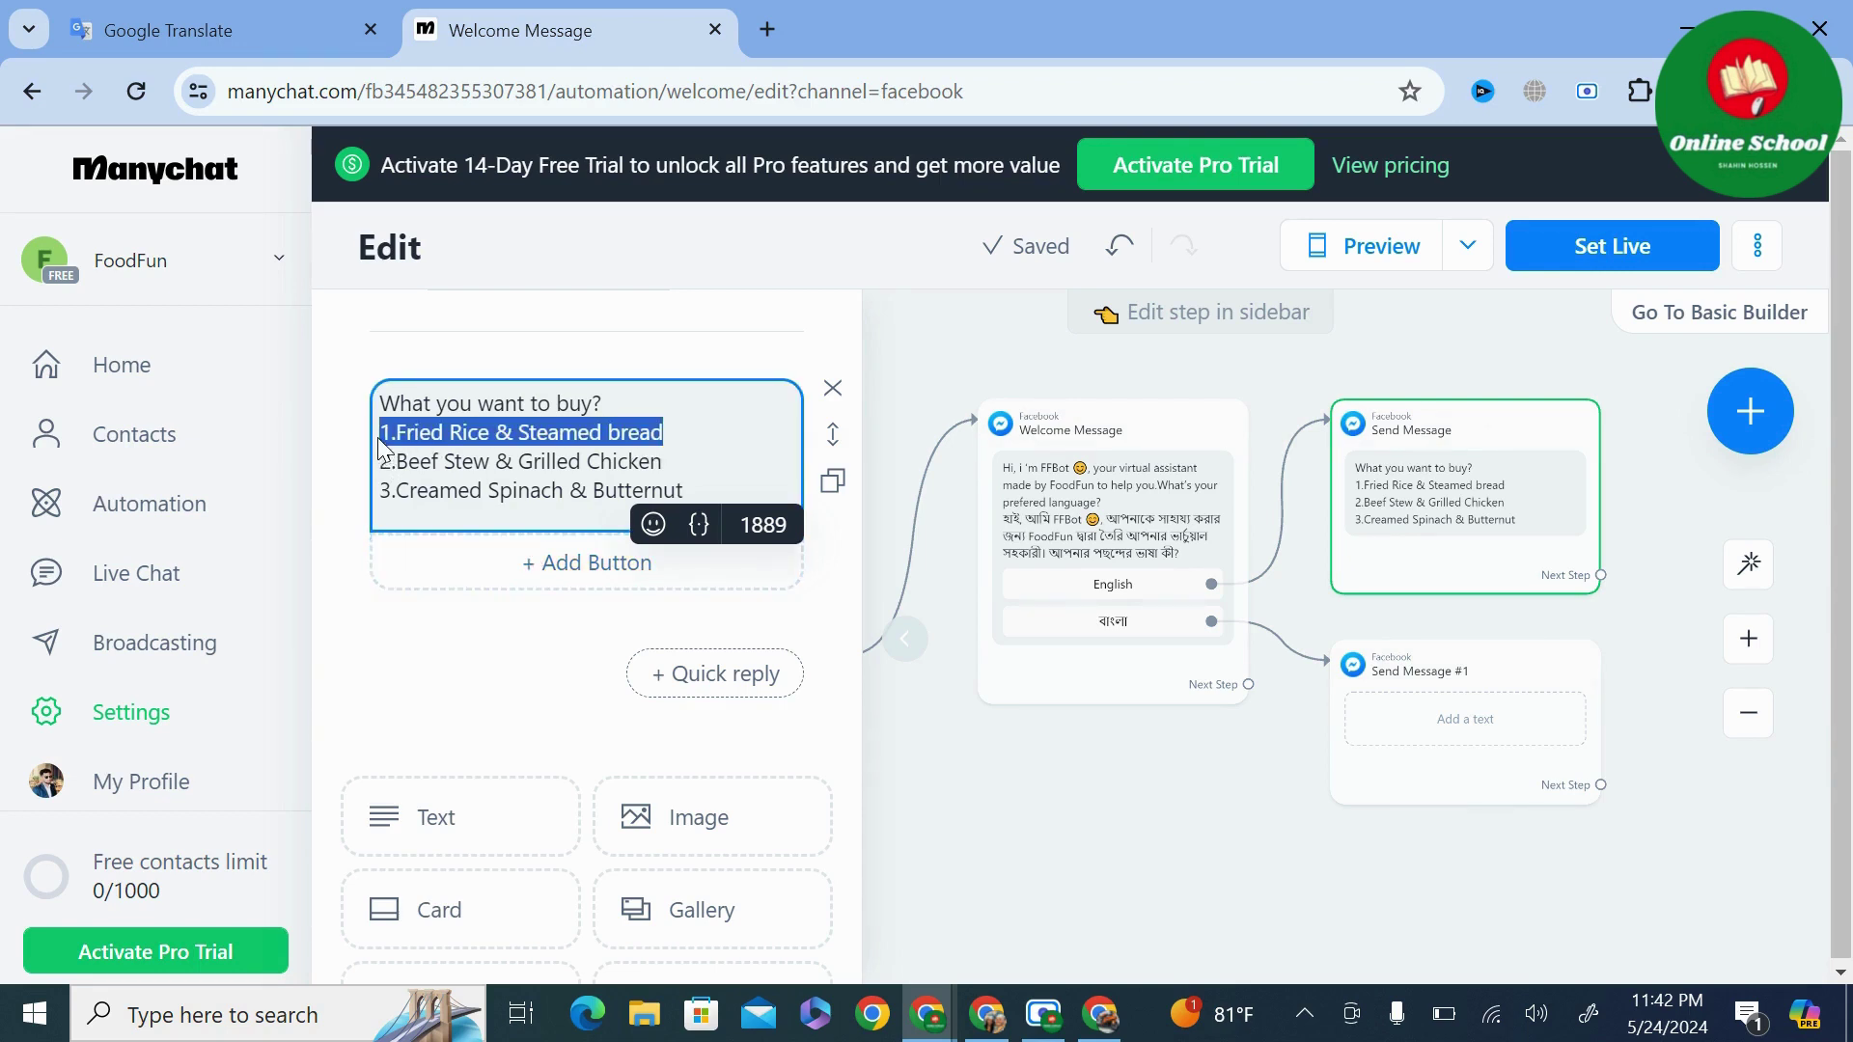
left_click(462, 549)
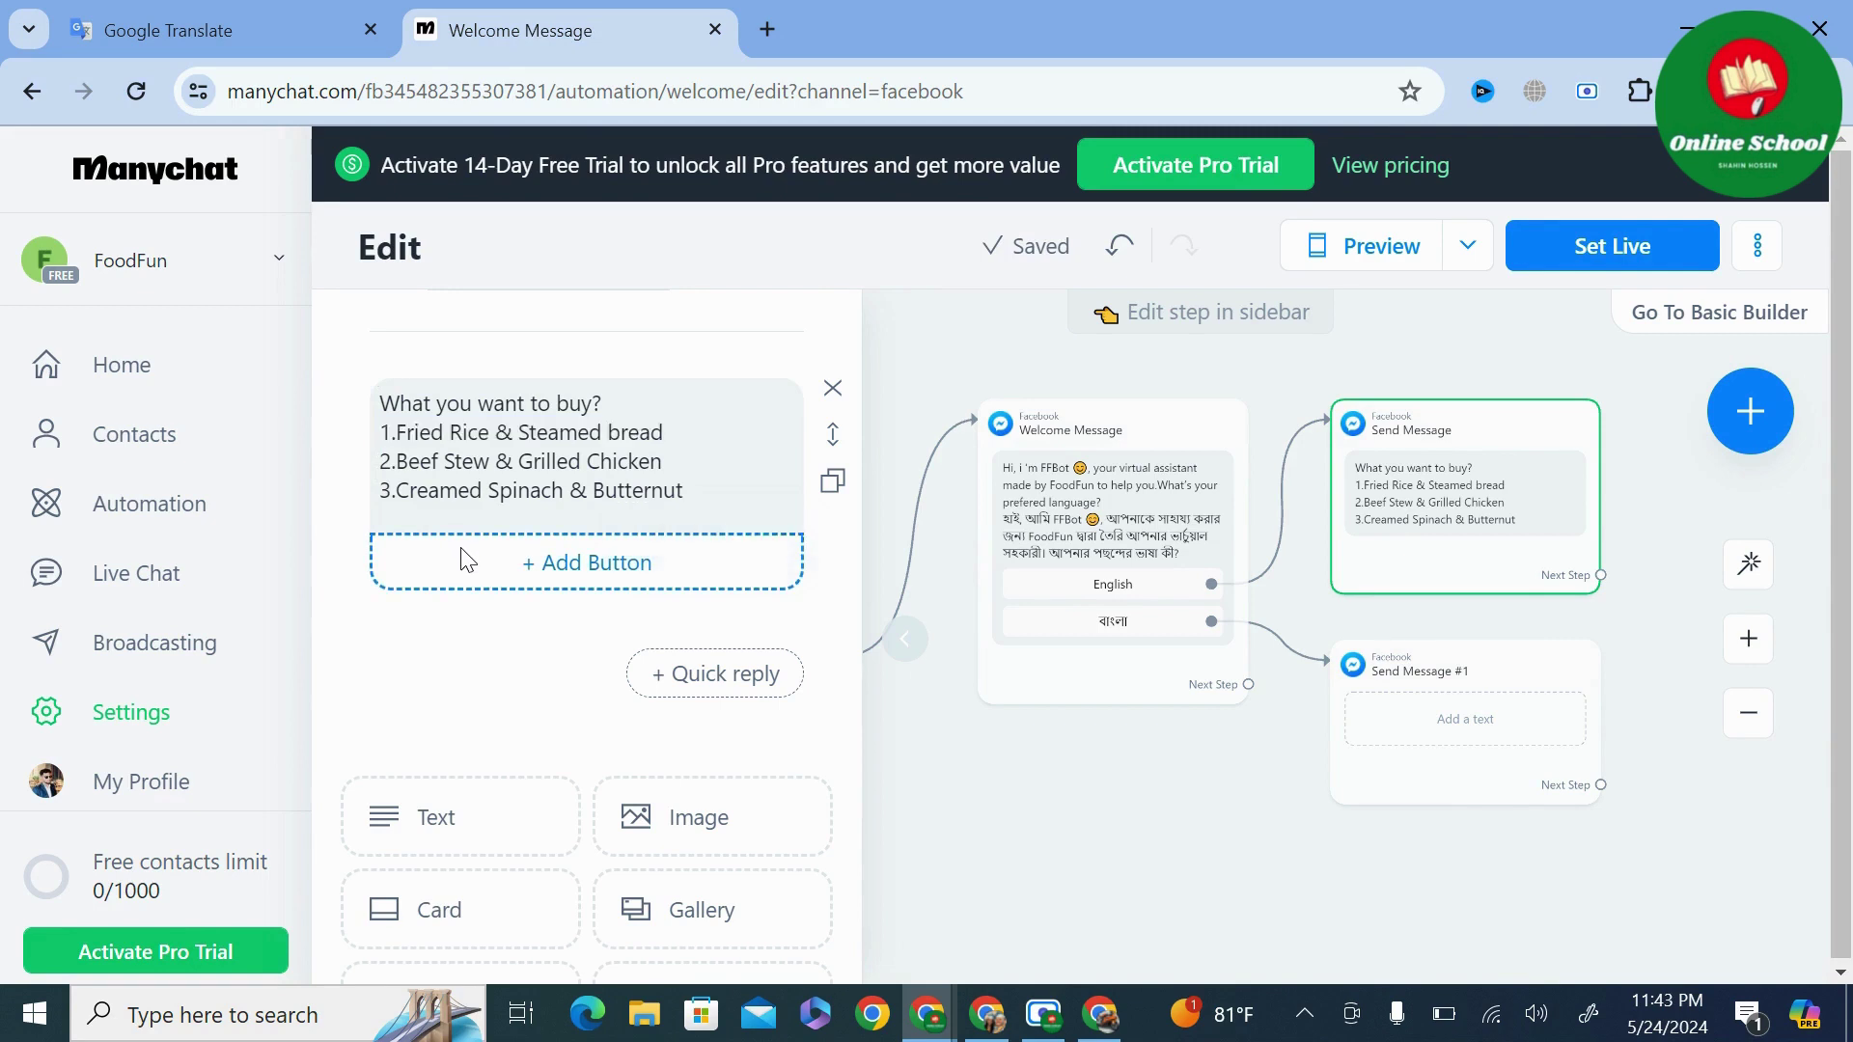
left_click(461, 560)
key("ctrl+v")
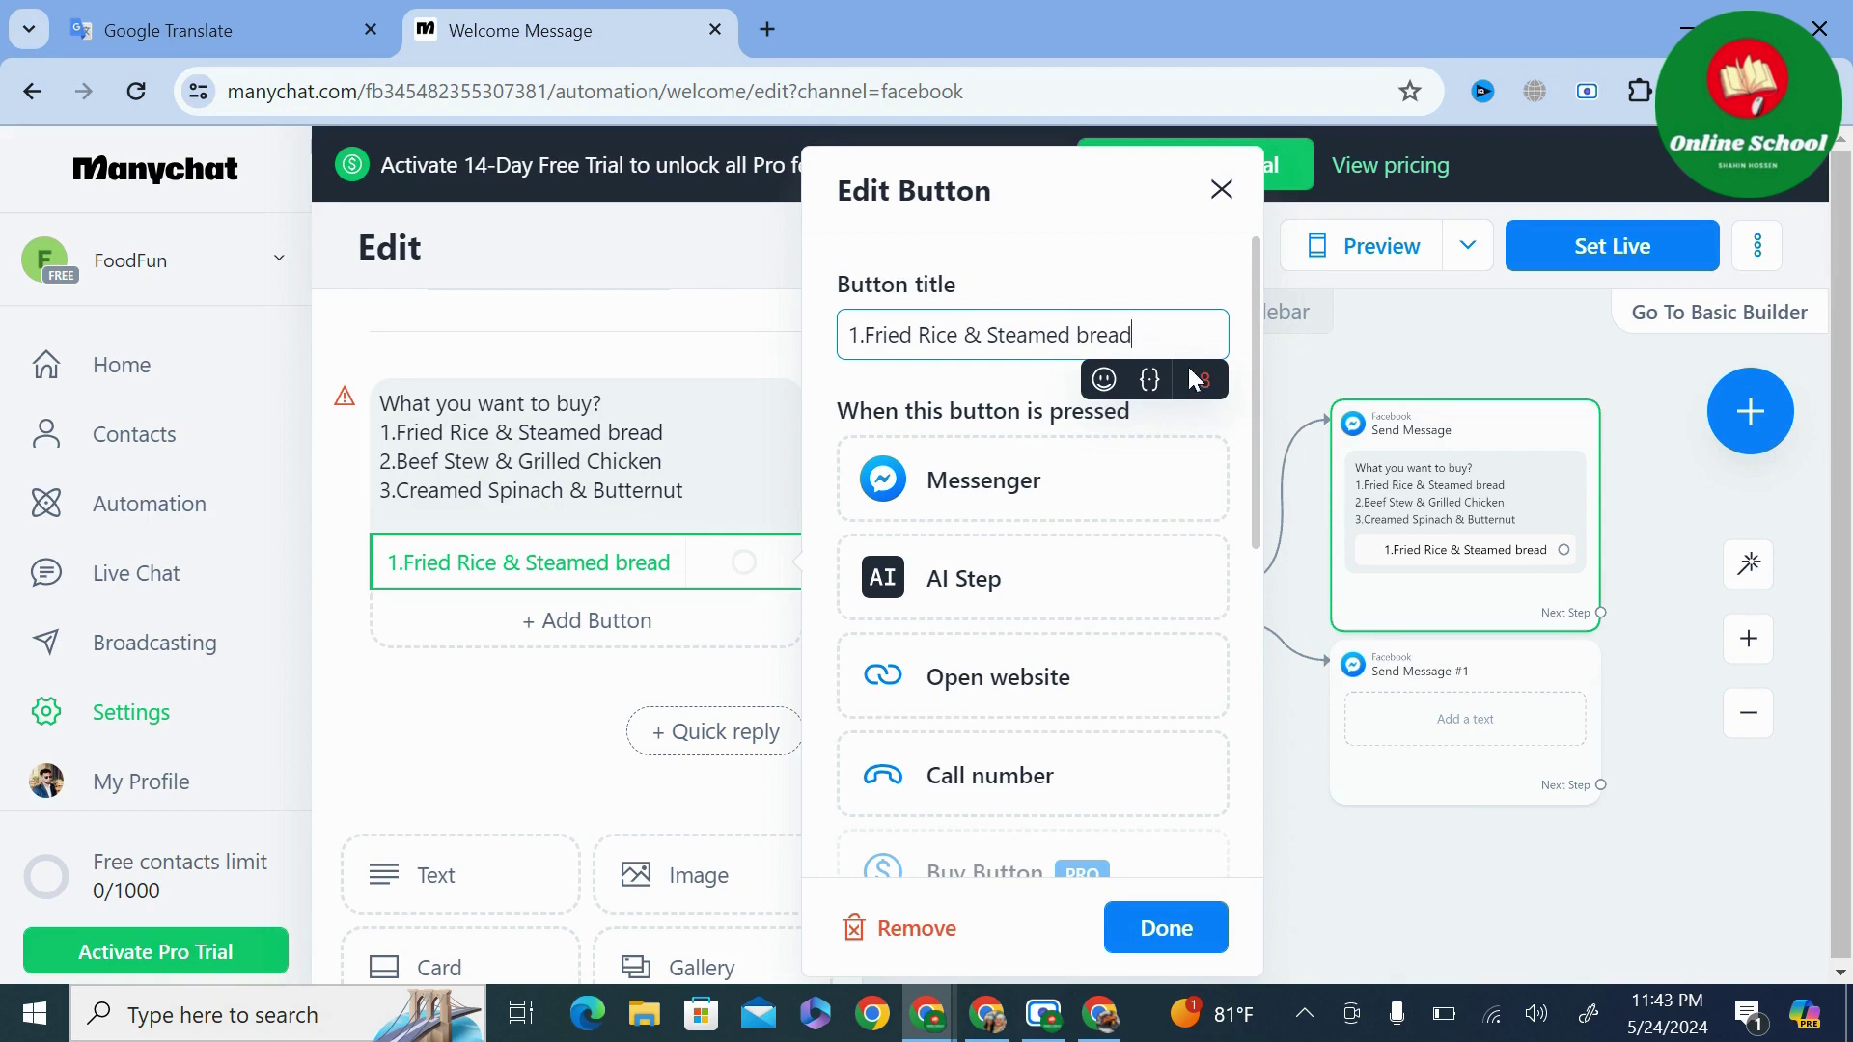
Shorten the new button's title to "1" and link it to a new Messenger message.
left_click_drag(1163, 336, 862, 359)
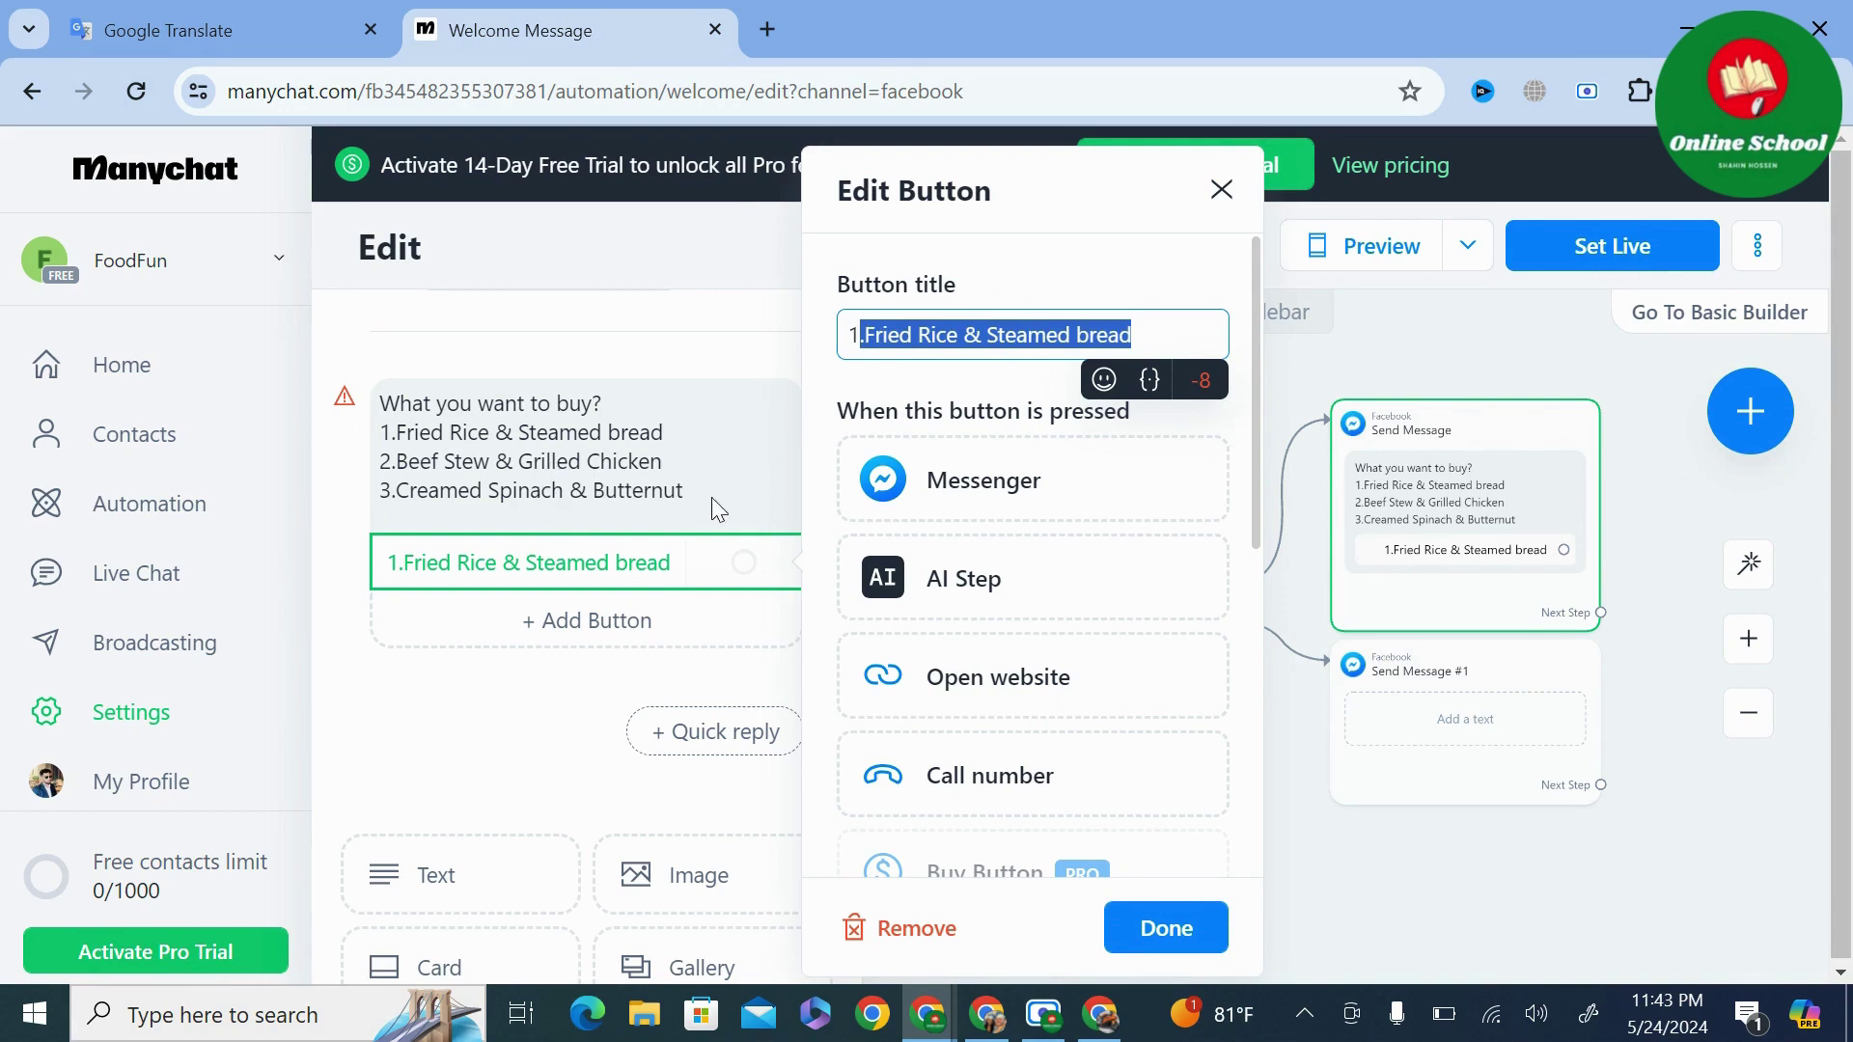
key("BackSpace")
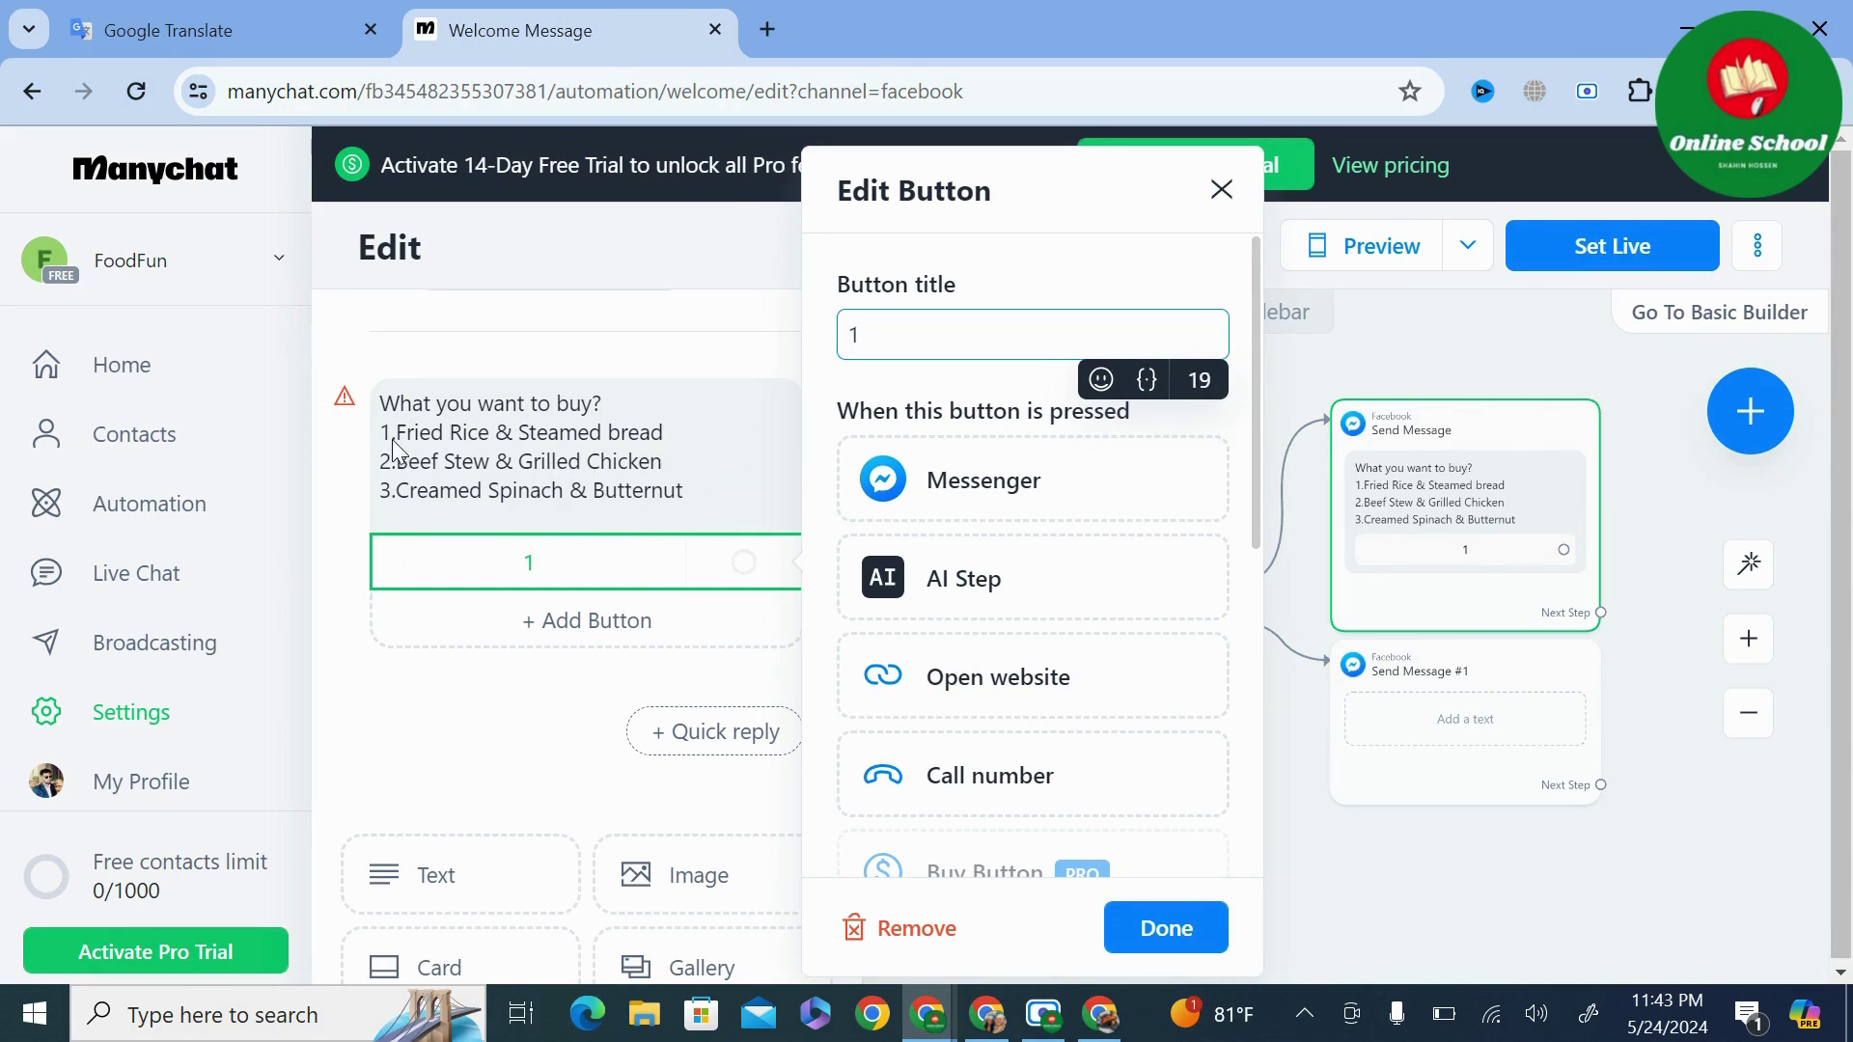
left_click(972, 480)
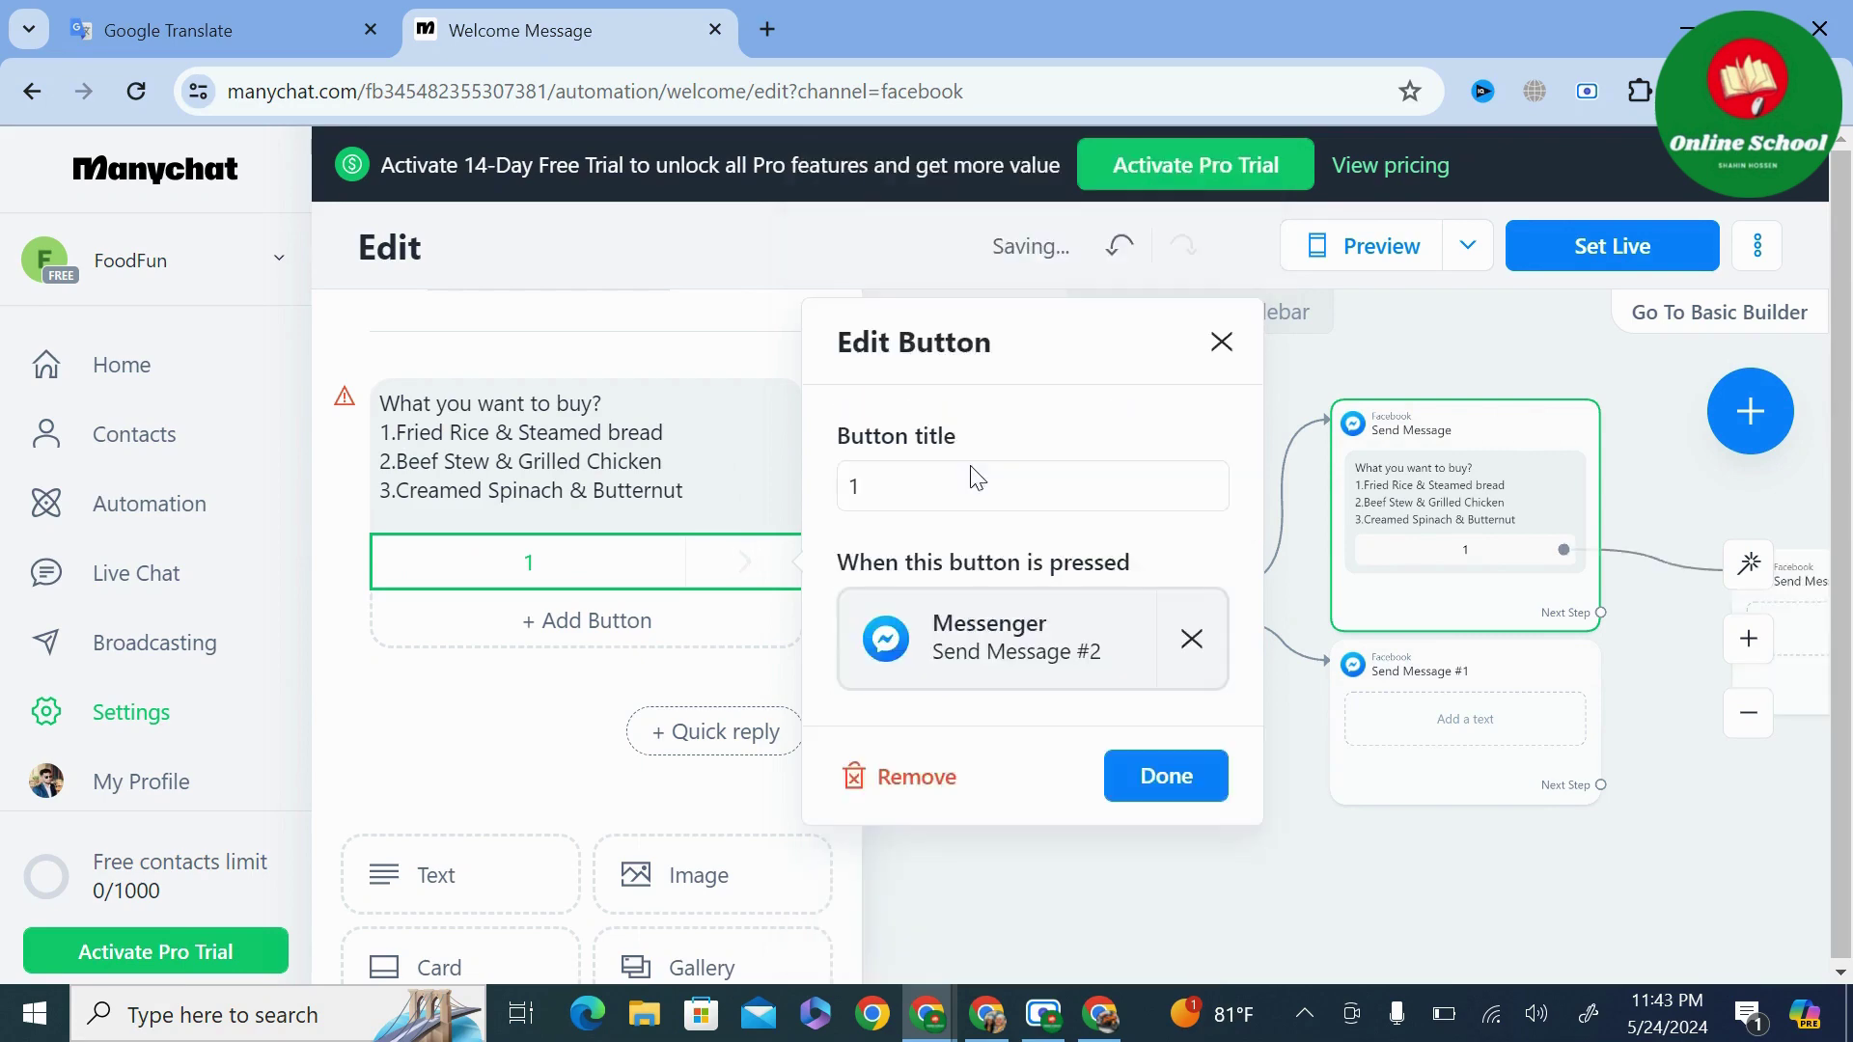
left_click(1145, 796)
Add a second button titled "2" to the menu message and link it to a new Messenger message.
left_click(598, 620)
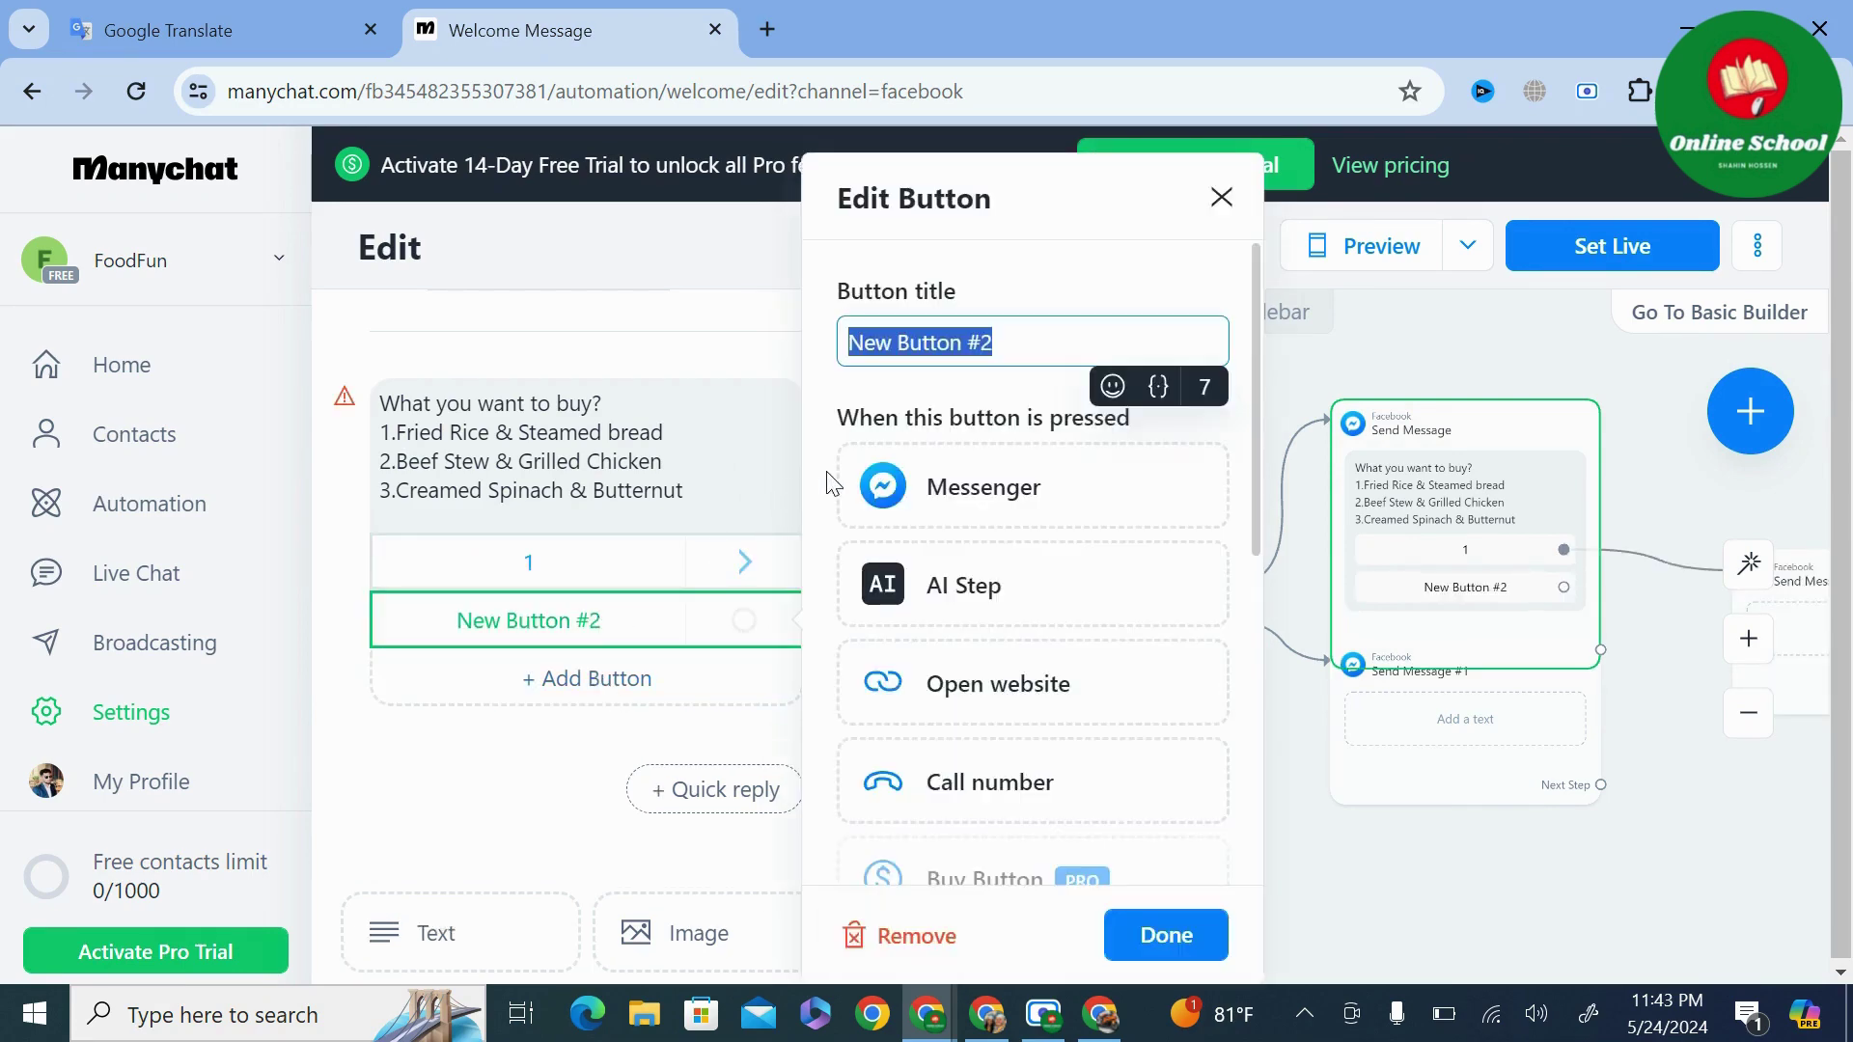
type("2")
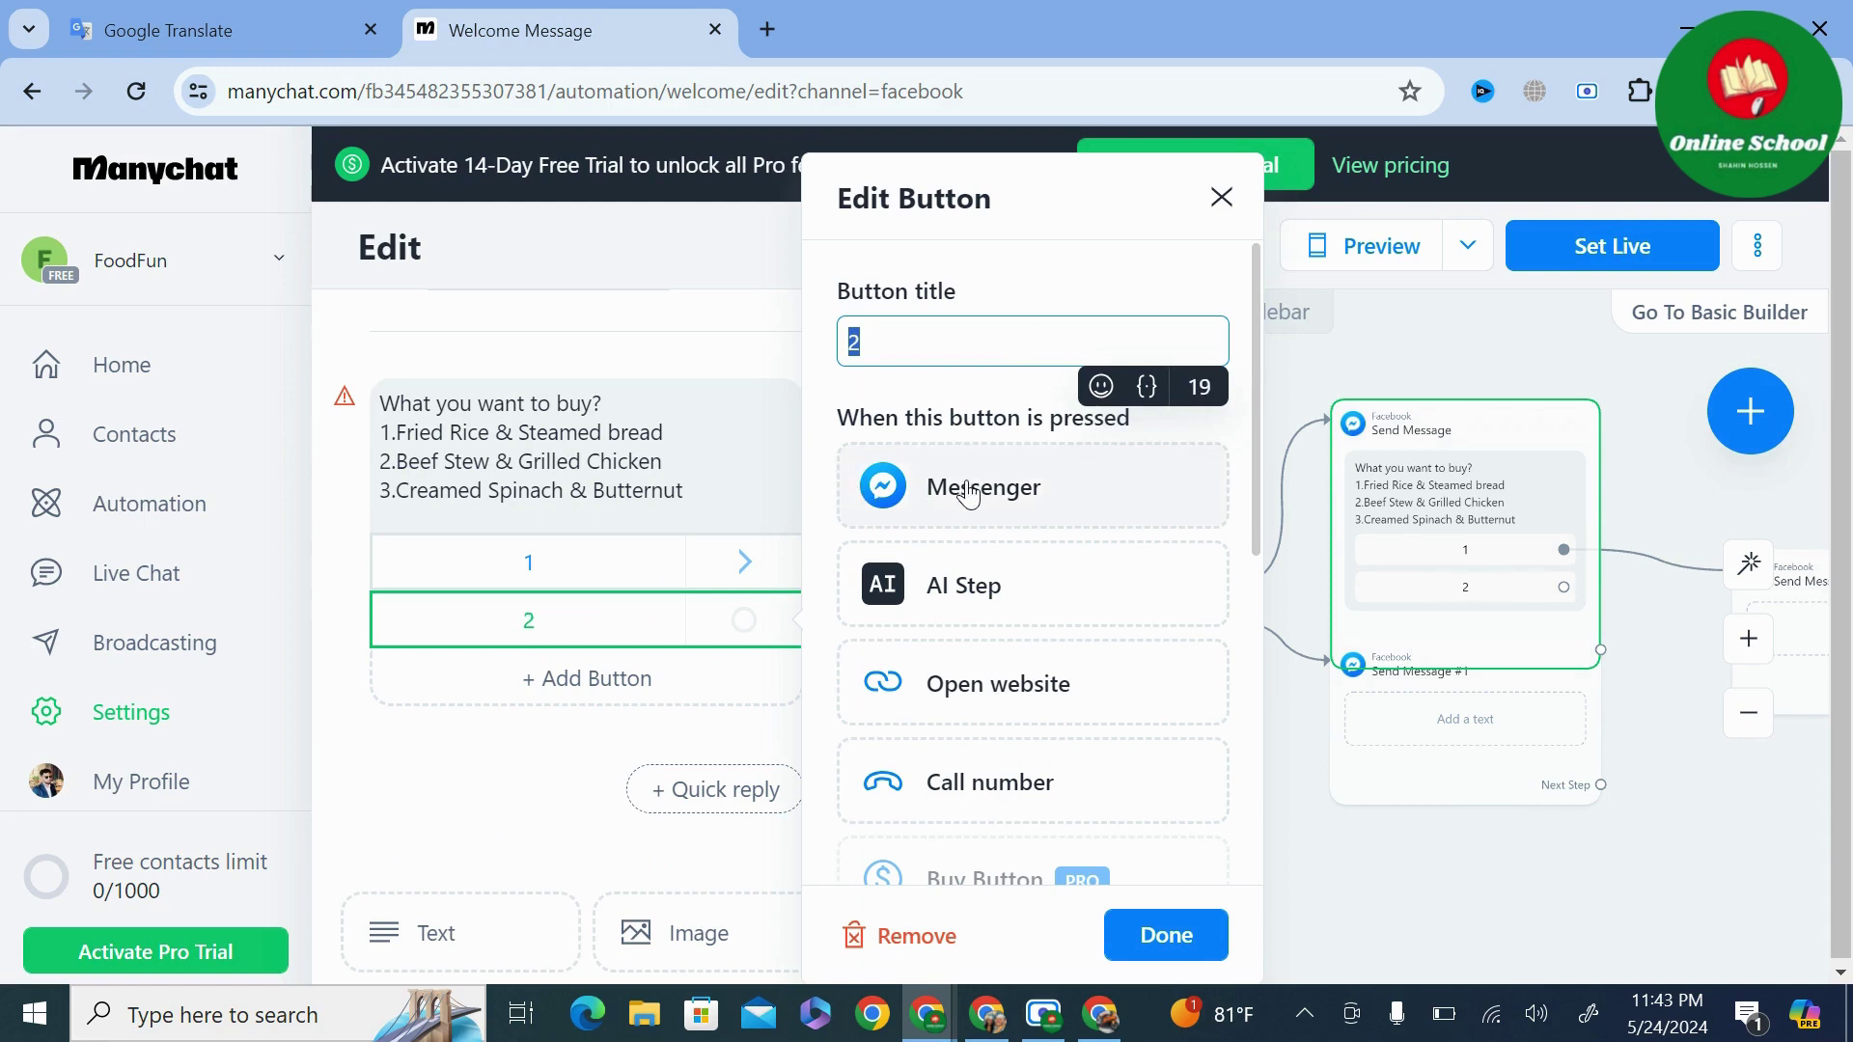
scroll(993, 497, "down", 3)
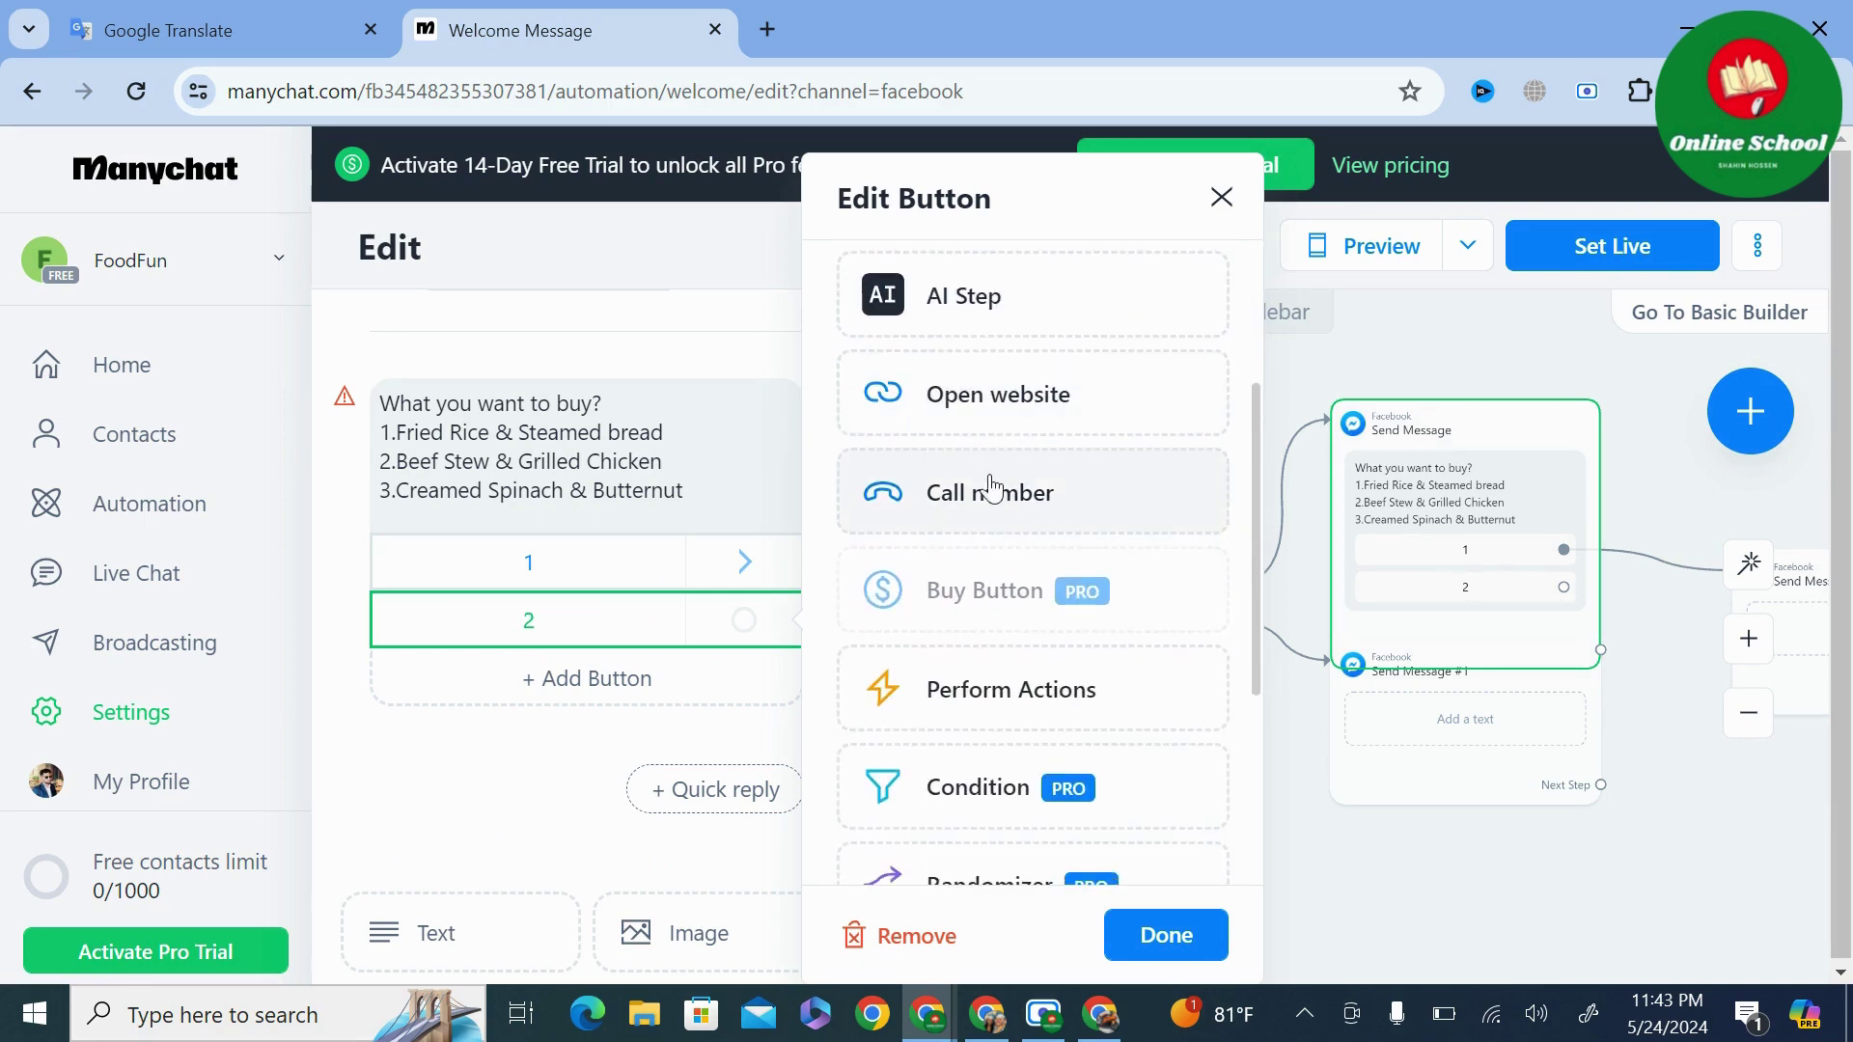
scroll(992, 724, "down", 4)
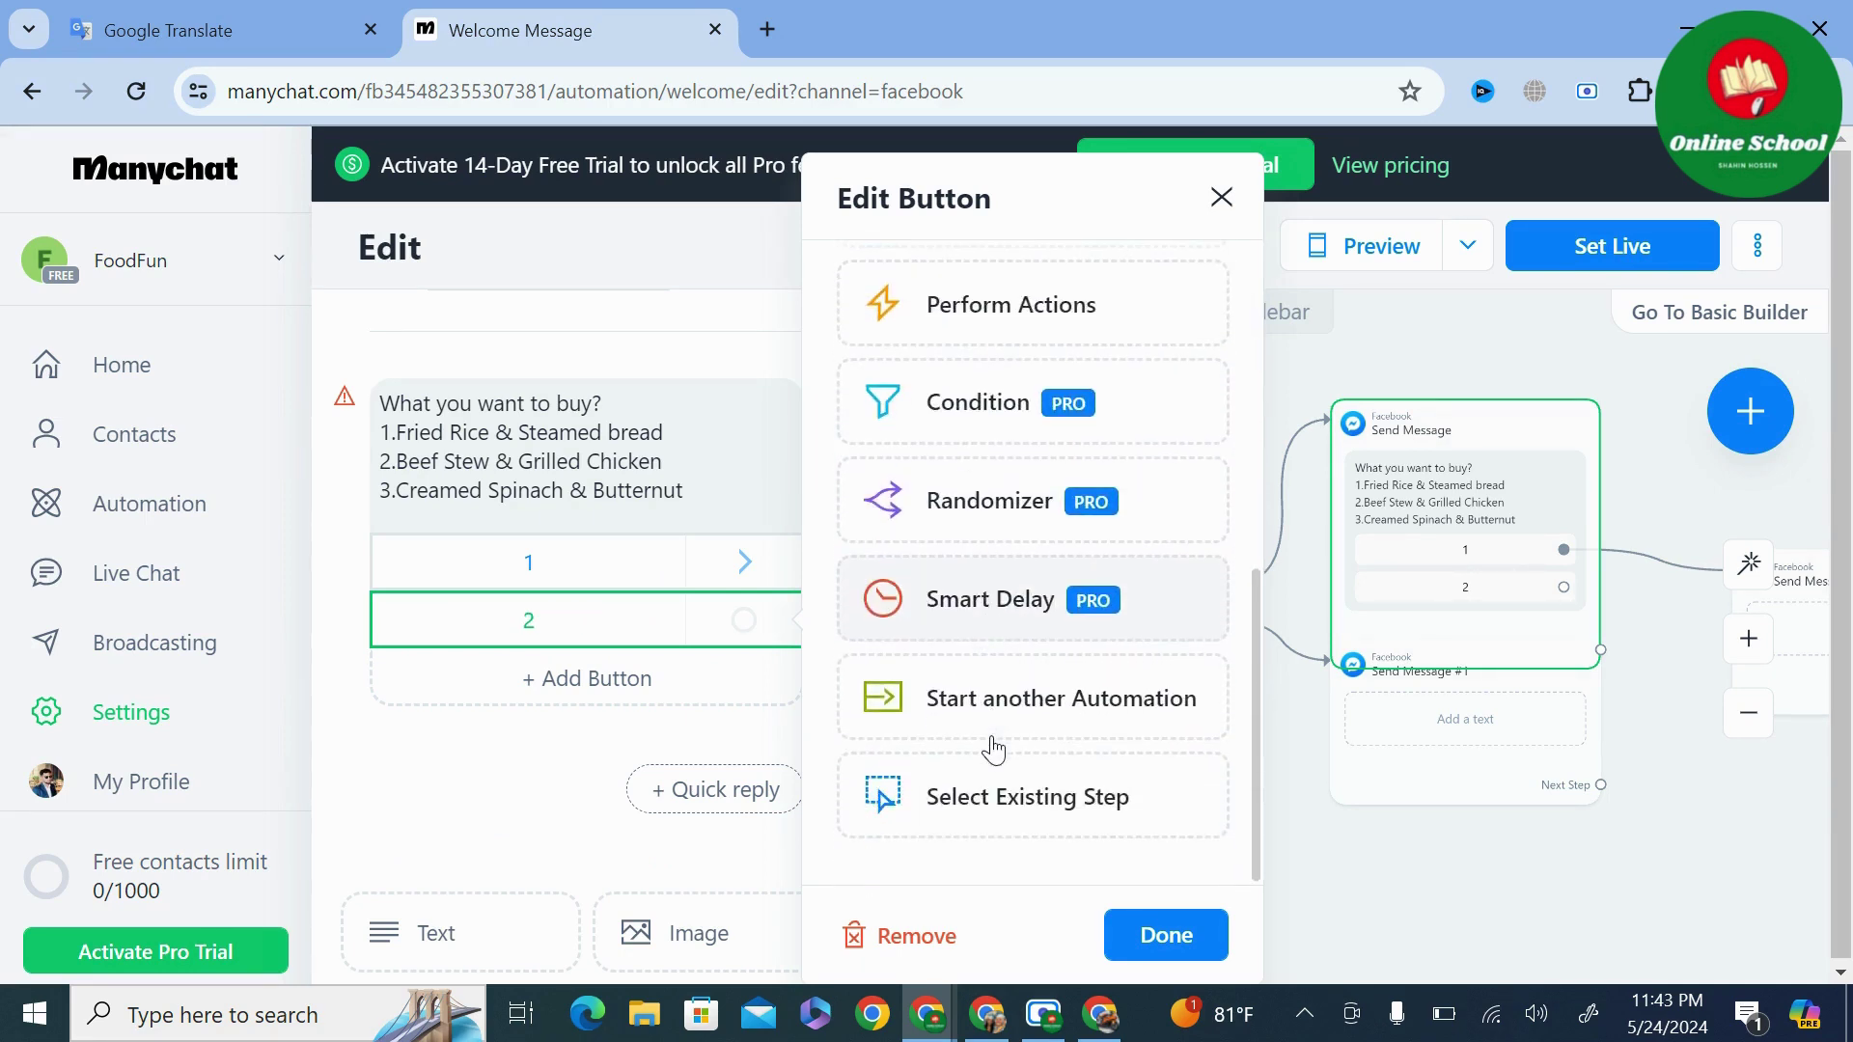
scroll(1003, 680, "up", 6)
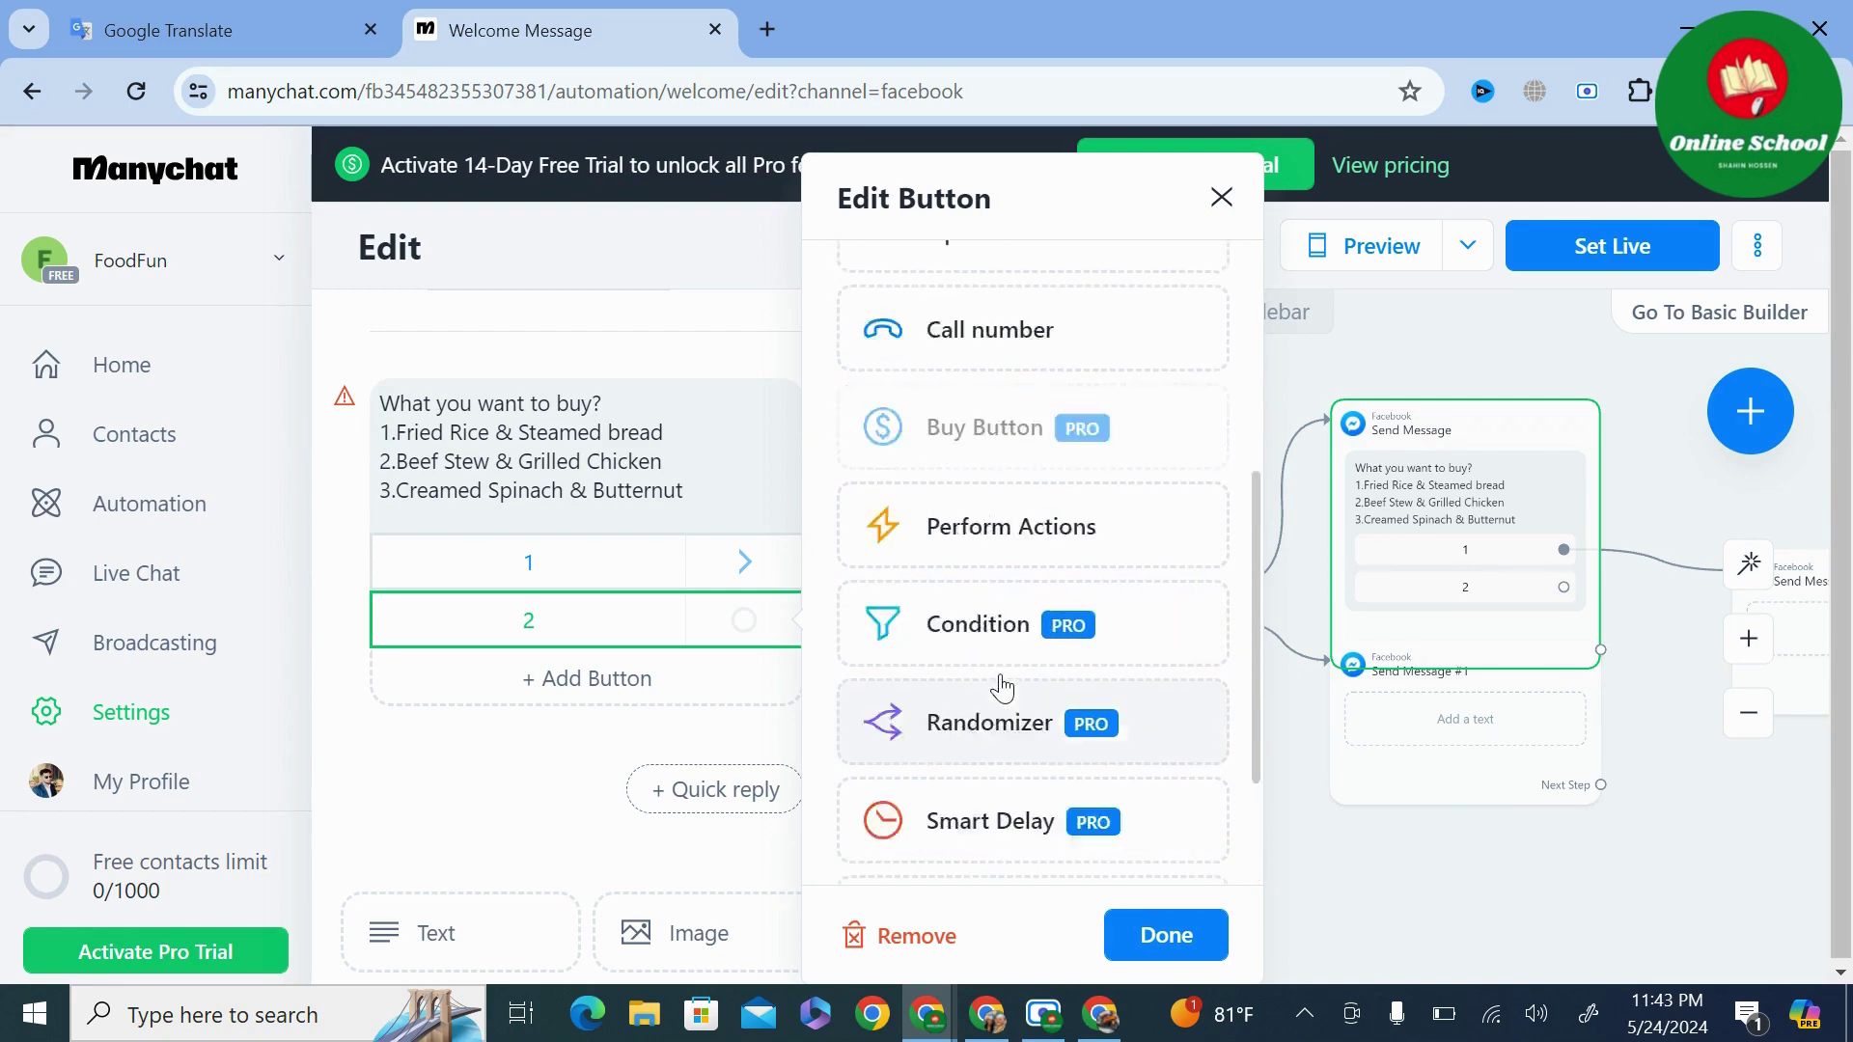
scroll(994, 618, "up", 1)
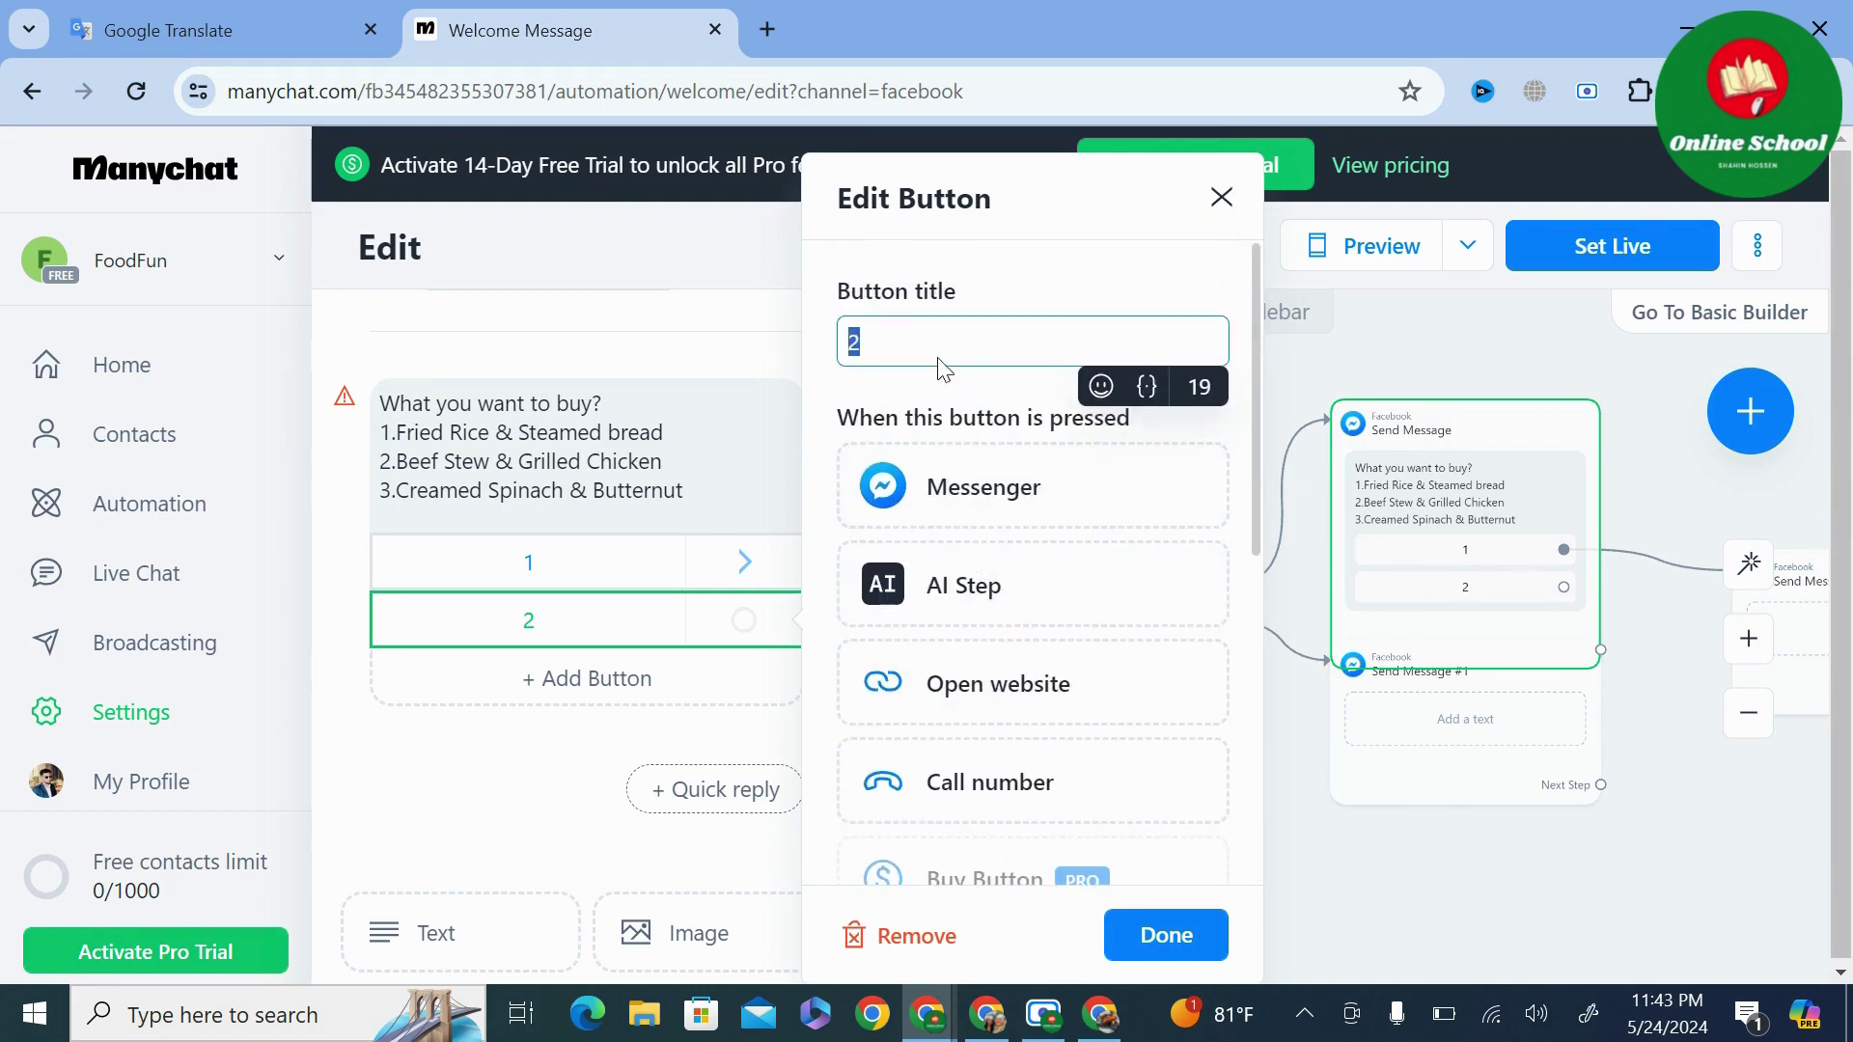
left_click(955, 480)
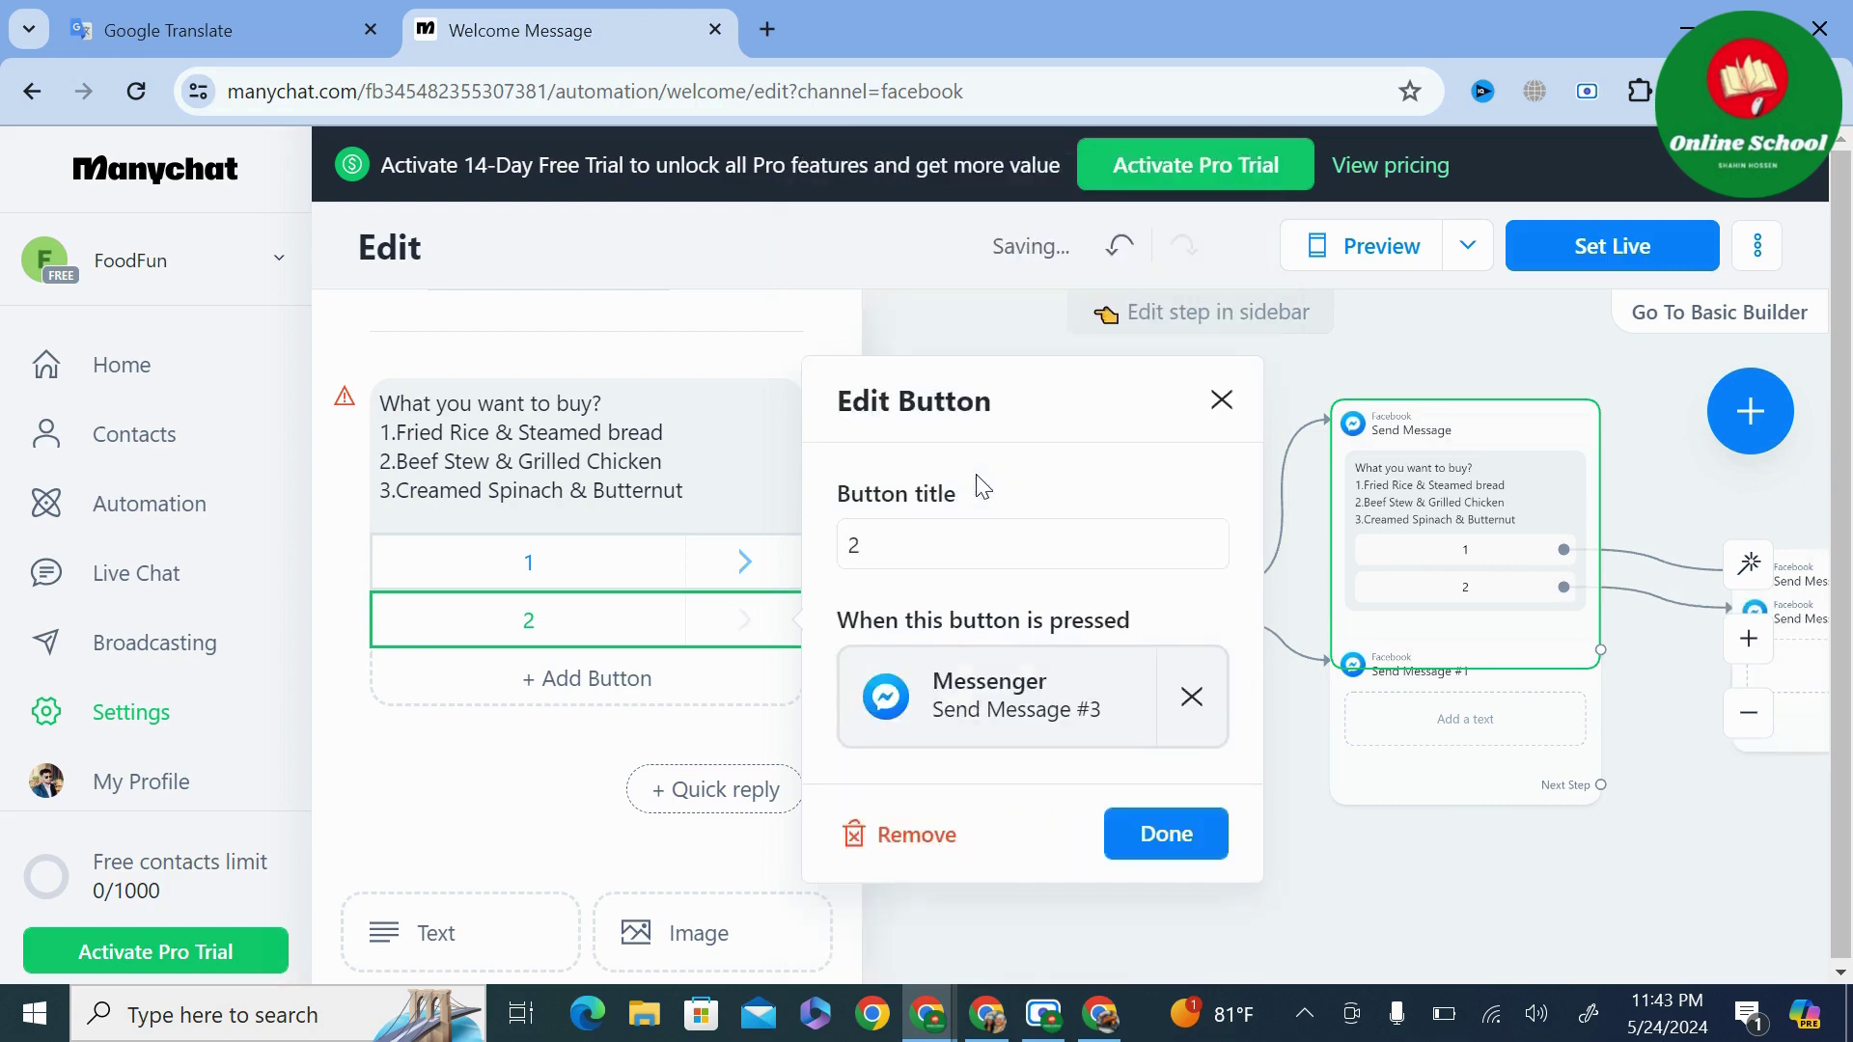
left_click(1166, 834)
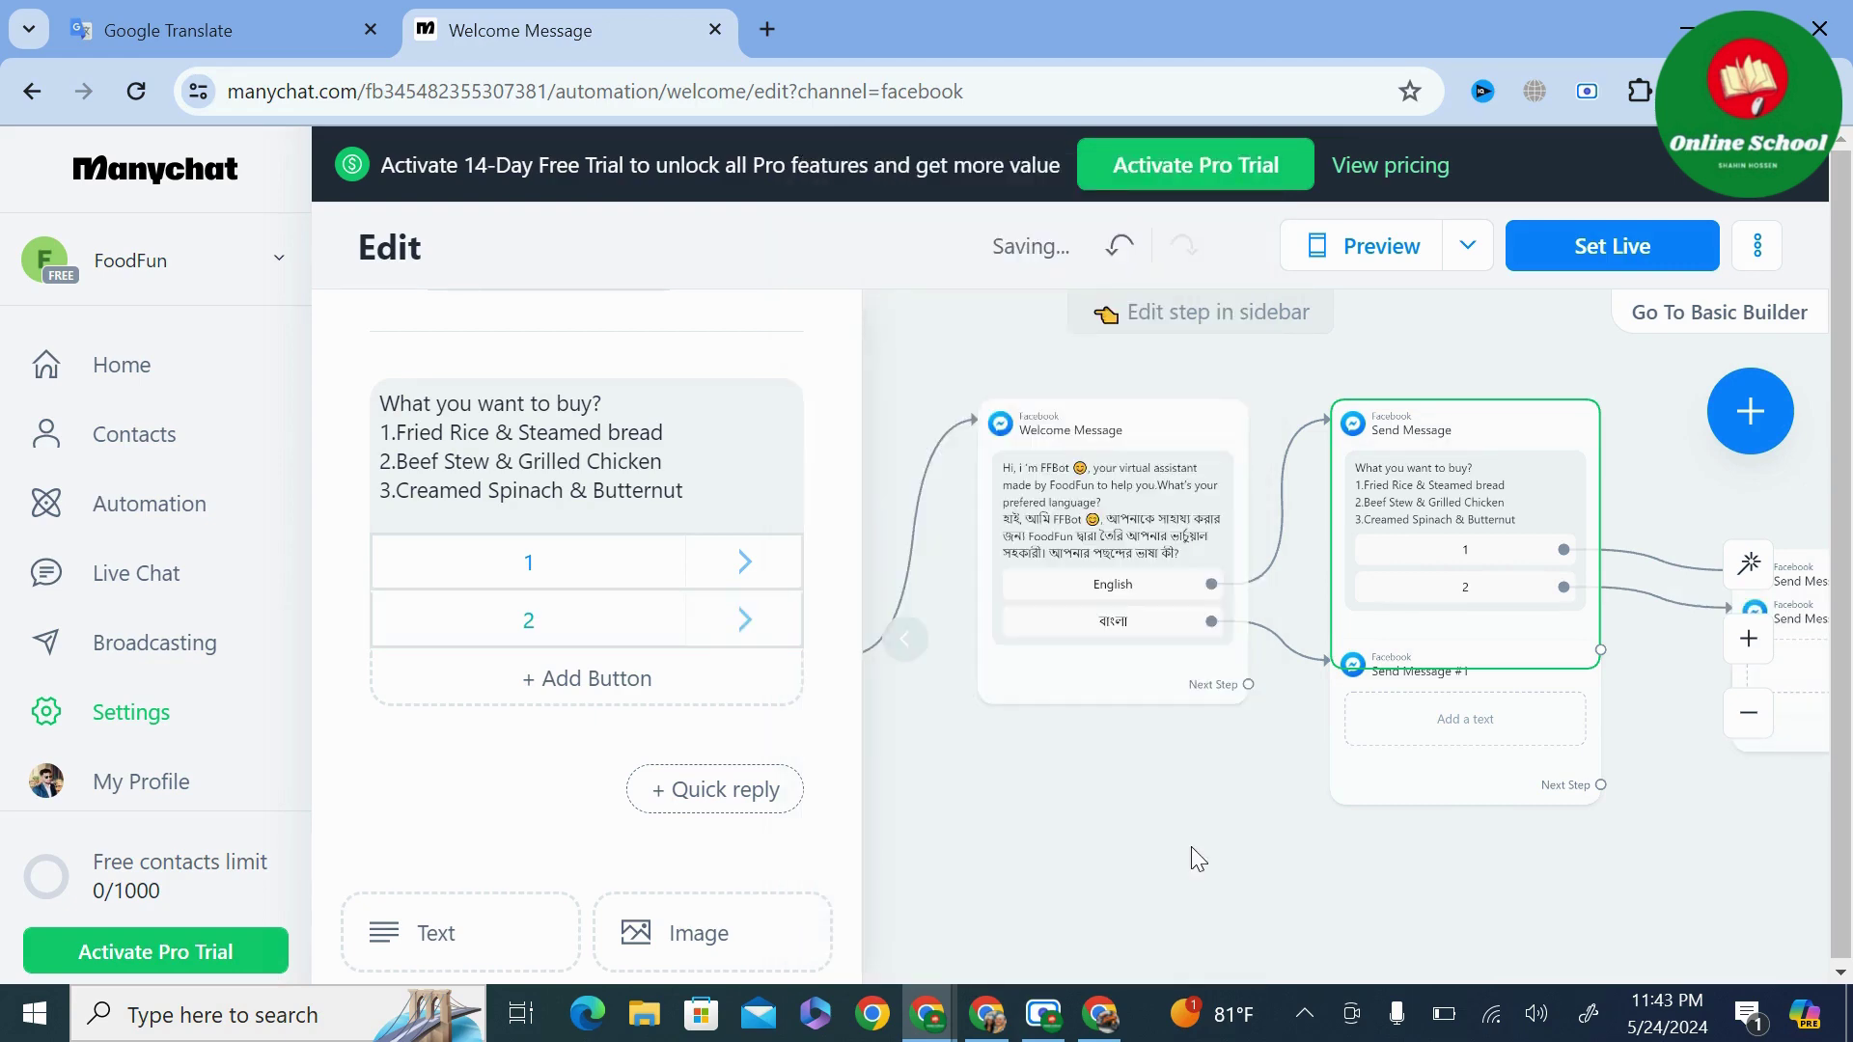
Add a third button titled "3" to the menu message and link it to a new Messenger message.
left_click(588, 679)
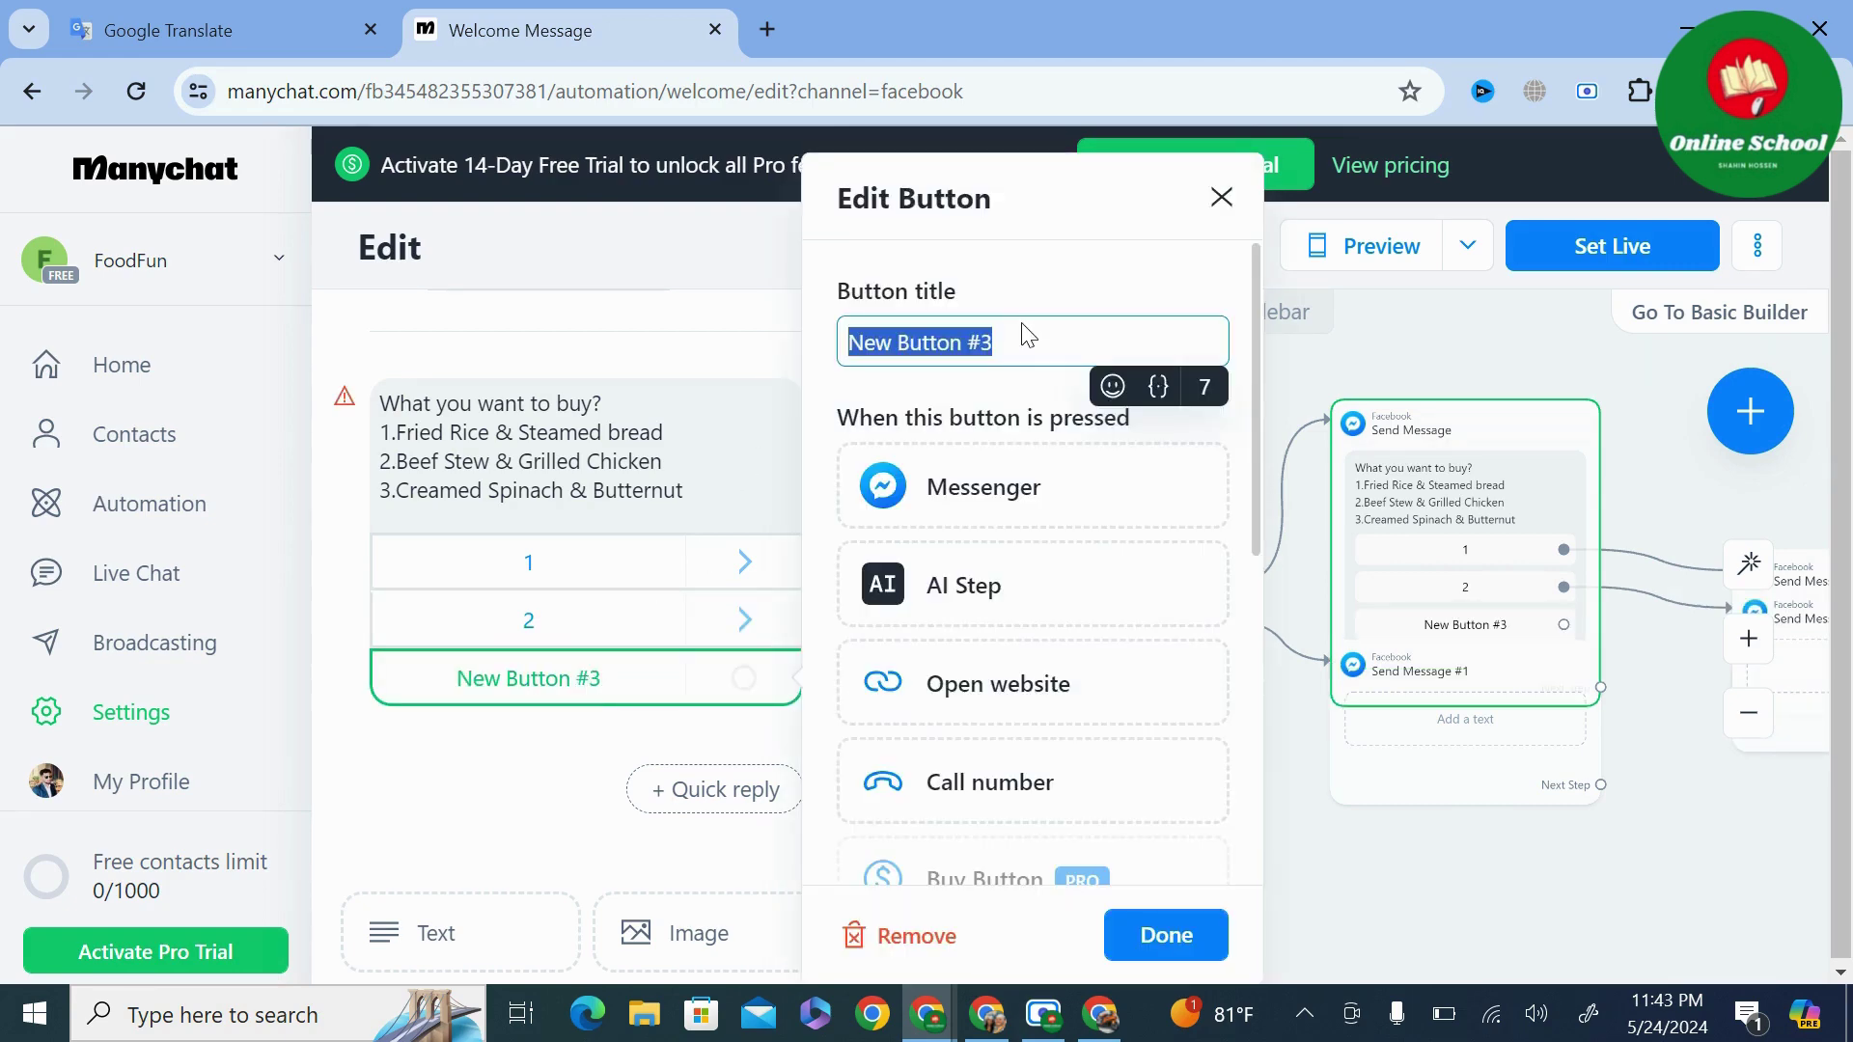
type("3")
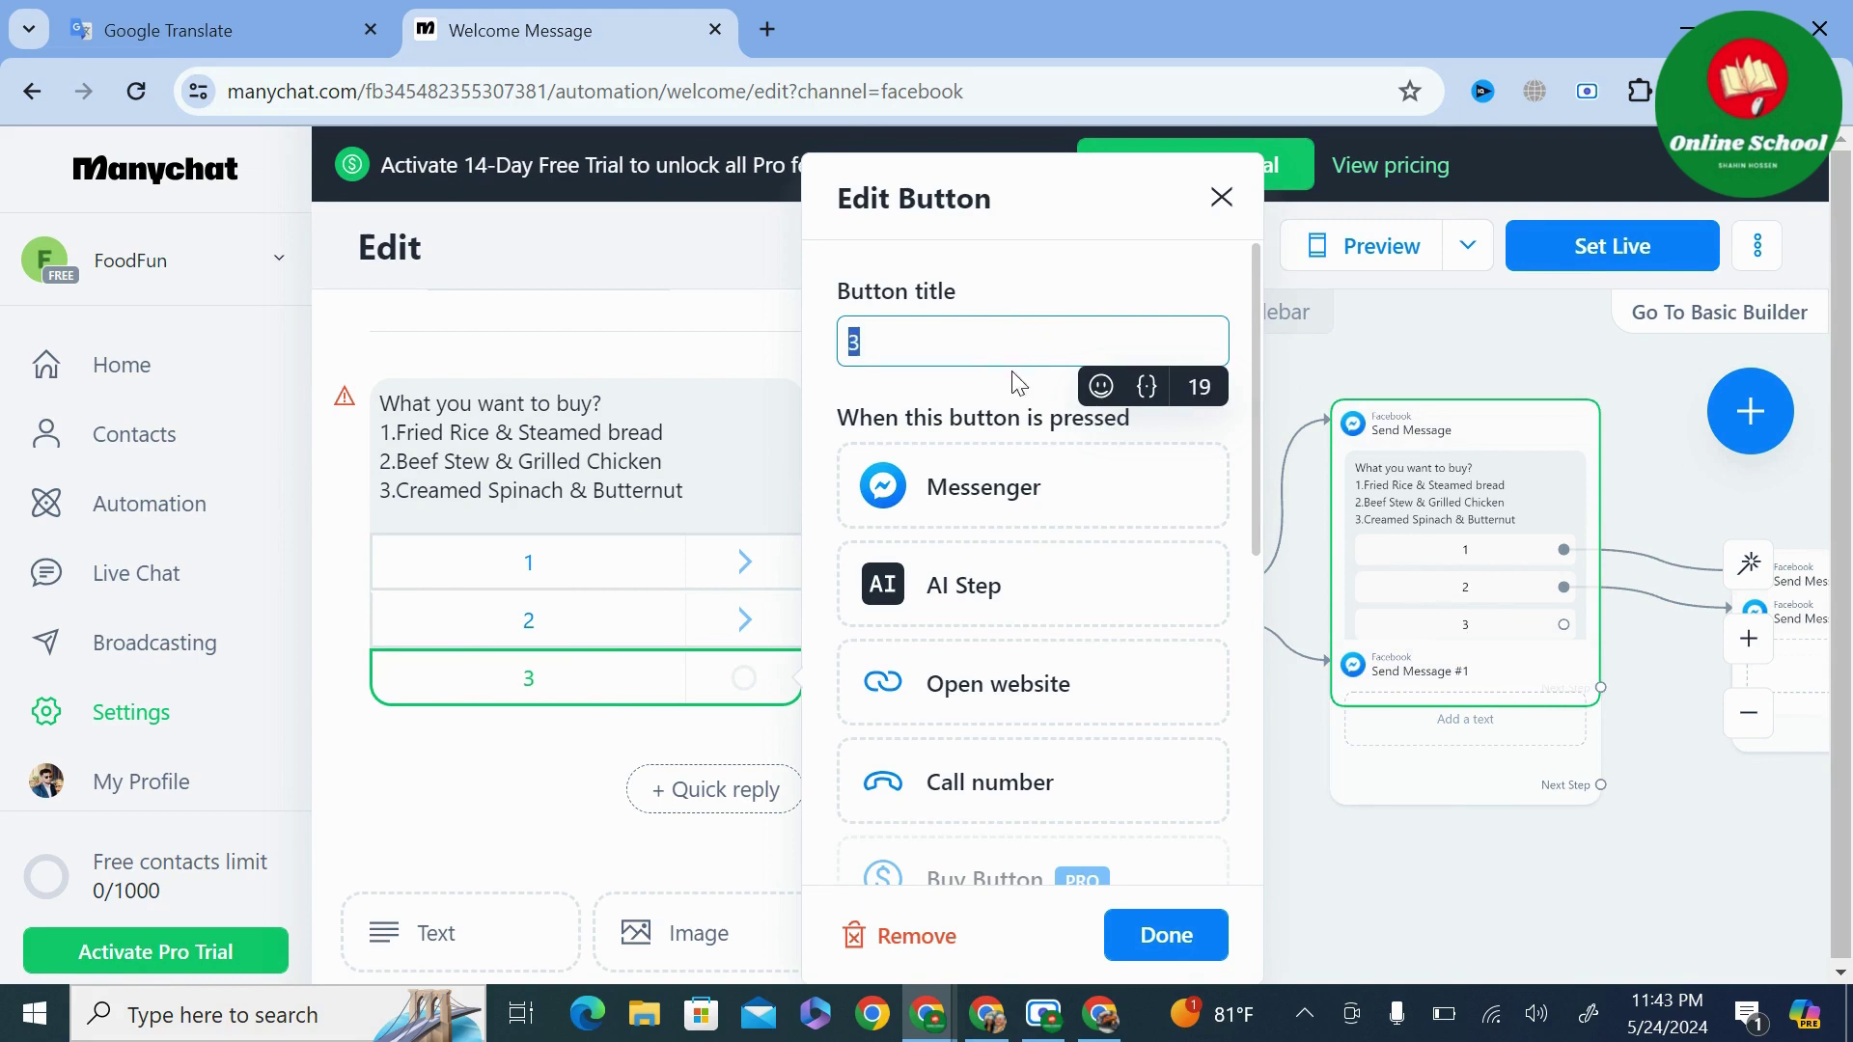
left_click(1004, 497)
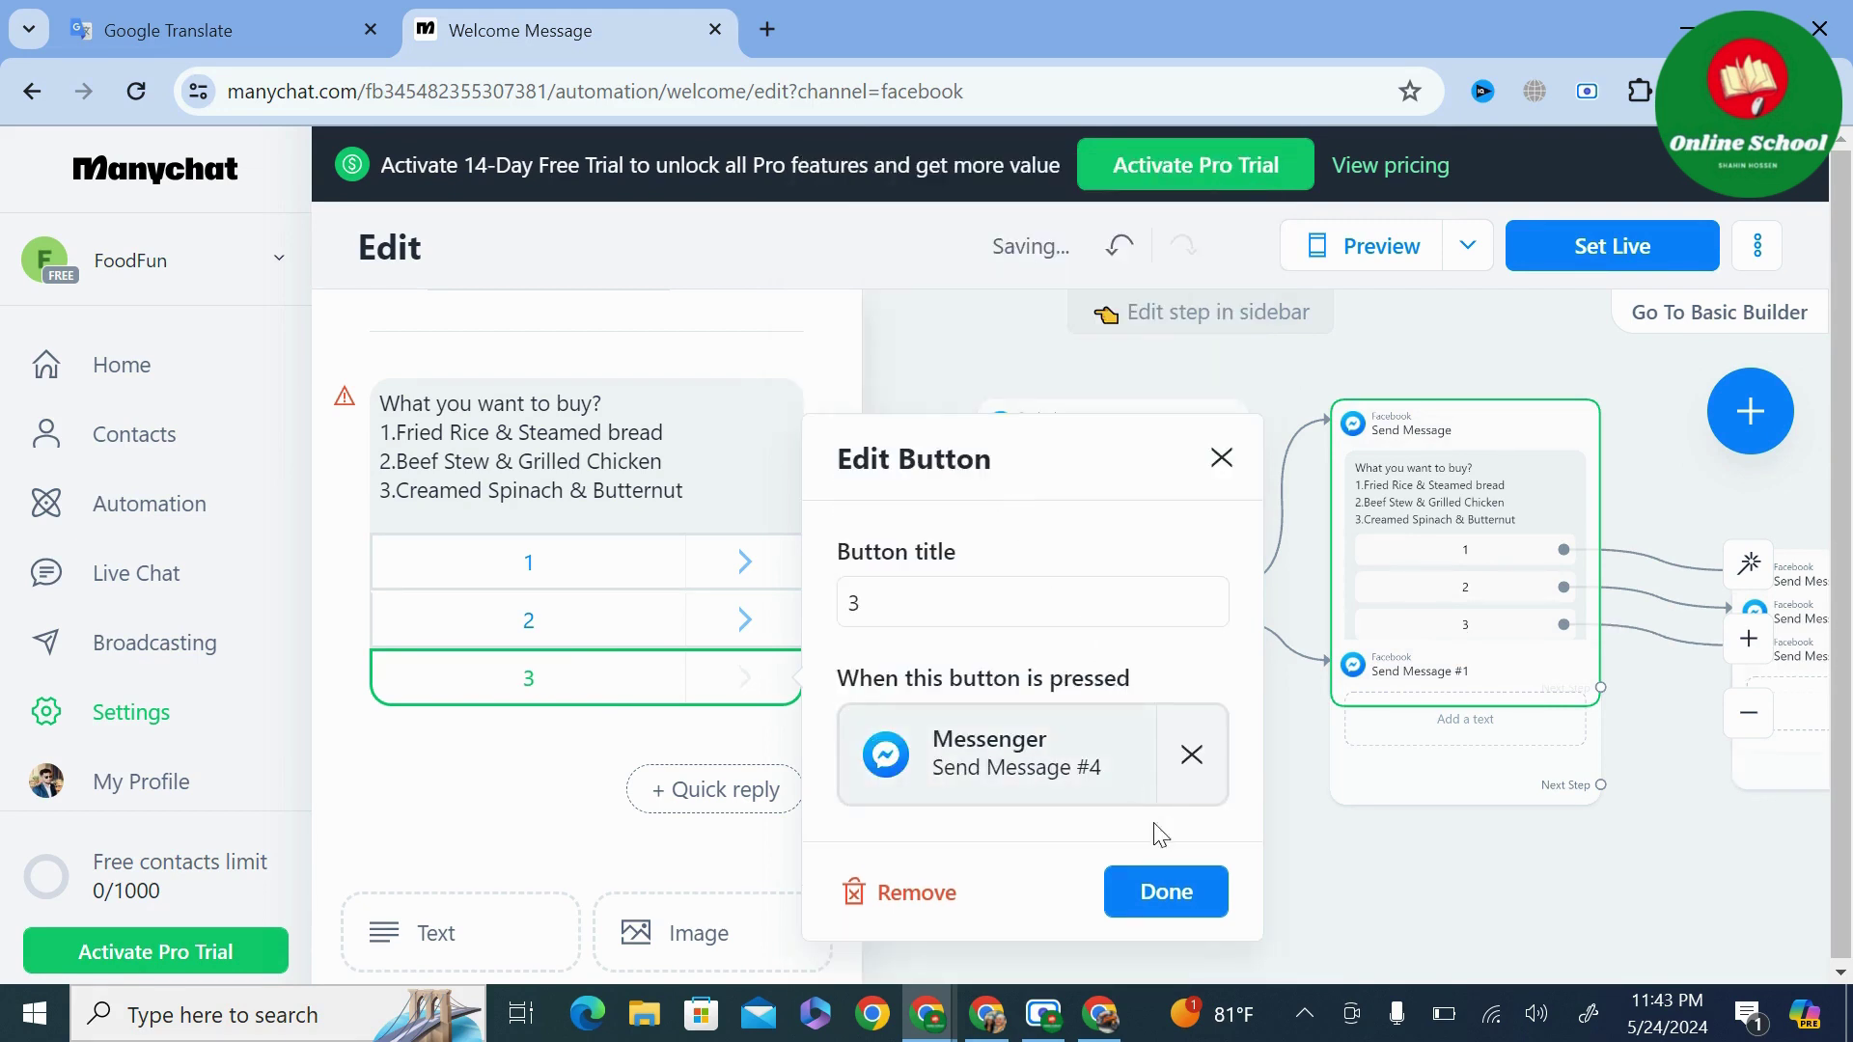
left_click(1146, 902)
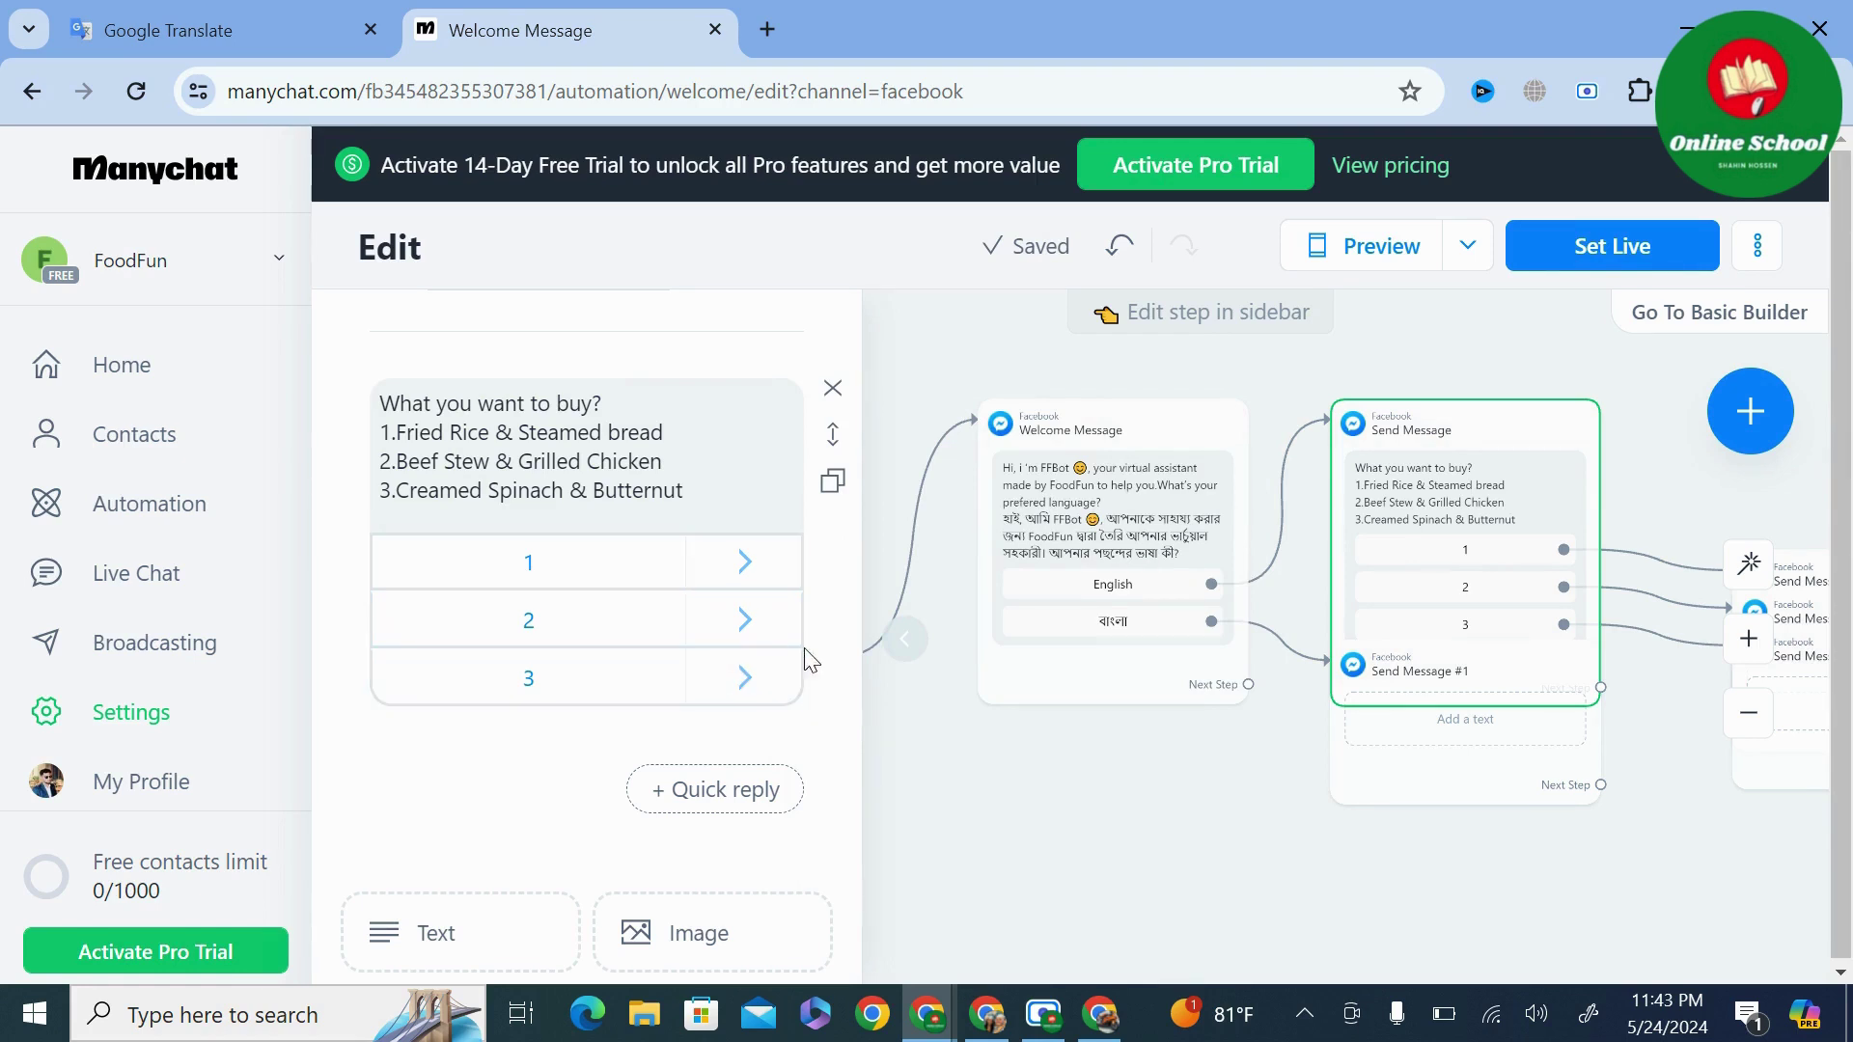
Separate the overlapping English menu message and Send Message #1 on the flow canvas, moving the menu up and the other down.
scroll(791, 583, "up", 2)
scroll(791, 583, "down", 2)
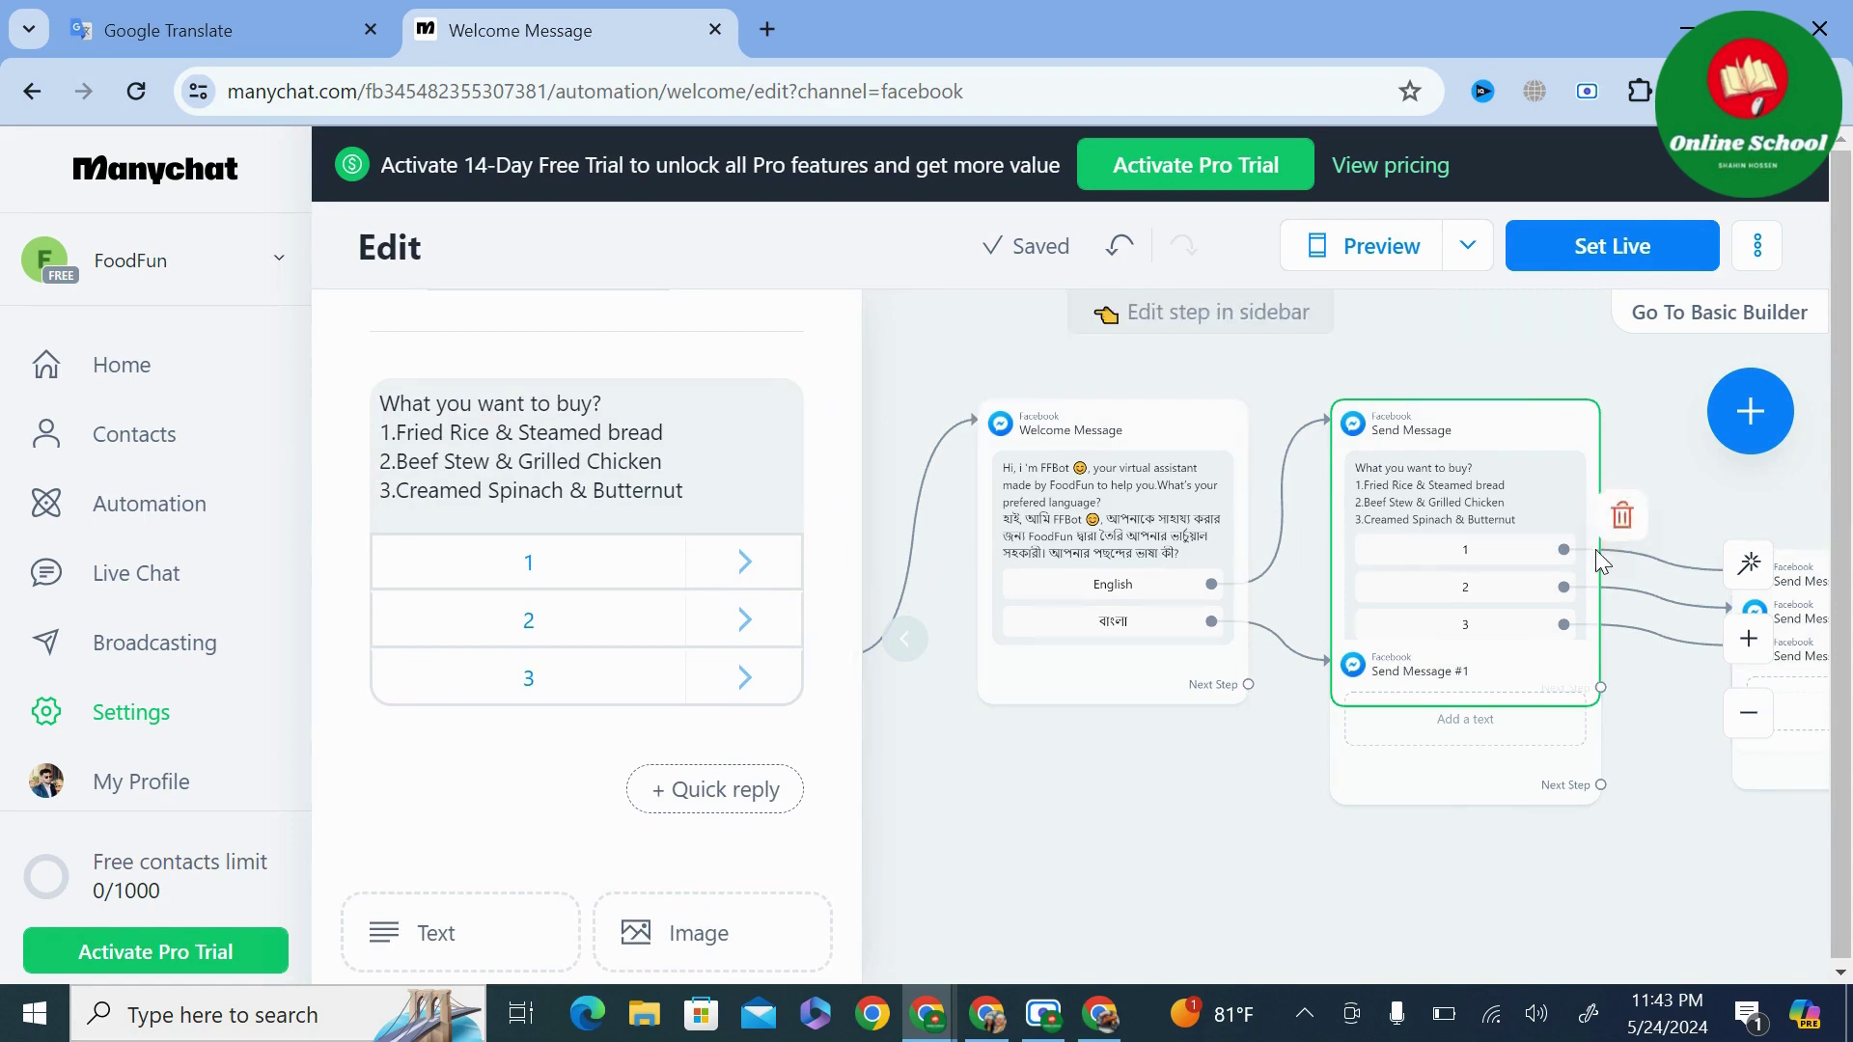
left_click_drag(1248, 786, 1028, 812)
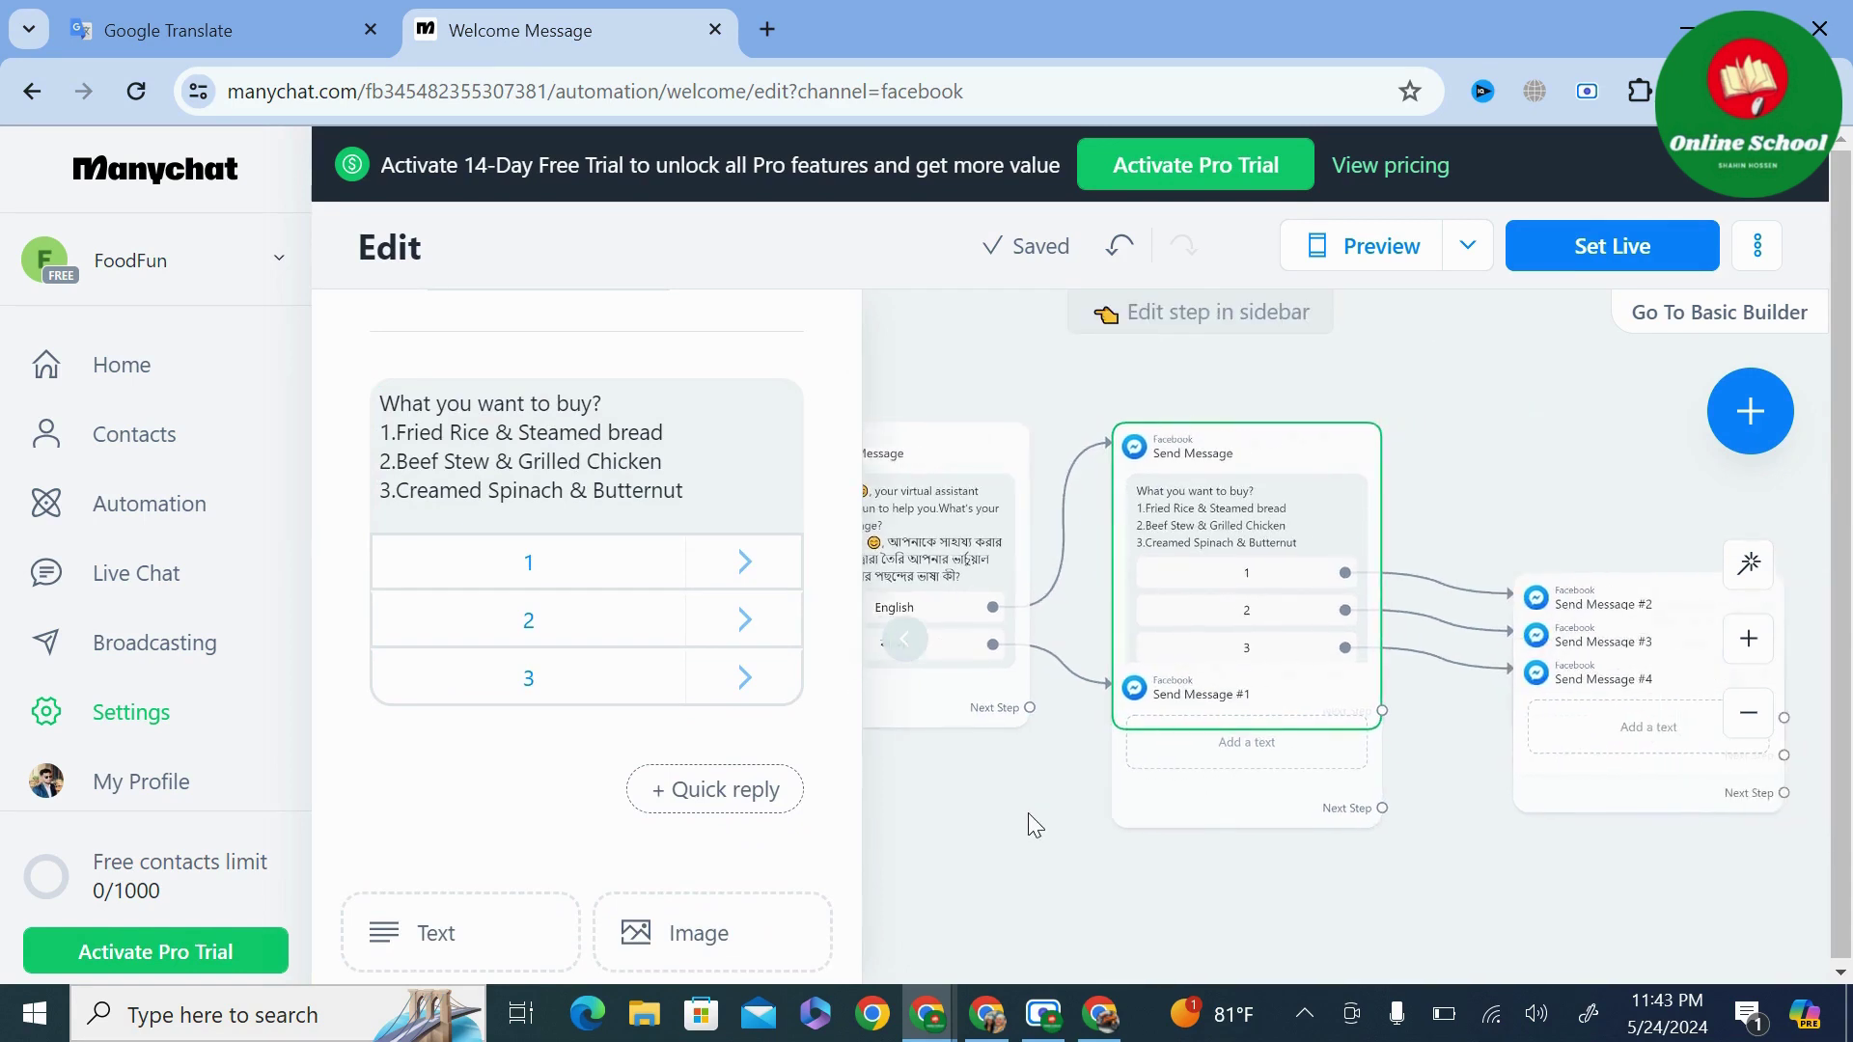
left_click(880, 649)
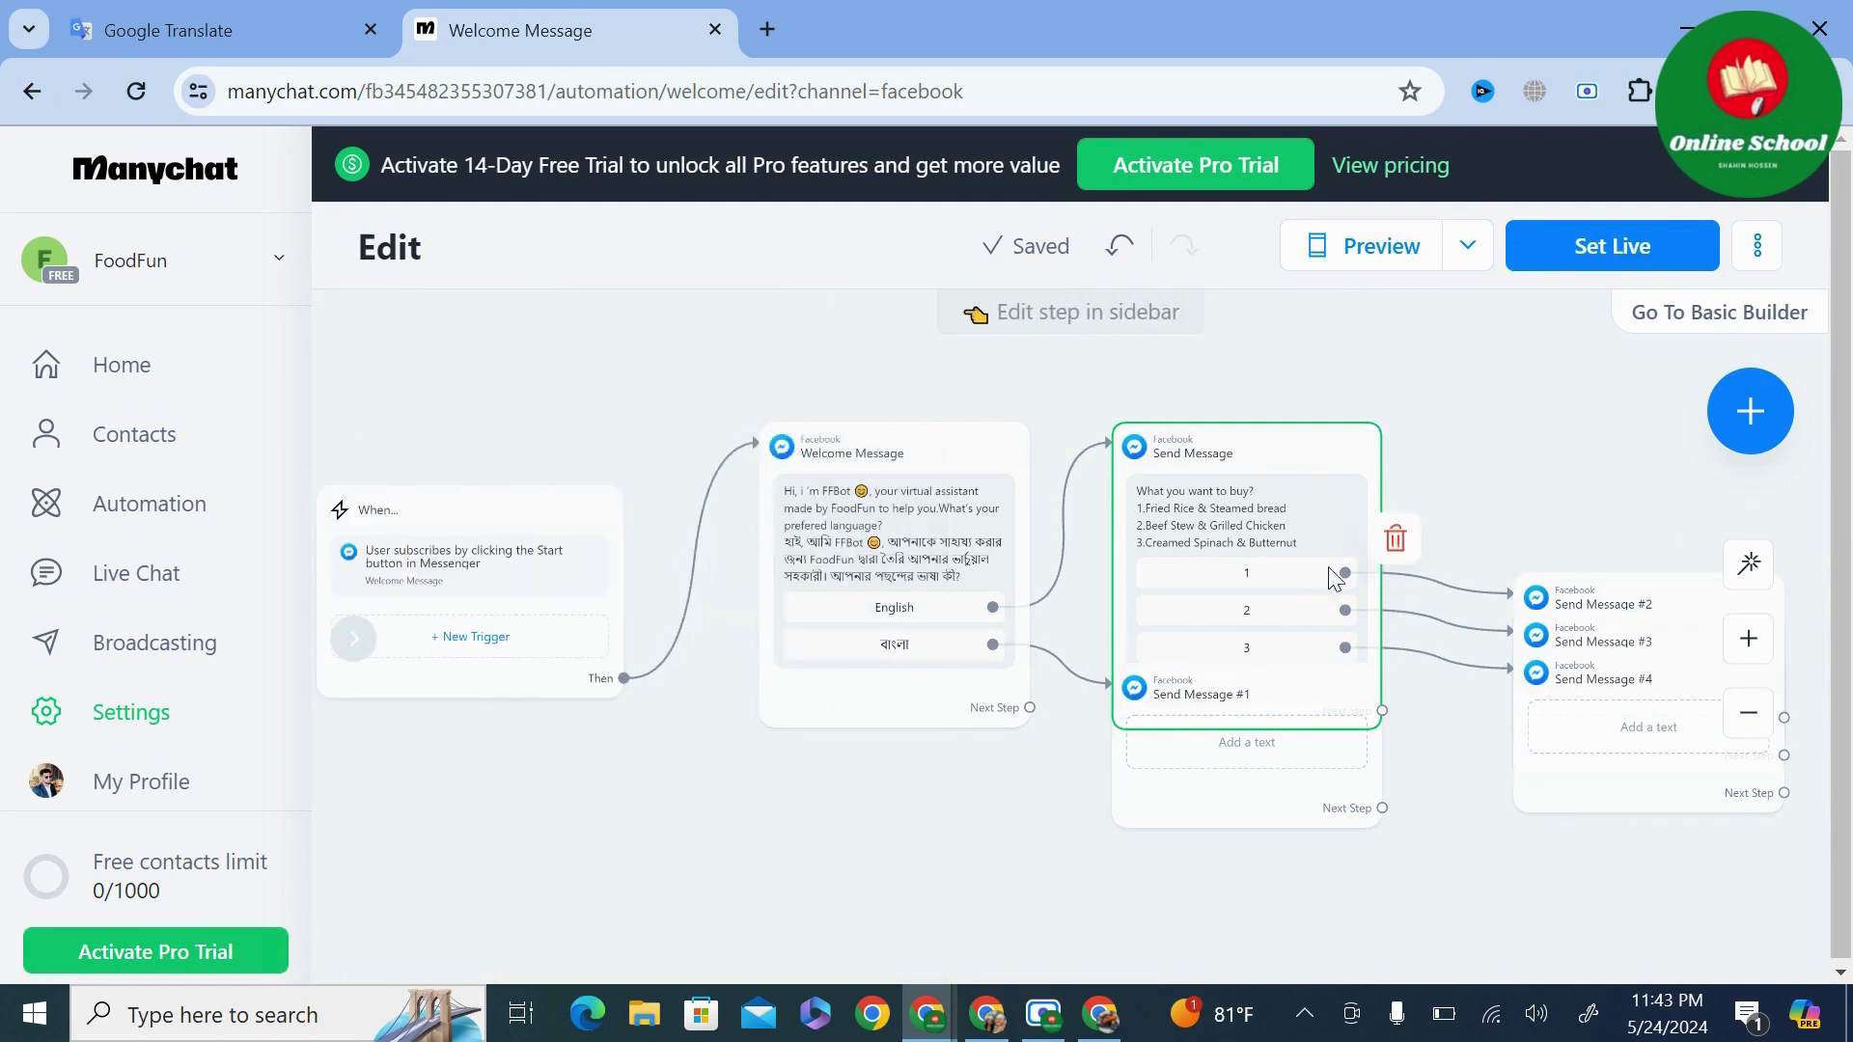
left_click_drag(1280, 418, 1257, 386)
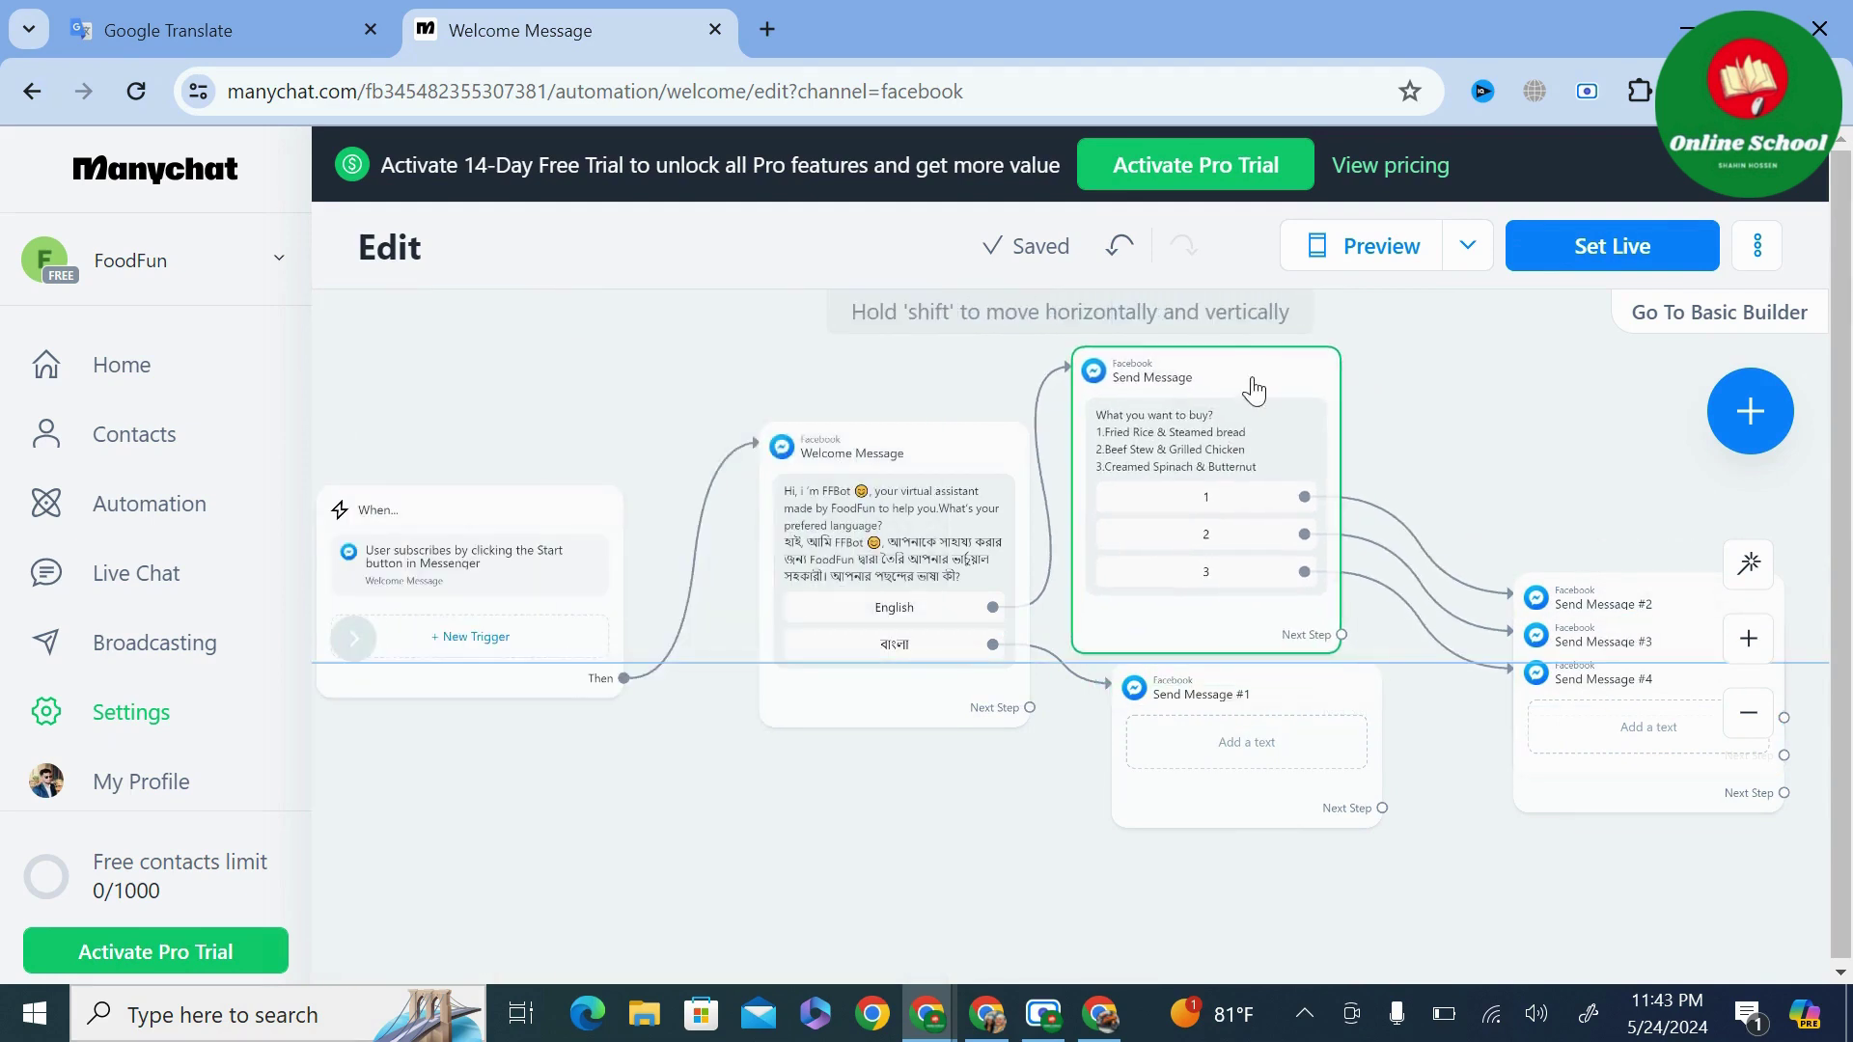
left_click_drag(1273, 691, 1254, 791)
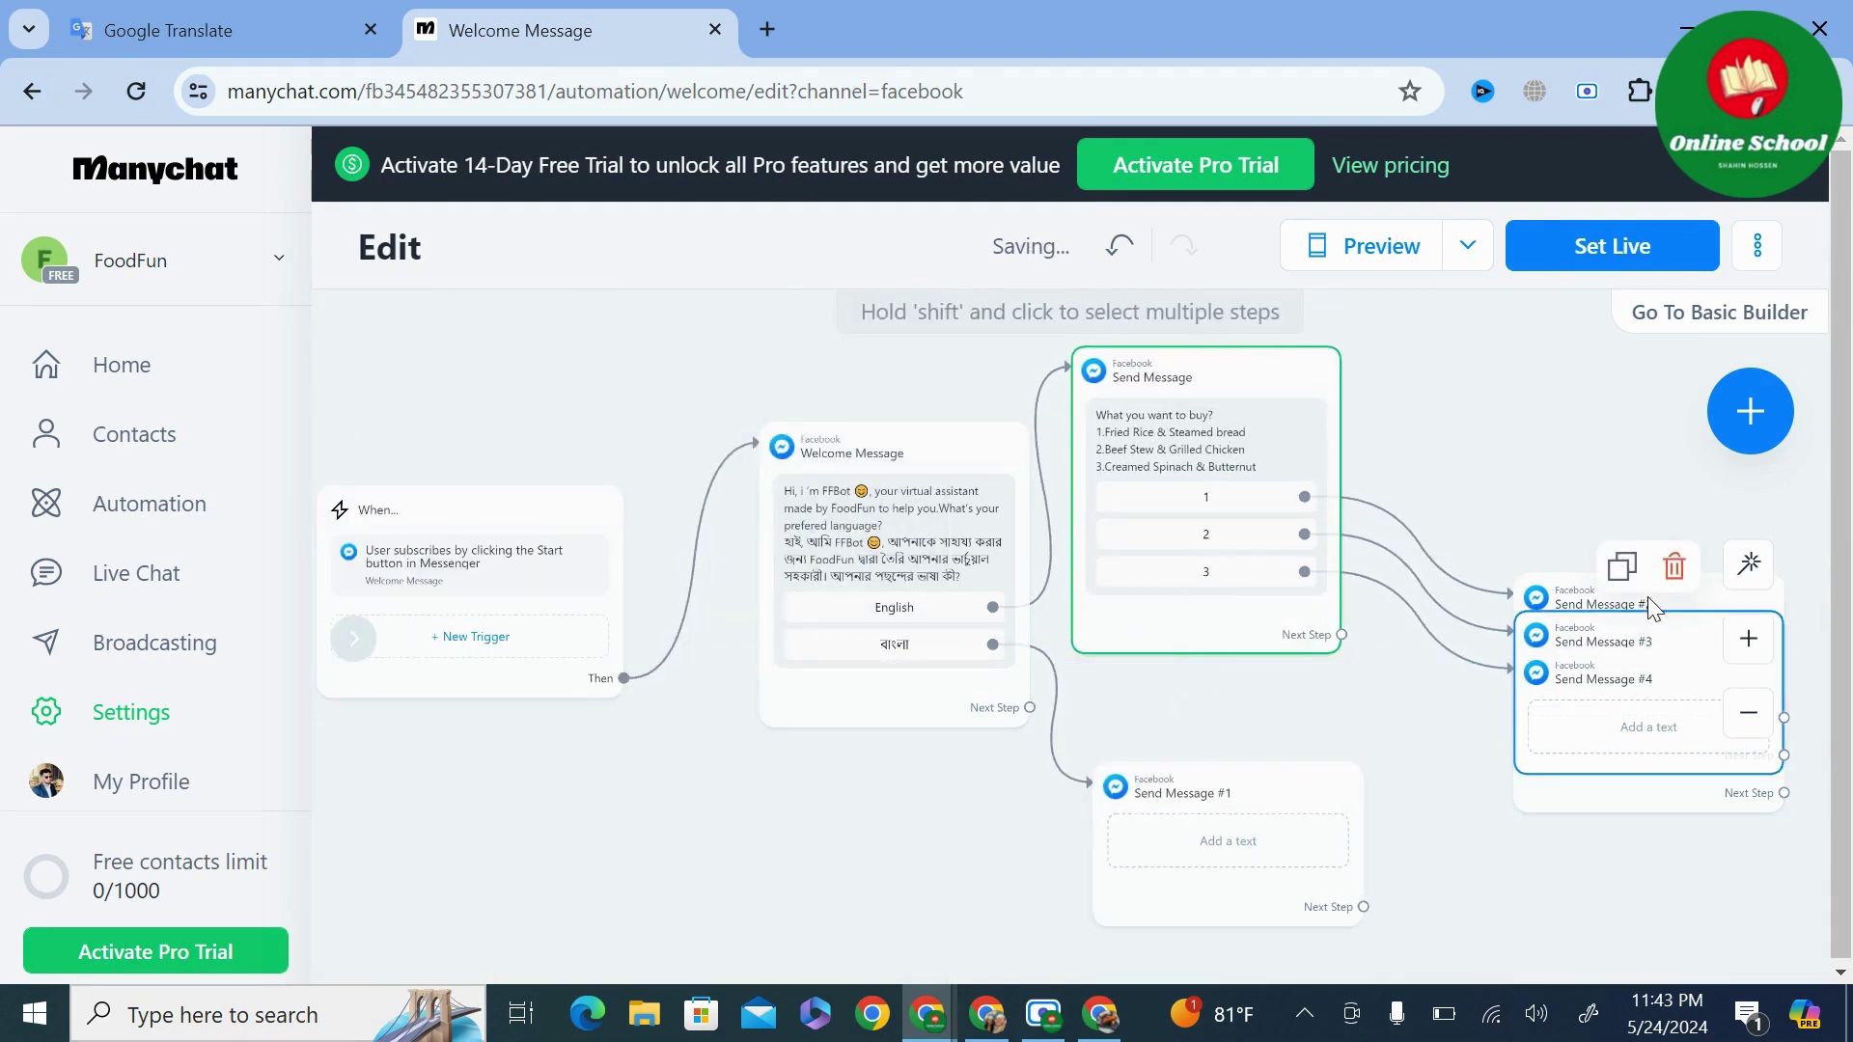
Spread out the stacked Send Message #2, #3 and #4 blocks vertically beside the English menu message.
left_click_drag(1573, 600, 1479, 403)
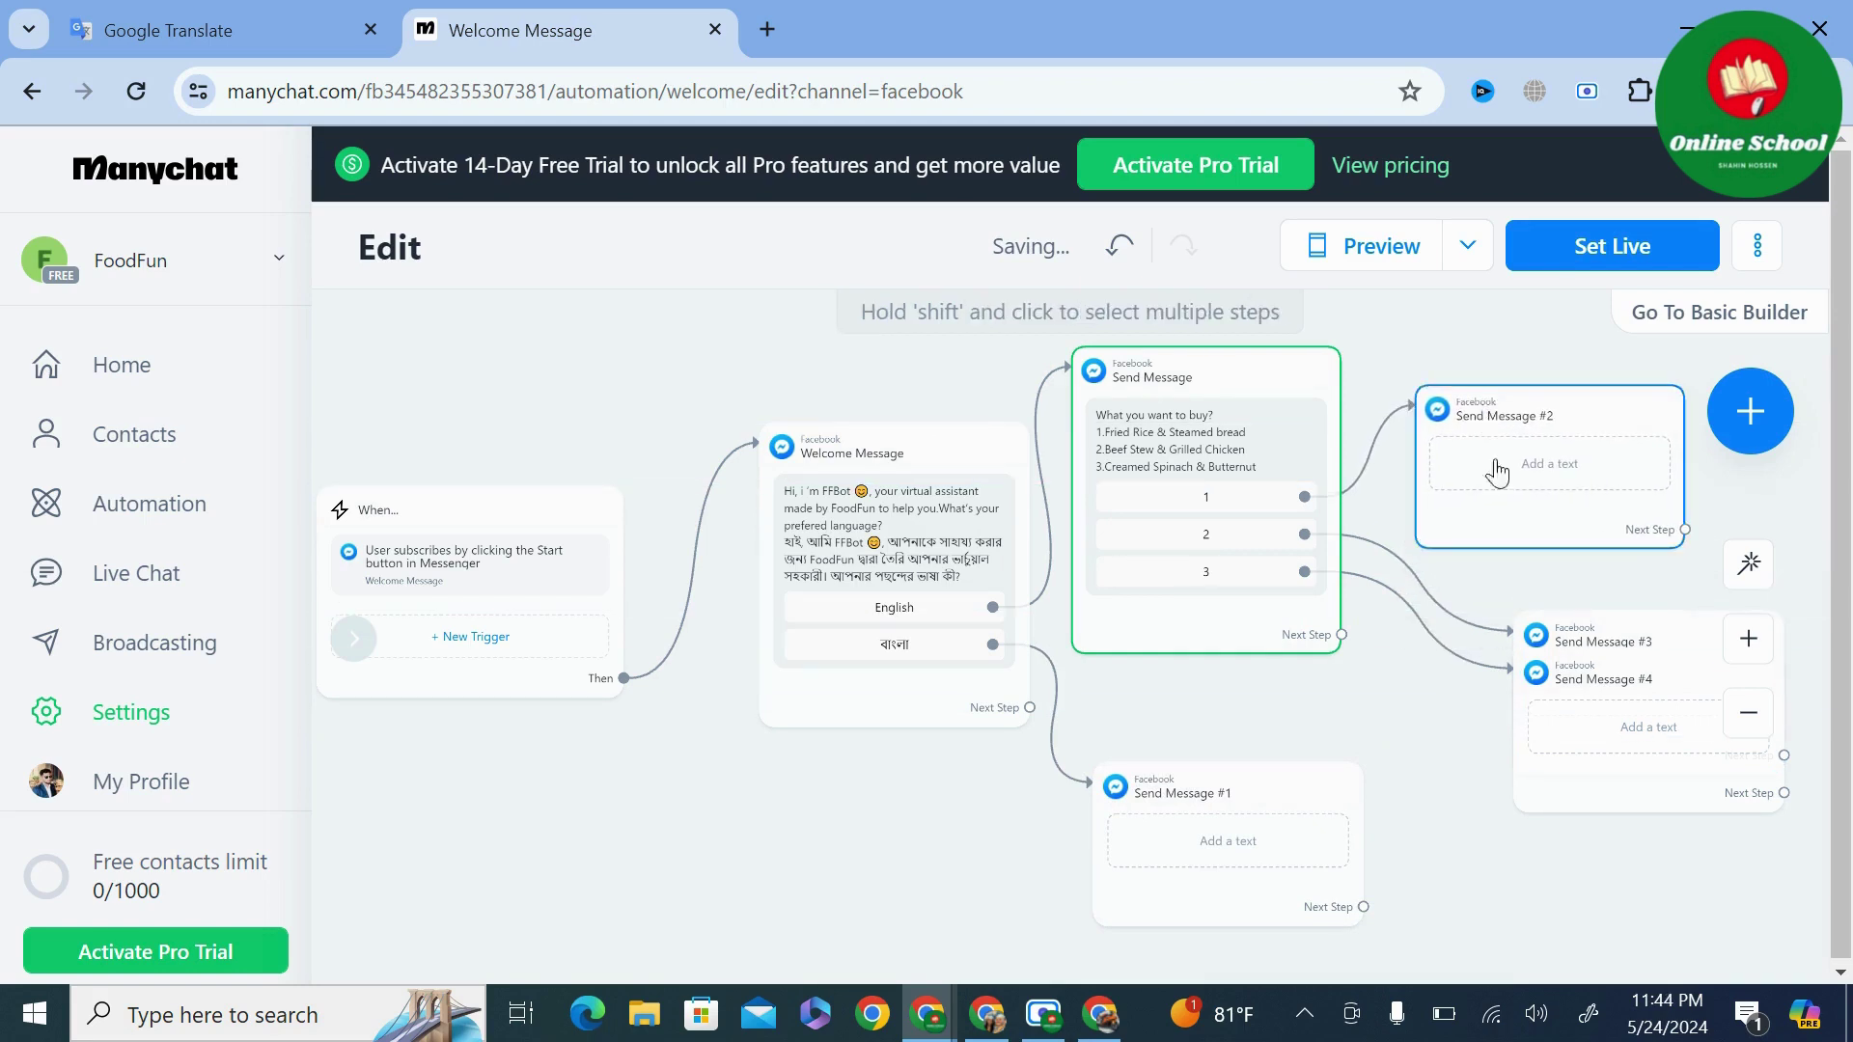
left_click_drag(1602, 632, 1511, 567)
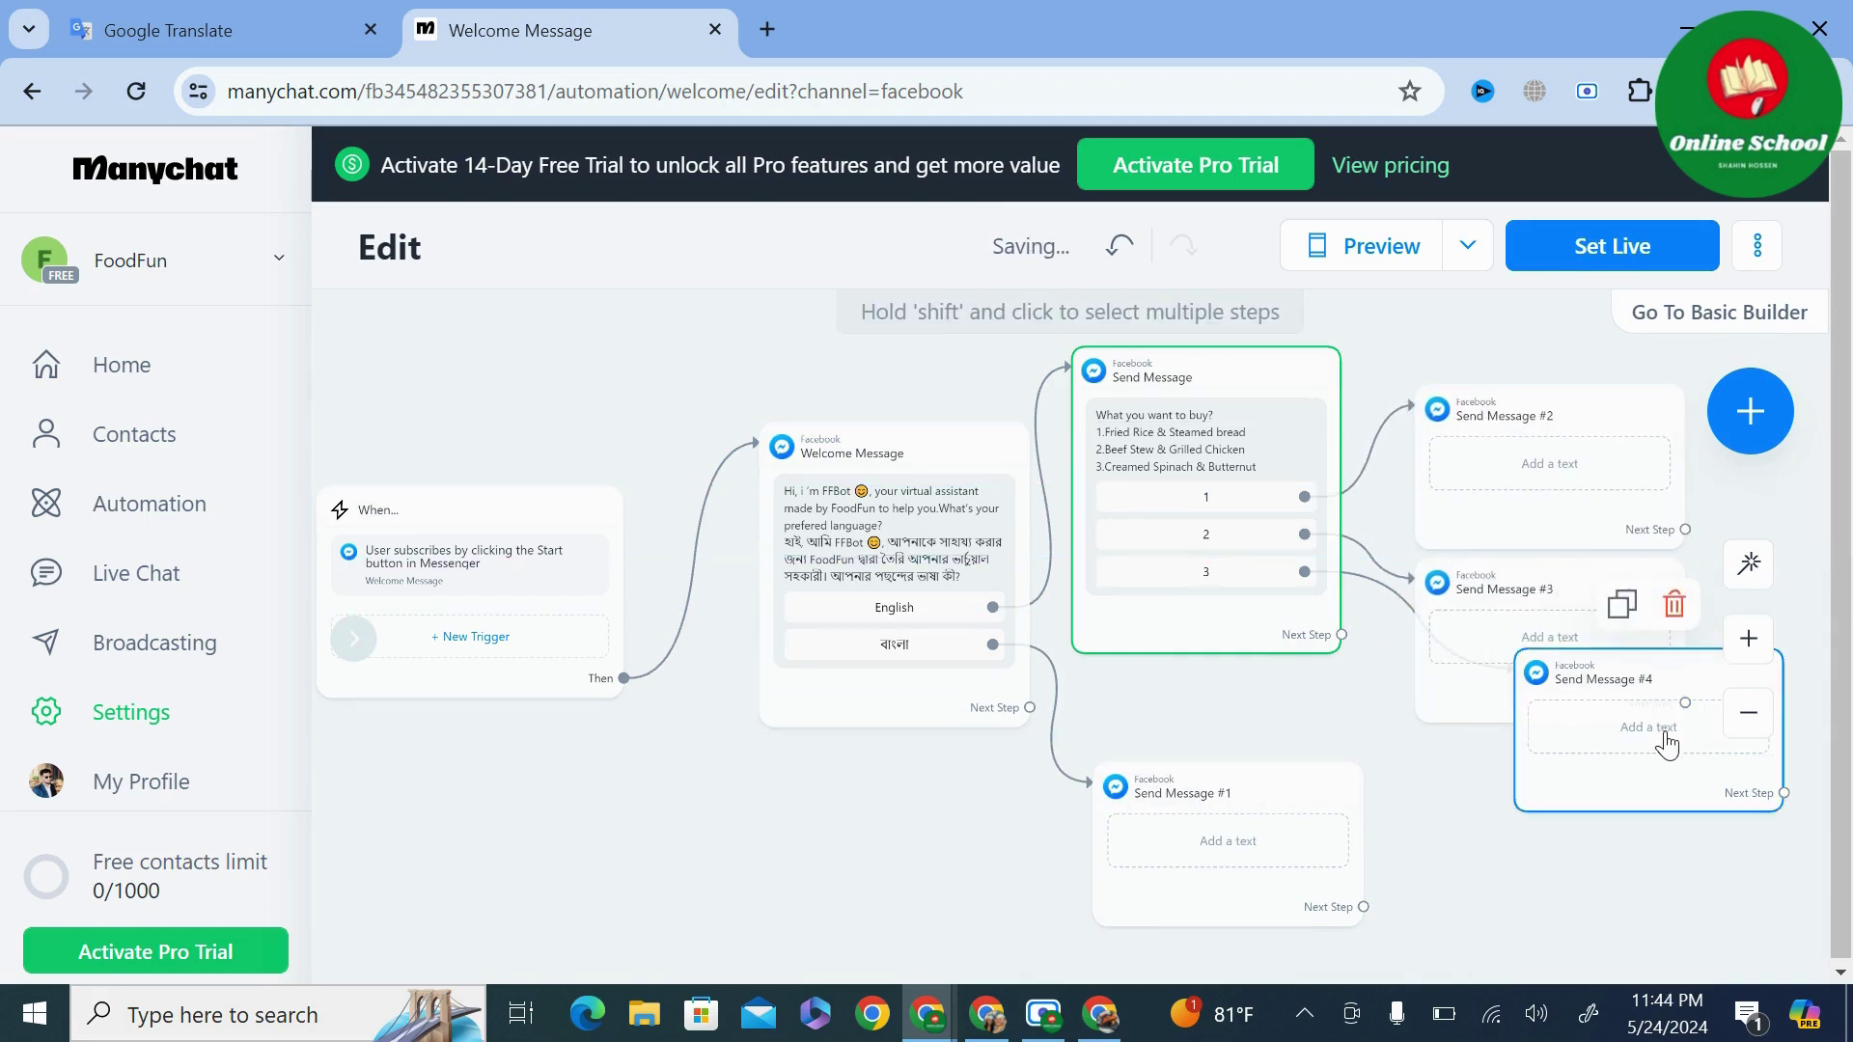
left_click_drag(1662, 746, 1581, 761)
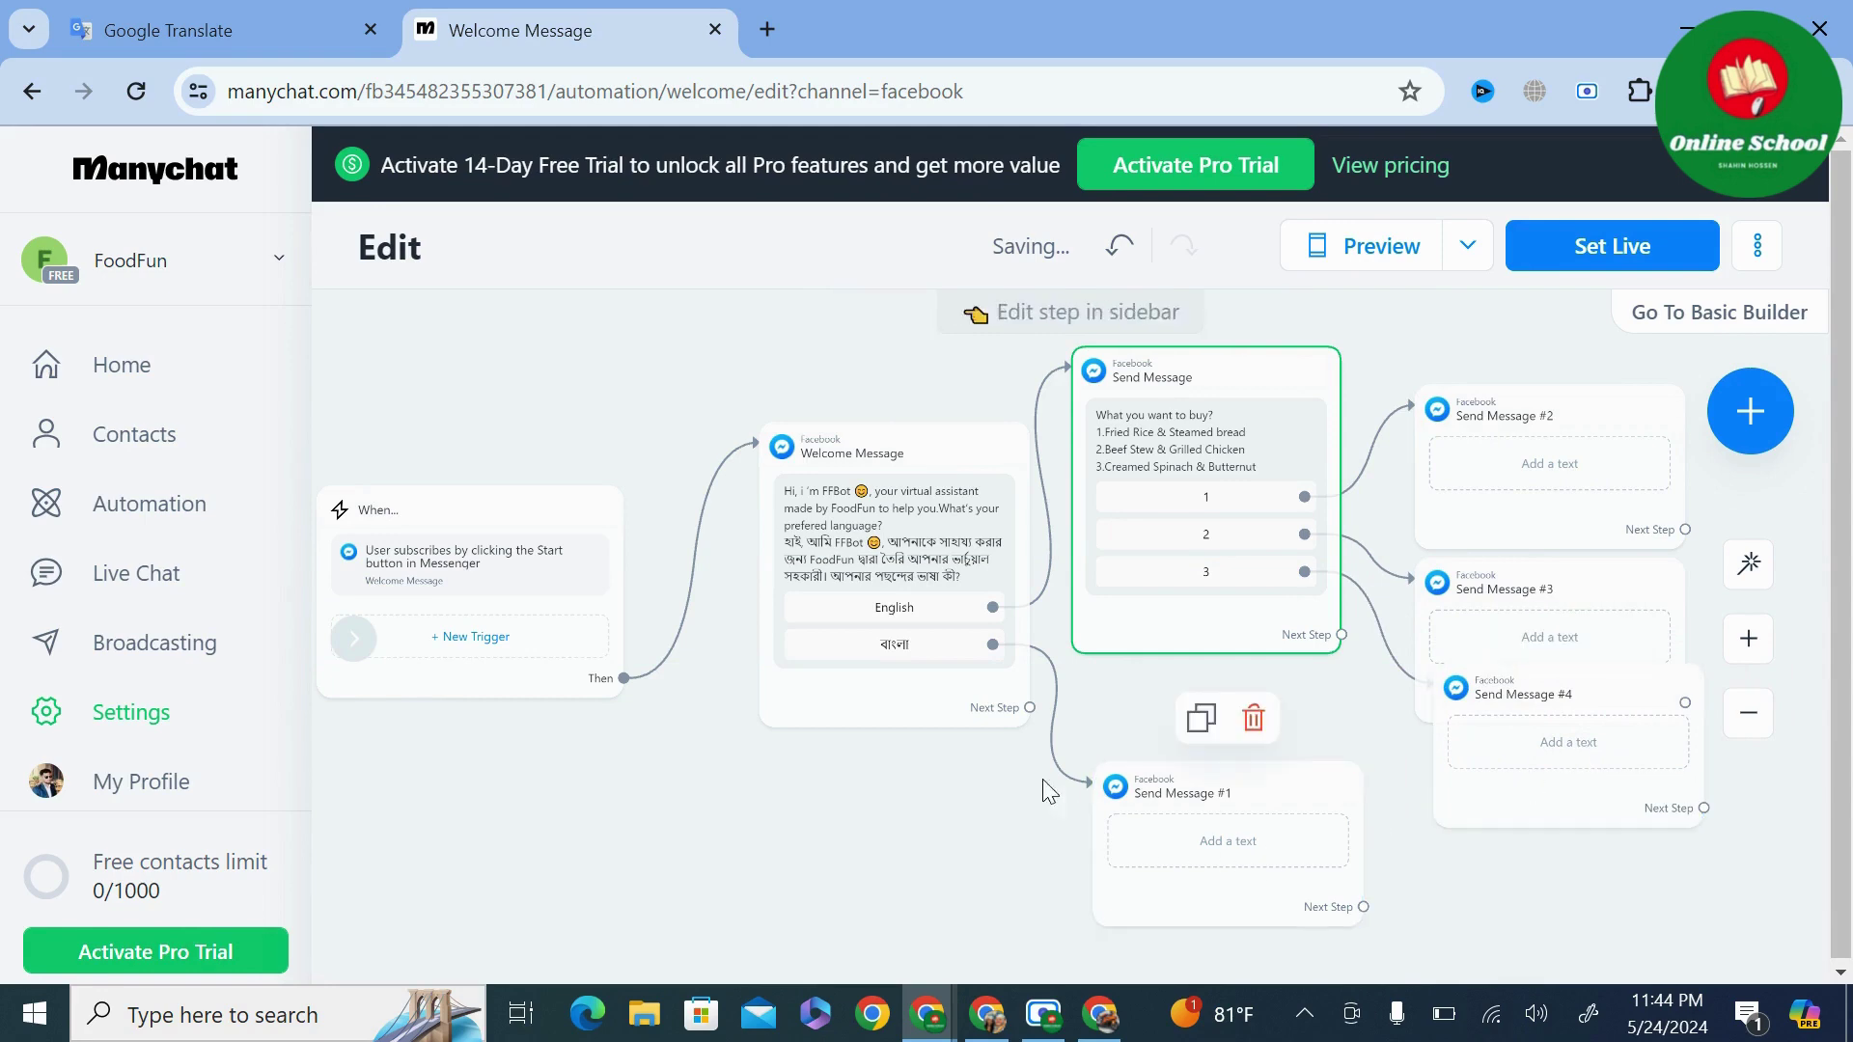
Switch to Google Translate and copy the Bengali menu text under STEP 1.2, from the question through item 4.
left_click(246, 20)
scroll(432, 568, "down", 5)
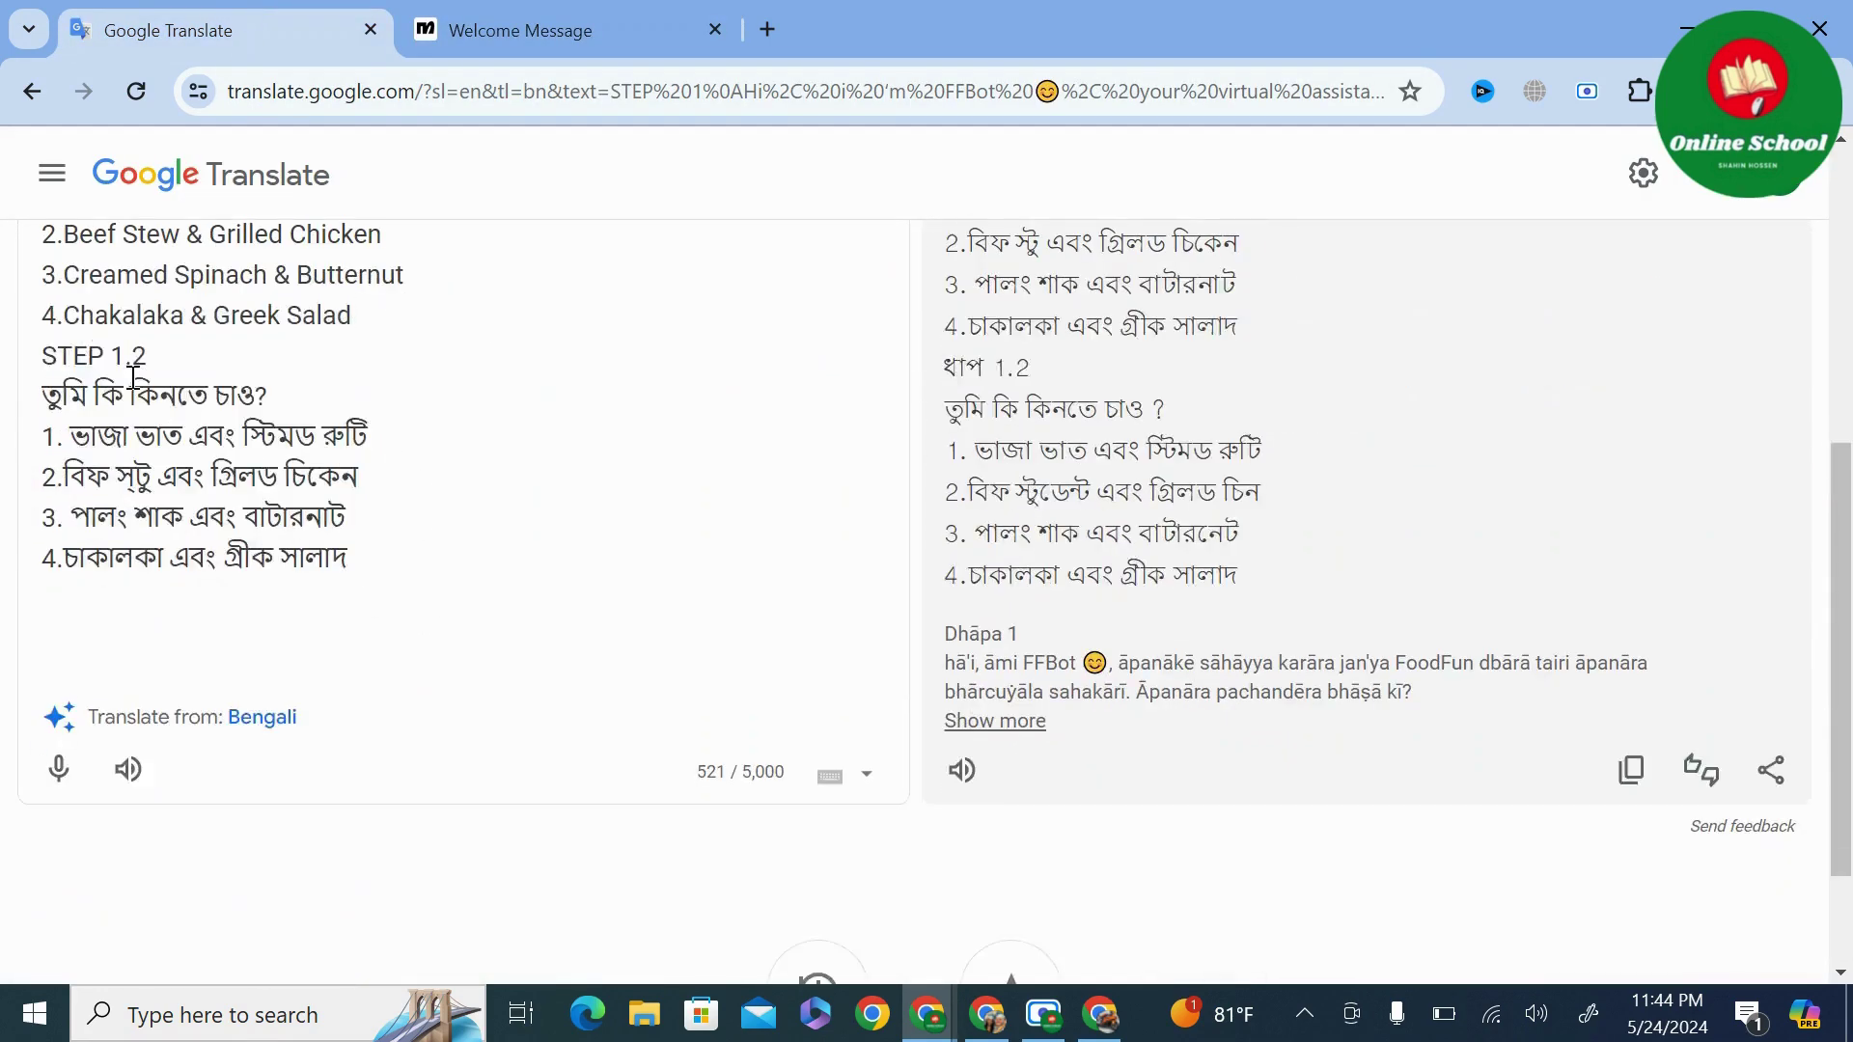
left_click_drag(46, 396, 390, 556)
key("ctrl+c")
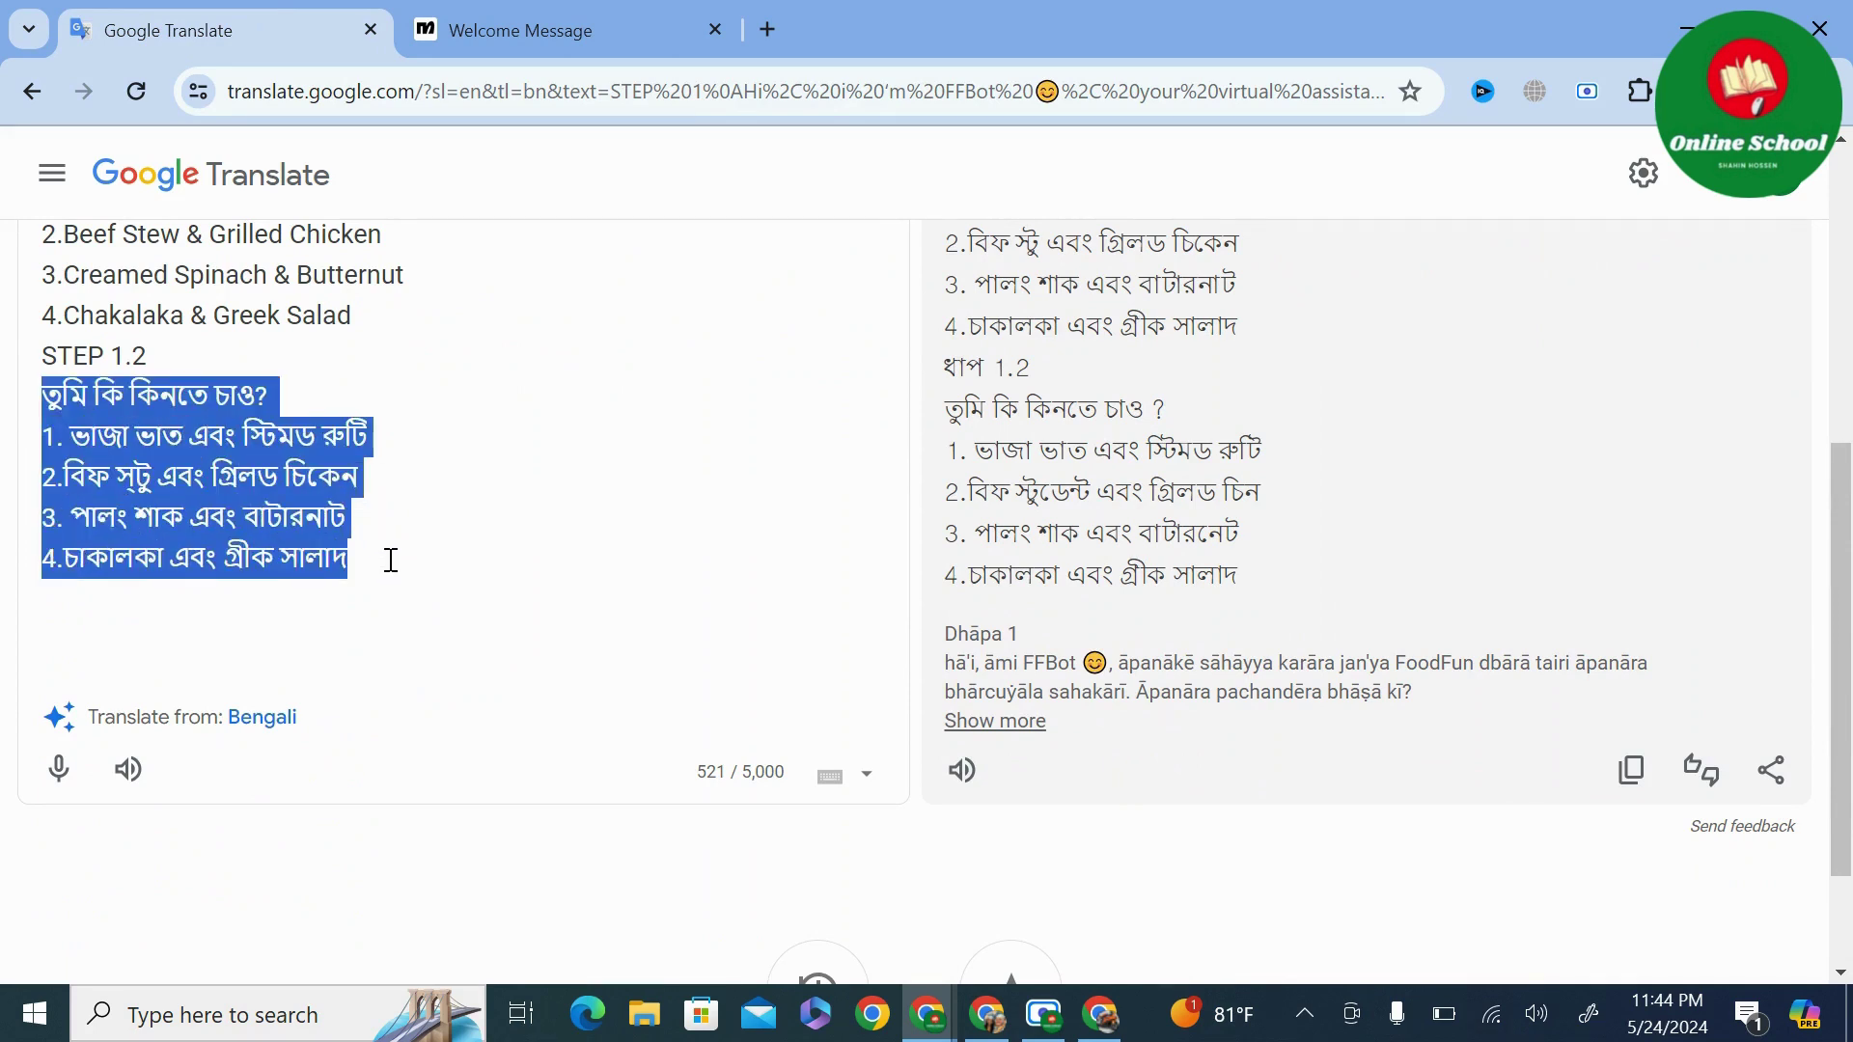
Return to Manychat and paste the copied Bengali menu as the text of Send Message #1.
left_click(541, 26)
left_click(1294, 860)
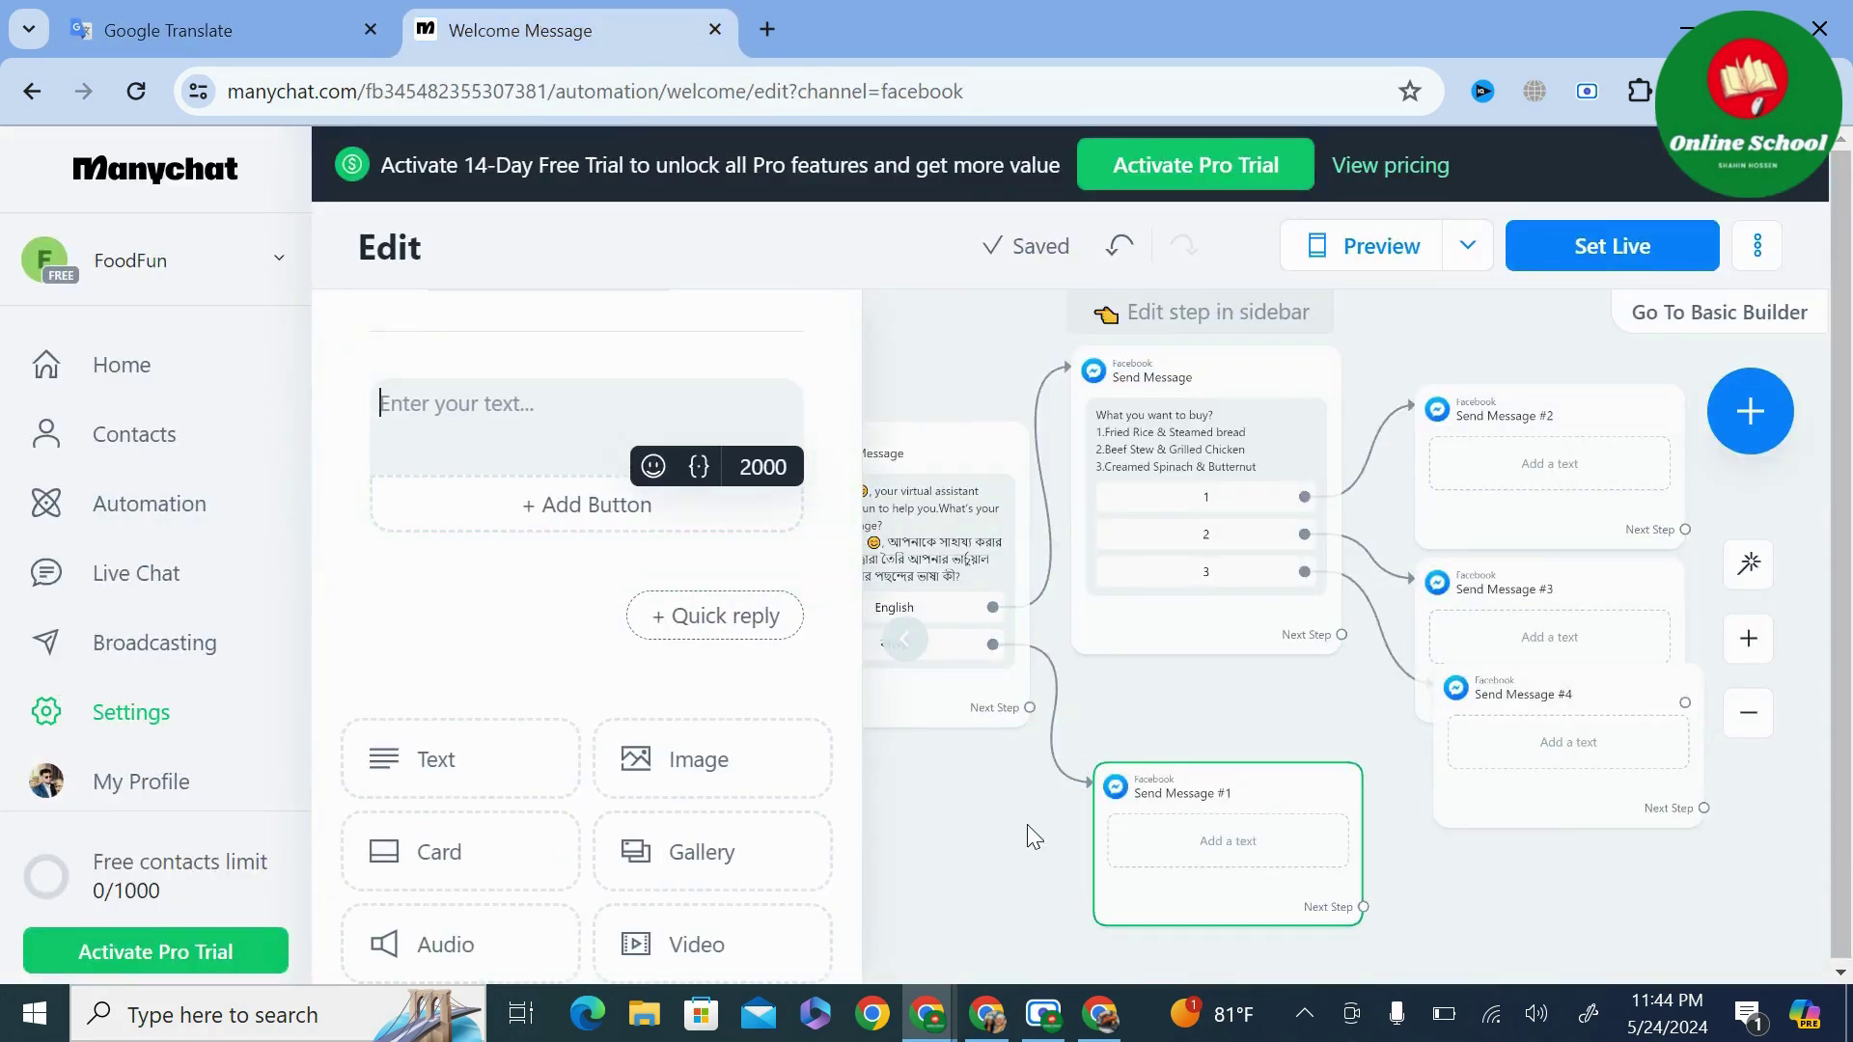
left_click(492, 421)
left_click(1029, 815)
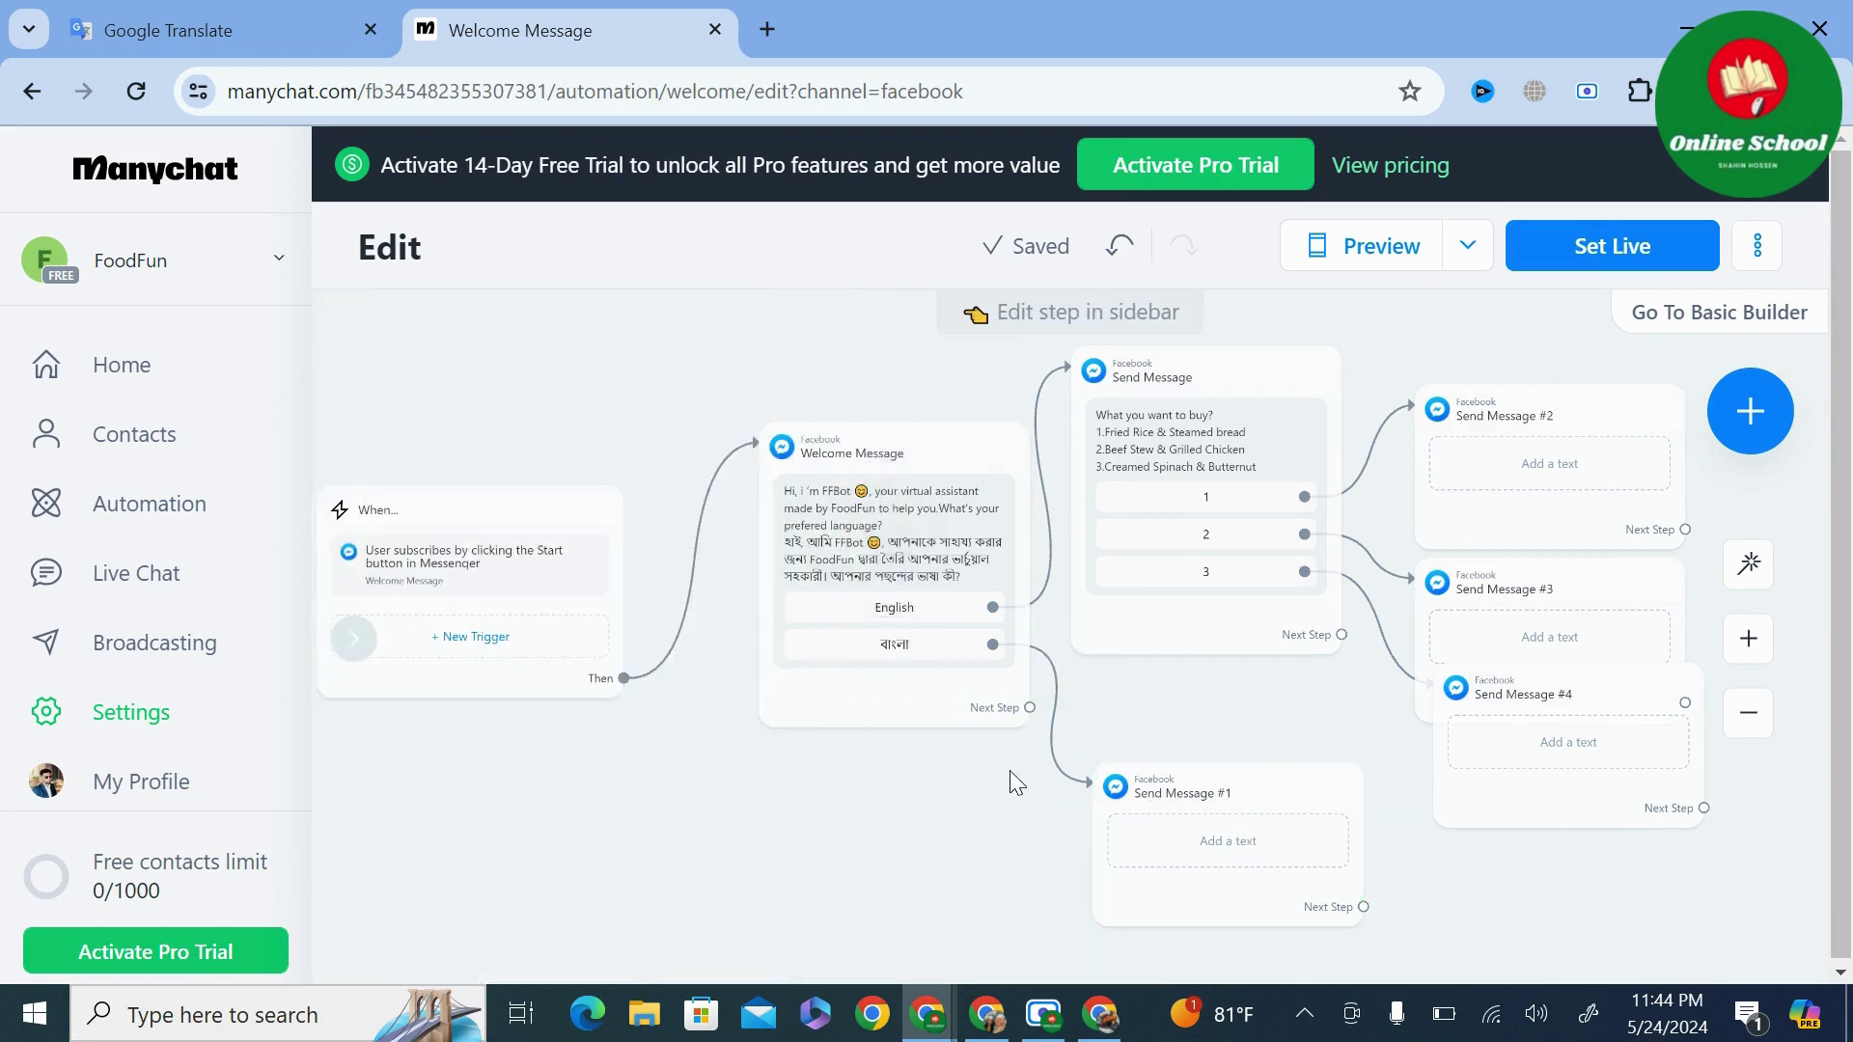
scroll(944, 646, "up", 3)
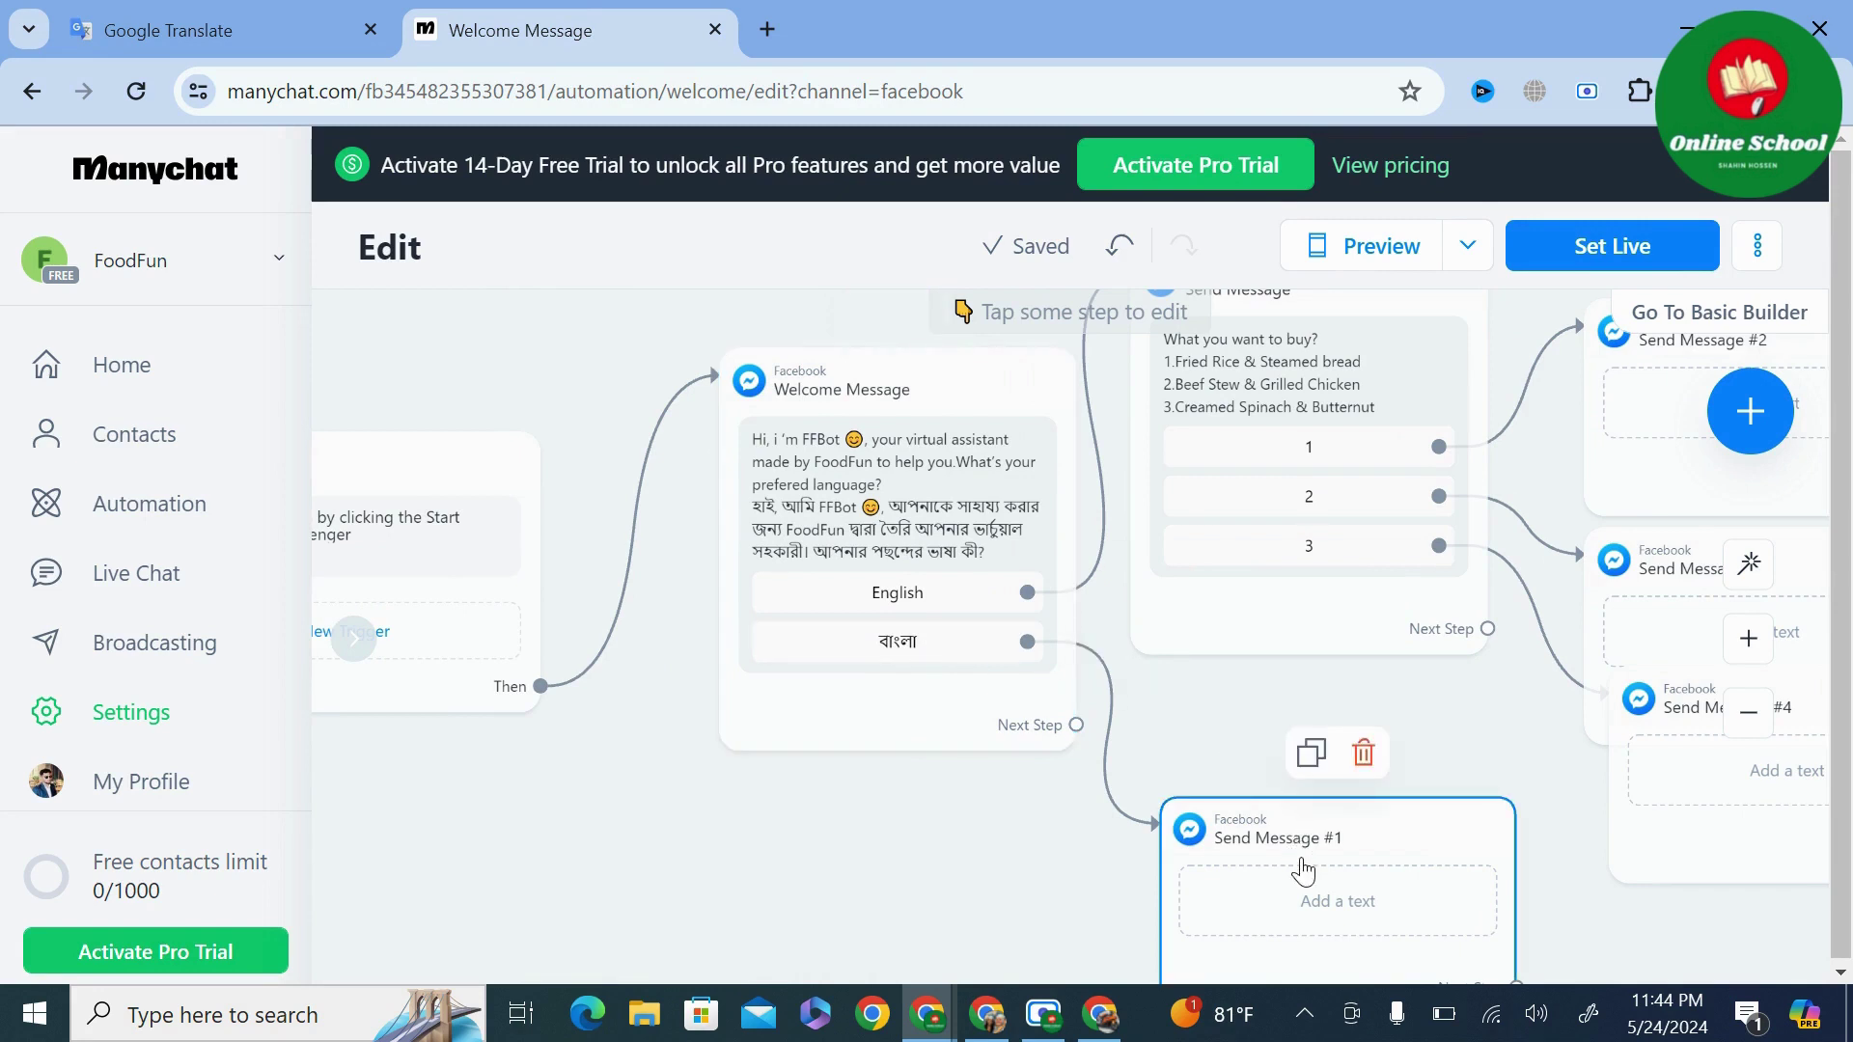
left_click(1348, 905)
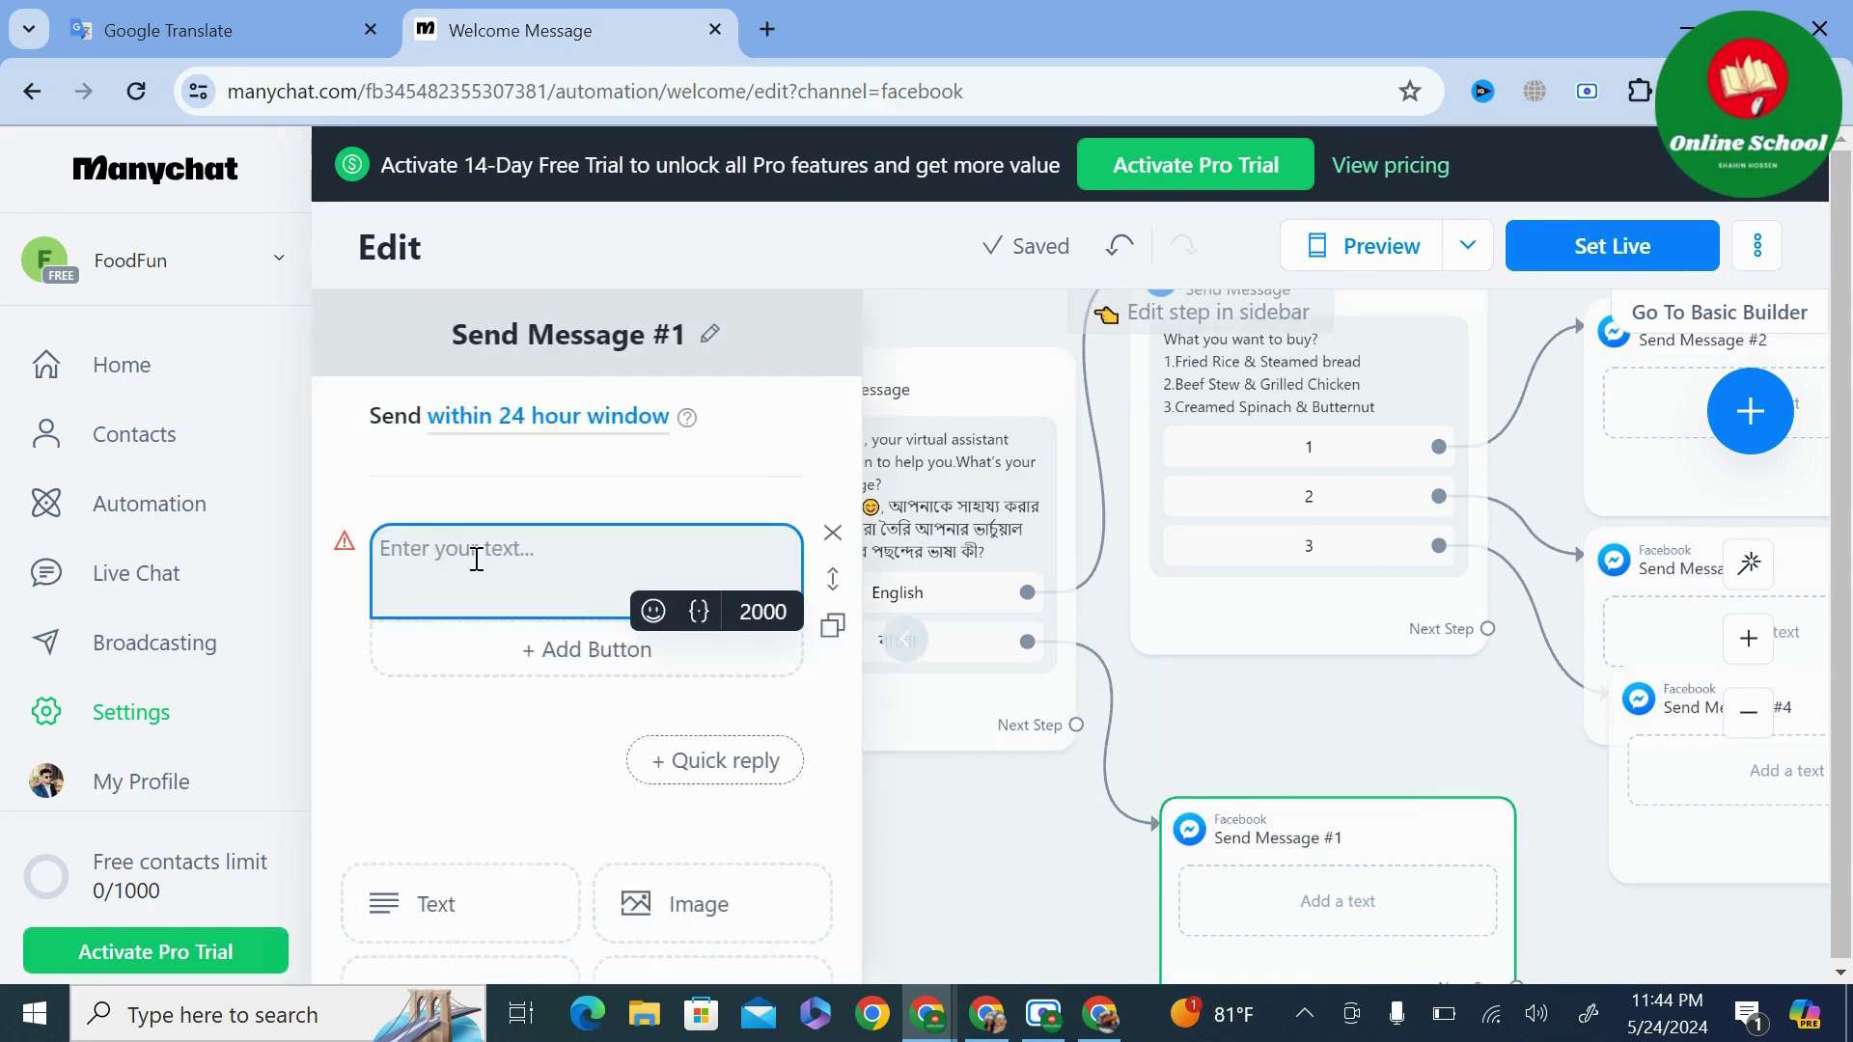
key("ctrl+v")
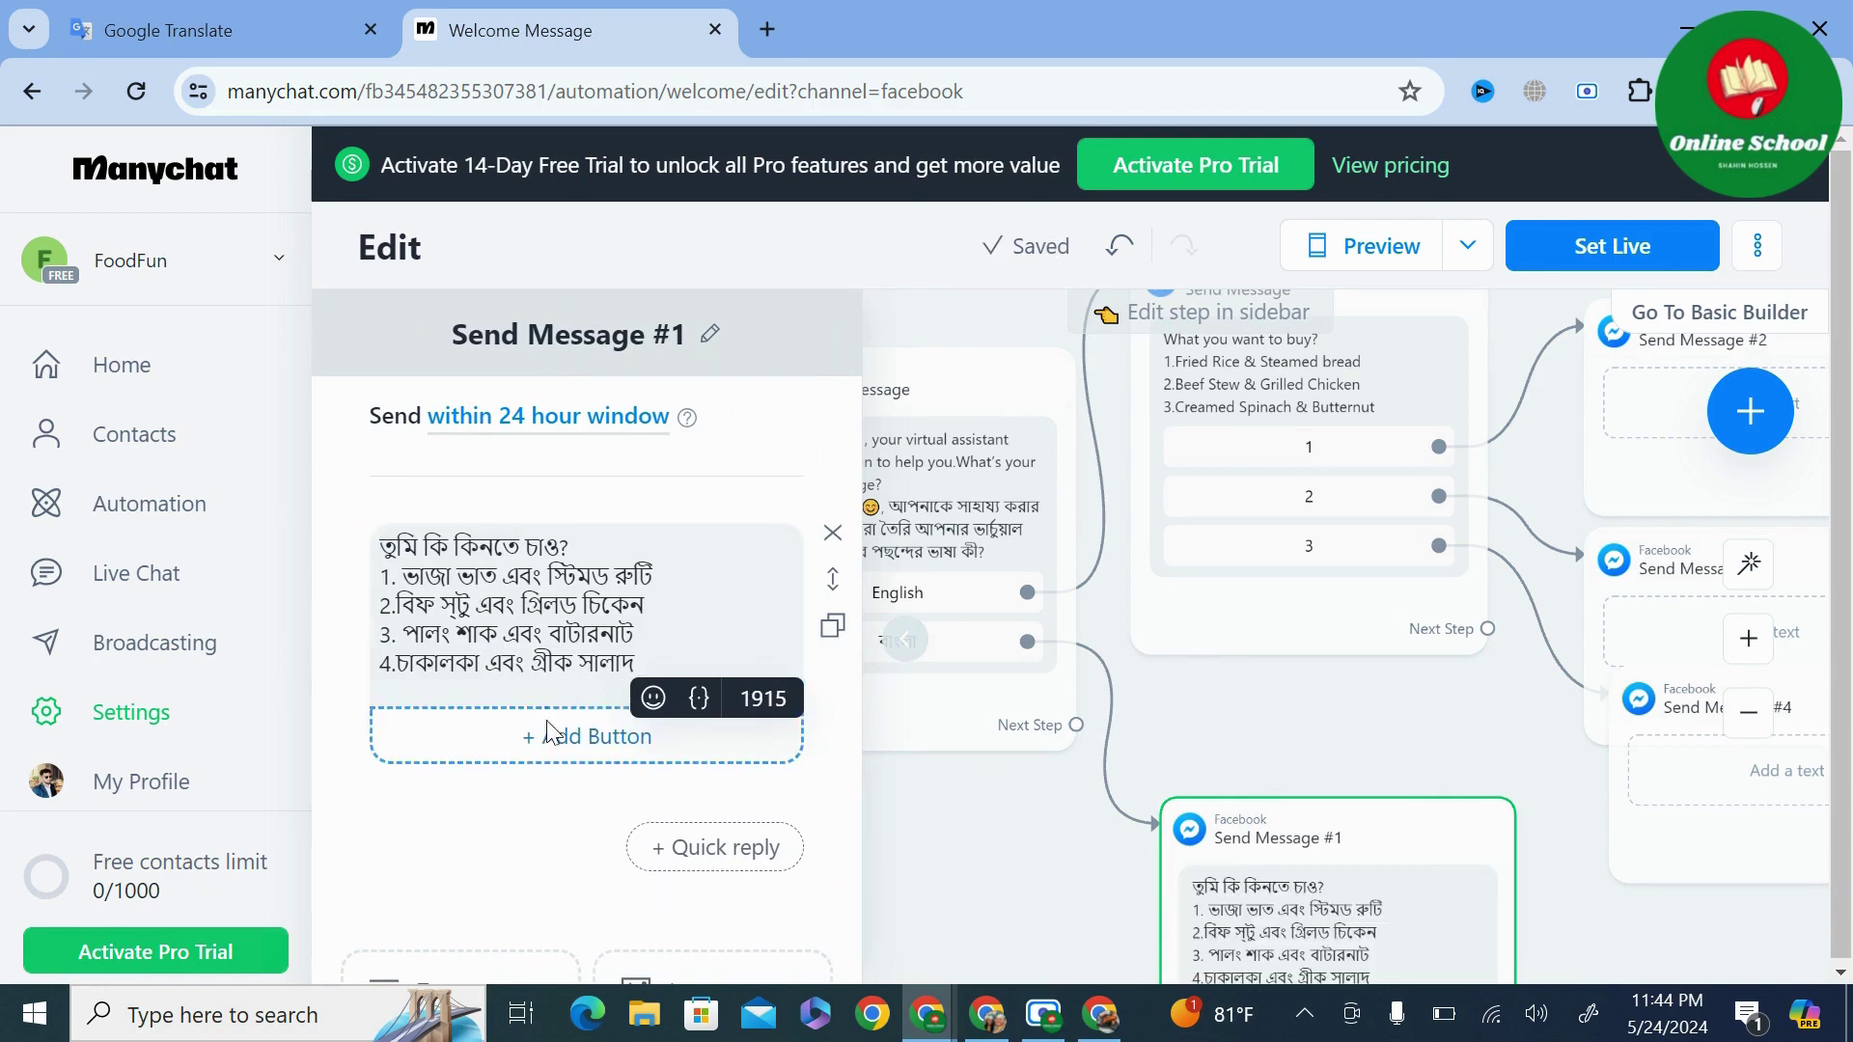
Delete the fourth menu item and its leftover blank line from the Bengali message text.
left_click_drag(641, 637, 386, 673)
left_click(679, 663)
key("BackSpace")
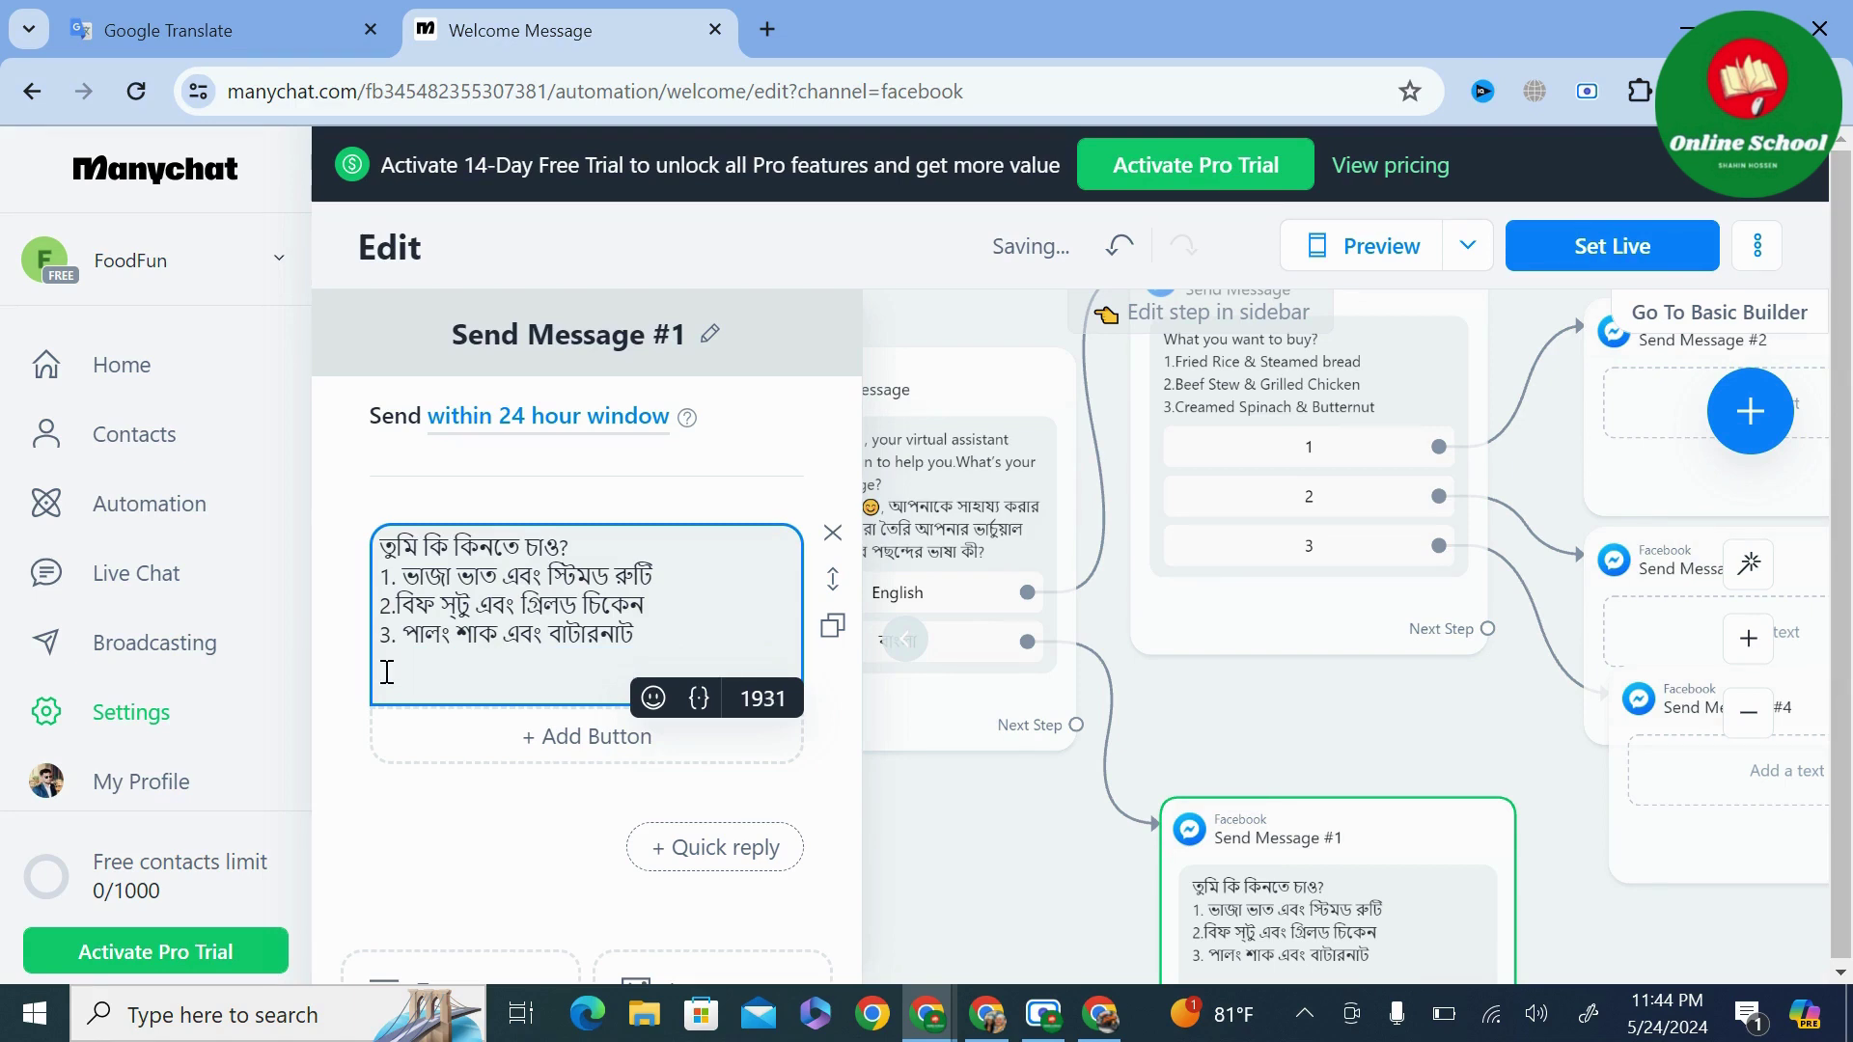
key("BackSpace")
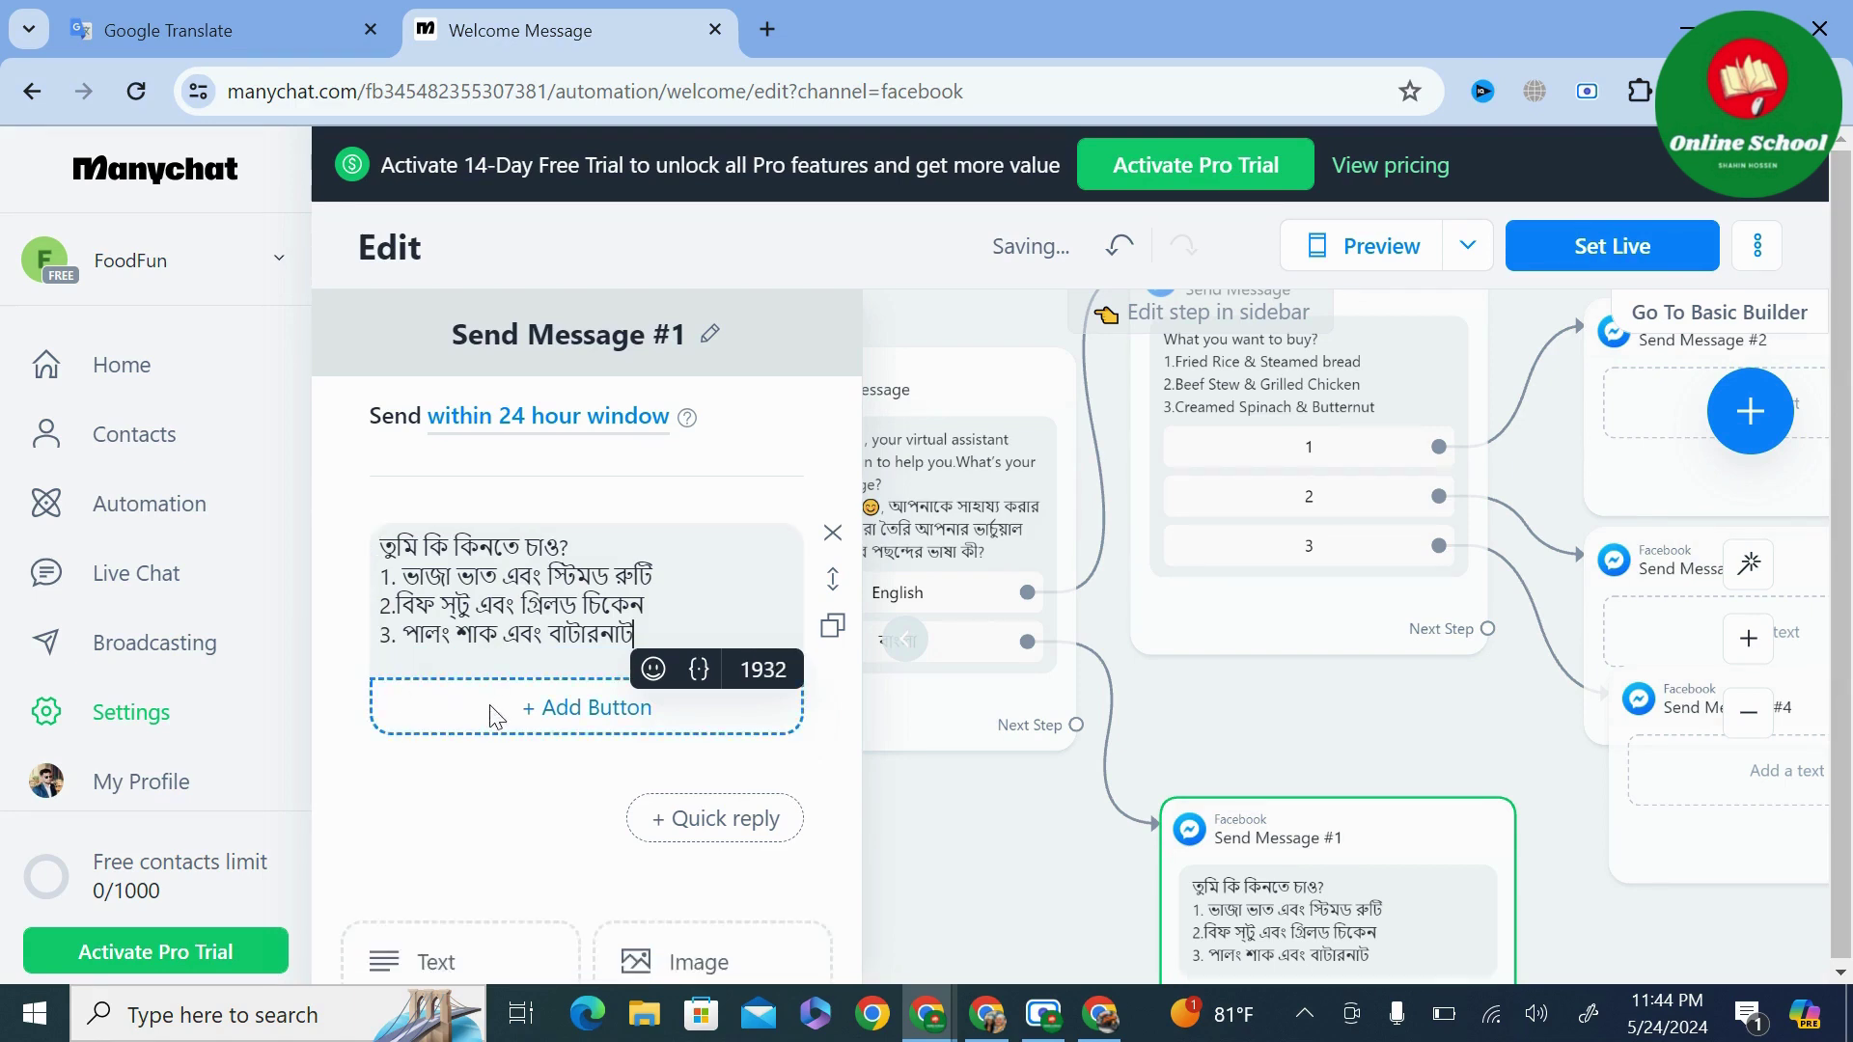
Add a button titled "1" to the Bengali menu message and link it to a new Messenger message.
left_click(555, 729)
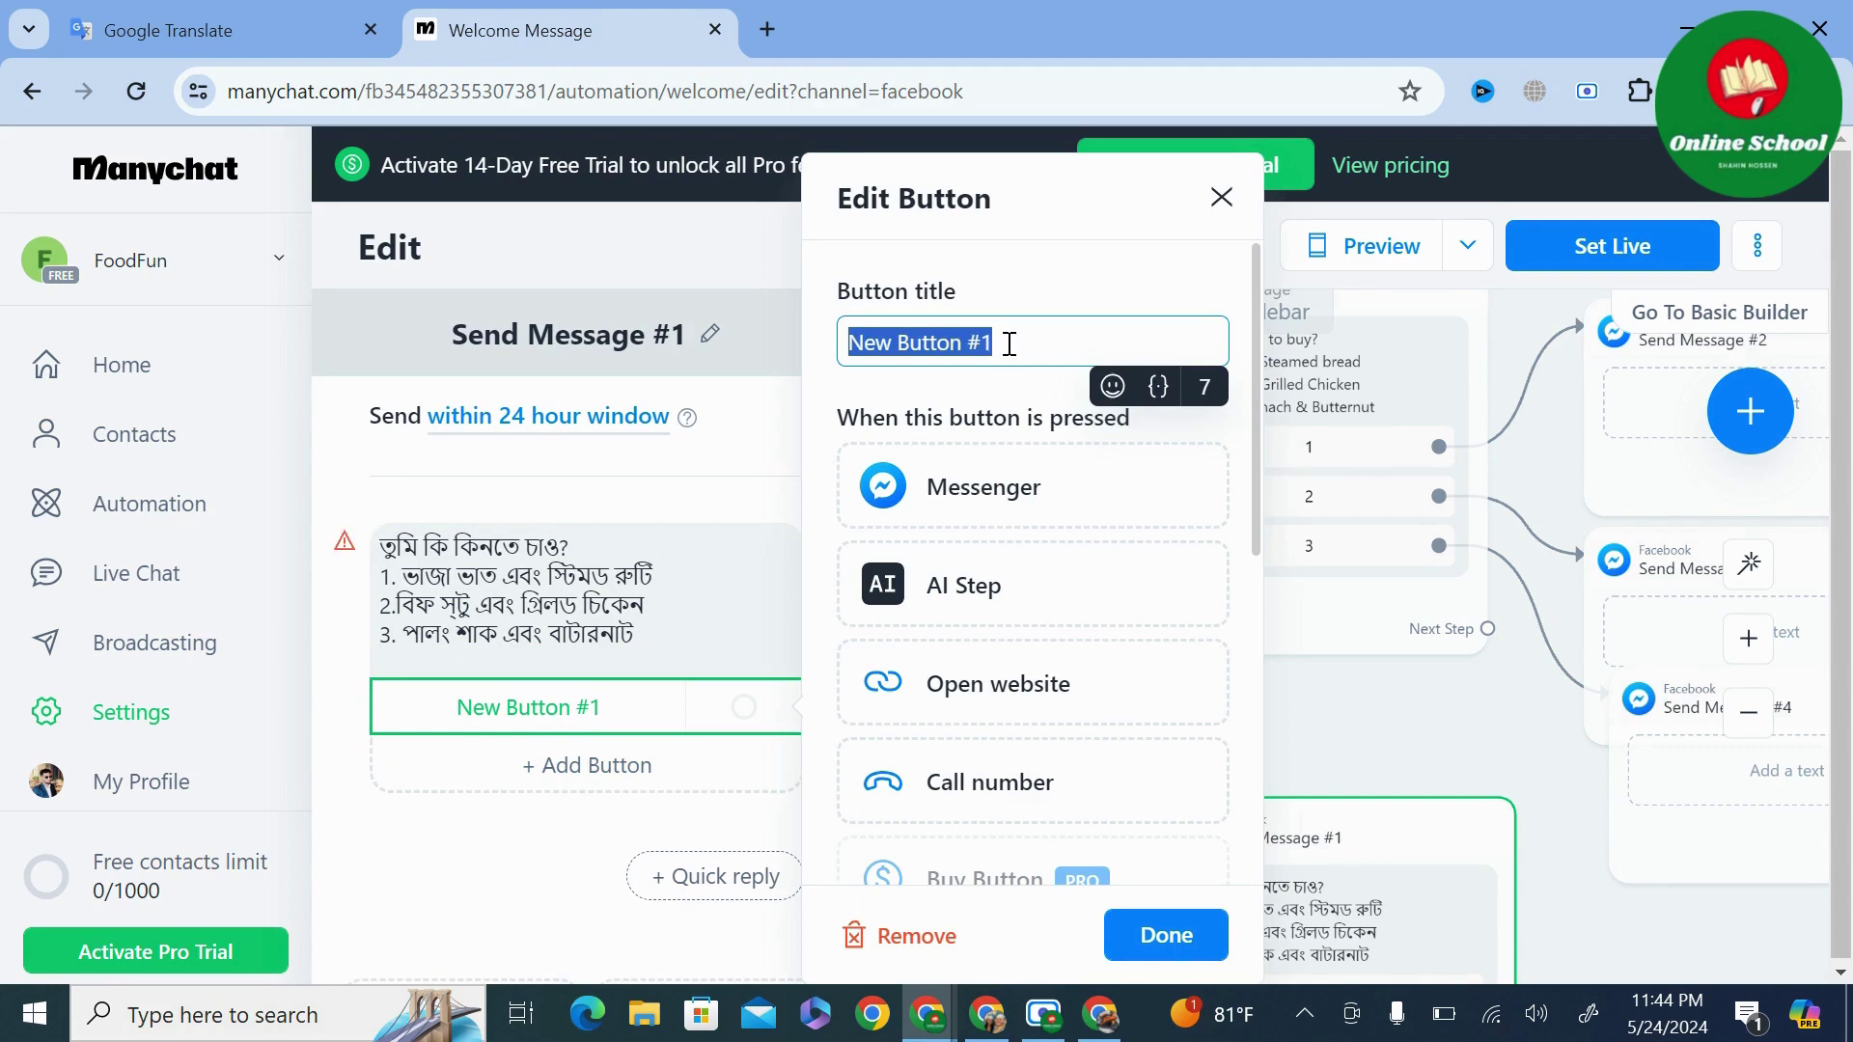
key("BackSpace")
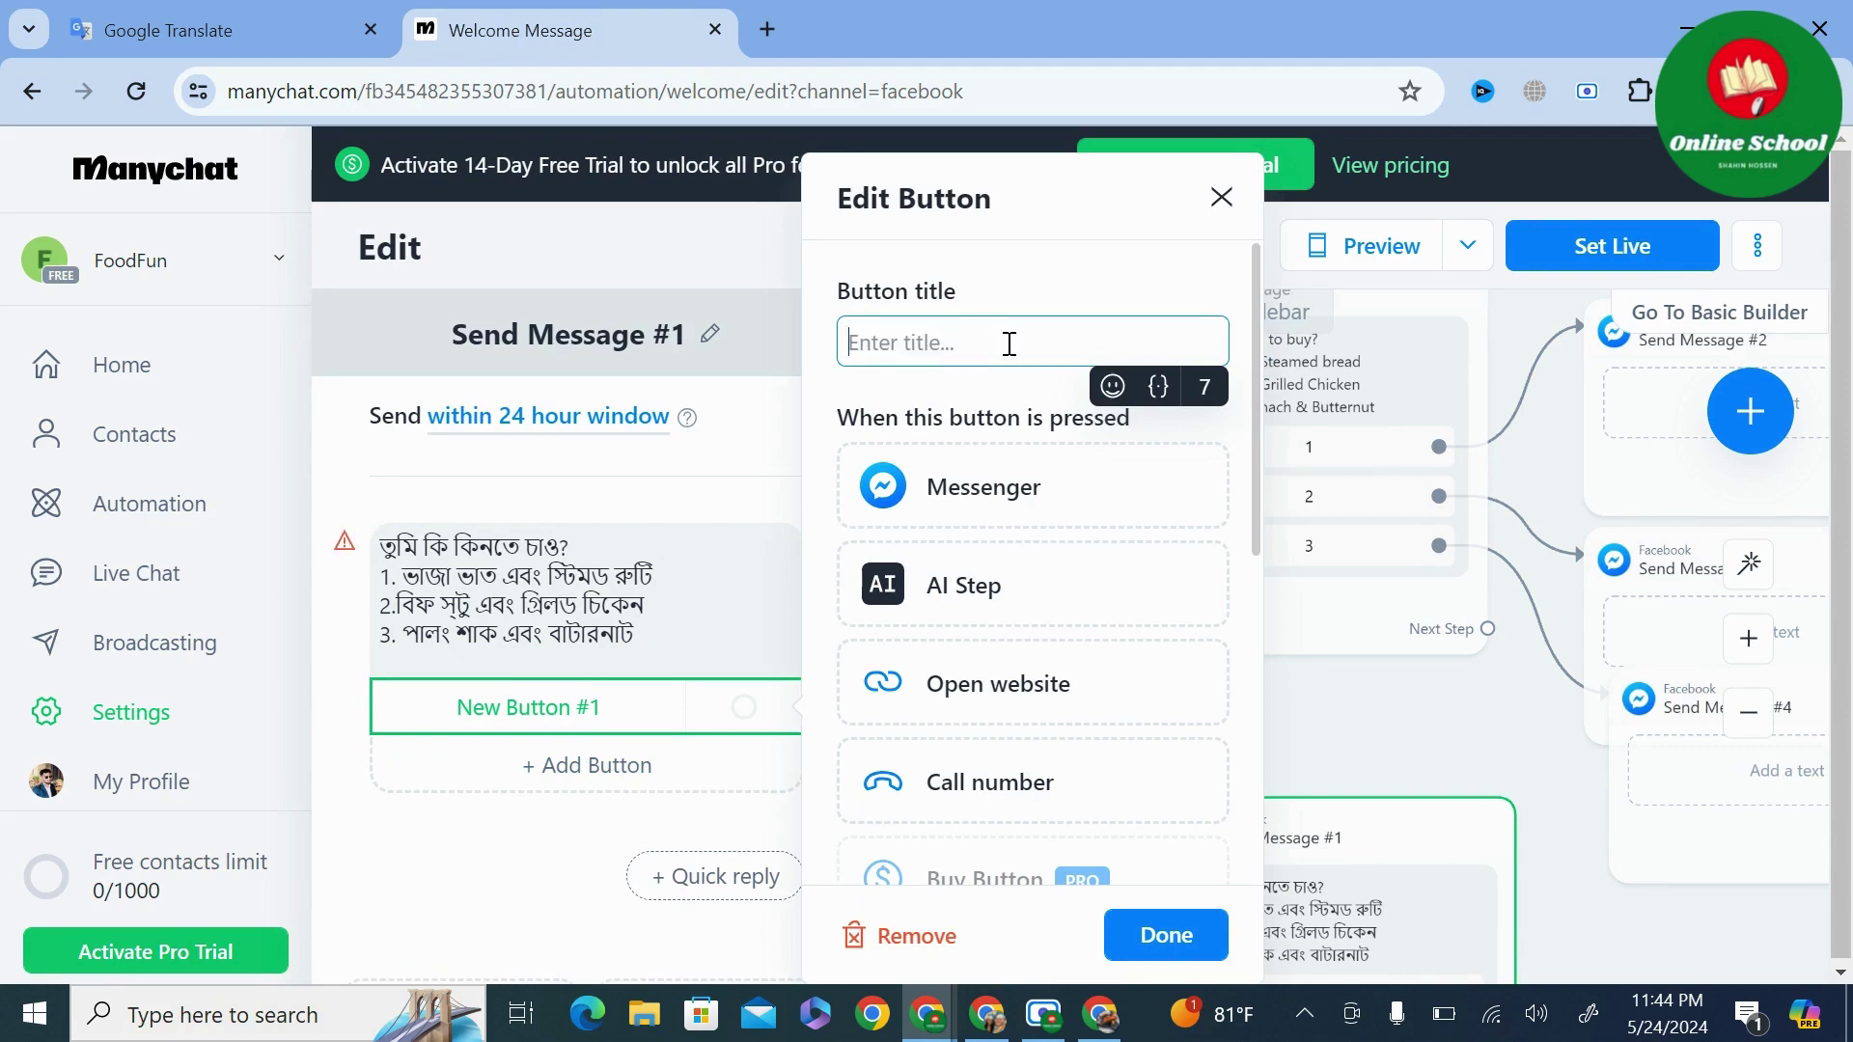
type("1")
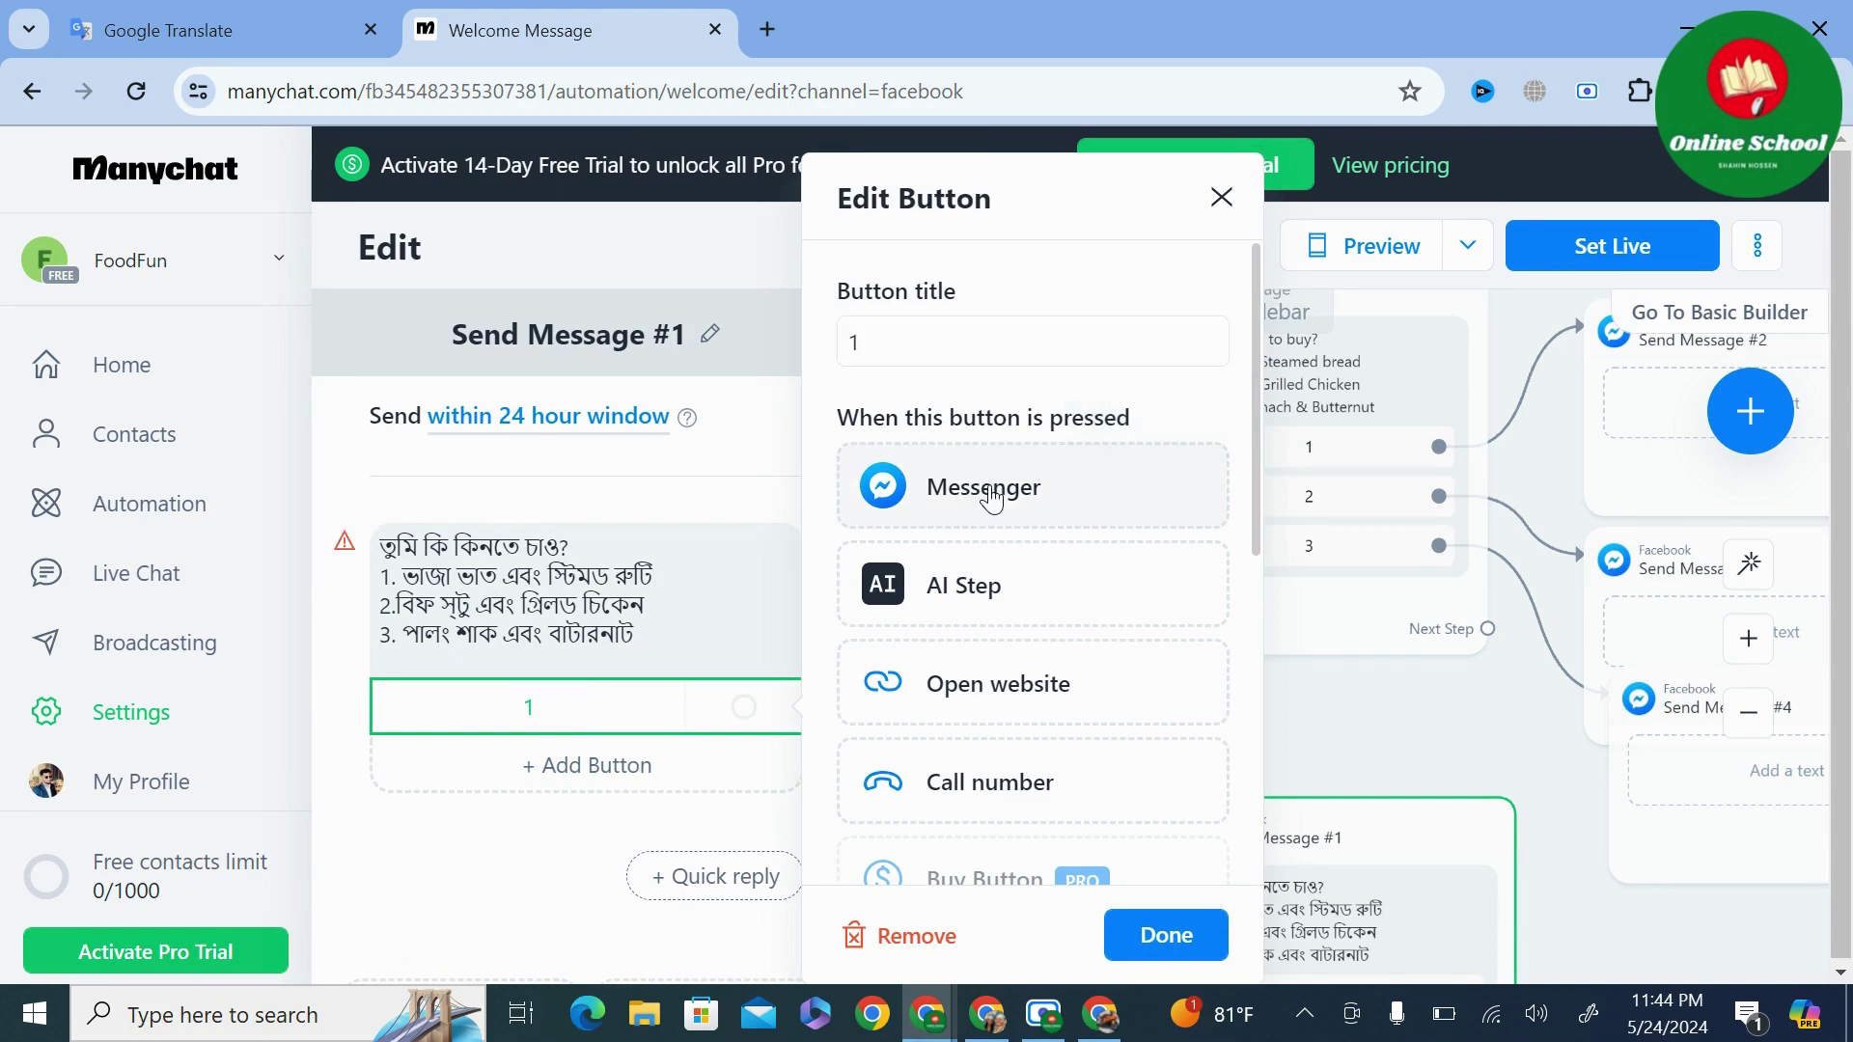
left_click(991, 497)
left_click(1150, 928)
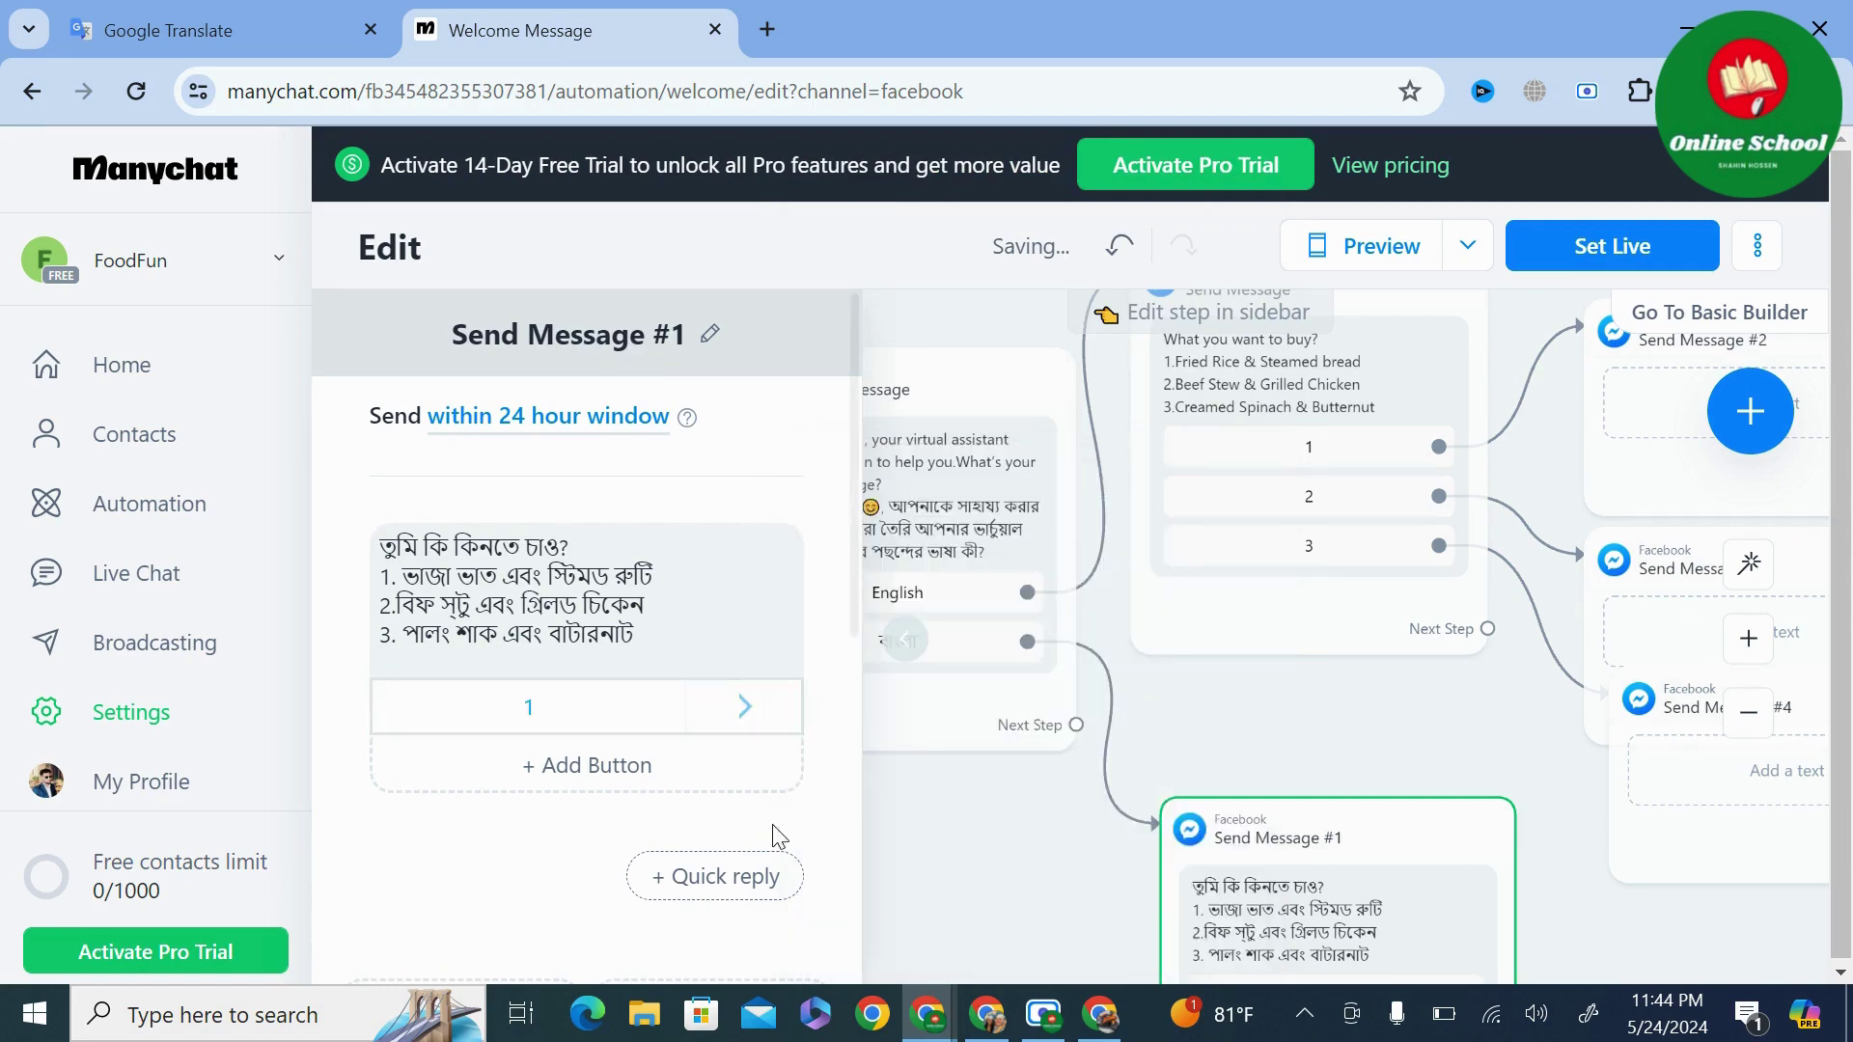
Add a second button titled "2" to the Bengali menu message and link it to a new Messenger message.
left_click(616, 772)
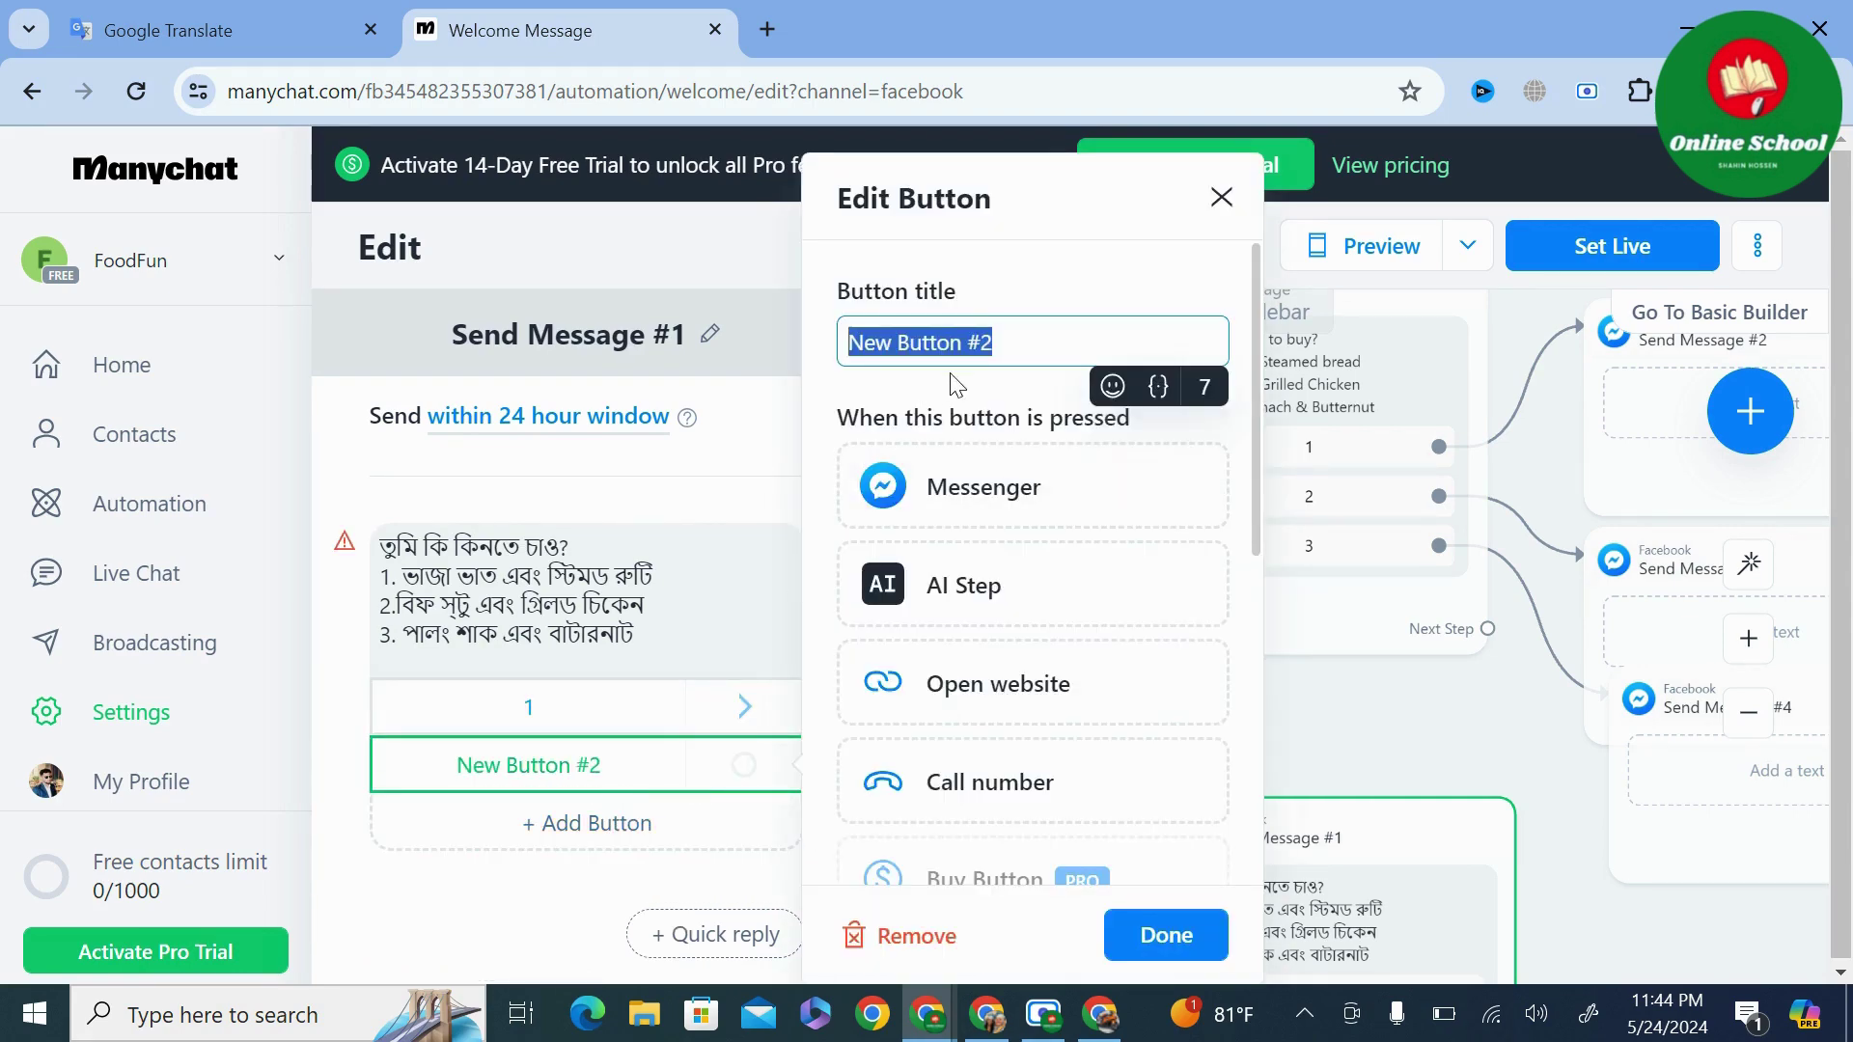
type("2")
left_click(984, 490)
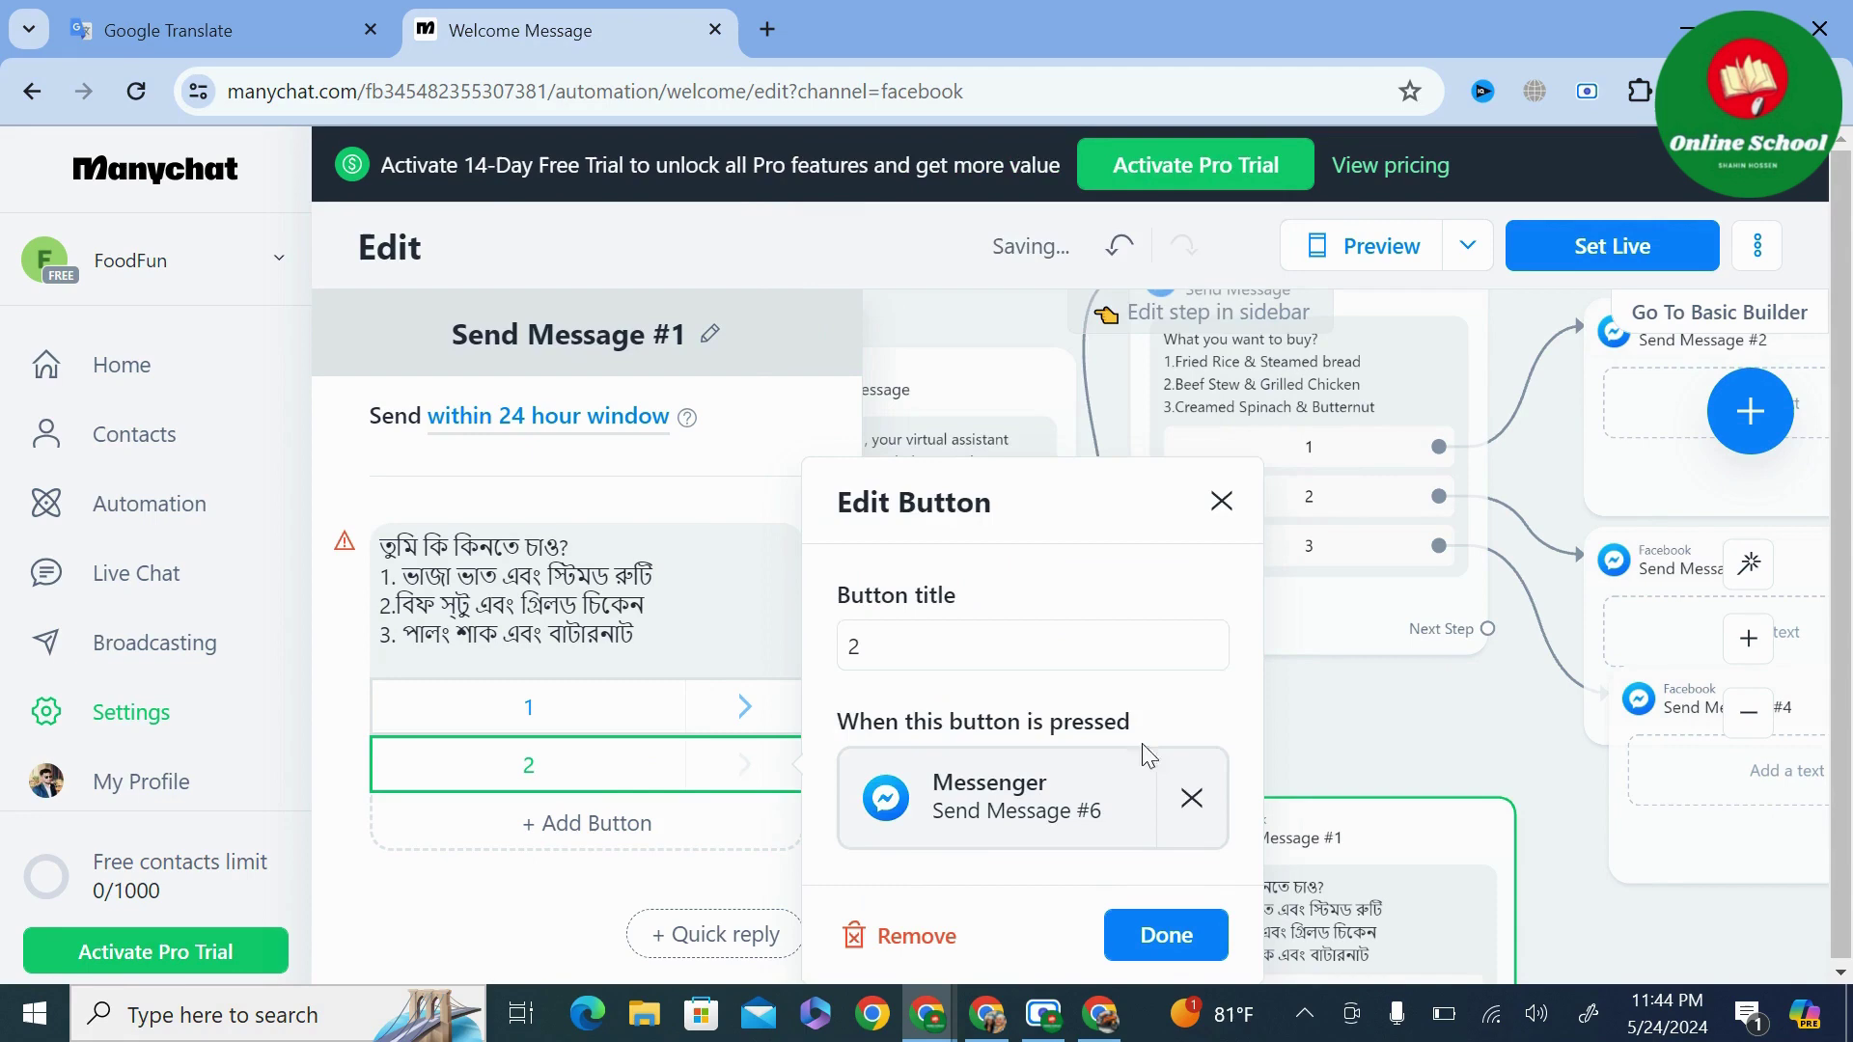
left_click(1201, 934)
Add a third button titled "3" to the Bengali menu message, link it to a new Messenger message, and close the message editor.
left_click(622, 826)
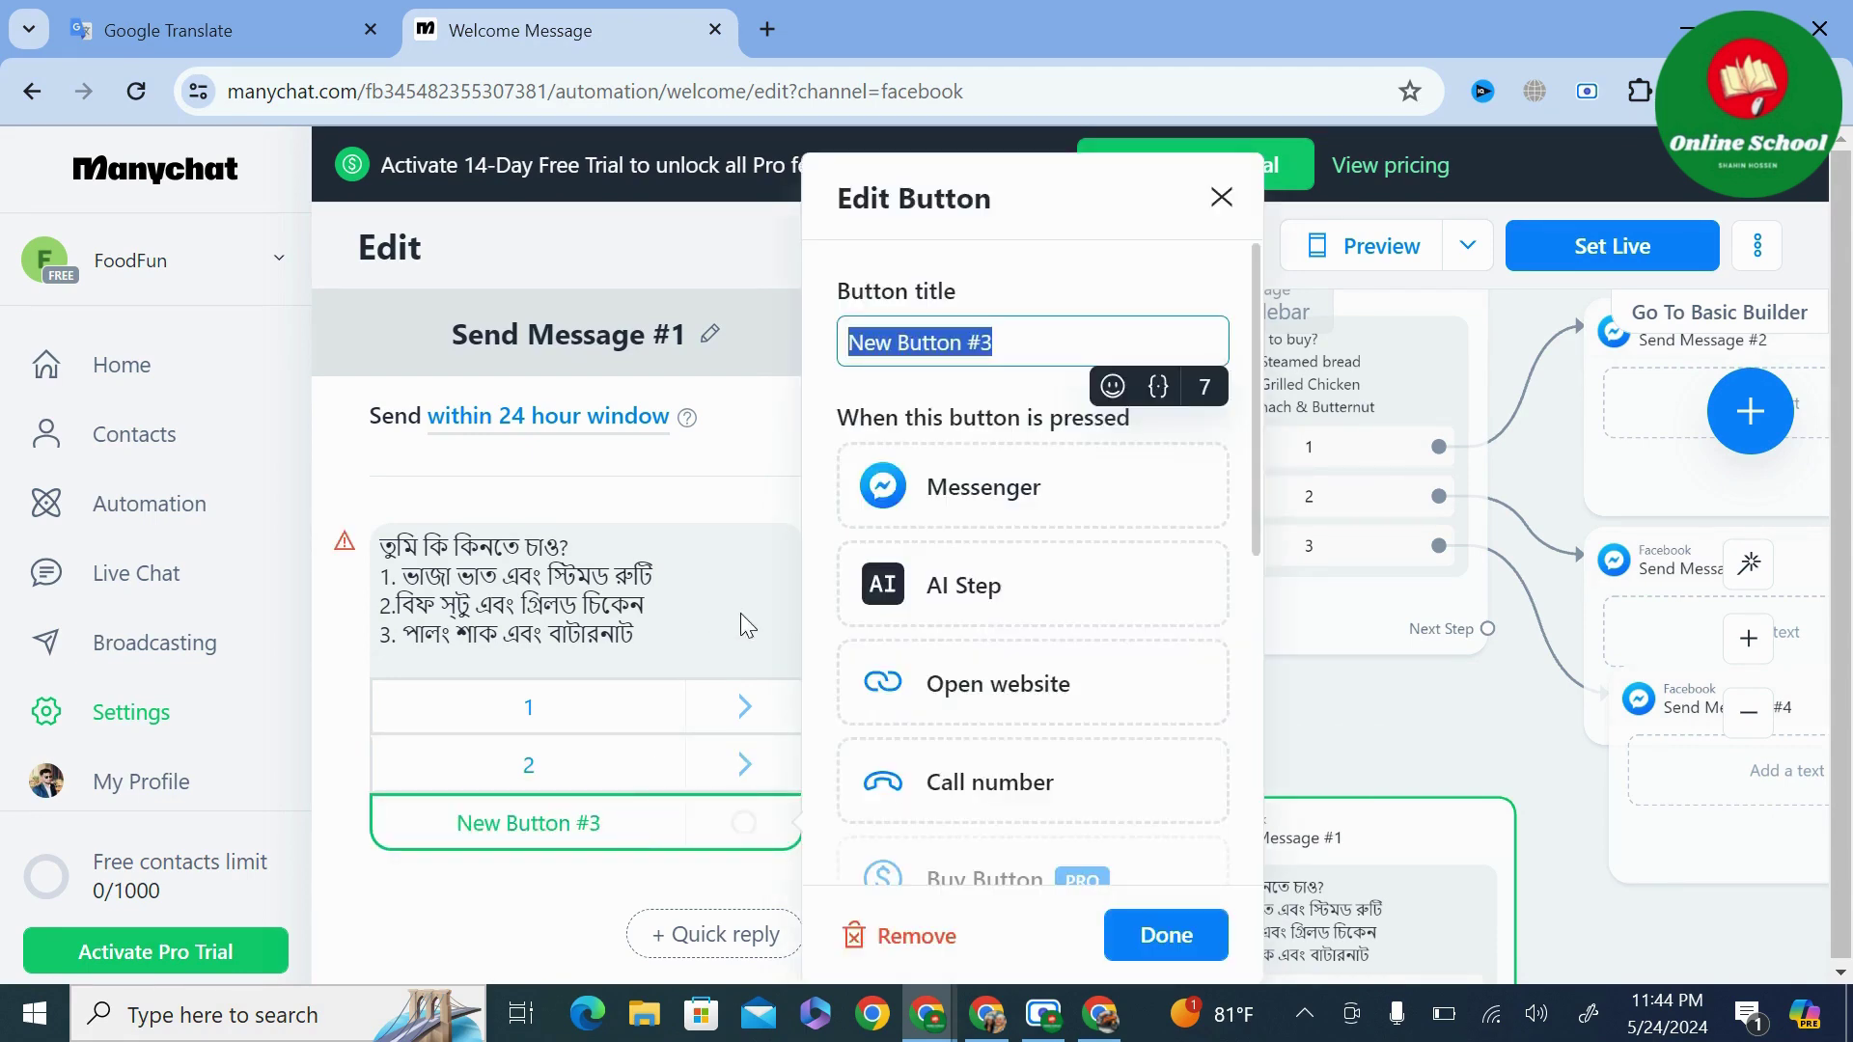
type("3")
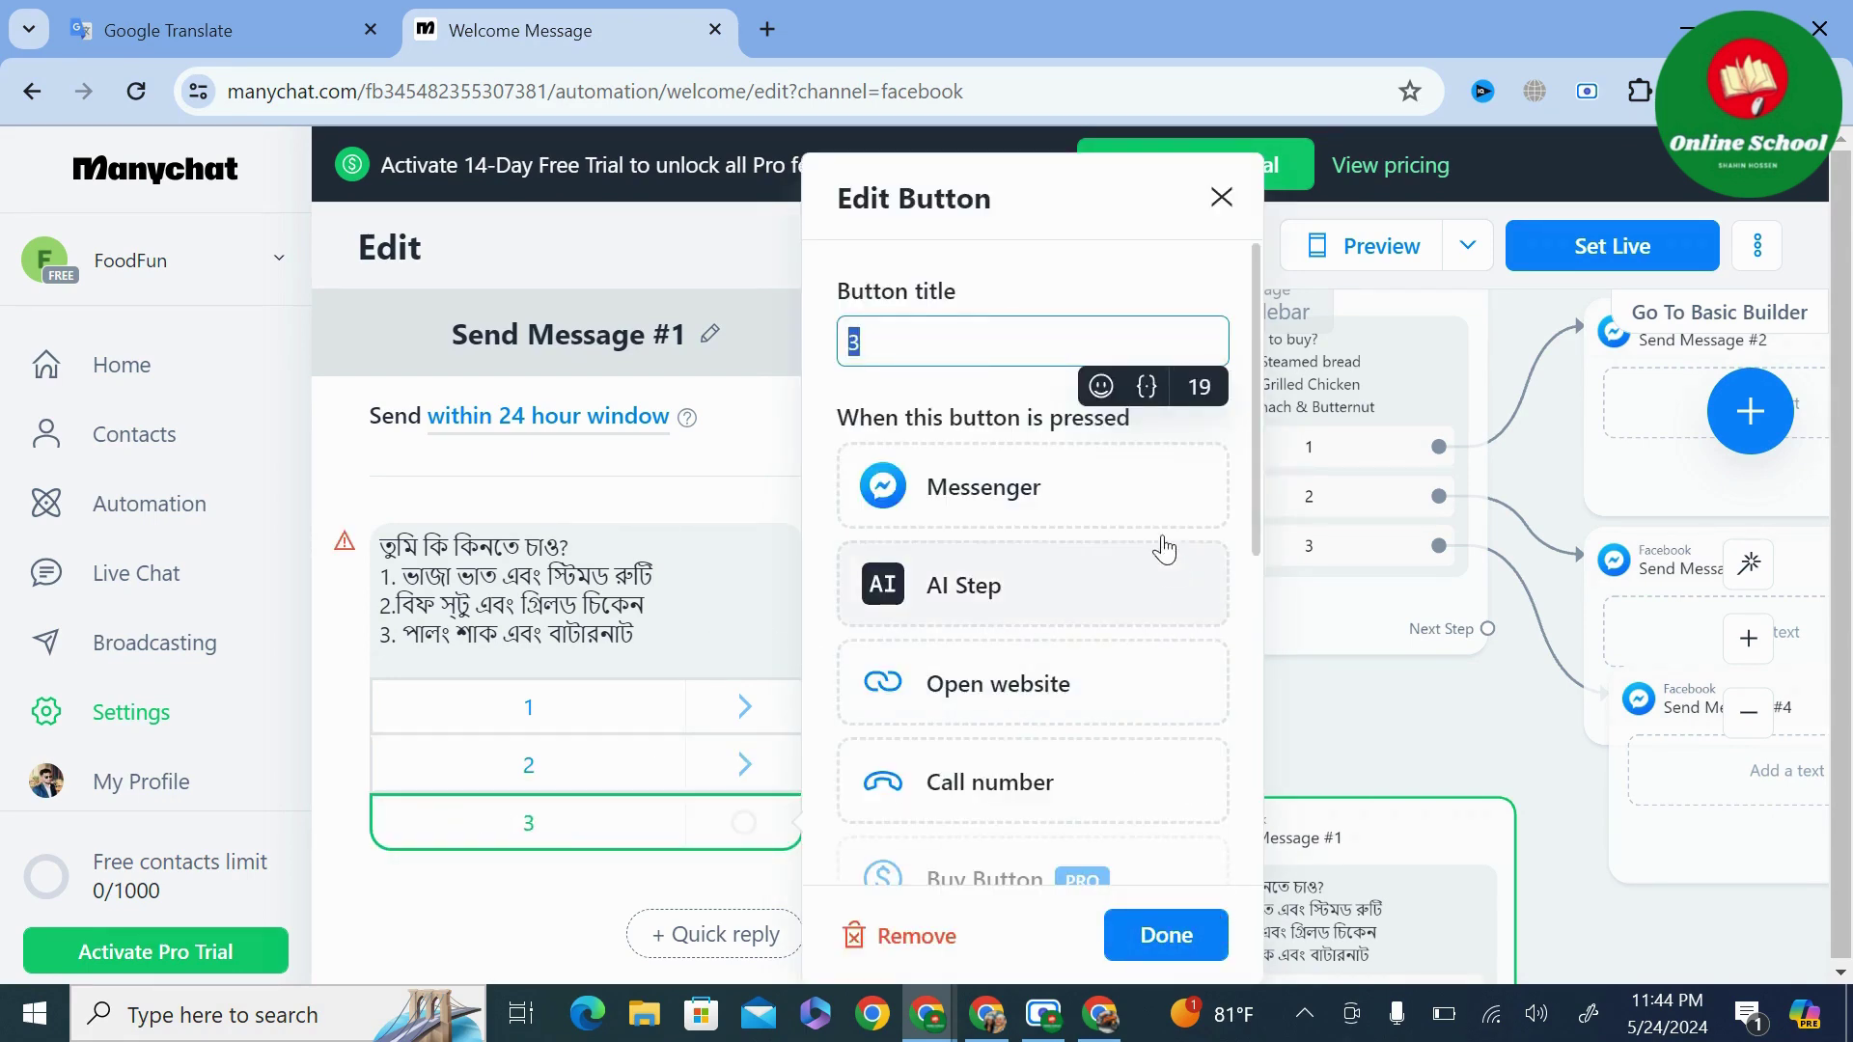
left_click(1115, 503)
left_click(1167, 934)
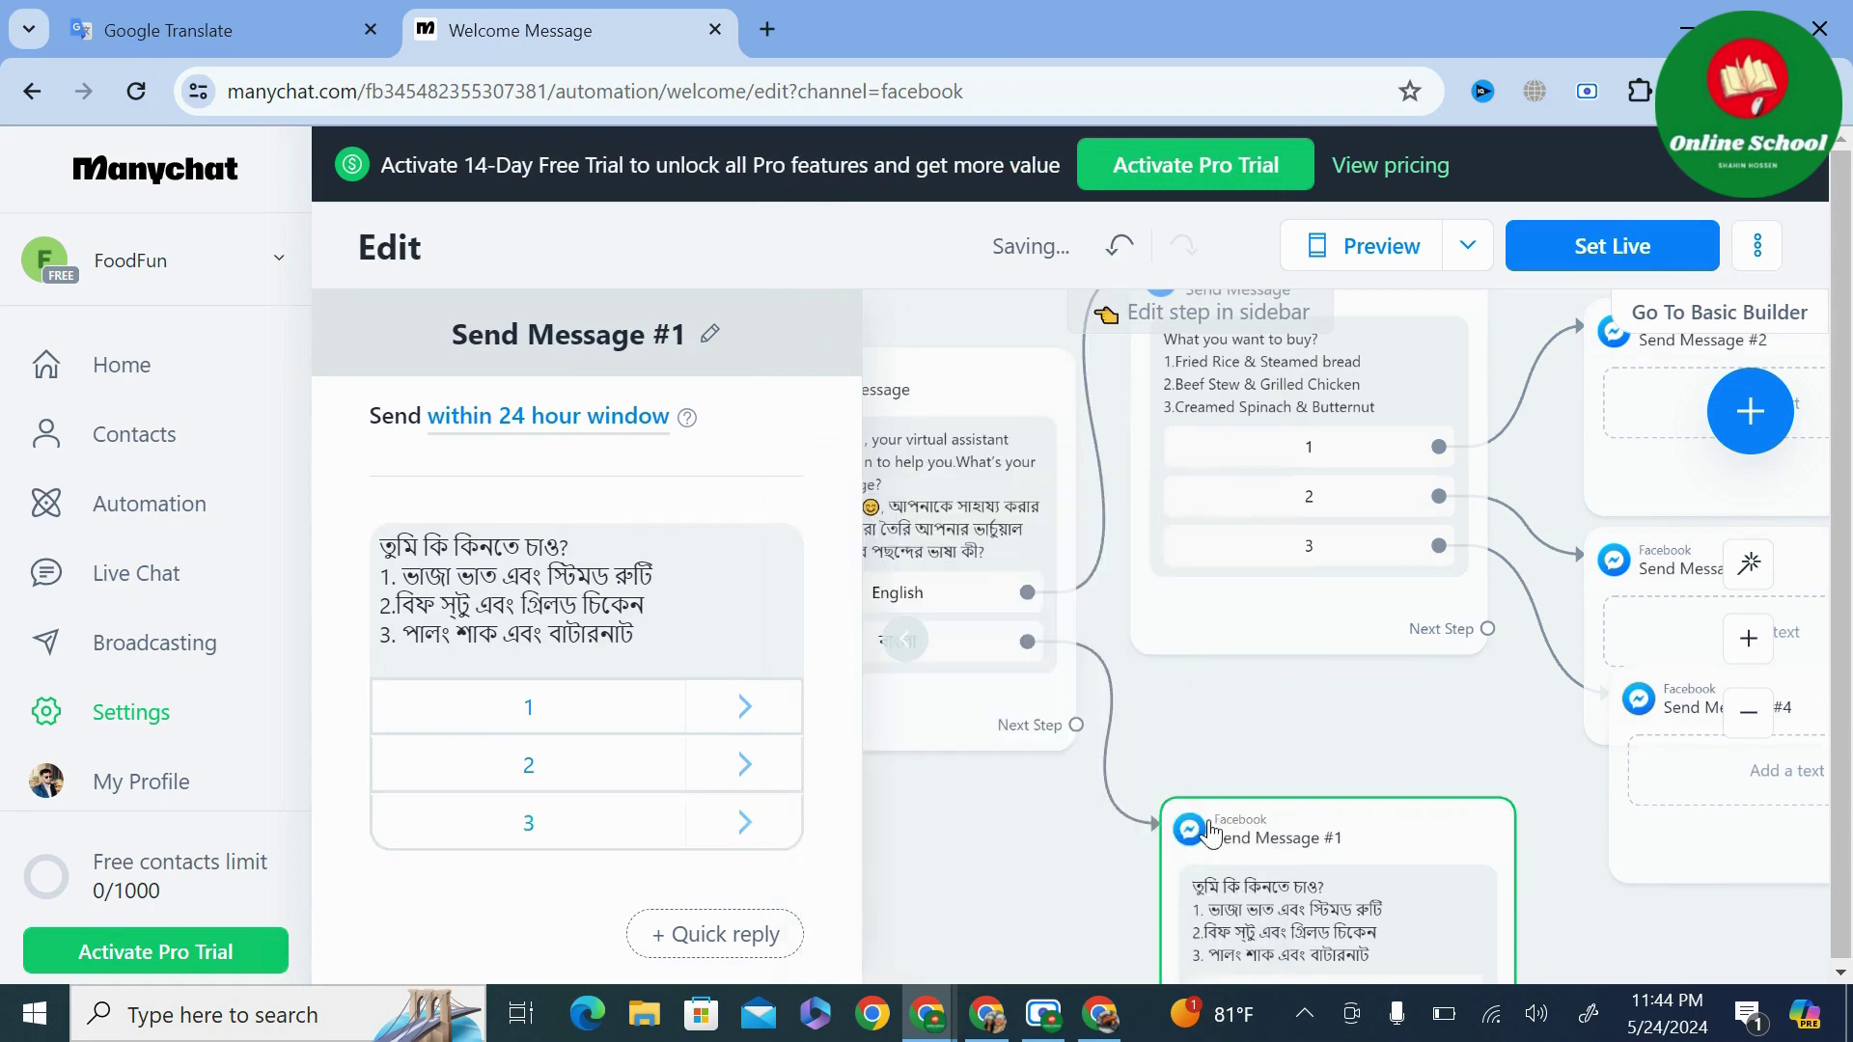
left_click(1185, 712)
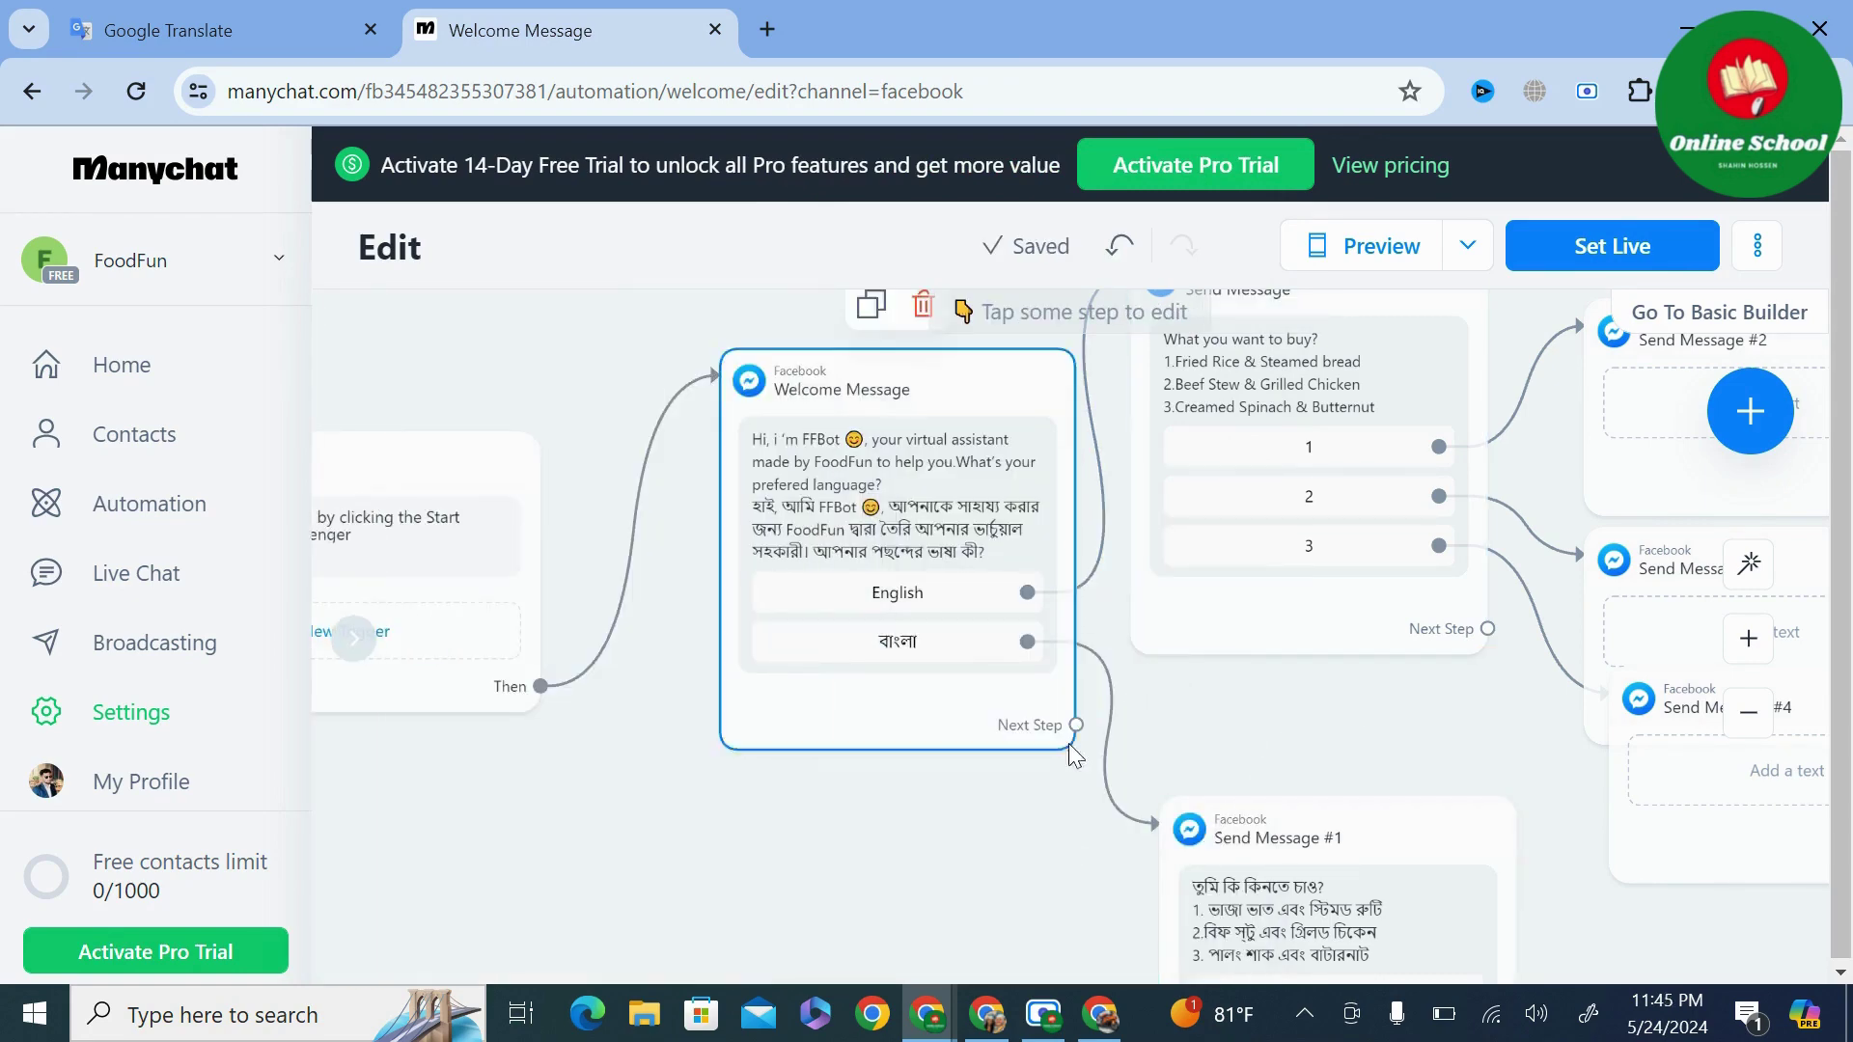
Rearrange the flow blocks by repositioning Send Message #1, #5, #7 and #3 so that the branches are easier to tell apart.
left_click_drag(998, 890, 775, 808)
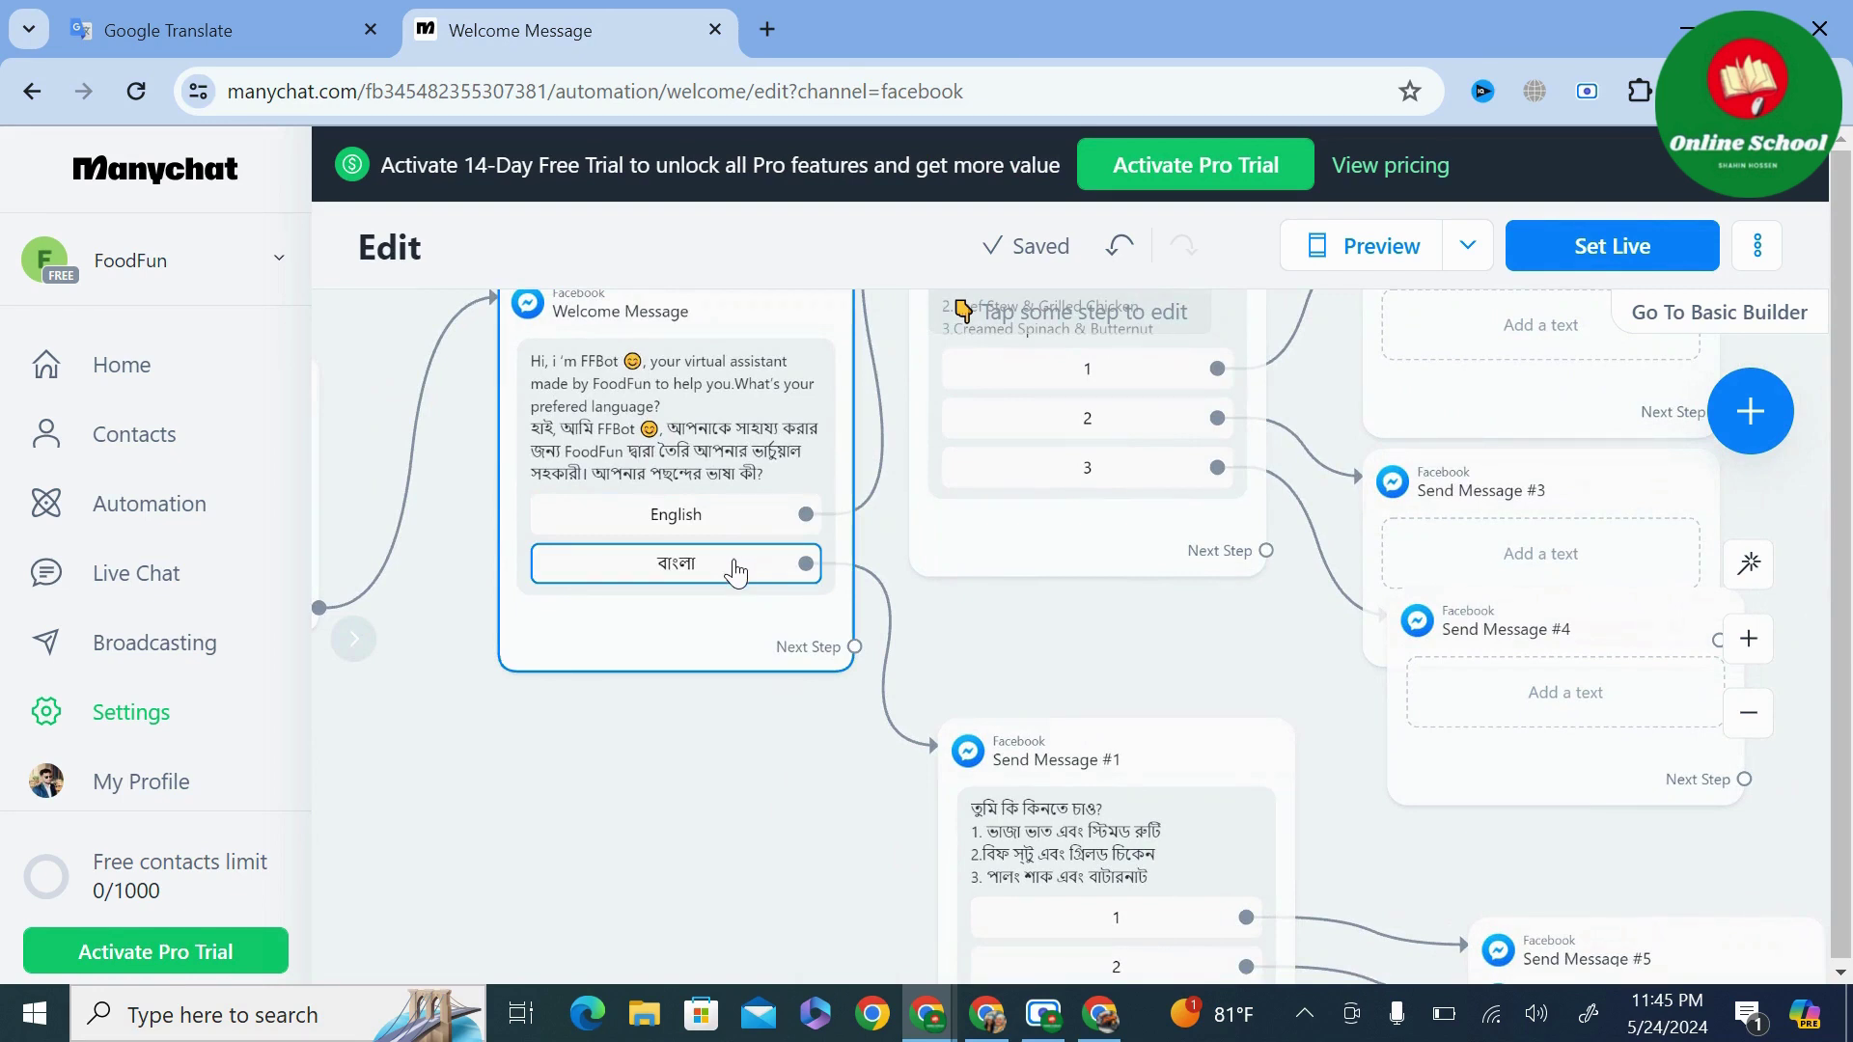
left_click_drag(1230, 764, 1098, 748)
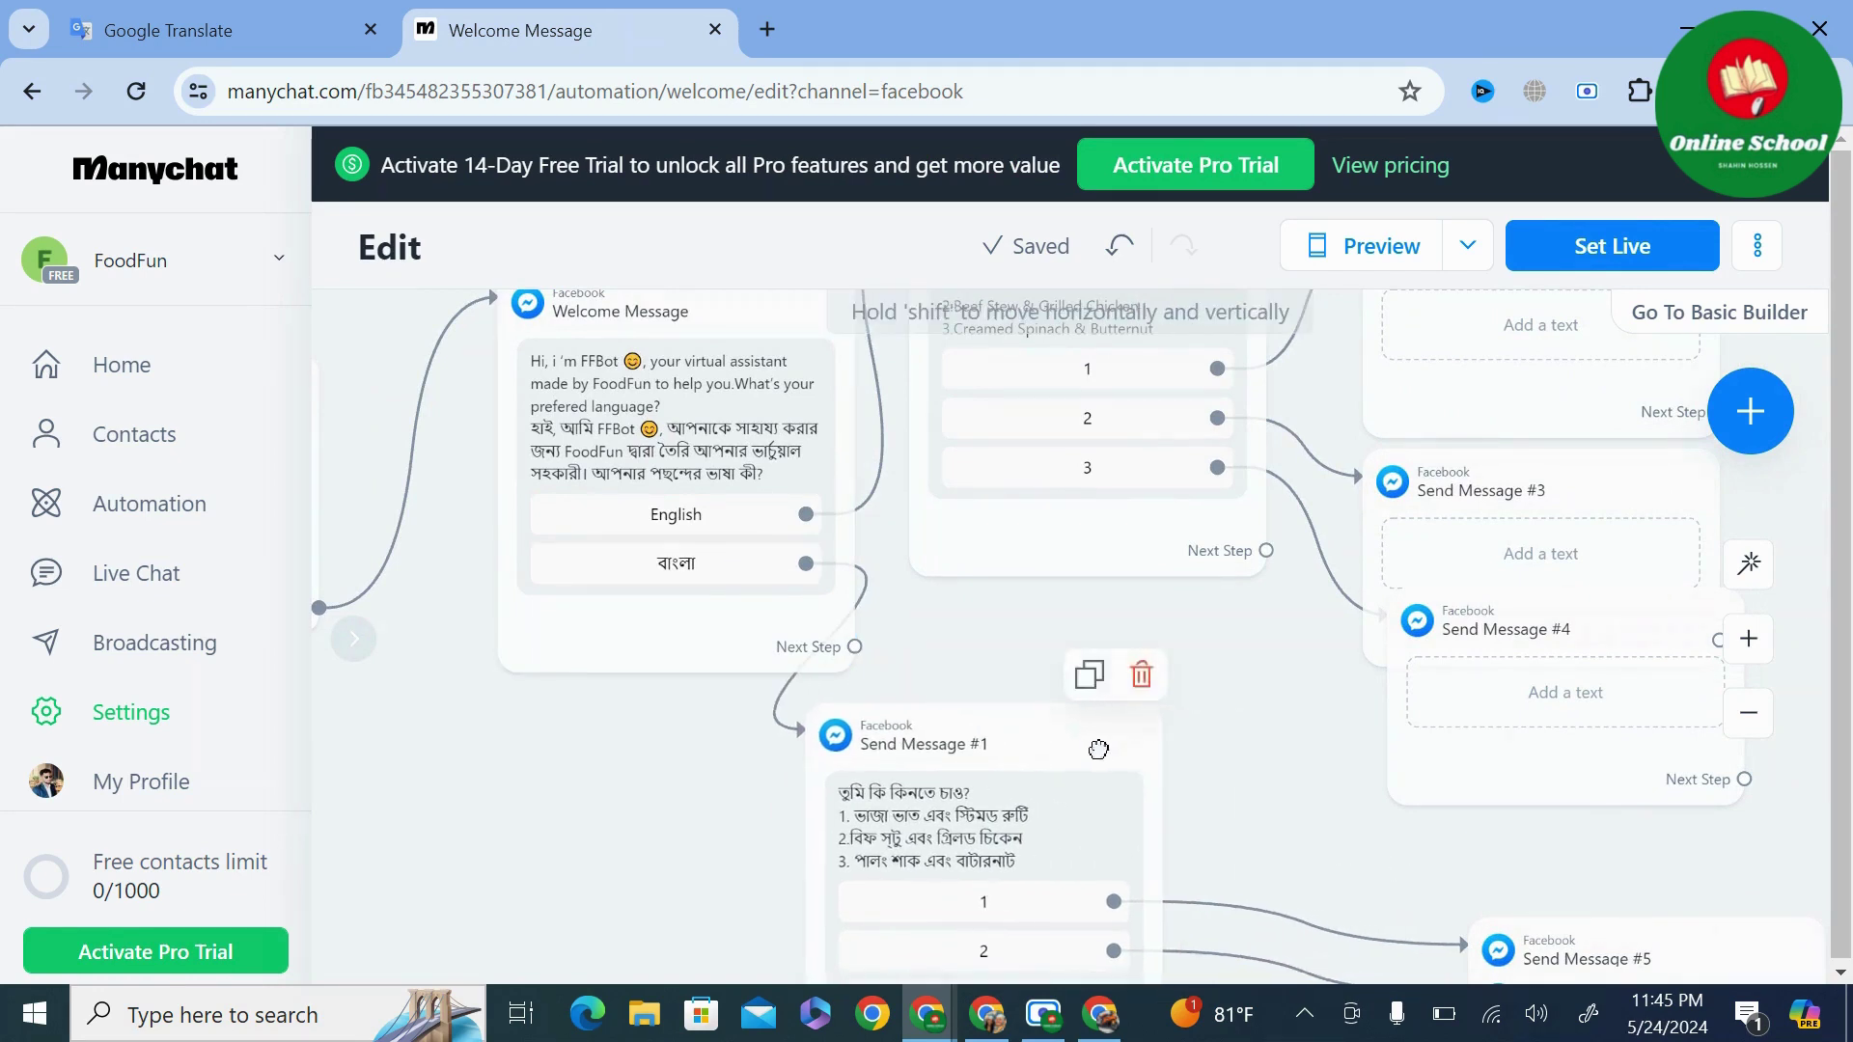
left_click_drag(1563, 934, 1346, 832)
scroll(1281, 730, "down", 3)
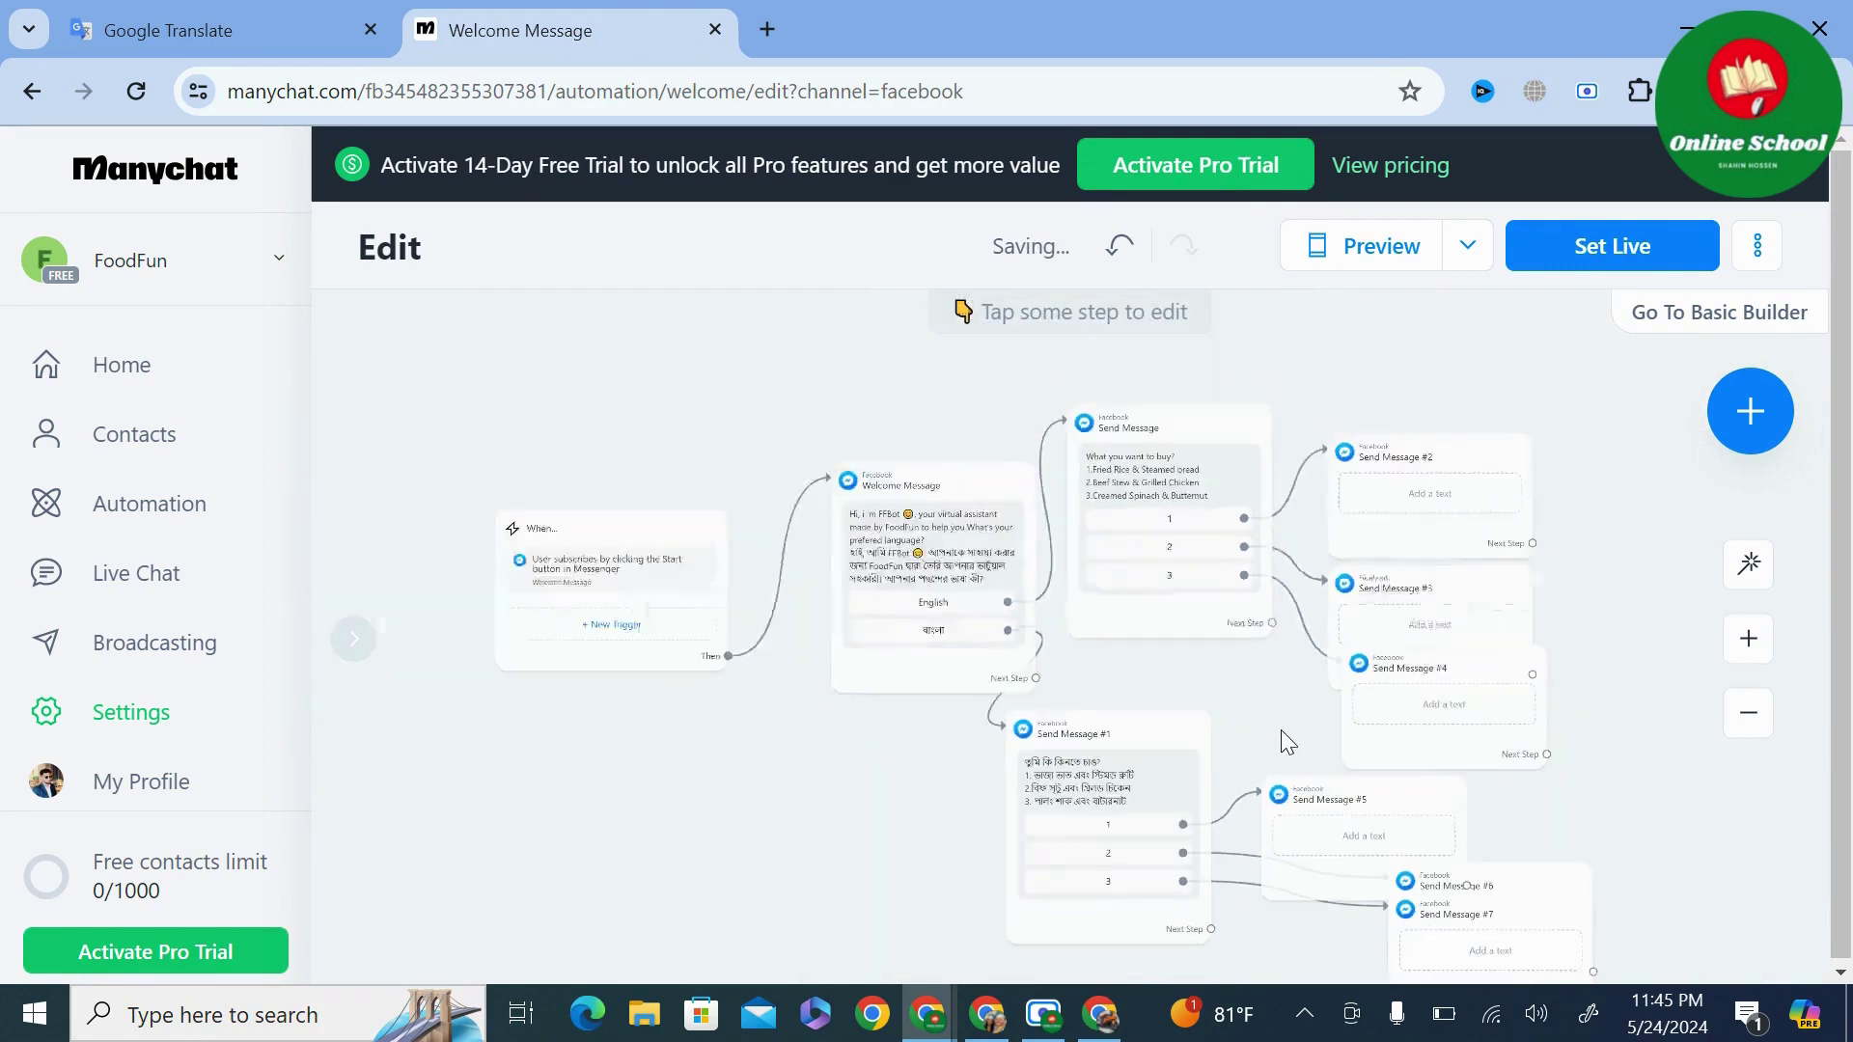
scroll(1282, 730, "down", 1)
left_click_drag(1500, 898, 1425, 733)
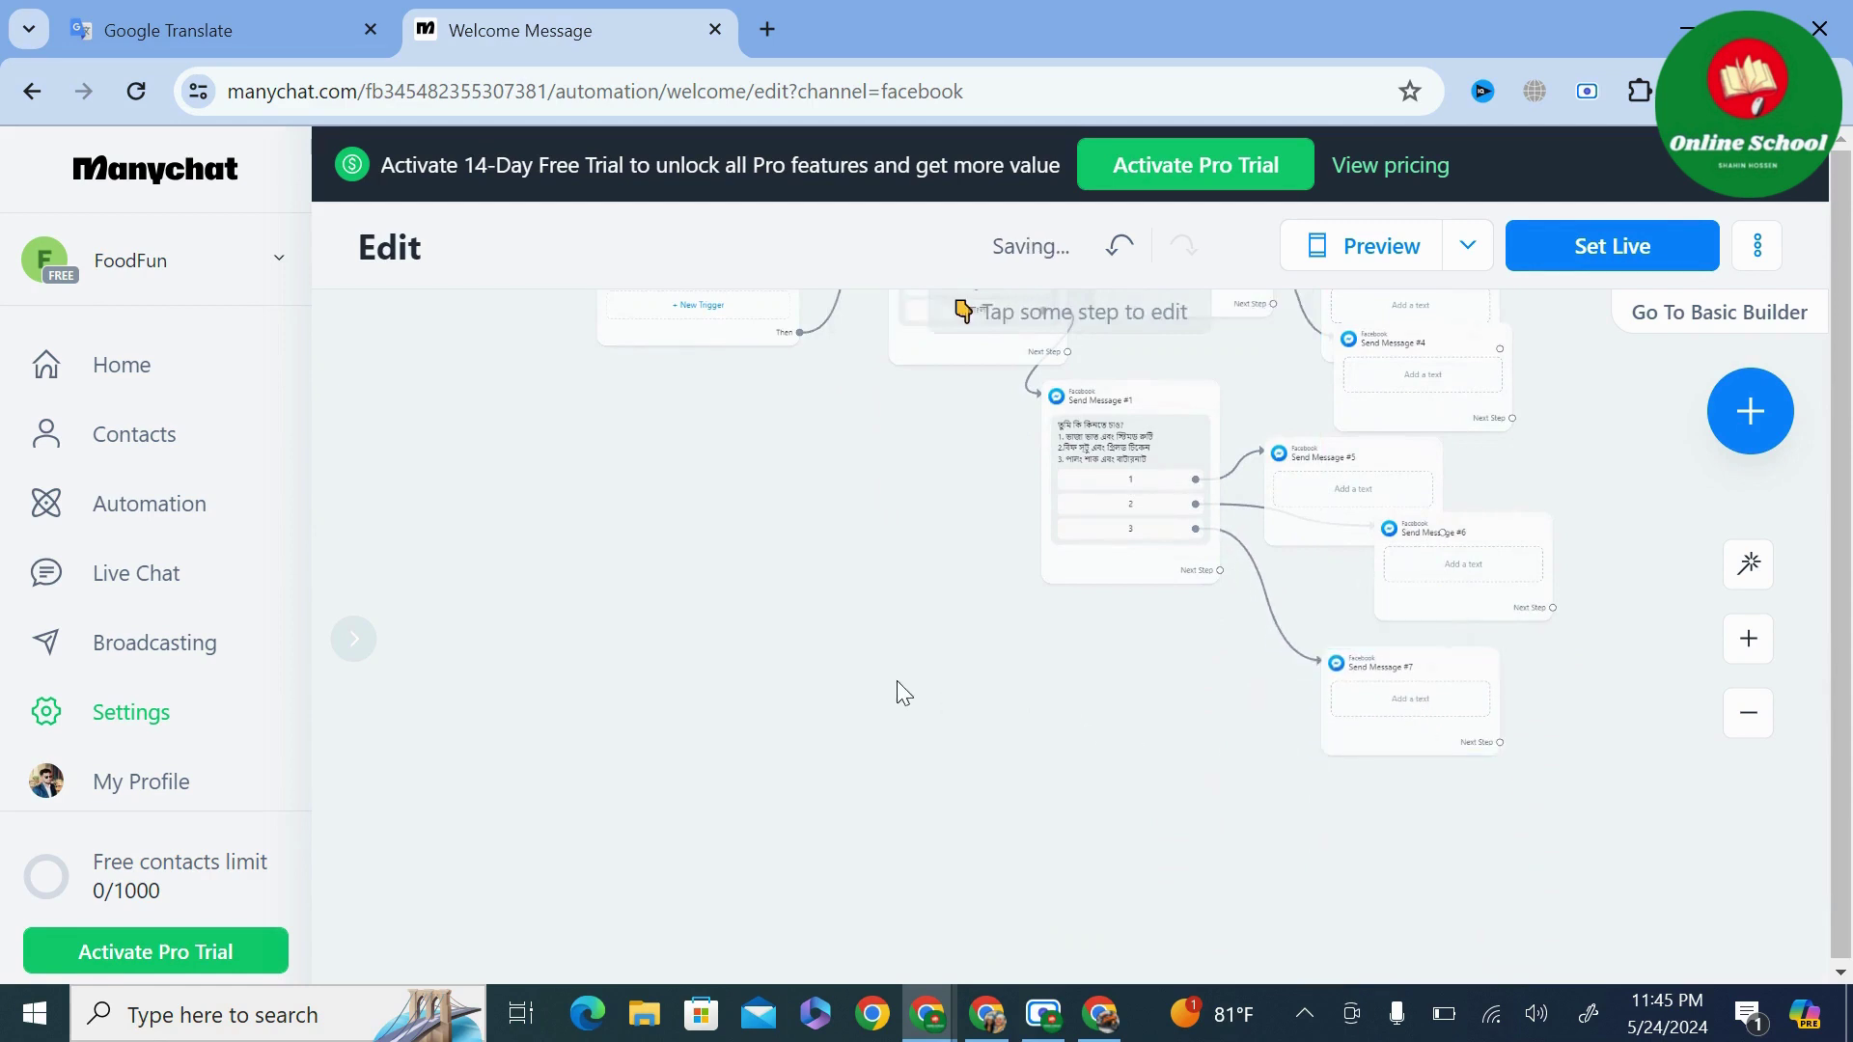
left_click_drag(896, 680, 618, 908)
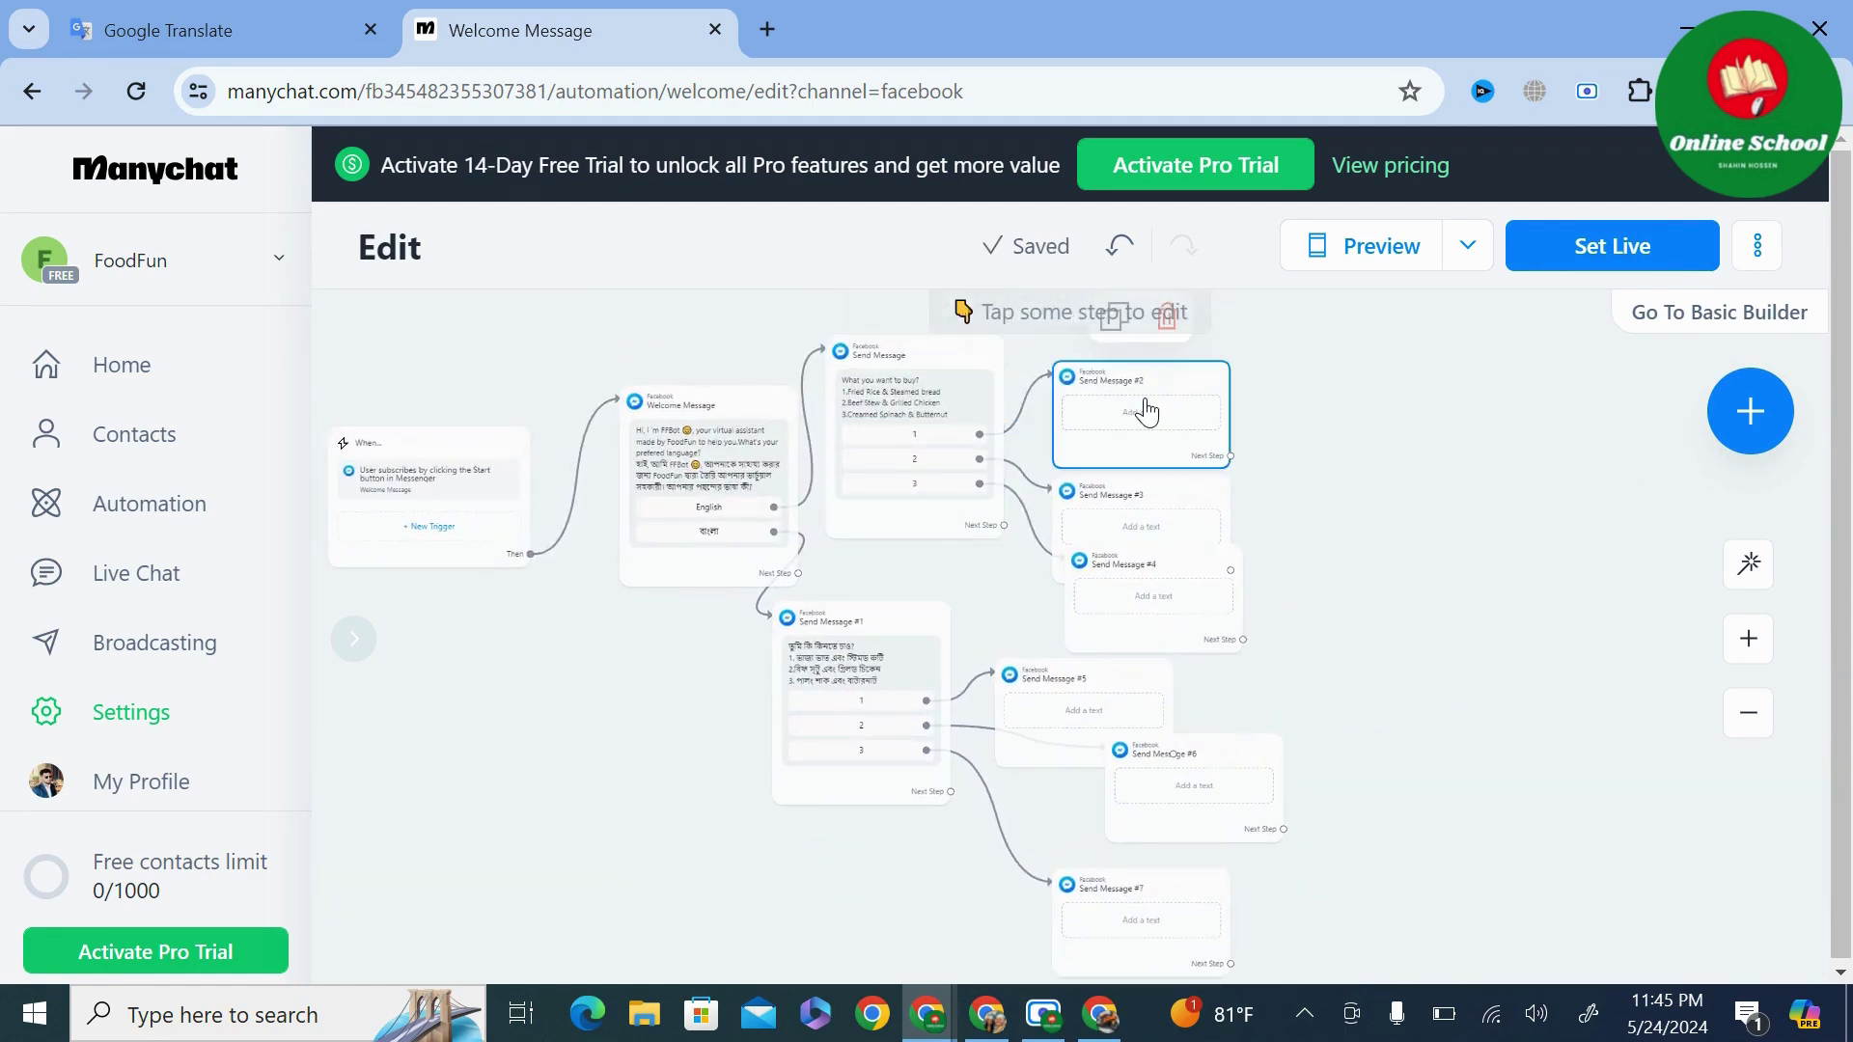
left_click_drag(1129, 502, 1253, 478)
Enter "500 tk" as the text of Send Message #2, the reply to the English menu's first option.
left_click(1117, 423)
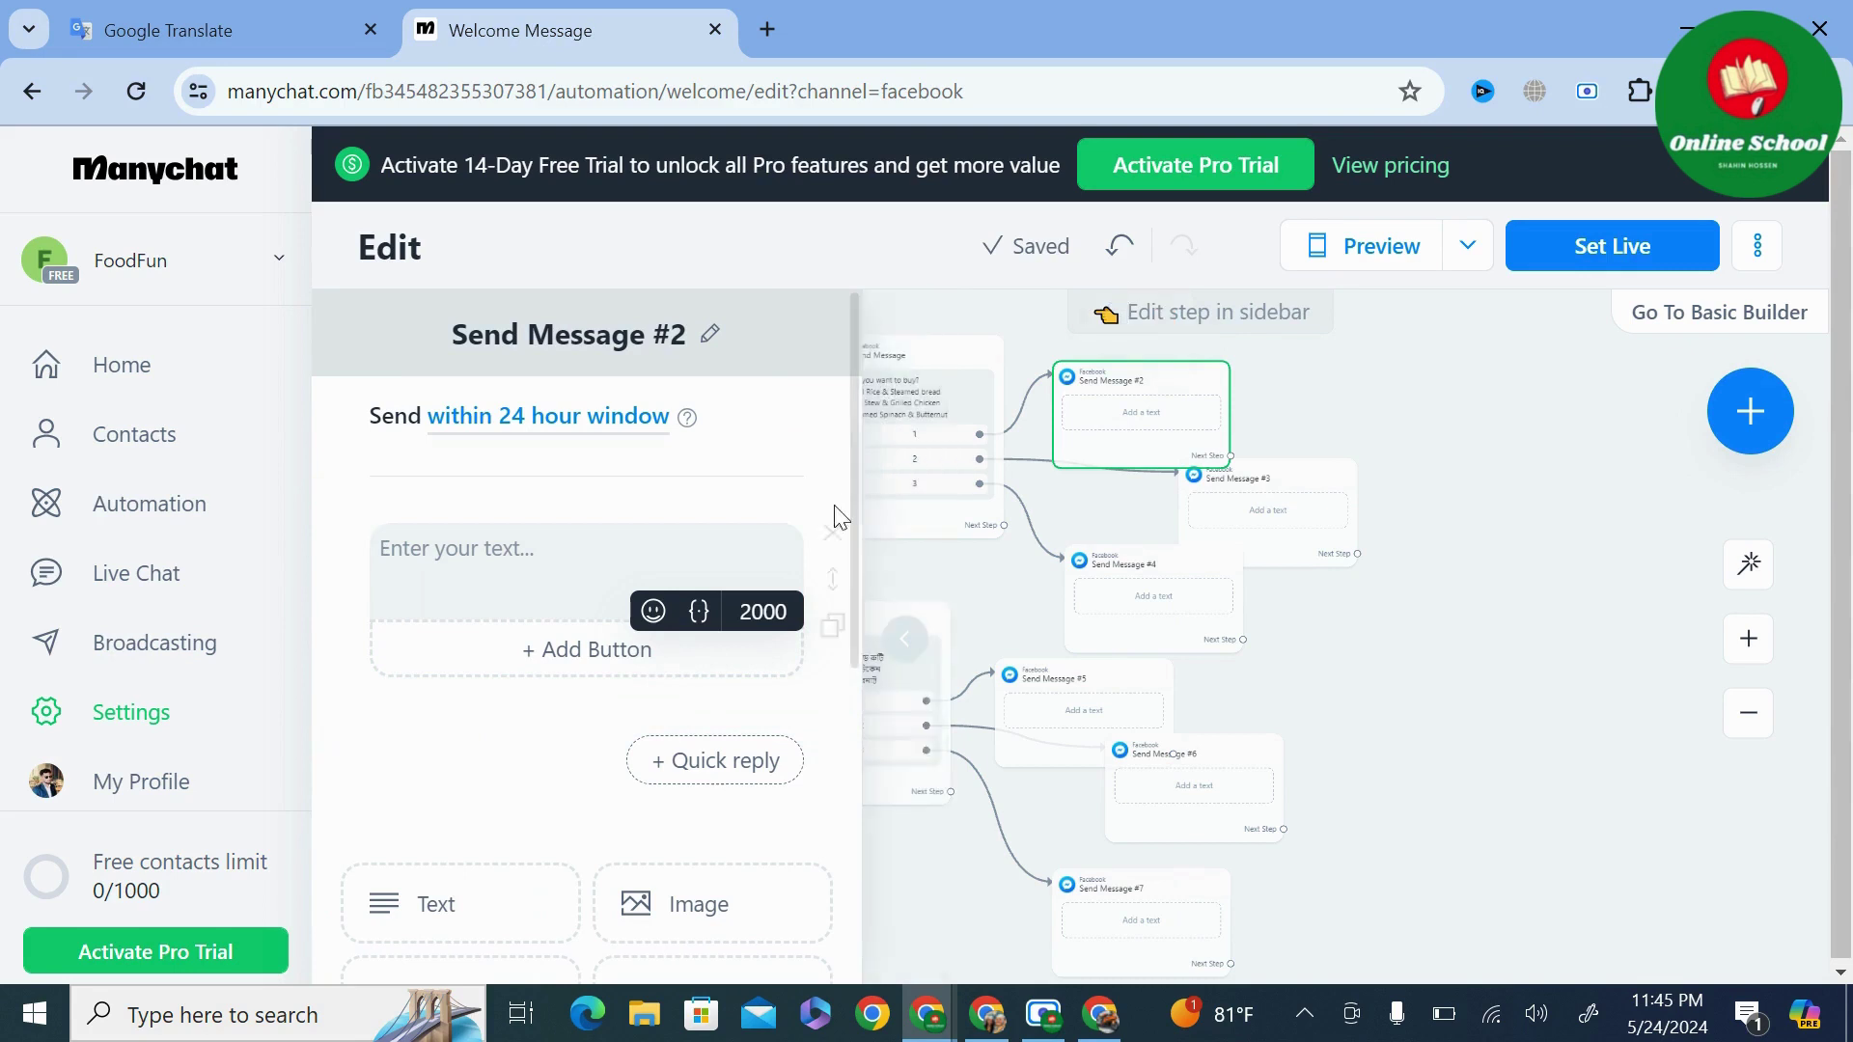
left_click(476, 565)
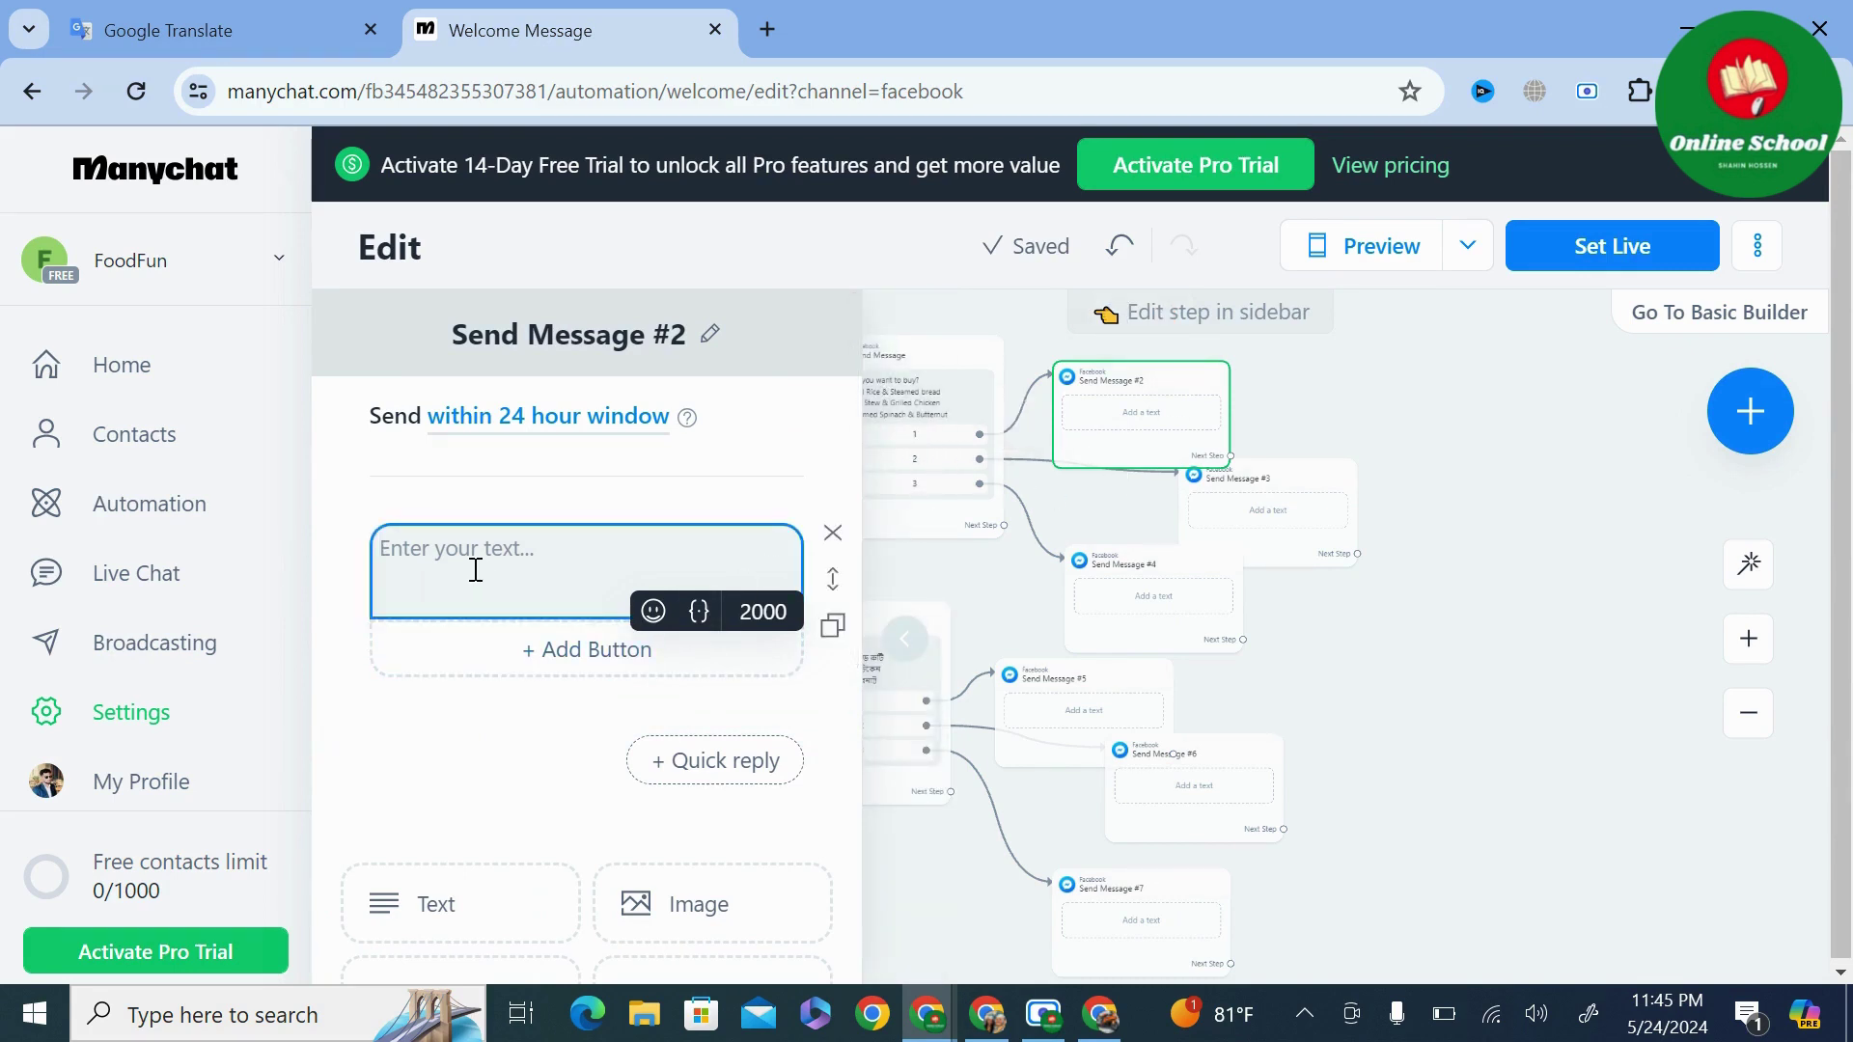
type("1")
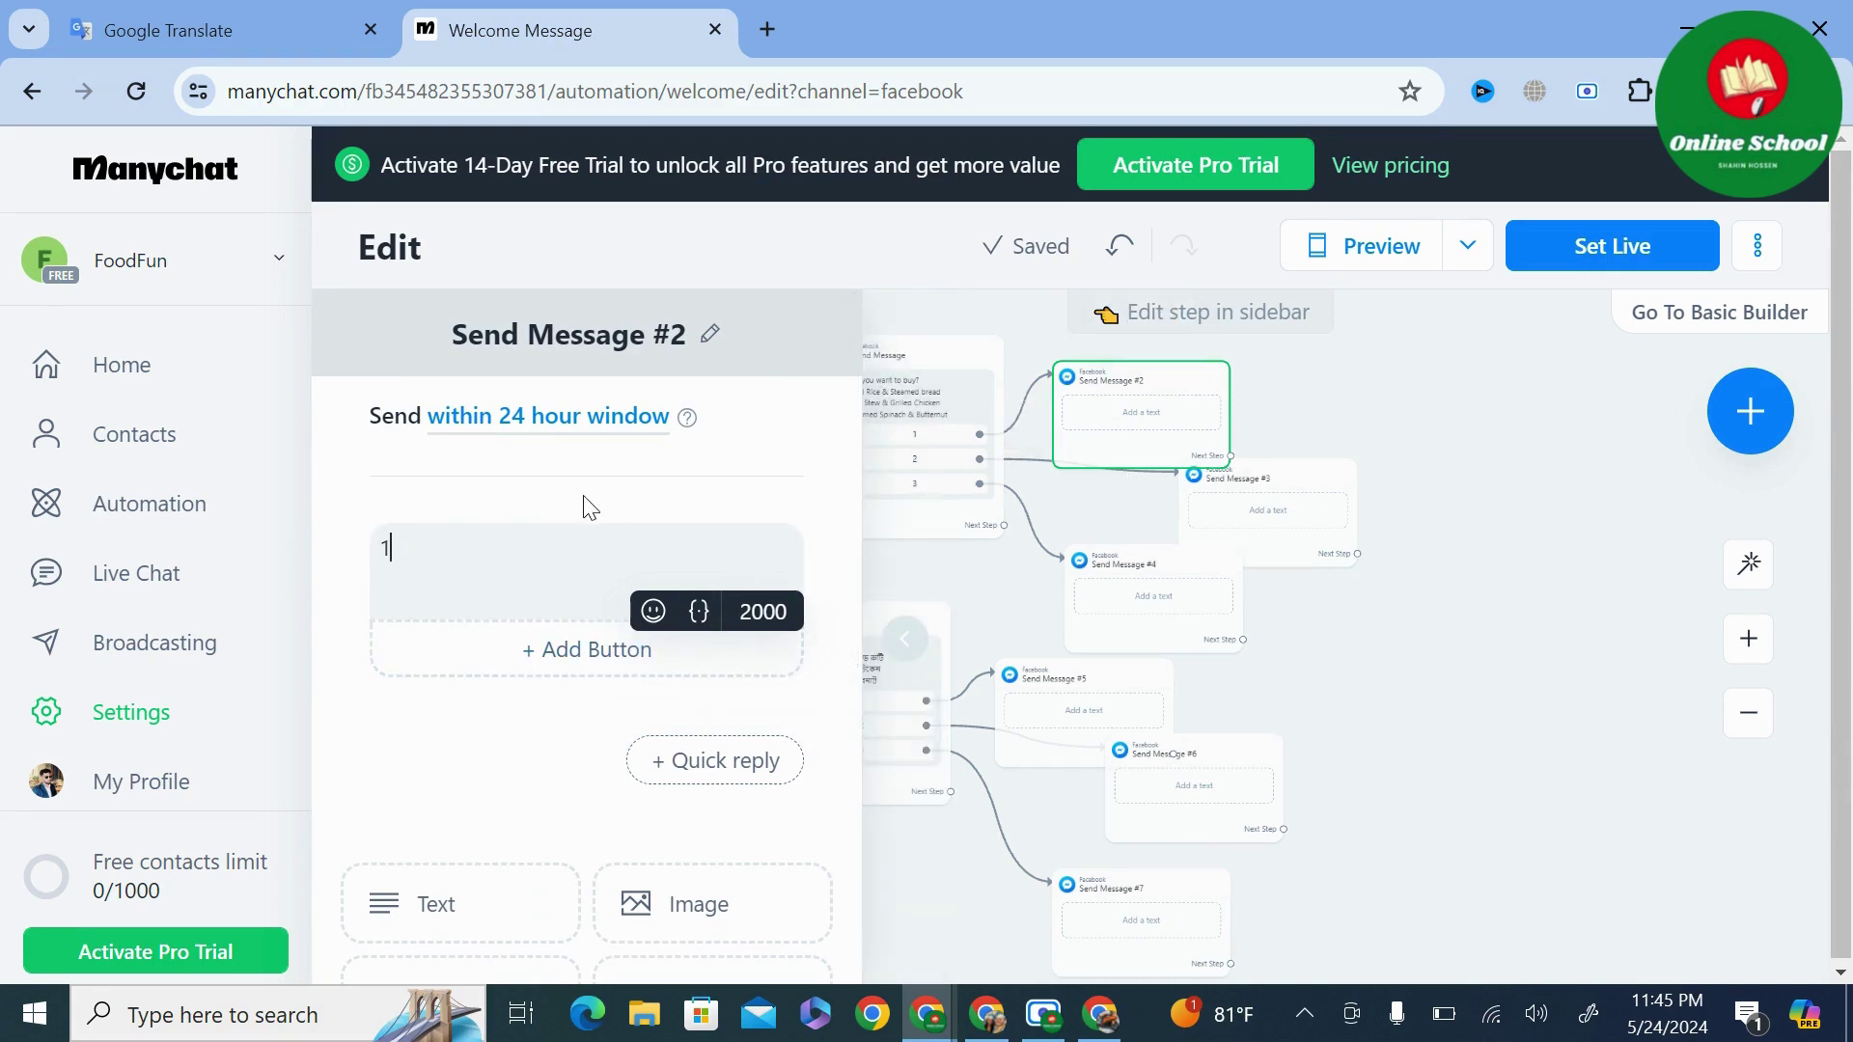
key("BackSpace")
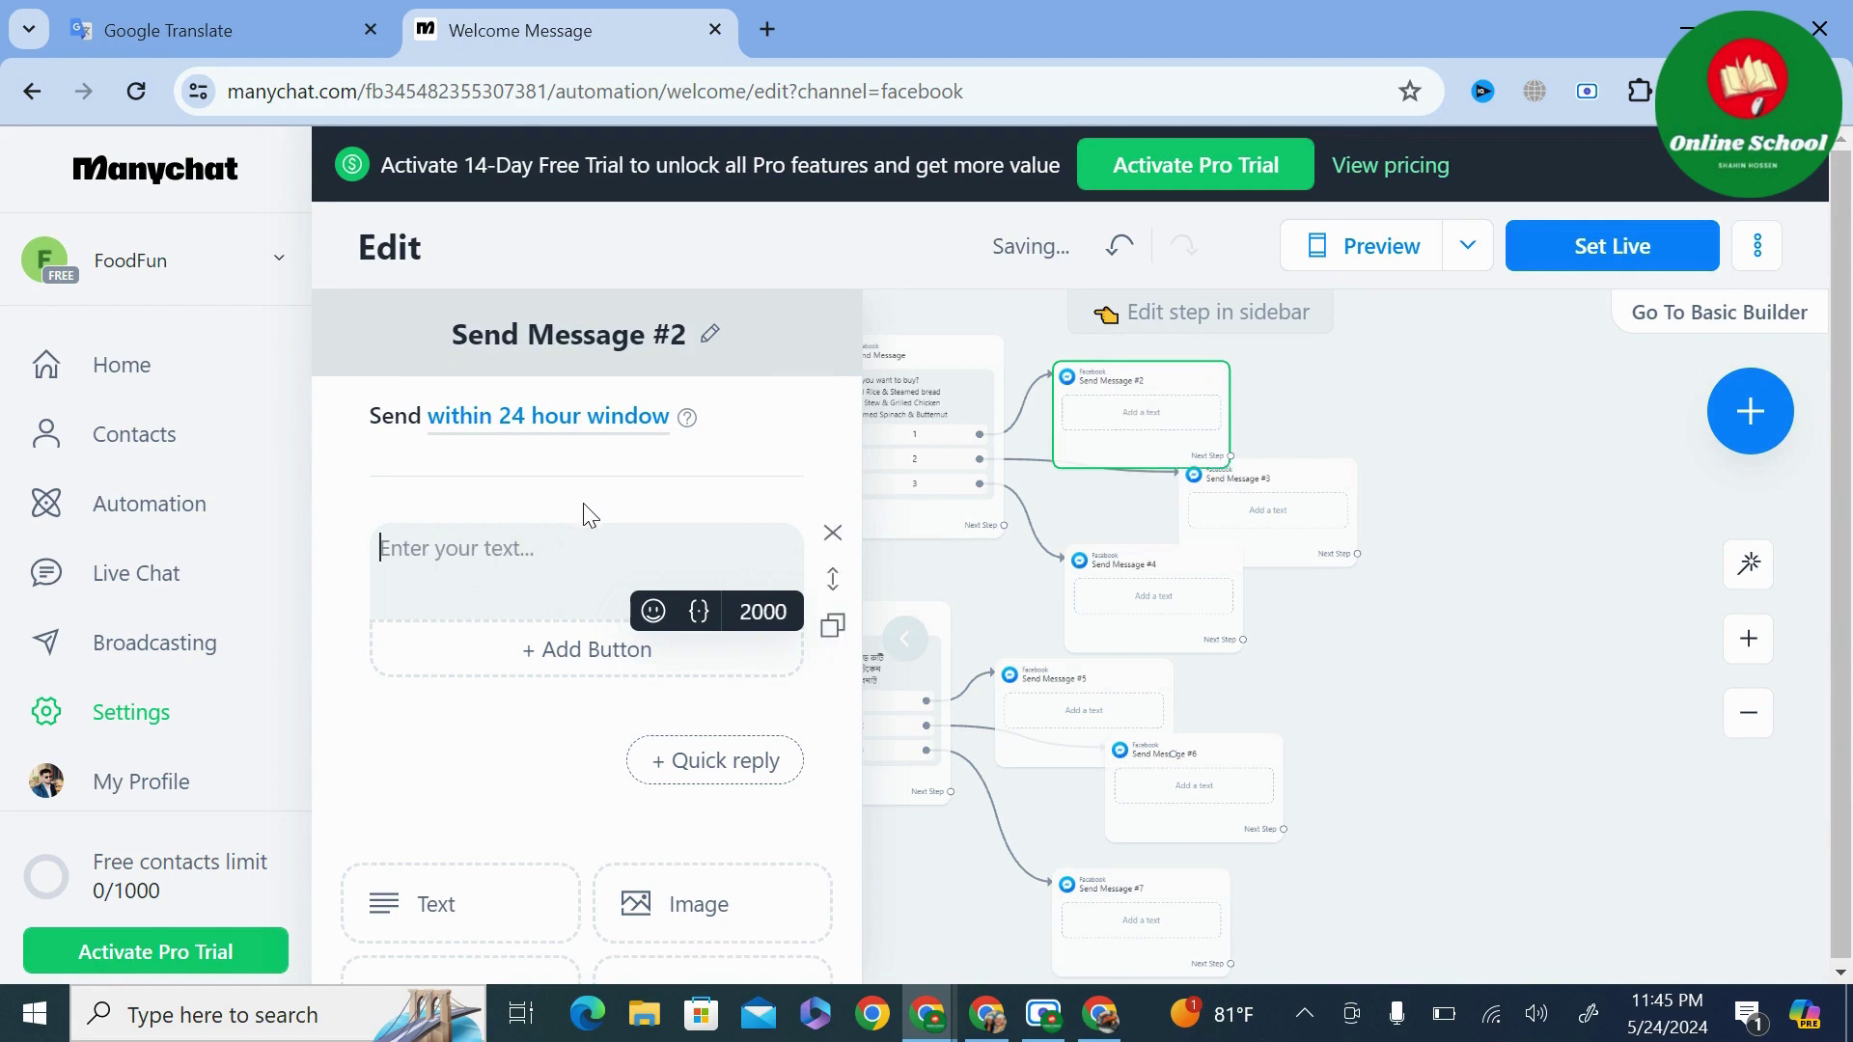
type("500 tk")
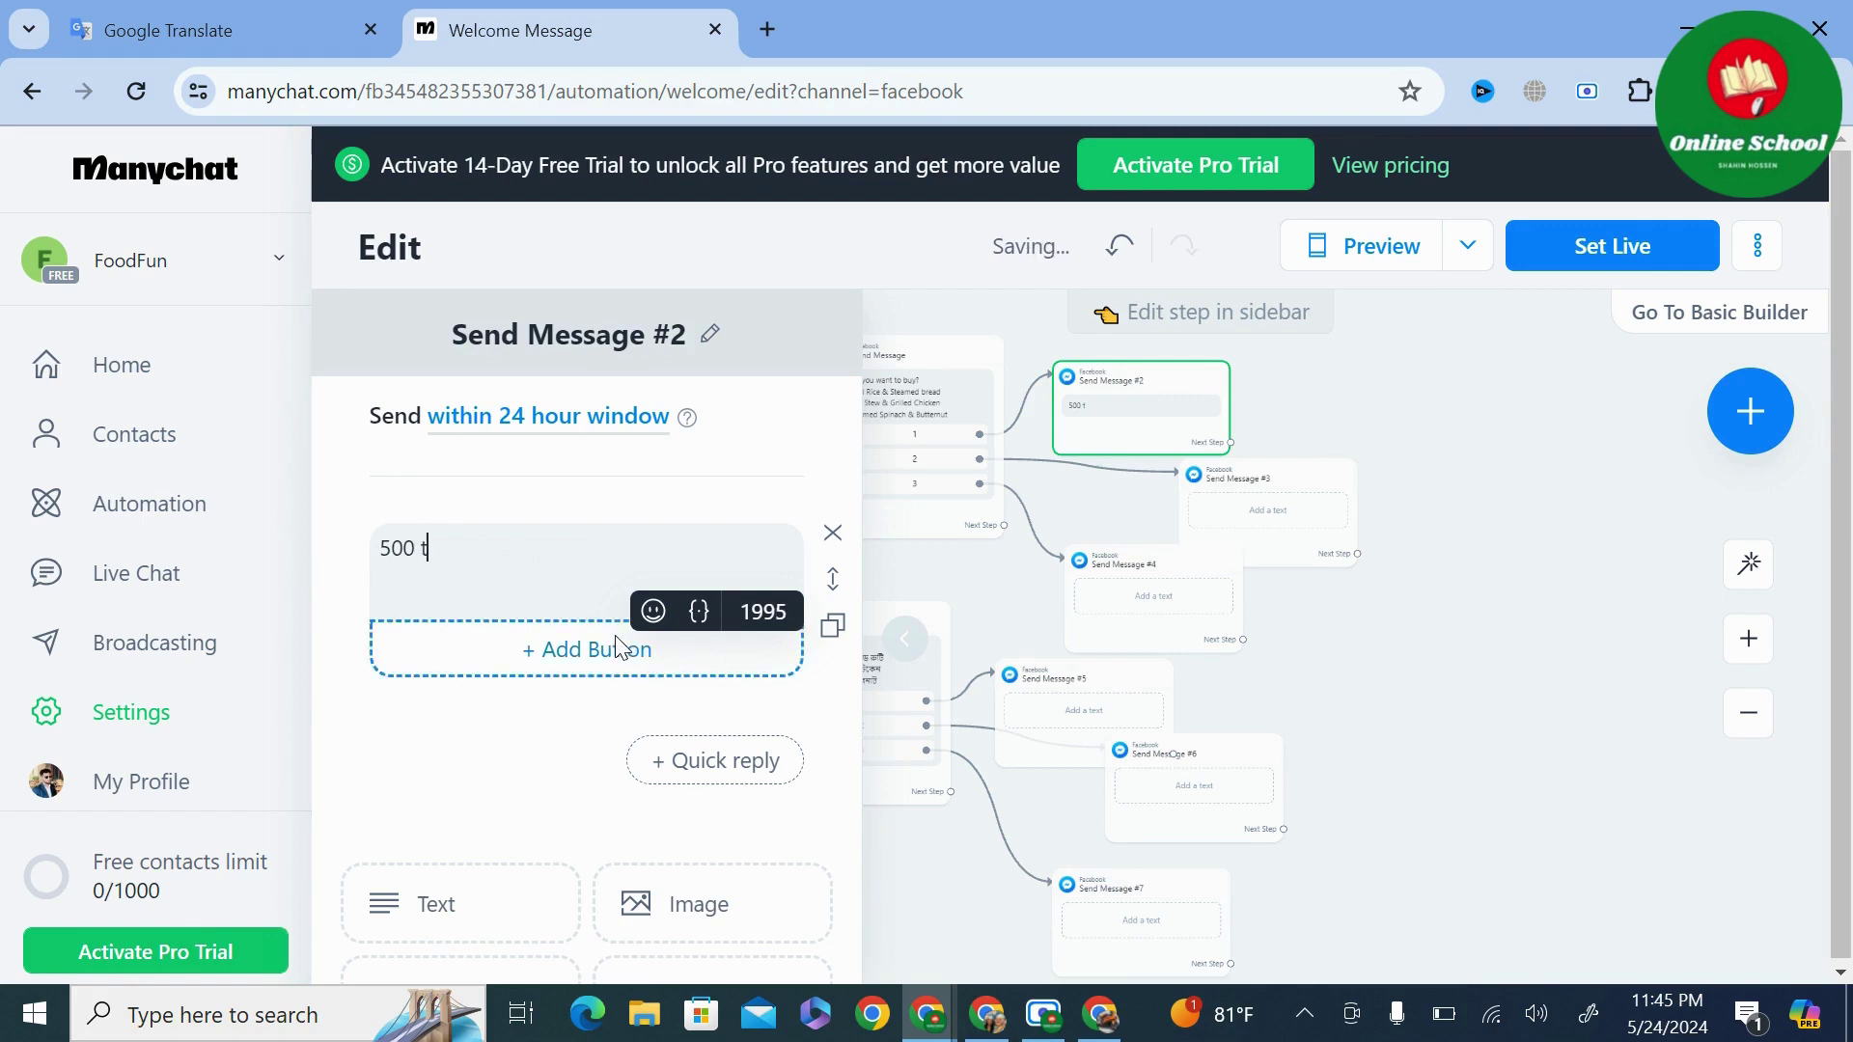
Enter "1000 tk" as the text of Send Message #3 and close the message editor.
left_click(1274, 523)
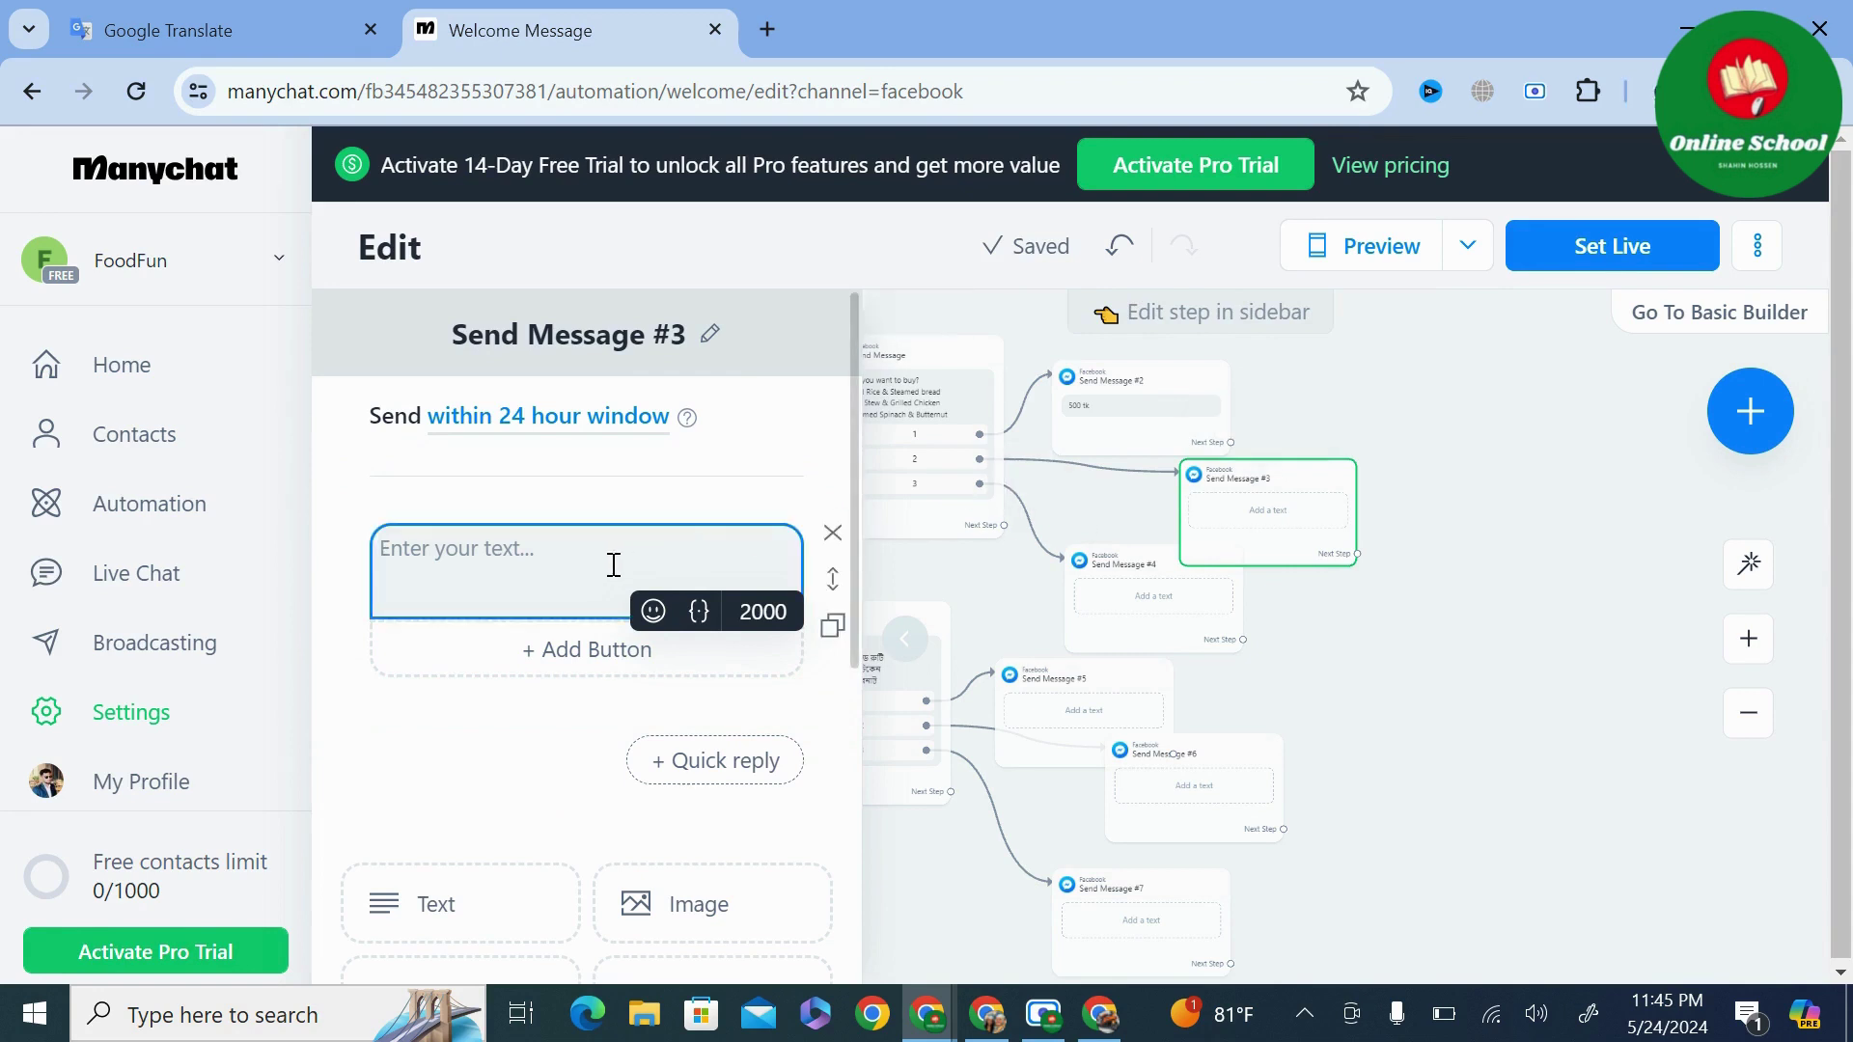
type("1000 tk")
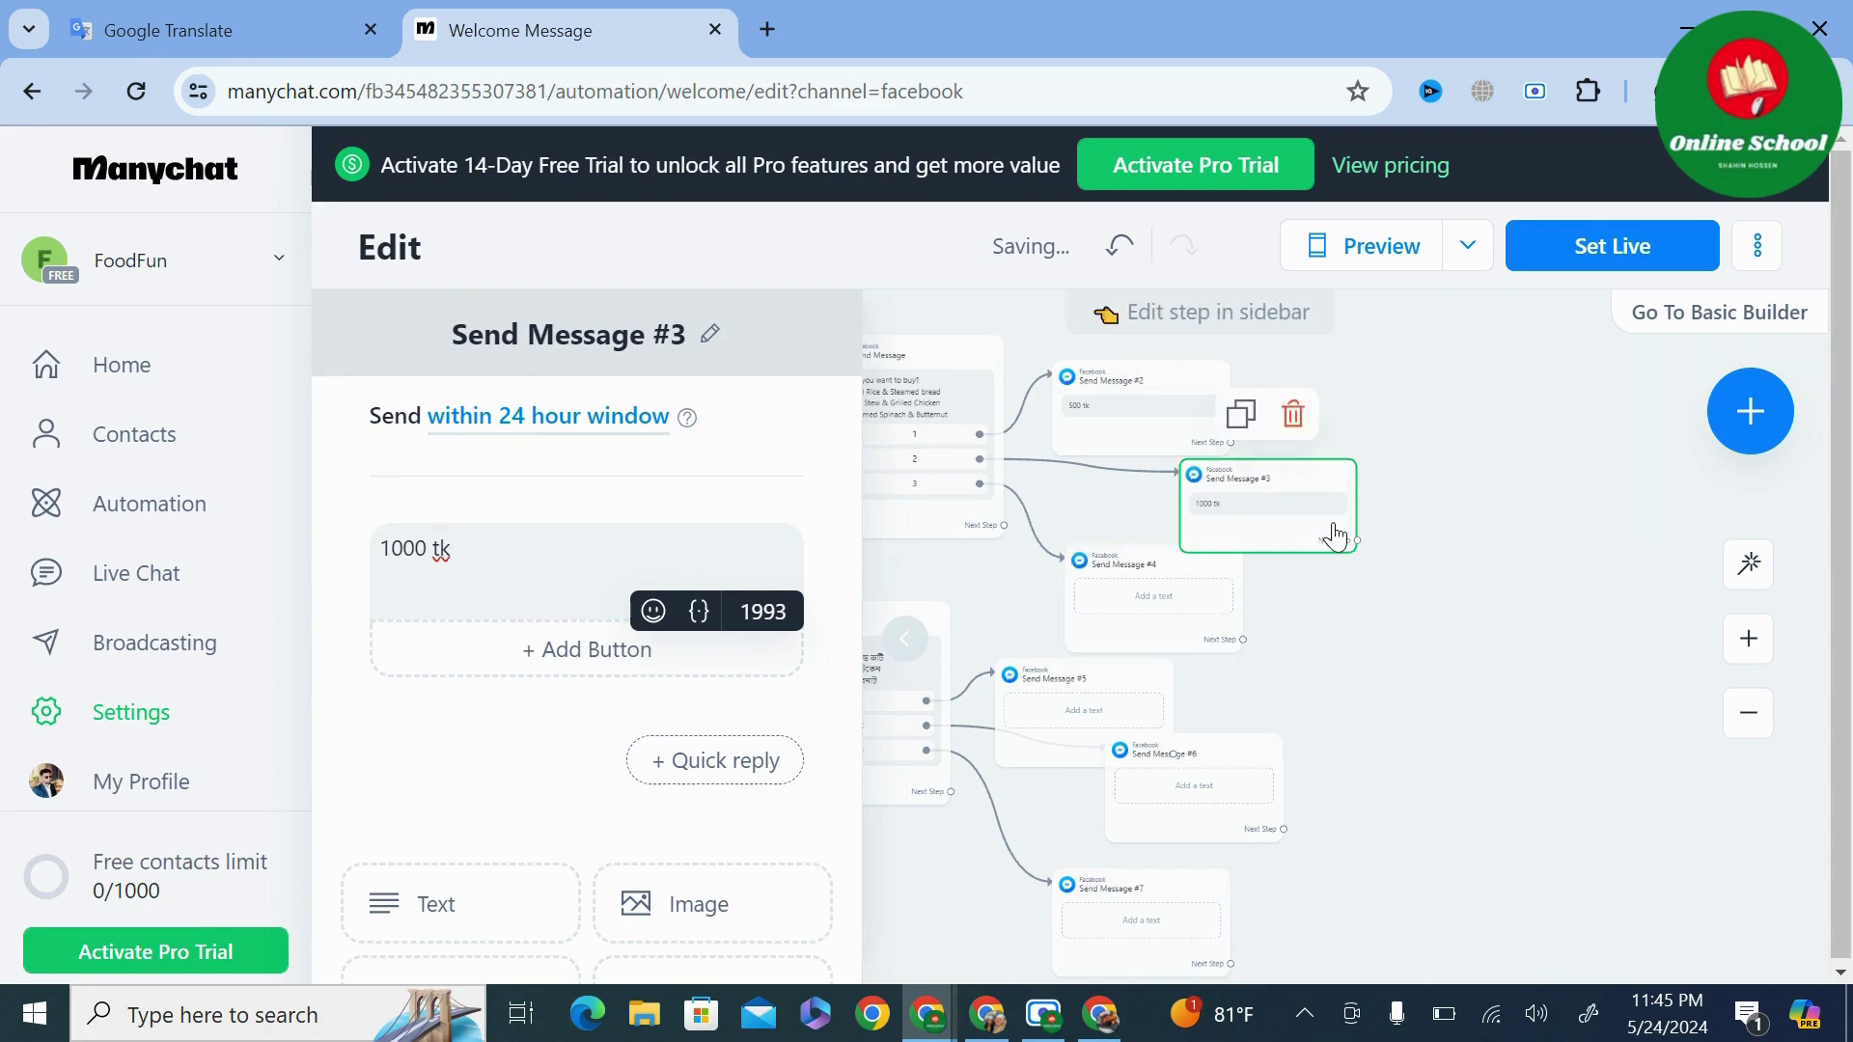
scroll(1269, 530, "up", 2)
left_click(1448, 479)
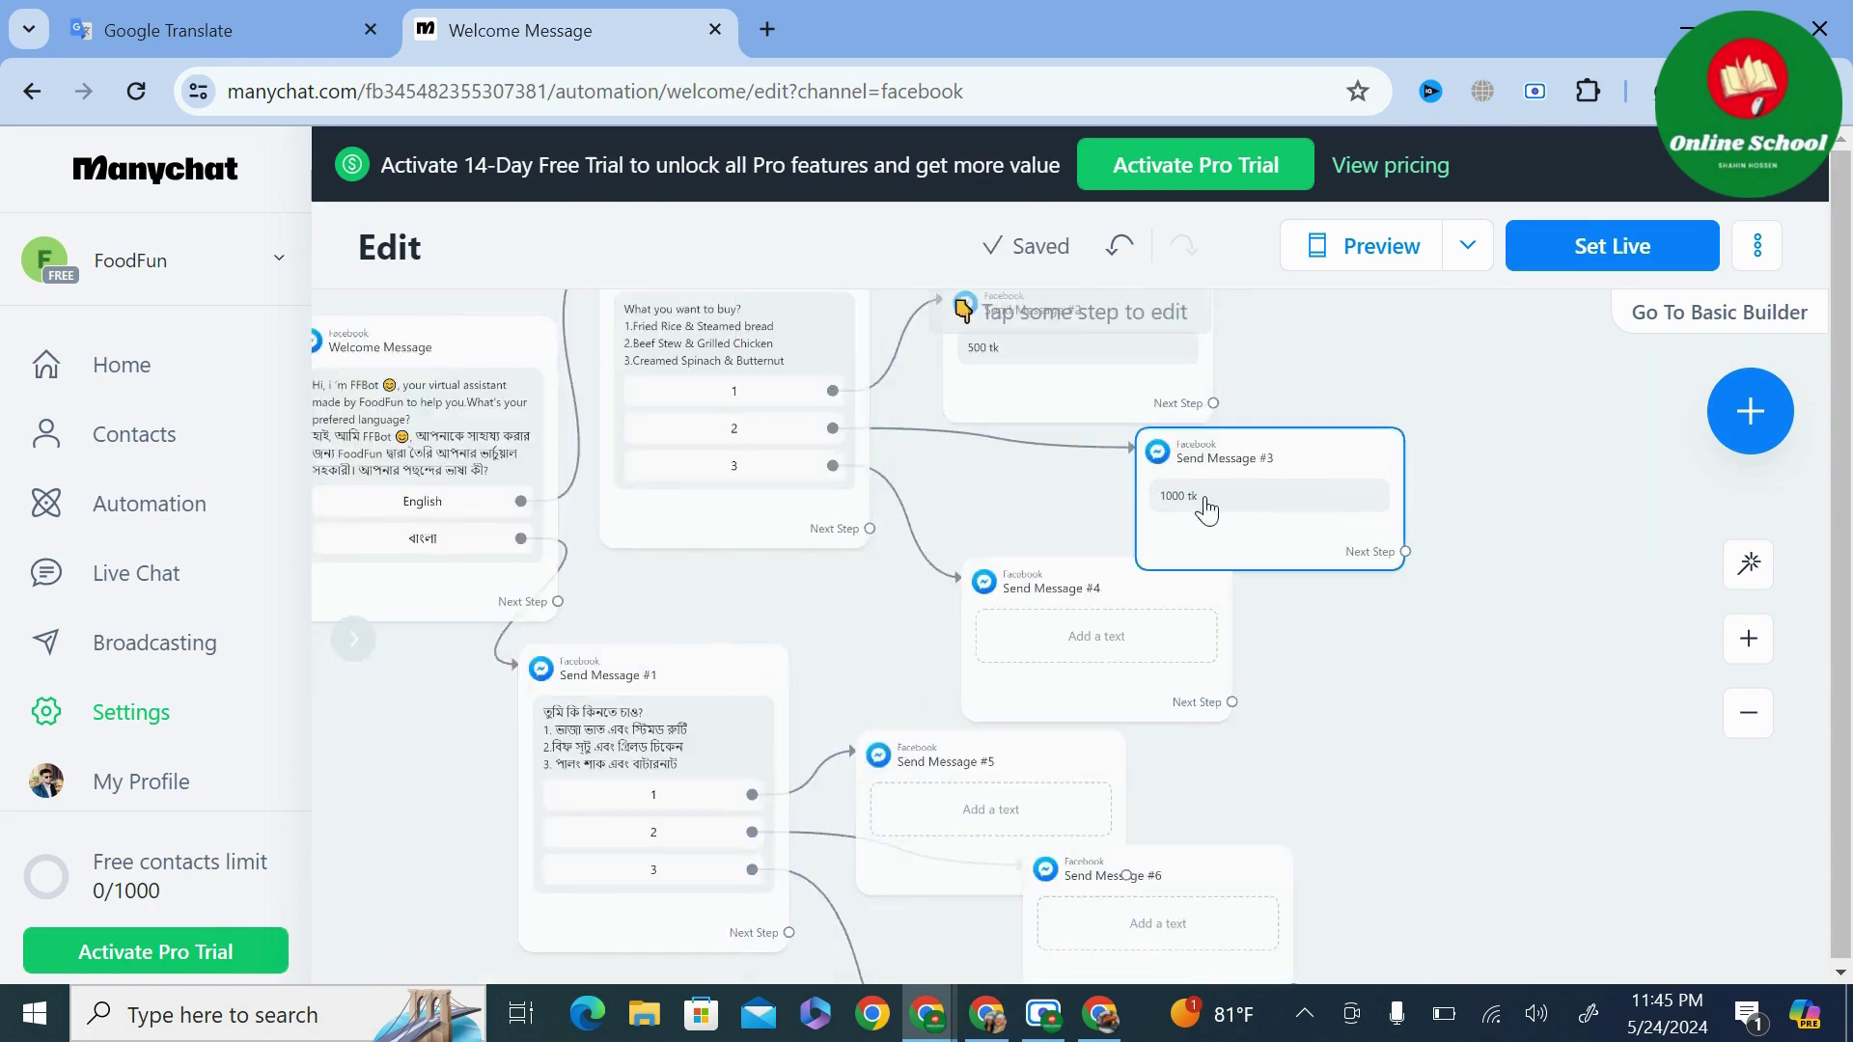
Enter "200 tk" as the text of Send Message #4 and close the message editor.
left_click_drag(1005, 467, 998, 627)
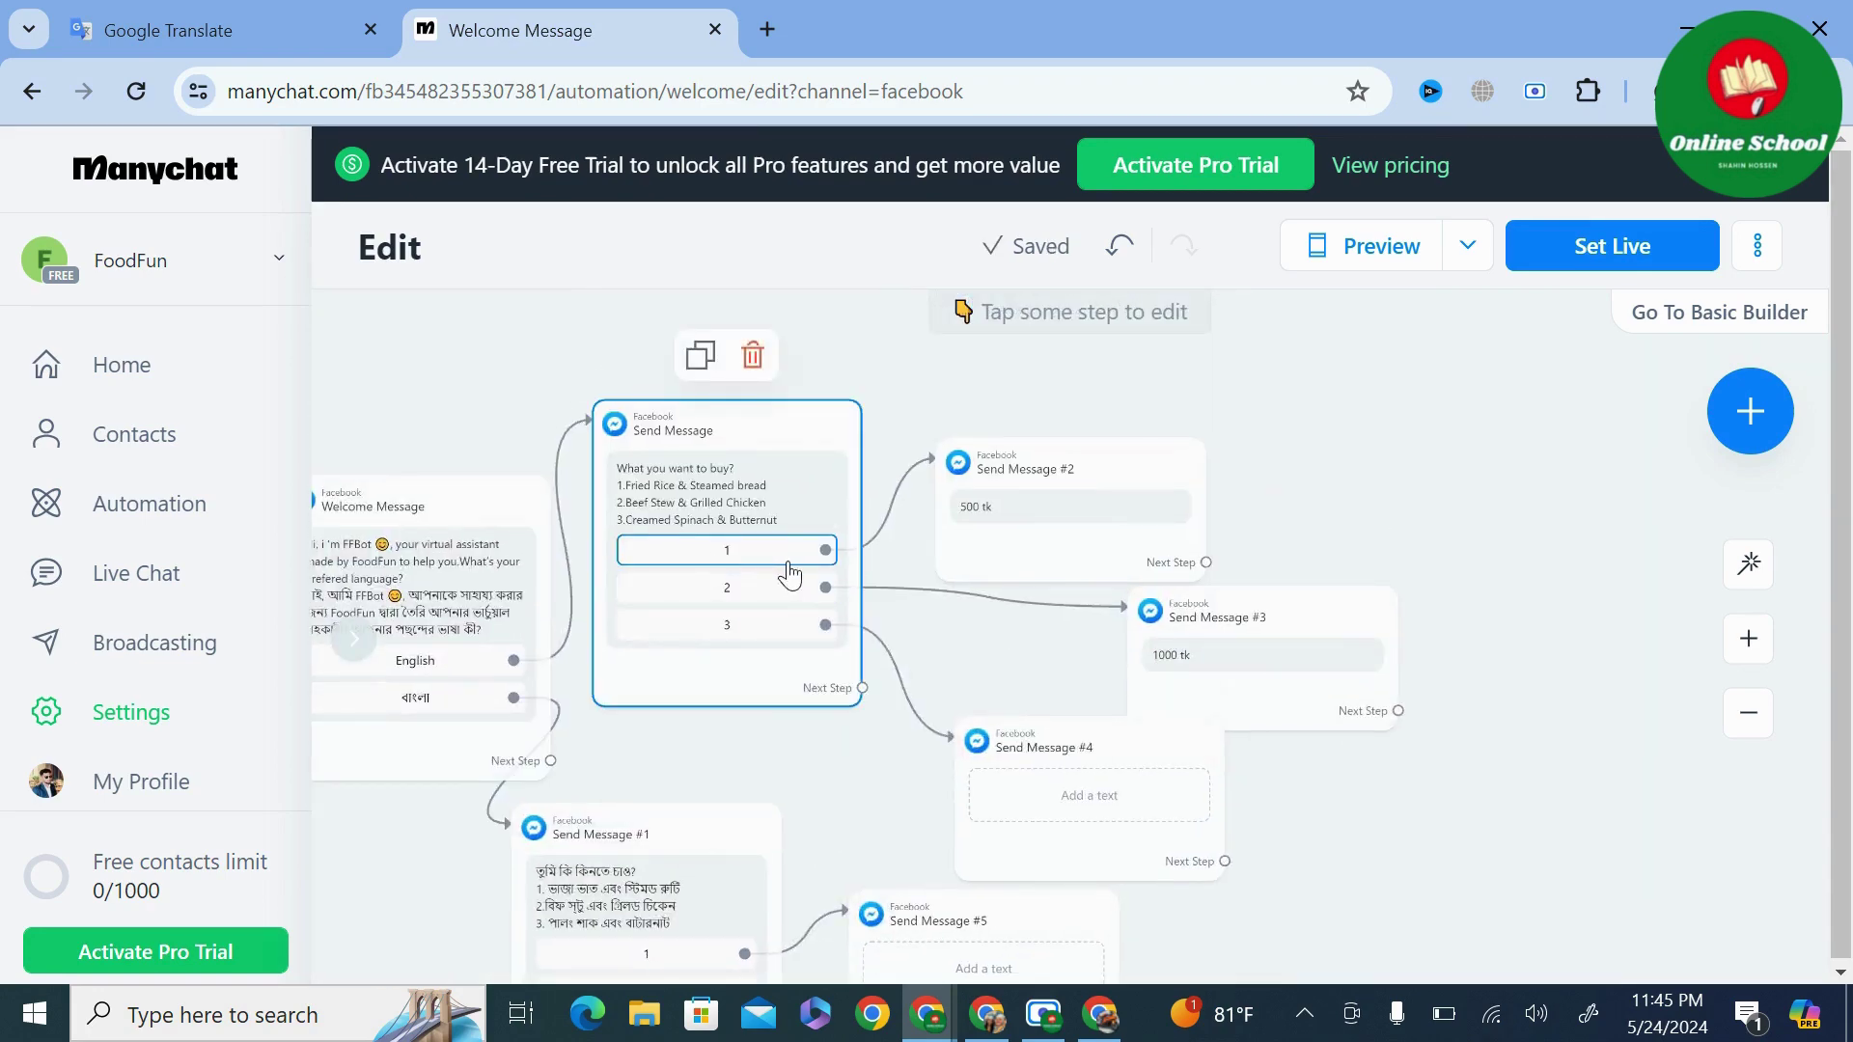
scroll(789, 574, "up", 1)
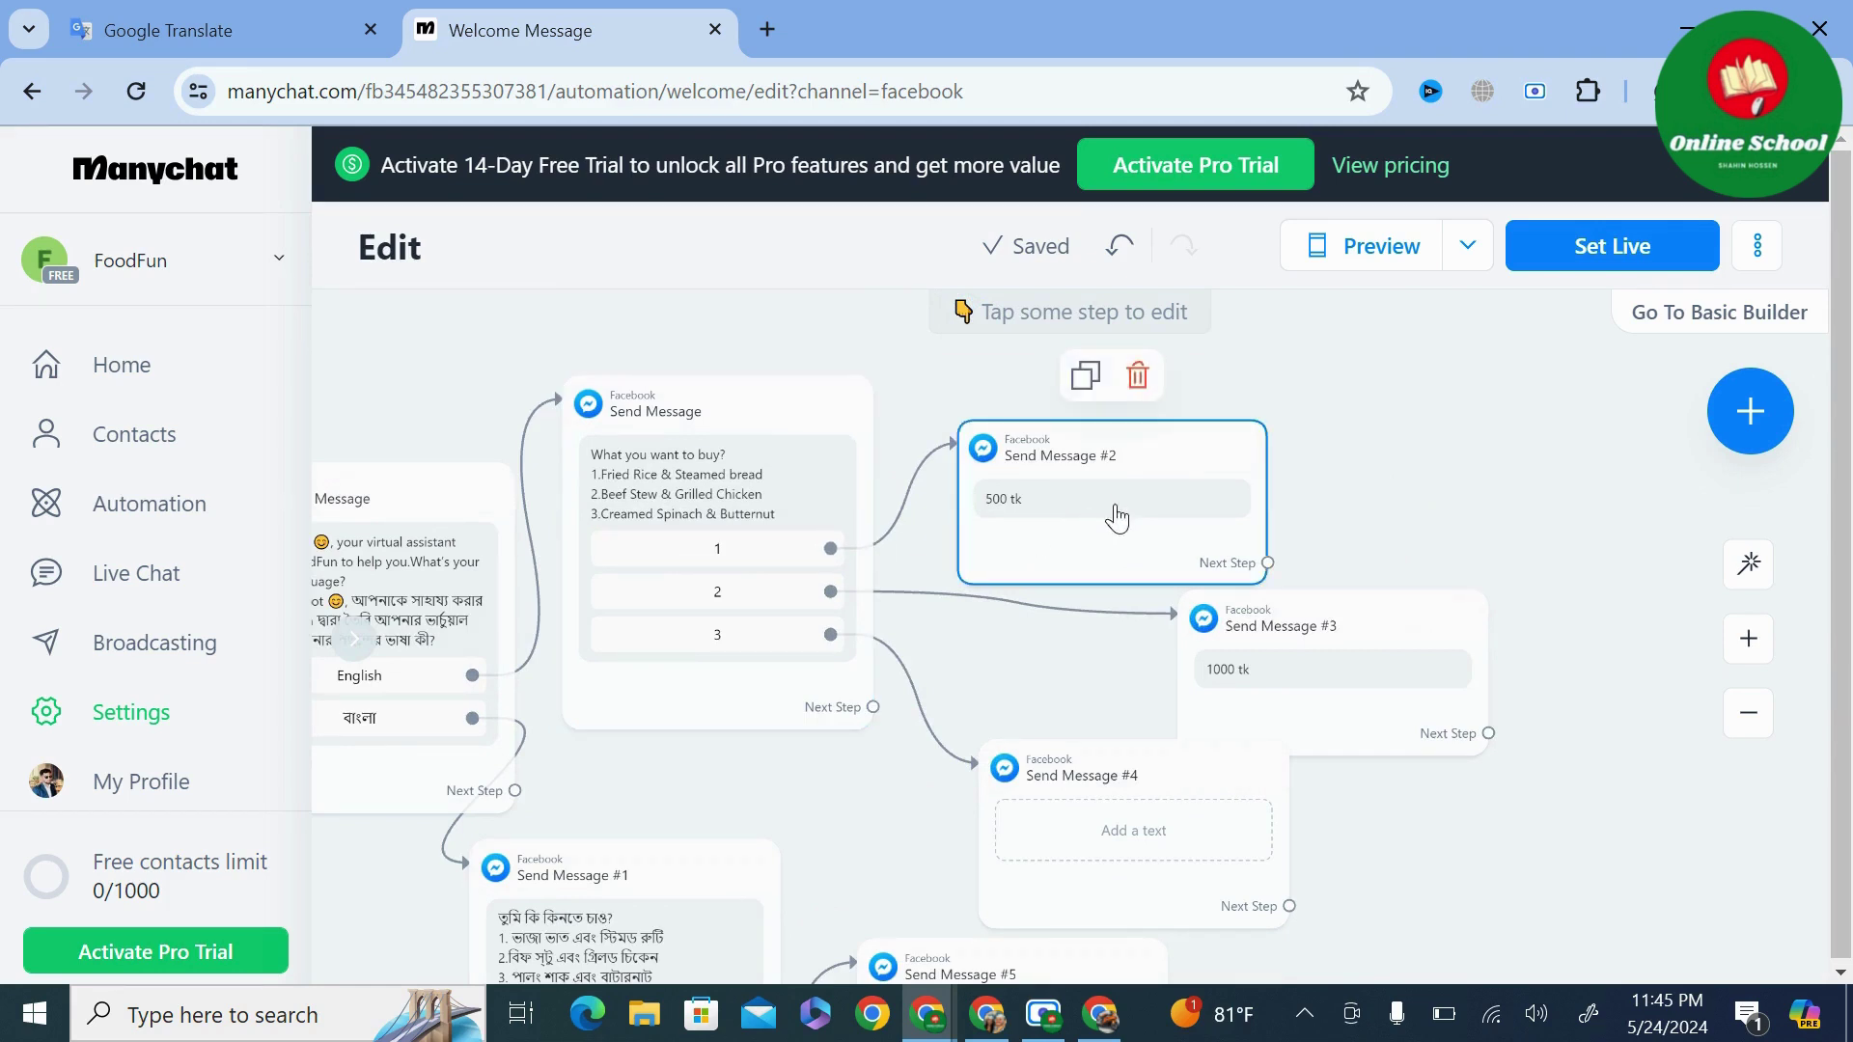
left_click(1078, 851)
type("2")
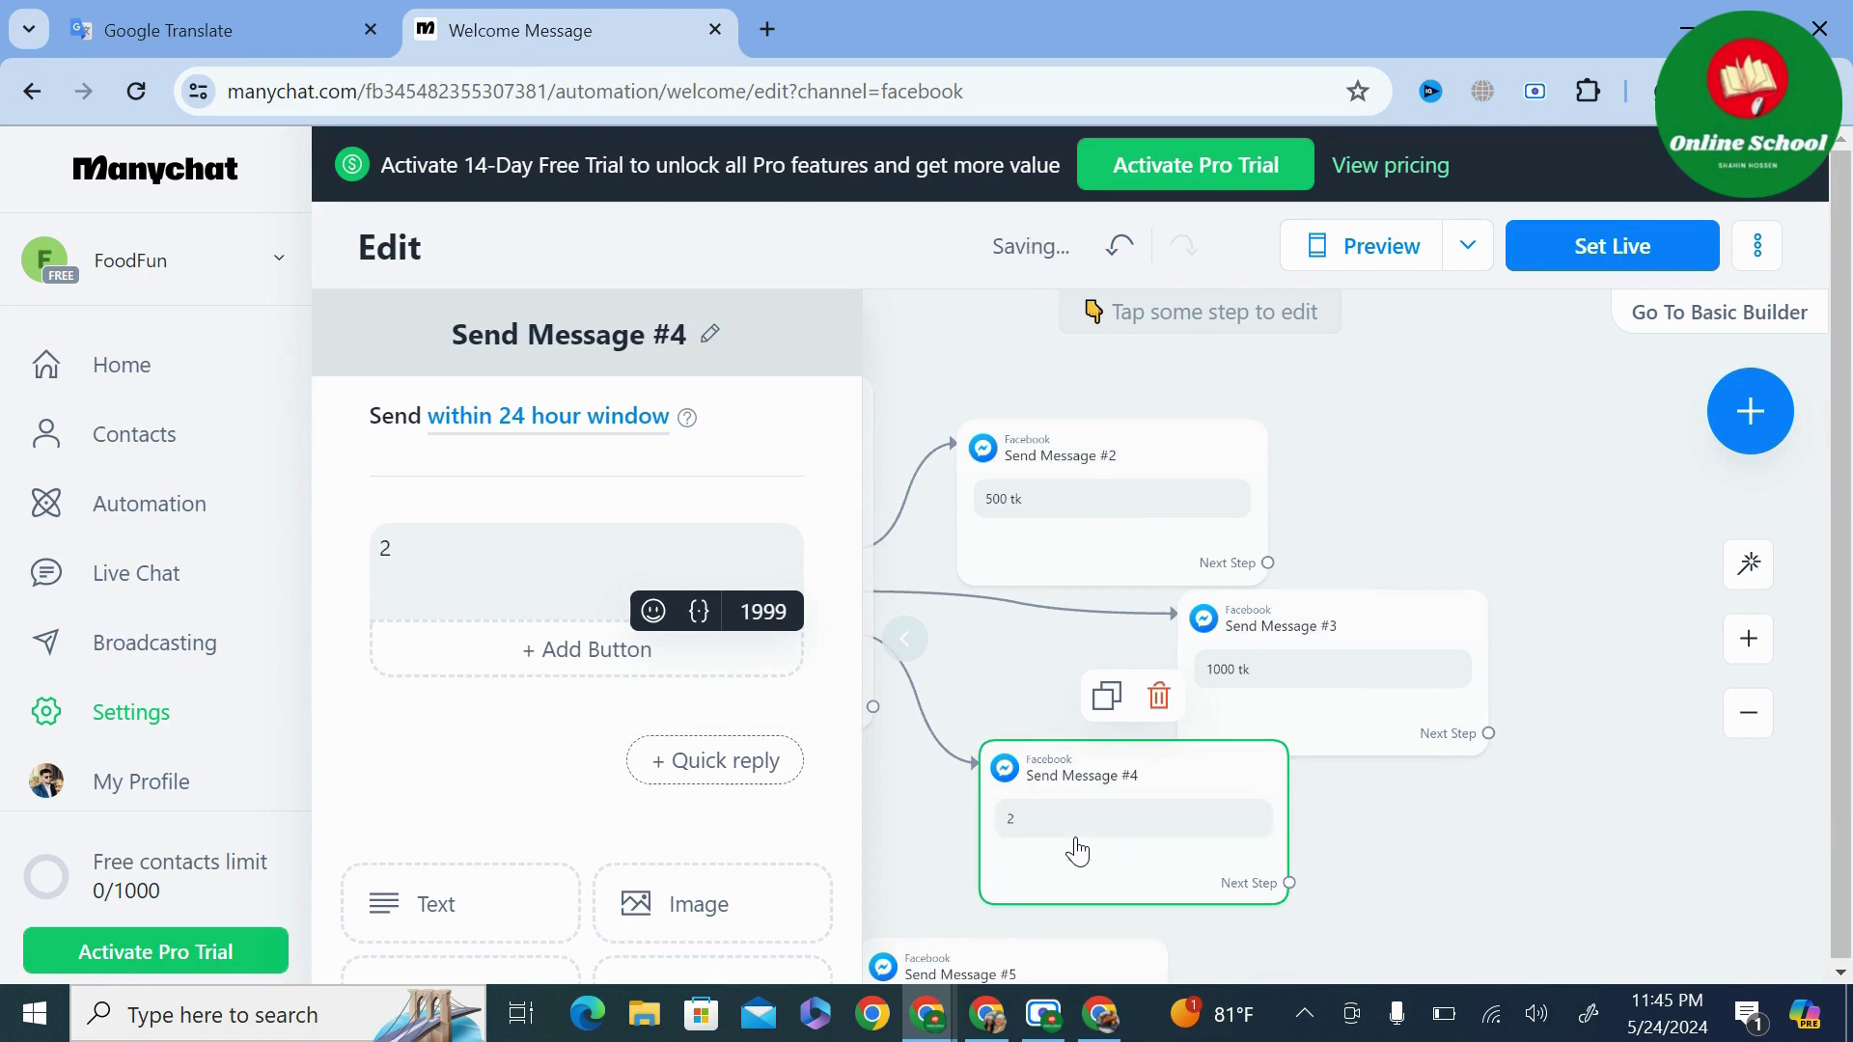
type("00")
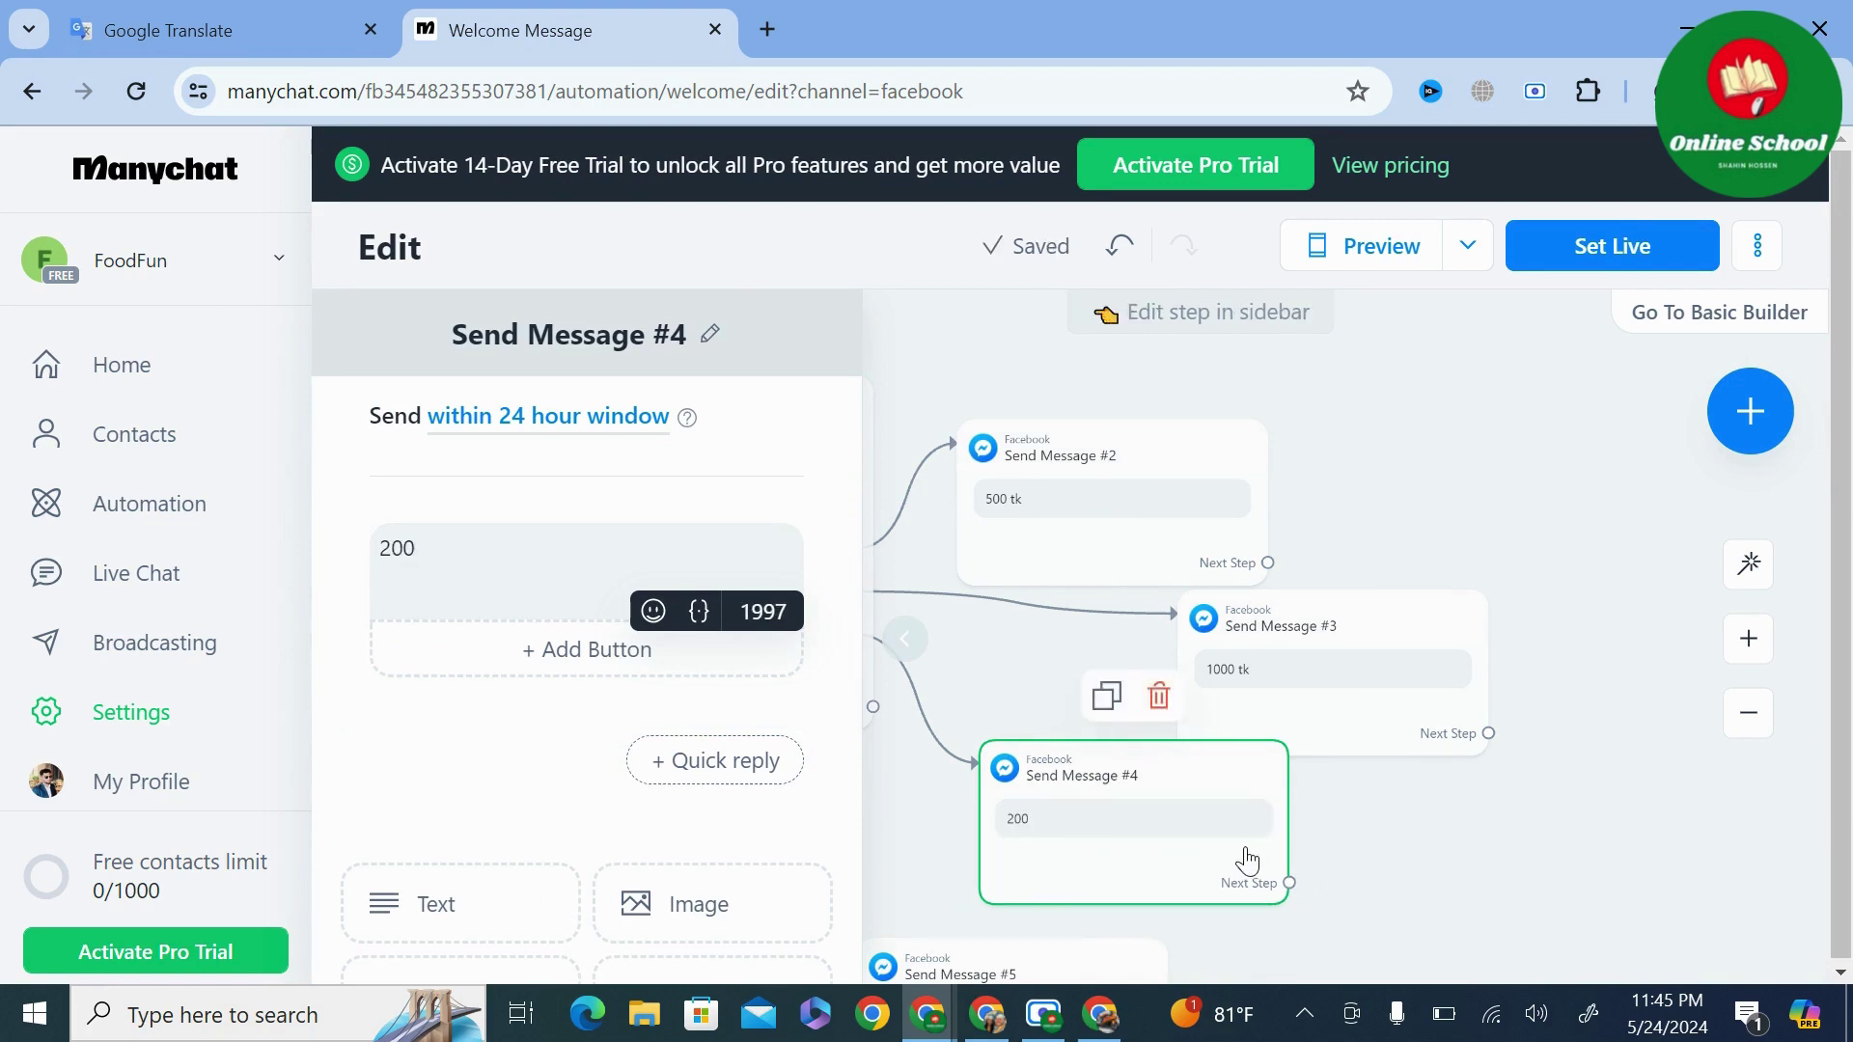
type(" tk")
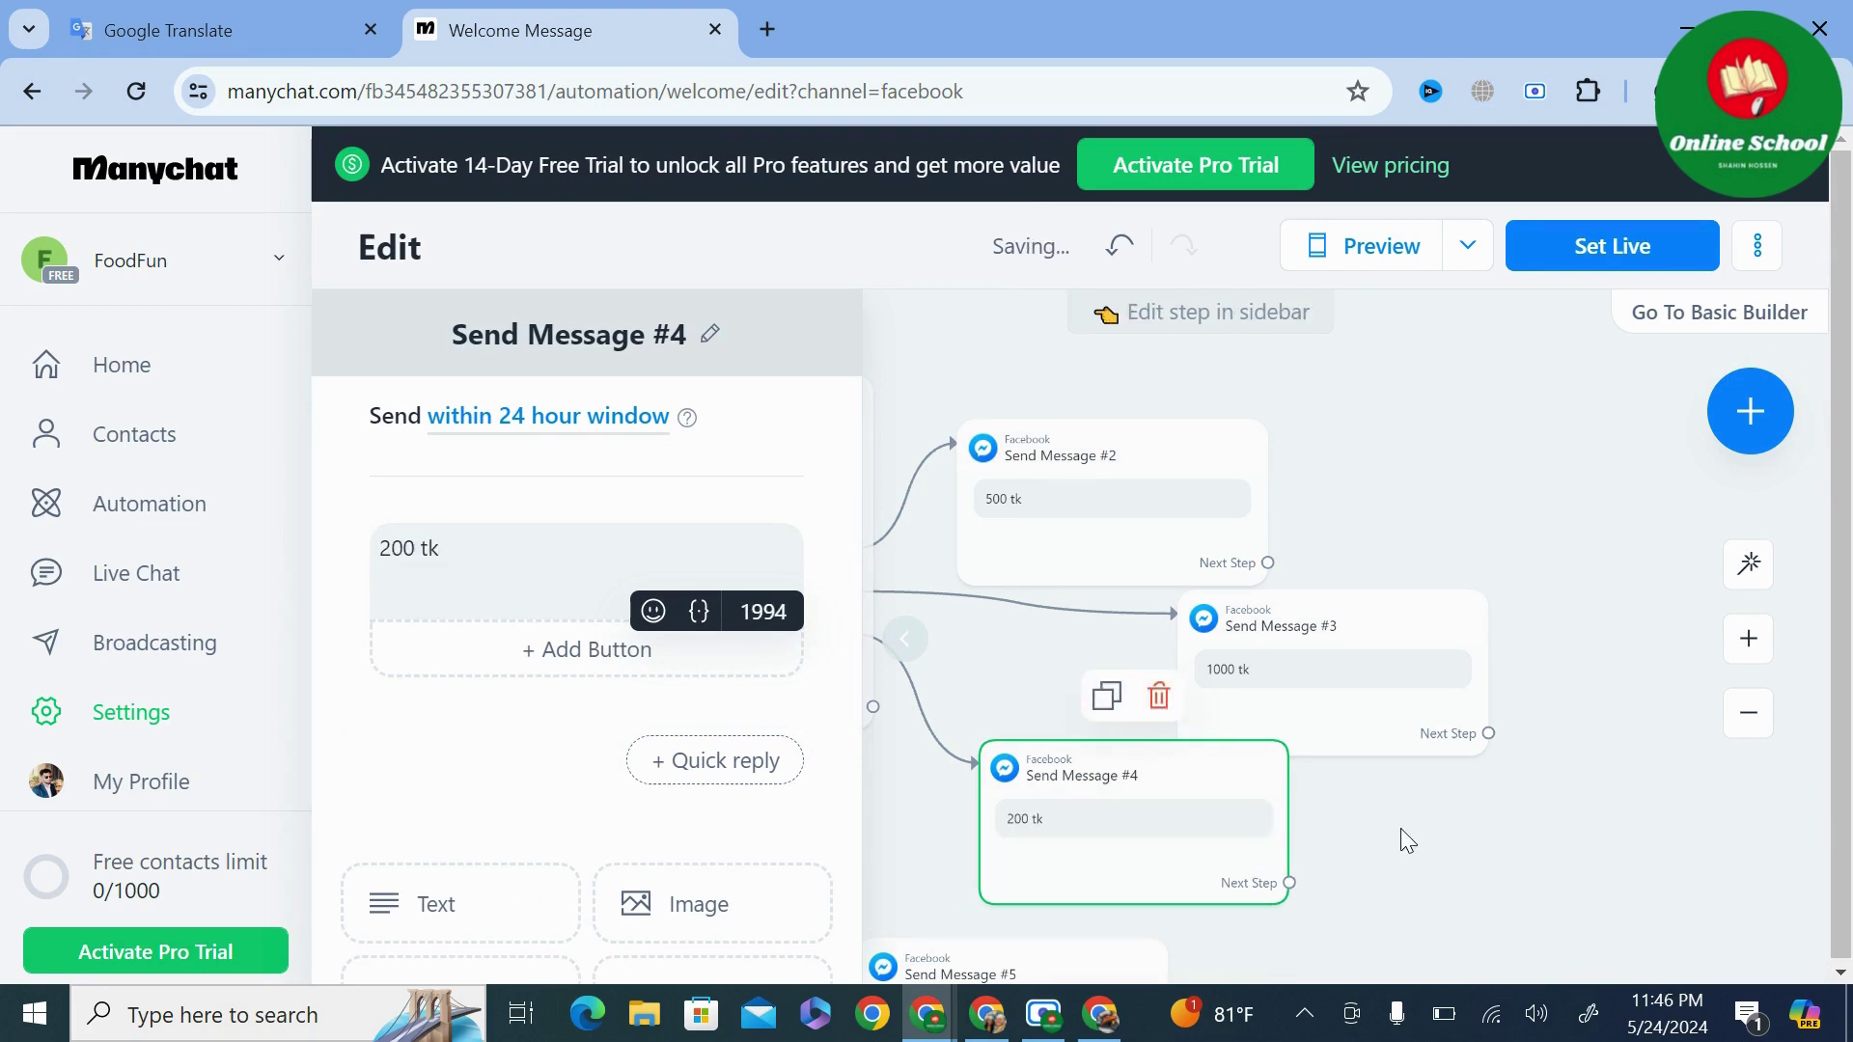
left_click(1399, 828)
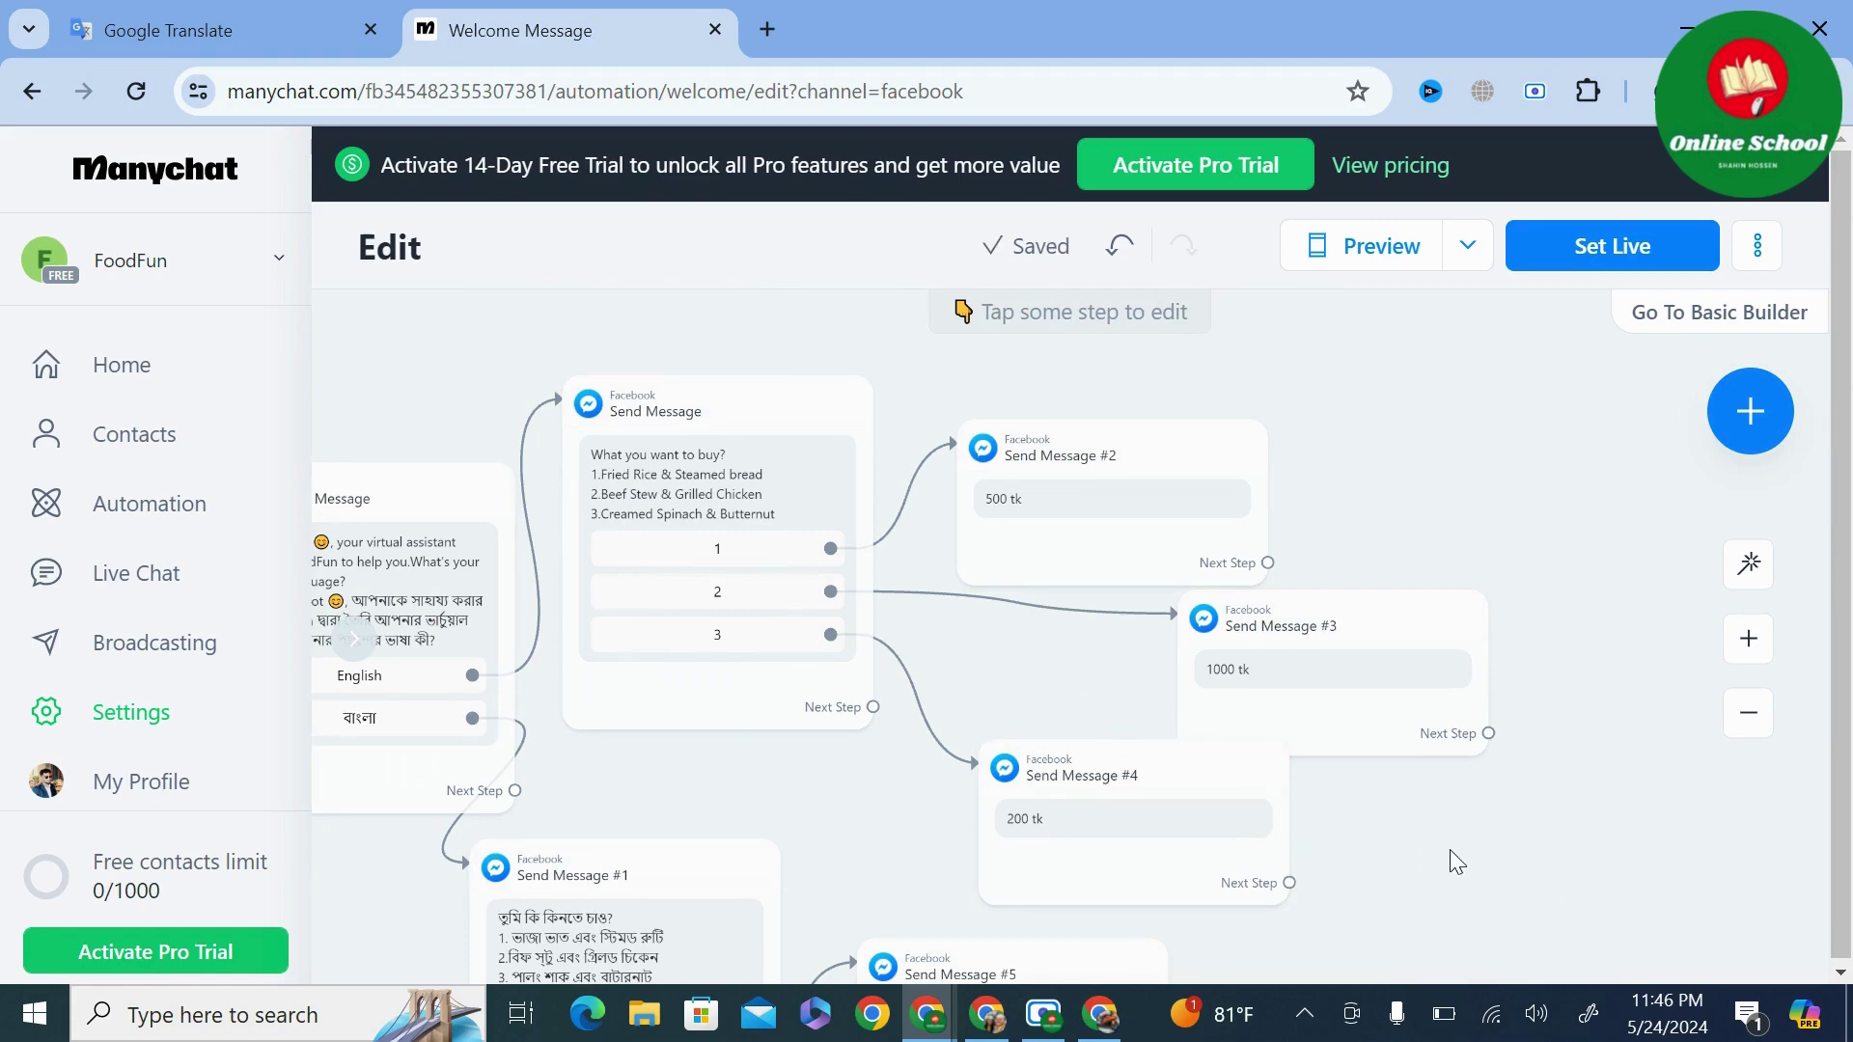
Move the Send Message #6 and Send Message #5 blocks apart so that they no longer overlap.
left_click_drag(1450, 851, 1430, 679)
left_click_drag(1430, 750, 1439, 558)
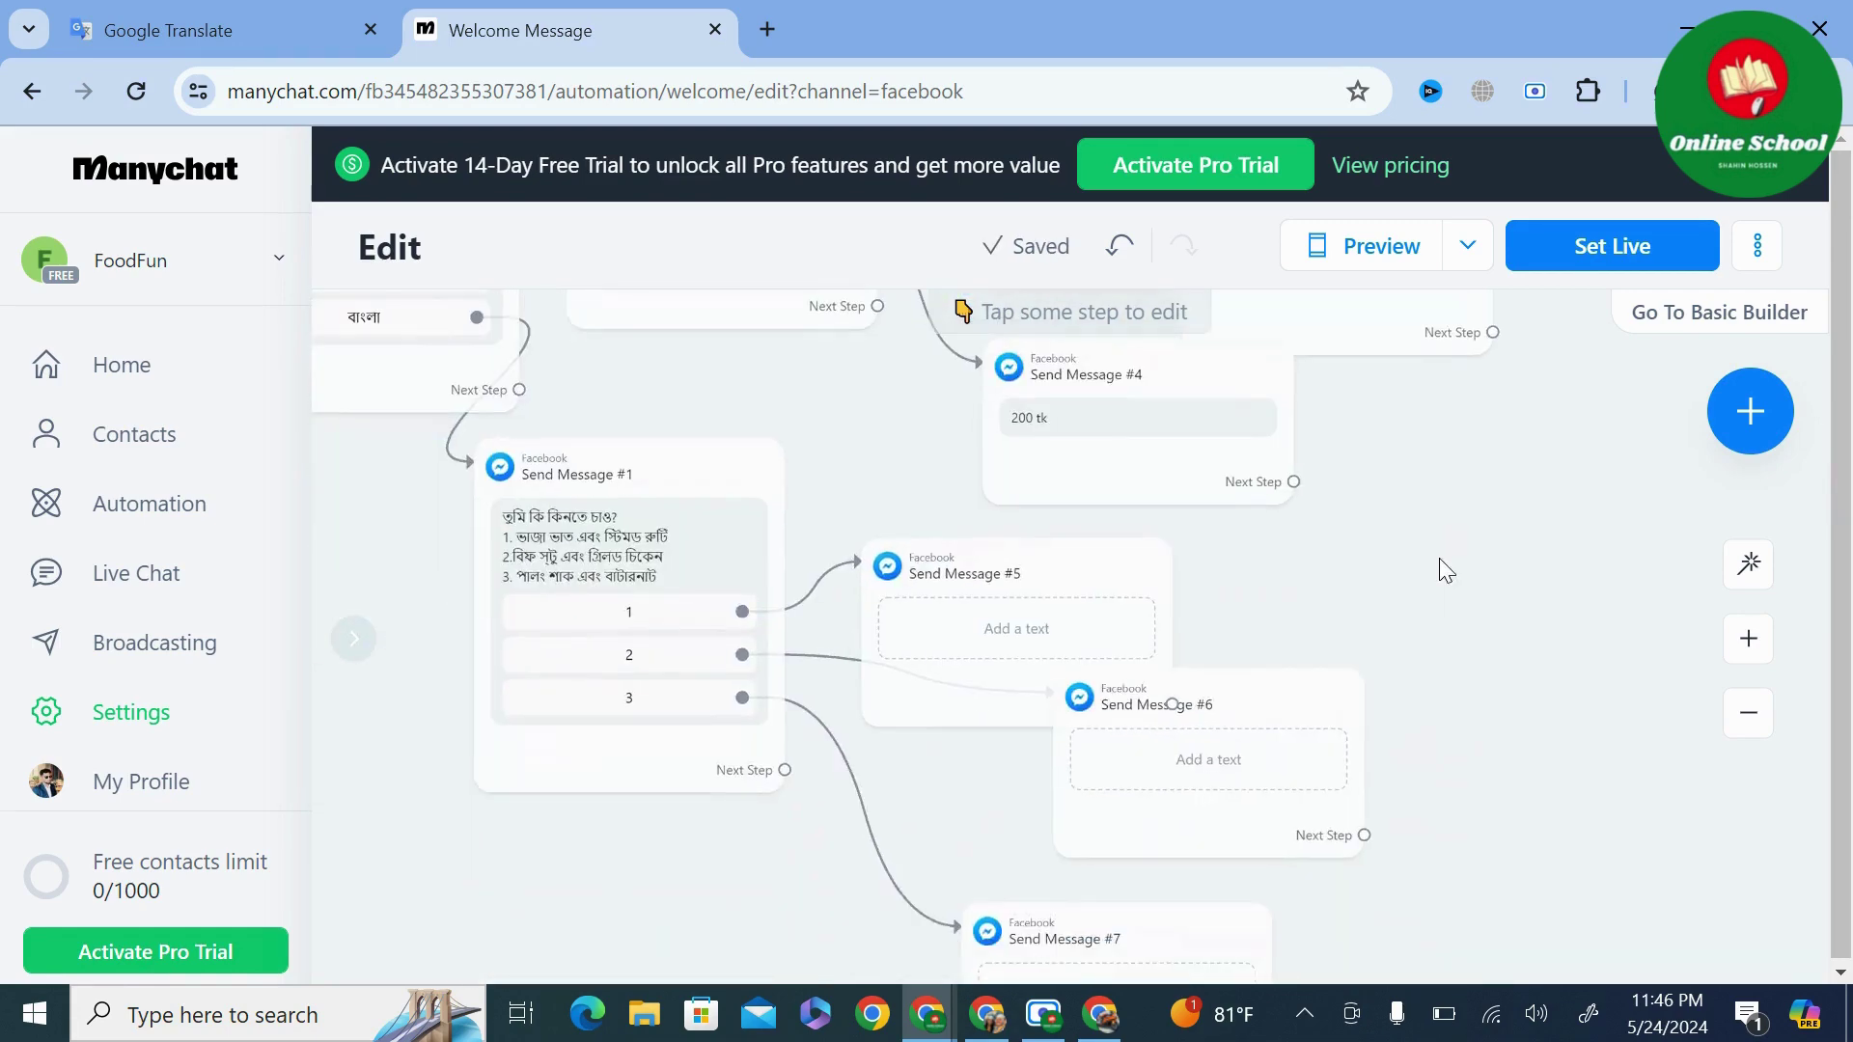
left_click_drag(1199, 756, 1187, 811)
left_click_drag(1042, 644, 1096, 621)
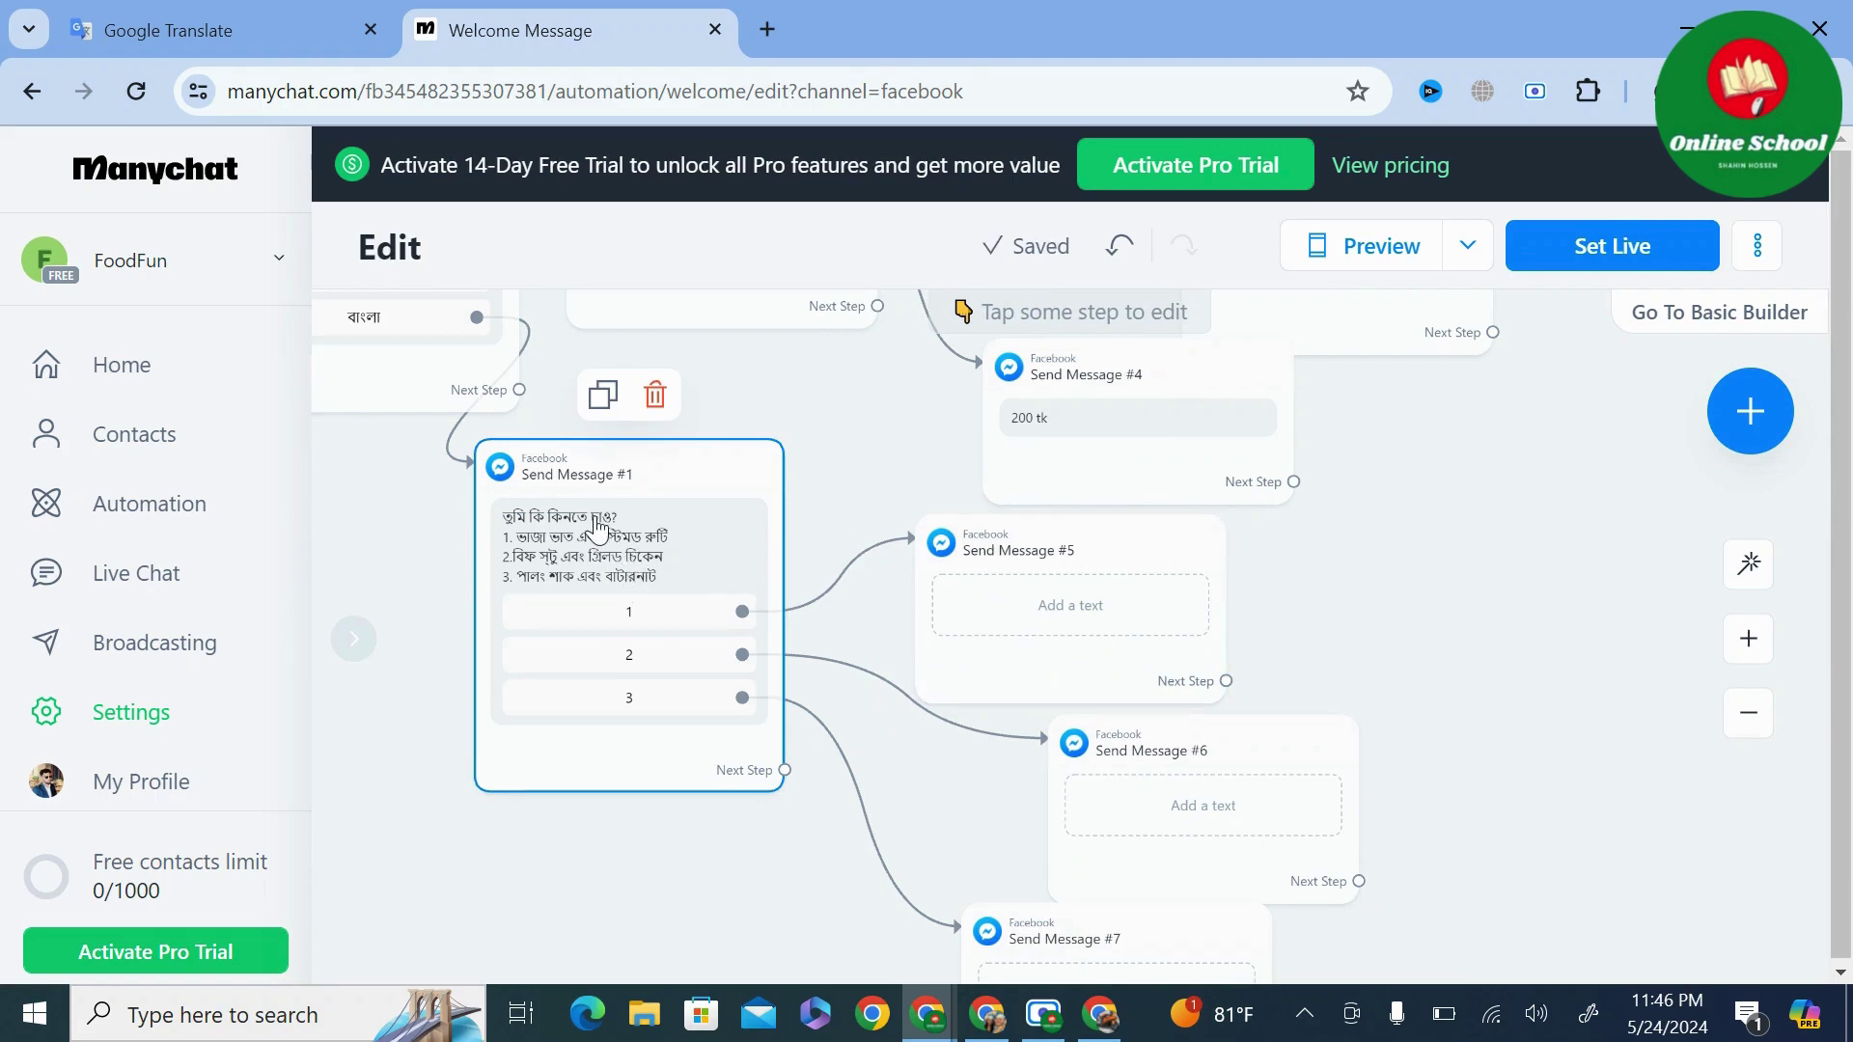
left_click(599, 612)
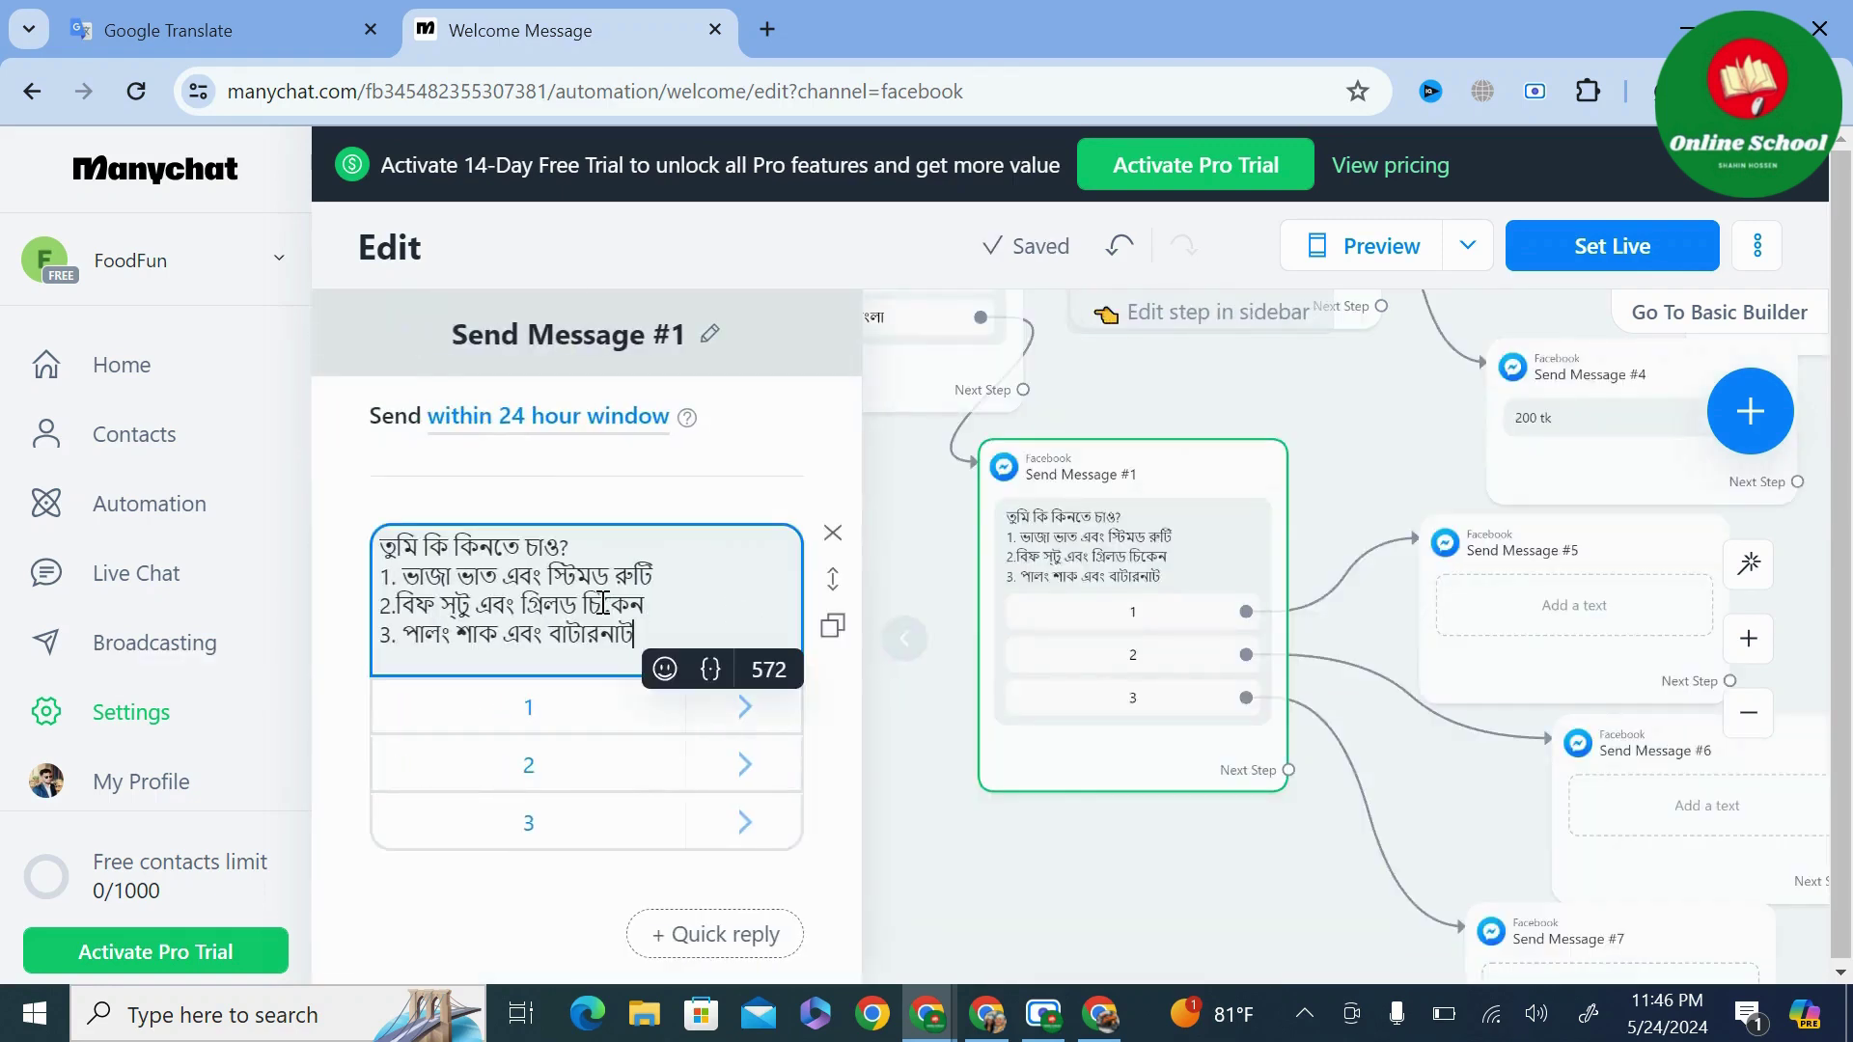
left_click(1221, 486)
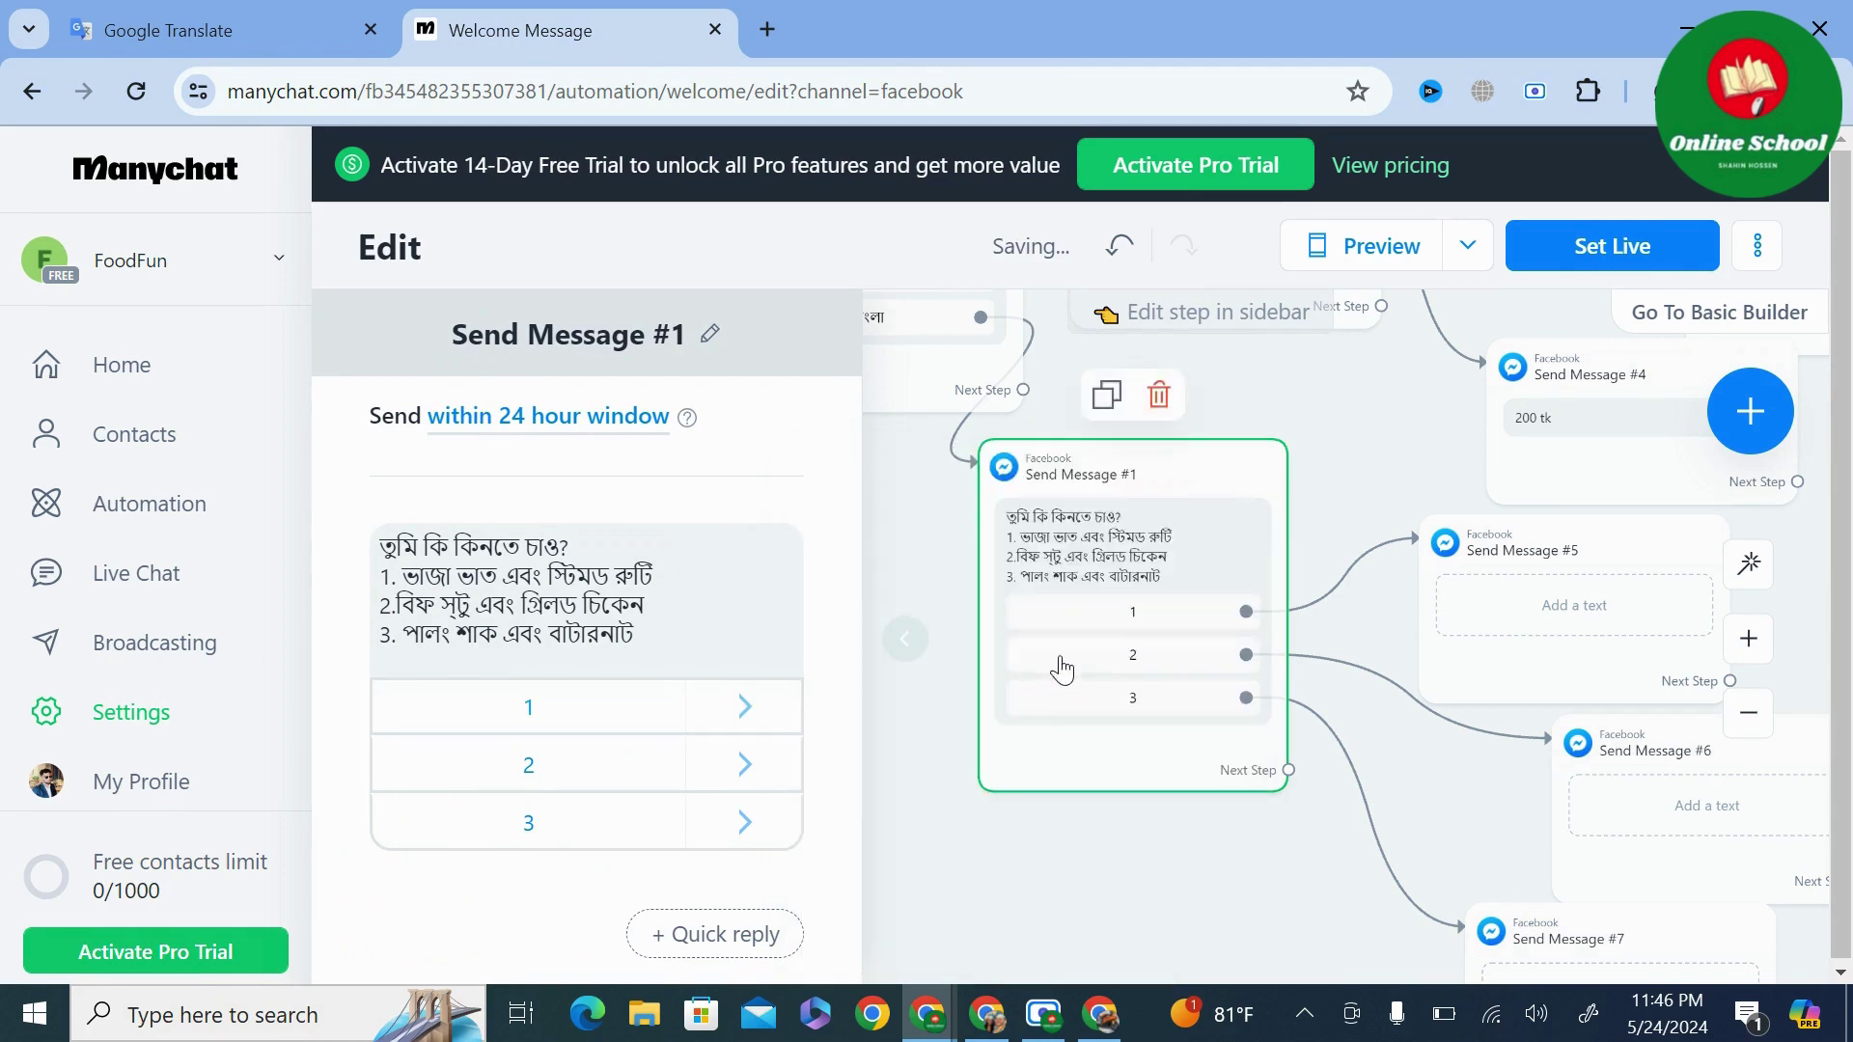
left_click(904, 638)
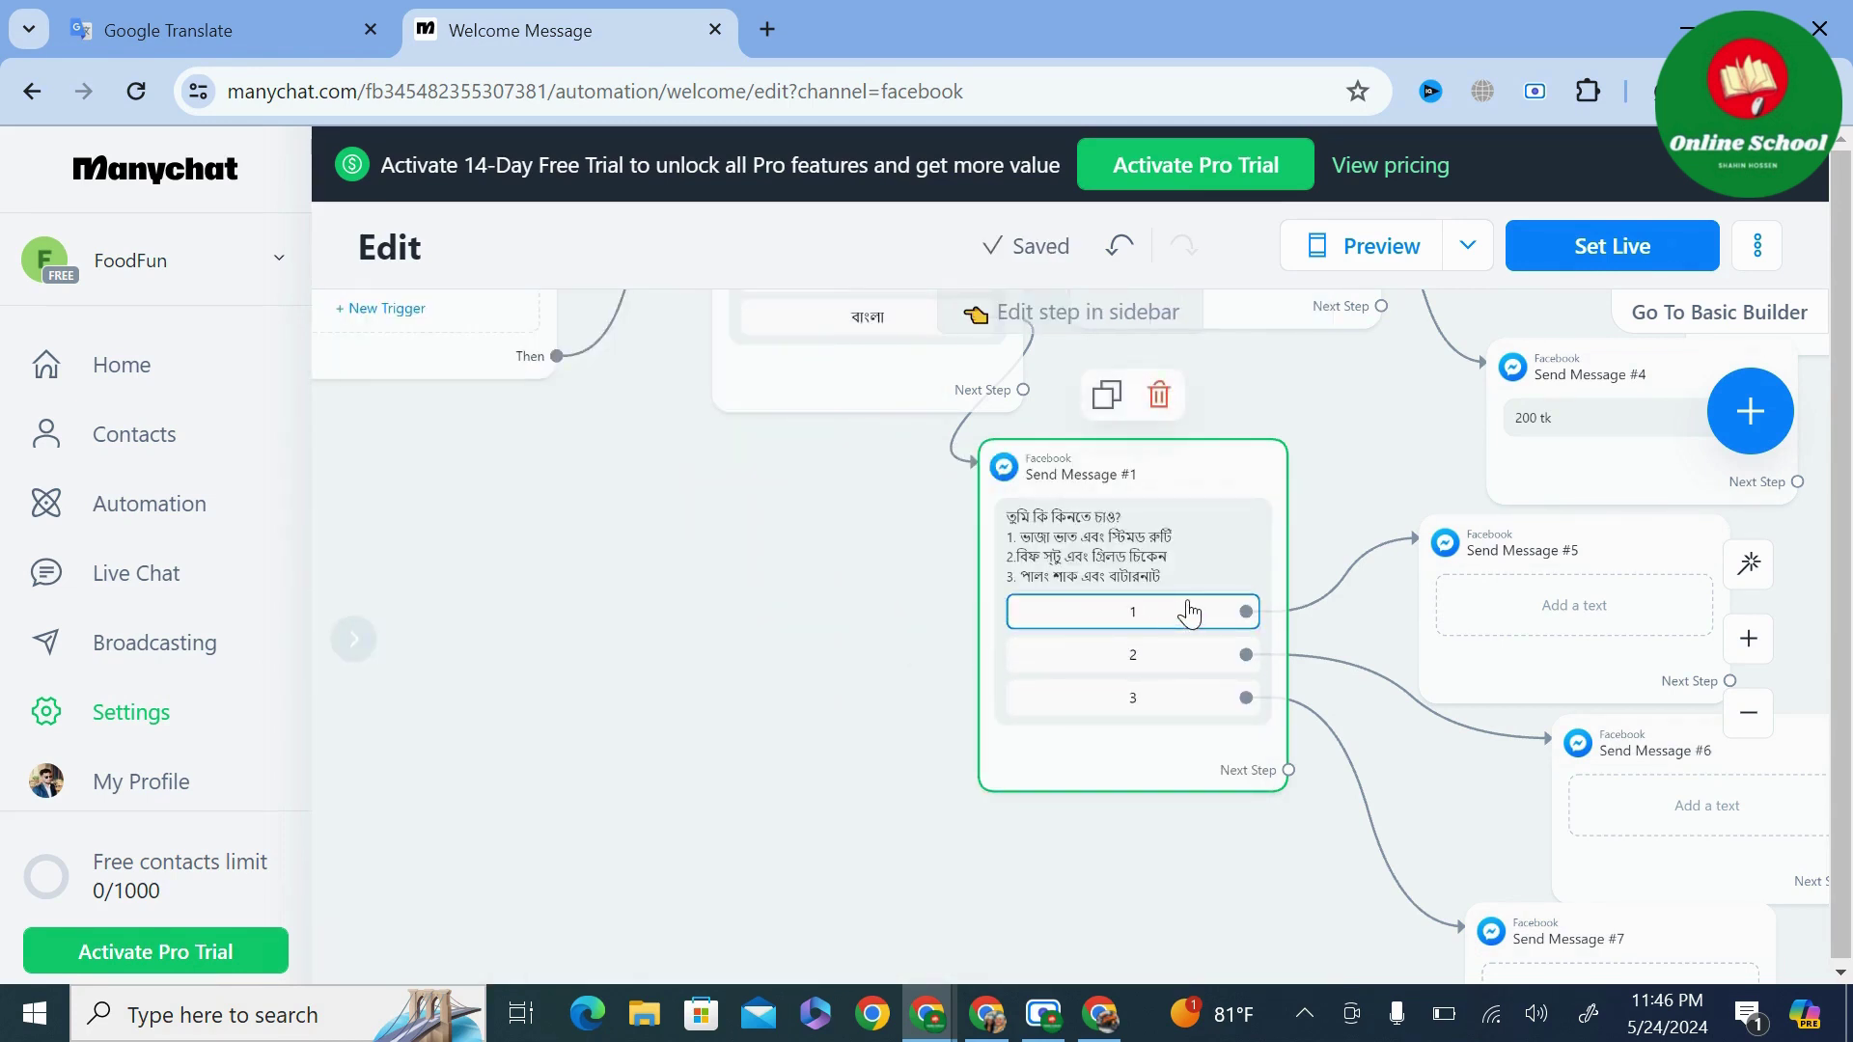
Enter "1000 tk" as the text of Send Message #5 and move the Send Message #6 block closer beneath it.
left_click(1521, 611)
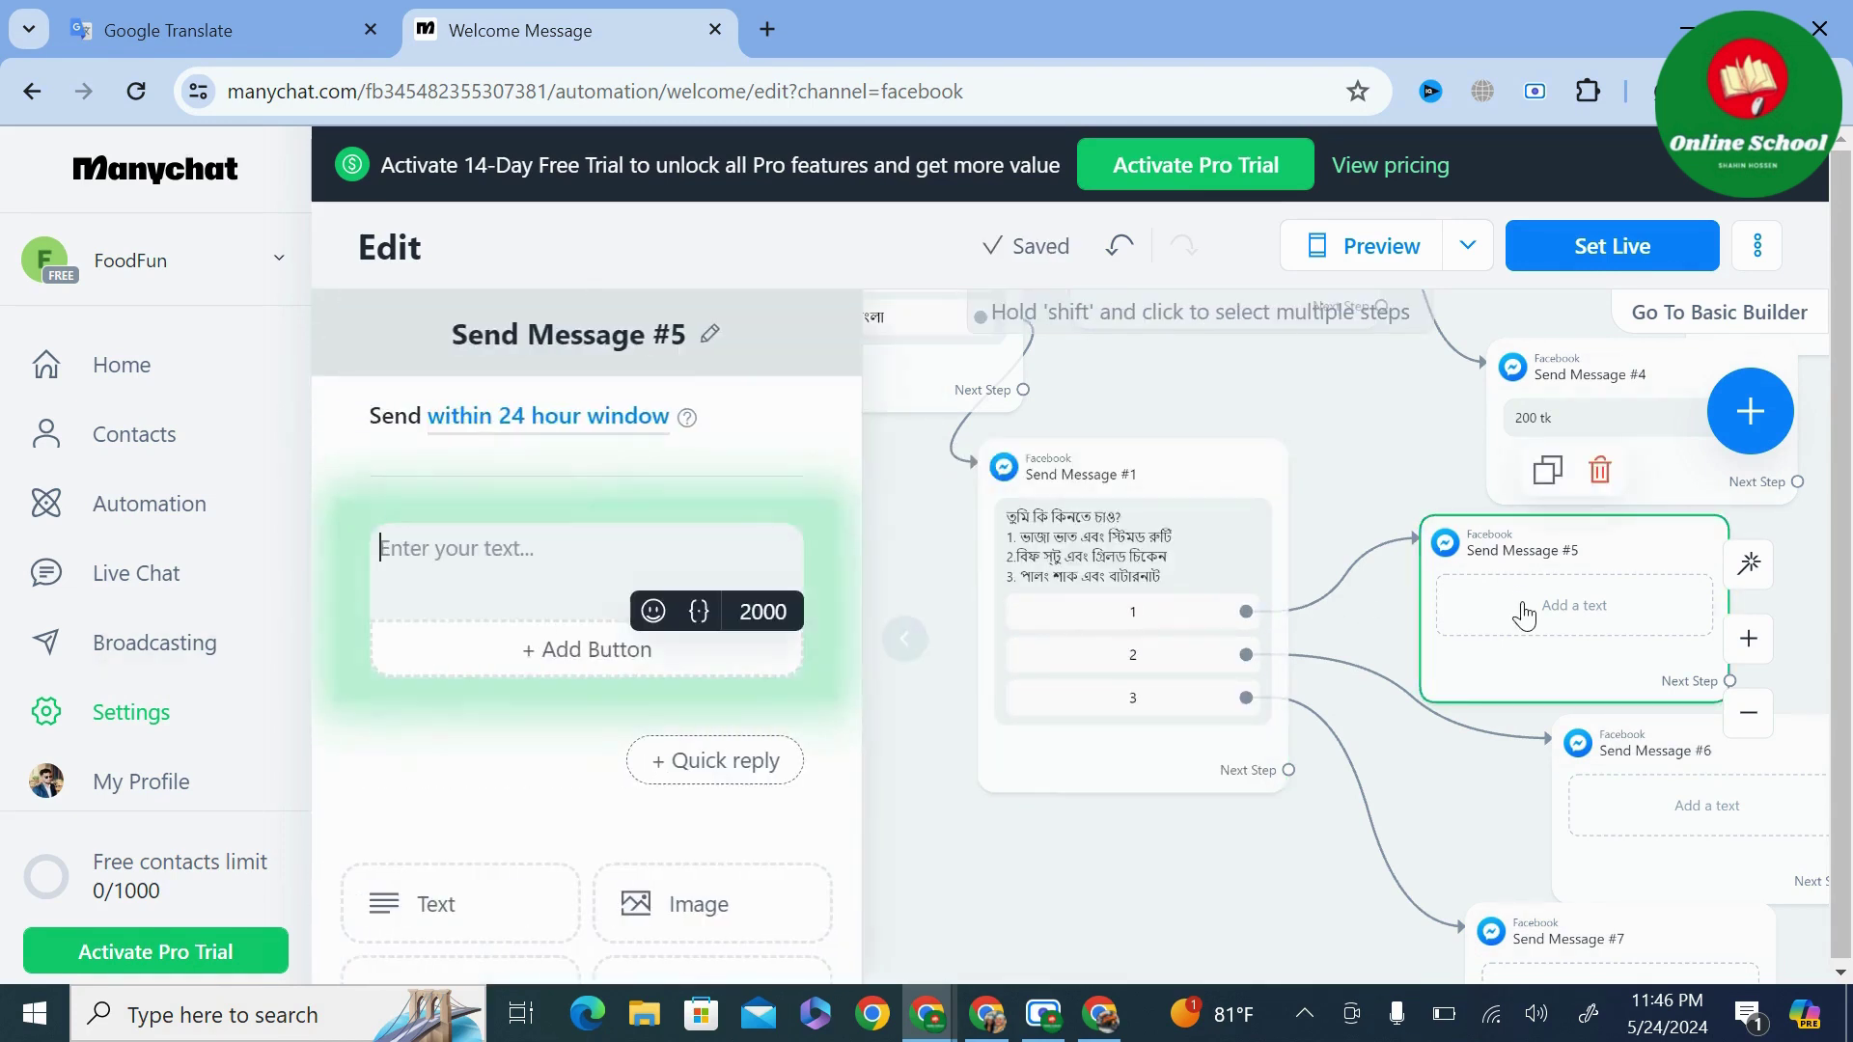
type("1000 tk")
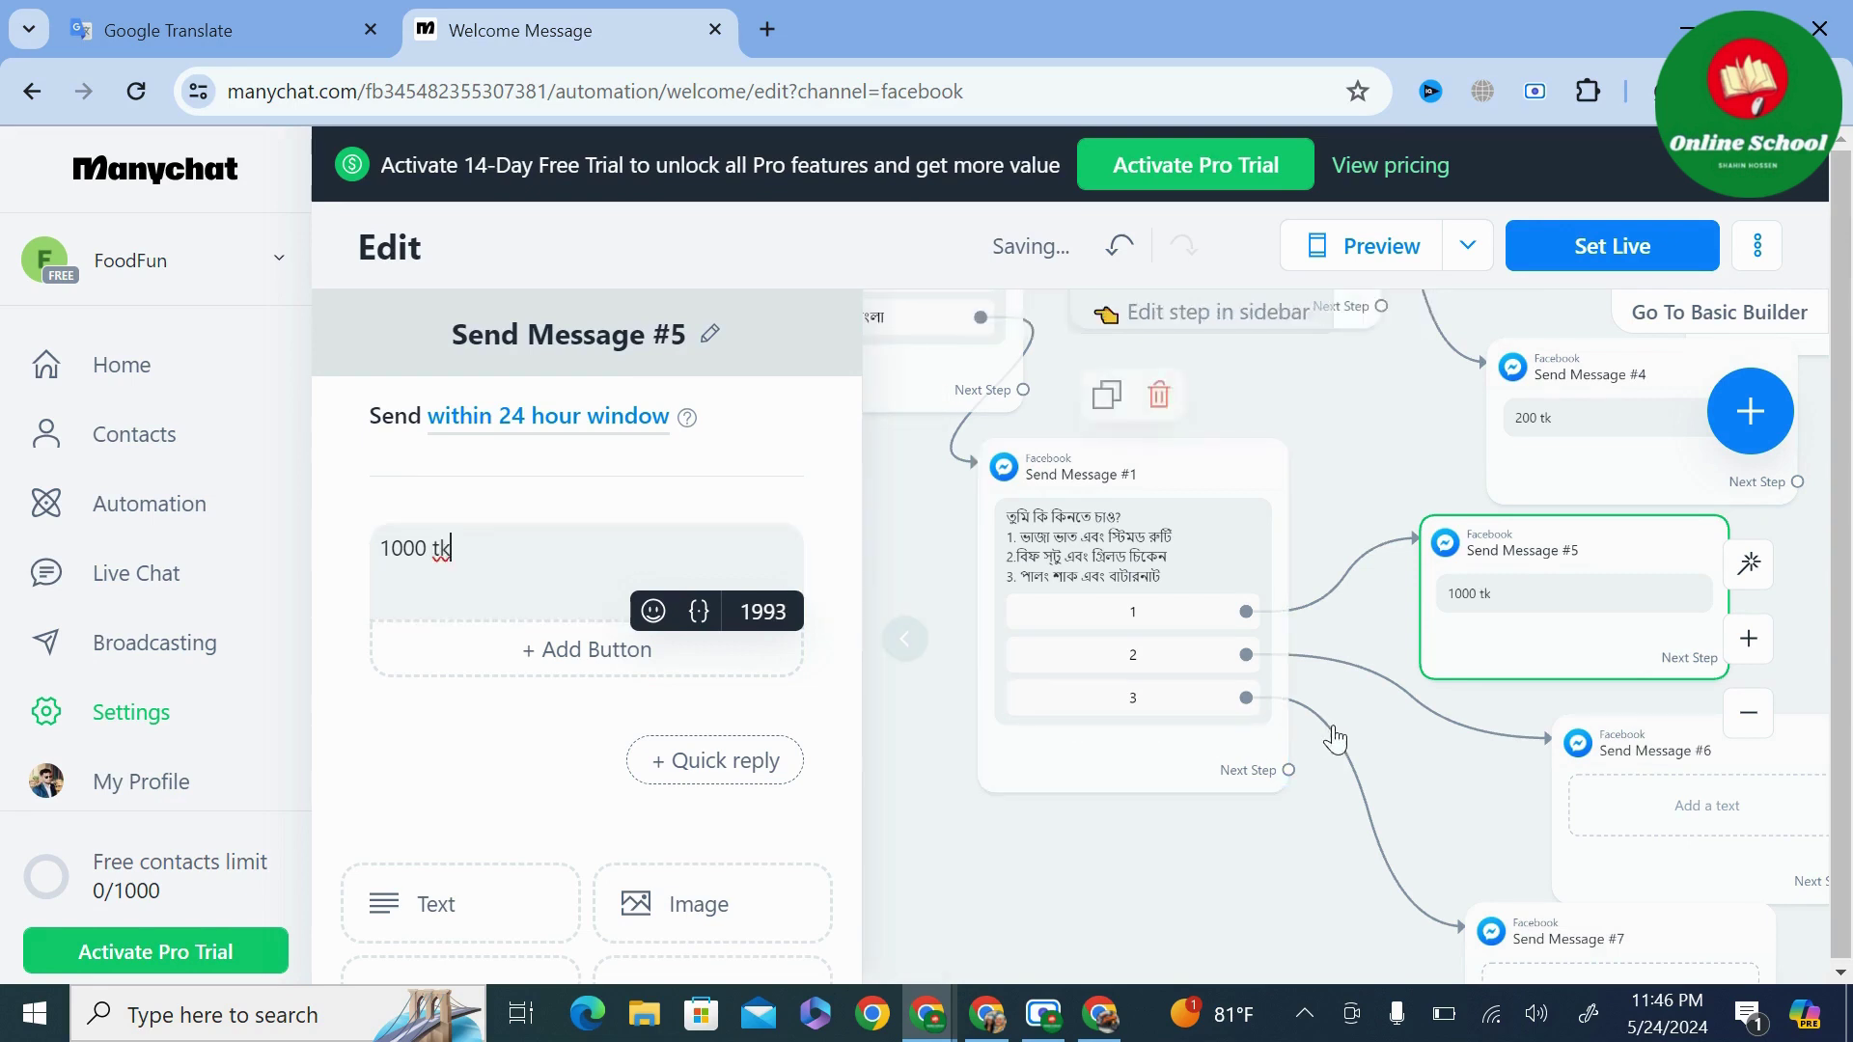
left_click(1609, 783)
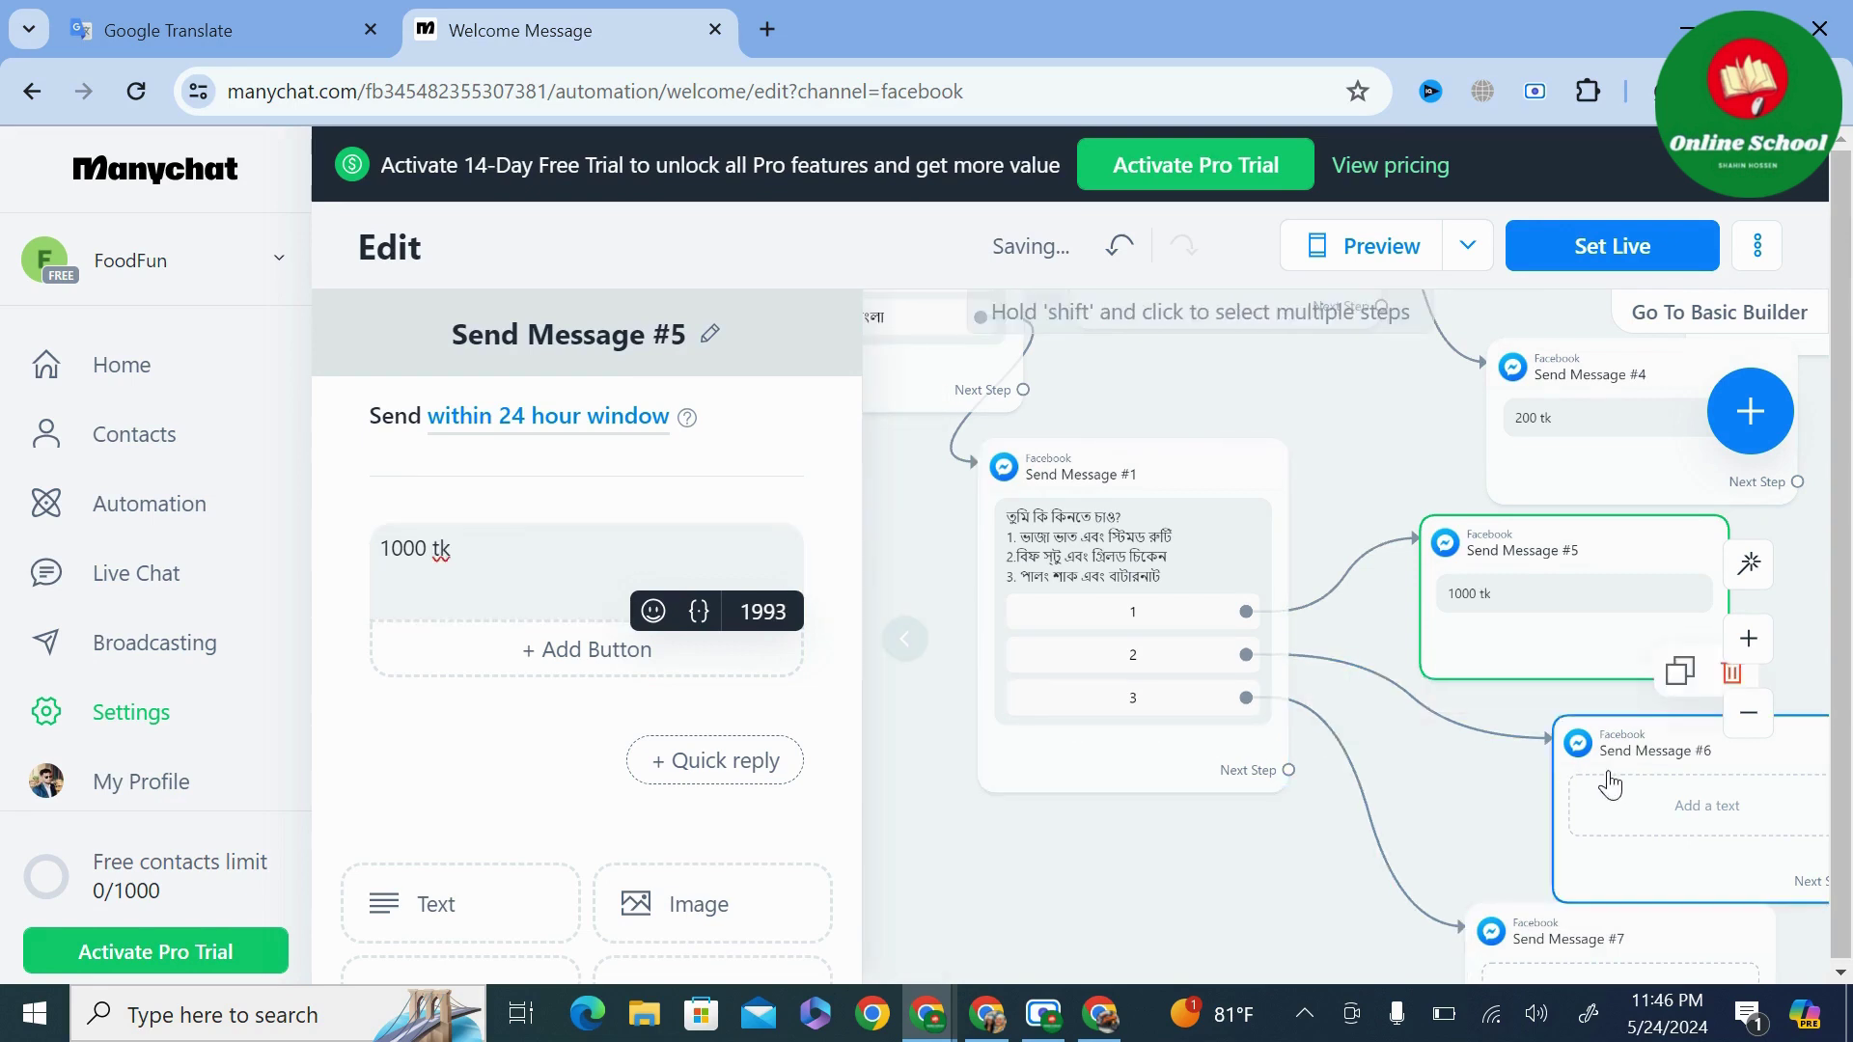
left_click_drag(1612, 786, 1583, 758)
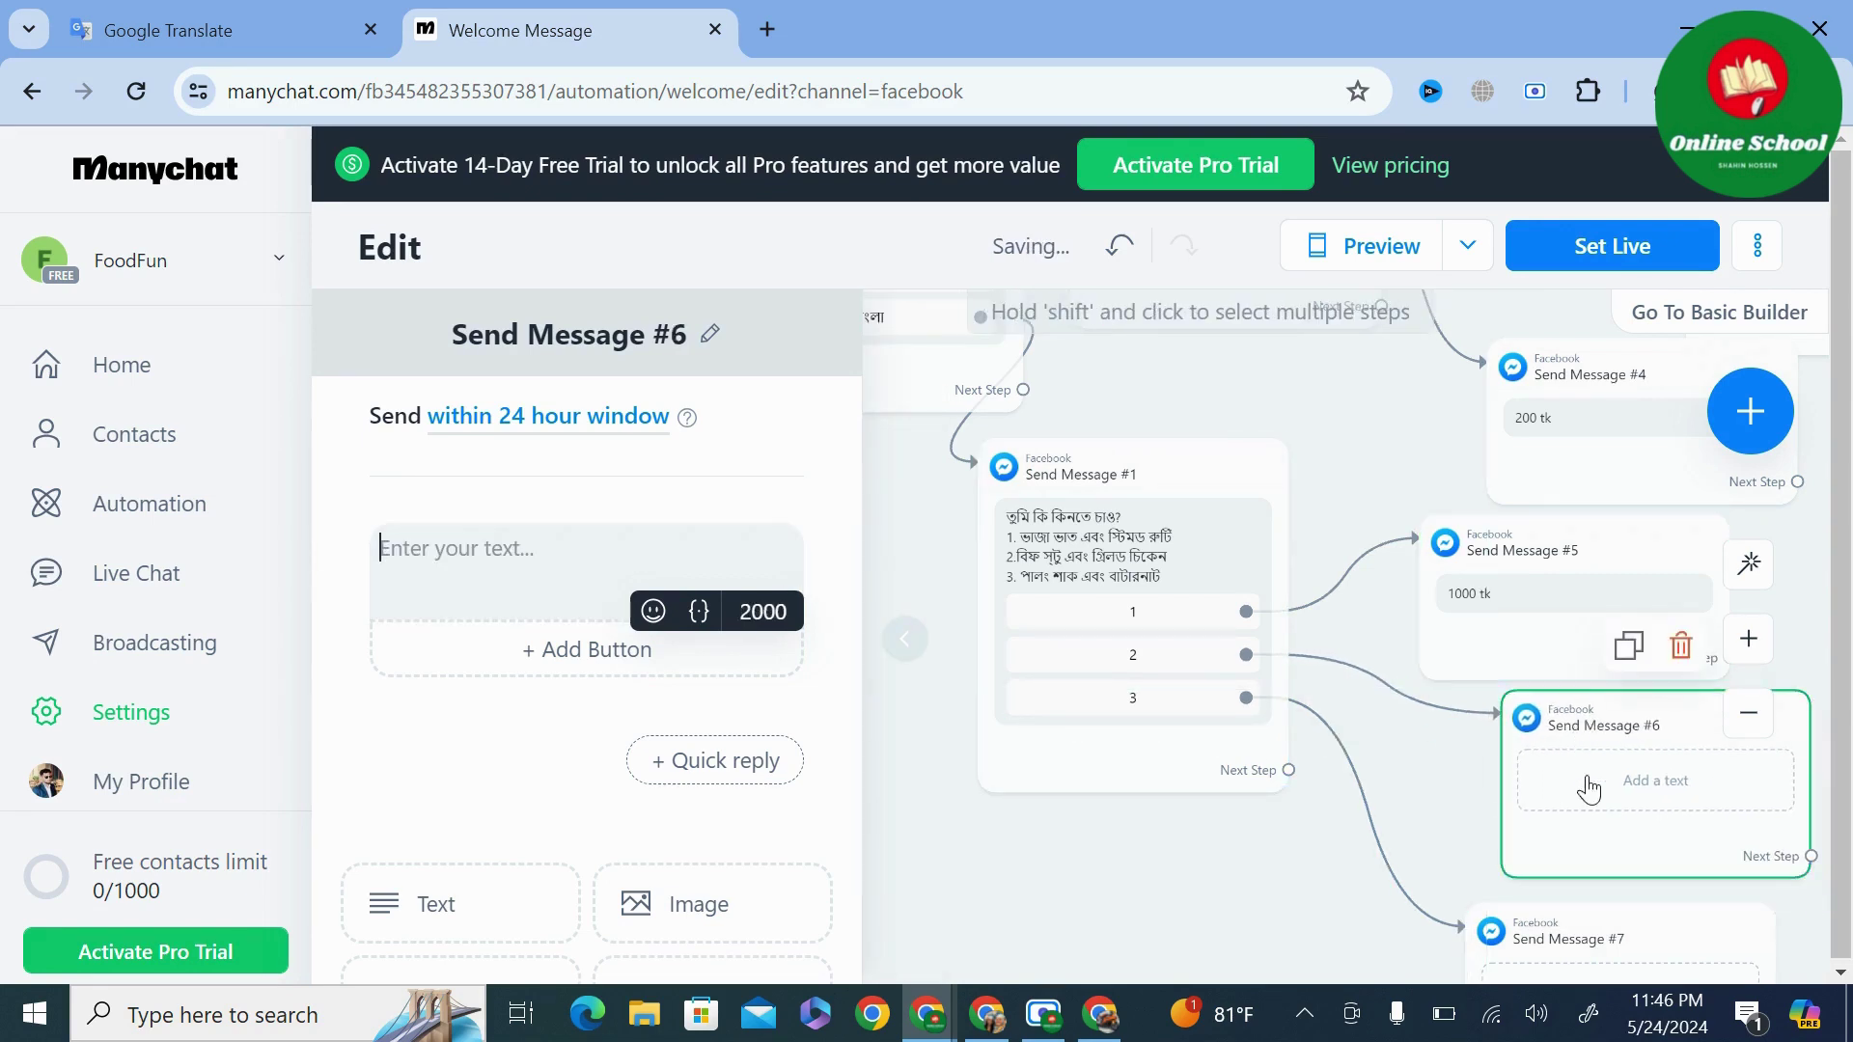
left_click(426, 565)
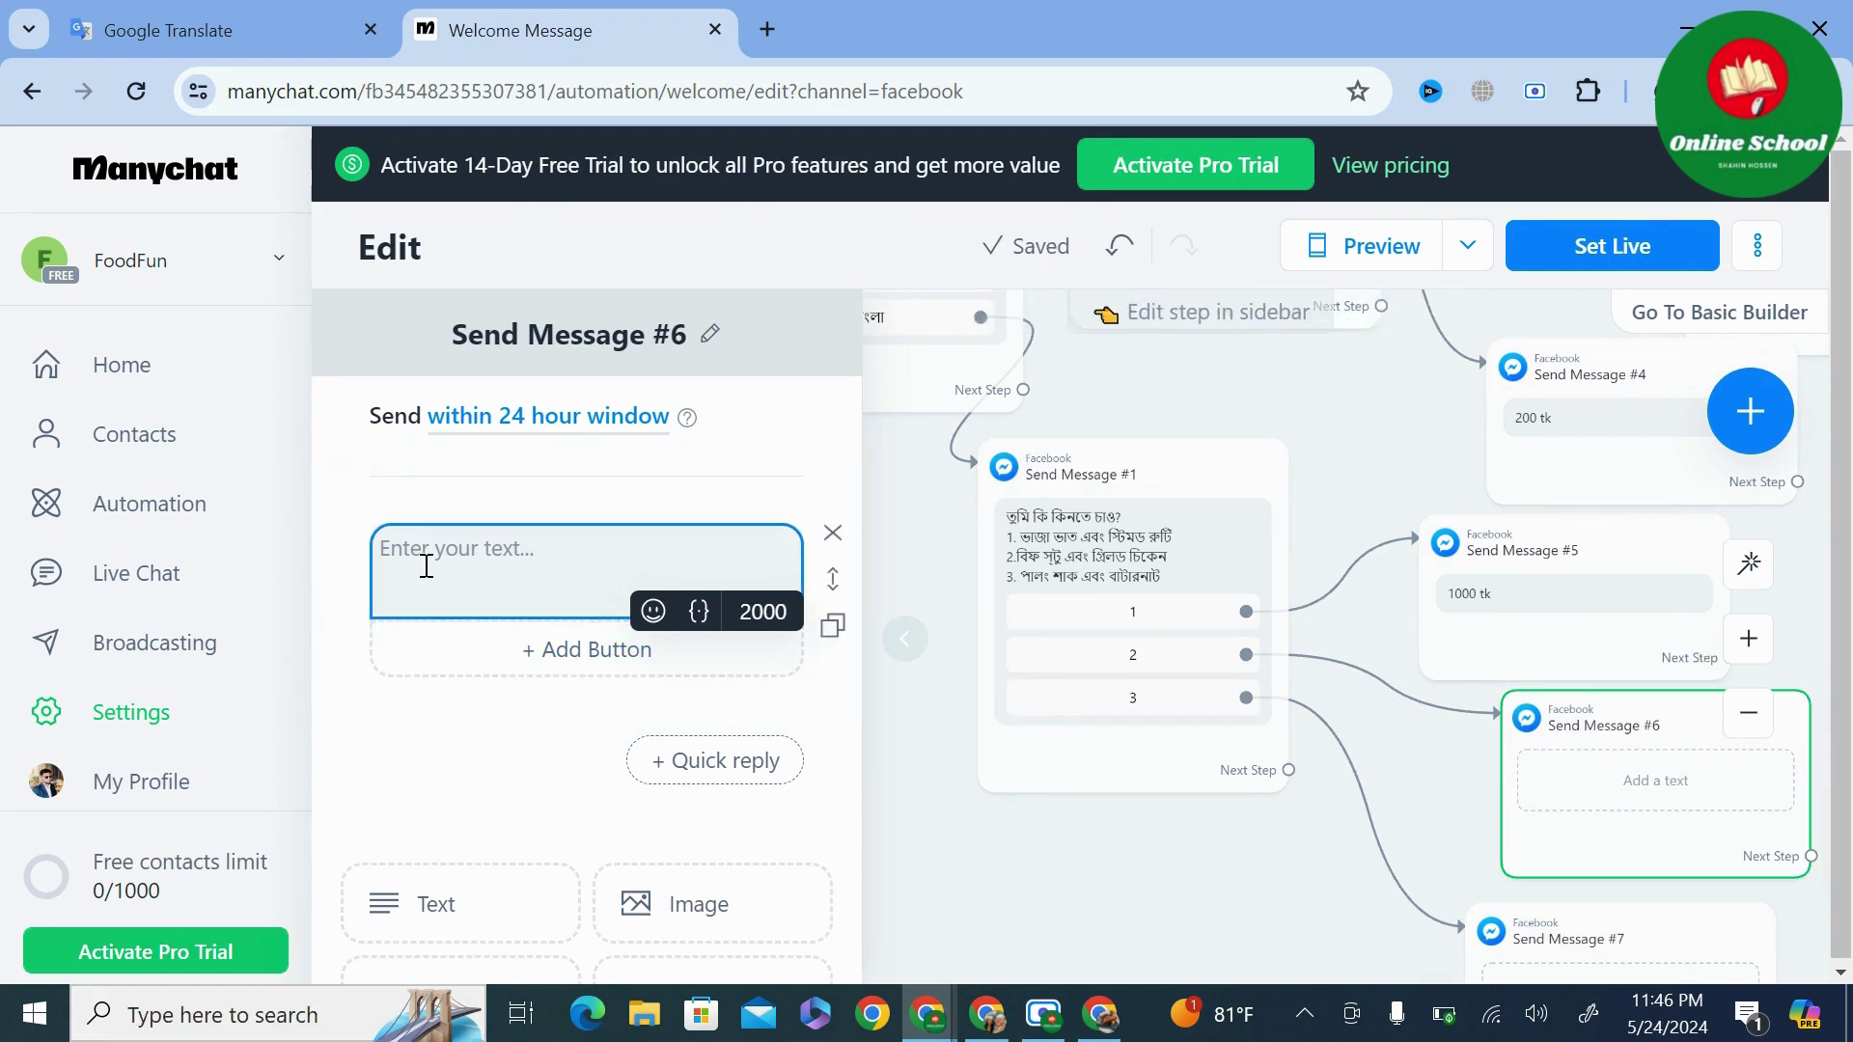
type("2")
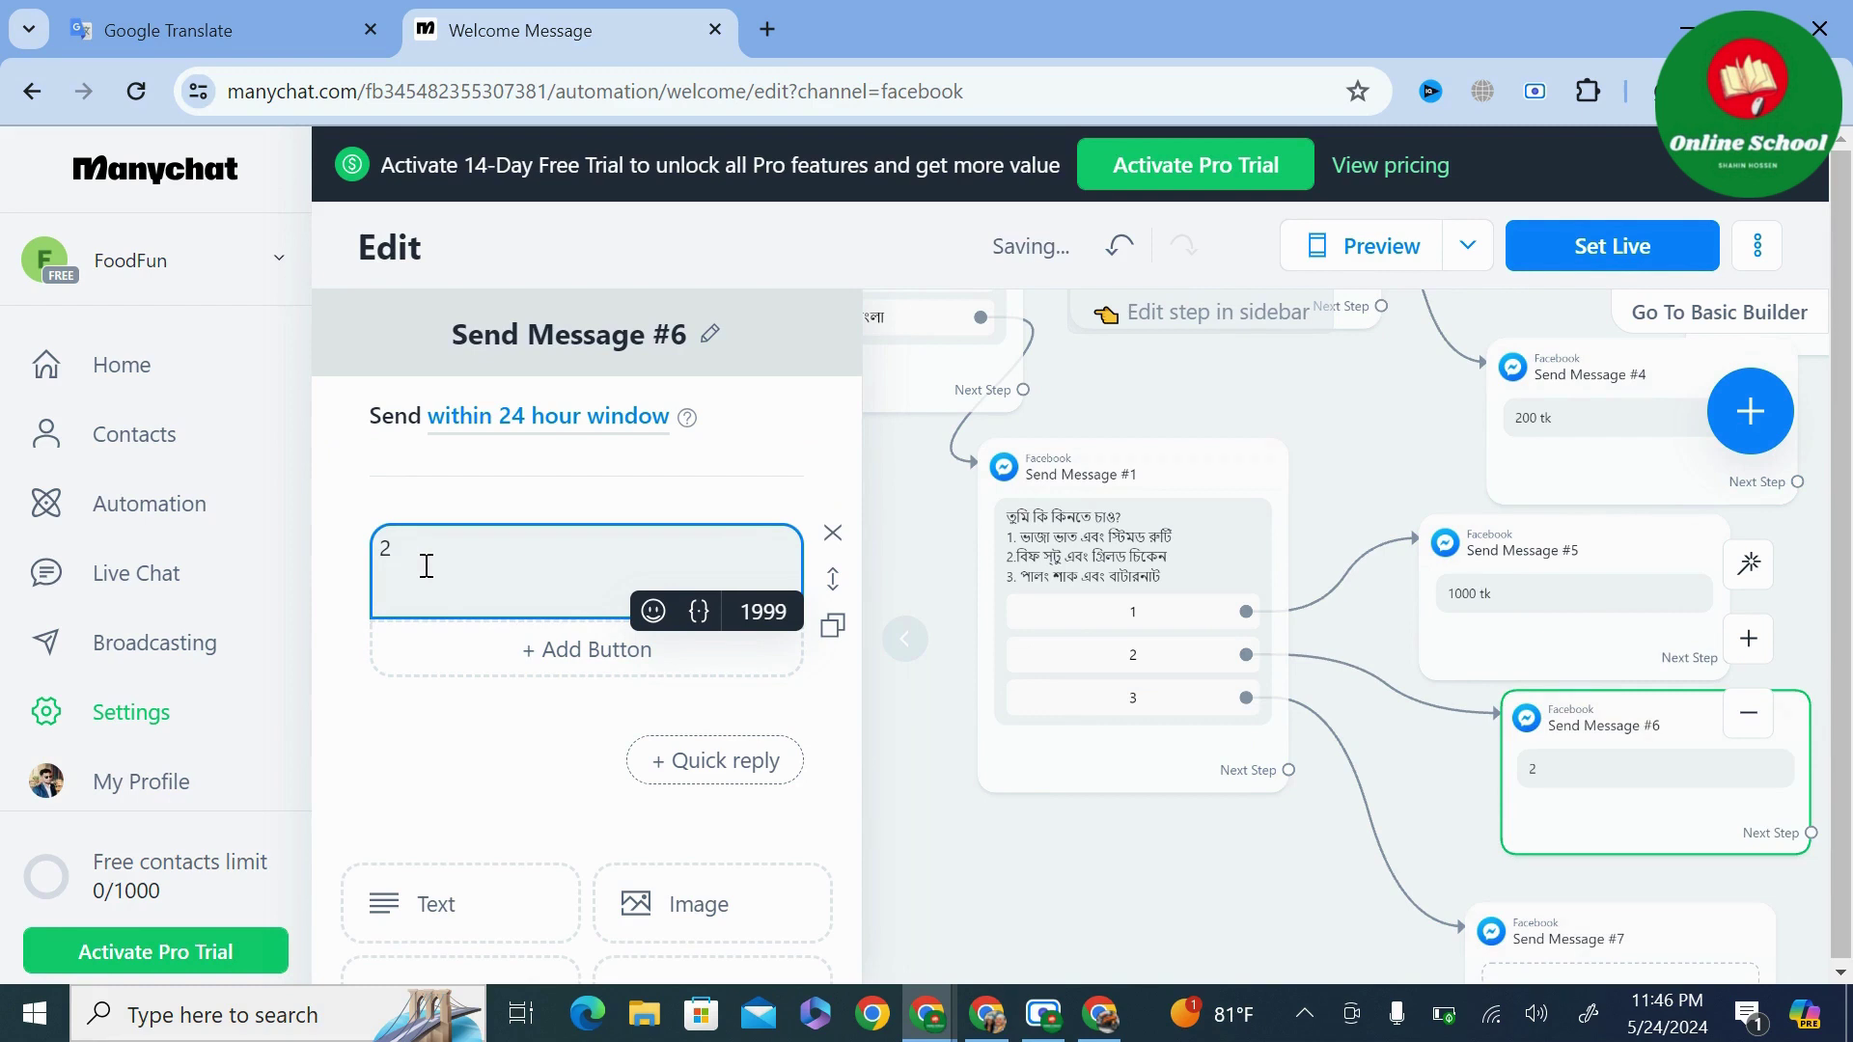
key("BackSpace")
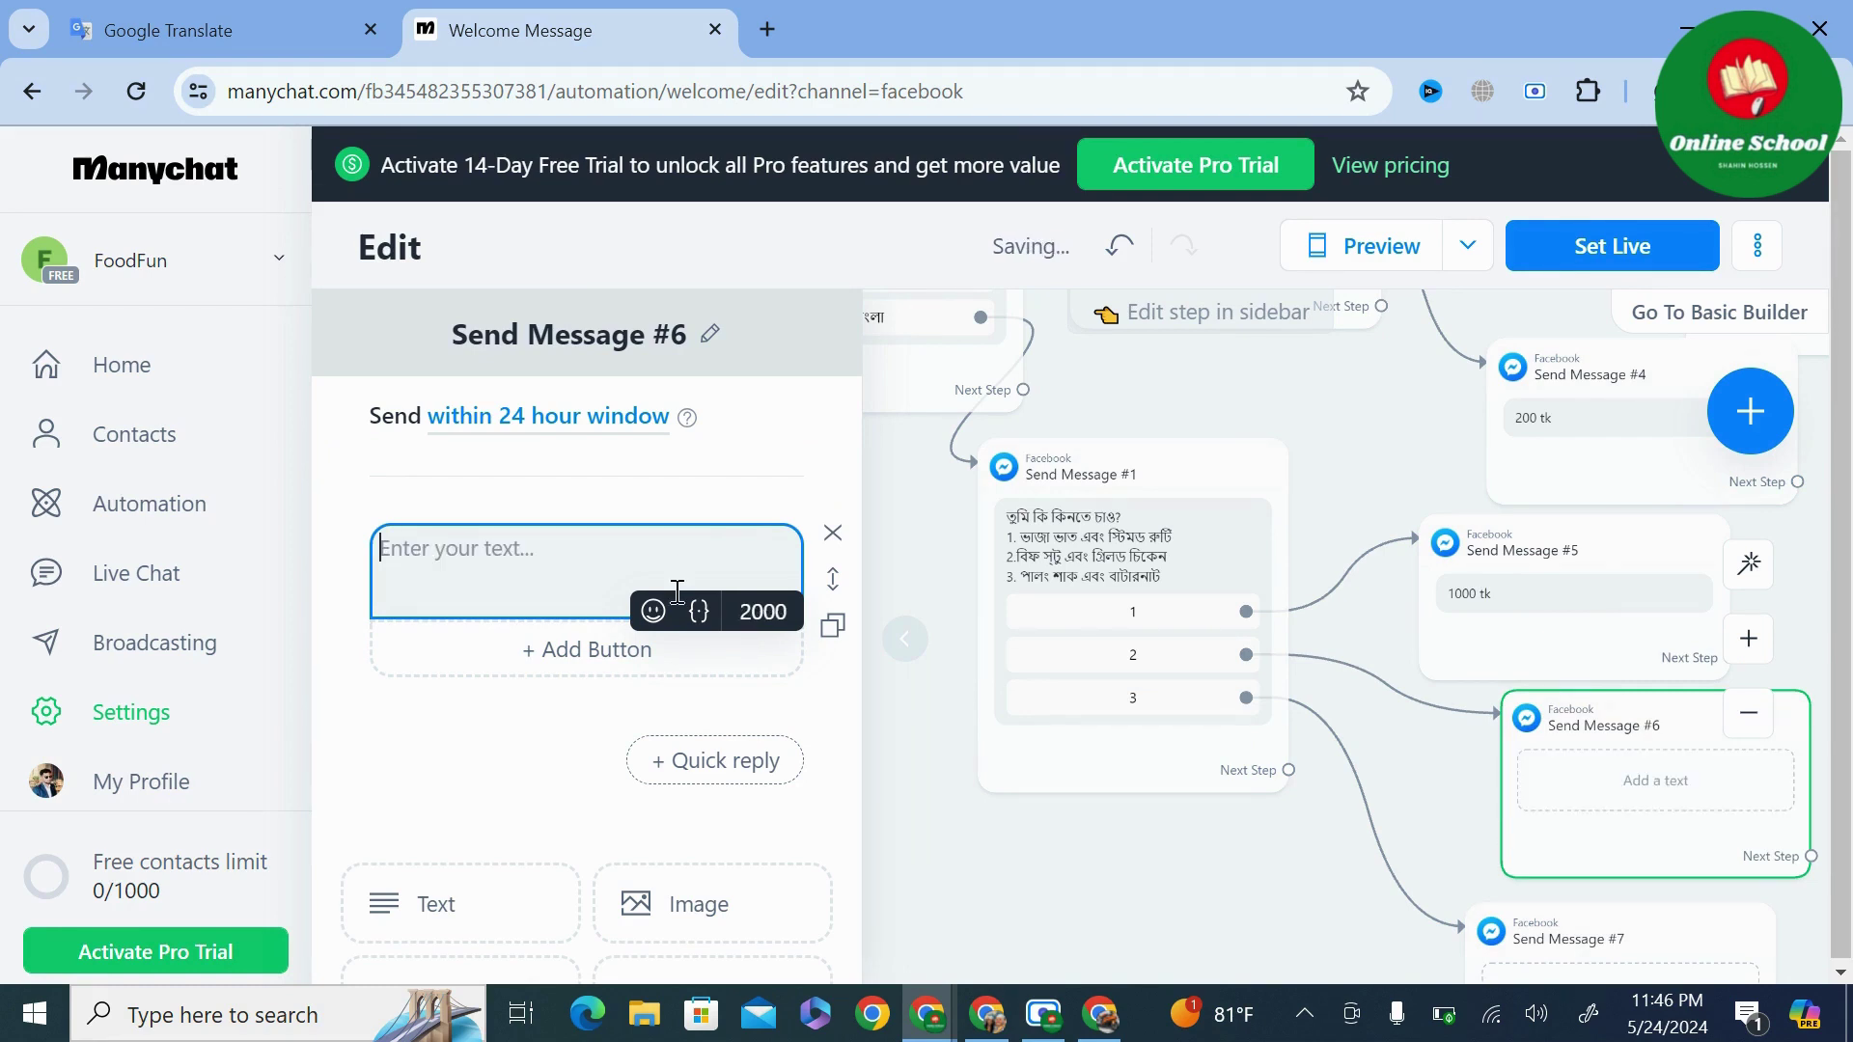
Change the price in Send Message #5 so that its text reads "500 tk".
left_click(1542, 608)
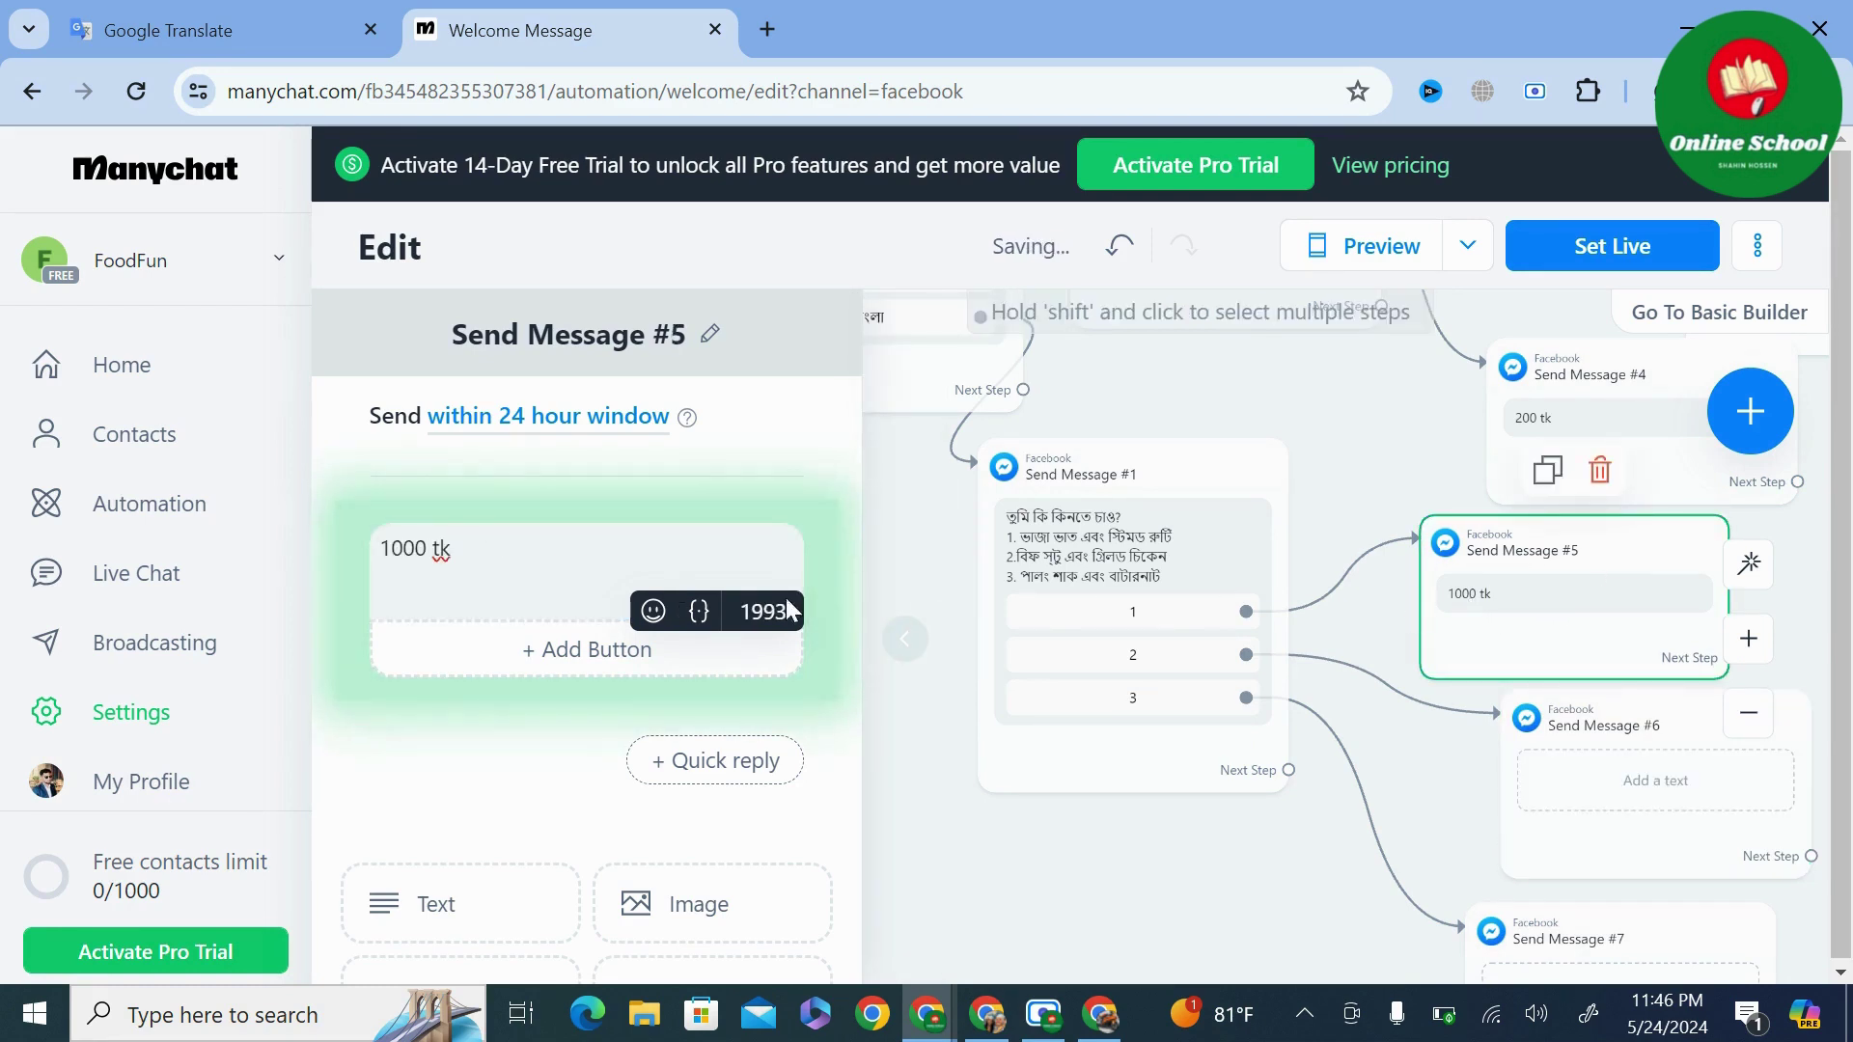
left_click(493, 556)
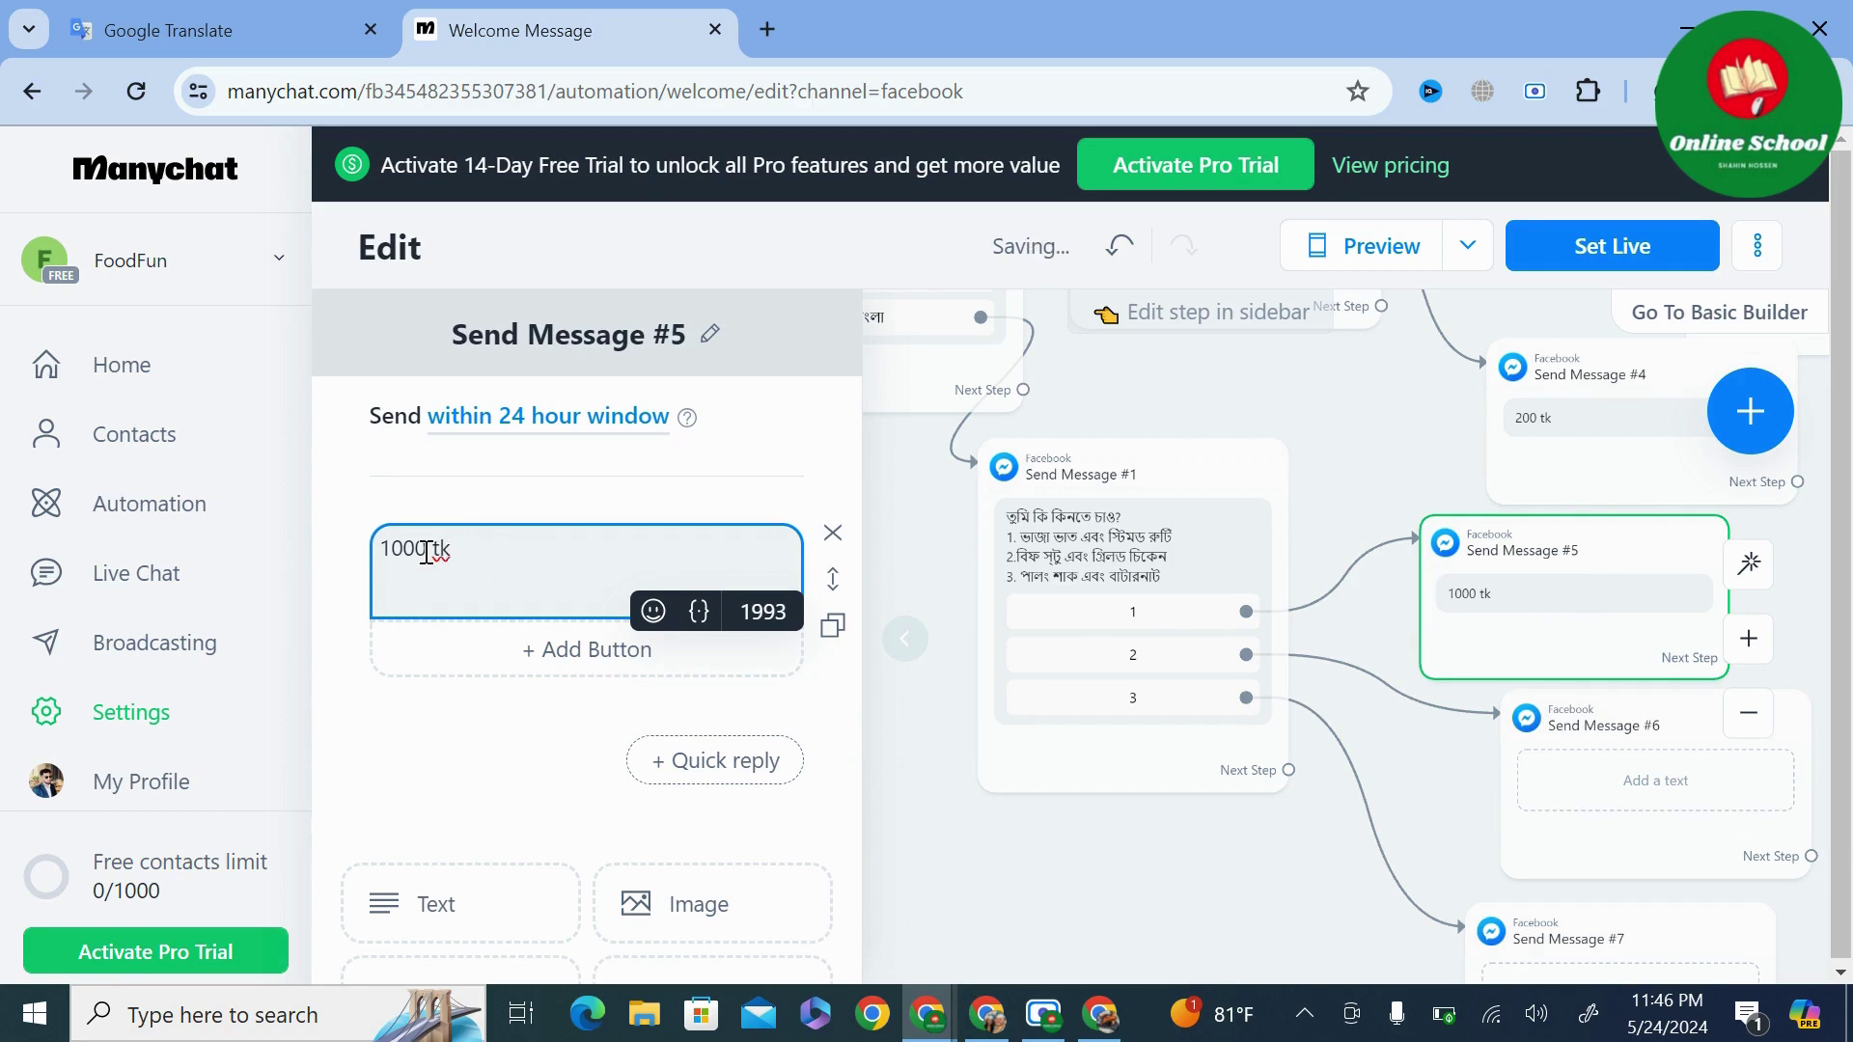
key("BackSpace")
type("500")
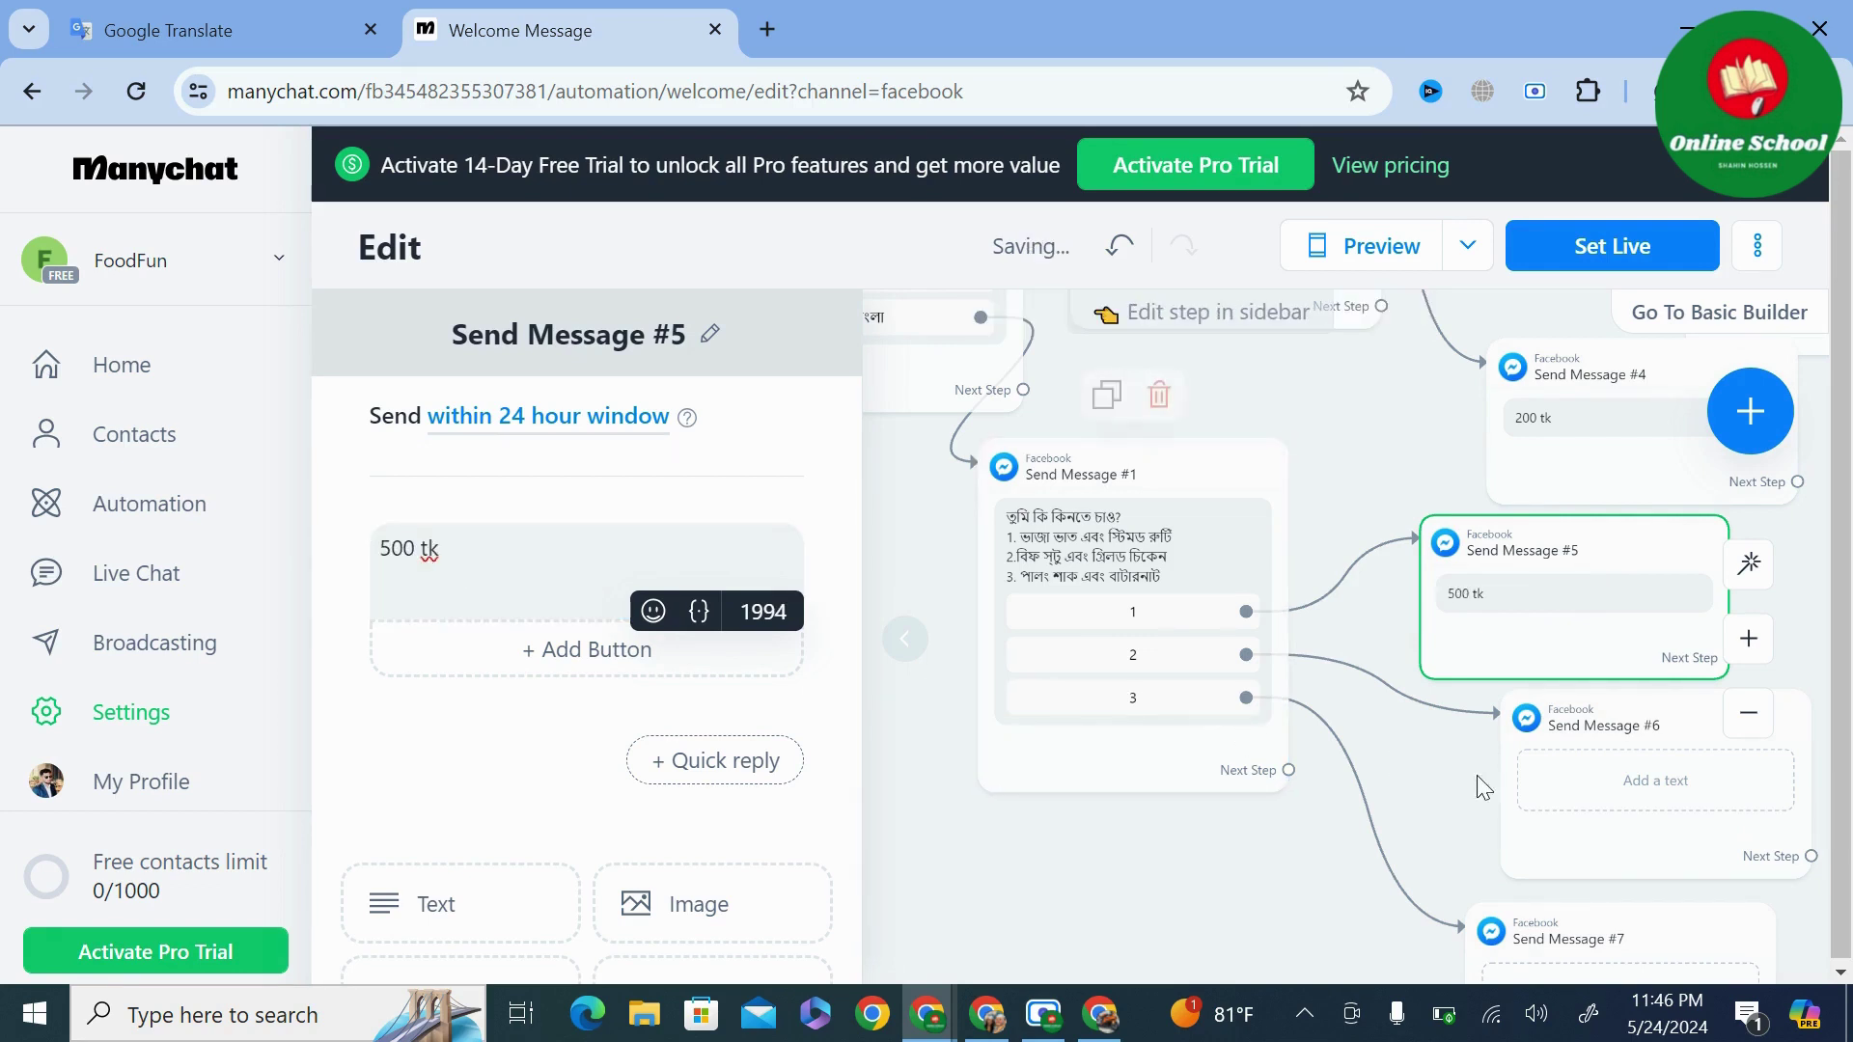
Enter "1000 tk" as the text of Send Message #6, the reply to the Bengali menu's second option.
left_click(1568, 803)
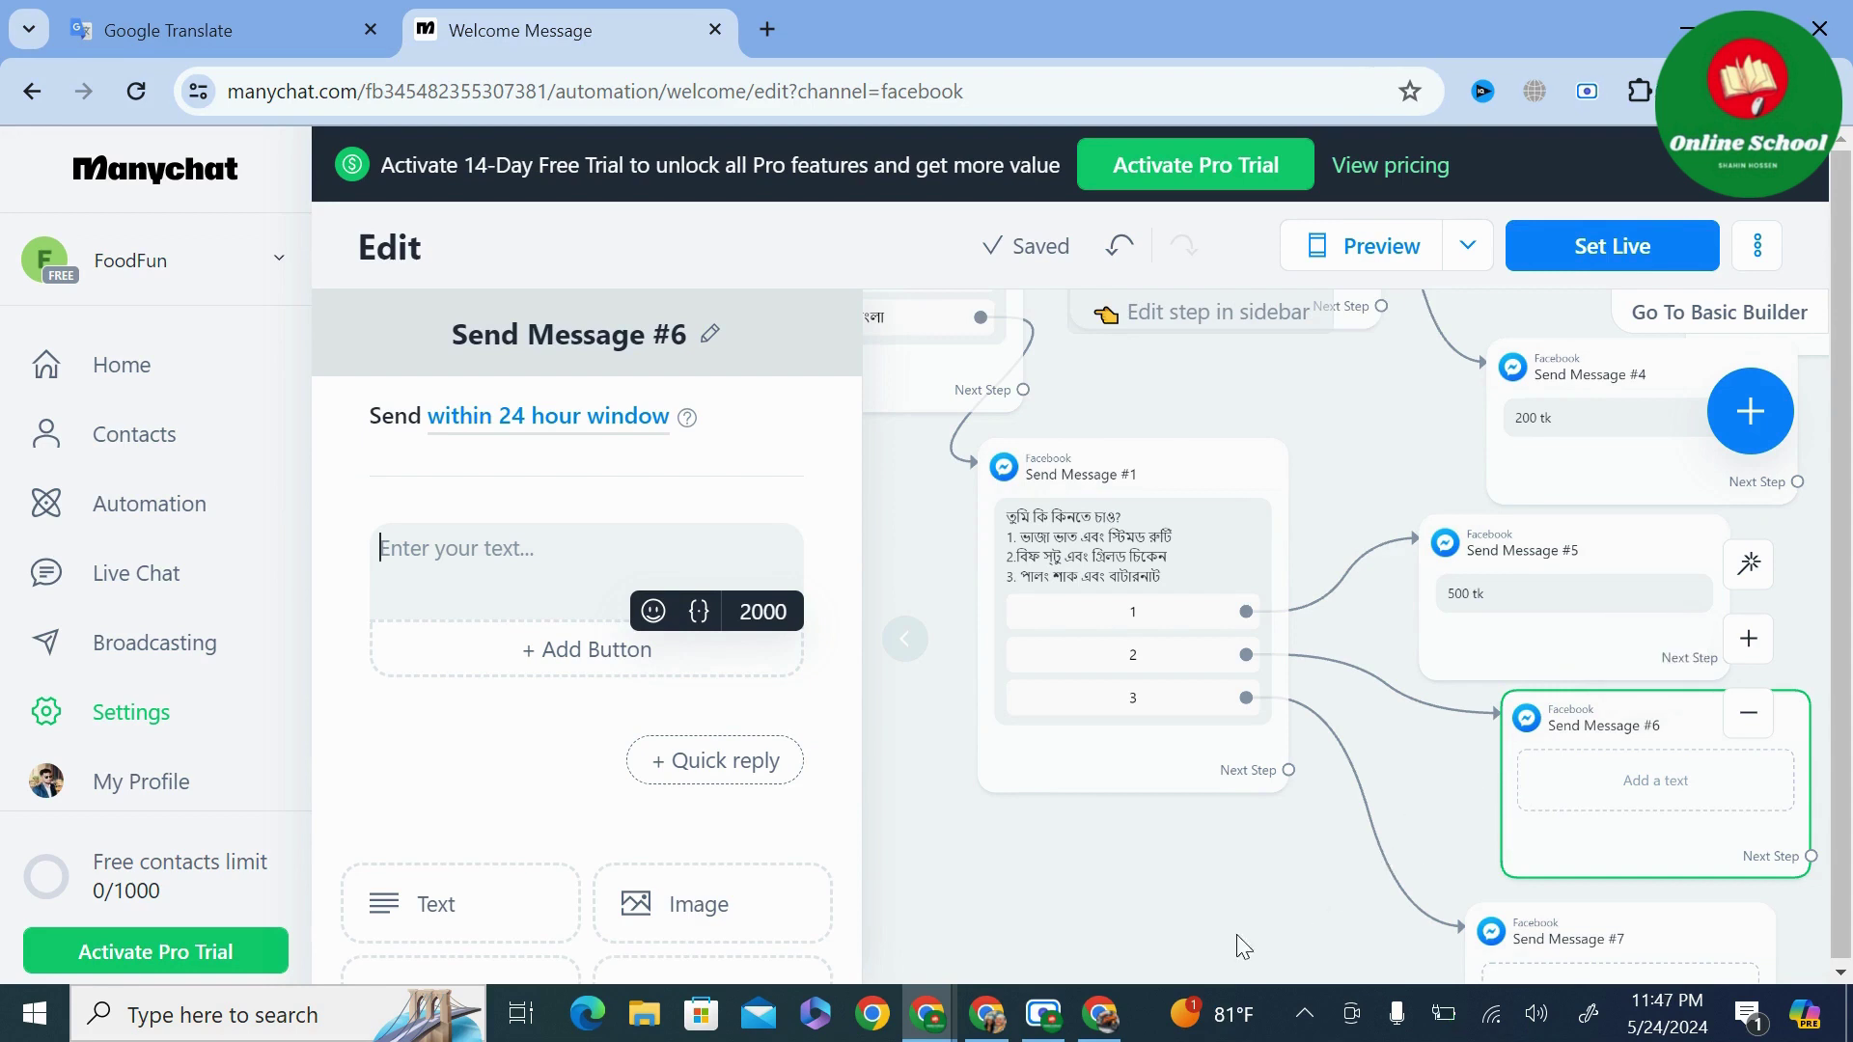
mouse_move(1100, 1013)
type("1000")
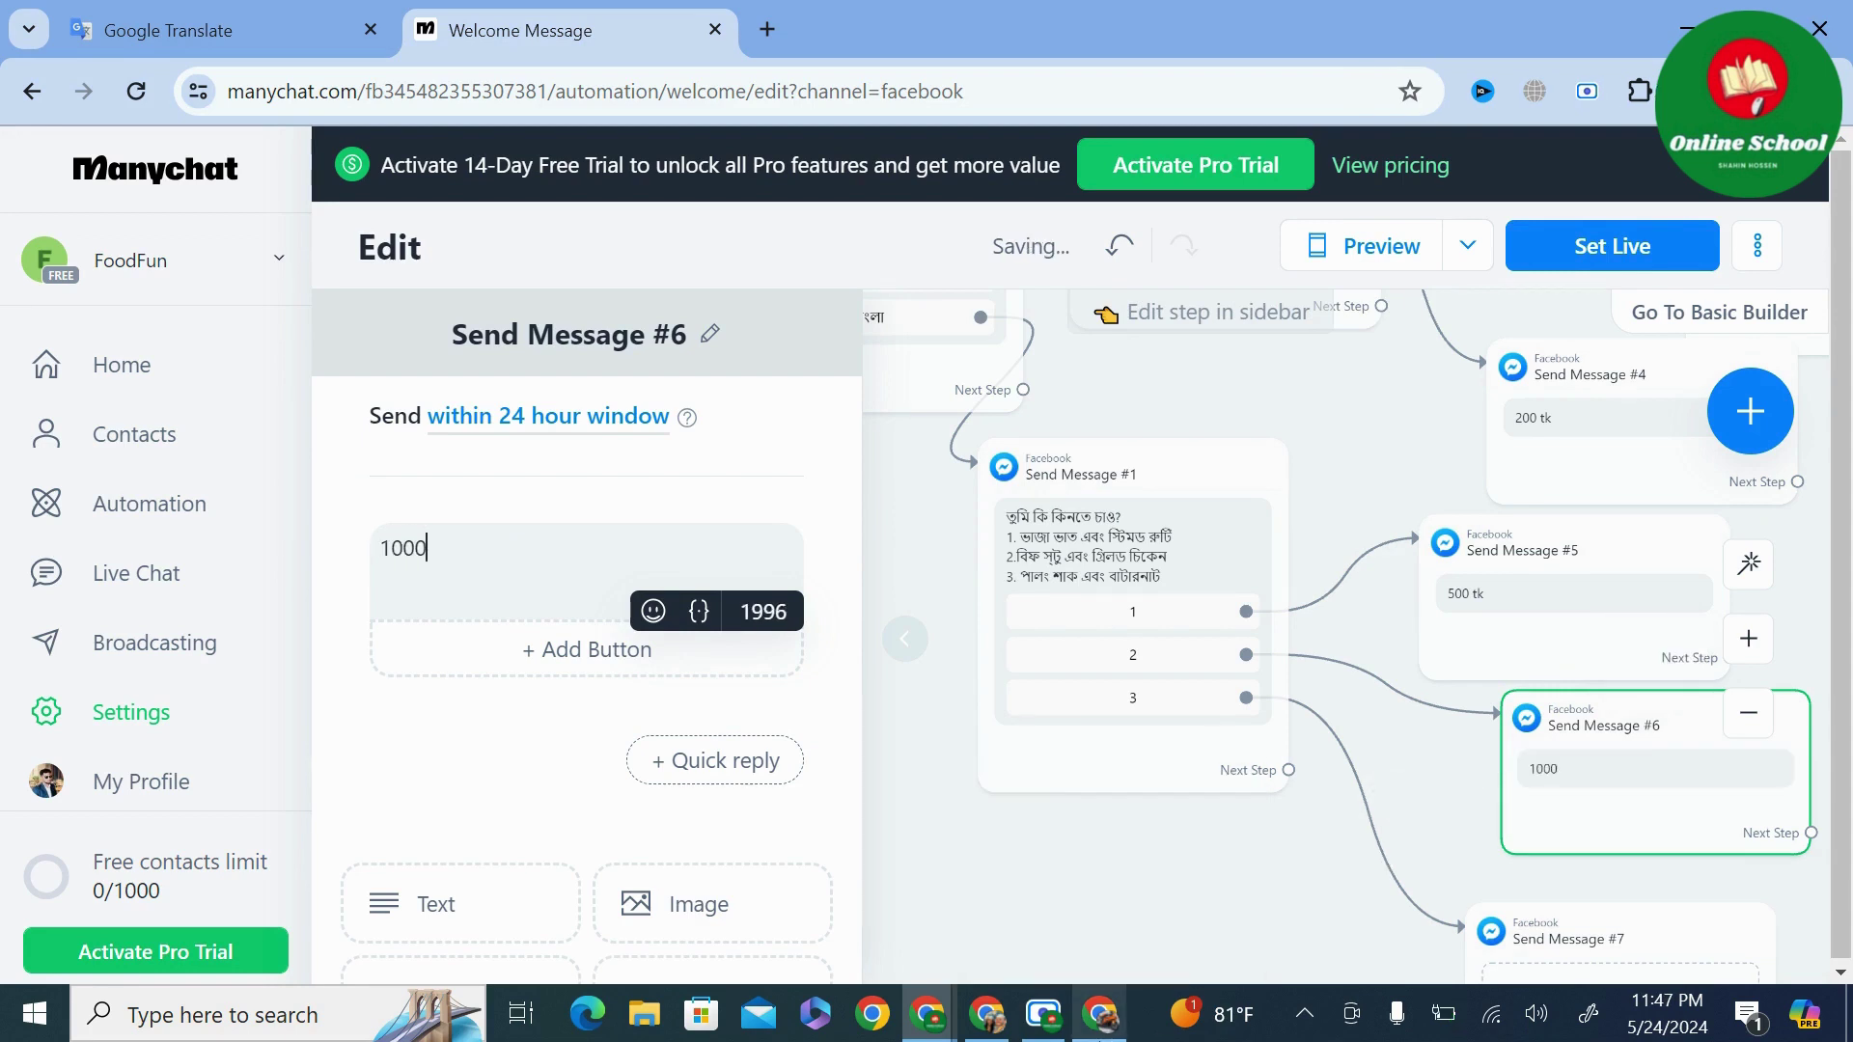
type(" tk")
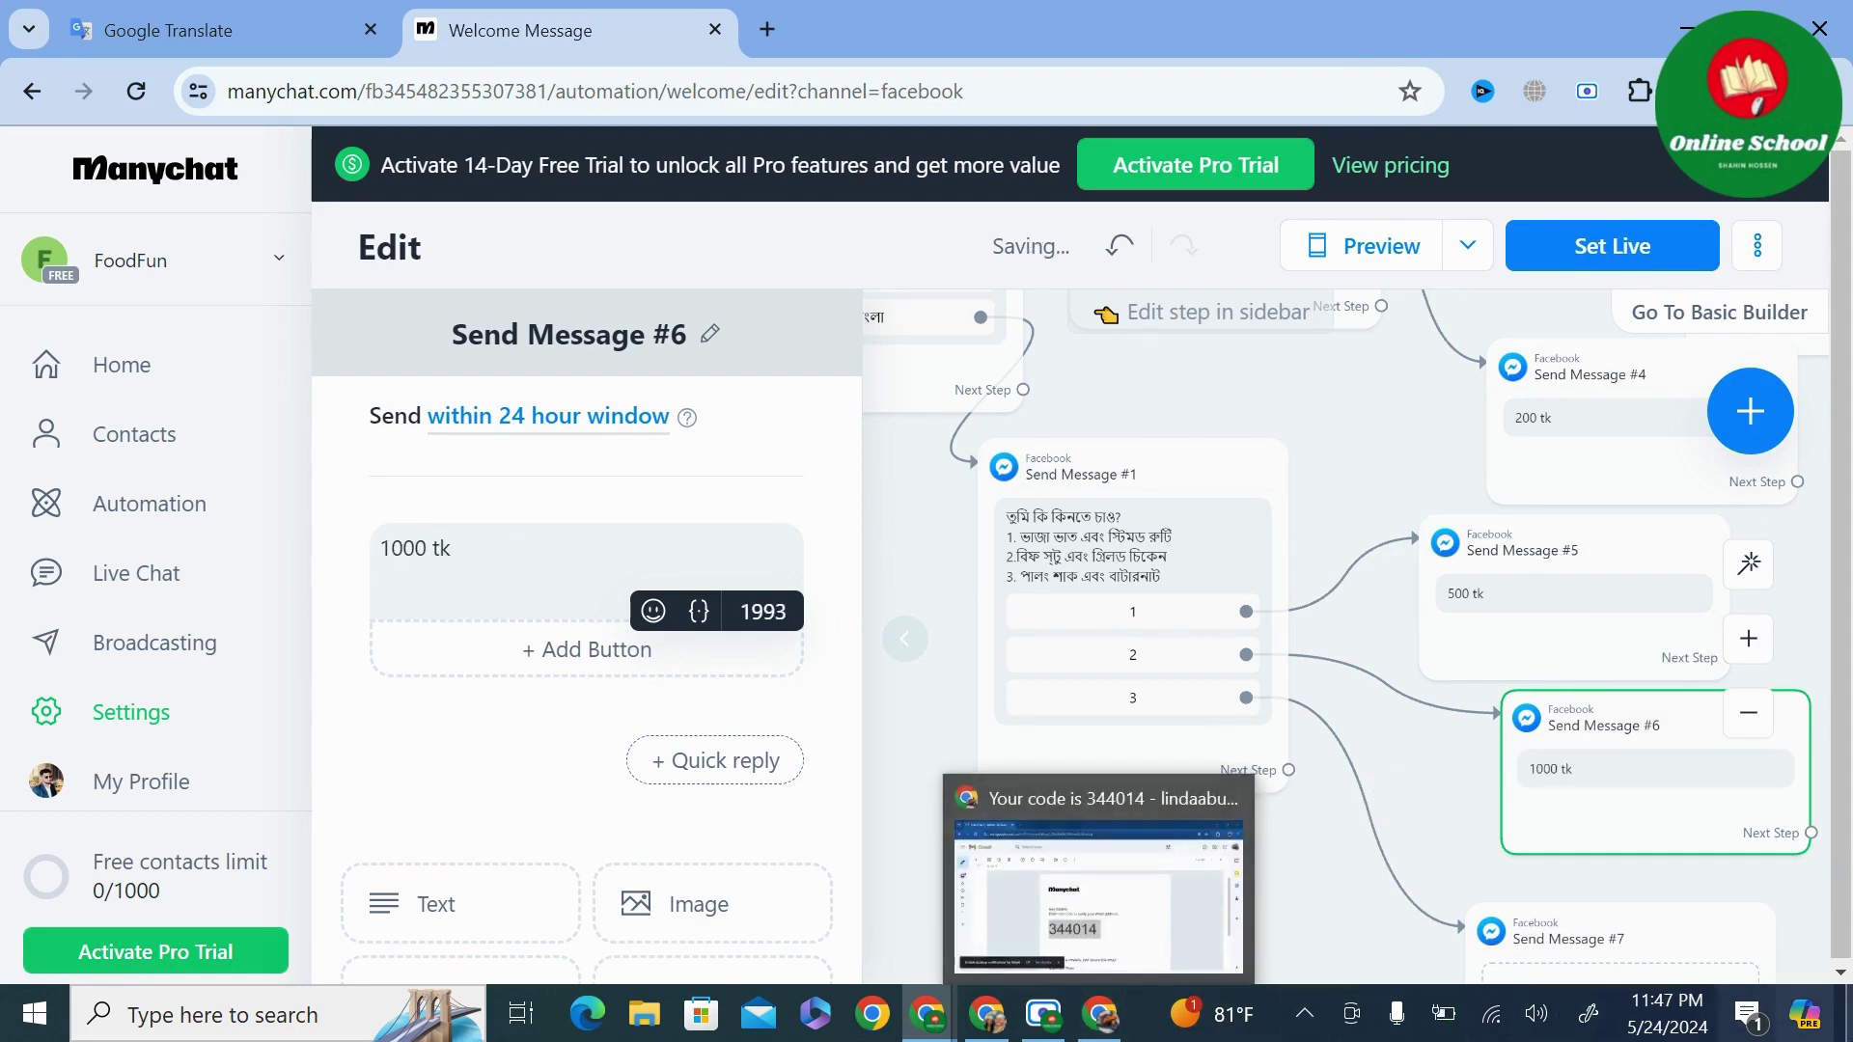
Enter "200 tk" as the text of Send Message #7, the reply to the Bengali menu's third option.
scroll(1422, 791, "down", 1)
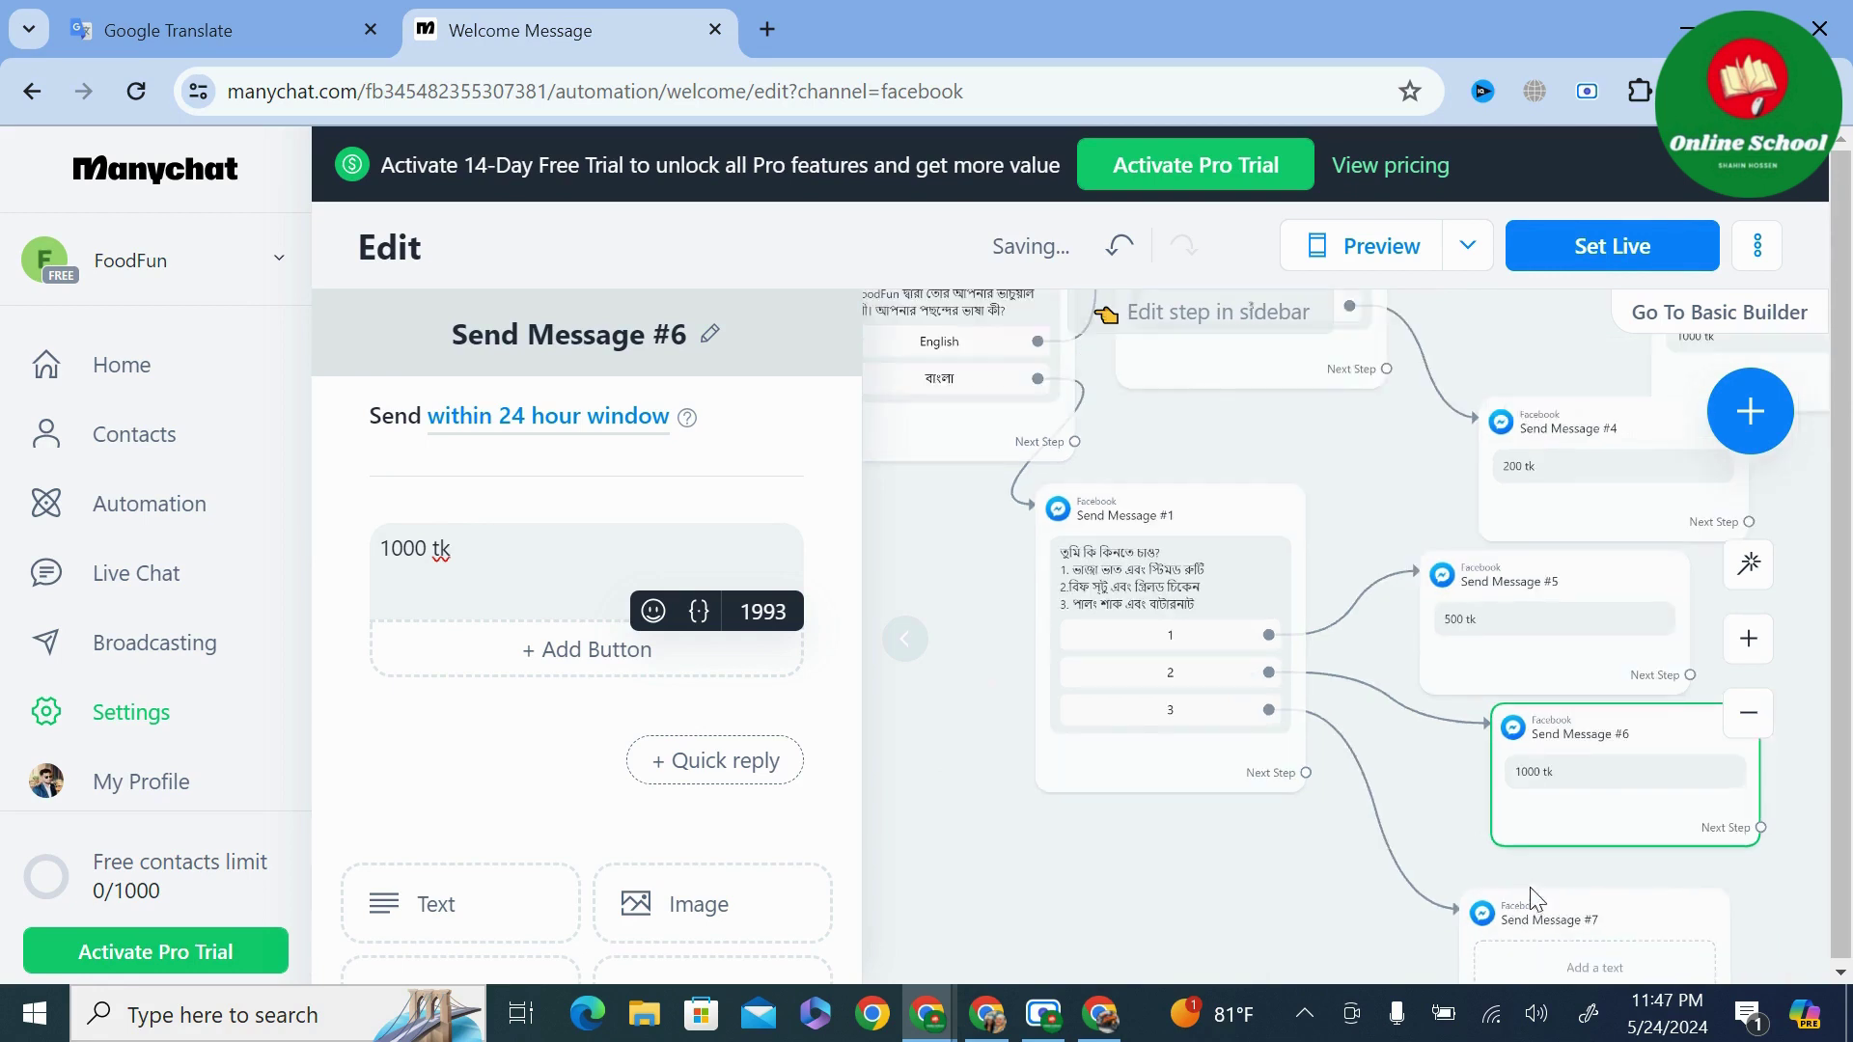
left_click_drag(1163, 866, 1048, 761)
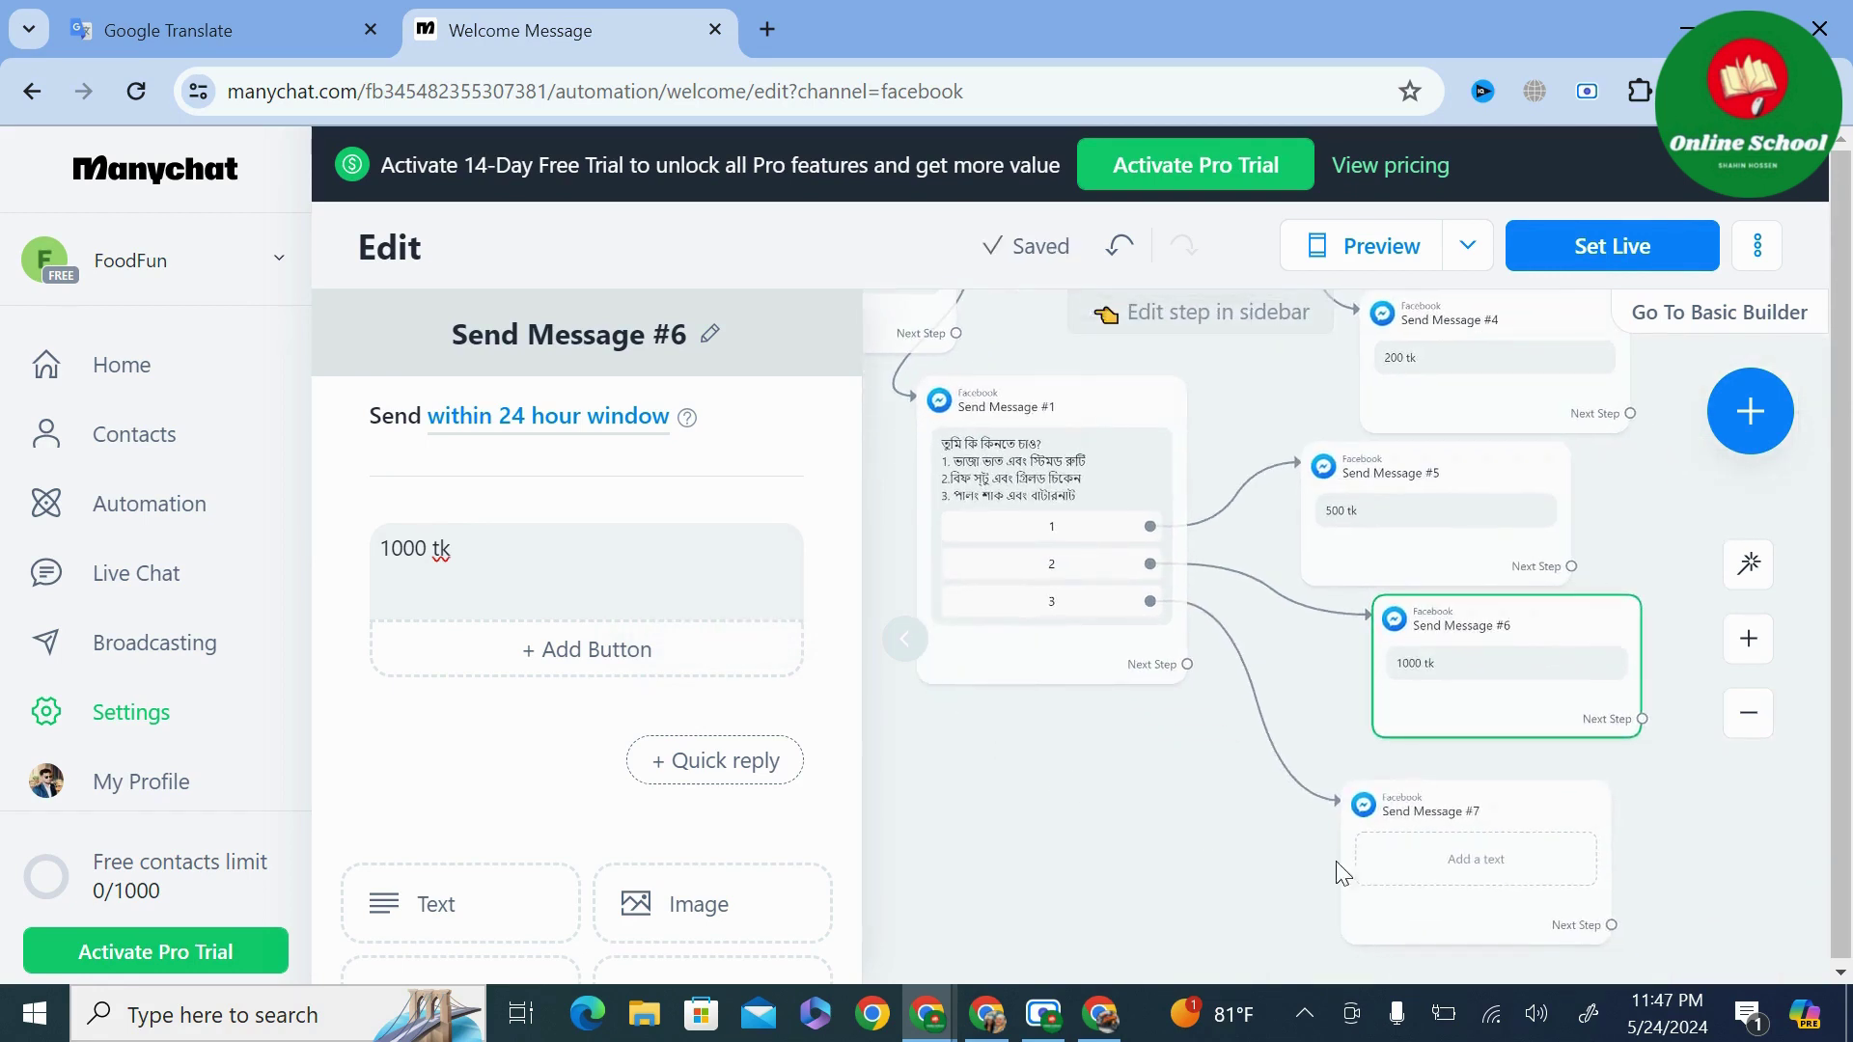
left_click(1505, 873)
type("200 tk")
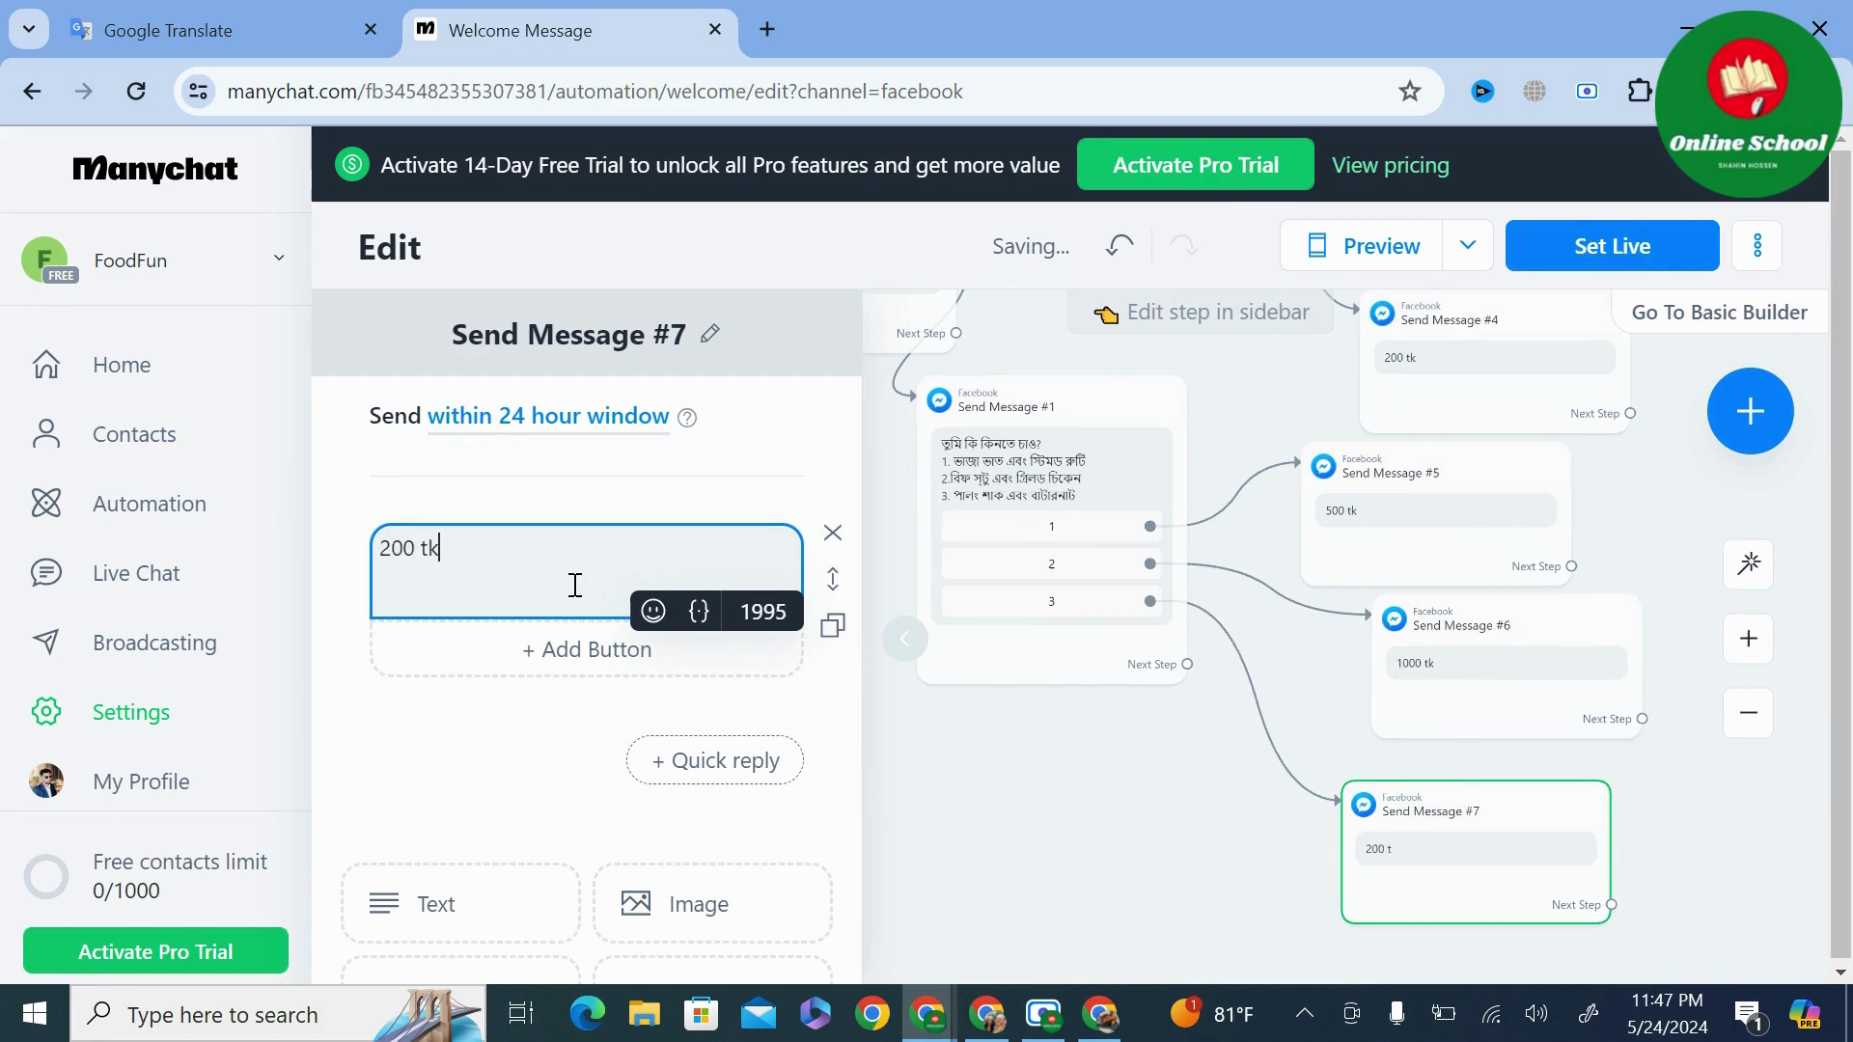
Close the Send Message #7 editor and look over the entire welcome flow from the trigger to all price replies.
left_click(1109, 812)
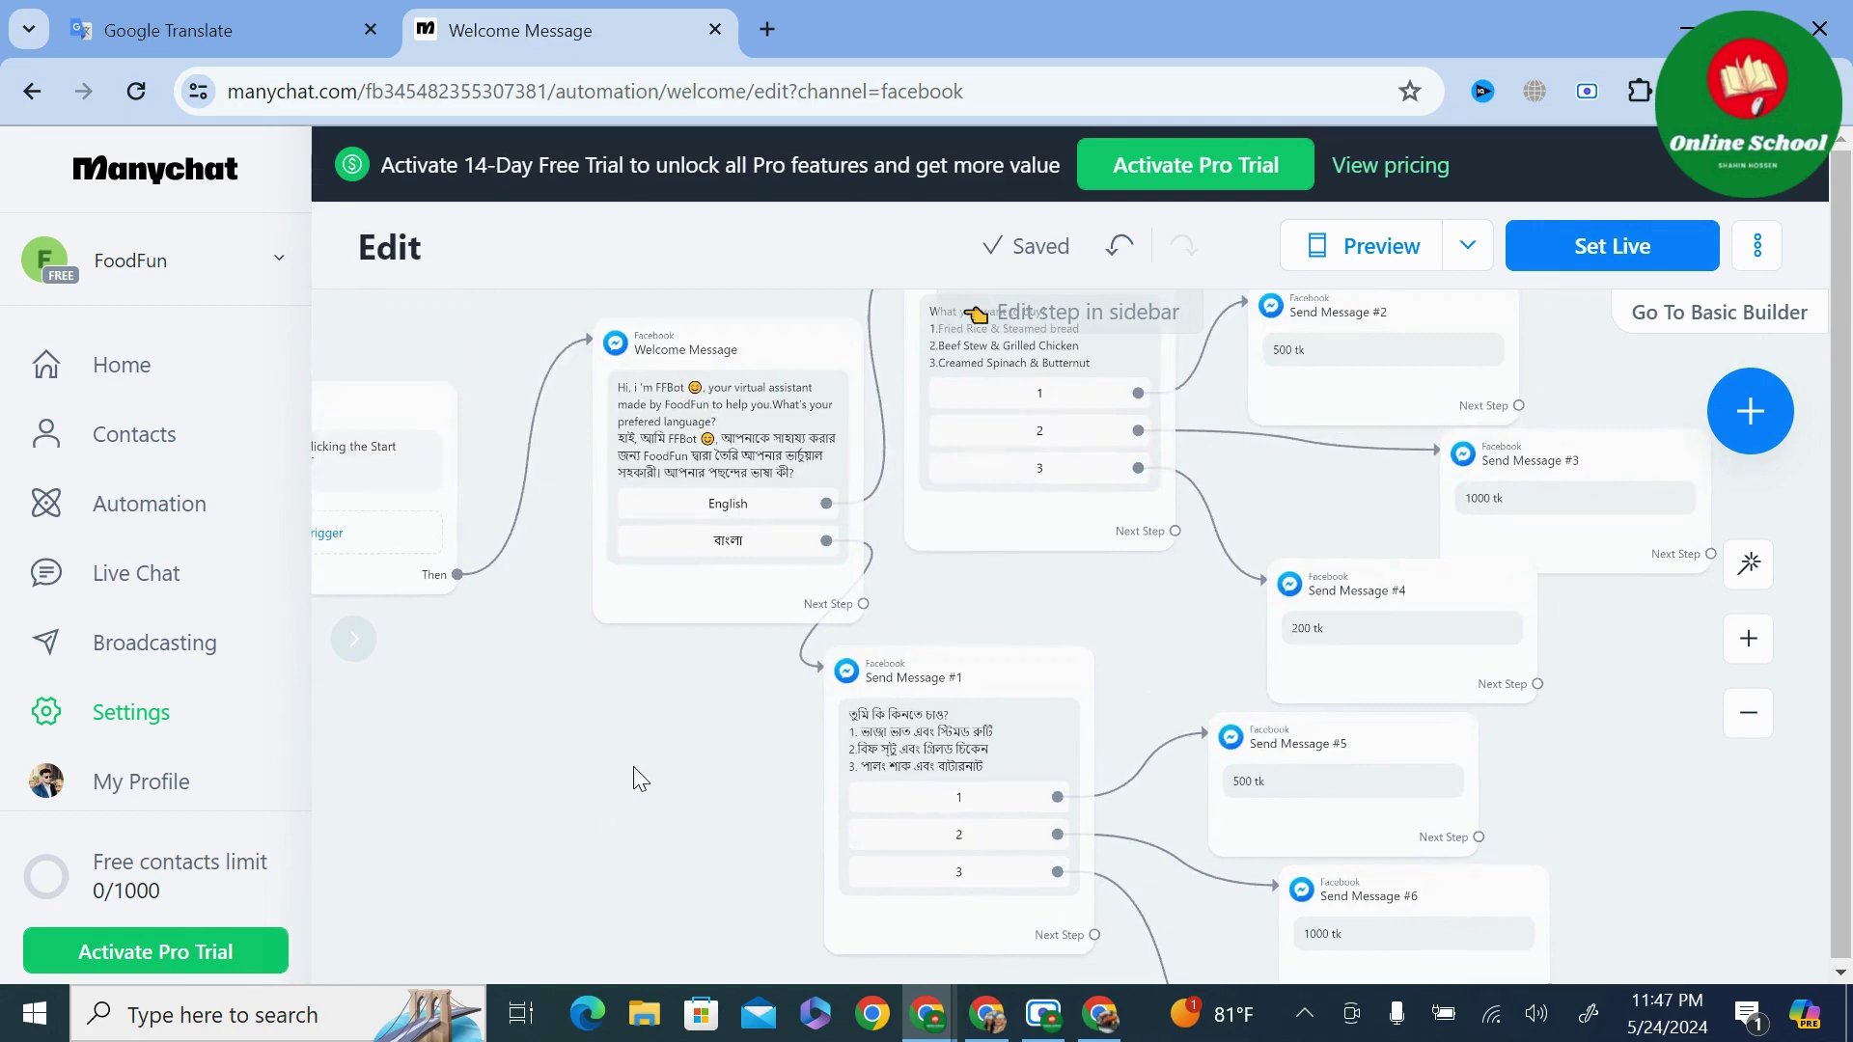
scroll(637, 776, "down", 3)
scroll(1393, 676, "down", 1)
scroll(1399, 675, "down", 2)
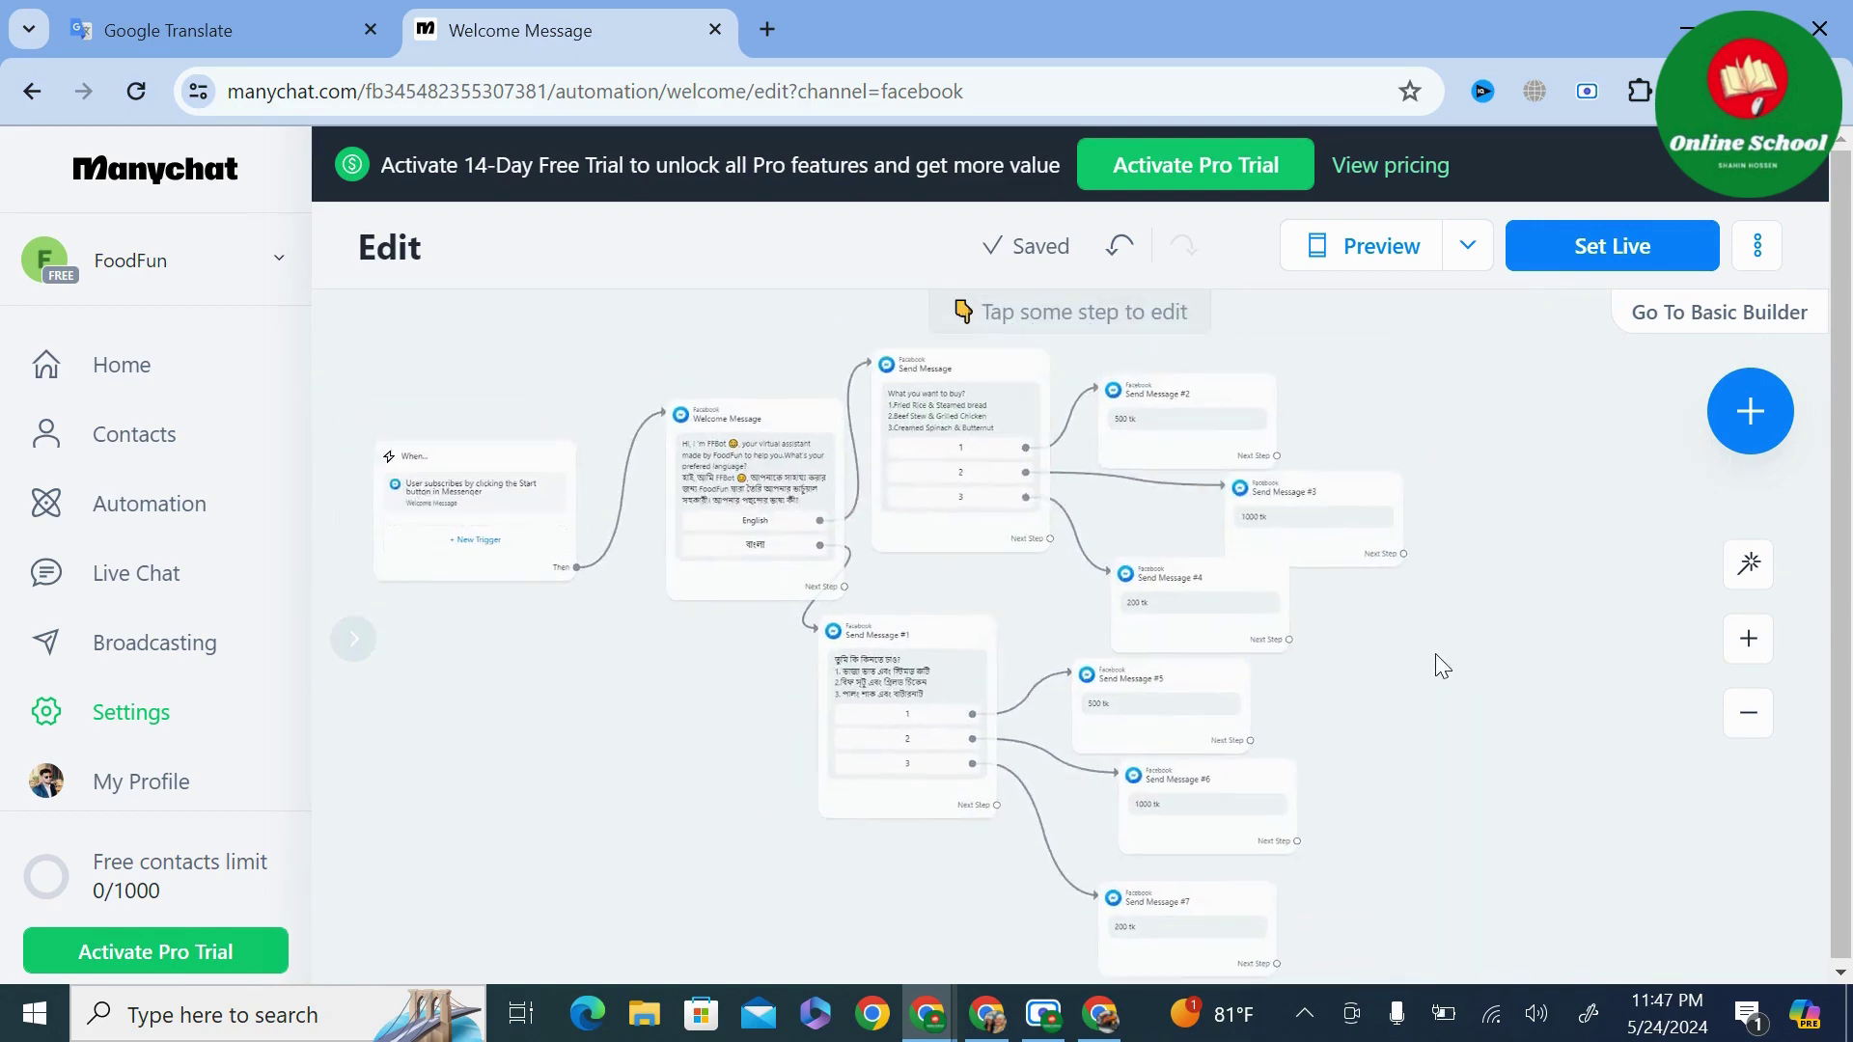
scroll(675, 690, "up", 2)
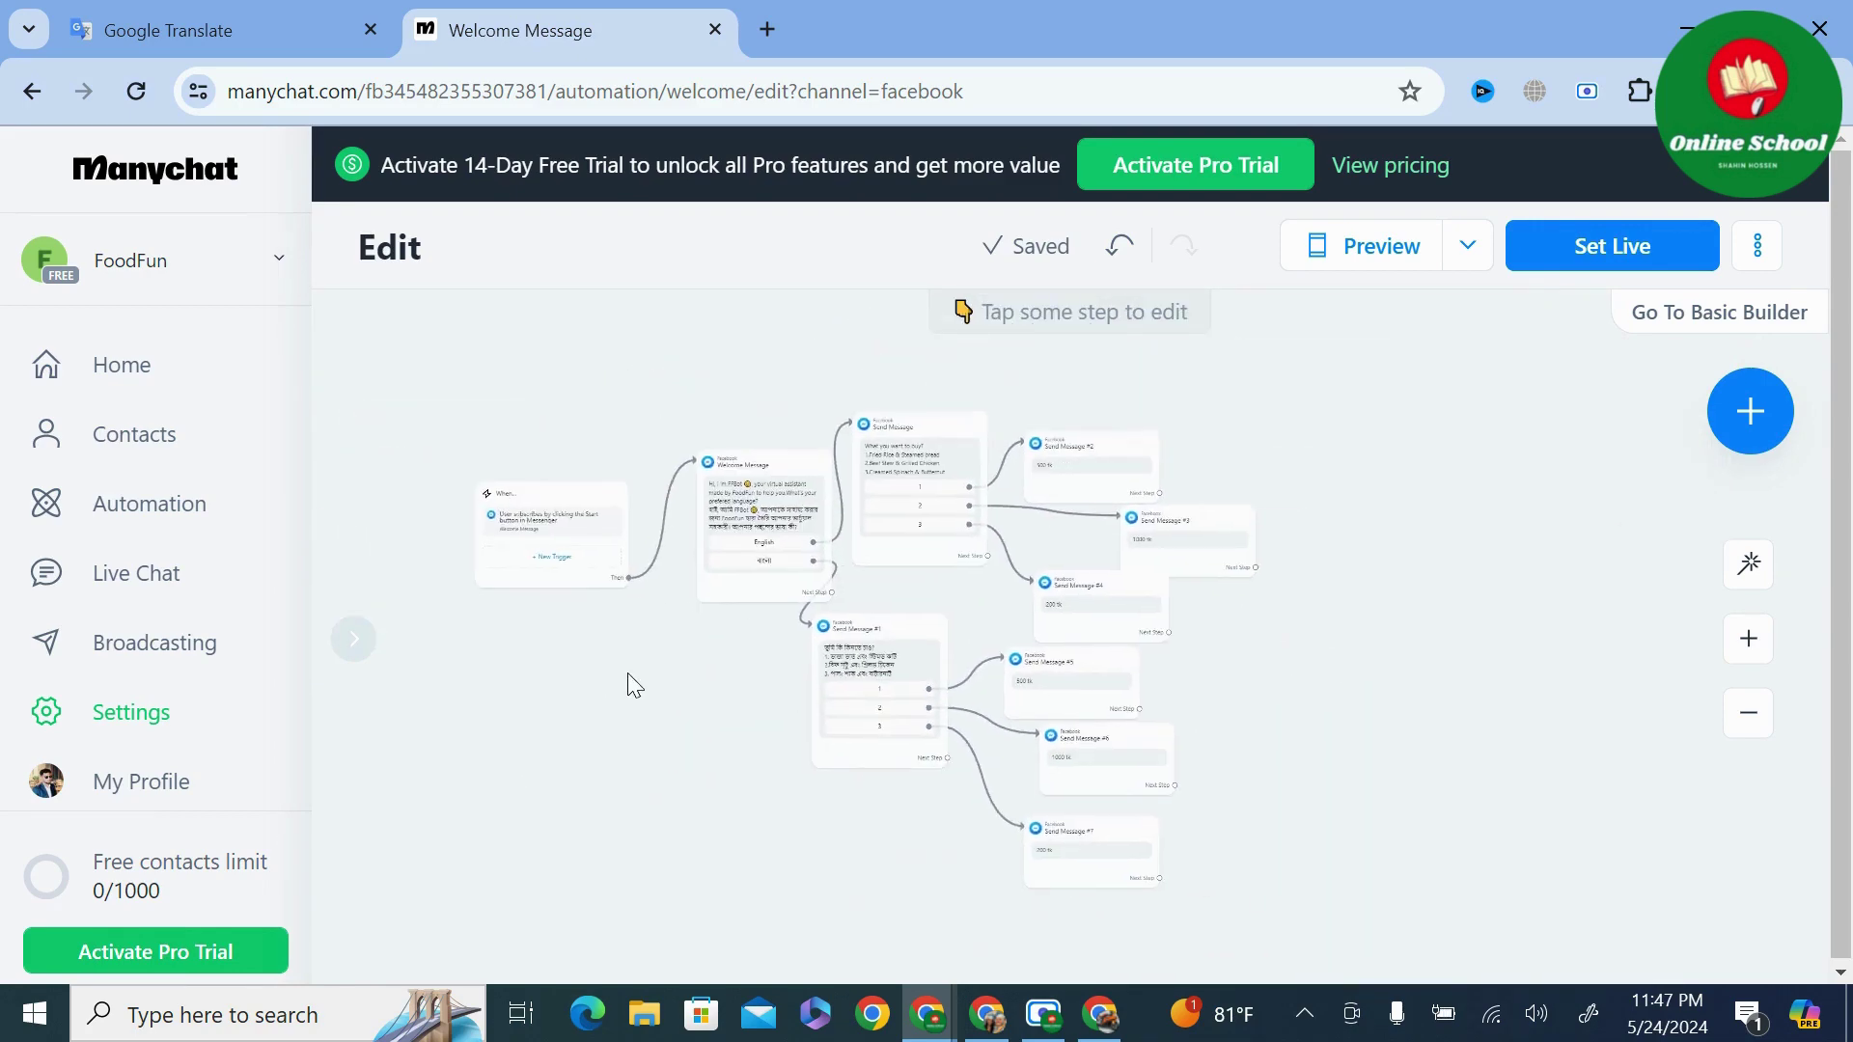
scroll(1317, 716, "up", 2)
scroll(1312, 704, "down", 2)
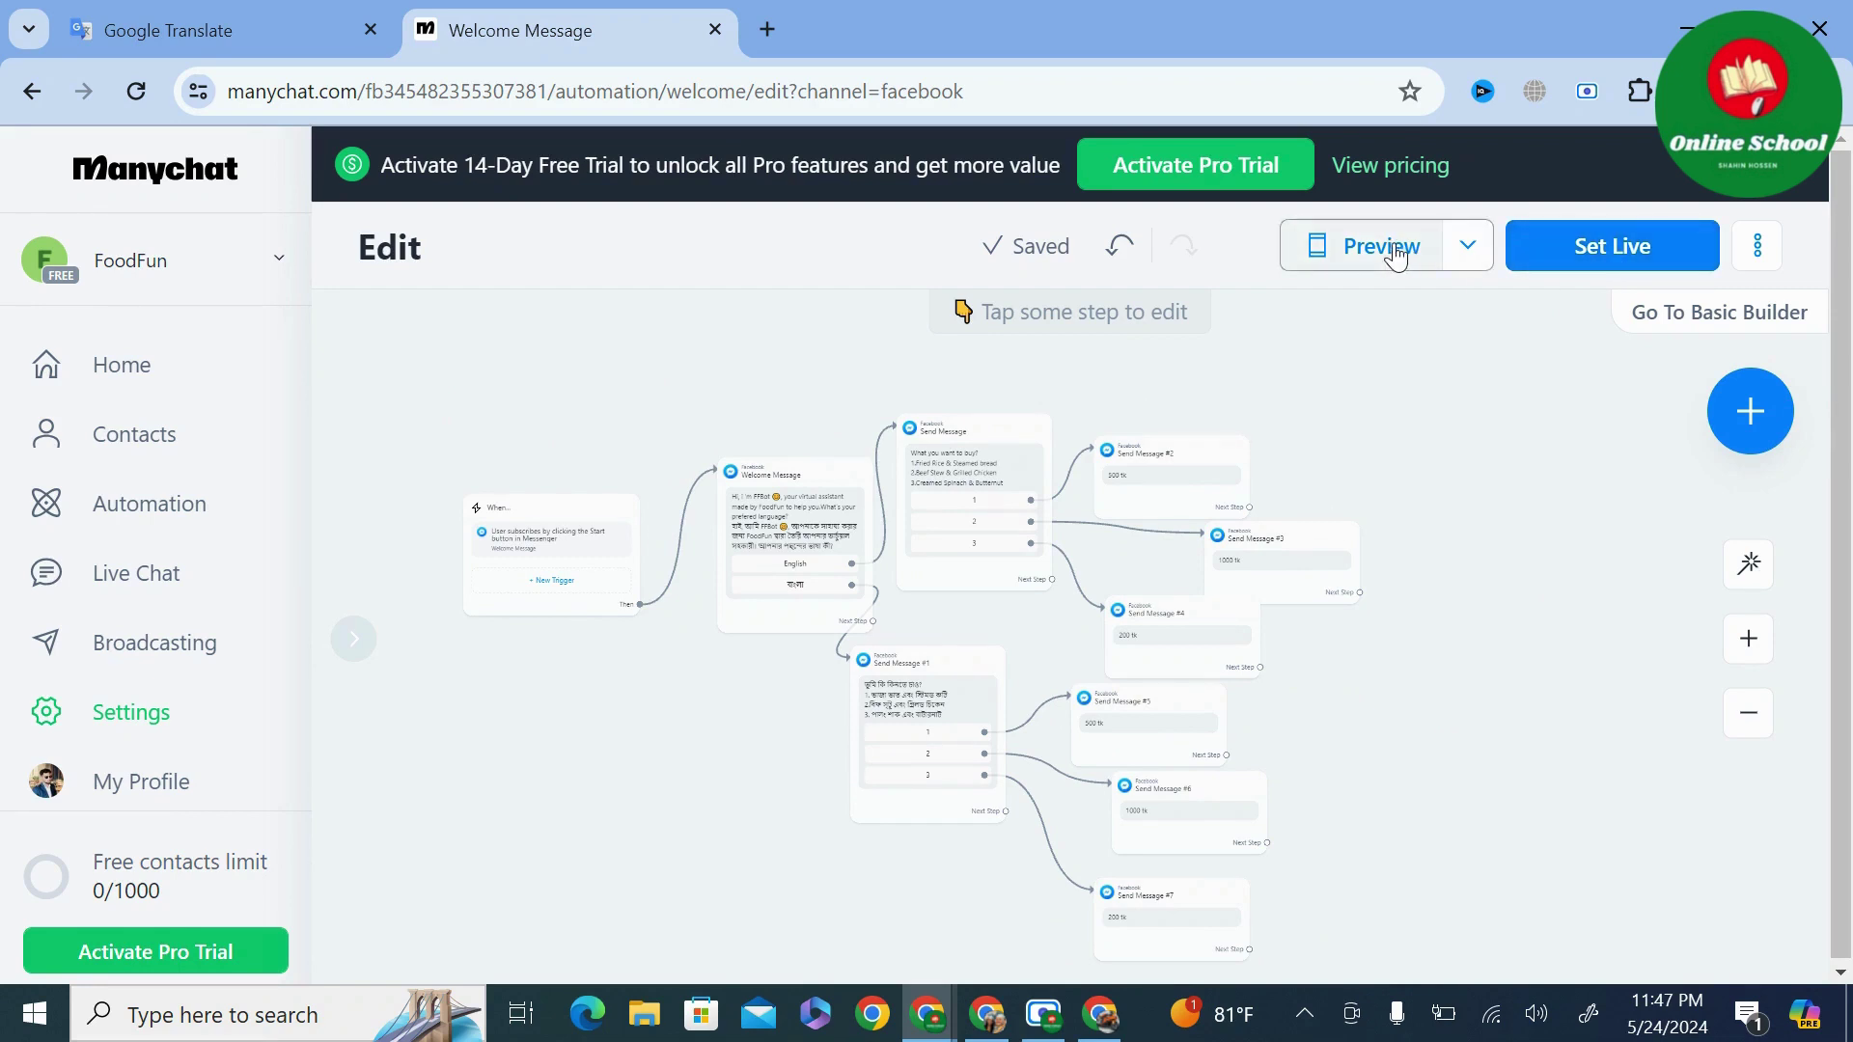
Preview the welcome flow, test it with the বাংলা language choice, and close the preview.
left_click(1395, 255)
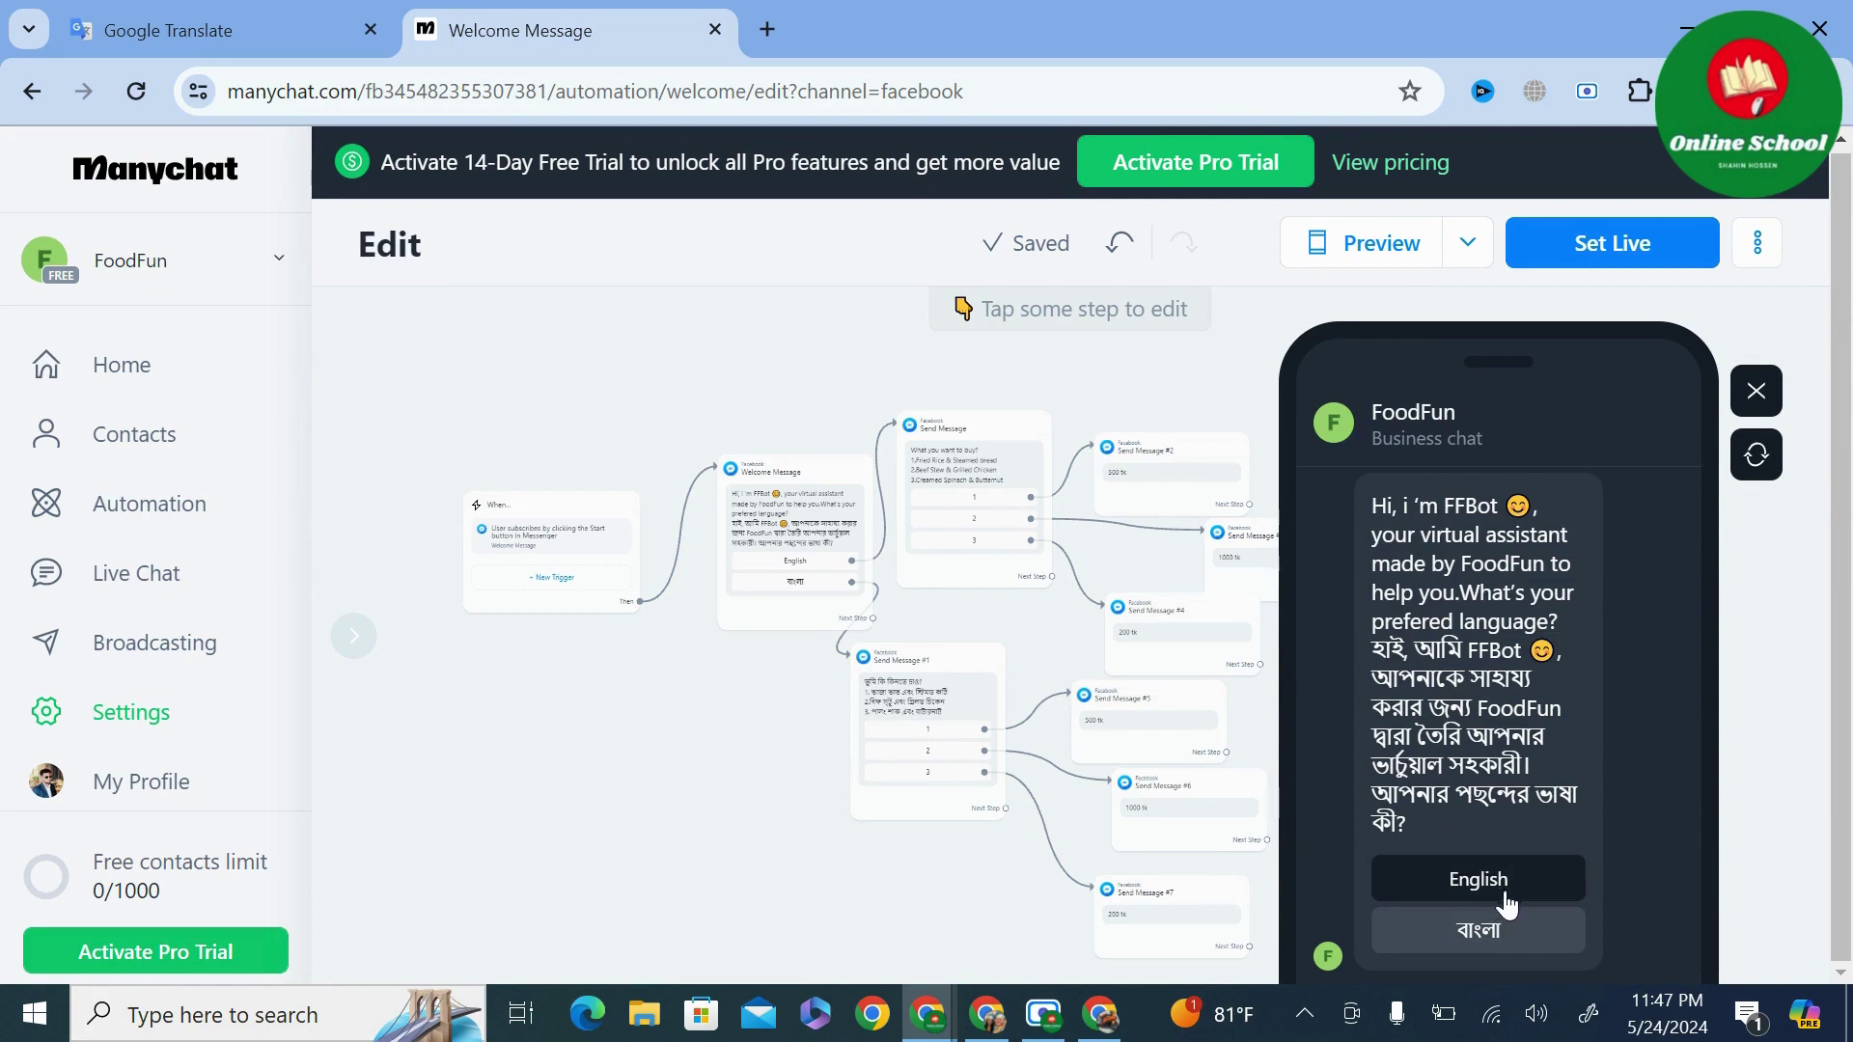
left_click(1508, 936)
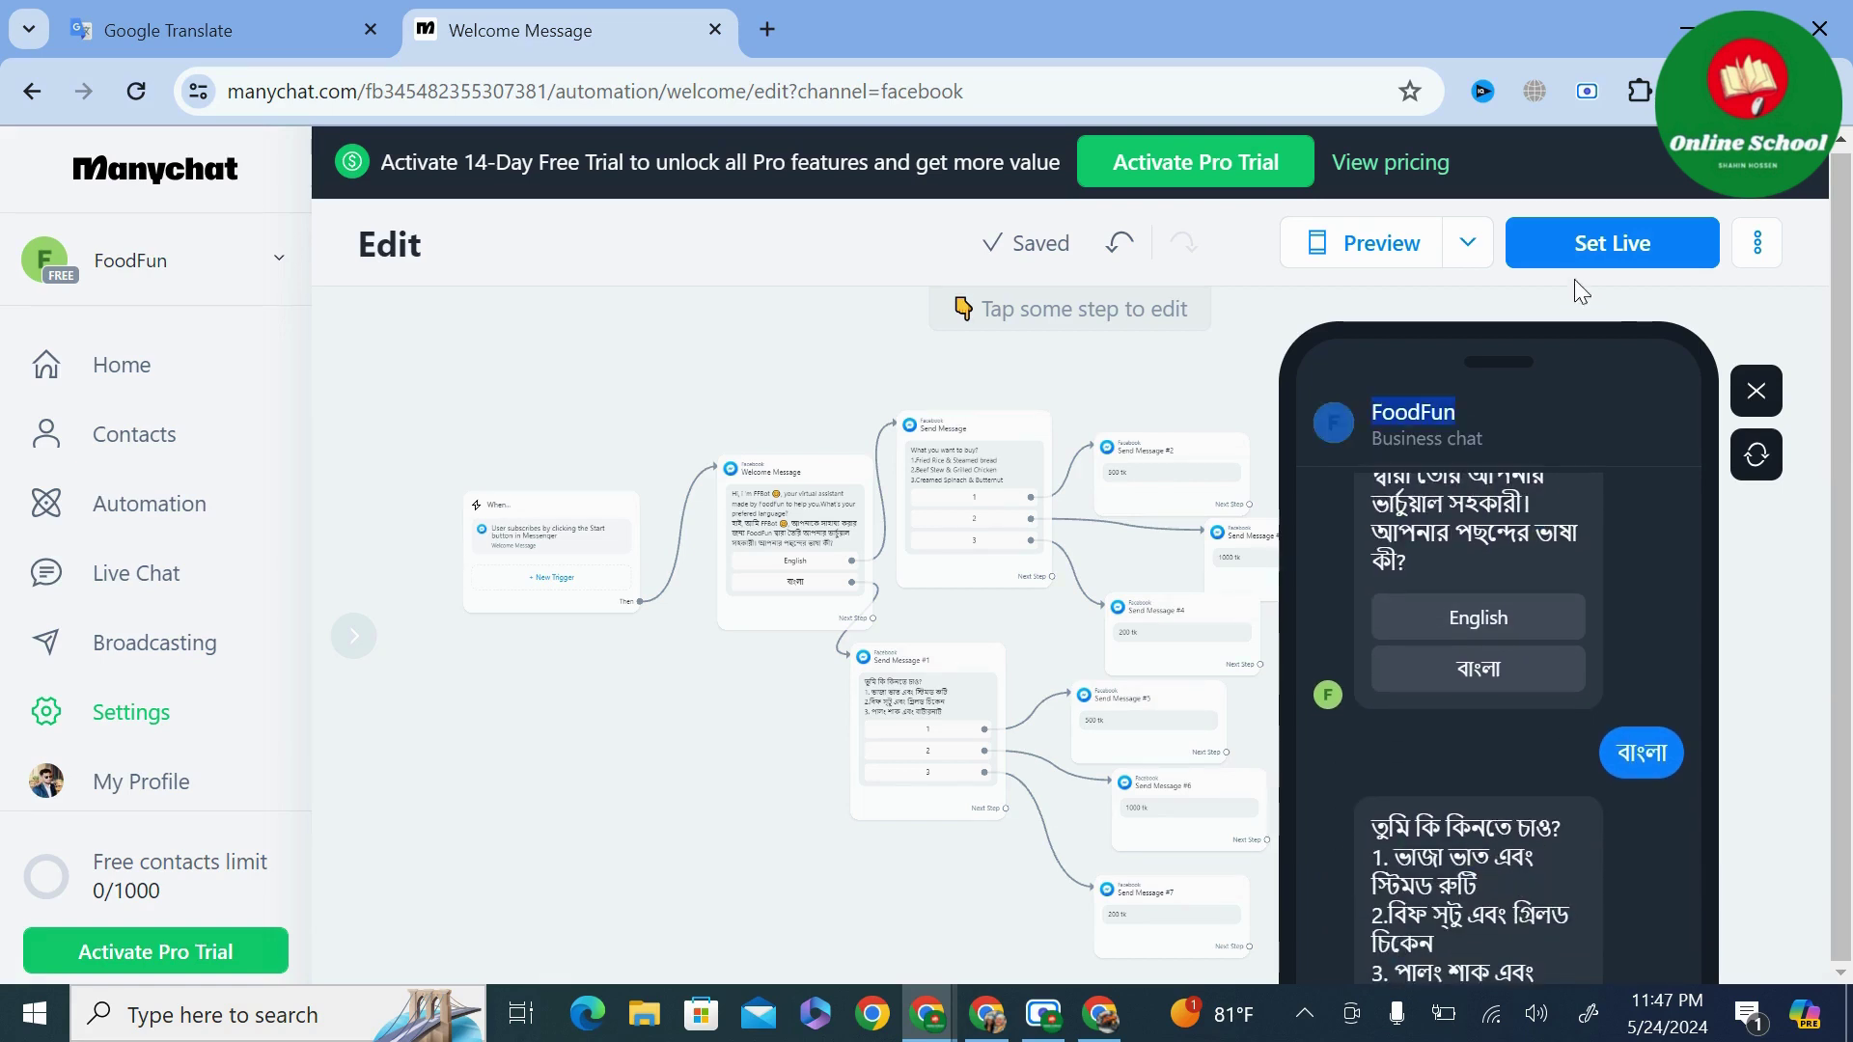
left_click(1755, 391)
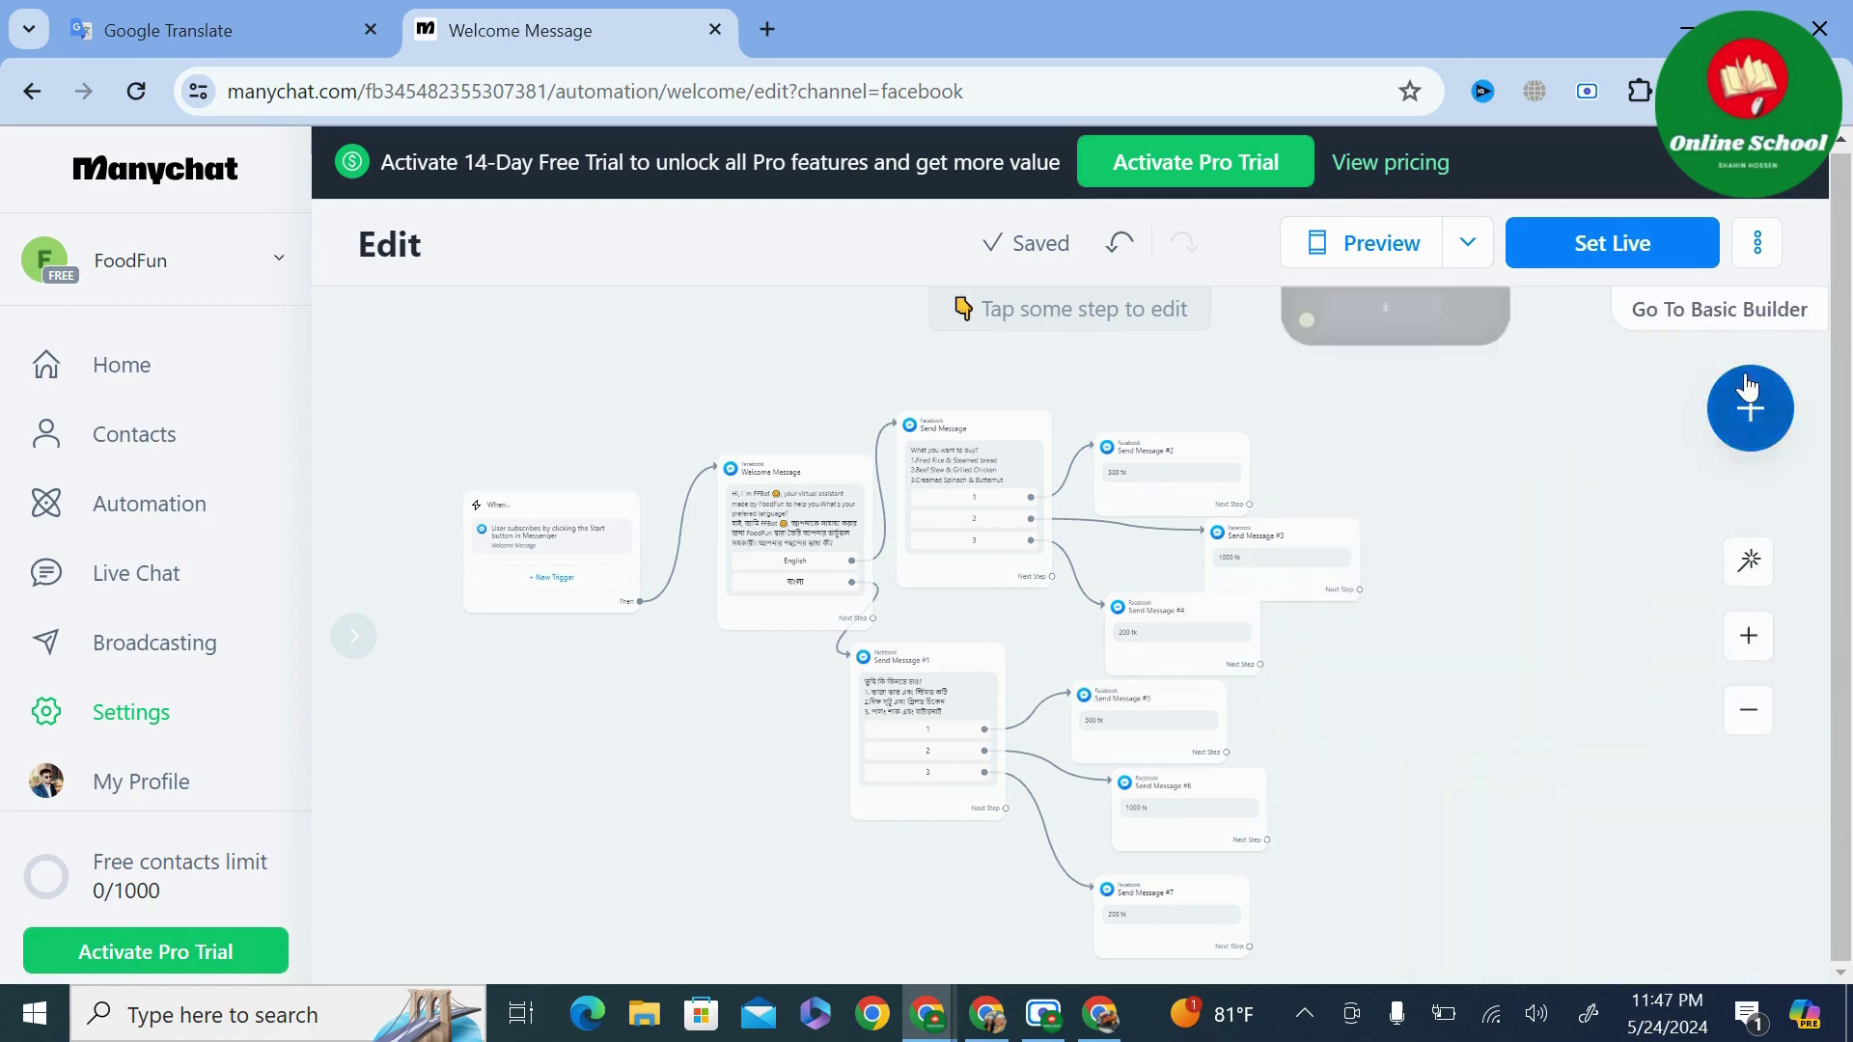
Set the welcome automation live and turn on its Welcome Message trigger.
left_click(1598, 249)
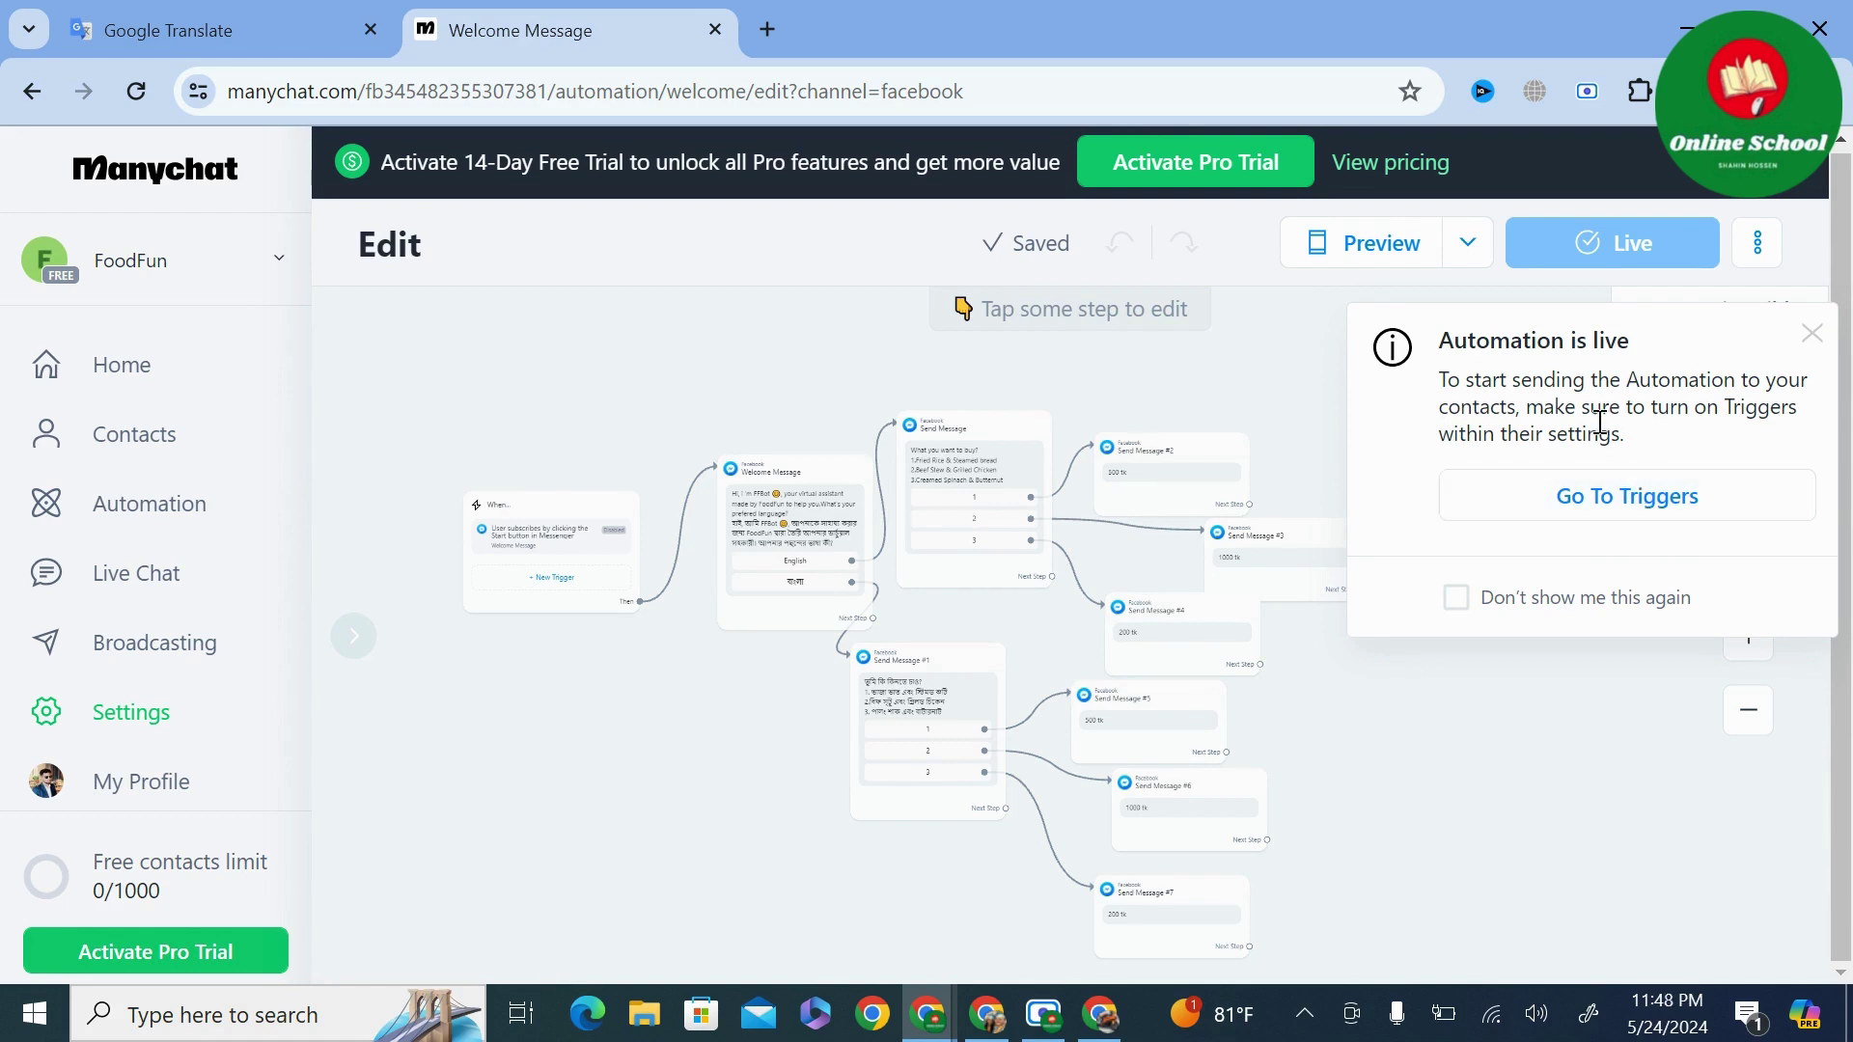
left_click(1604, 501)
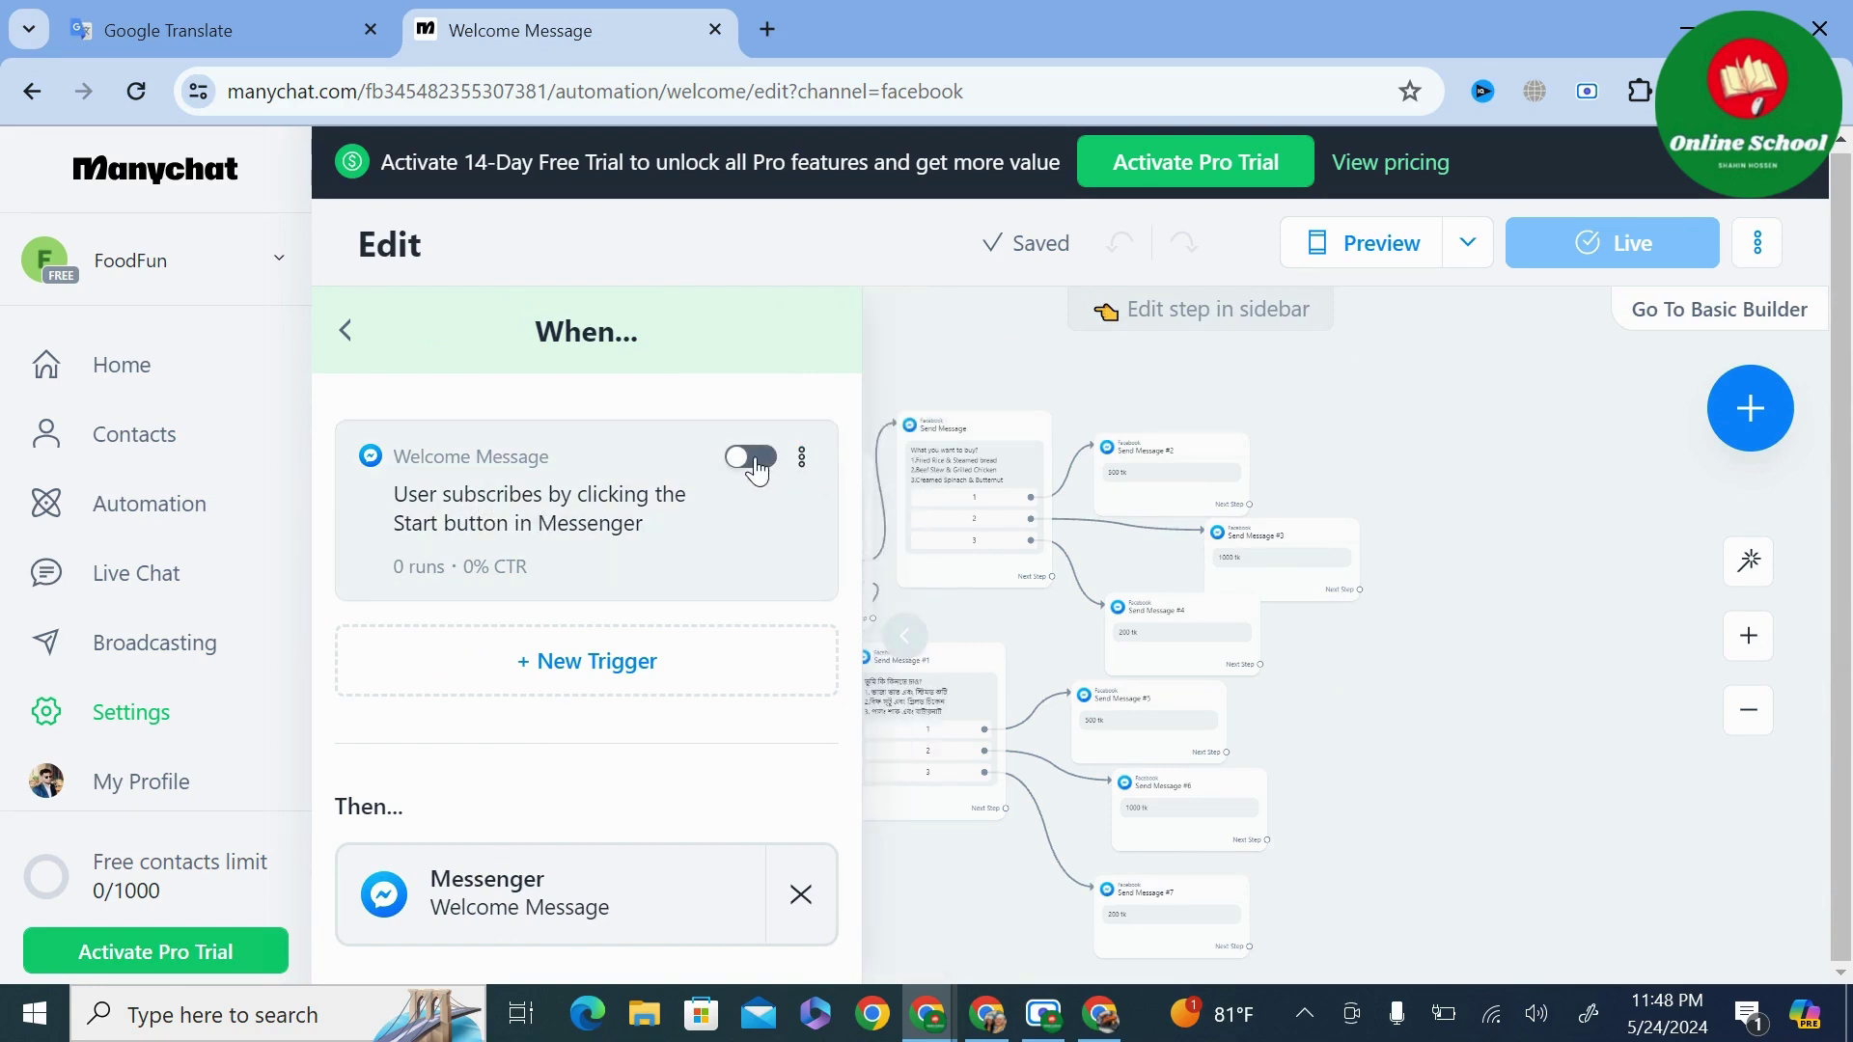
left_click(753, 459)
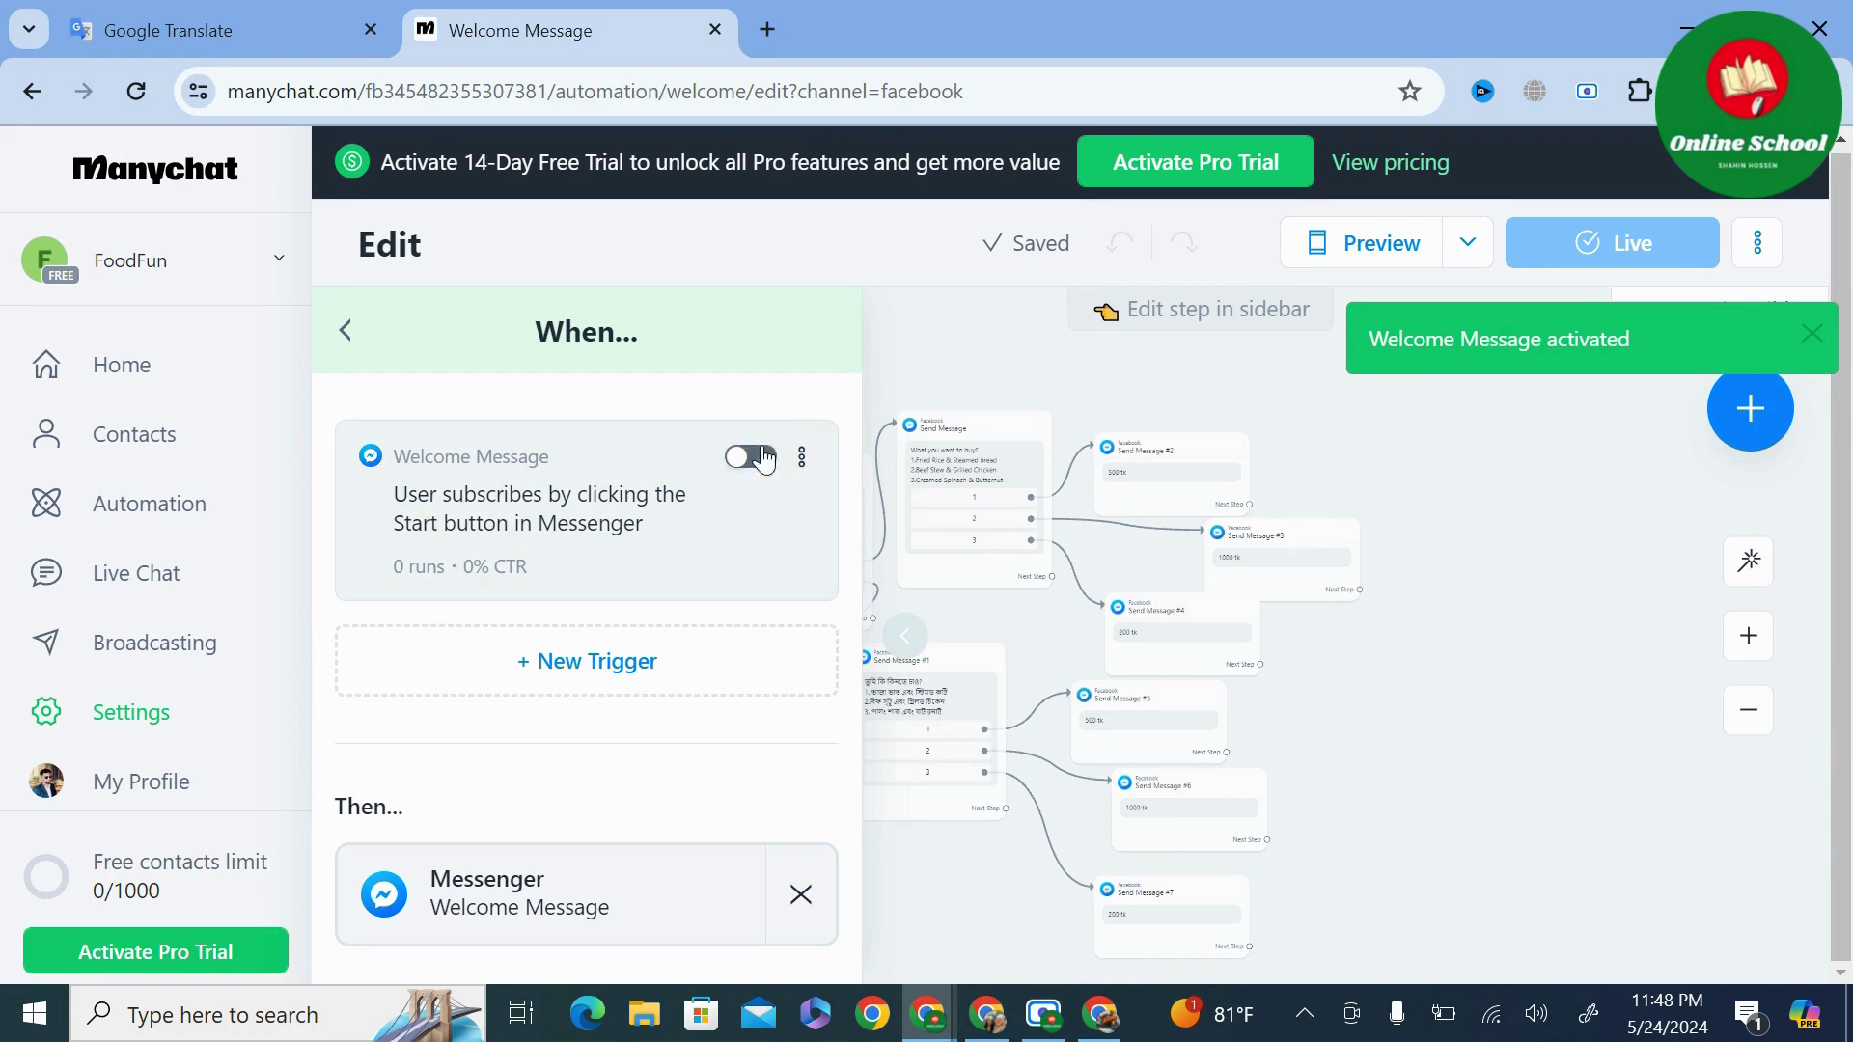
Try to switch on the Welcome Message trigger again, both from the trigger list and from the trigger's own settings.
left_click(760, 465)
left_click(758, 463)
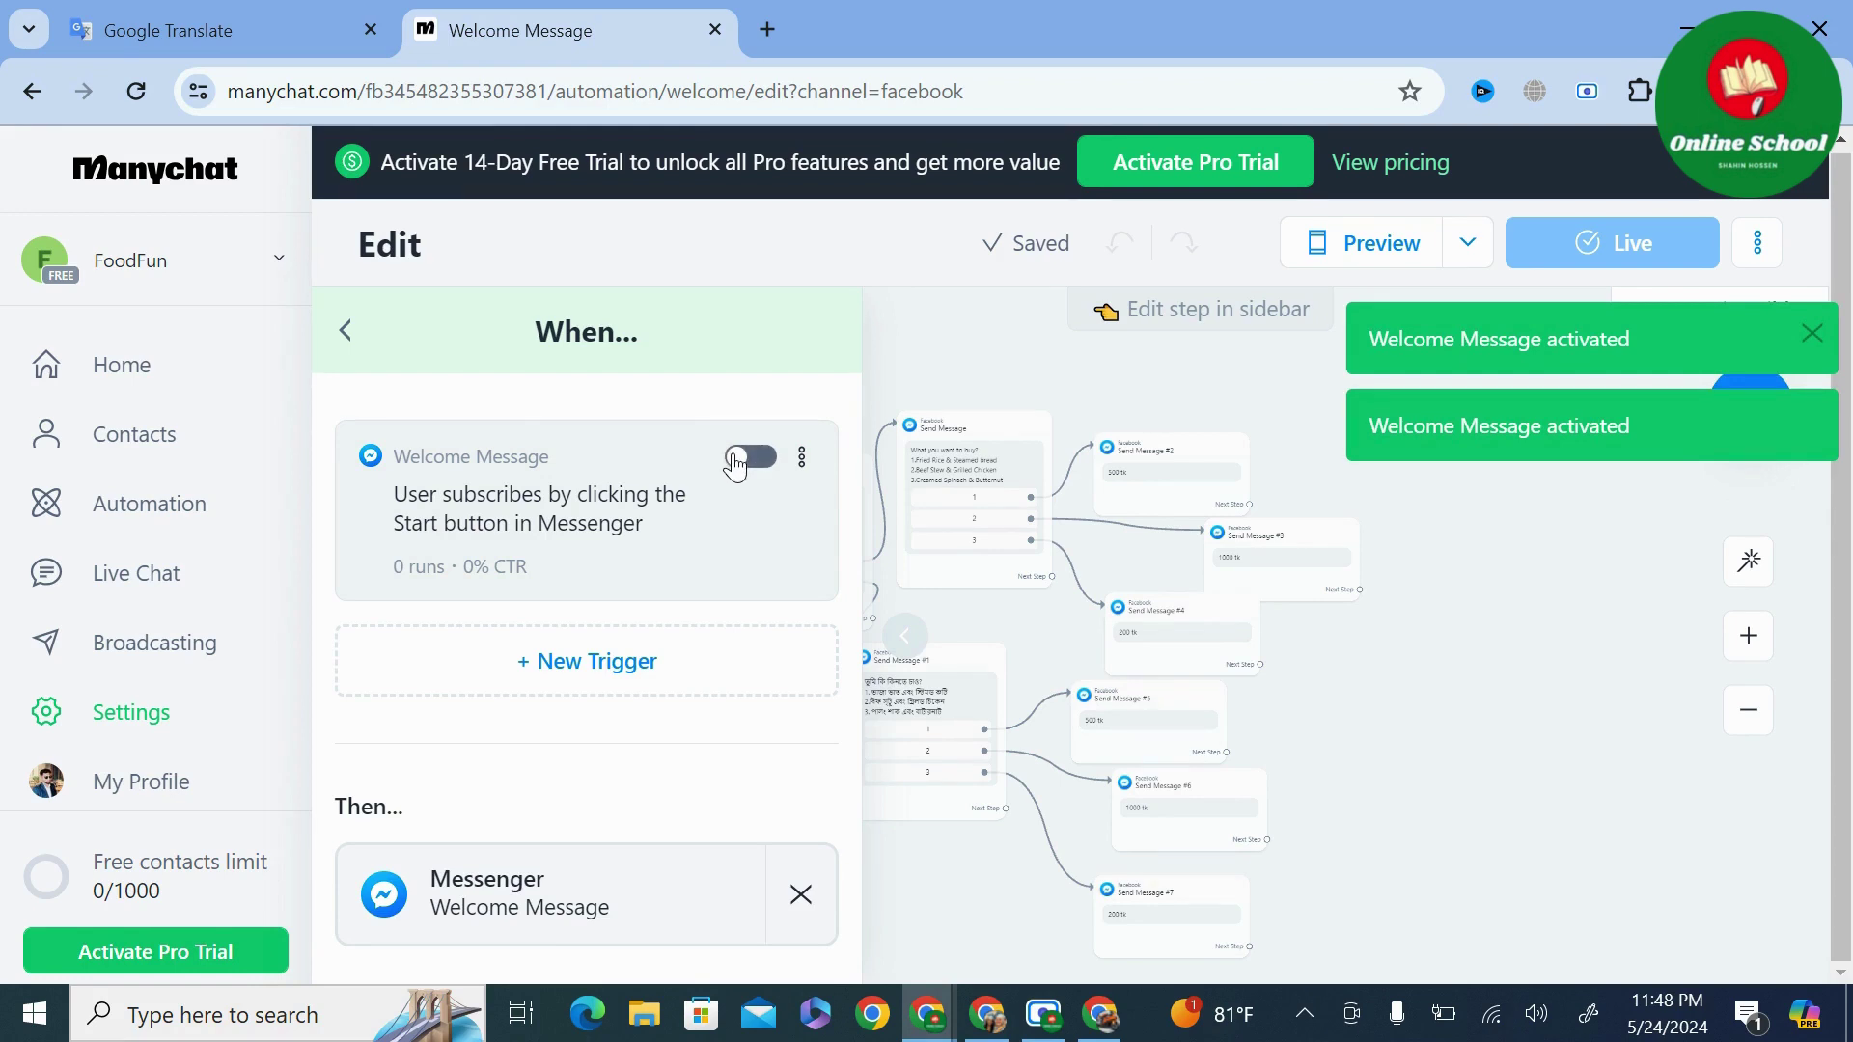
left_click(744, 456)
left_click(786, 456)
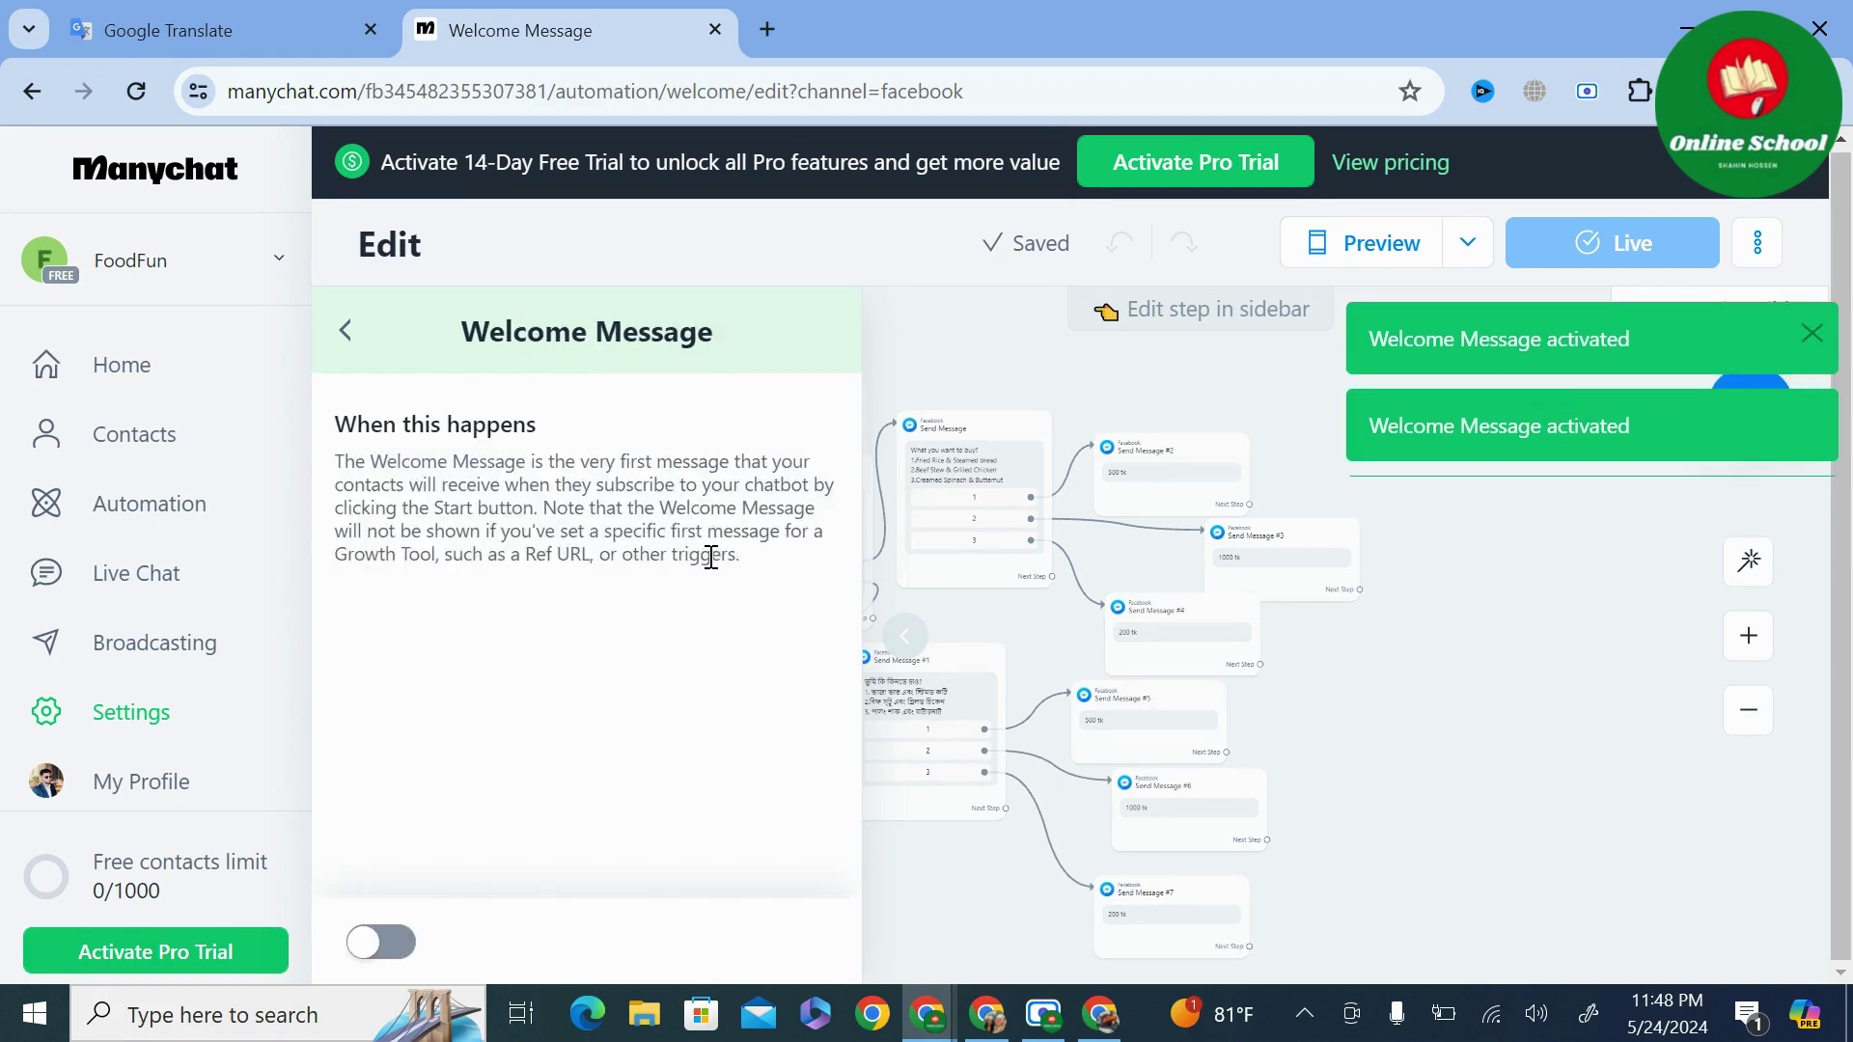
left_click(384, 941)
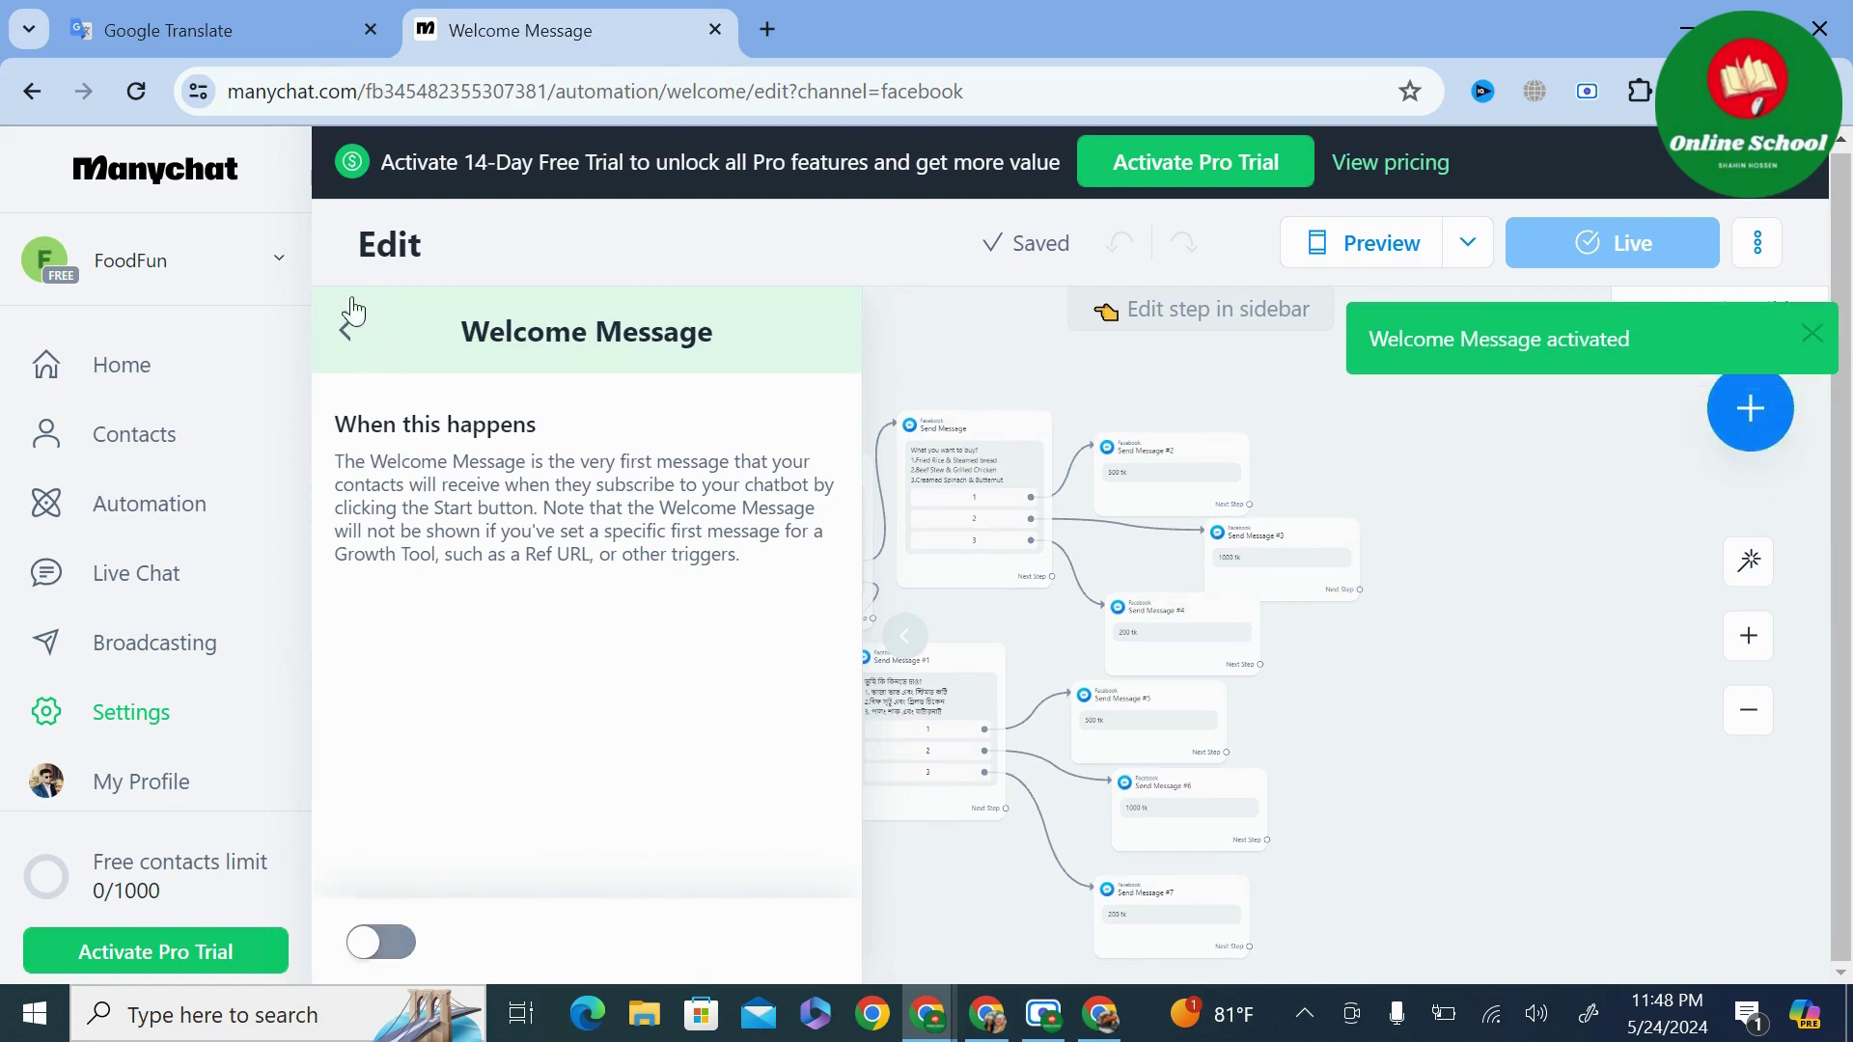
left_click(345, 330)
left_click(753, 457)
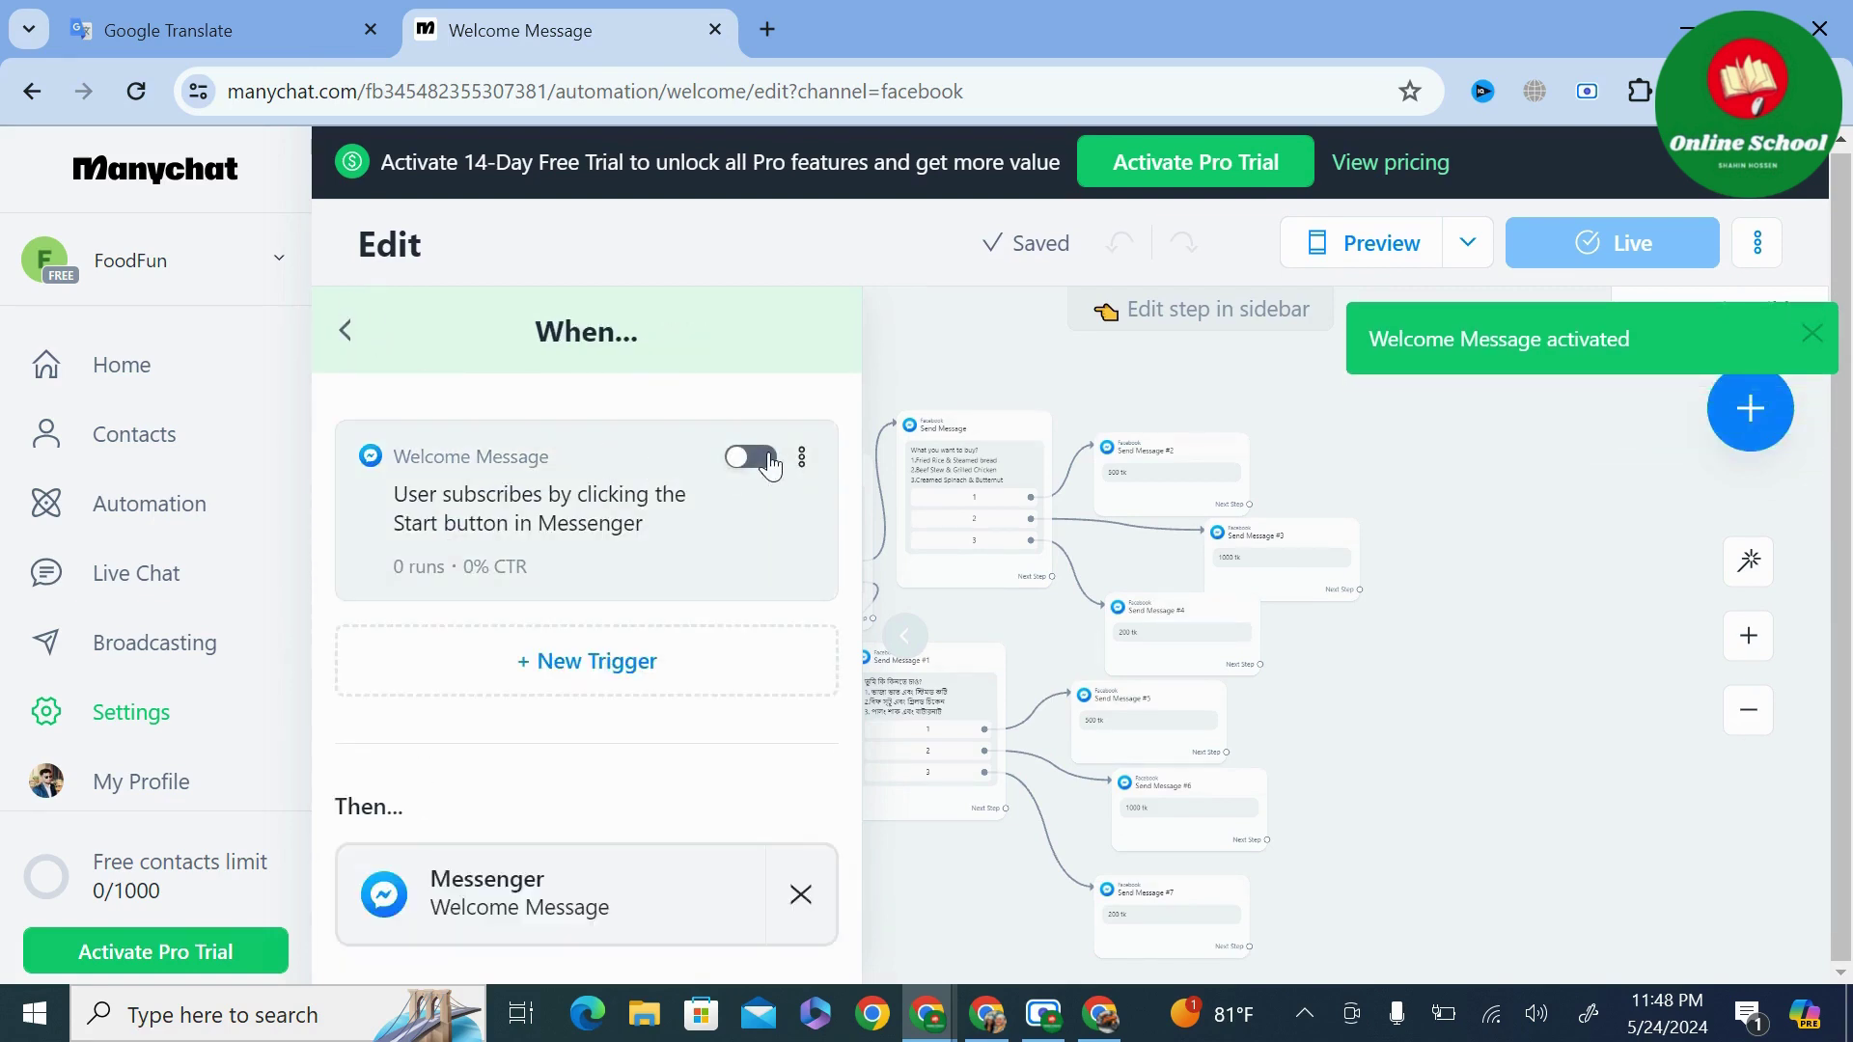
left_click(799, 459)
left_click(729, 455)
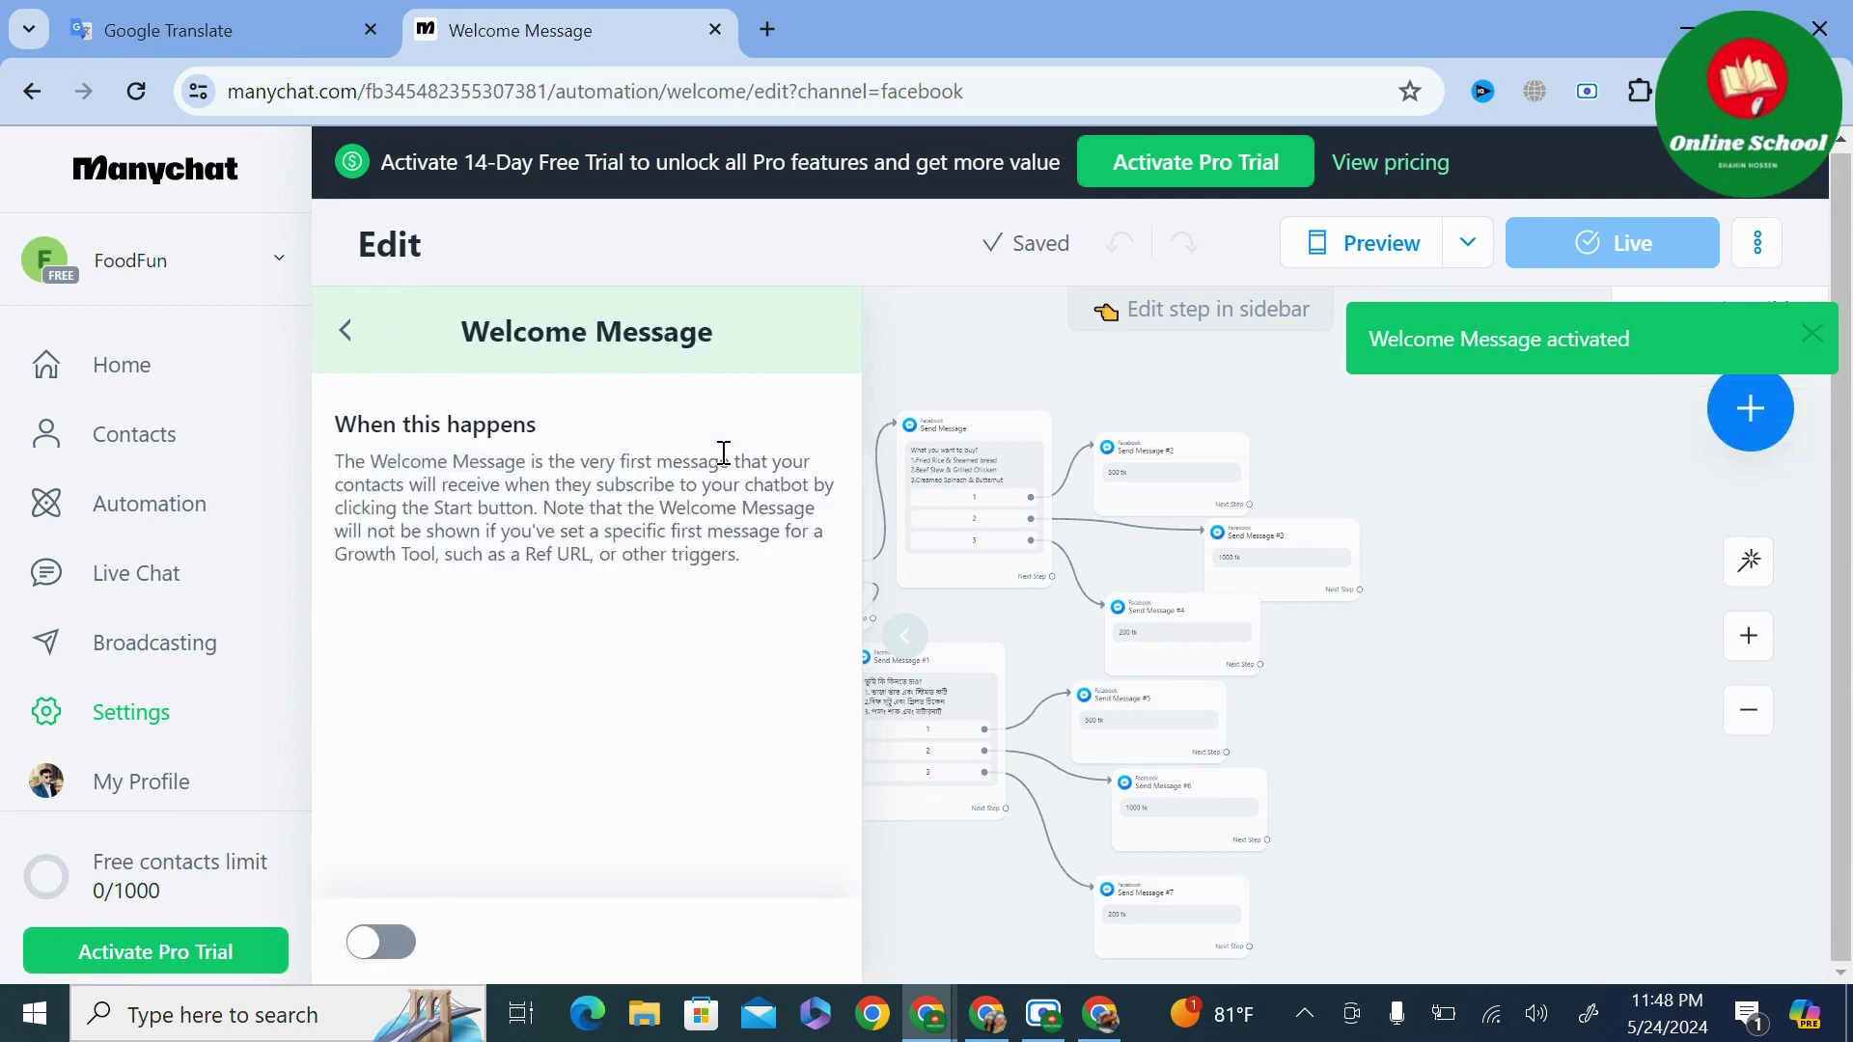
left_click(1522, 560)
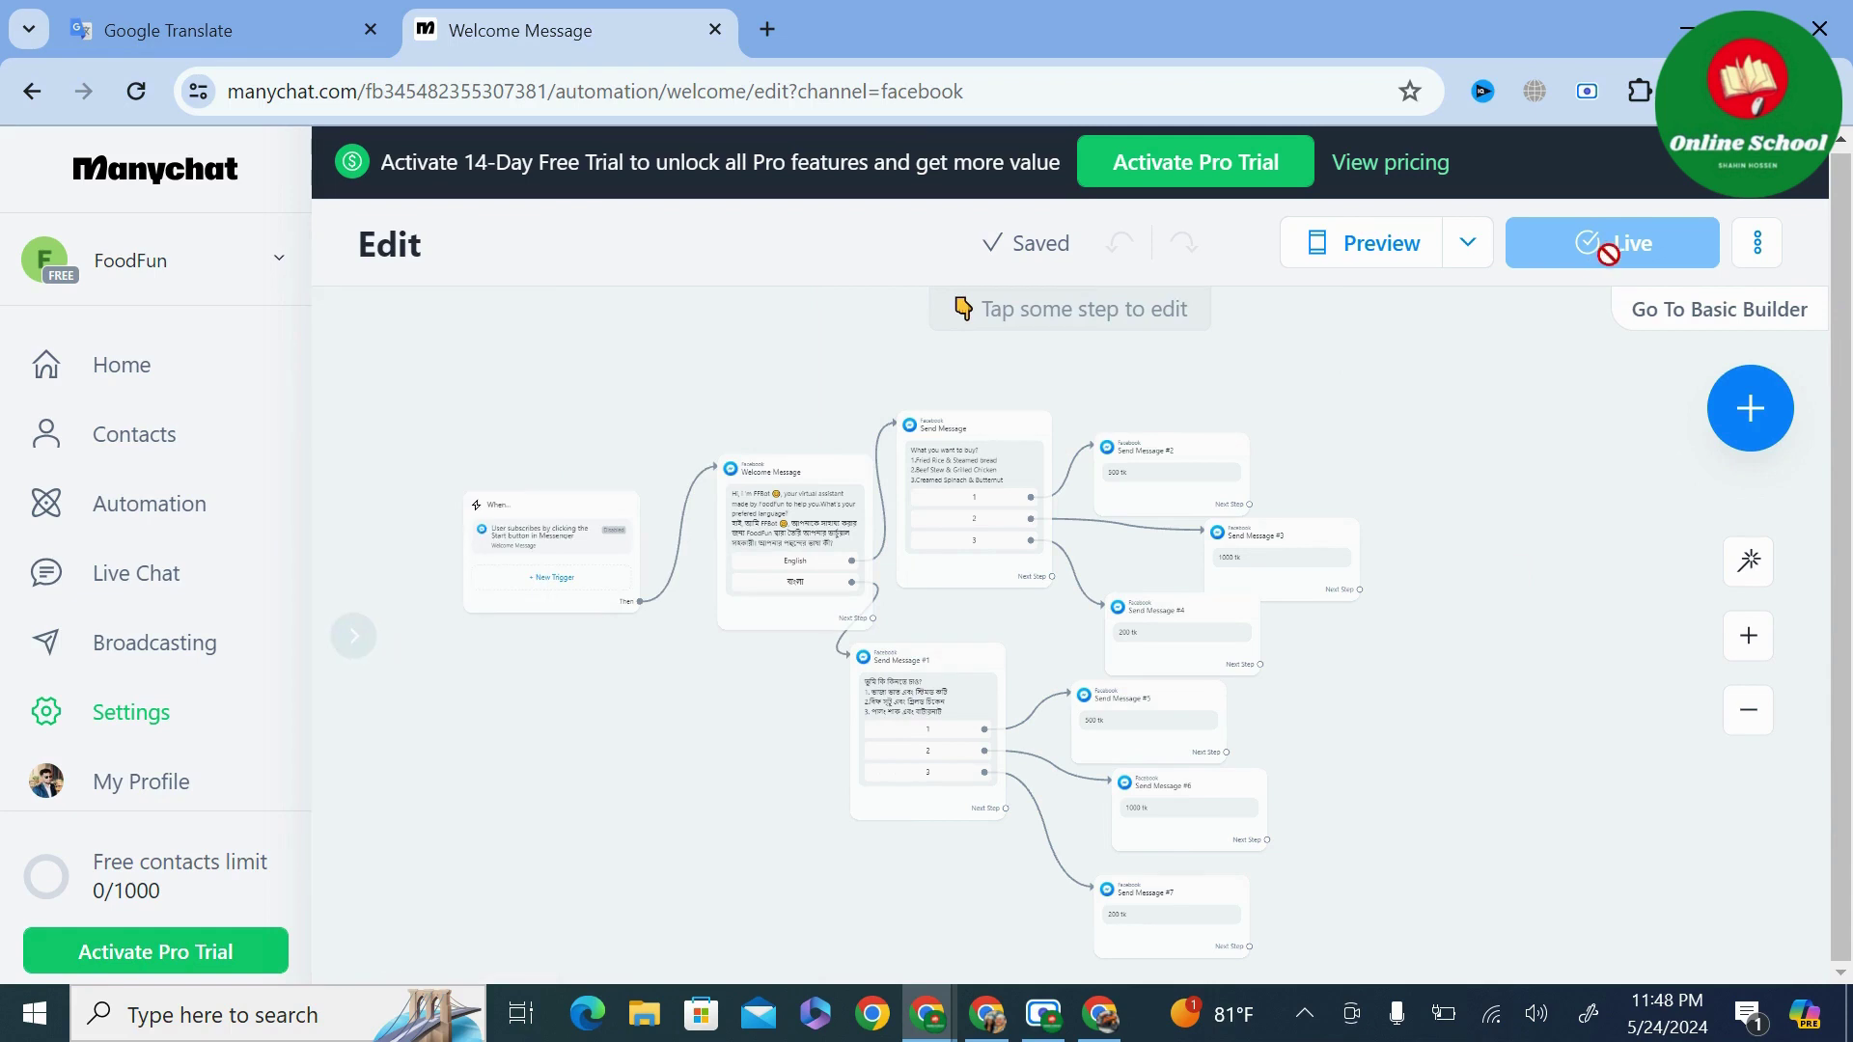
Retype the end of Send Message #3's text so it reads "1000 tk" and publish the update to the live automation.
left_click(1294, 565)
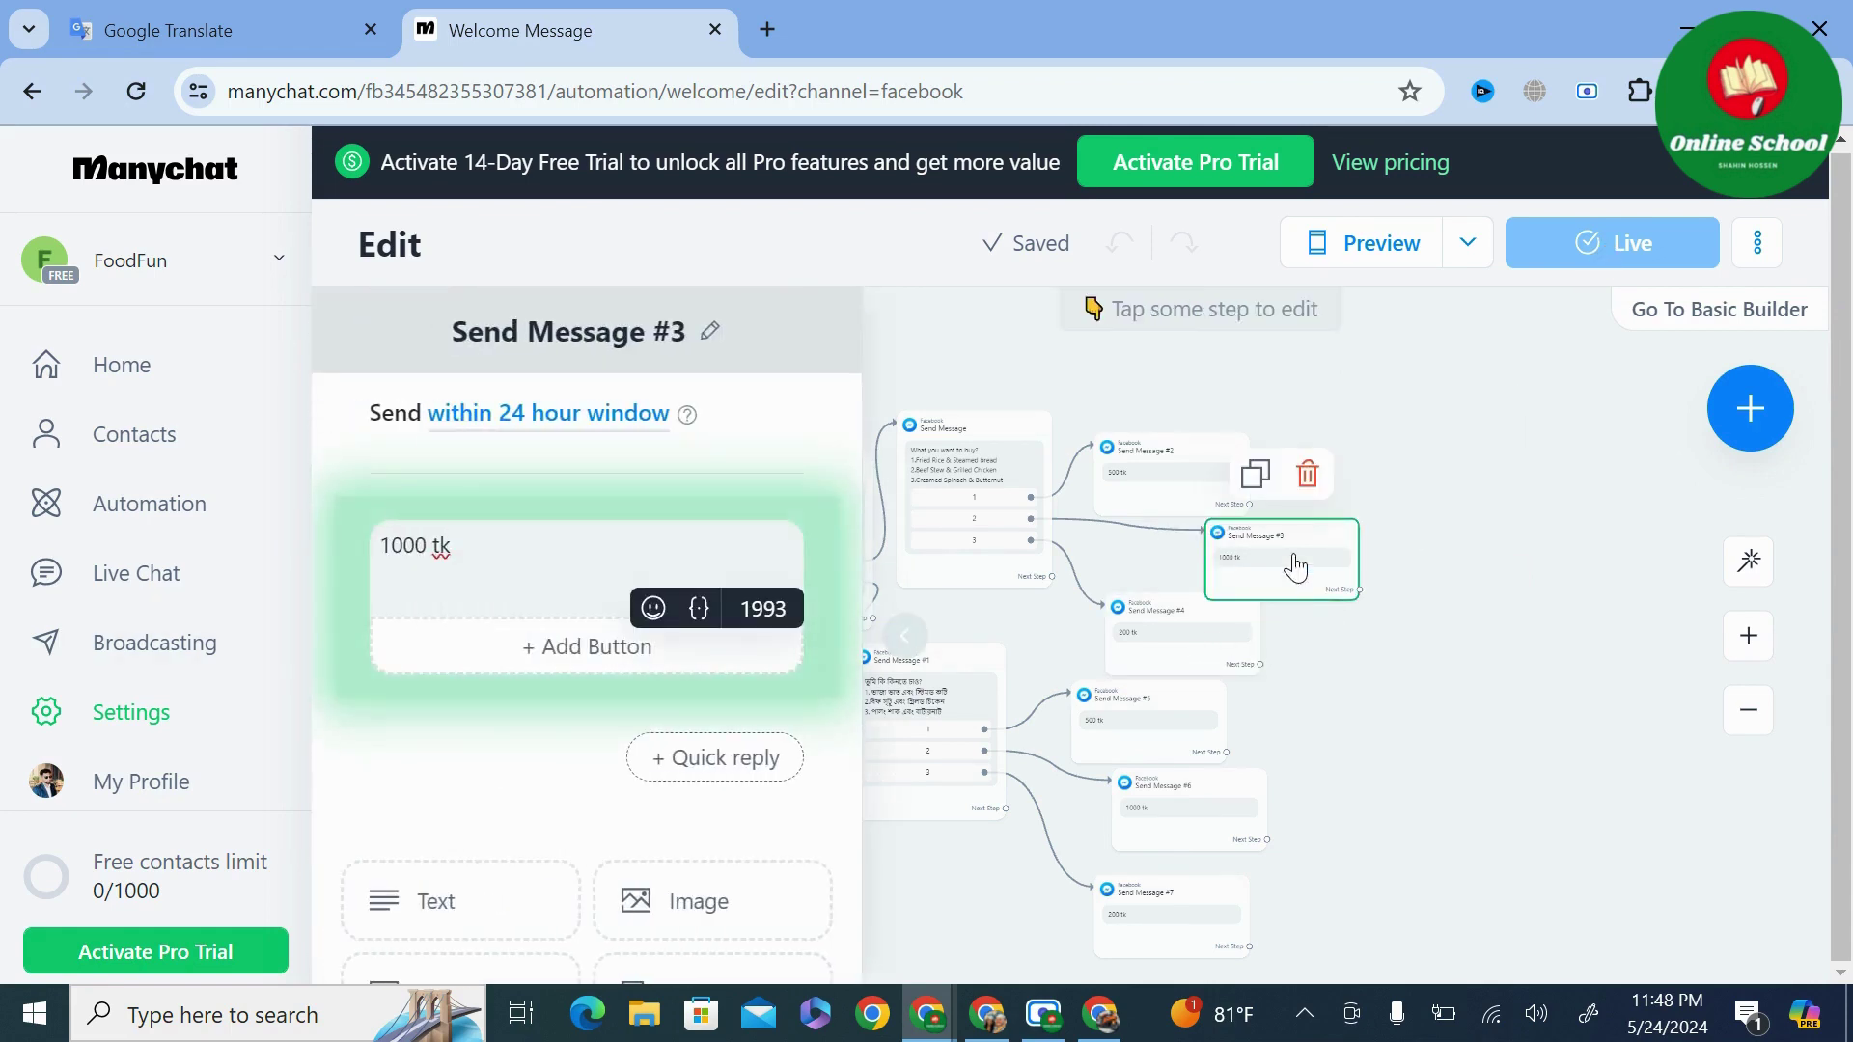
left_click(683, 566)
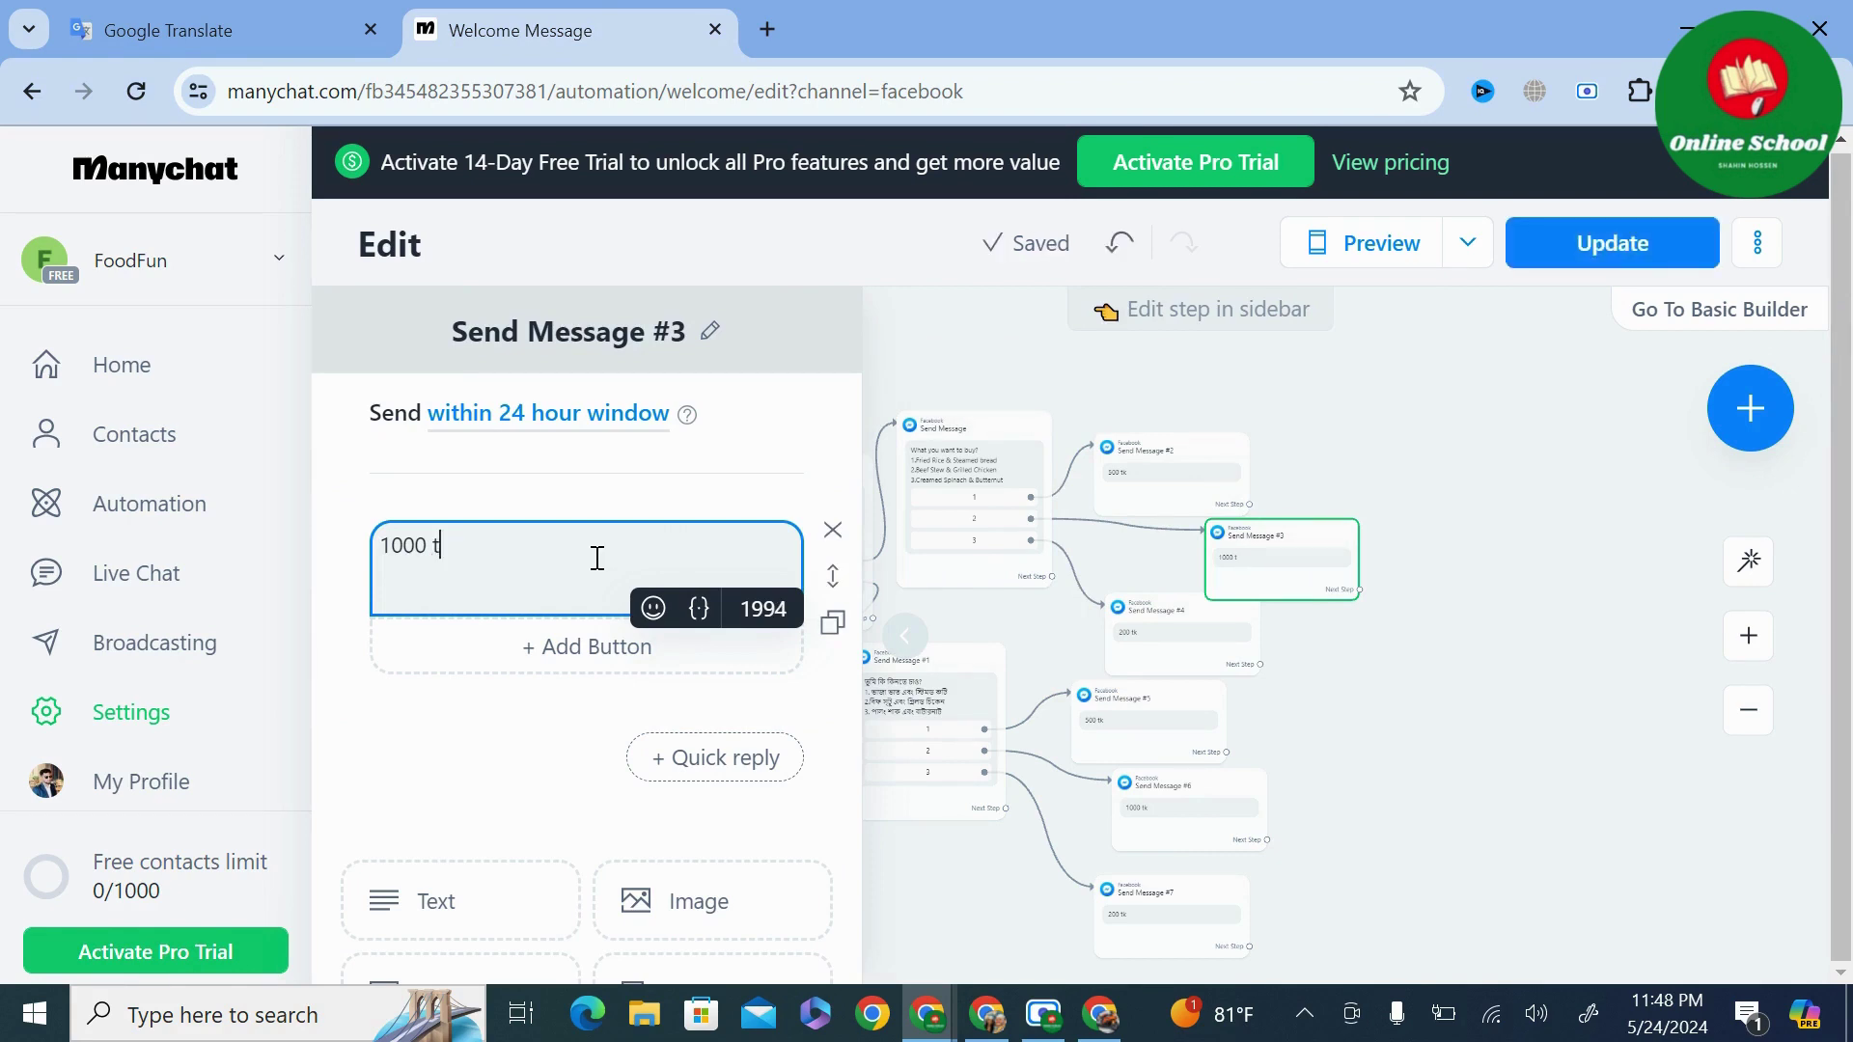
type("k")
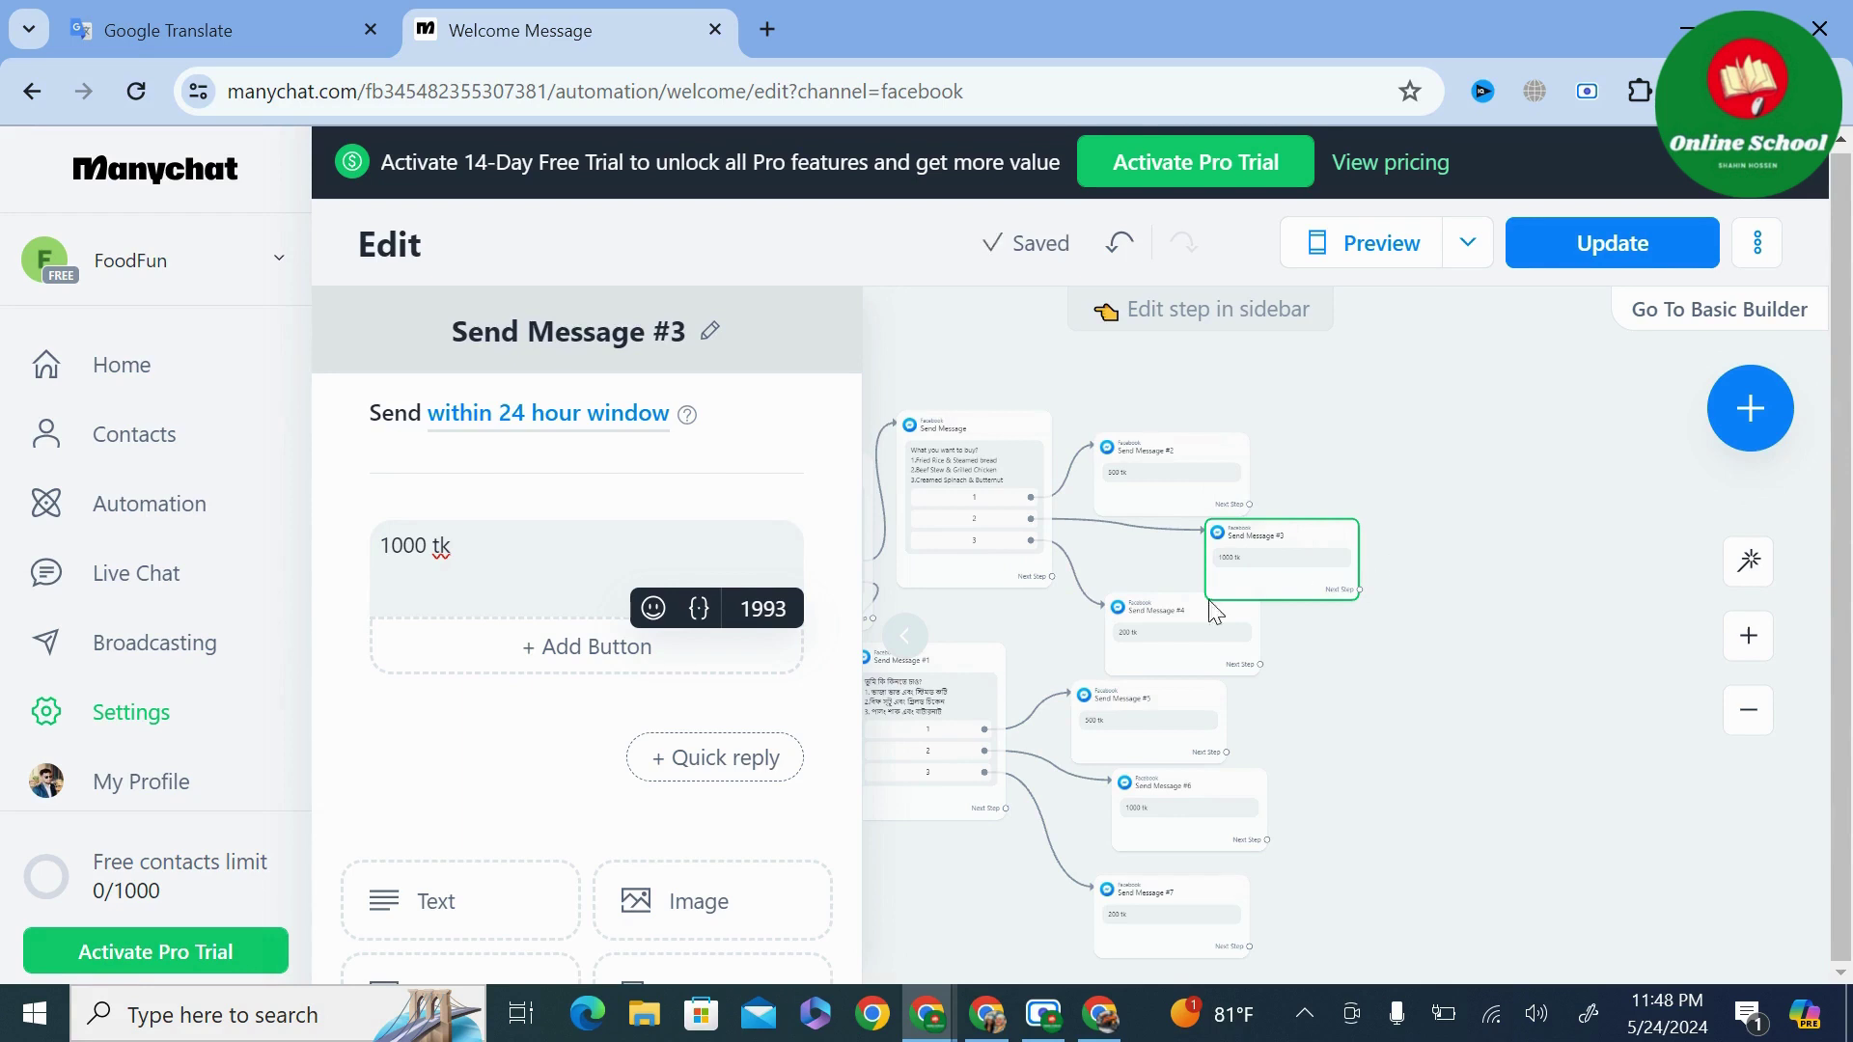
left_click(1417, 532)
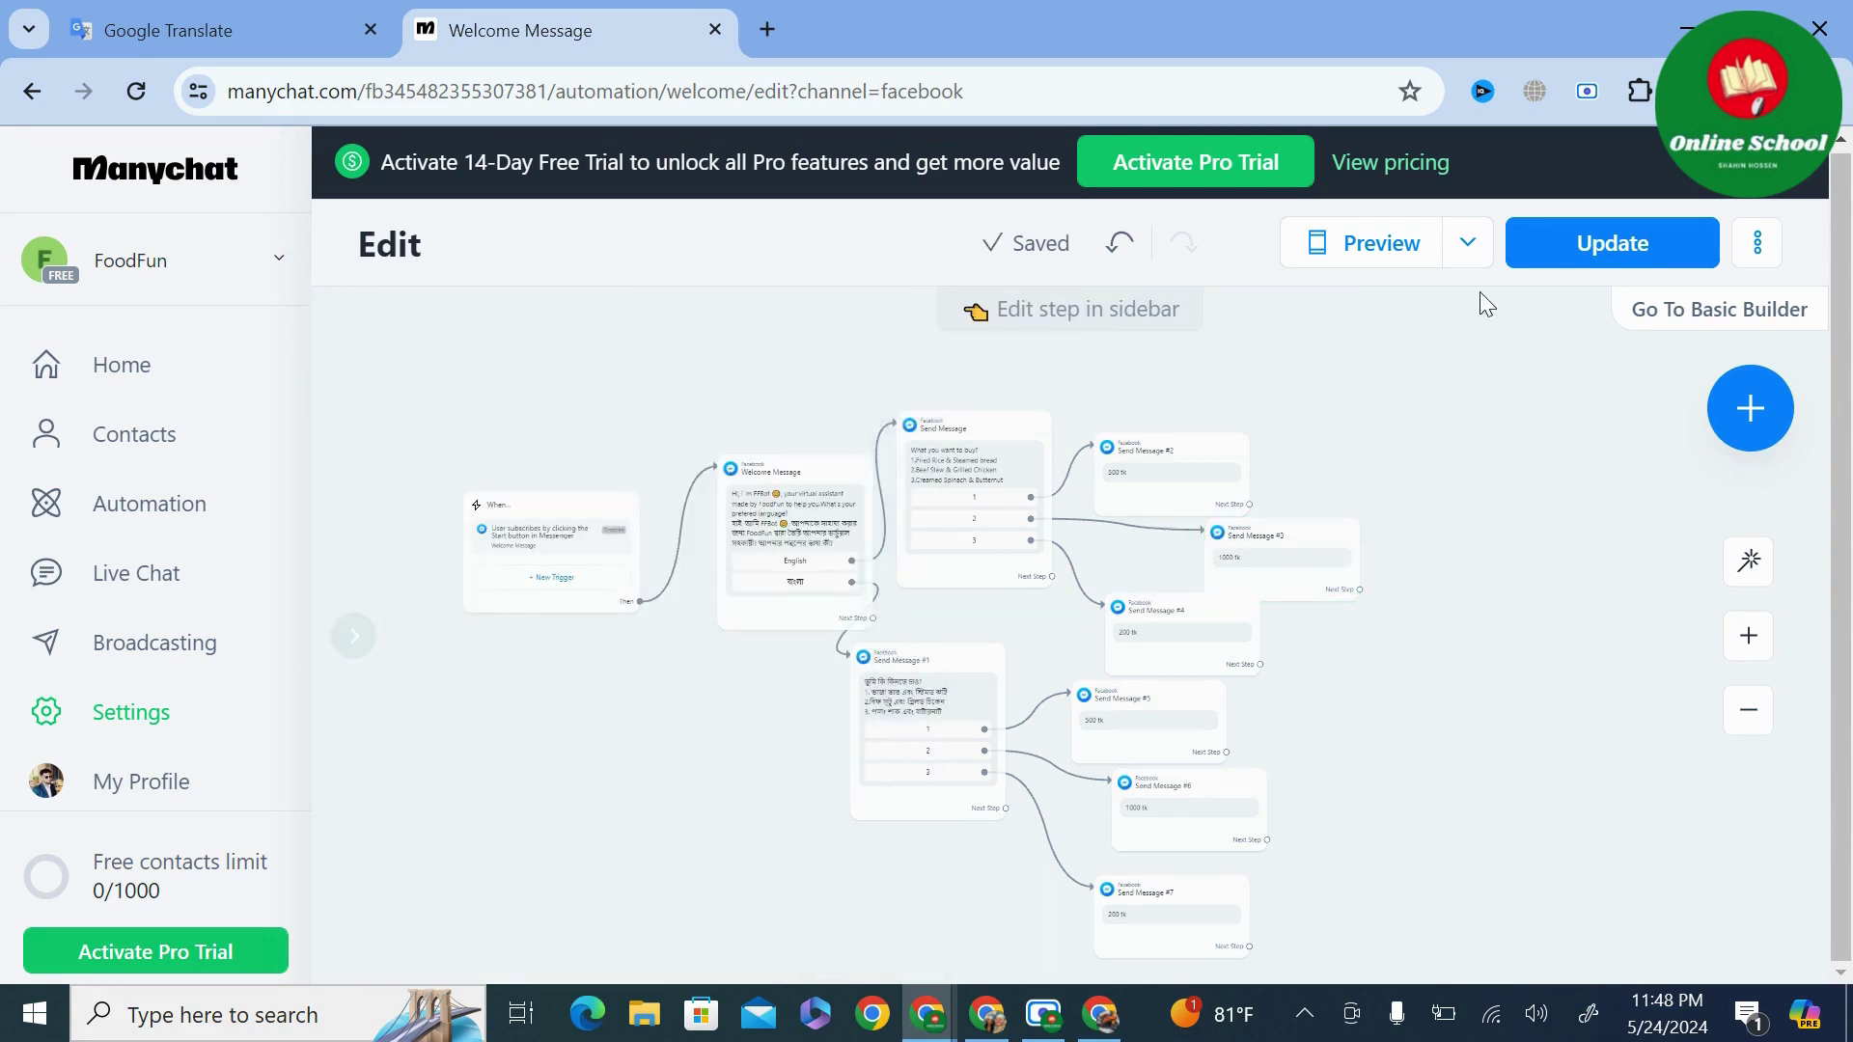
left_click(1604, 246)
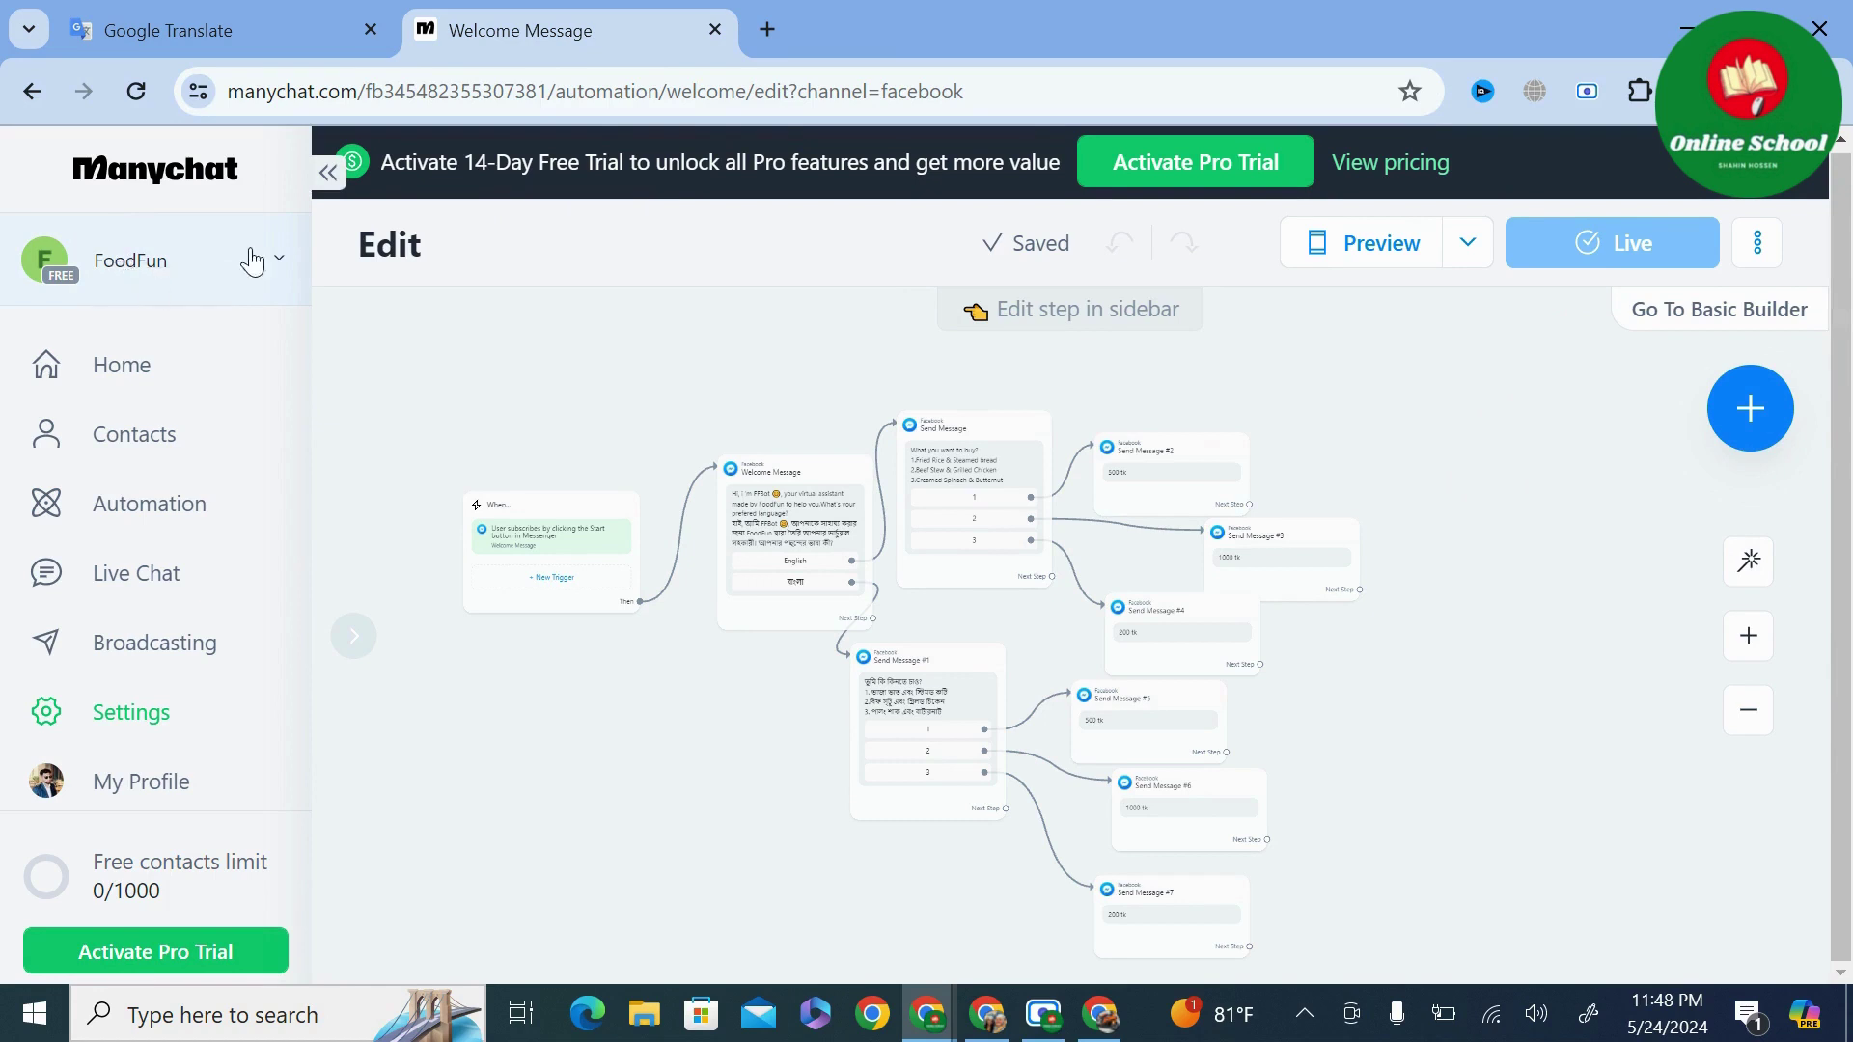
Open Facebook in a new browser tab and go to the FoodFun page through the home feed's shortcuts.
left_click(765, 31)
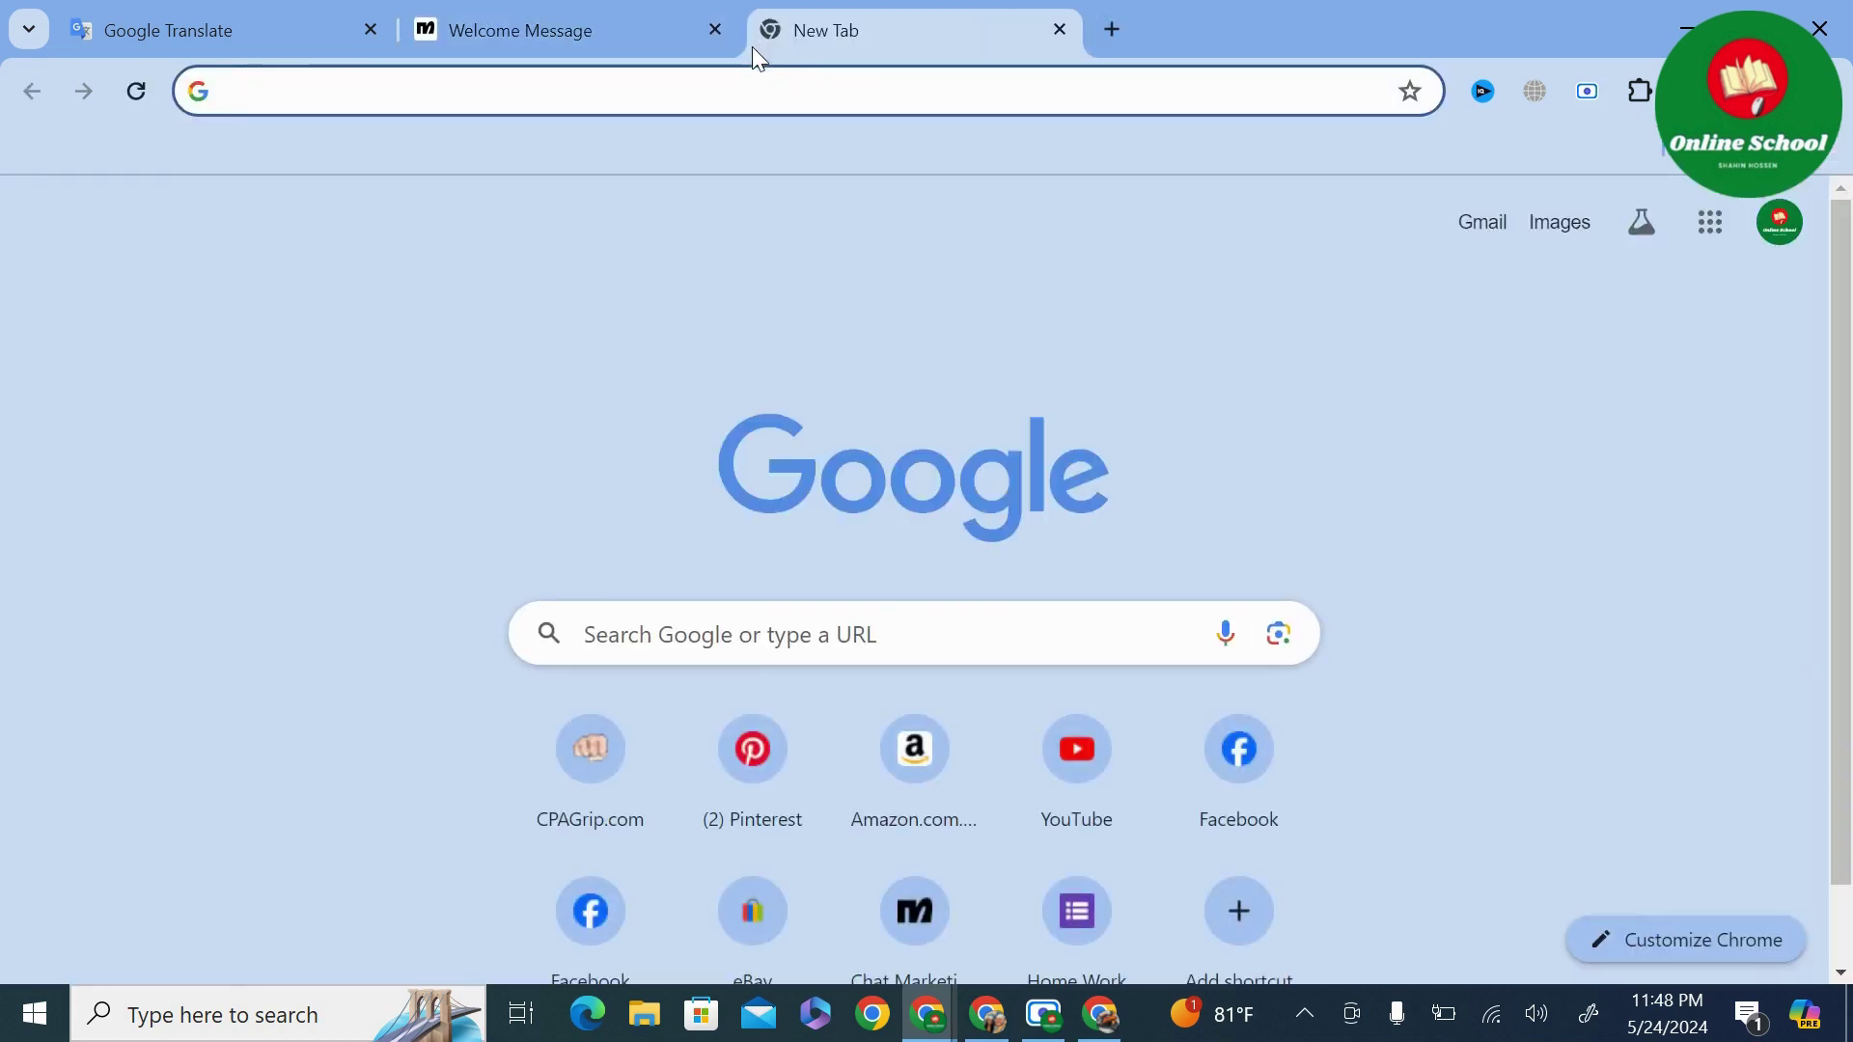
left_click(594, 907)
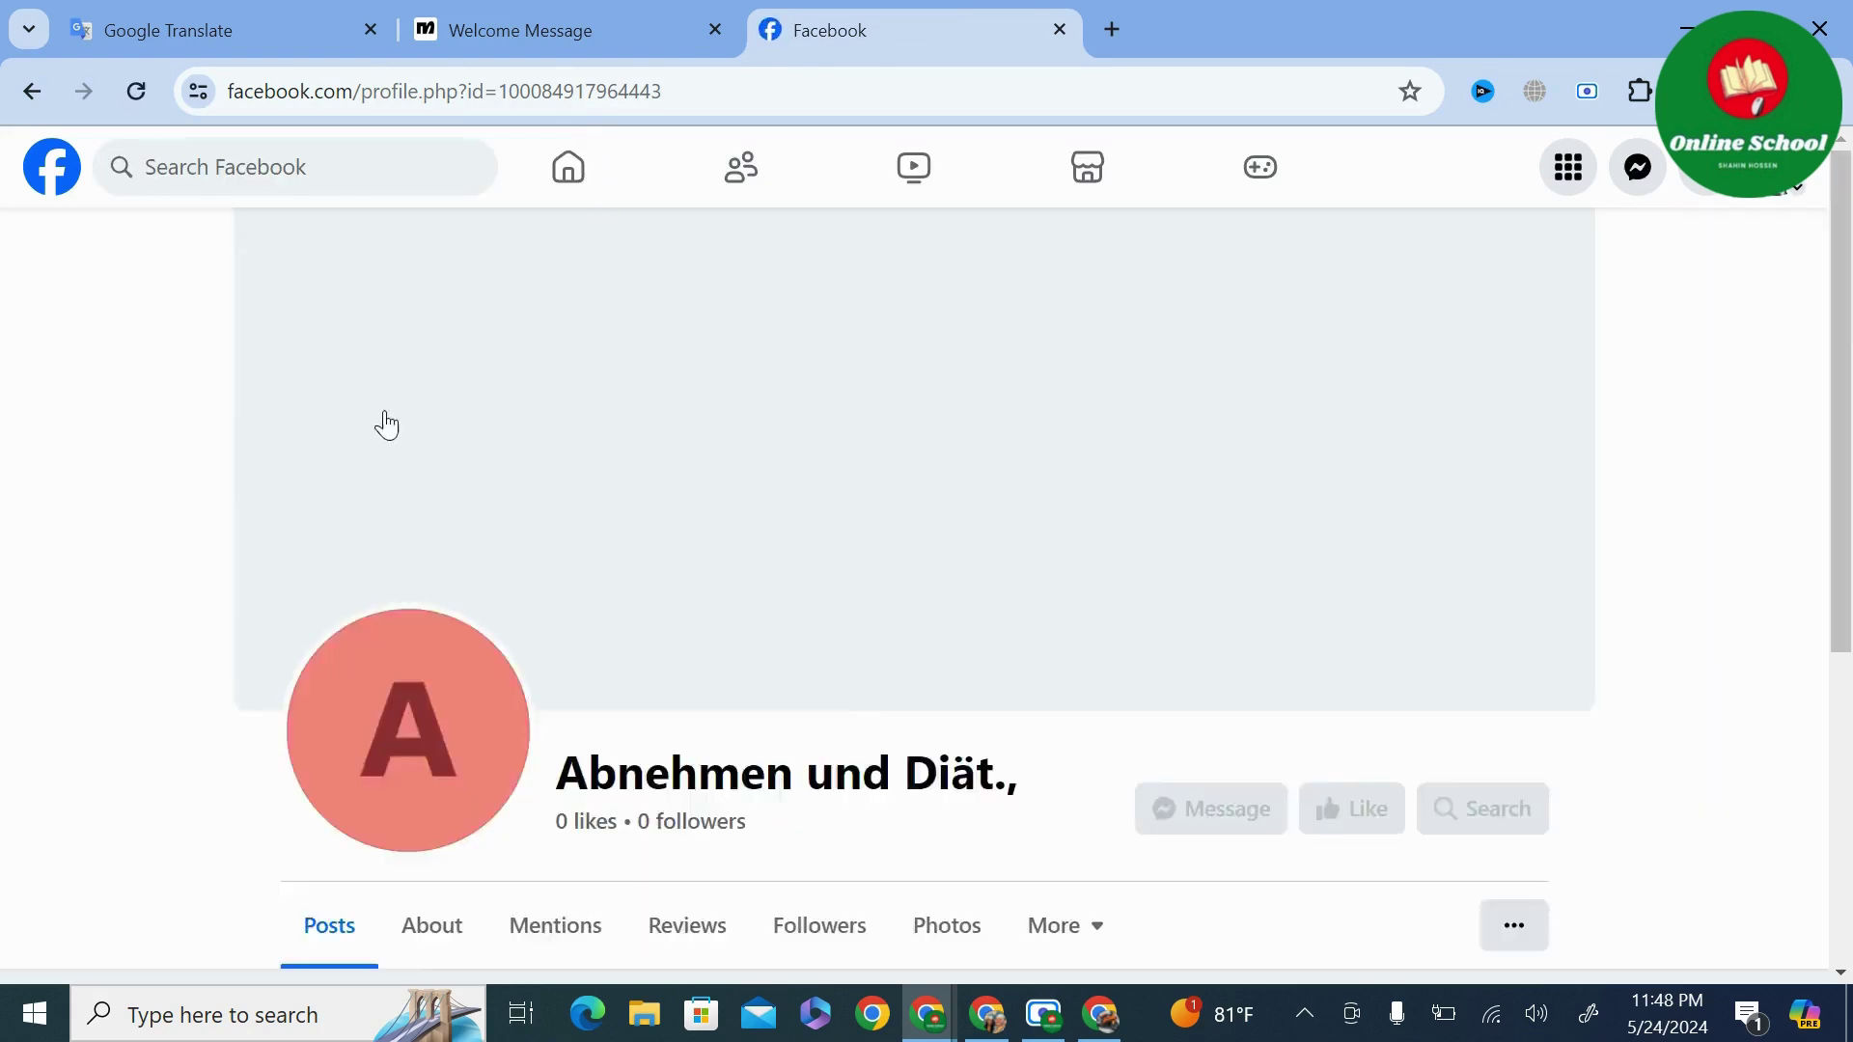
scroll(384, 422, "down", 3)
scroll(566, 483, "down", 2)
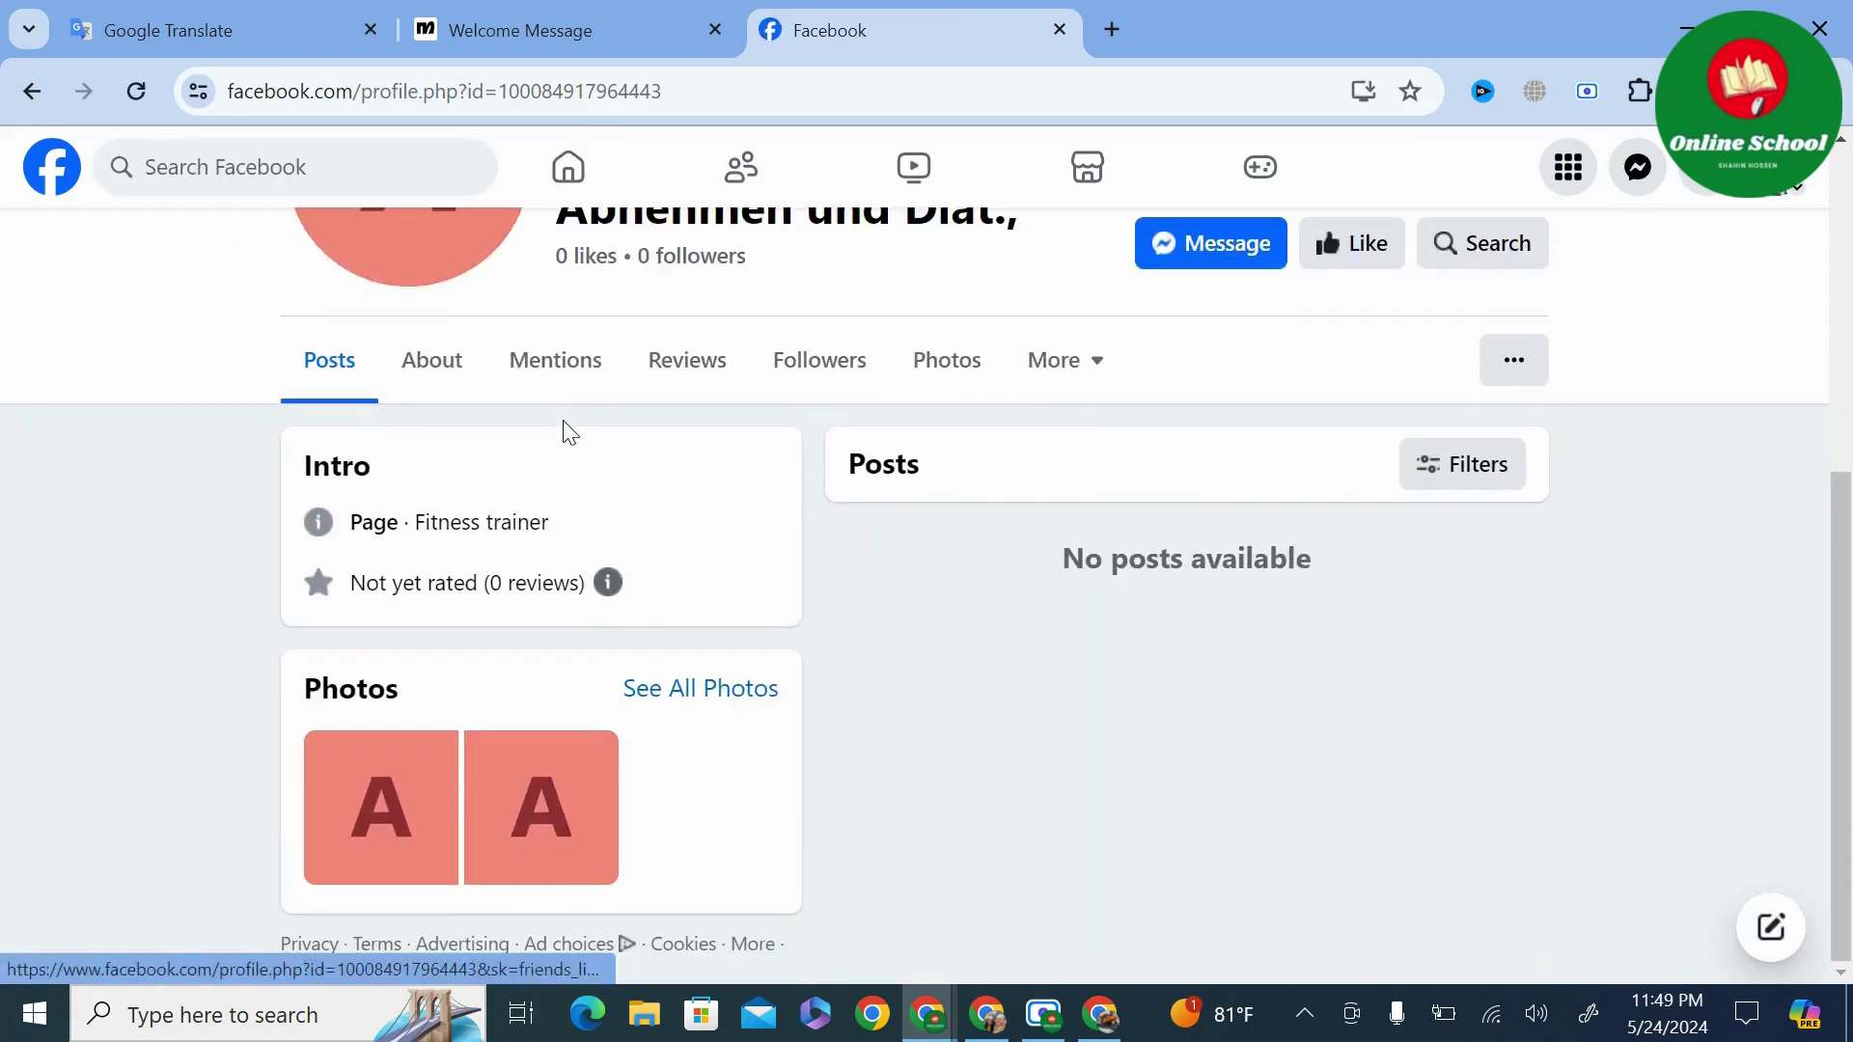
scroll(1302, 235, "up", 5)
left_click(579, 183)
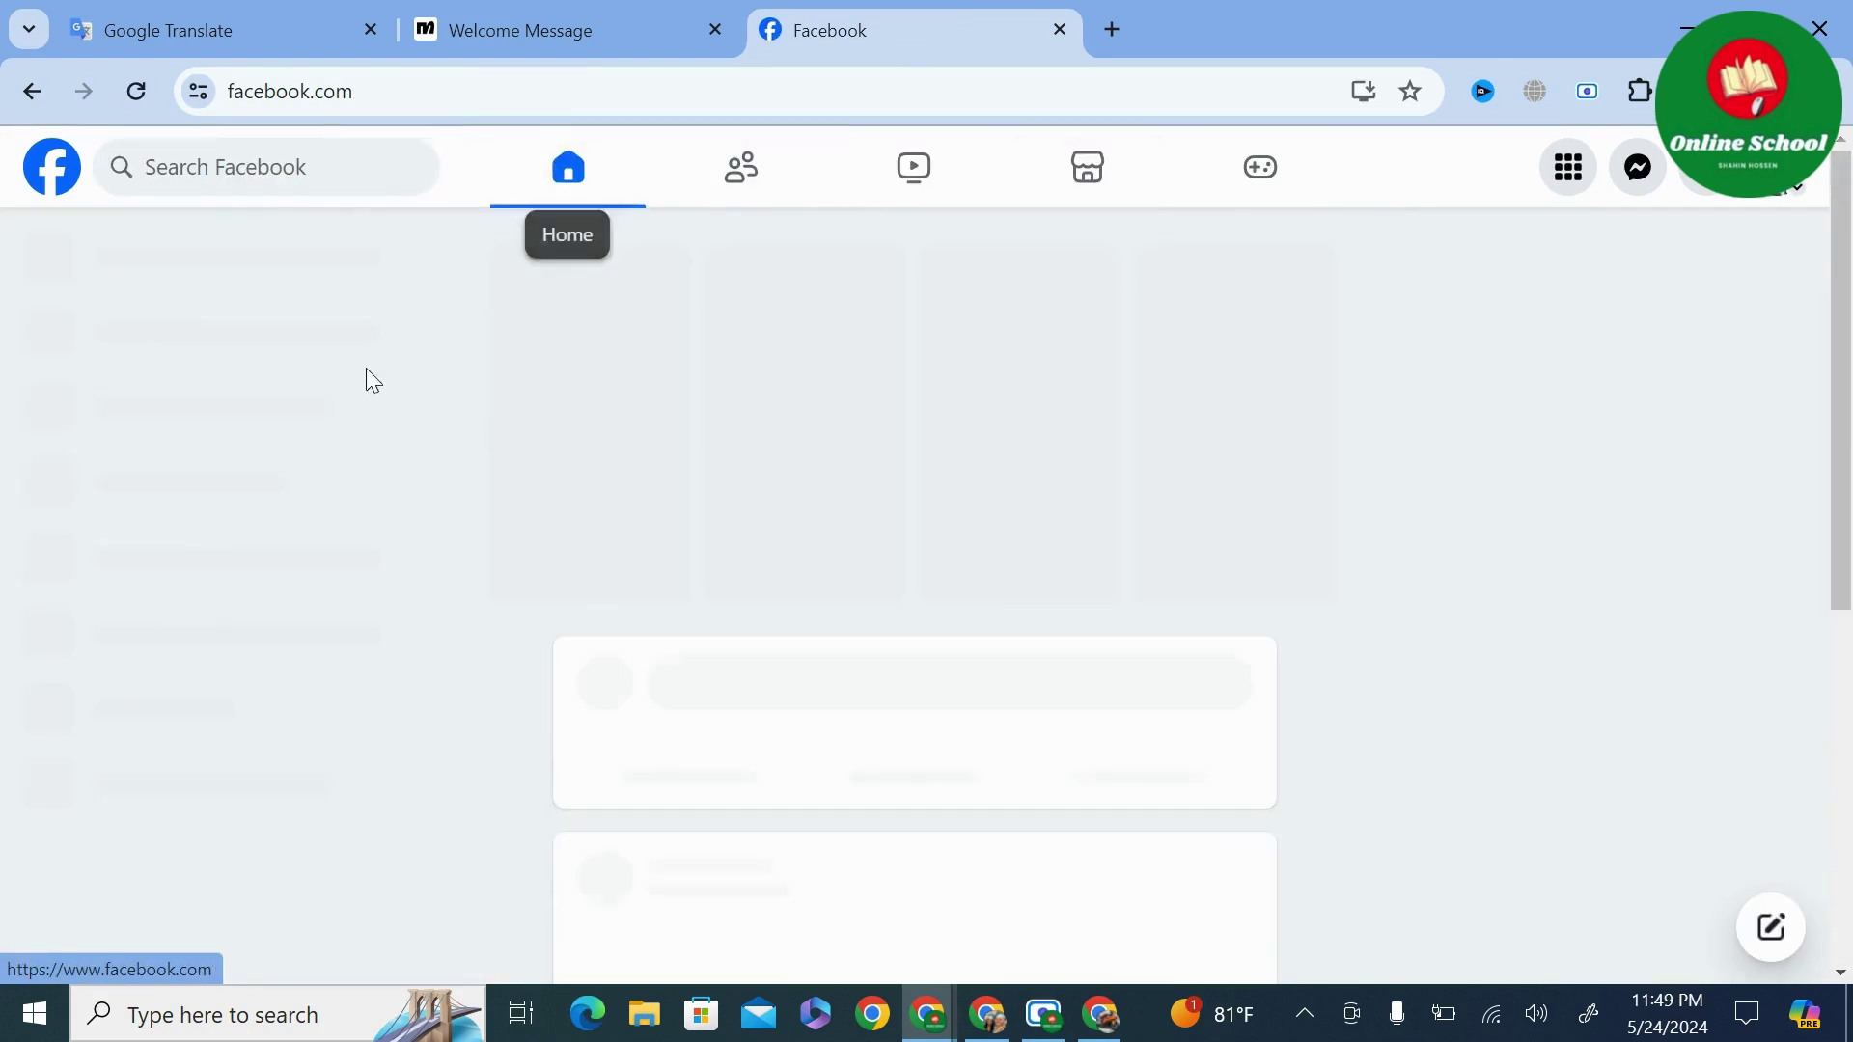
scroll(289, 454, "down", 2)
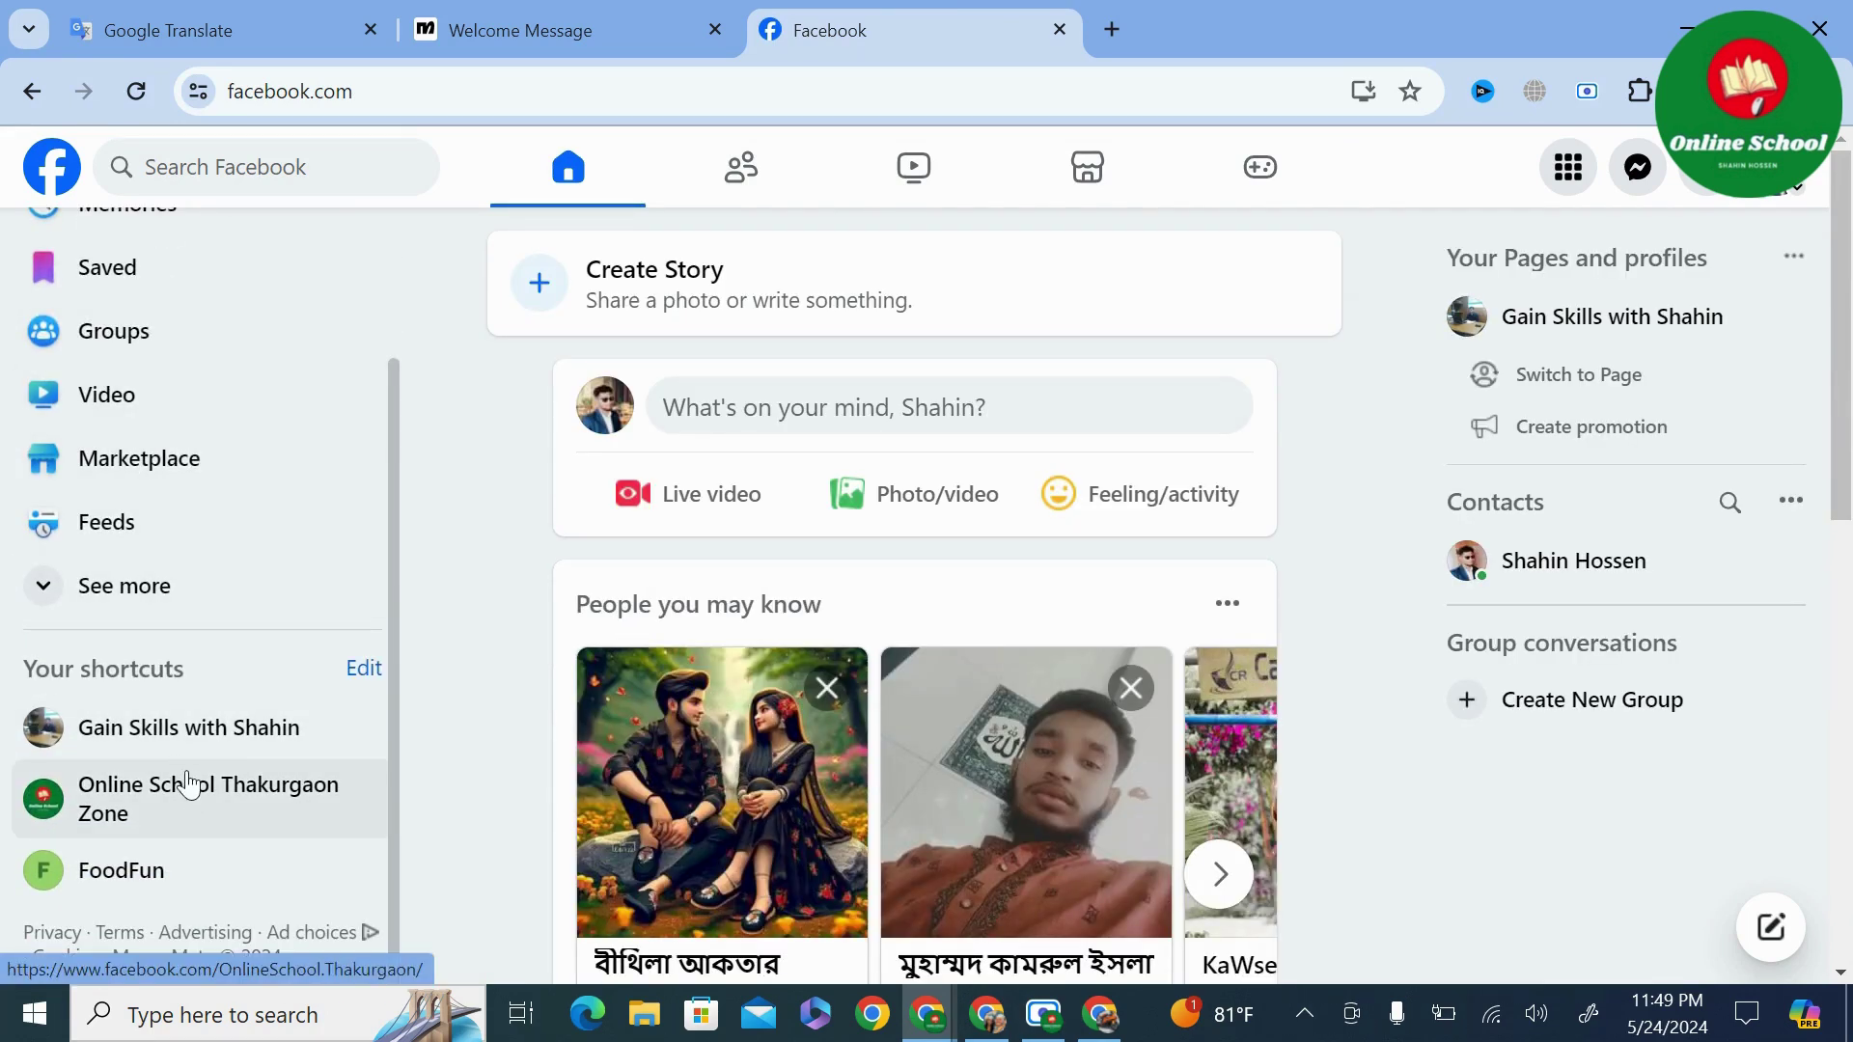
left_click(143, 874)
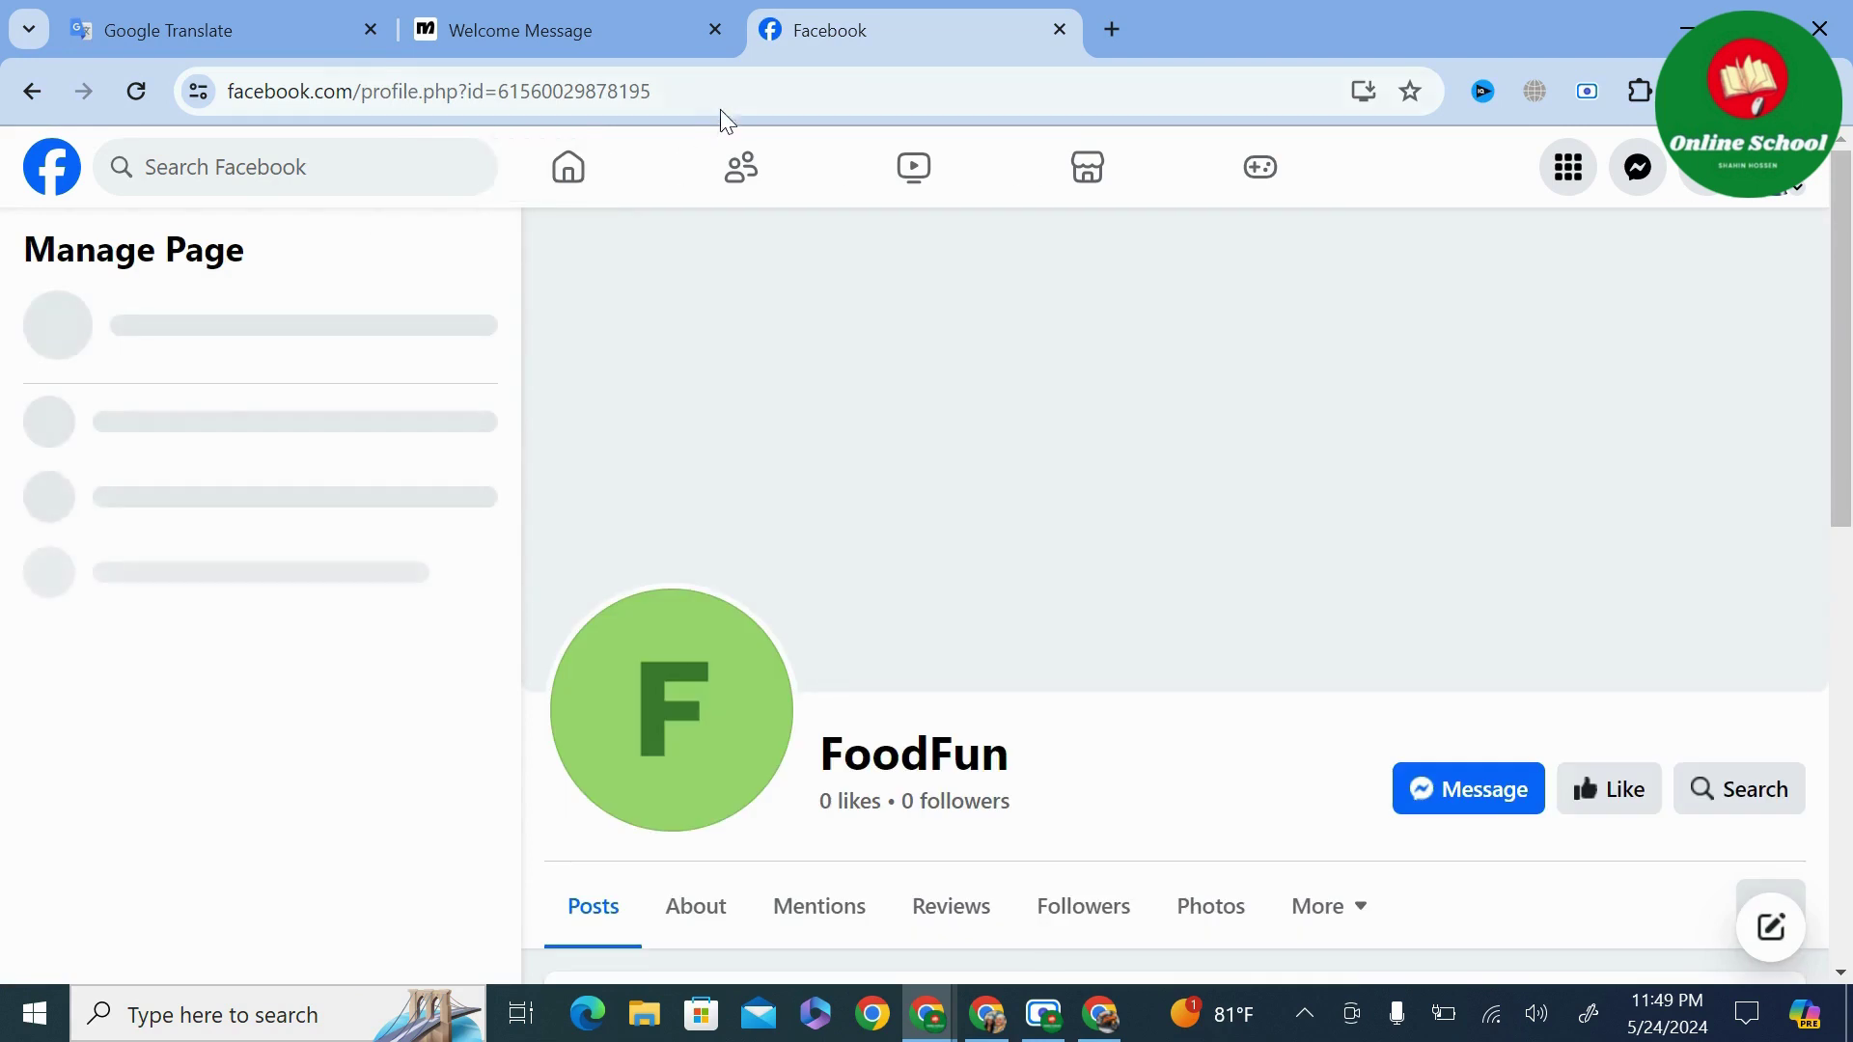
Copy the FoodFun page's address and open it in a new tab of the other Chrome profile's window.
left_click(729, 77)
key("ctrl+c")
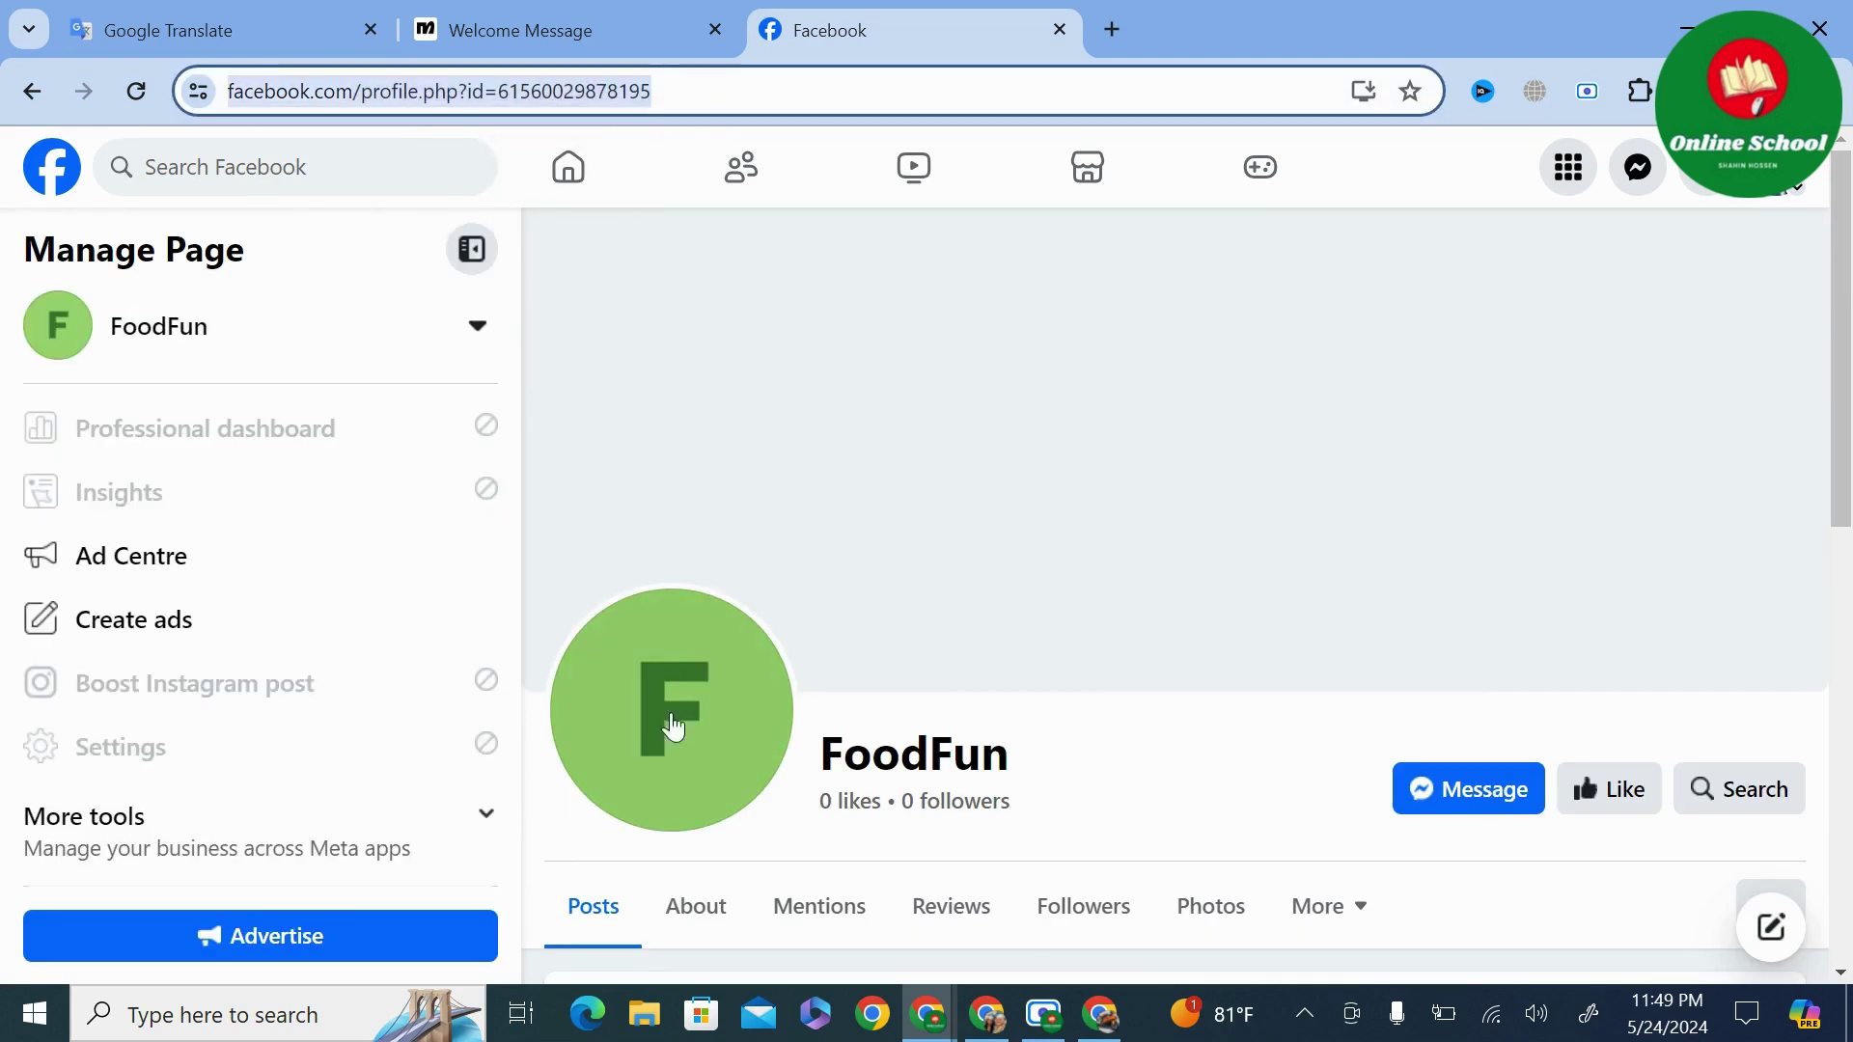
left_click(1041, 1030)
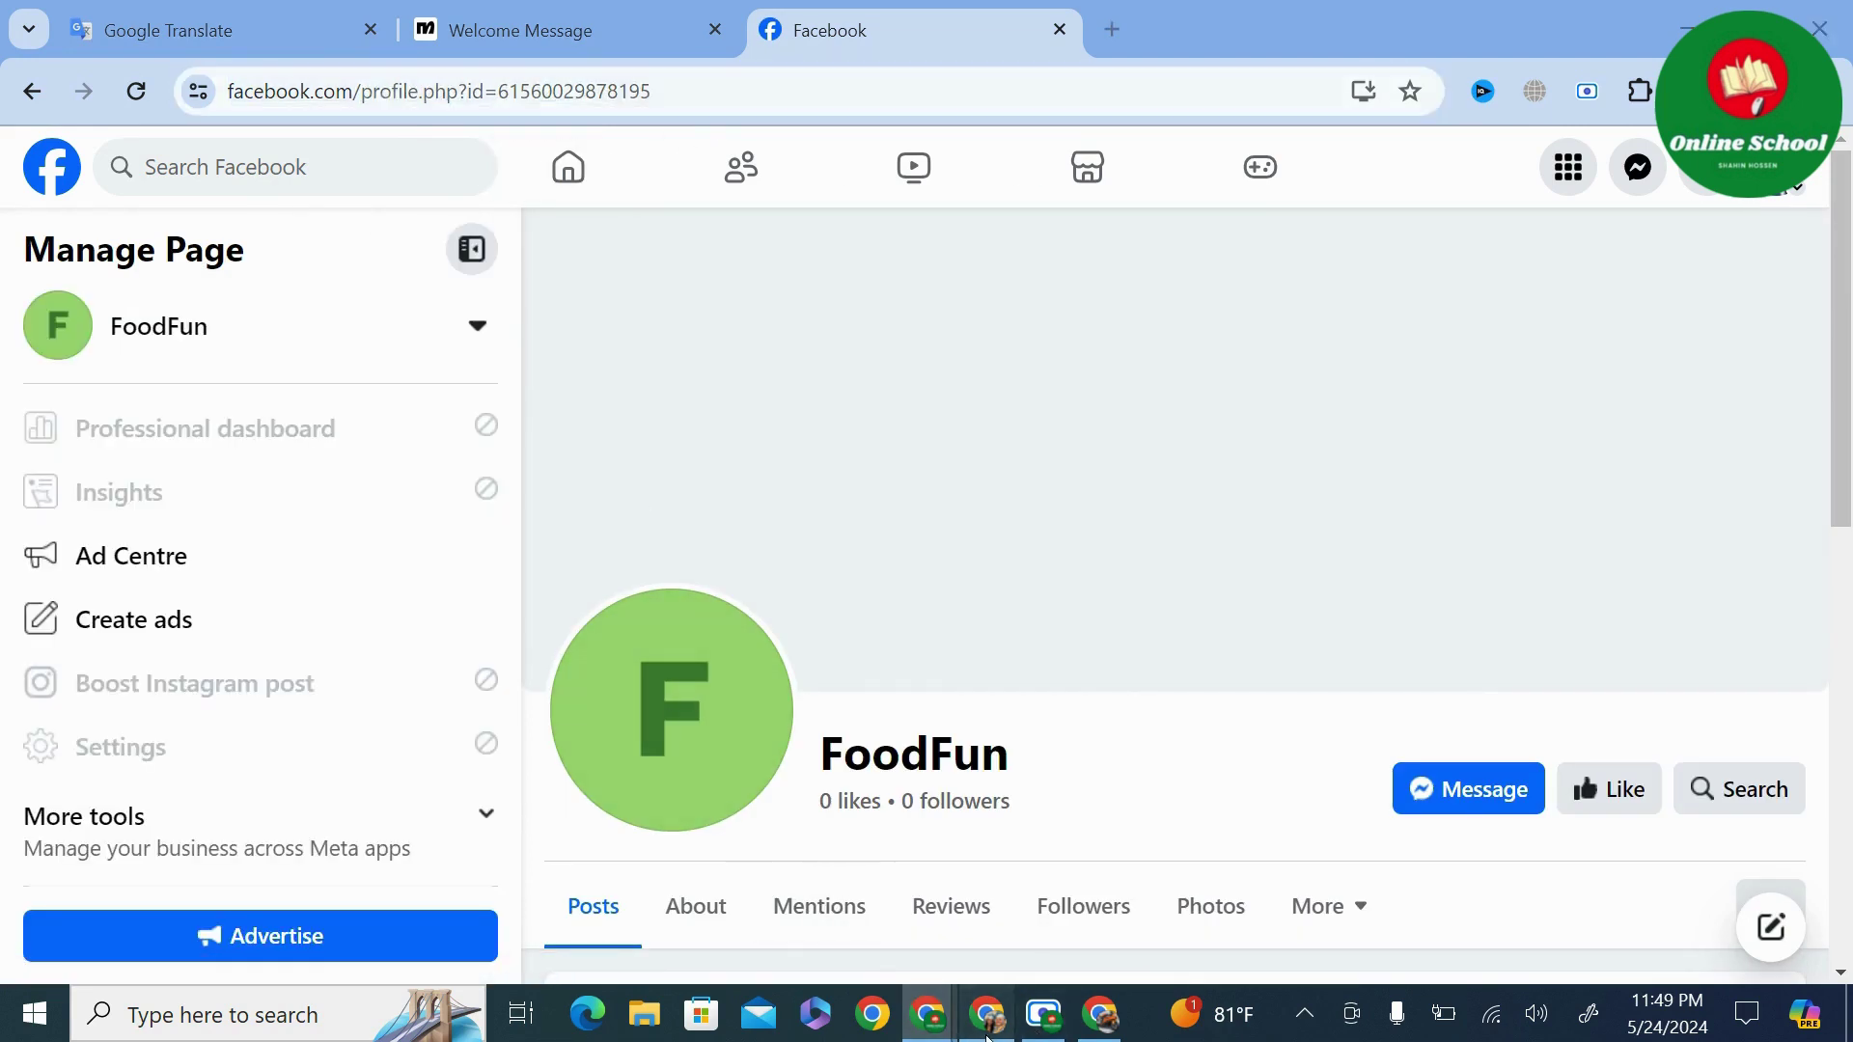
left_click(422, 28)
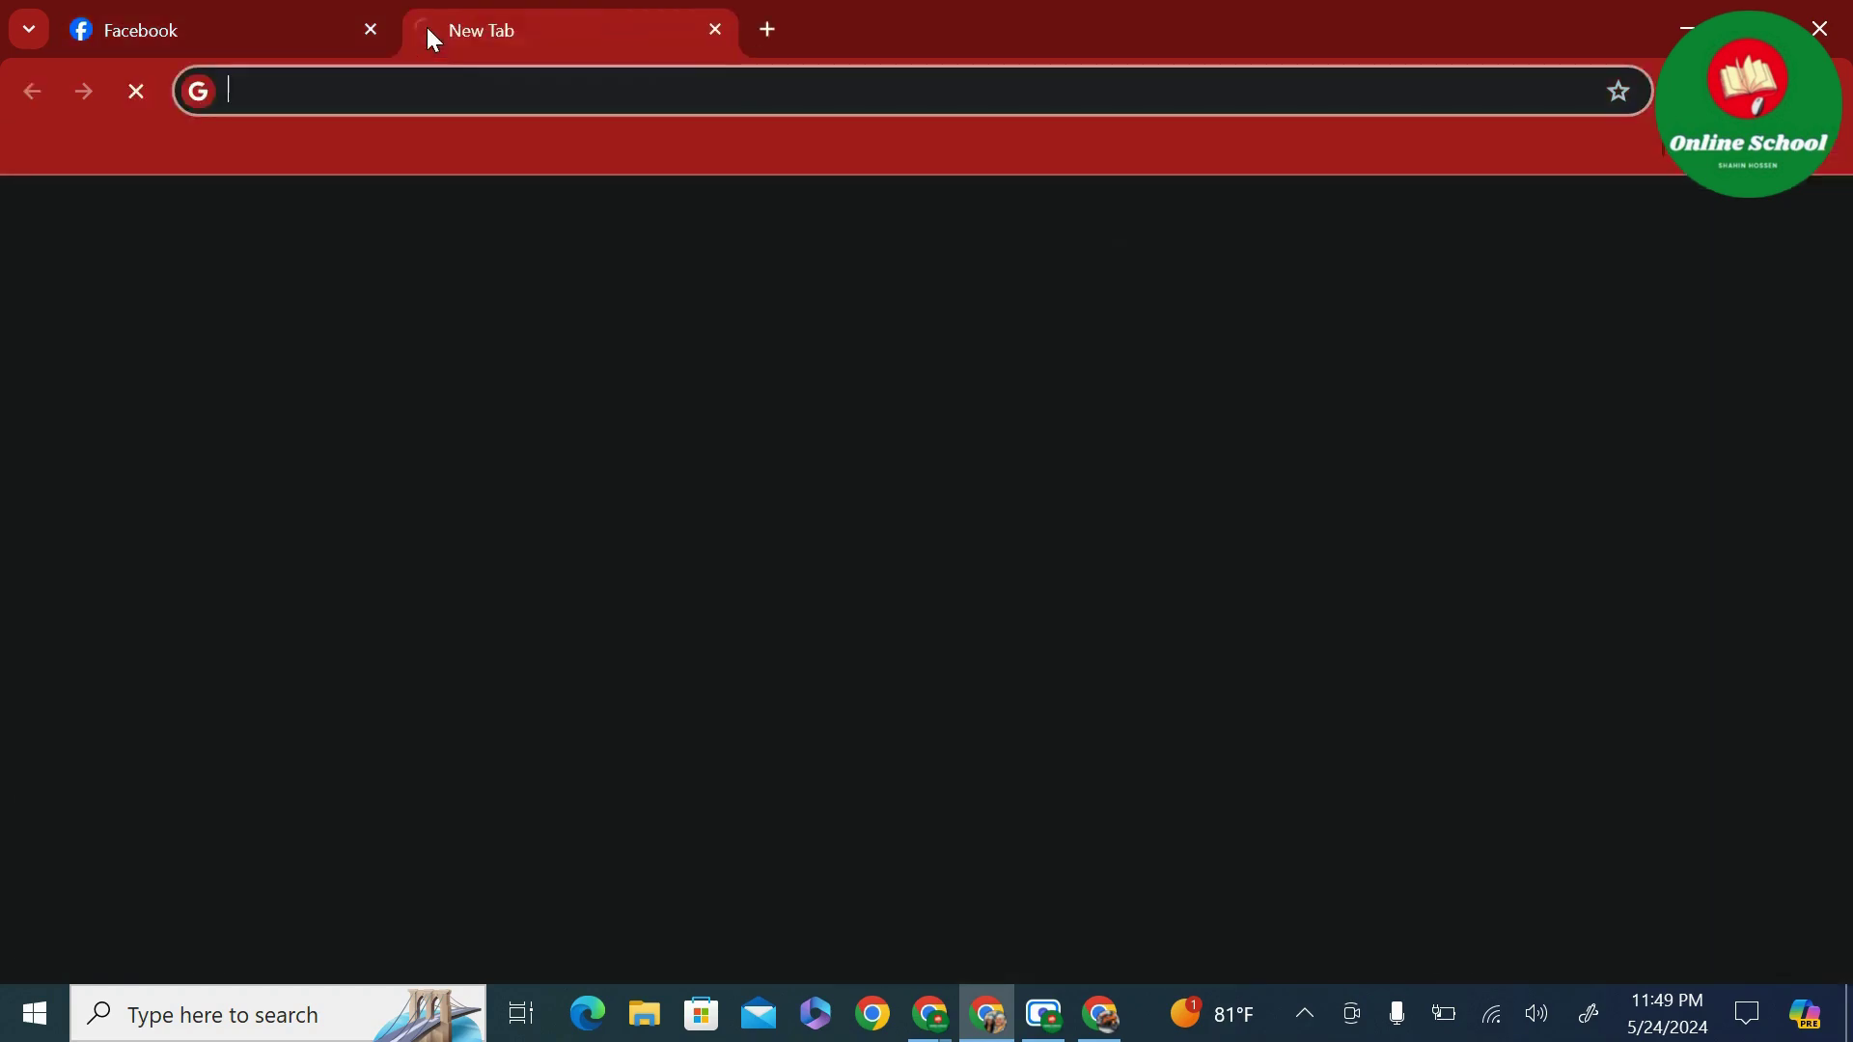
key("ctrl+v")
key("Return")
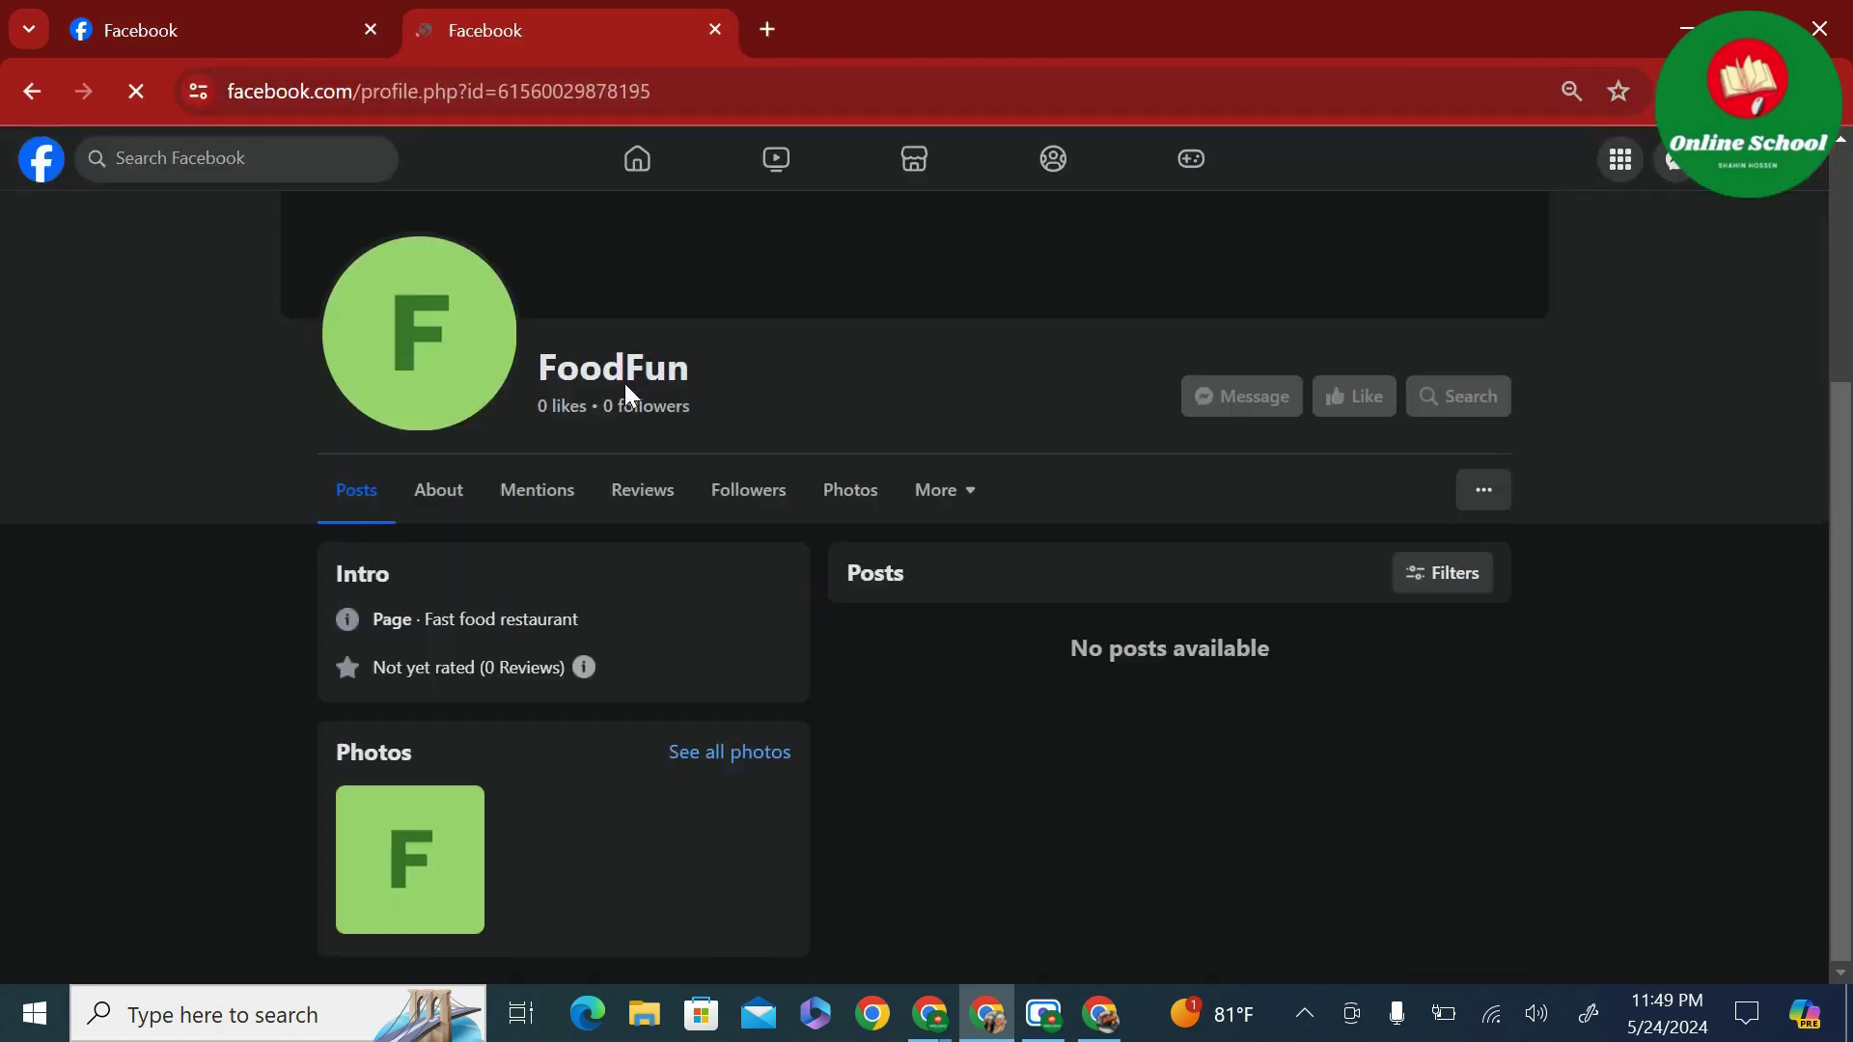
Open a Messenger chat with FoodFun, send "Get started" and read through the bot's bilingual welcome message.
left_click(1255, 399)
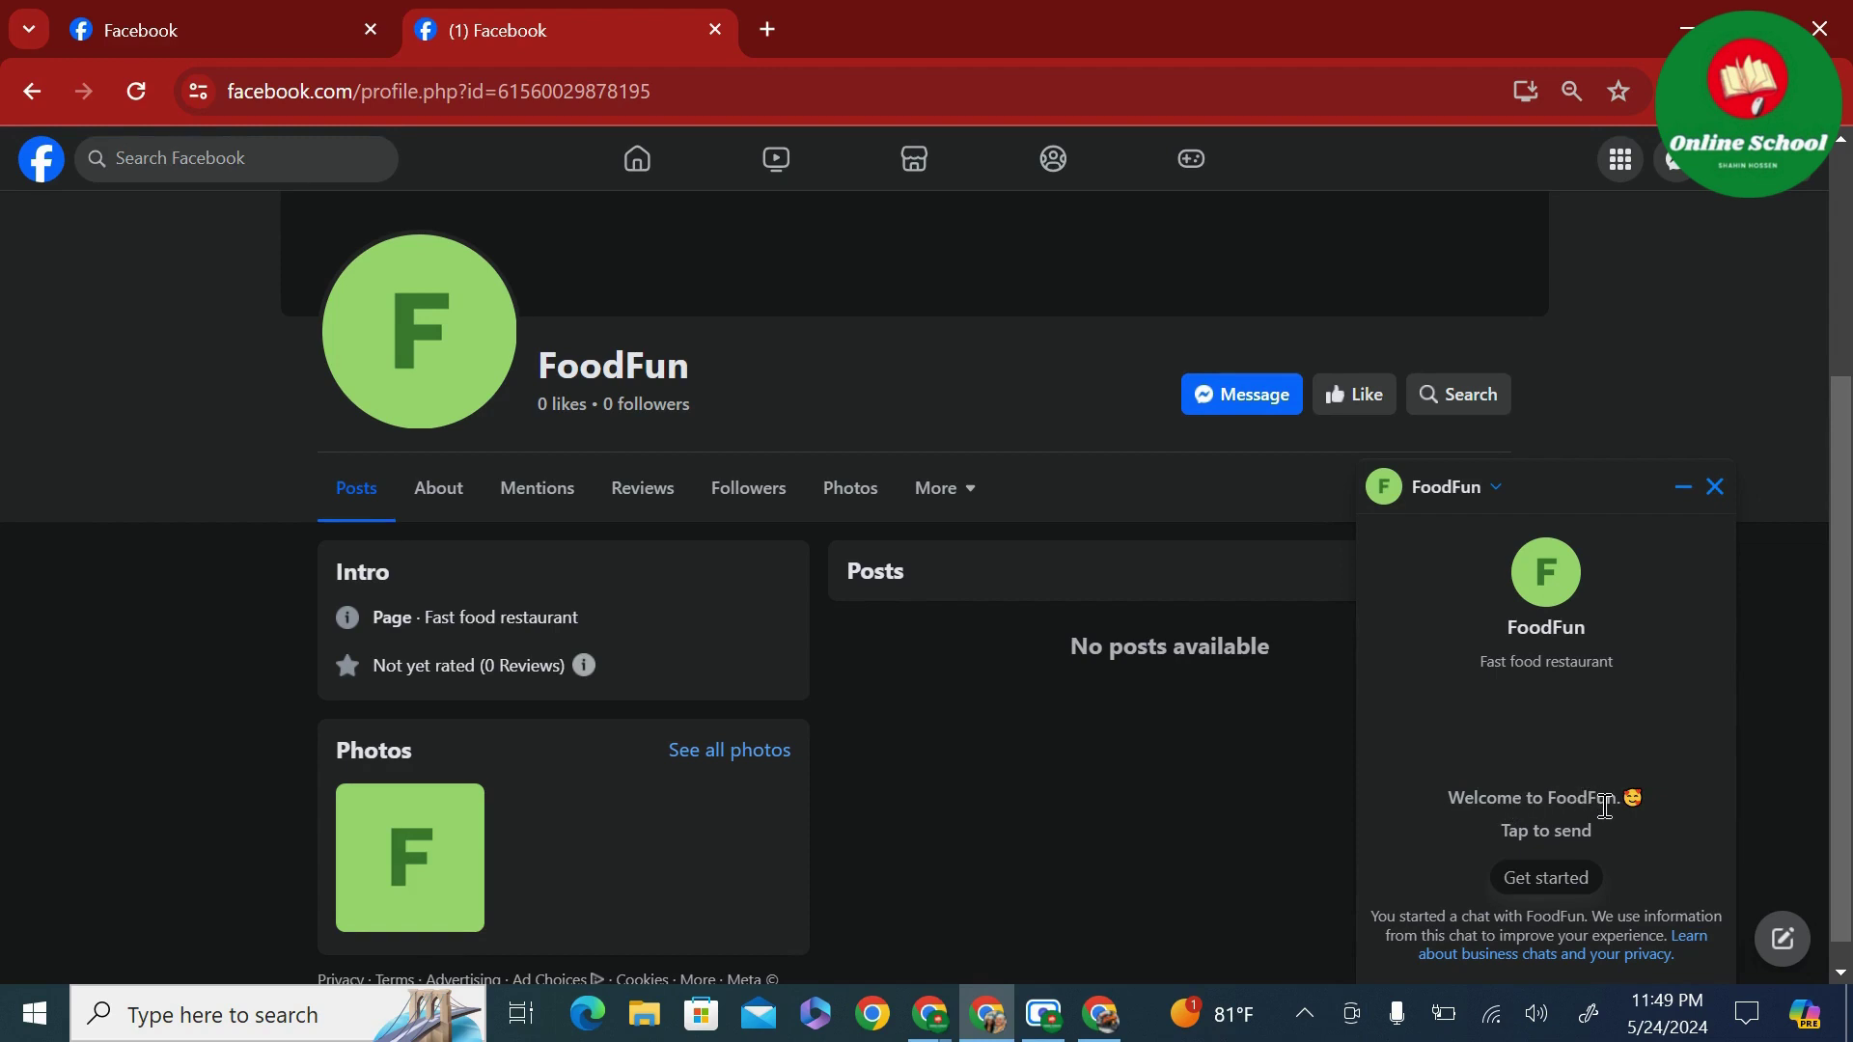
left_click(1549, 879)
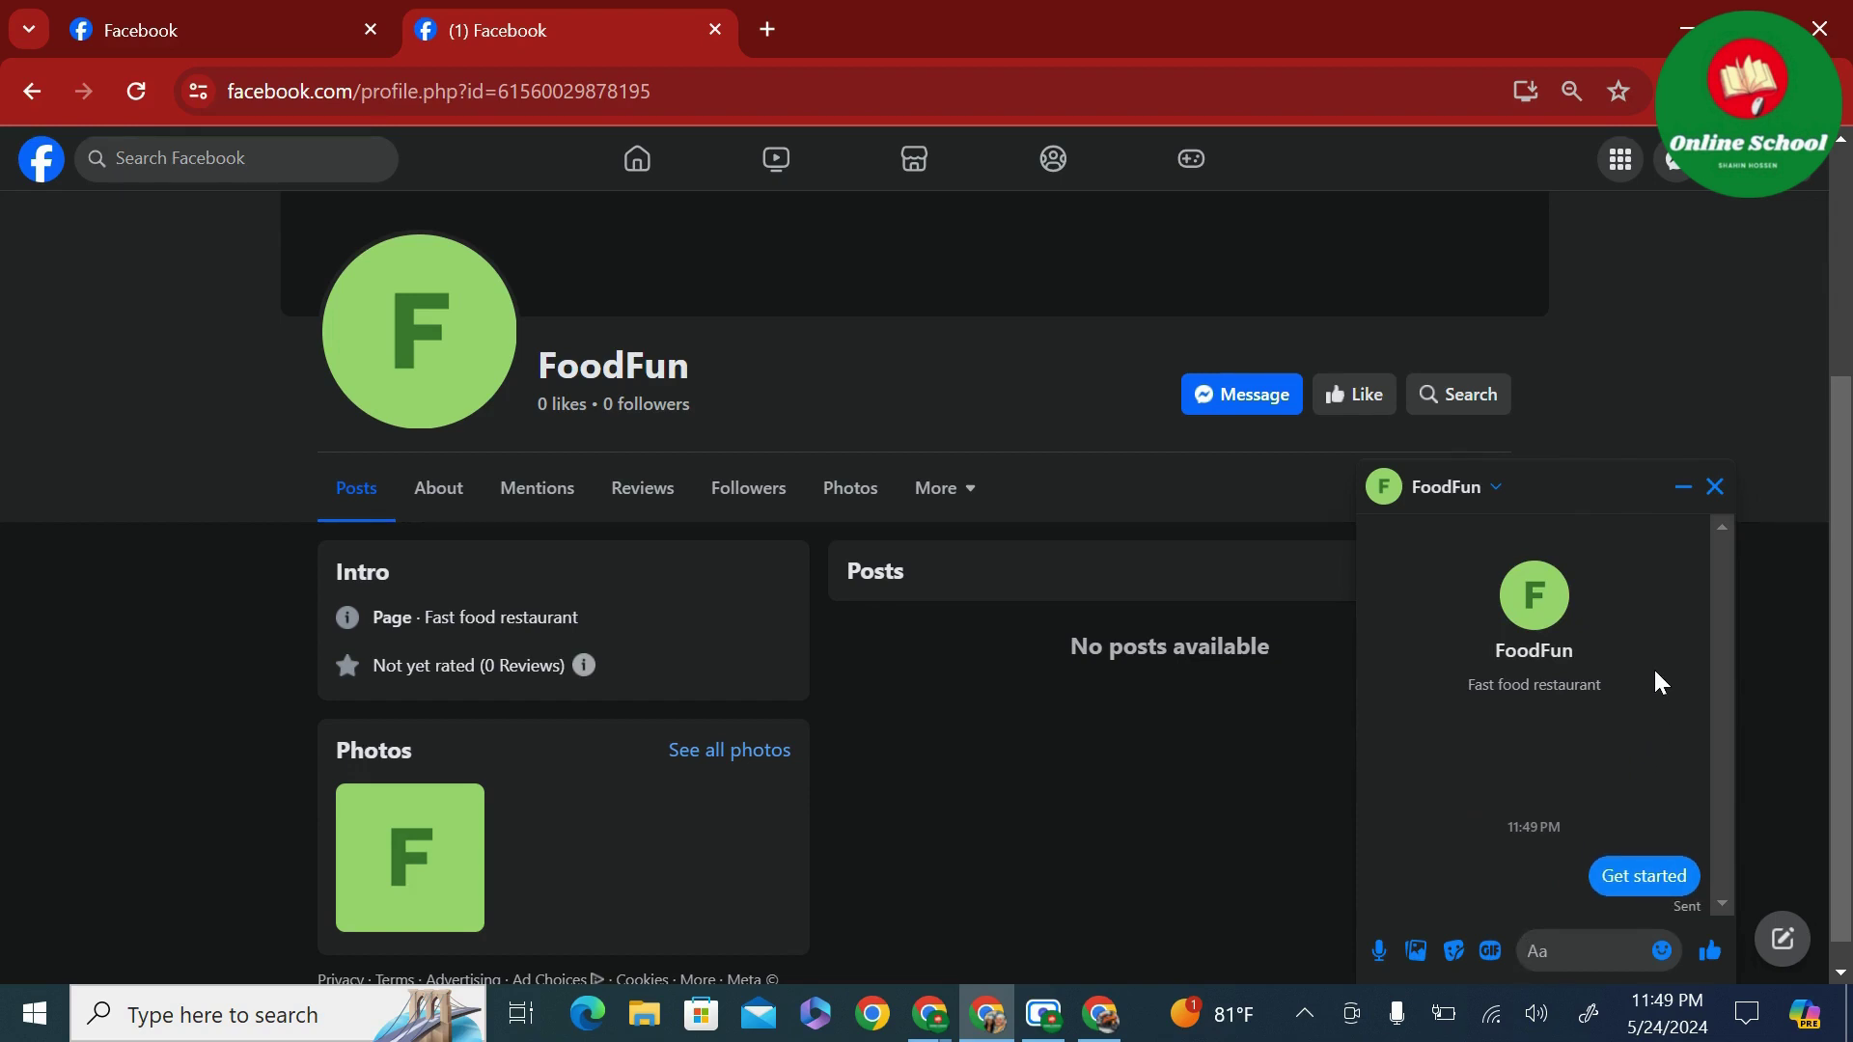
scroll(1544, 676, "up", 3)
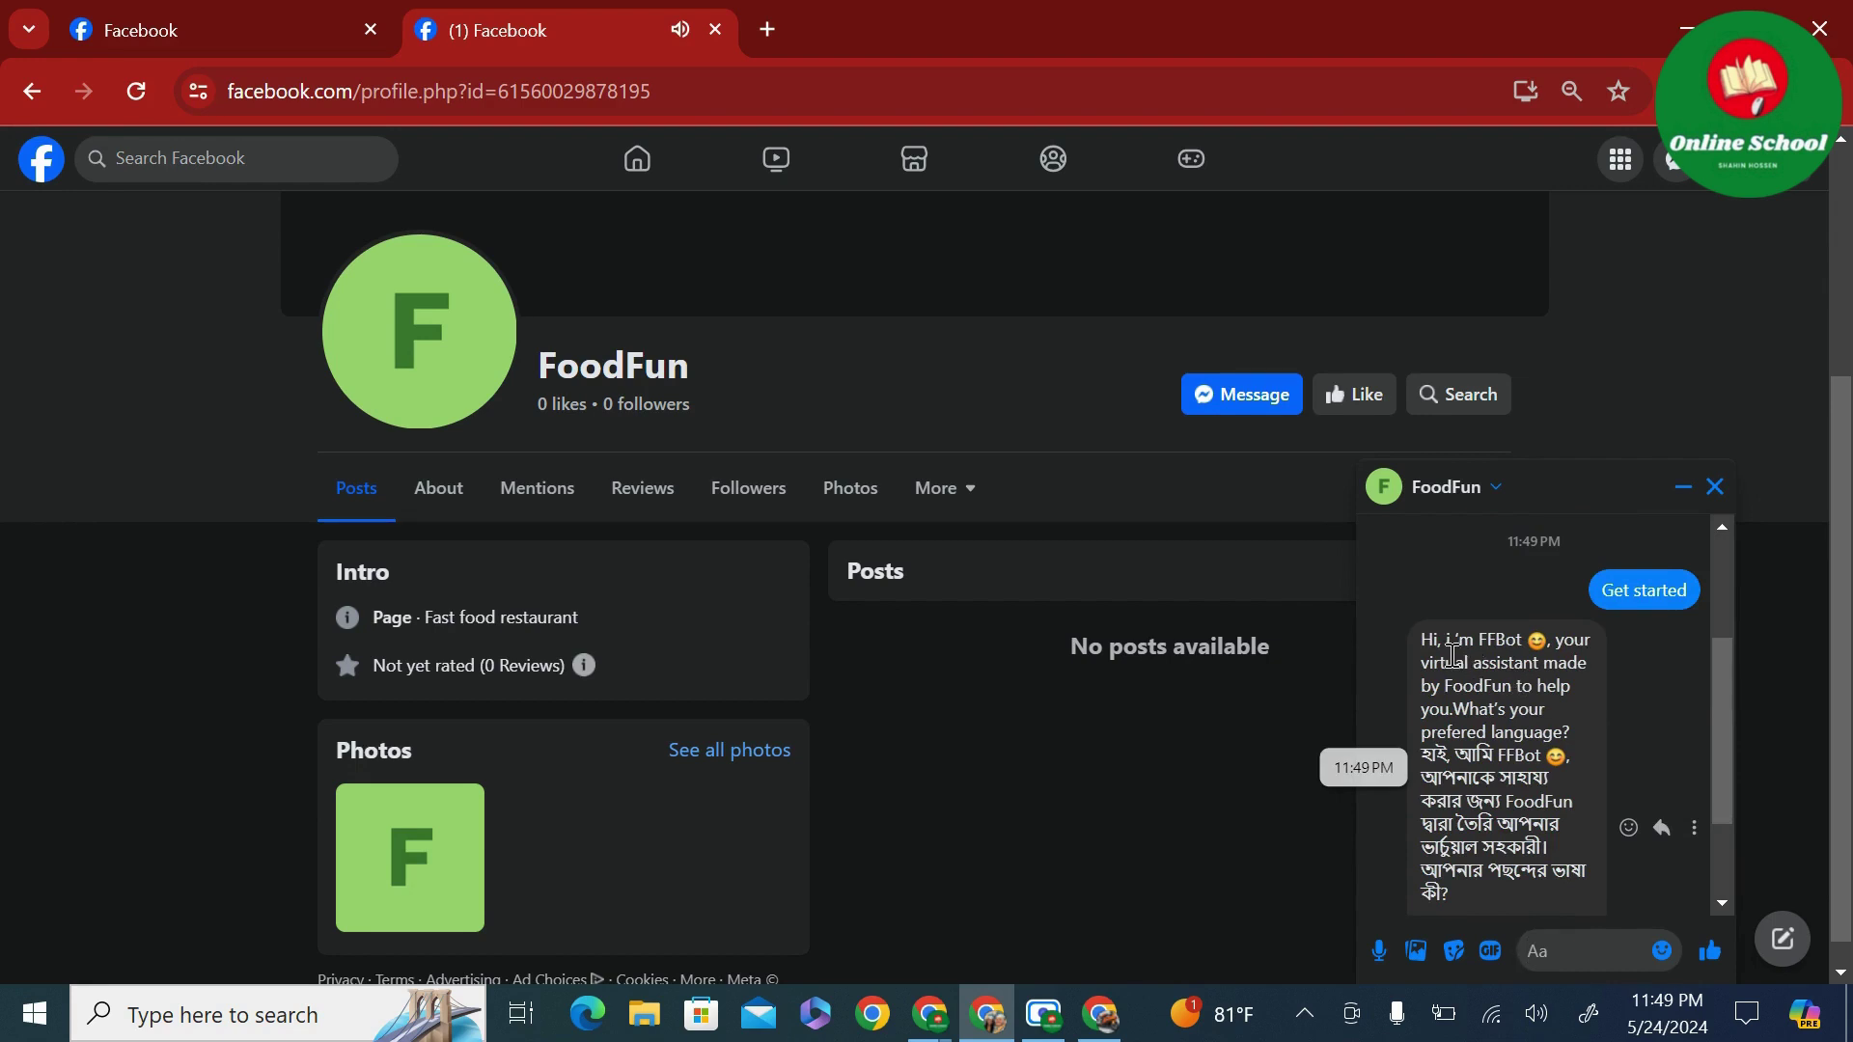
scroll(1534, 656, "down", 3)
scroll(1535, 656, "up", 3)
scroll(1511, 676, "down", 2)
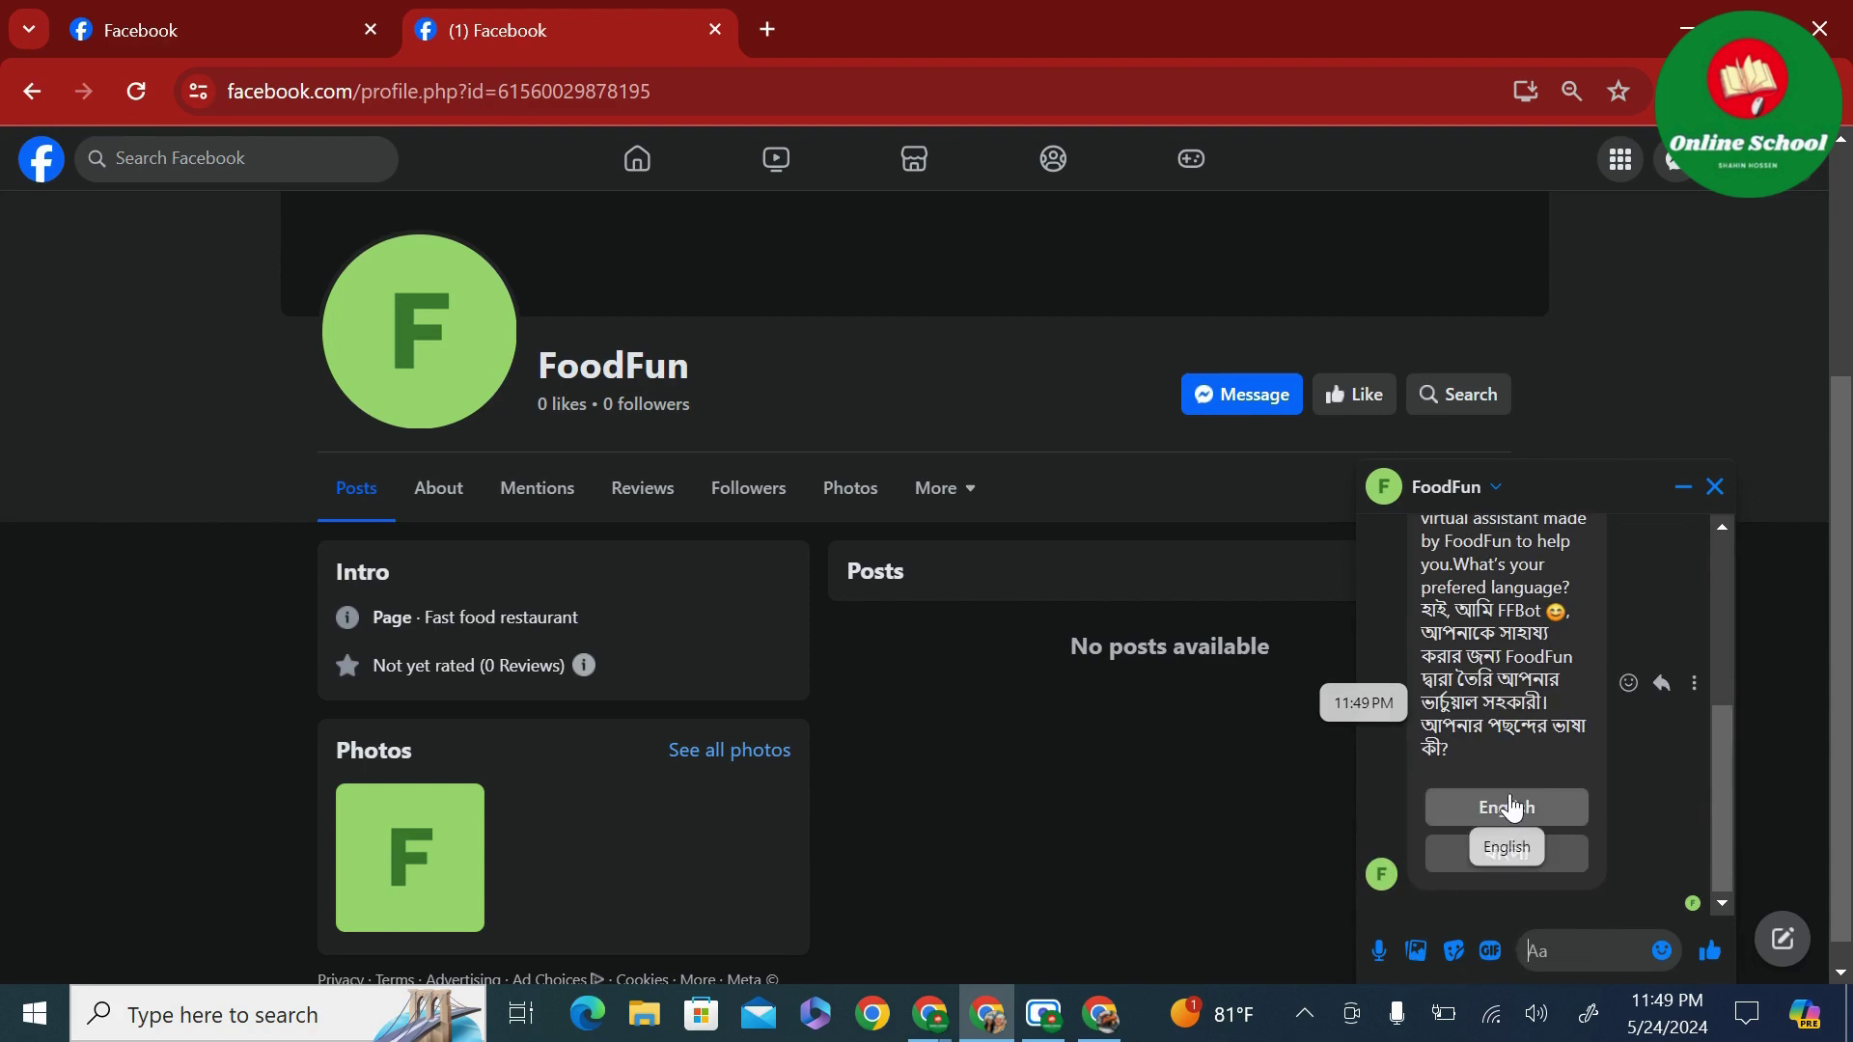
Answer the bot by selecting English as the language and option 2 from the food menu.
left_click(1511, 809)
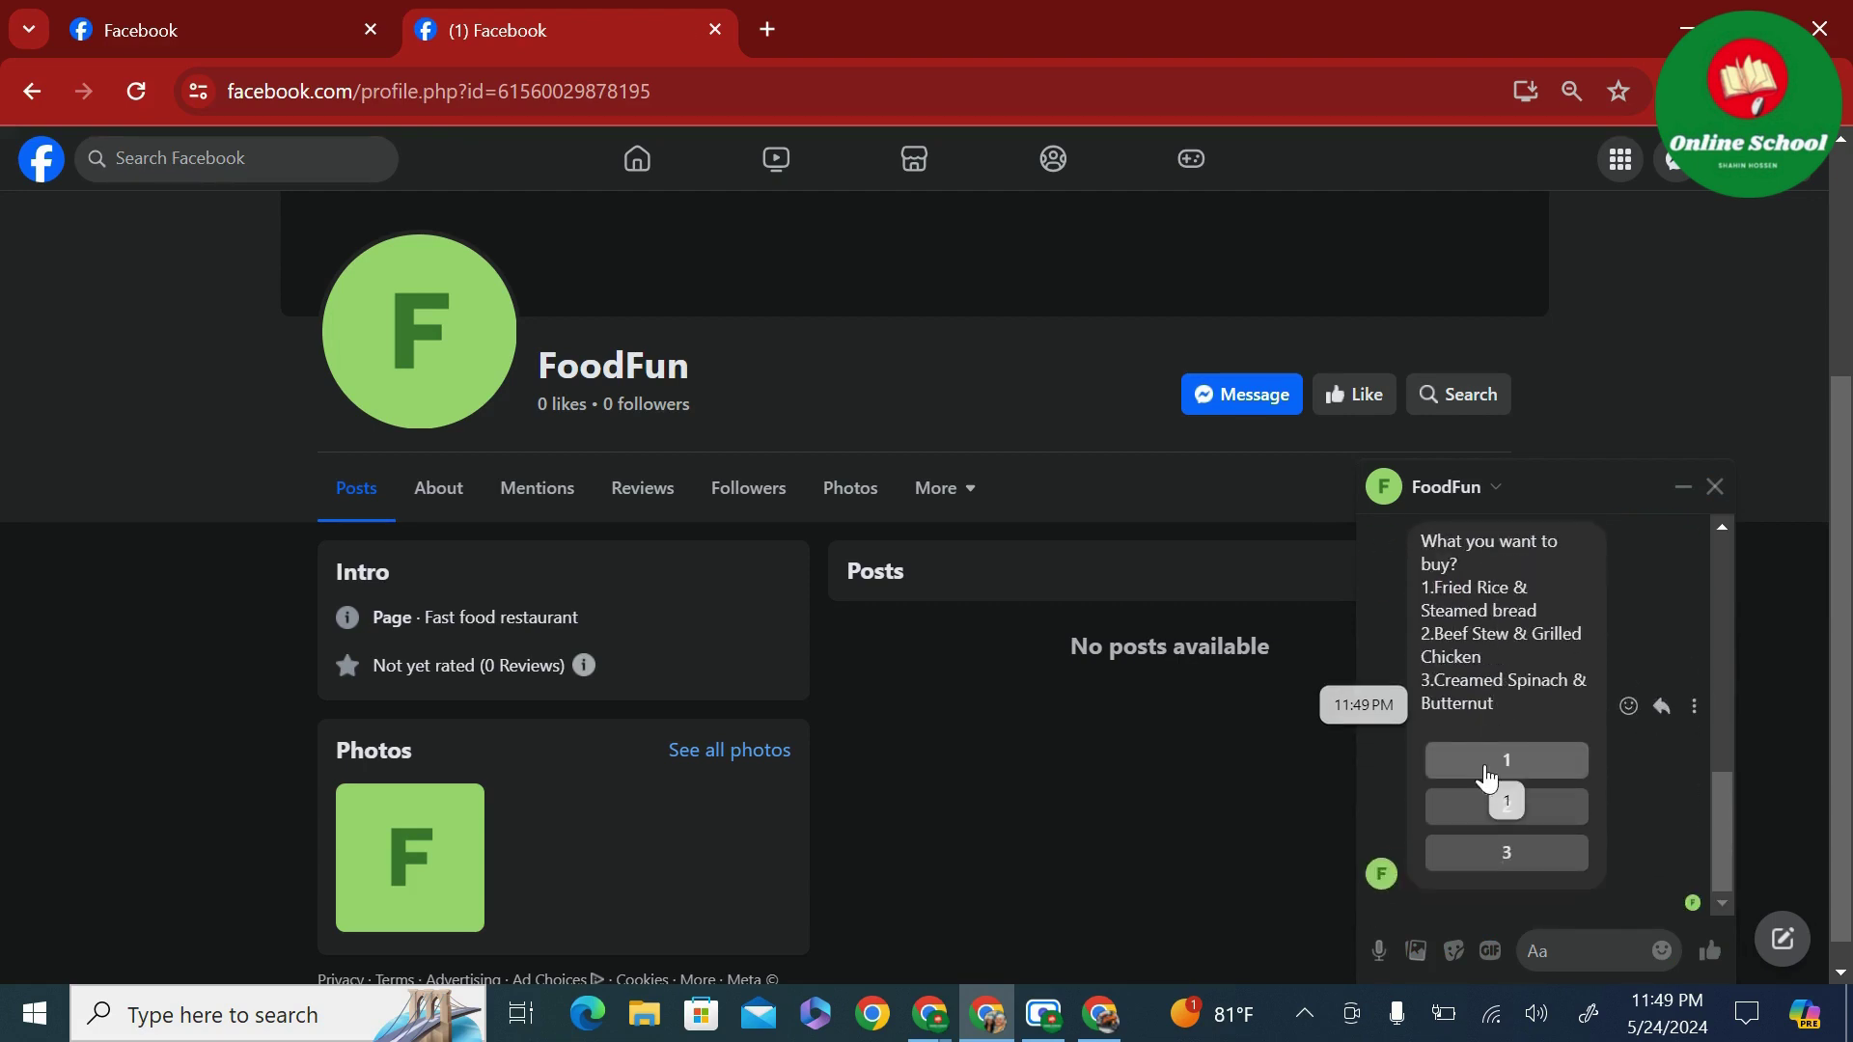
left_click(1470, 811)
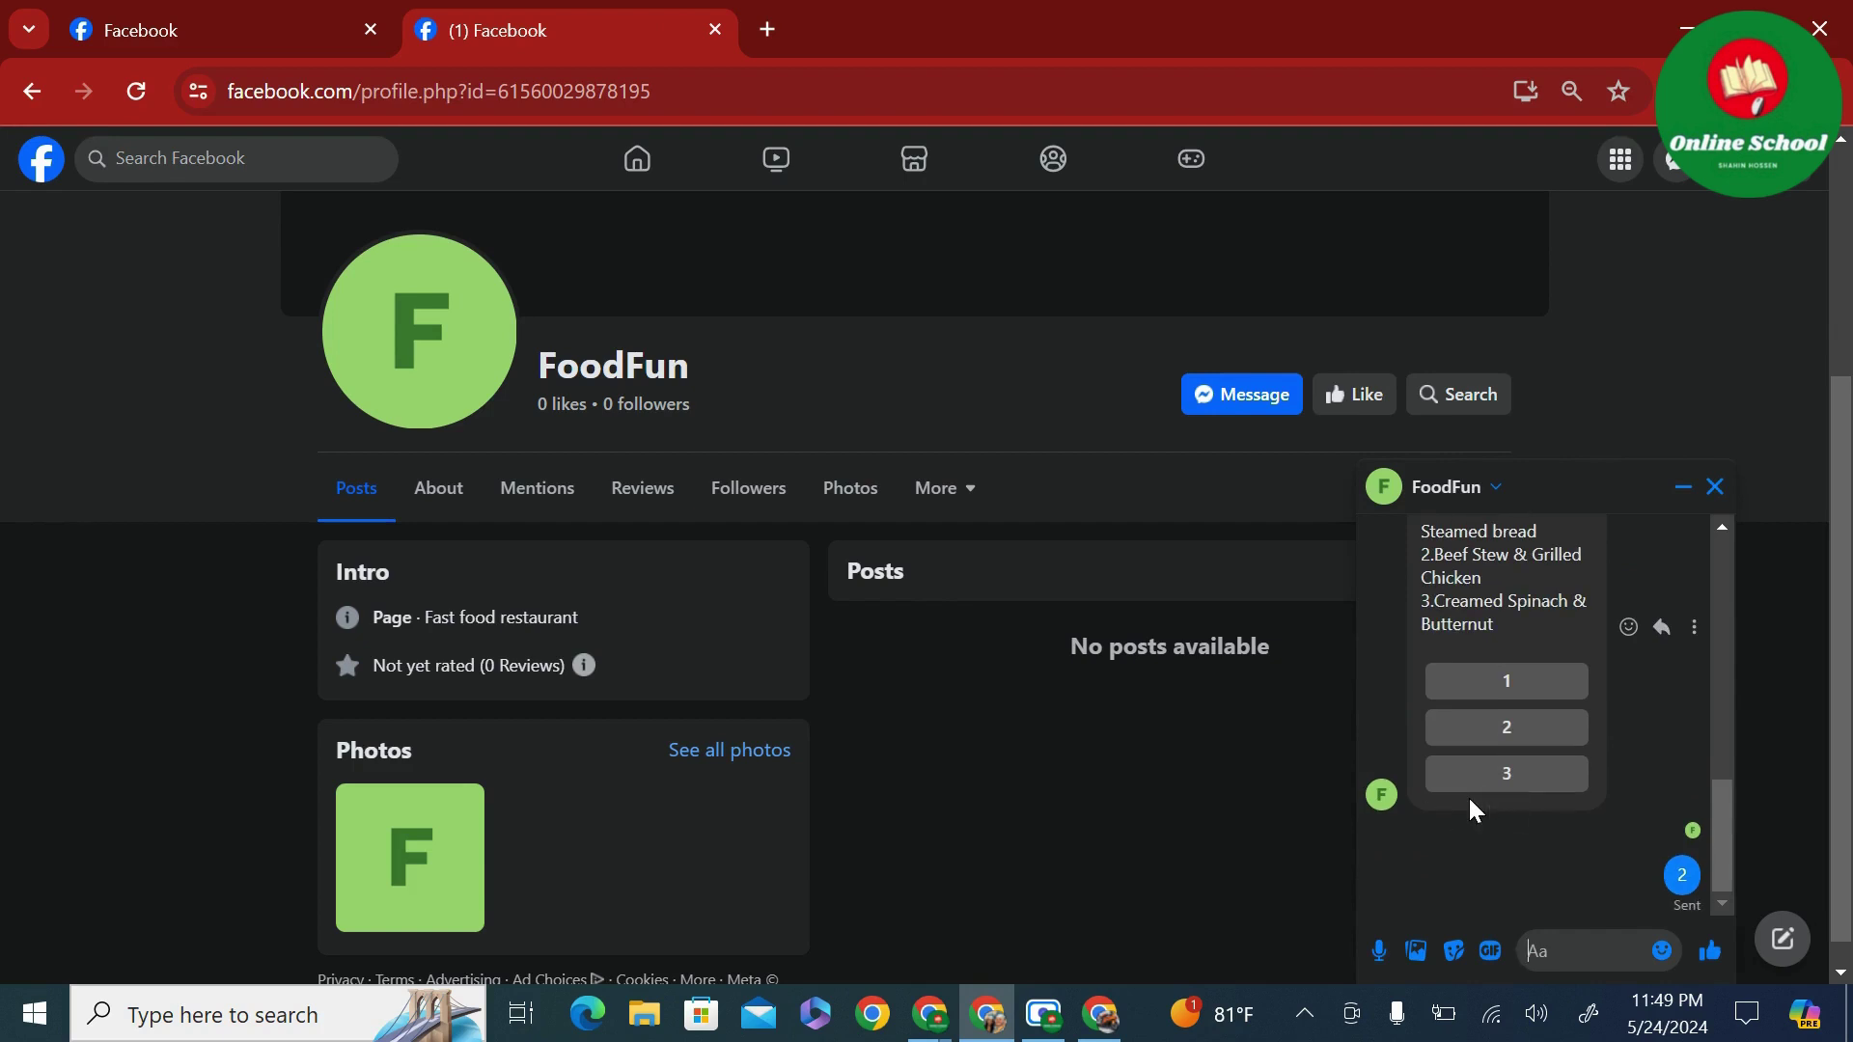